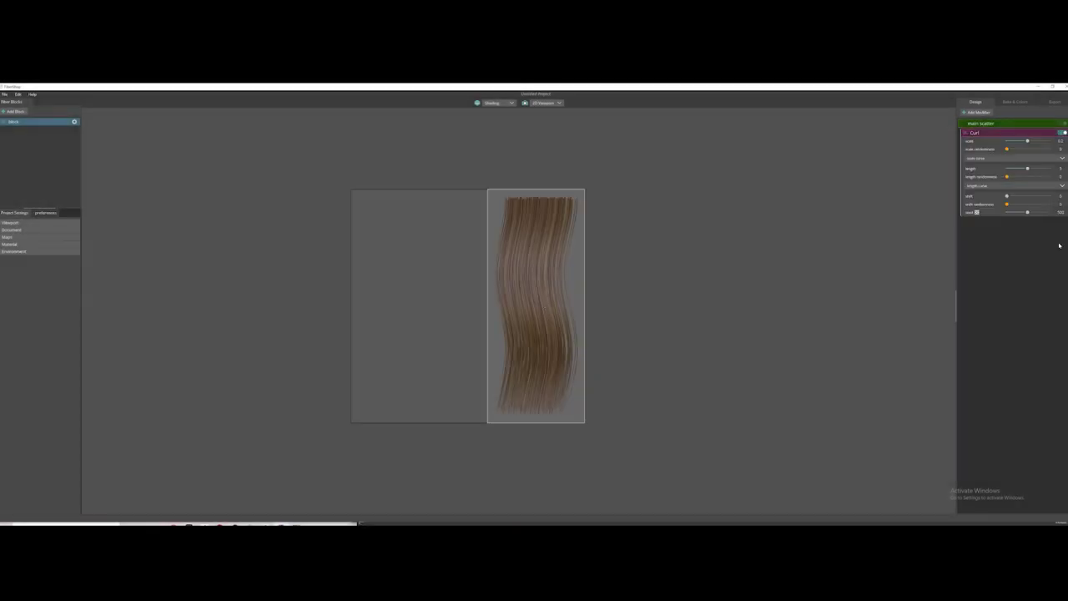
- Straighten the strands by lowering Curl shift to 24.74 with shift randomness 0.44
{"action": "mouse_move", "coordinate": [1026, 143]}
{"action": "left_mouse_down"}
{"action": "mouse_move", "coordinate": [1007, 141]}
{"action": "mouse_move", "coordinate": [1022, 148]}
{"action": "left_mouse_up"}
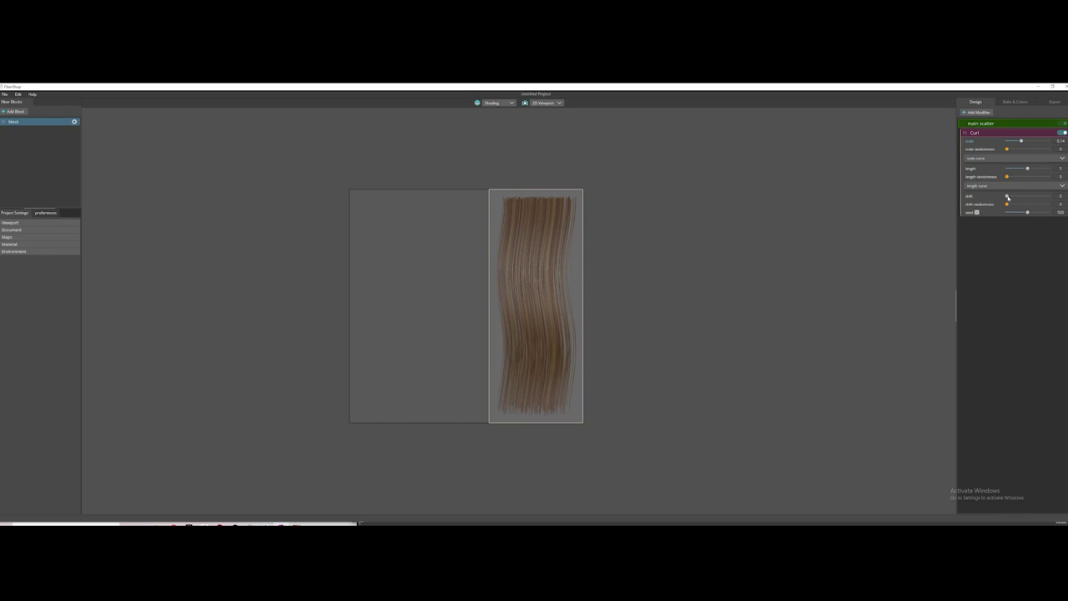
{"action": "mouse_move", "coordinate": [1006, 195]}
{"action": "left_mouse_down"}
{"action": "mouse_move", "coordinate": [1039, 198]}
{"action": "mouse_move", "coordinate": [1022, 200]}
{"action": "mouse_move", "coordinate": [1030, 207]}
{"action": "left_mouse_up"}
{"action": "left_click", "coordinate": [1009, 177]}
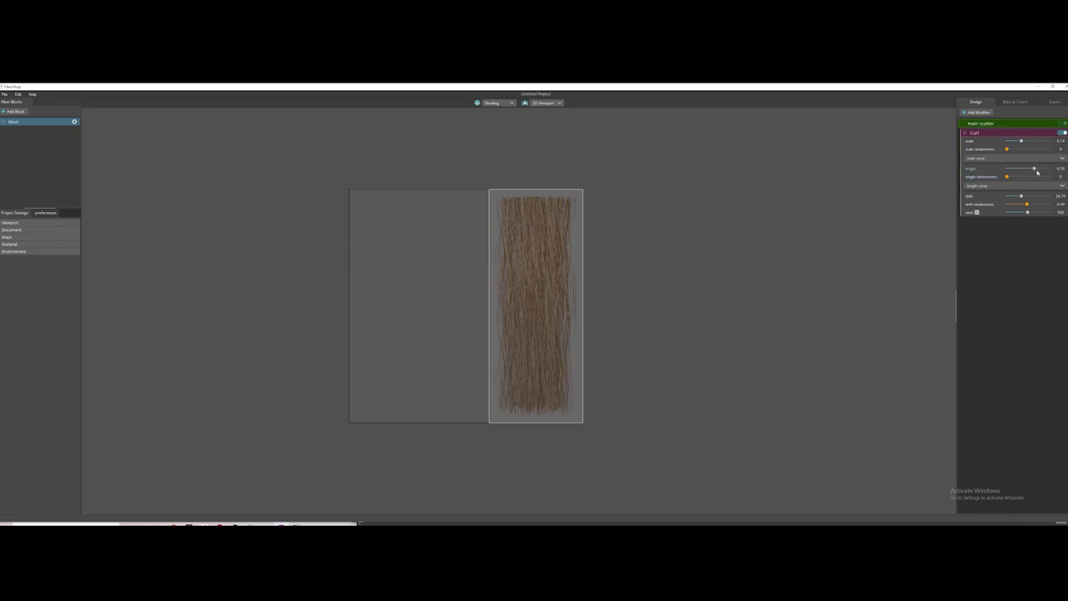
{"action": "left_click_drag", "start_coordinate": [1027, 168], "coordinate": [1032, 172]}
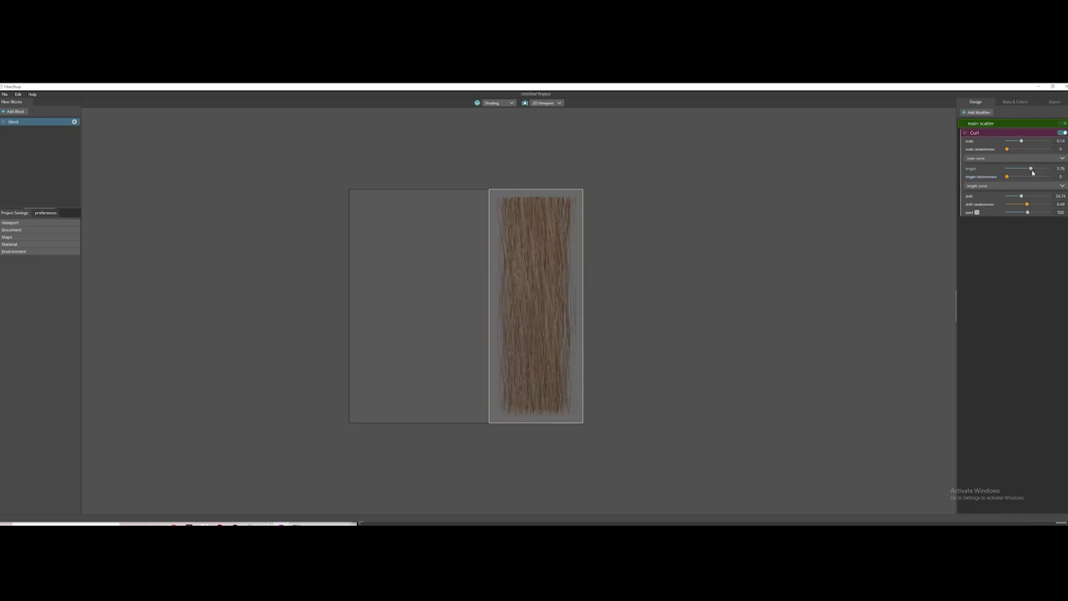
- In main scatter, lower width density, set root slope to about 0.39 and reduce root randomness
{"action": "left_click", "coordinate": [1062, 124]}
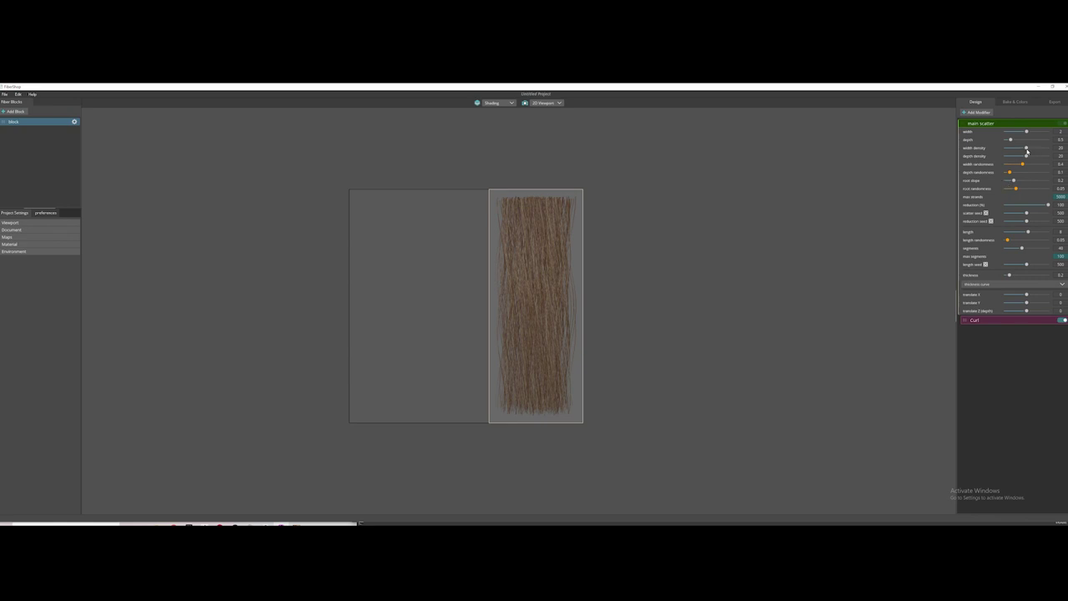
{"action": "mouse_move", "coordinate": [1028, 148]}
{"action": "left_mouse_down"}
{"action": "mouse_move", "coordinate": [1018, 148]}
{"action": "mouse_move", "coordinate": [1029, 156]}
{"action": "left_mouse_up"}
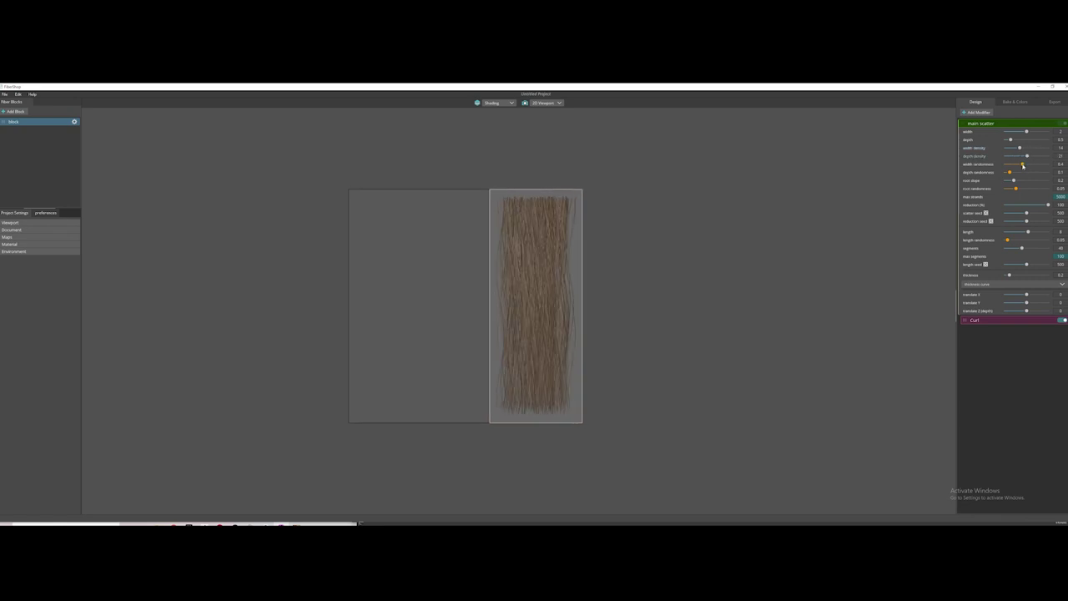
{"action": "left_click_drag", "start_coordinate": [1014, 180], "coordinate": [1005, 181]}
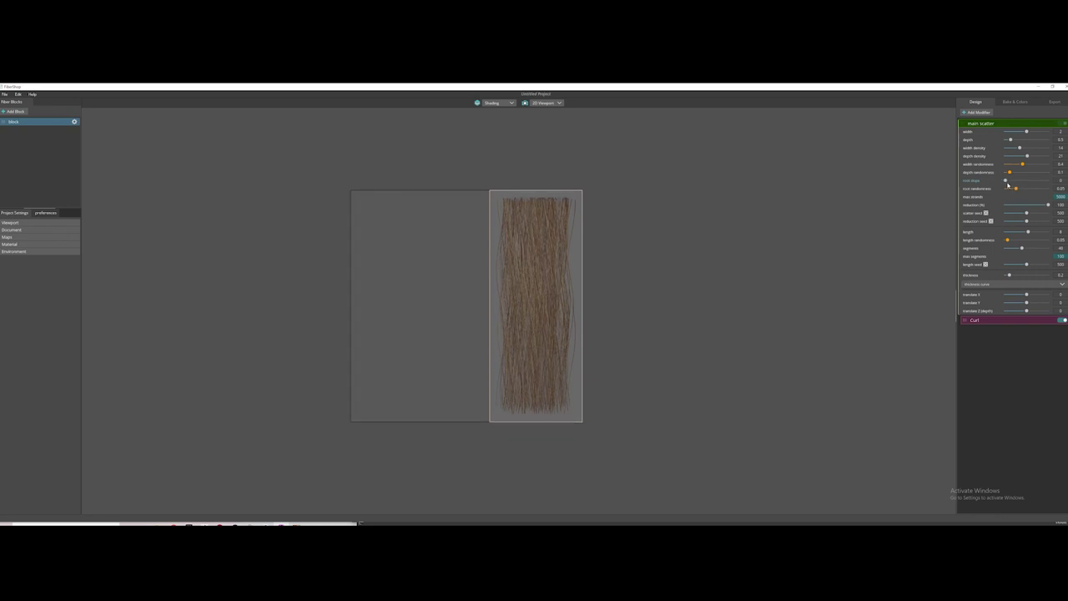
{"action": "left_click_drag", "start_coordinate": [1005, 180], "coordinate": [1019, 180]}
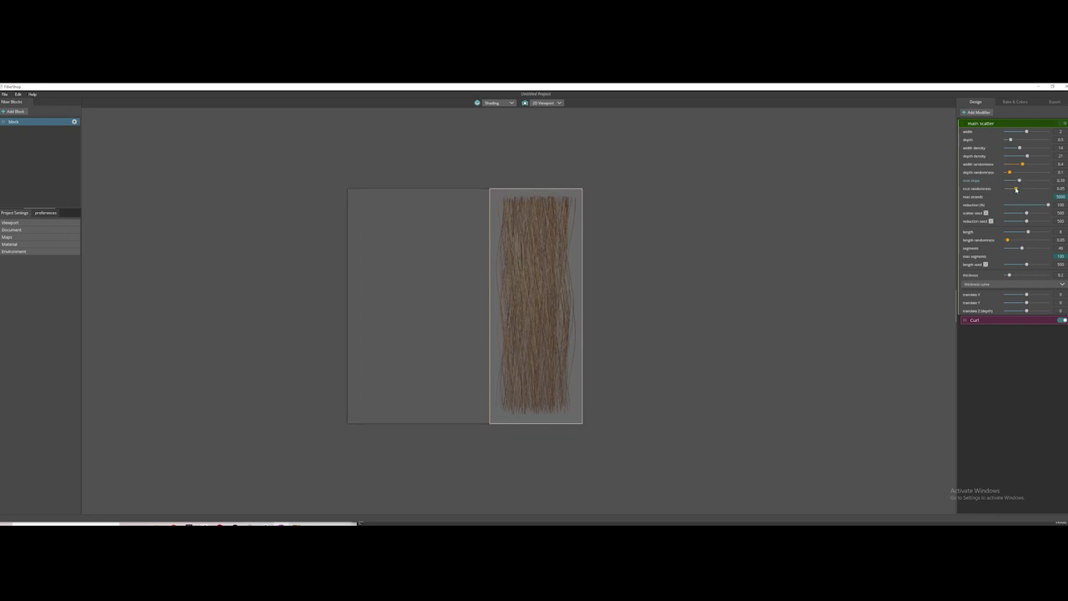
{"action": "mouse_move", "coordinate": [1016, 189]}
{"action": "left_mouse_down"}
{"action": "mouse_move", "coordinate": [1034, 205]}
{"action": "mouse_move", "coordinate": [1025, 222]}
{"action": "left_mouse_up"}
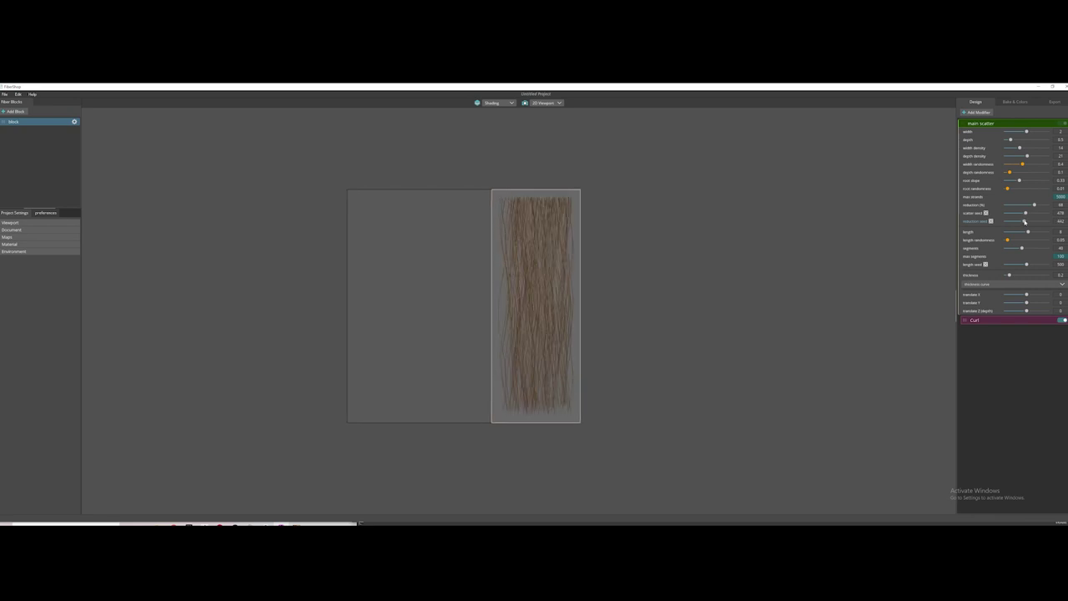
- Raise length randomness to about 0.26, reduce segments per strand and reshuffle the length seed
{"action": "left_click_drag", "start_coordinate": [1014, 241], "coordinate": [1018, 241]}
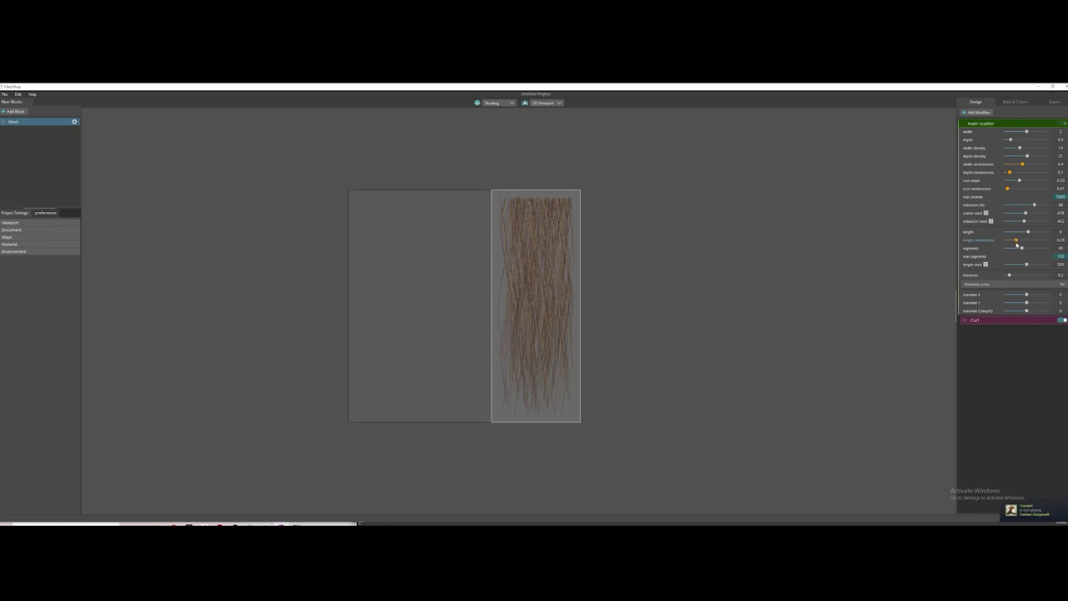
{"action": "scroll", "coordinate": [1026, 247], "scroll_direction": "up", "scroll_amount": 3}
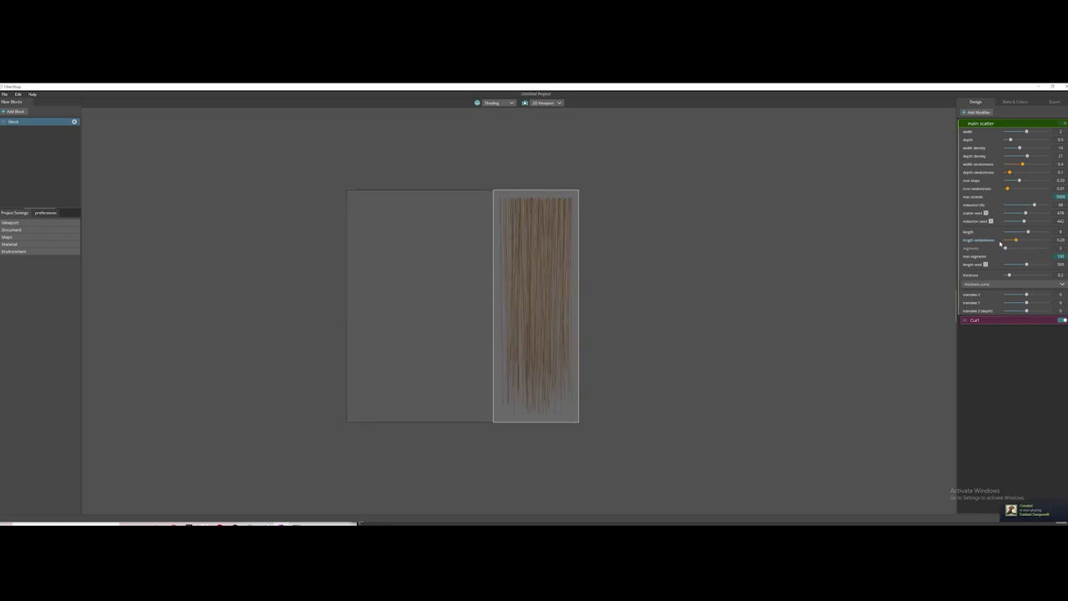
{"action": "left_click_drag", "start_coordinate": [1025, 246], "coordinate": [1021, 247]}
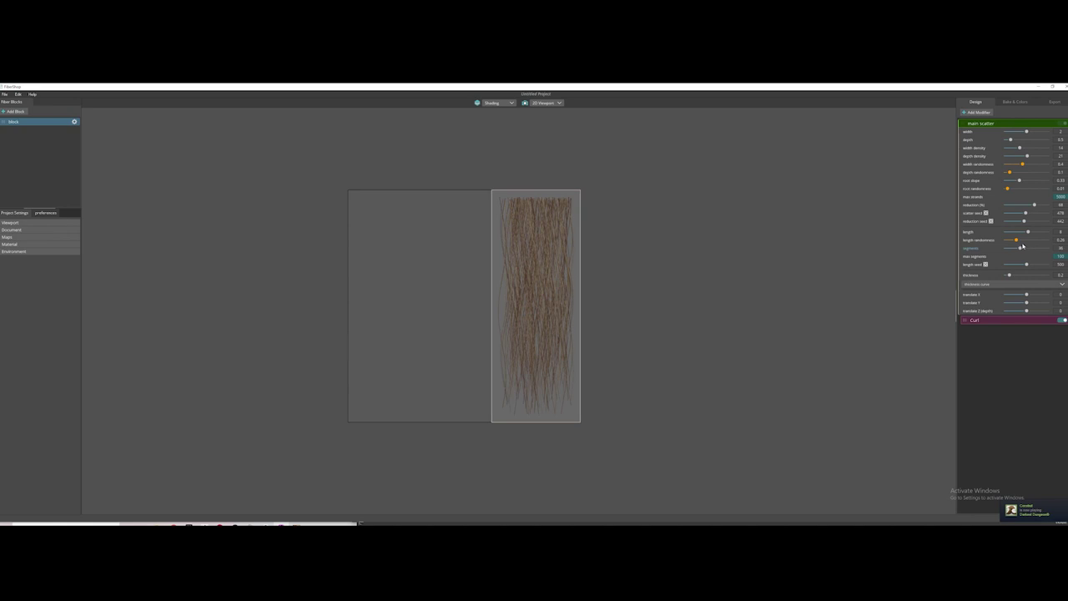
{"action": "left_click_drag", "start_coordinate": [1028, 265], "coordinate": [1021, 265]}
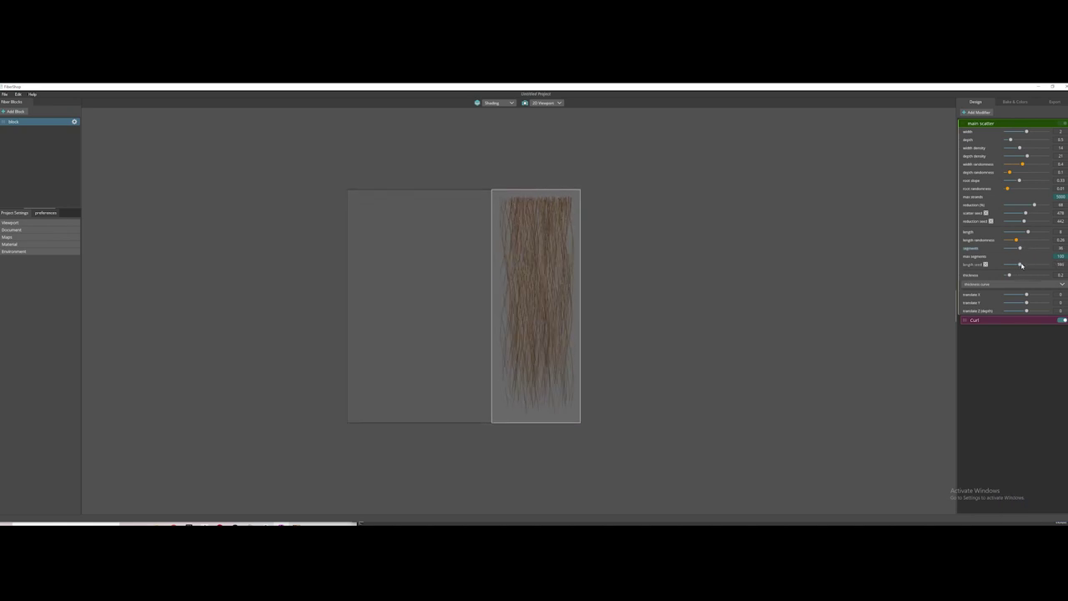
- Add a Clump modifier with narrower, tapered clumps and some fly-away strands
{"action": "left_click", "coordinate": [978, 112]}
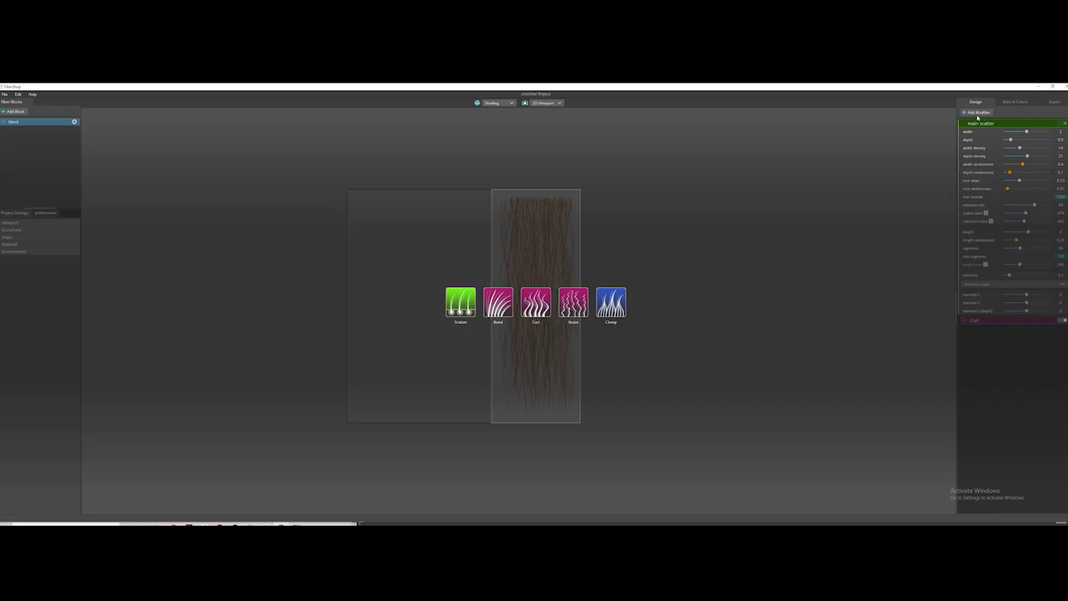
{"action": "left_click", "coordinate": [611, 302]}
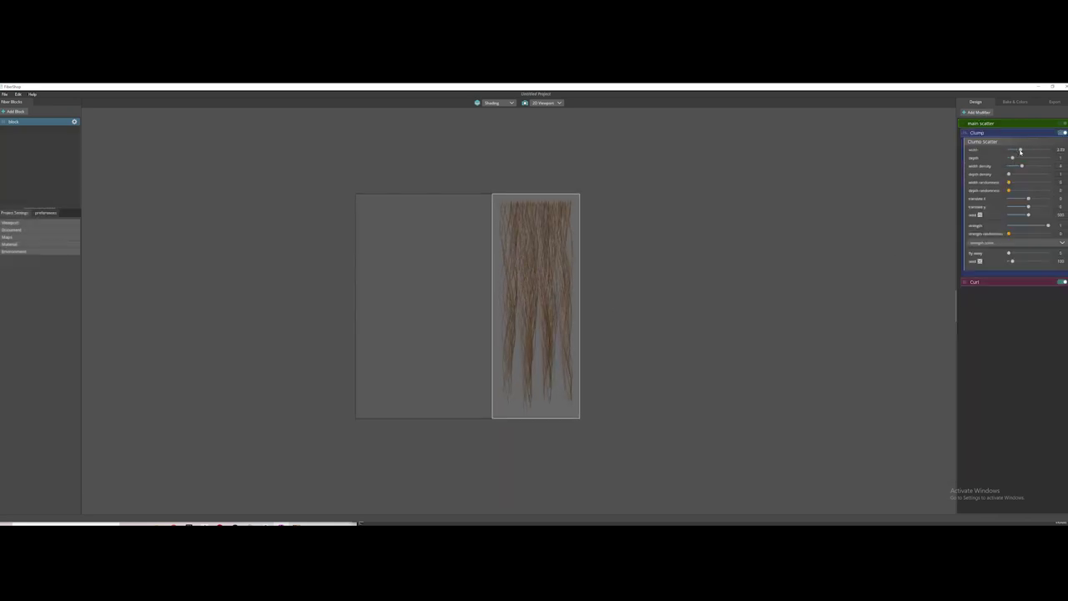
{"action": "left_click_drag", "start_coordinate": [1016, 150], "coordinate": [1009, 151]}
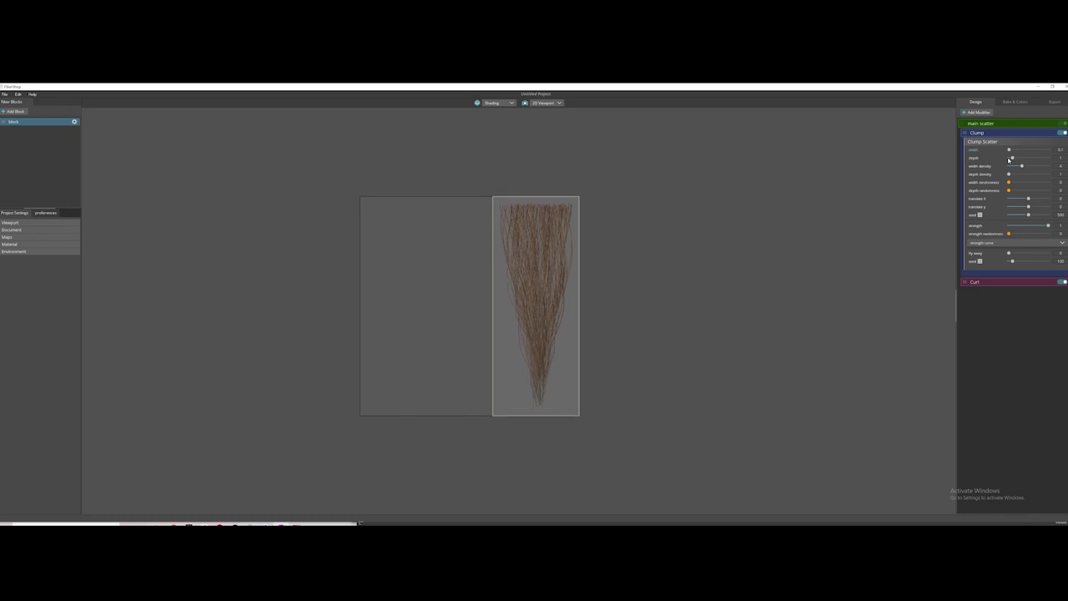
{"action": "left_click_drag", "start_coordinate": [1009, 252], "coordinate": [1031, 252]}
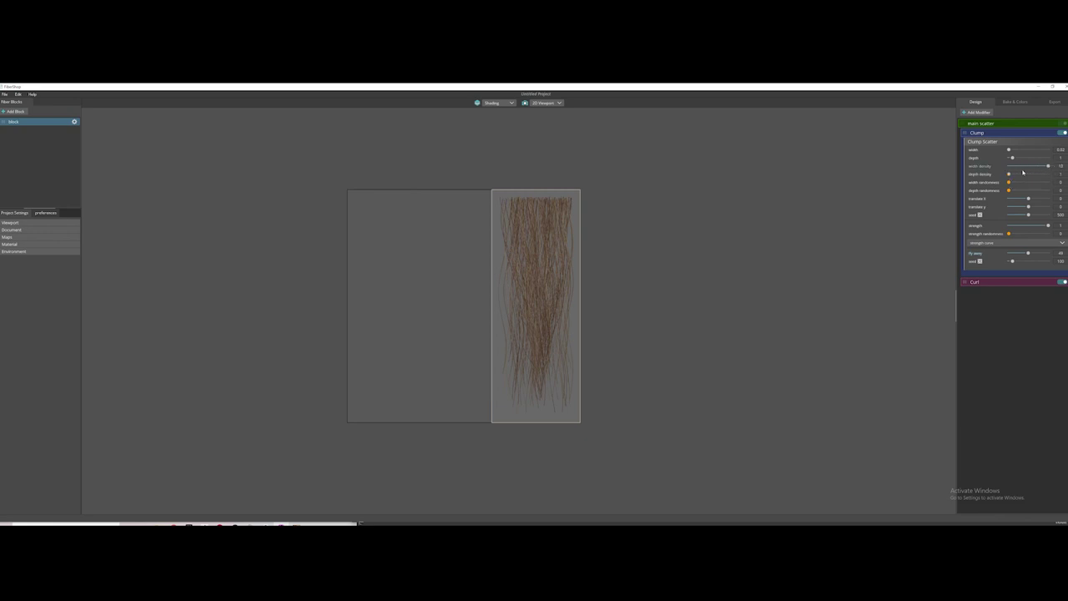
- Tune the clumps: depth about 3.45, slight sideways offset, wider spread and strength 0.57
{"action": "left_click_drag", "start_coordinate": [1012, 159], "coordinate": [1022, 157]}
{"action": "left_click_drag", "start_coordinate": [1035, 202], "coordinate": [1029, 207]}
{"action": "mouse_move", "coordinate": [1048, 226]}
{"action": "left_mouse_down"}
{"action": "mouse_move", "coordinate": [1025, 226]}
{"action": "mouse_move", "coordinate": [1019, 253]}
{"action": "left_mouse_up"}
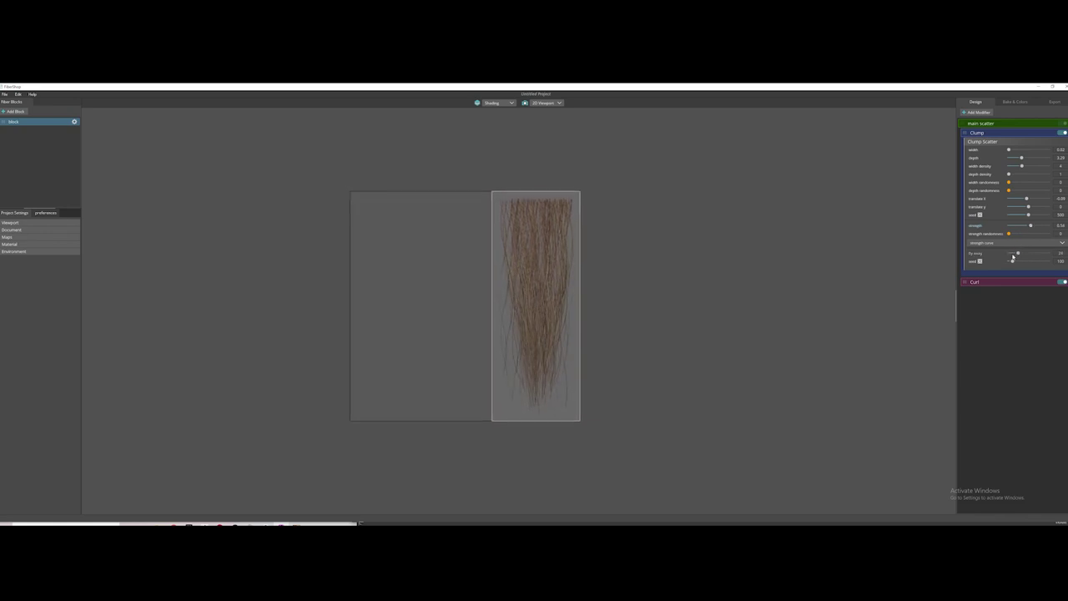
{"action": "mouse_move", "coordinate": [1010, 151]}
{"action": "left_mouse_down"}
{"action": "mouse_move", "coordinate": [1023, 159]}
{"action": "mouse_move", "coordinate": [1015, 168]}
{"action": "left_mouse_up"}
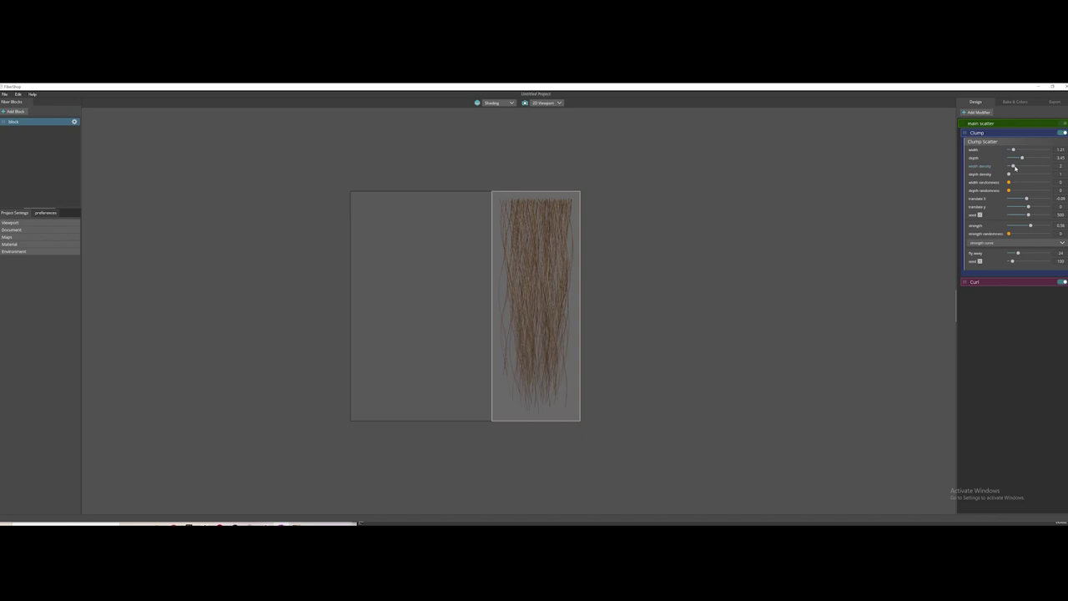
{"action": "mouse_move", "coordinate": [1033, 226]}
{"action": "left_mouse_down"}
{"action": "mouse_move", "coordinate": [993, 253]}
{"action": "mouse_move", "coordinate": [1022, 254]}
{"action": "left_mouse_up"}
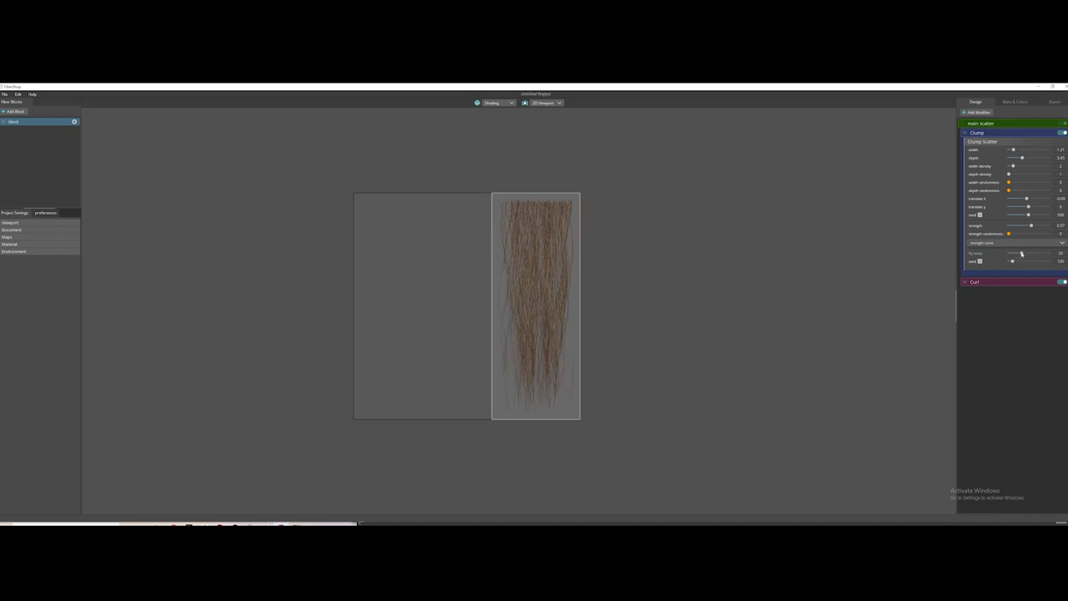
- Rework the Curl to shift 28.7, shift randomness 0.77 and length 6.31 for broad waves
{"action": "left_click", "coordinate": [989, 282]}
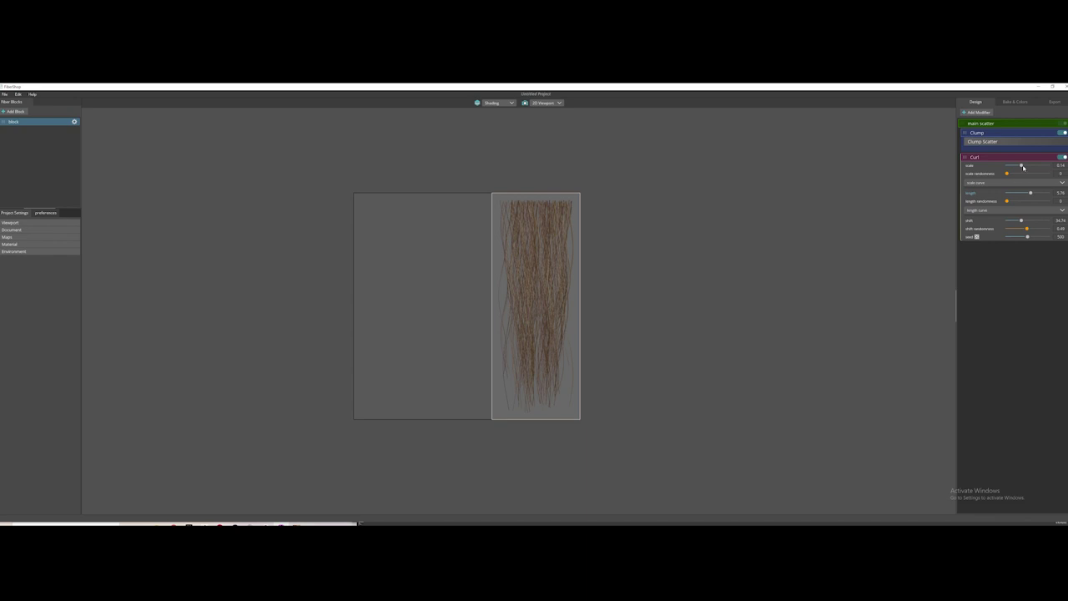
{"action": "left_click_drag", "start_coordinate": [1023, 166], "coordinate": [1033, 166]}
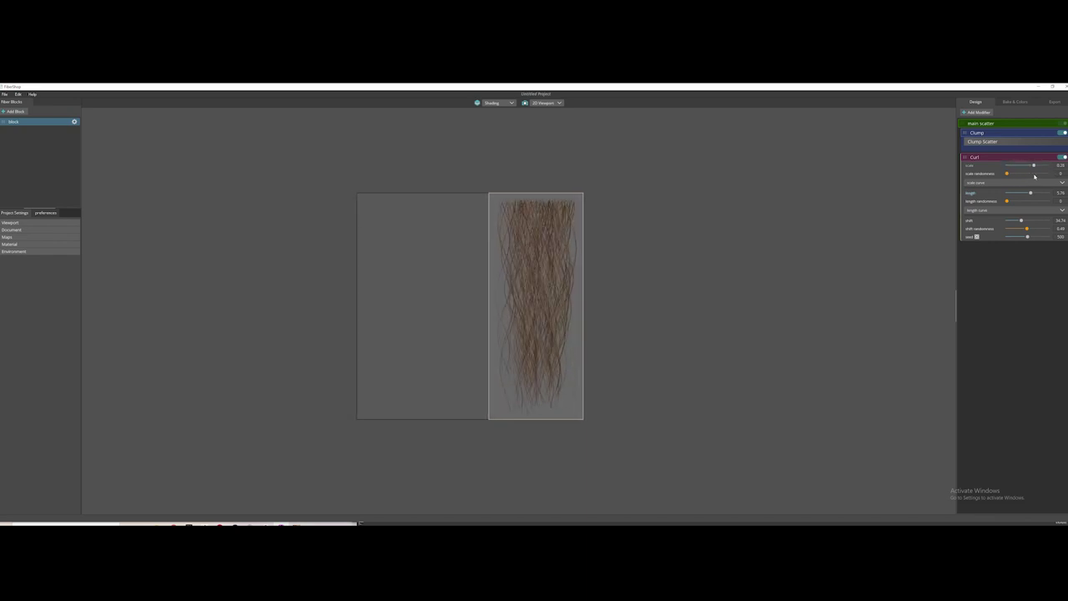
{"action": "left_click_drag", "start_coordinate": [1034, 176], "coordinate": [1026, 172]}
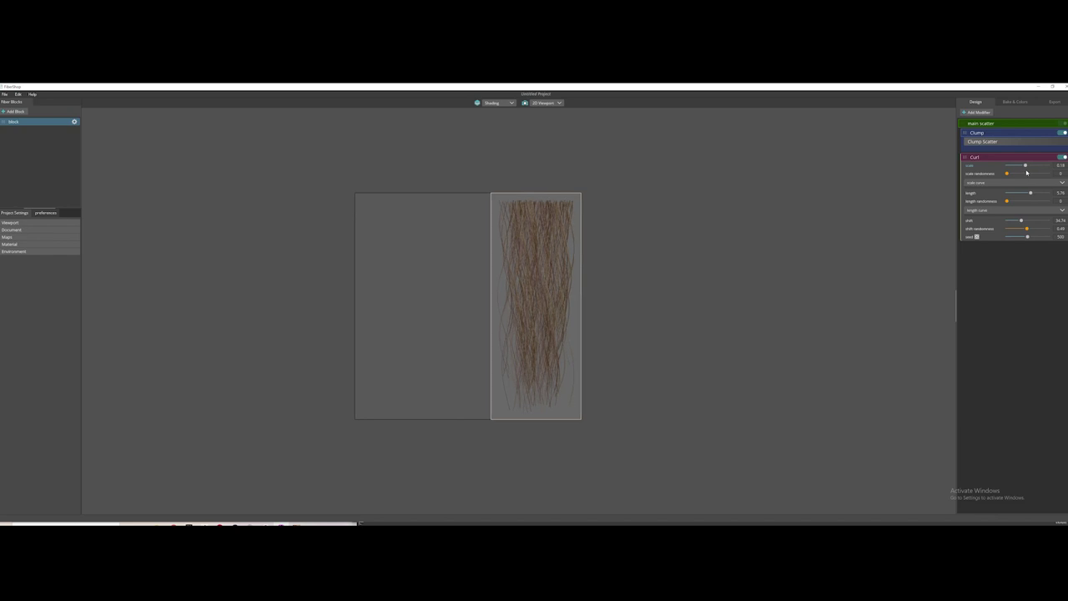
{"action": "left_click", "coordinate": [983, 112]}
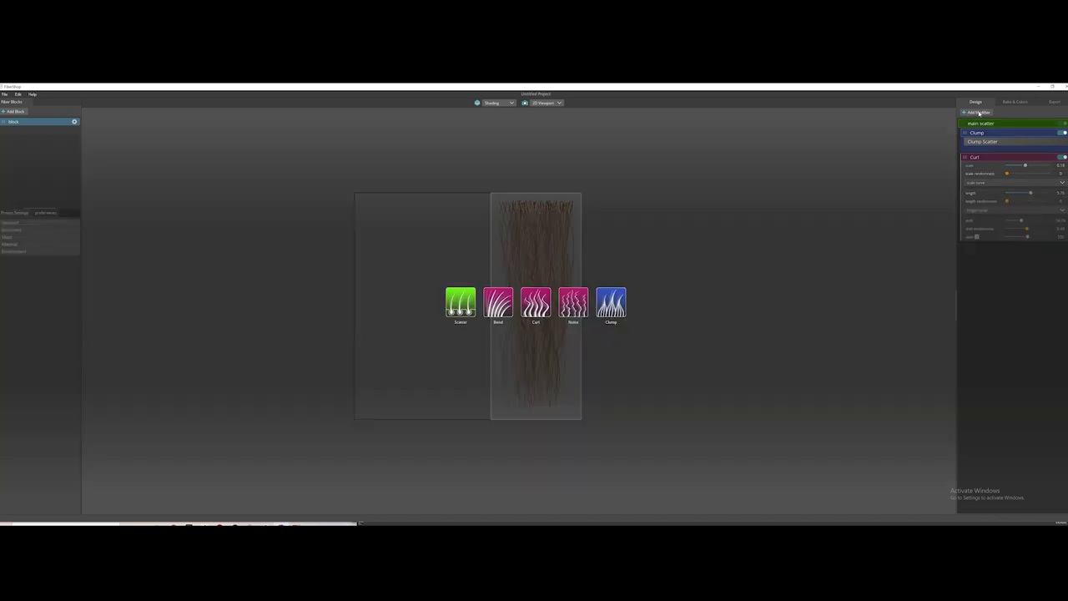
{"action": "left_click", "coordinate": [919, 167]}
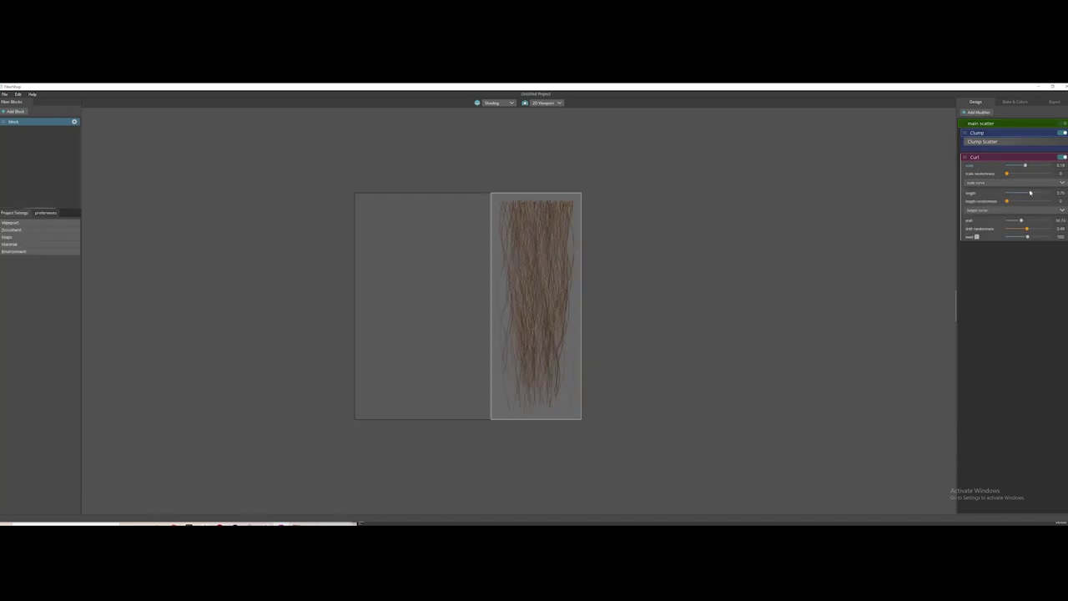
{"action": "left_click_drag", "start_coordinate": [1031, 193], "coordinate": [1032, 196]}
{"action": "mouse_move", "coordinate": [1023, 221]}
{"action": "left_mouse_down"}
{"action": "mouse_move", "coordinate": [1027, 237]}
{"action": "mouse_move", "coordinate": [1006, 230]}
{"action": "mouse_move", "coordinate": [1034, 230]}
{"action": "mouse_move", "coordinate": [1015, 229]}
{"action": "mouse_move", "coordinate": [1027, 238]}
{"action": "left_mouse_up"}
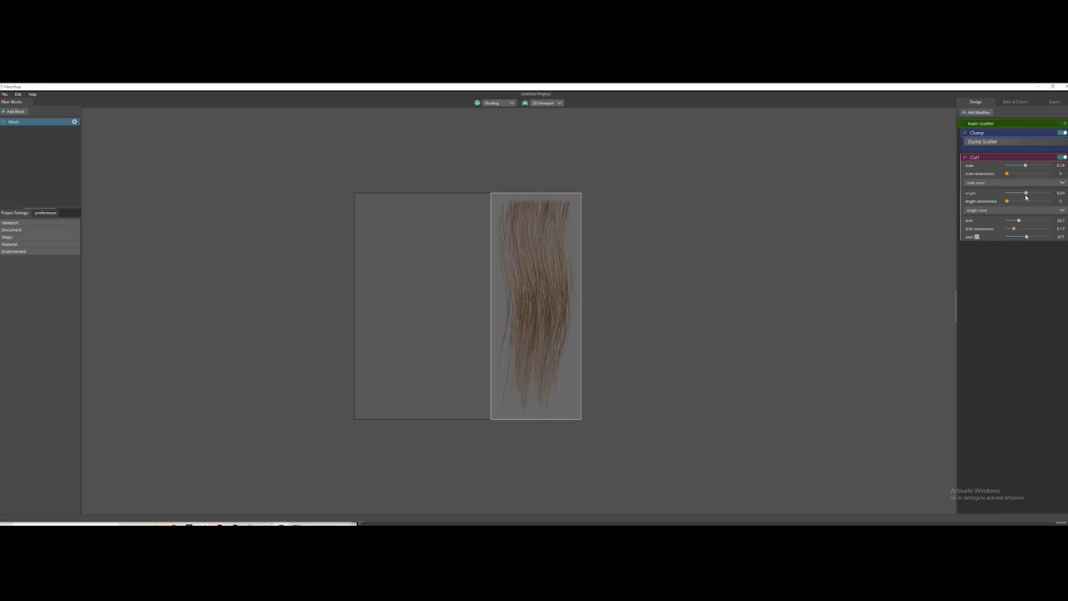
{"action": "mouse_move", "coordinate": [1031, 193]}
{"action": "left_mouse_down"}
{"action": "mouse_move", "coordinate": [1002, 195]}
{"action": "mouse_move", "coordinate": [1033, 197]}
{"action": "left_mouse_up"}
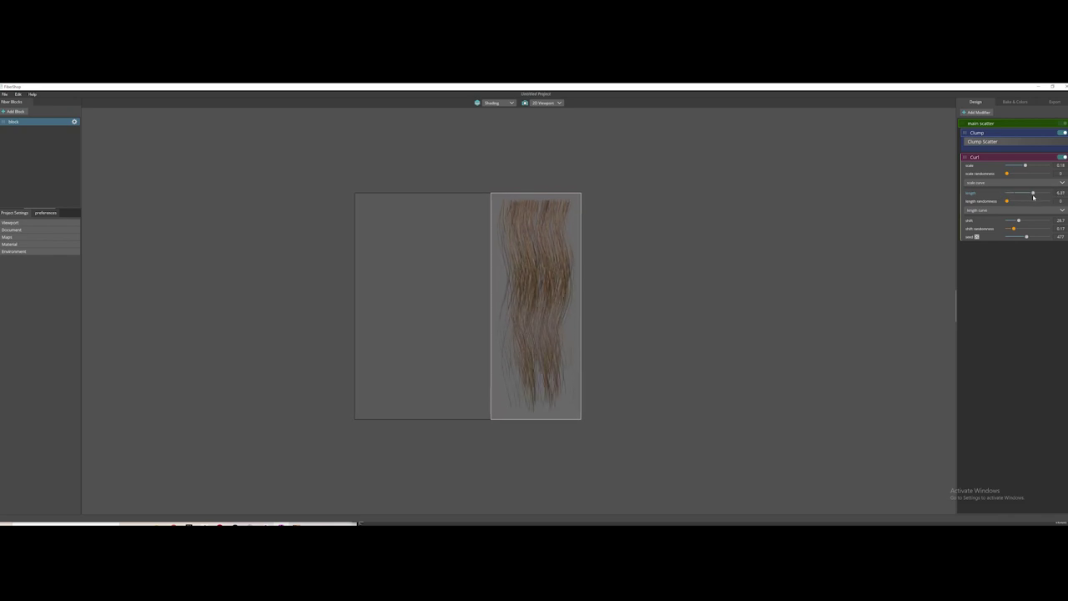
- Lengthen the strands and add more segments per strand in main scatter
{"action": "left_click", "coordinate": [993, 126]}
{"action": "left_click", "coordinate": [1050, 126]}
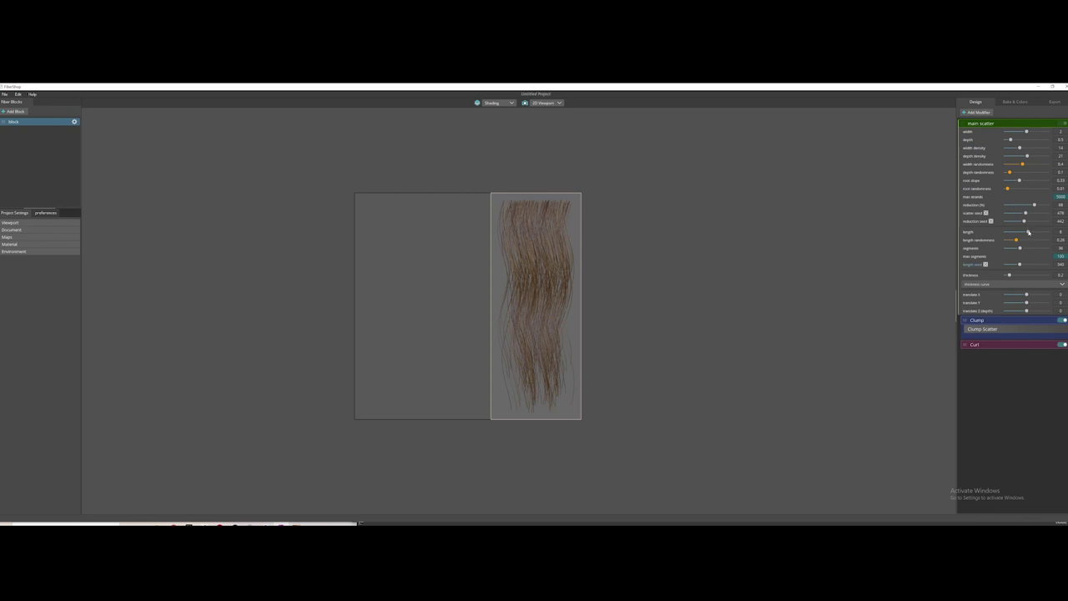
{"action": "left_click_drag", "start_coordinate": [1028, 232], "coordinate": [1035, 232]}
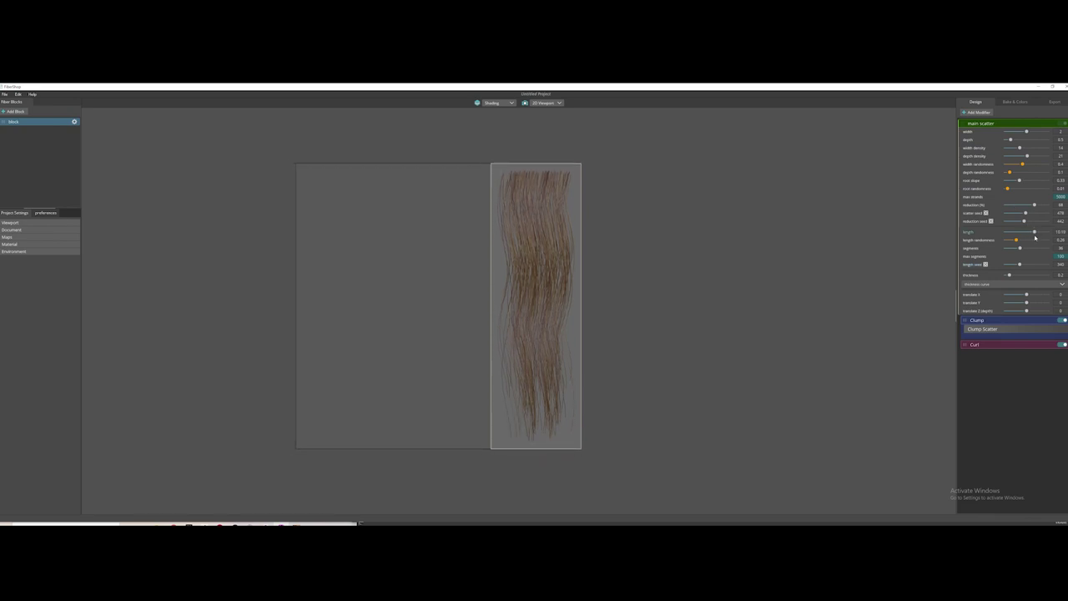
{"action": "left_click_drag", "start_coordinate": [1021, 248], "coordinate": [1027, 248]}
- Switch the preview to the flat 2D viewport and add a new fiber block
{"action": "left_click", "coordinate": [550, 104]}
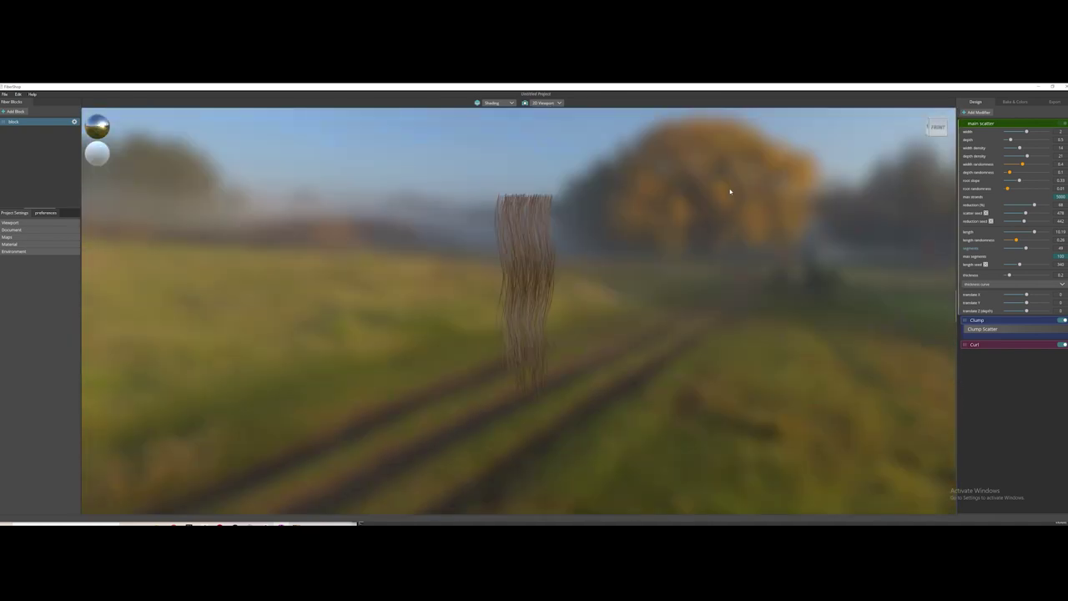
{"action": "left_click", "coordinate": [549, 104]}
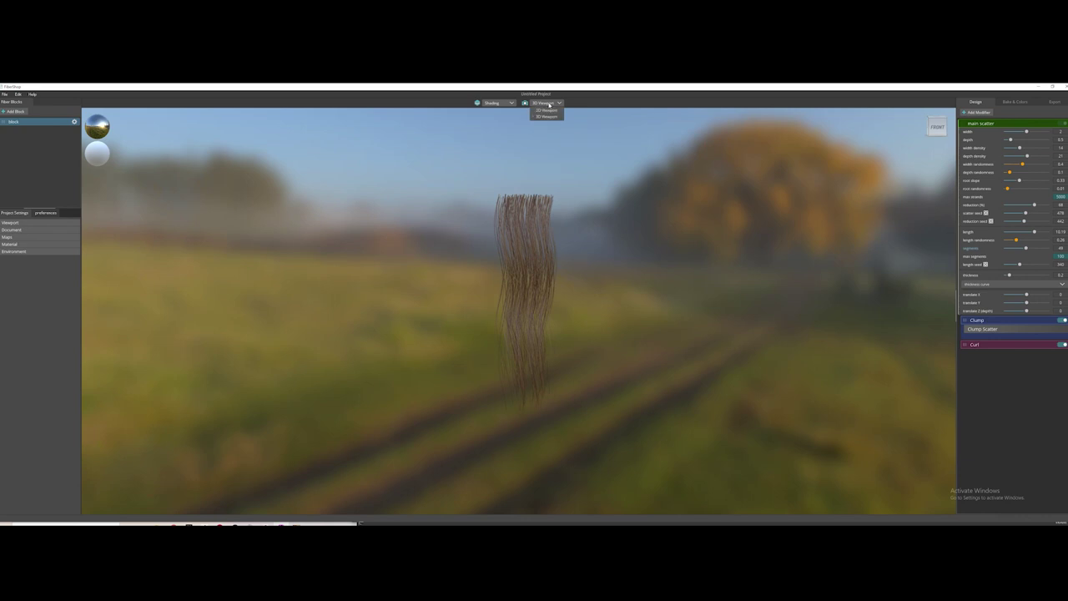
{"action": "left_click", "coordinate": [546, 111]}
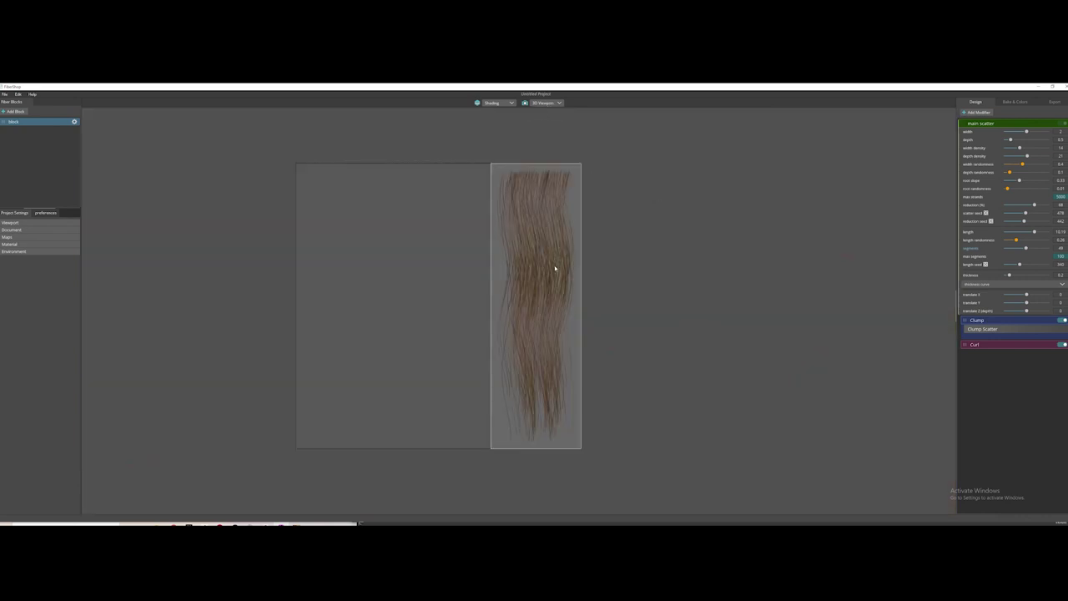
{"action": "left_click", "coordinate": [14, 112]}
- Place the new straight block left of the original and duplicate the wavy block
{"action": "mouse_move", "coordinate": [560, 258]}
{"action": "left_mouse_down"}
{"action": "mouse_move", "coordinate": [491, 270]}
{"action": "mouse_move", "coordinate": [453, 252]}
{"action": "left_mouse_up"}
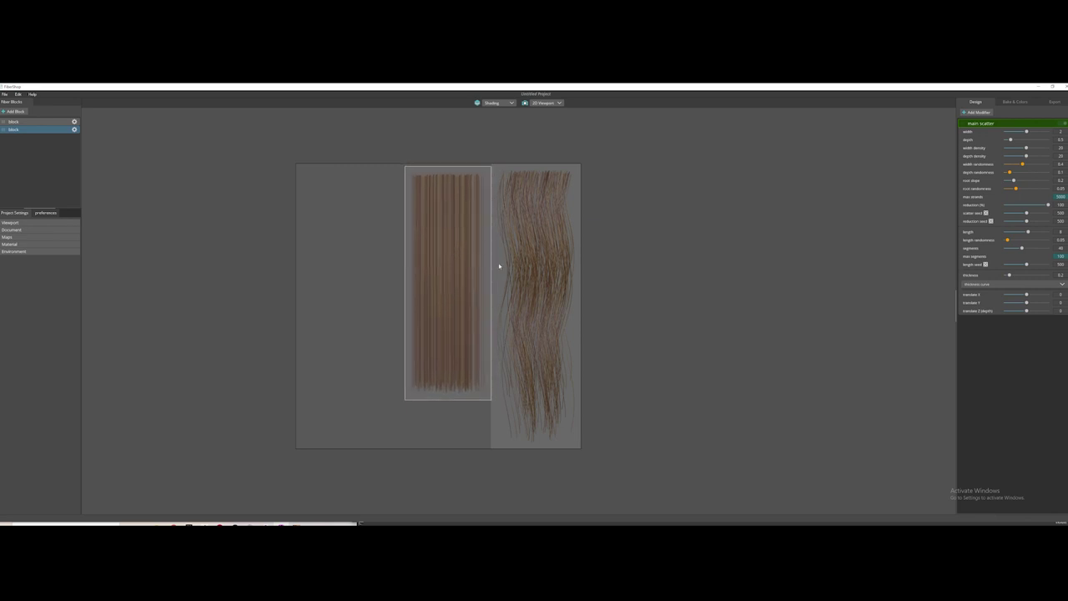
{"action": "left_click", "coordinate": [20, 122]}
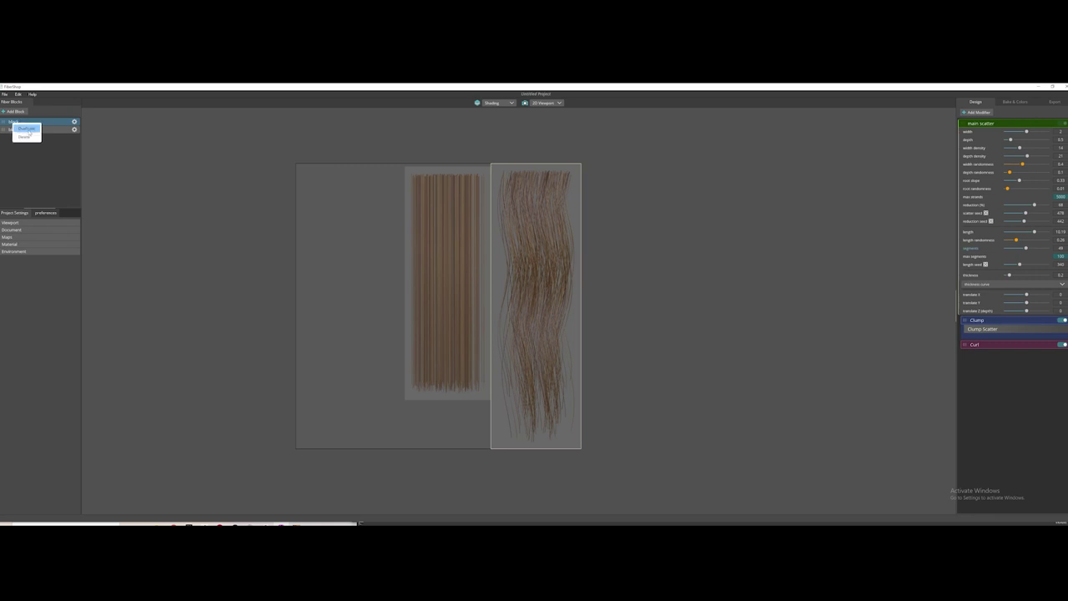
{"action": "left_click", "coordinate": [26, 129]}
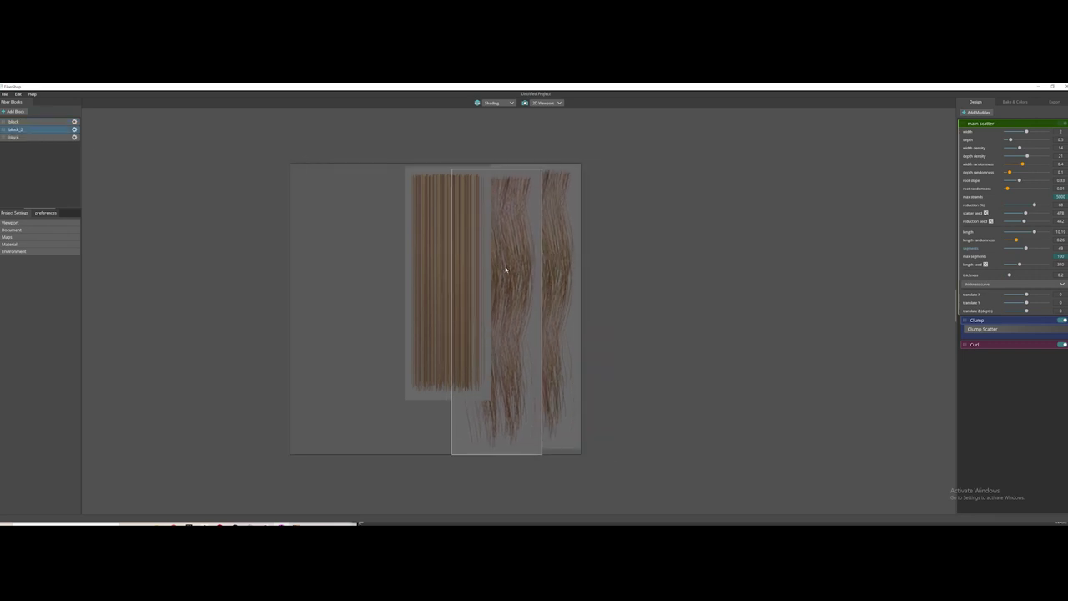
- Delete the straight-strand block, confirming its removal
{"action": "left_click", "coordinate": [441, 265]}
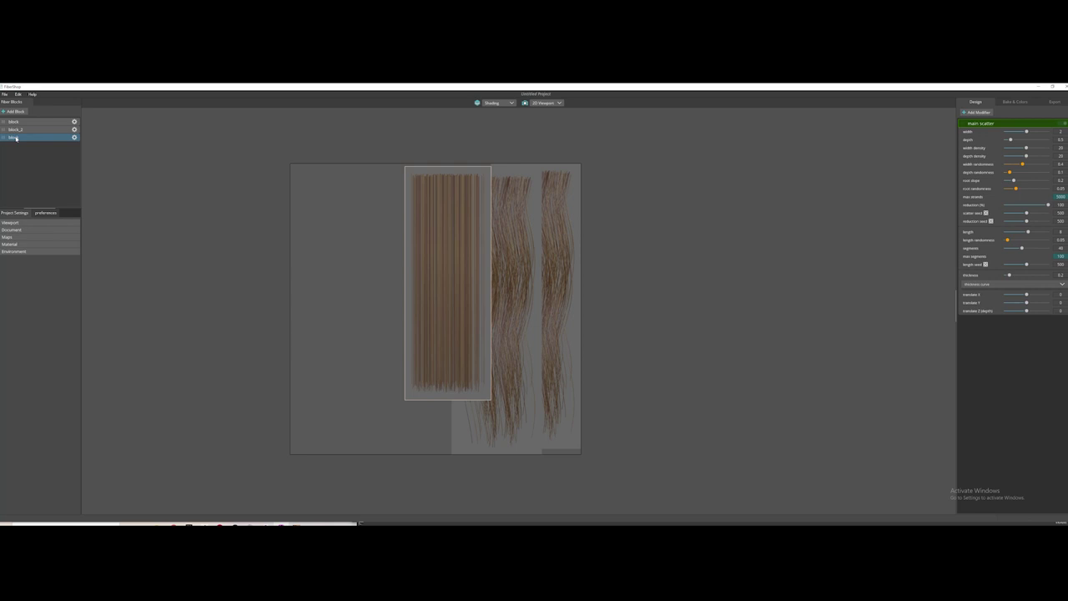
{"action": "left_click", "coordinate": [74, 138]}
{"action": "right_click", "coordinate": [20, 138]}
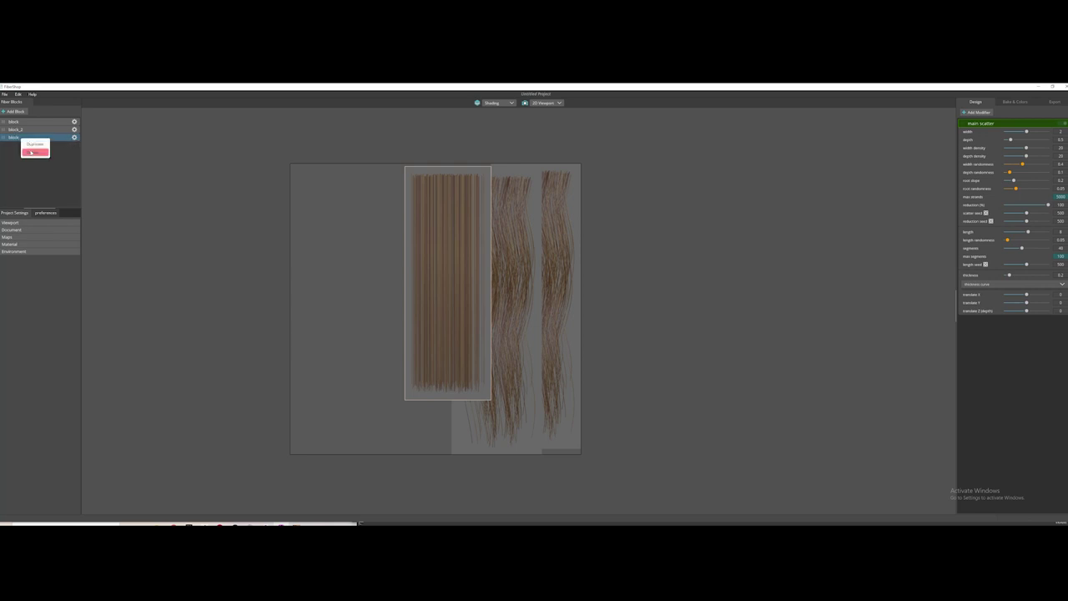
{"action": "left_click", "coordinate": [34, 150]}
{"action": "left_click", "coordinate": [516, 321]}
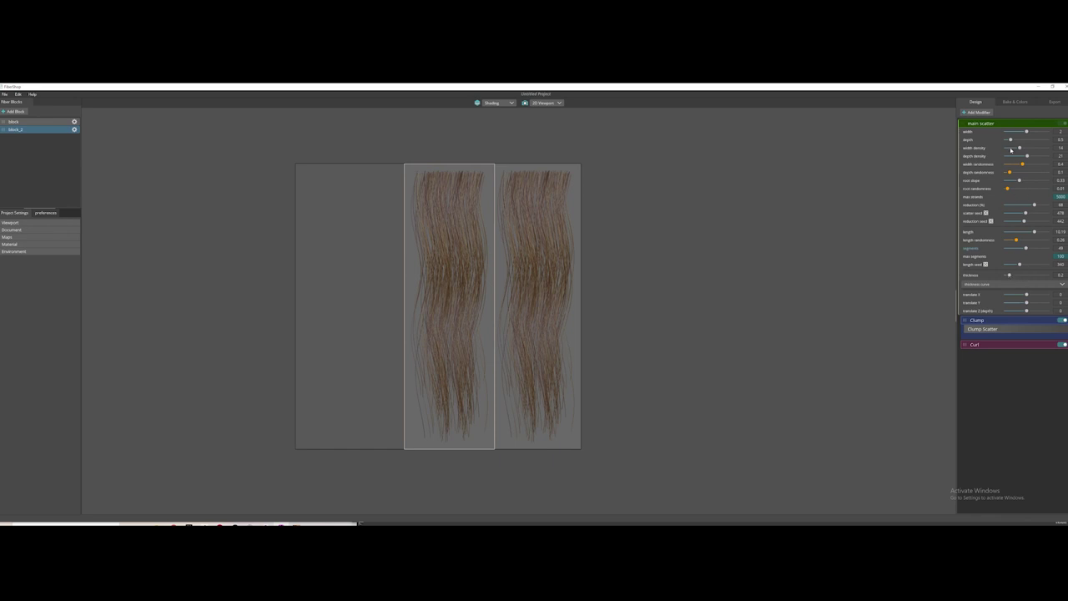
- Thin the middle block: lower densities and reduction, root slope 0.2, width density 15, curl length 6.86
{"action": "left_click_drag", "start_coordinate": [1019, 149], "coordinate": [1016, 149]}
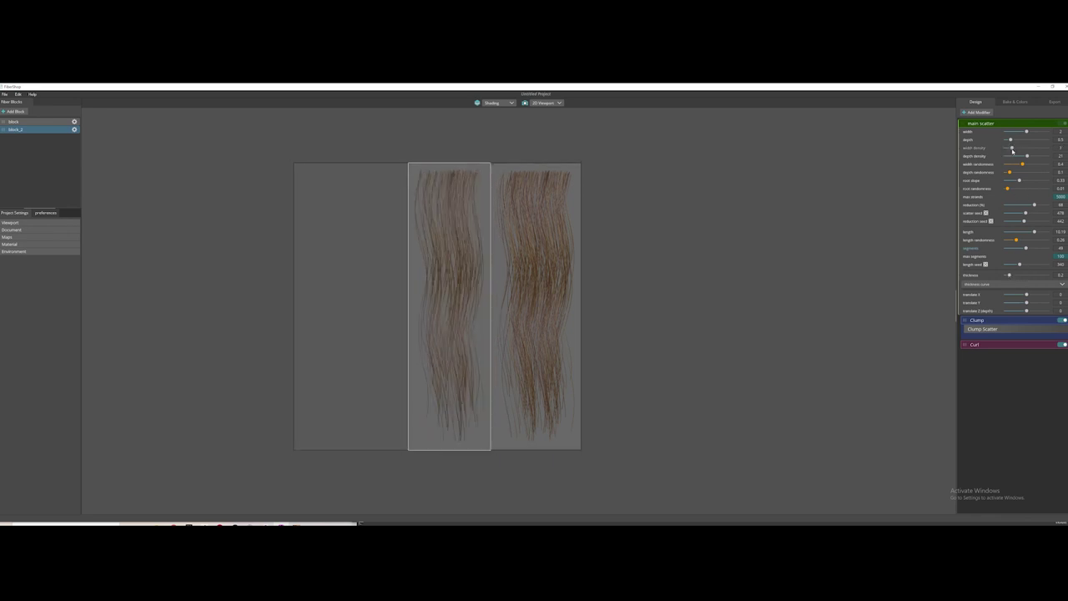
{"action": "left_click_drag", "start_coordinate": [1027, 157], "coordinate": [1019, 156]}
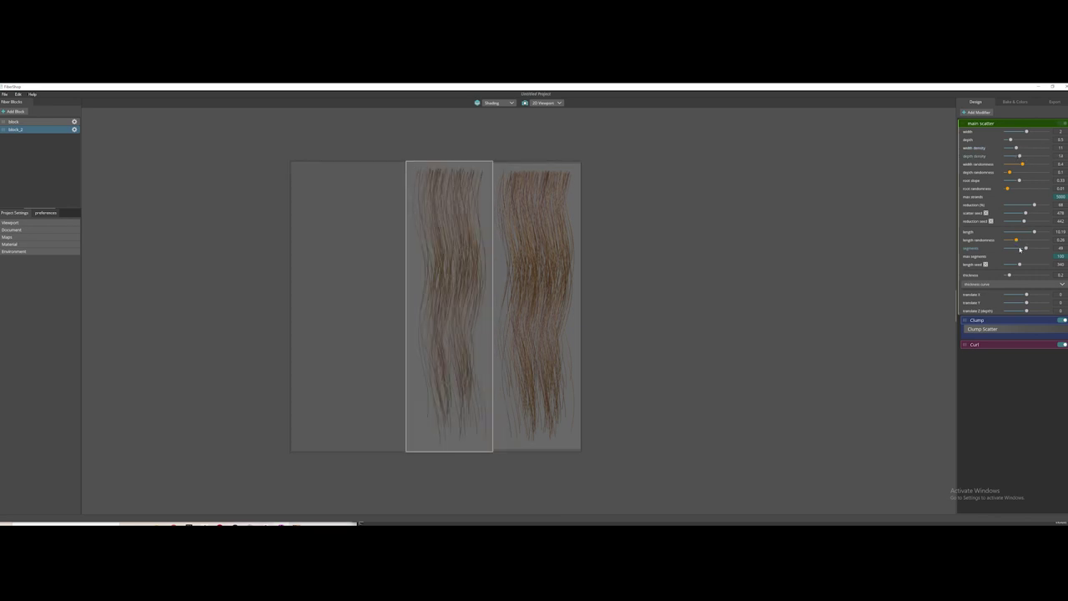
{"action": "left_click_drag", "start_coordinate": [1033, 207], "coordinate": [1029, 204]}
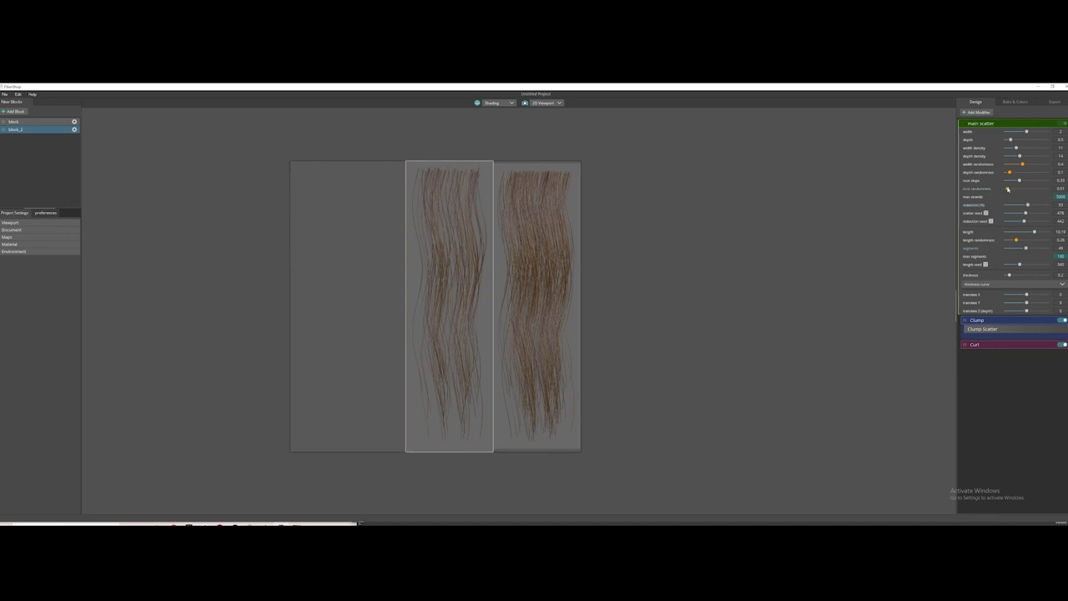
{"action": "left_click_drag", "start_coordinate": [1019, 180], "coordinate": [1014, 181]}
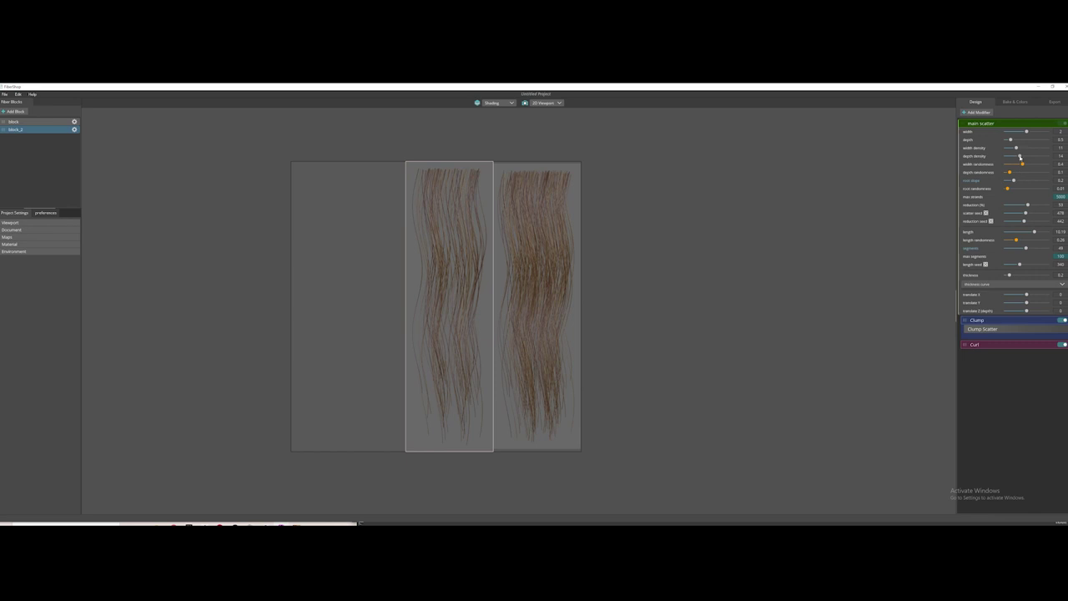
{"action": "left_click_drag", "start_coordinate": [1017, 148], "coordinate": [1020, 155]}
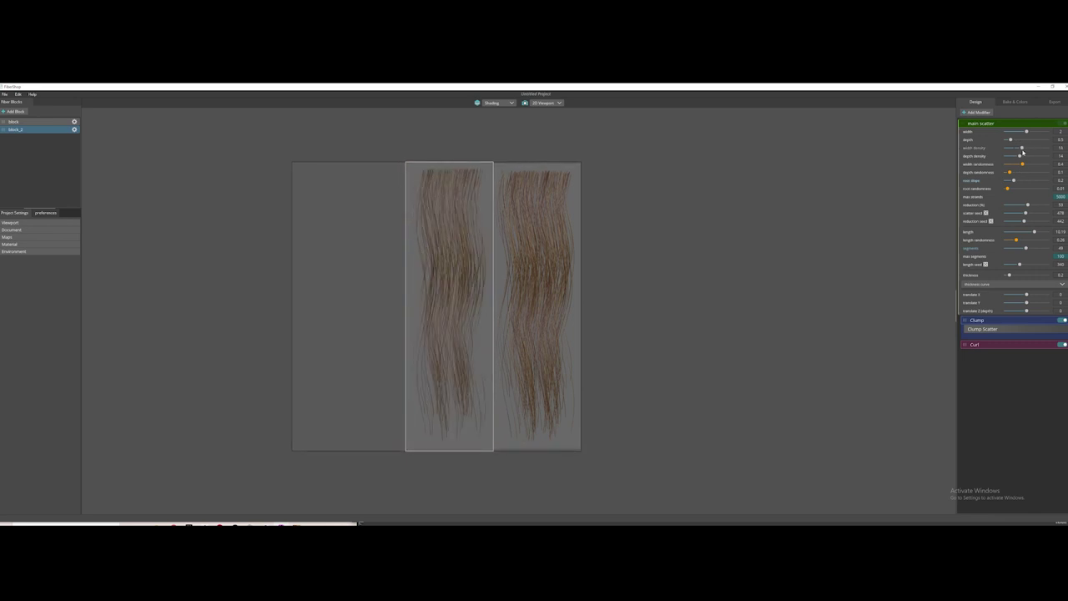
{"action": "left_click", "coordinate": [992, 346]}
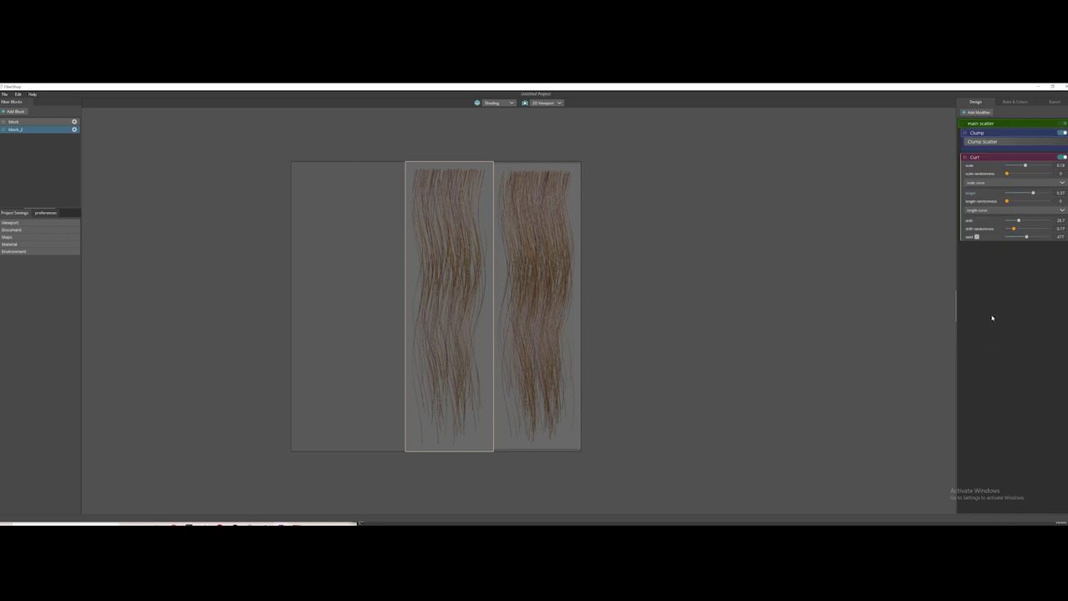
{"action": "left_click_drag", "start_coordinate": [1033, 193], "coordinate": [1027, 194]}
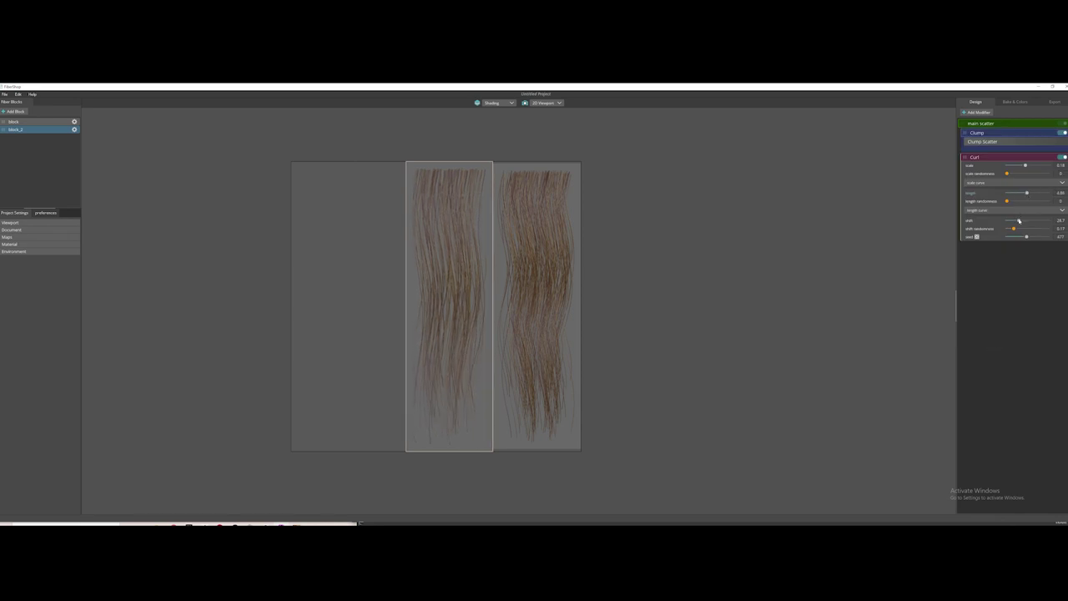
- Set the middle block's curl shift to 0, scale 0.21 and shift randomness 0.31
{"action": "left_click_drag", "start_coordinate": [1019, 221], "coordinate": [1006, 219]}
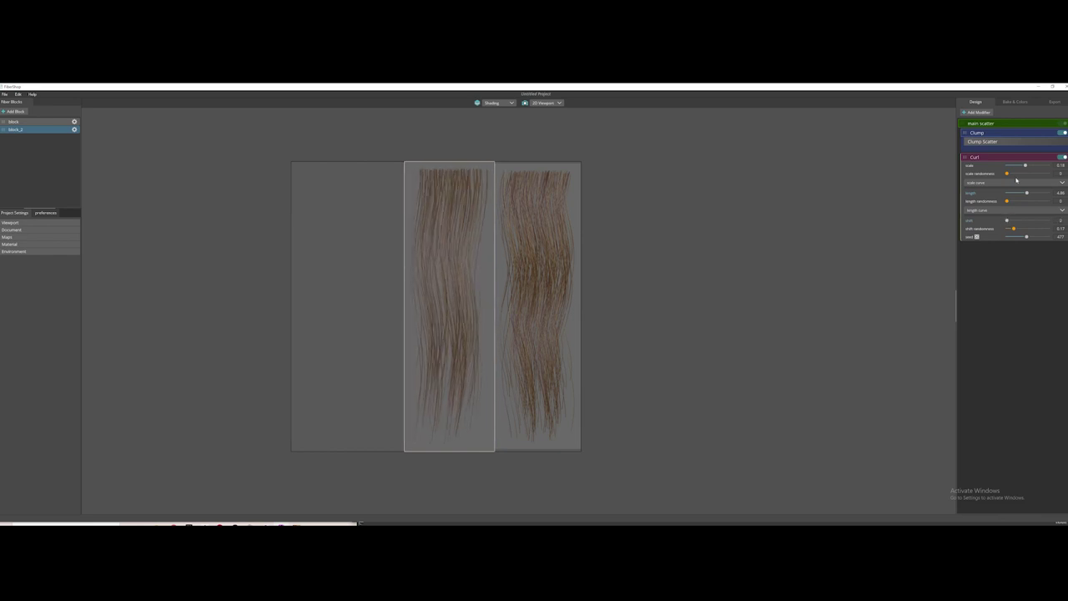
{"action": "left_click_drag", "start_coordinate": [1026, 165], "coordinate": [1029, 169]}
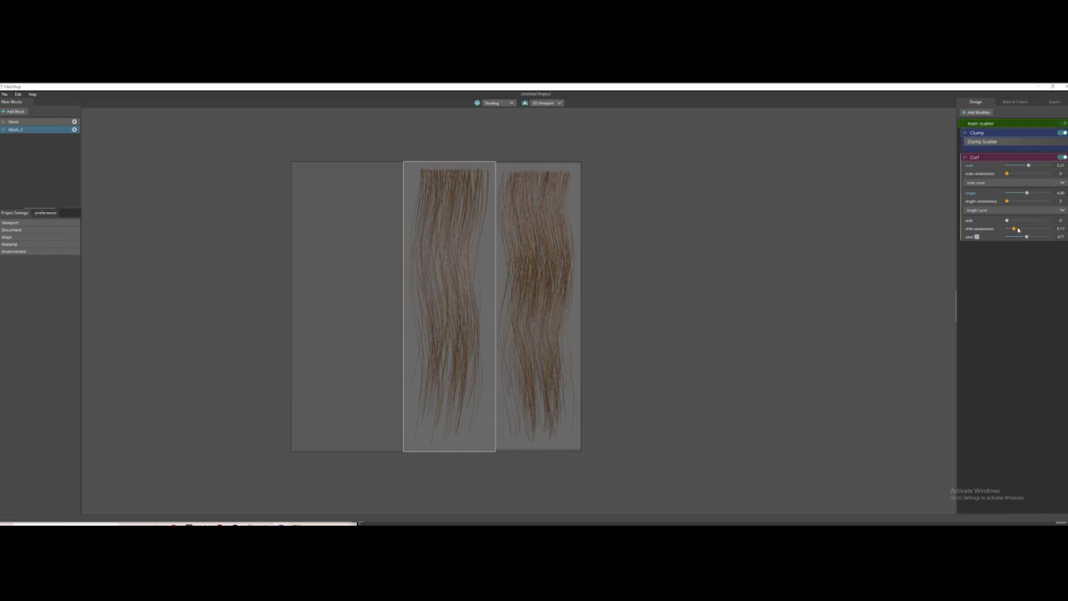
{"action": "left_click_drag", "start_coordinate": [1015, 229], "coordinate": [1022, 221]}
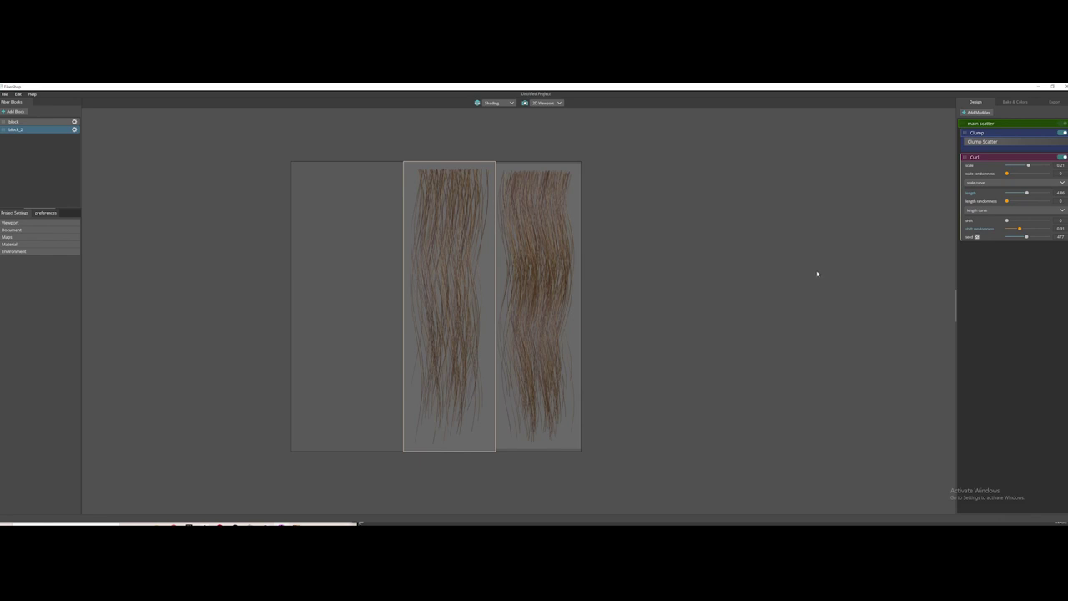
- Duplicate a hair block into block_3 and reposition it in the layout
{"action": "right_click", "coordinate": [26, 141]}
{"action": "left_click", "coordinate": [27, 137]}
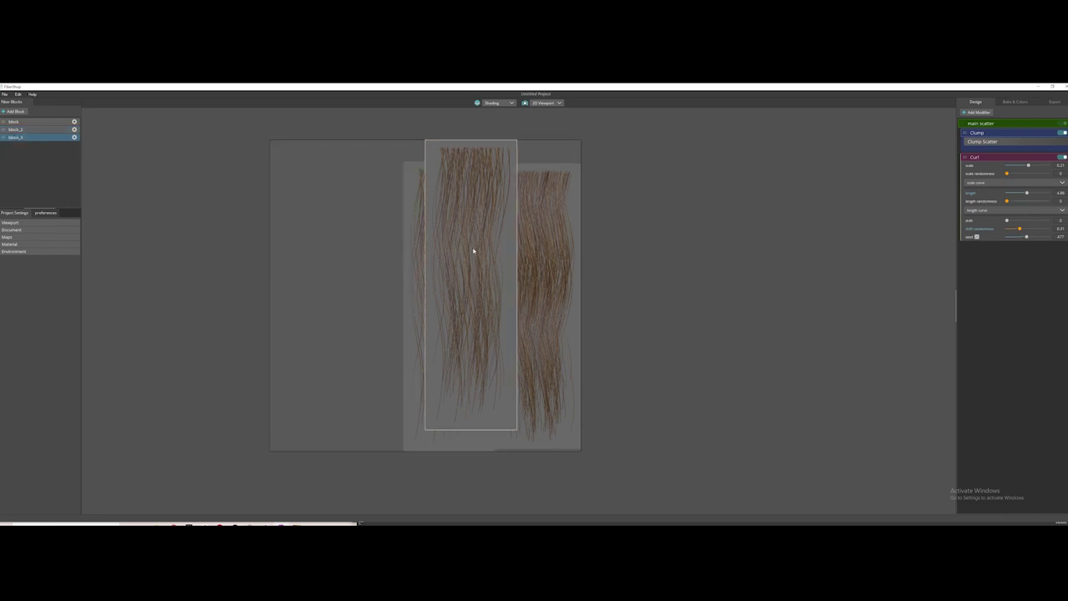
{"action": "left_click_drag", "start_coordinate": [326, 278], "coordinate": [372, 277]}
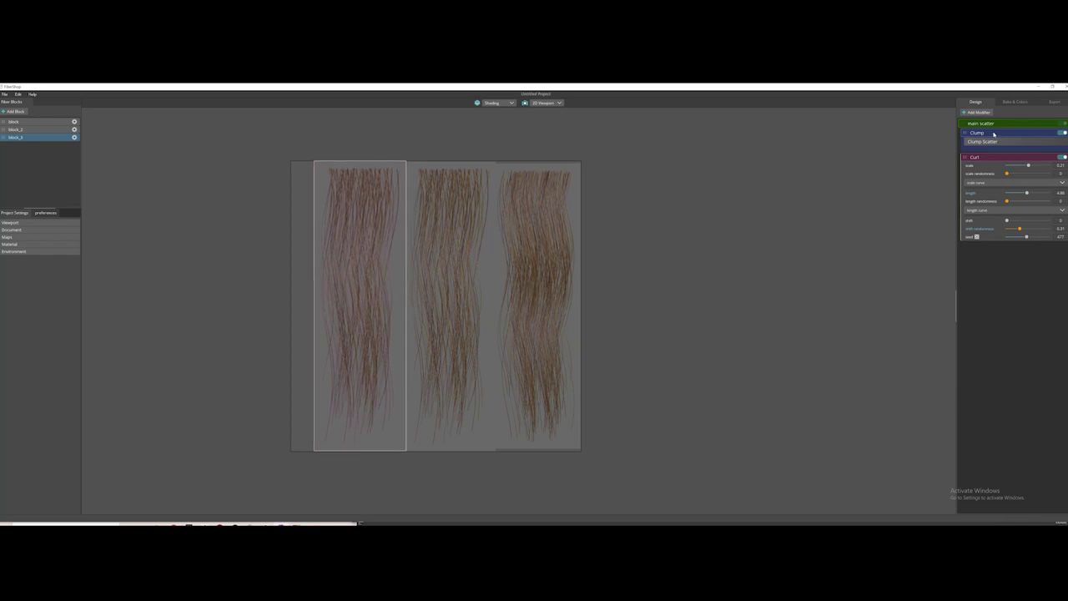
- Raise block_3's Clump strength to 1 and set clump width to 0.51
{"action": "left_click", "coordinate": [967, 133]}
{"action": "left_click", "coordinate": [966, 159]}
{"action": "left_click", "coordinate": [964, 125]}
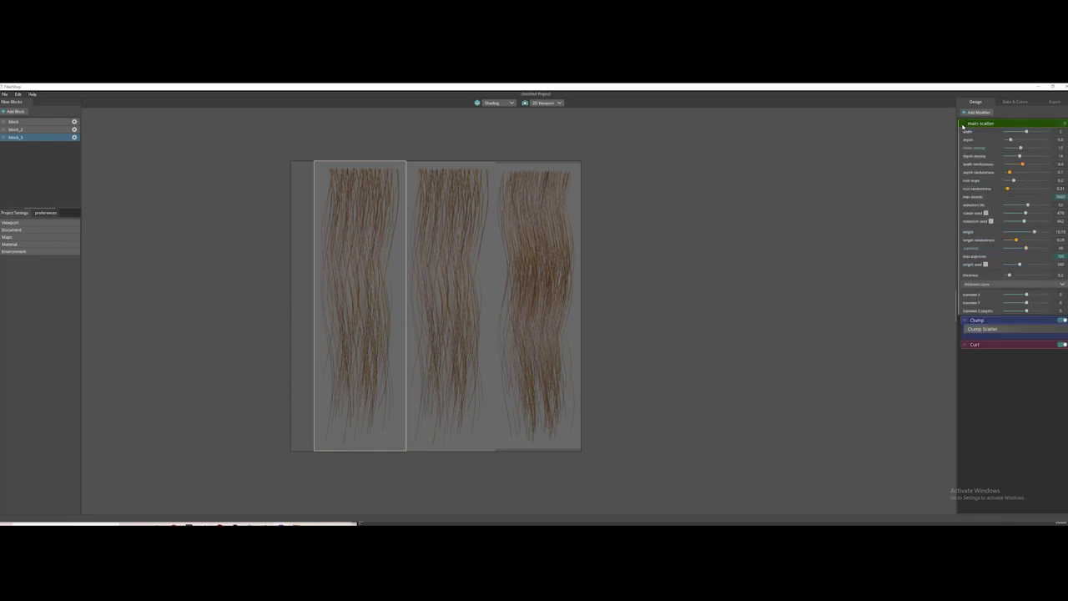
{"action": "left_click", "coordinate": [978, 320]}
{"action": "left_click", "coordinate": [1001, 330]}
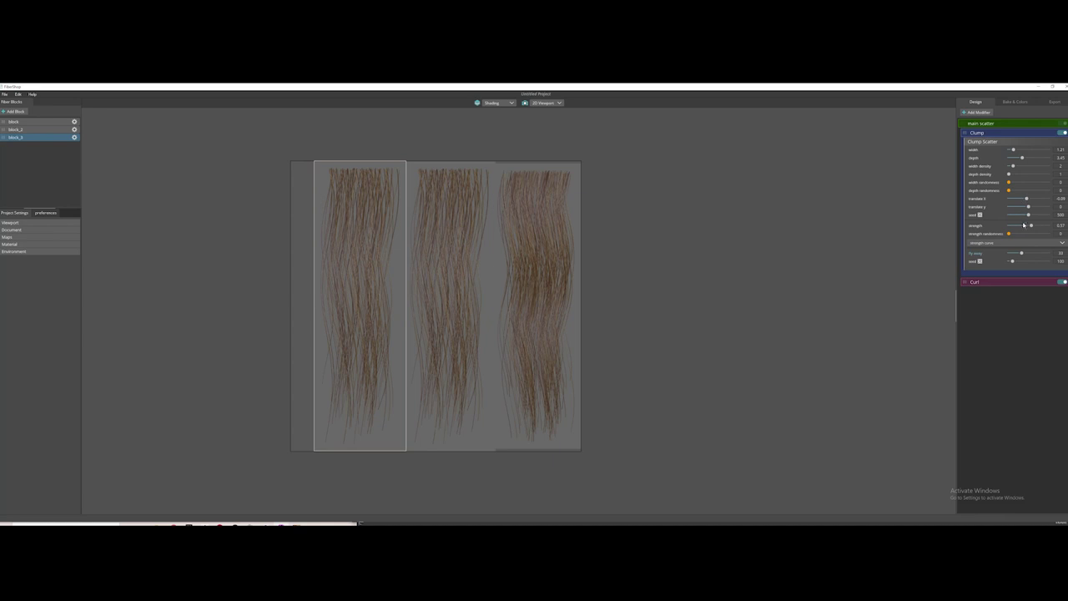
{"action": "mouse_move", "coordinate": [1033, 226]}
{"action": "left_mouse_down"}
{"action": "mouse_move", "coordinate": [1066, 231]}
{"action": "mouse_move", "coordinate": [1013, 254]}
{"action": "left_mouse_up"}
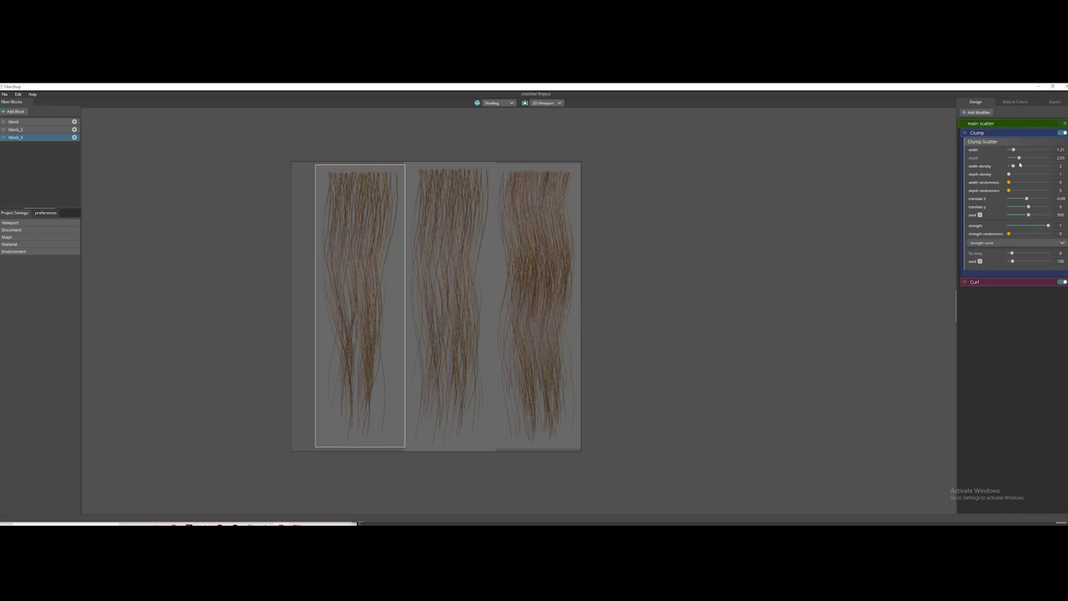
{"action": "left_click_drag", "start_coordinate": [1013, 151], "coordinate": [1009, 151]}
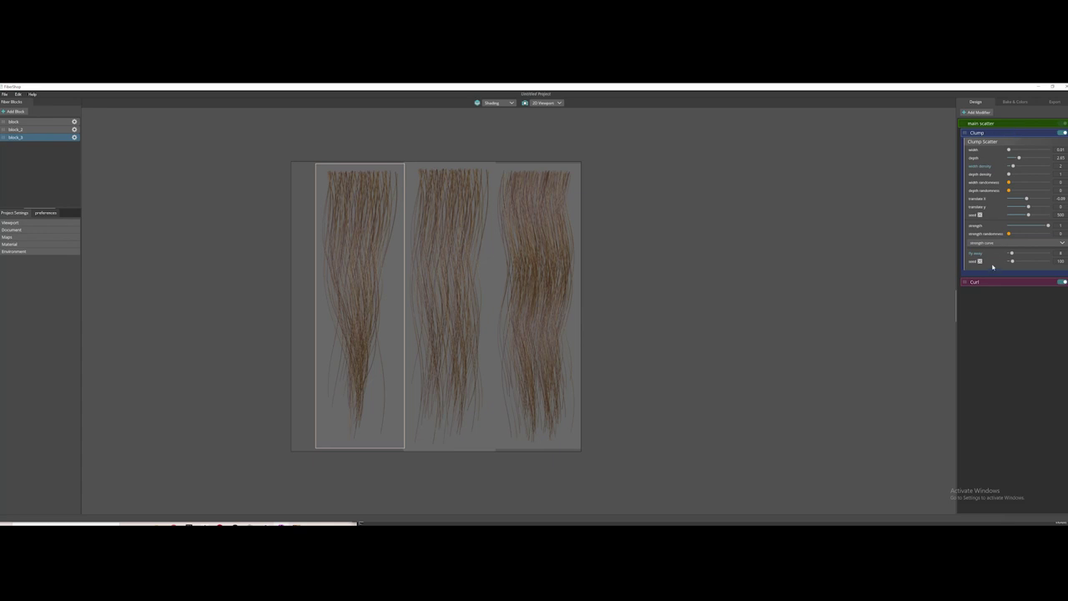
- Lower block_3's reduction, nudge it up, and set its translate X to 0.13
{"action": "left_click", "coordinate": [974, 125]}
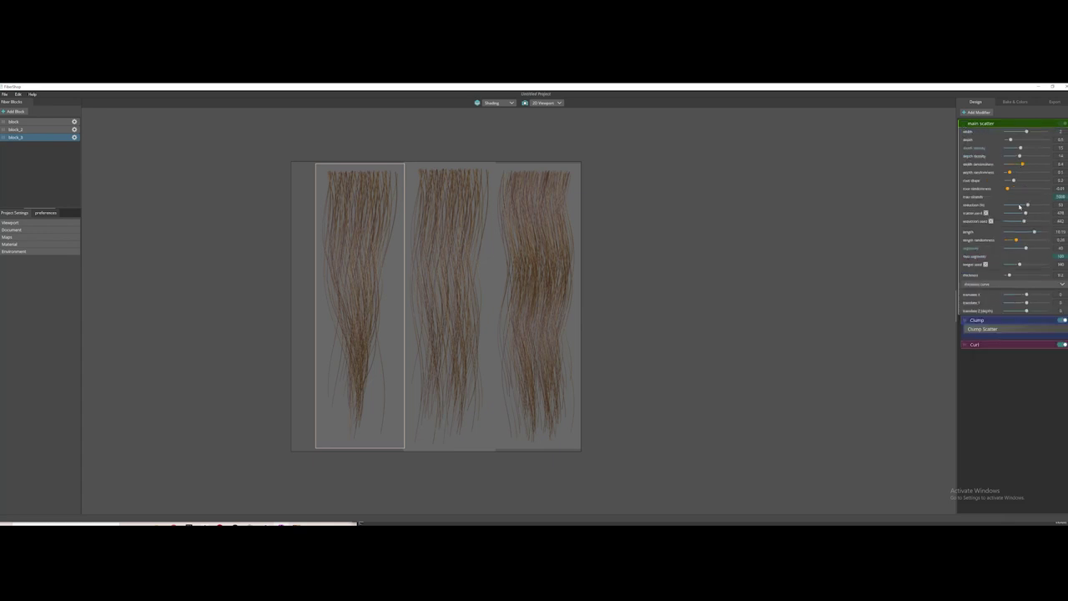
{"action": "left_click_drag", "start_coordinate": [1019, 206], "coordinate": [1016, 206]}
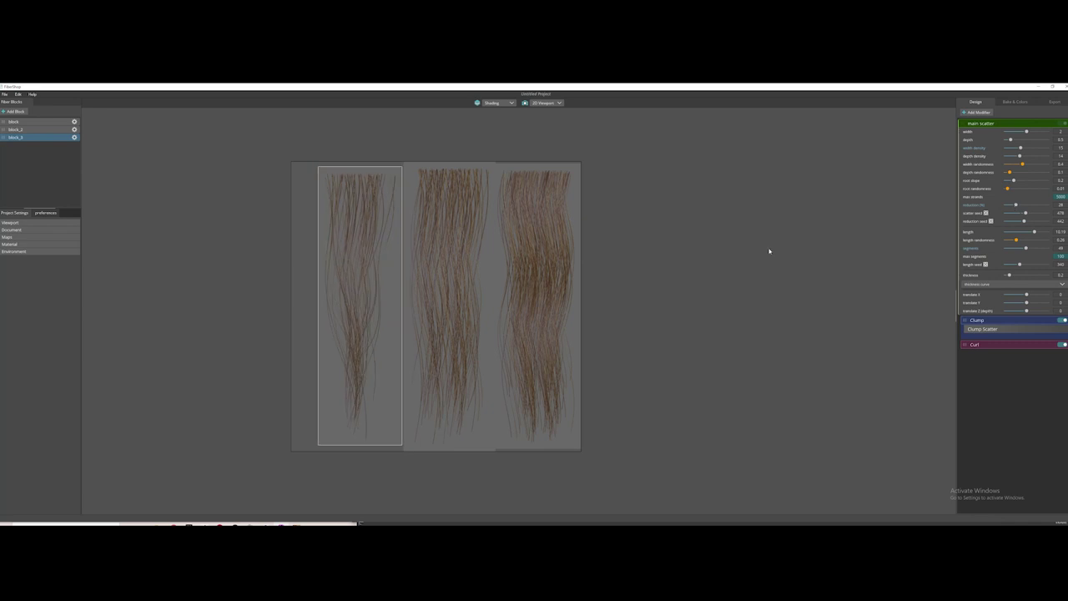
{"action": "left_click_drag", "start_coordinate": [350, 307], "coordinate": [352, 303]}
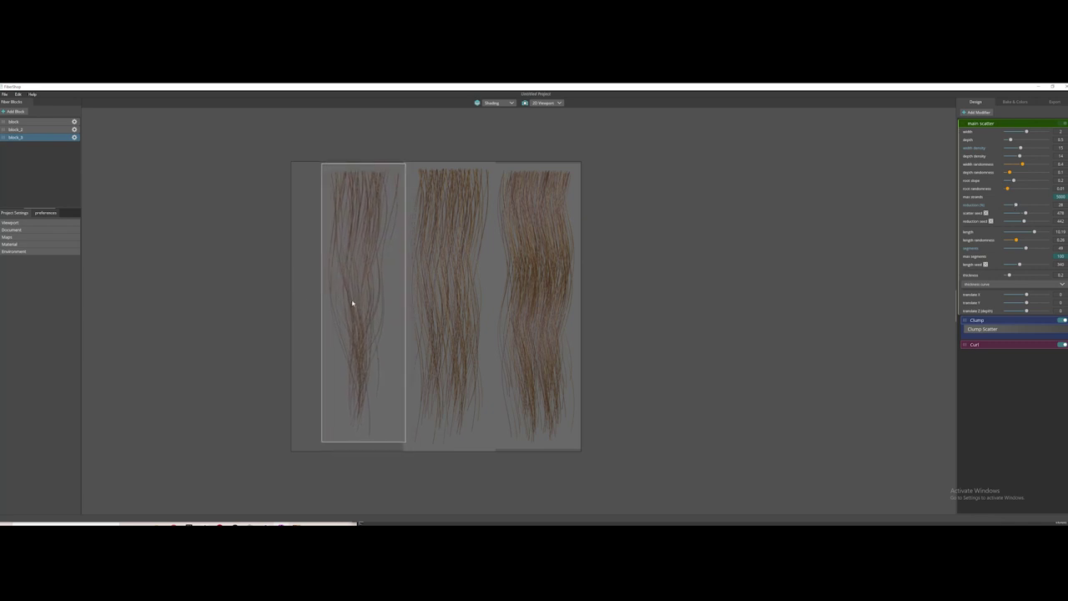
{"action": "scroll", "coordinate": [608, 323], "scroll_direction": "down", "scroll_amount": 2}
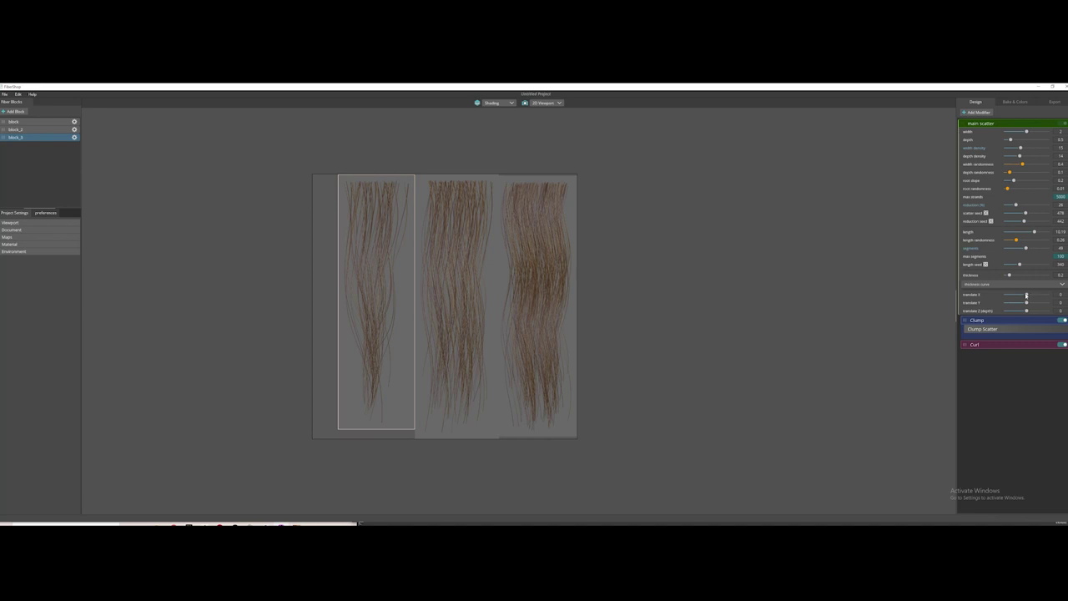
{"action": "left_click_drag", "start_coordinate": [1030, 294], "coordinate": [1028, 296]}
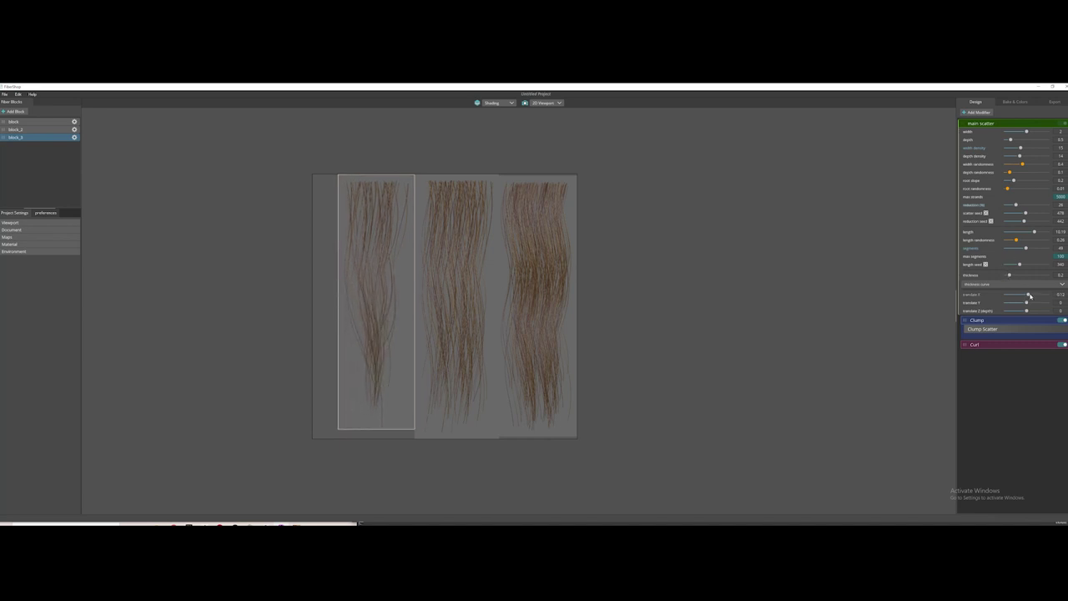
{"action": "left_click_drag", "start_coordinate": [1030, 295], "coordinate": [1030, 296]}
{"action": "left_click", "coordinate": [973, 345]}
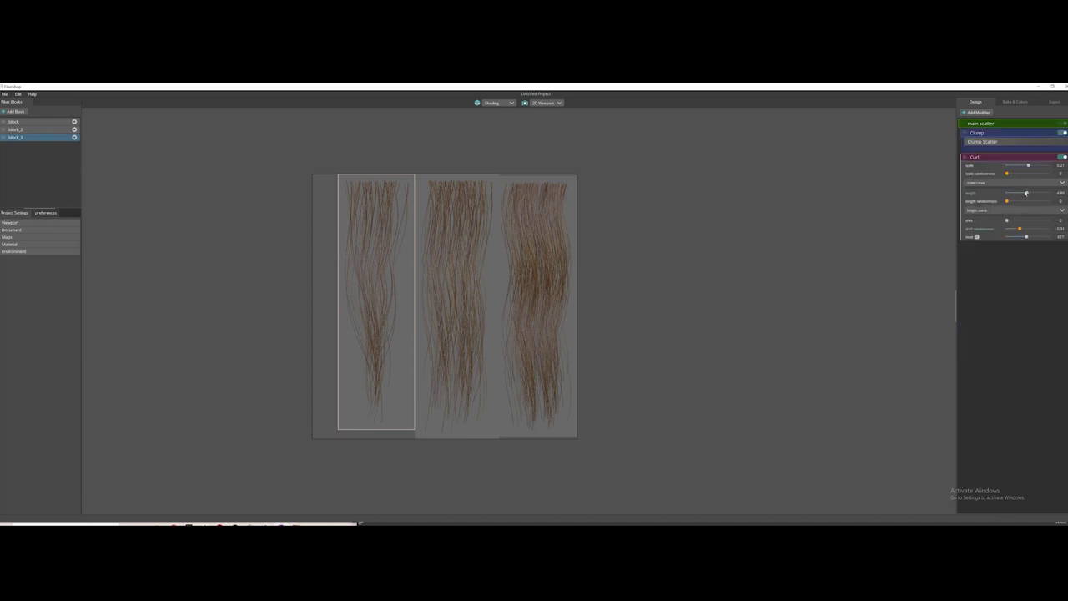
- Set the left block's Curl to length 5.31 and scale 0.15, then shift the left and middle blocks left
{"action": "mouse_move", "coordinate": [1026, 193]}
{"action": "left_mouse_down"}
{"action": "mouse_move", "coordinate": [1037, 194]}
{"action": "mouse_move", "coordinate": [1012, 202]}
{"action": "mouse_move", "coordinate": [1029, 196]}
{"action": "left_mouse_up"}
{"action": "left_click_drag", "start_coordinate": [1027, 166], "coordinate": [1022, 172]}
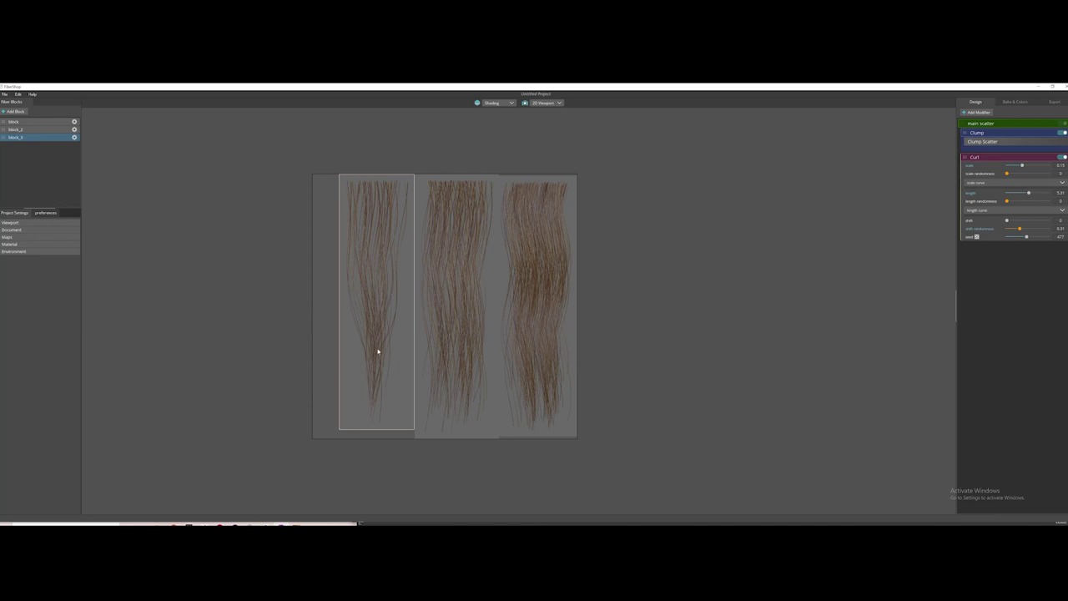
{"action": "left_click_drag", "start_coordinate": [377, 352], "coordinate": [350, 351]}
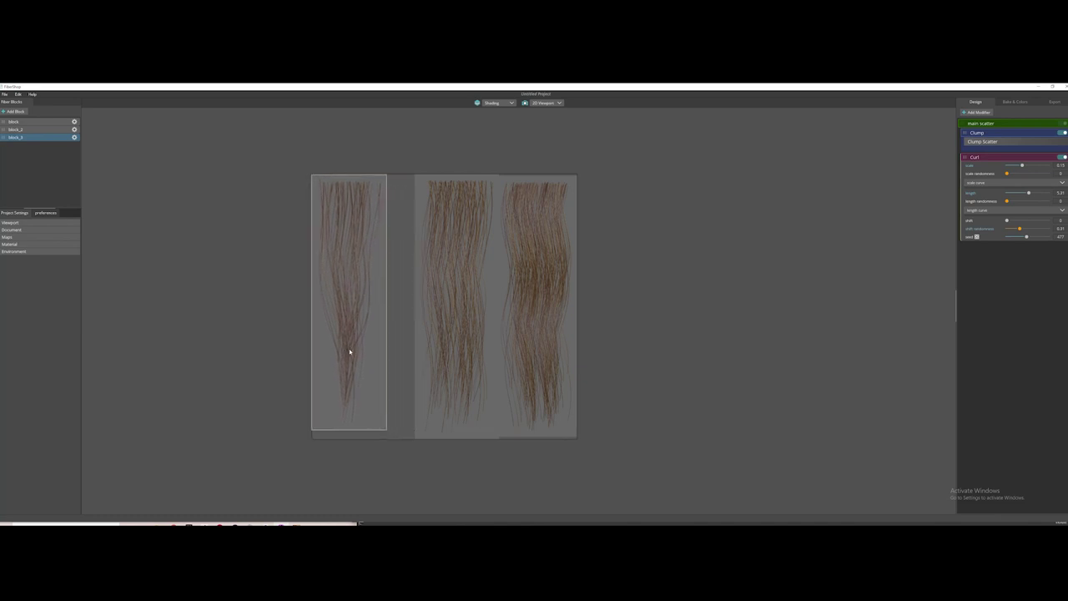
{"action": "left_click_drag", "start_coordinate": [440, 340], "coordinate": [431, 342]}
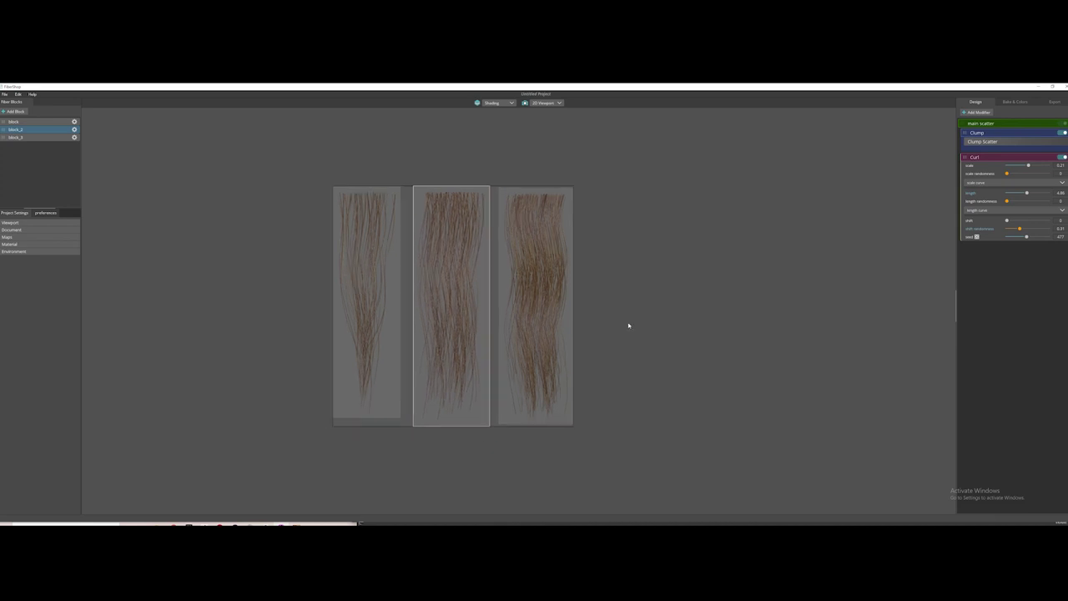
- Nudge the left block right and the right block left to even the spacing
{"action": "left_click_drag", "start_coordinate": [374, 353], "coordinate": [389, 356]}
{"action": "left_click", "coordinate": [455, 371]}
{"action": "left_click_drag", "start_coordinate": [534, 353], "coordinate": [525, 357]}
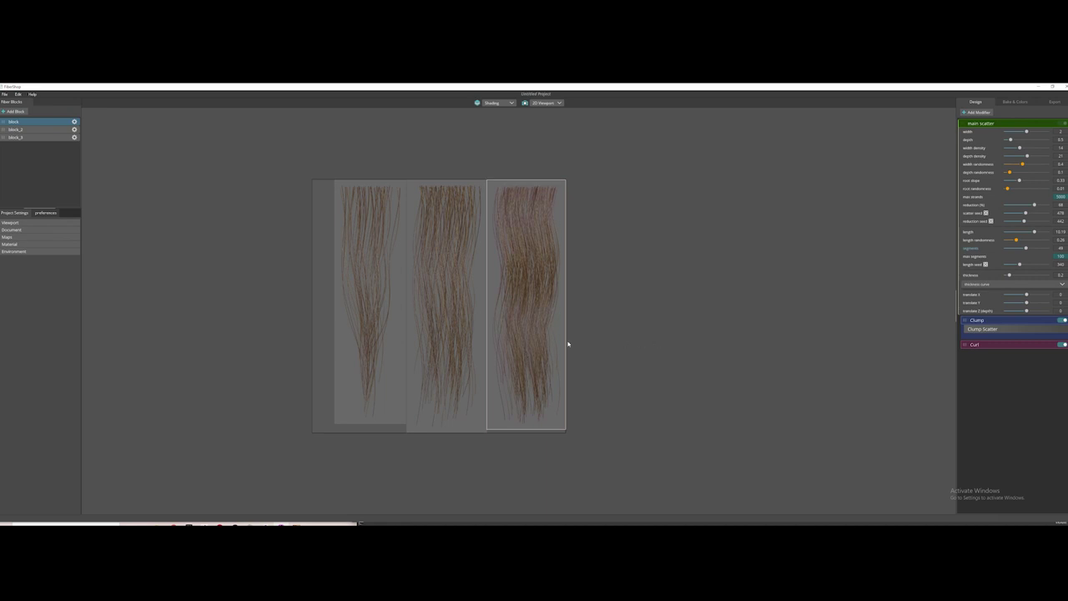
- In main scatter, adjust the left block's strand reduction and raise the right block's to 88
{"action": "left_click", "coordinate": [369, 337]}
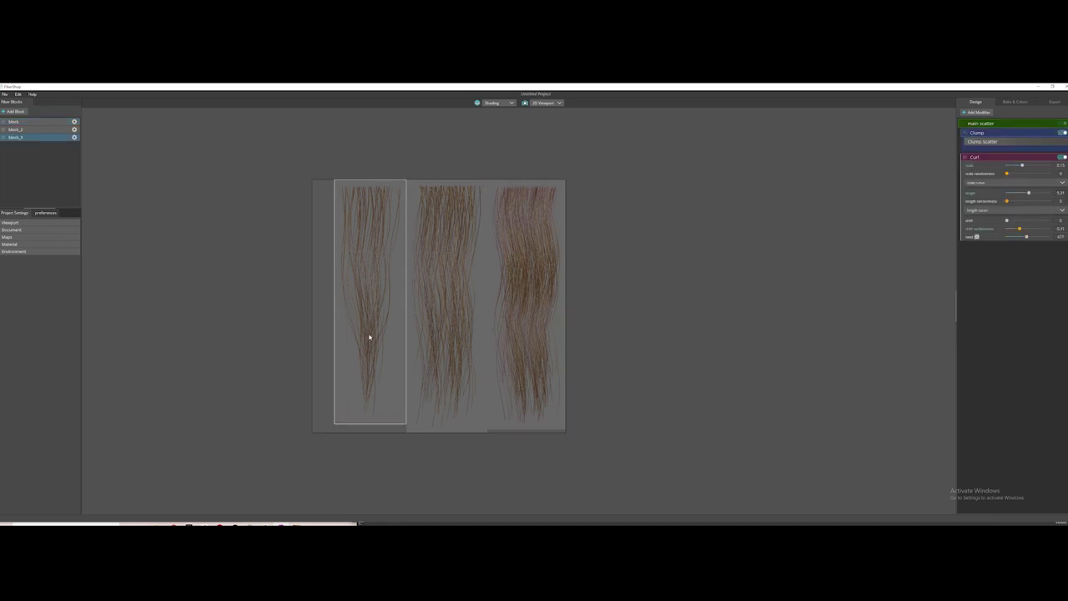
{"action": "left_click", "coordinate": [980, 125]}
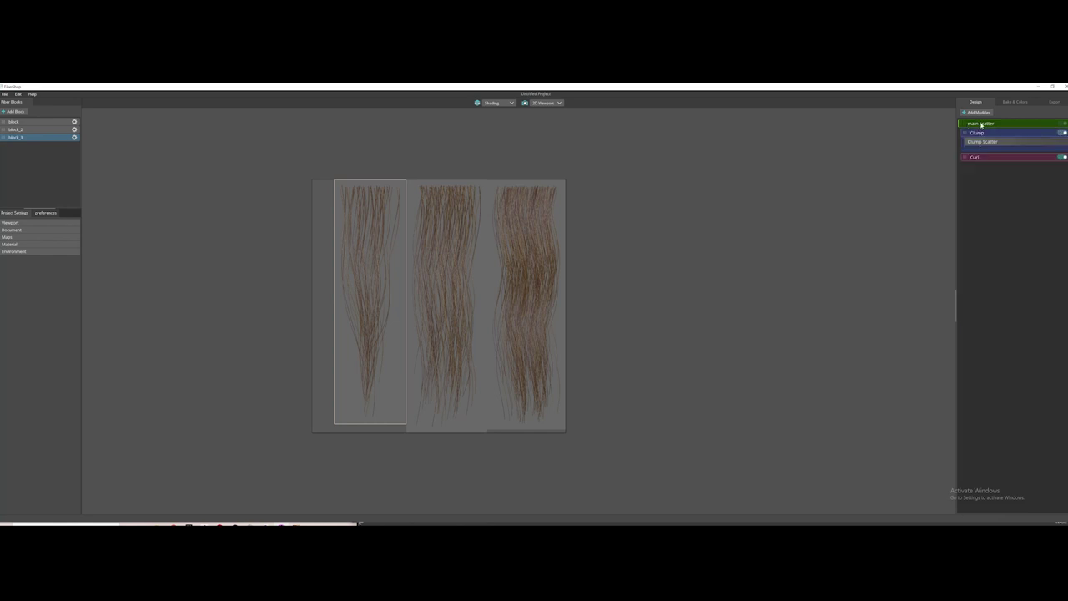
{"action": "left_click", "coordinate": [992, 125]}
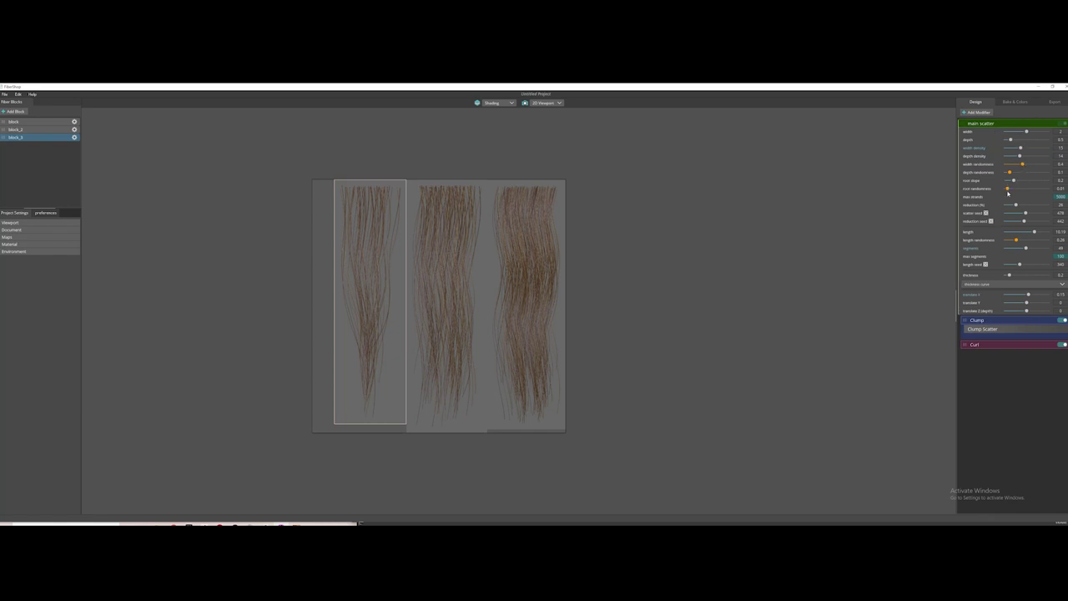
{"action": "left_click_drag", "start_coordinate": [1011, 206], "coordinate": [1010, 205]}
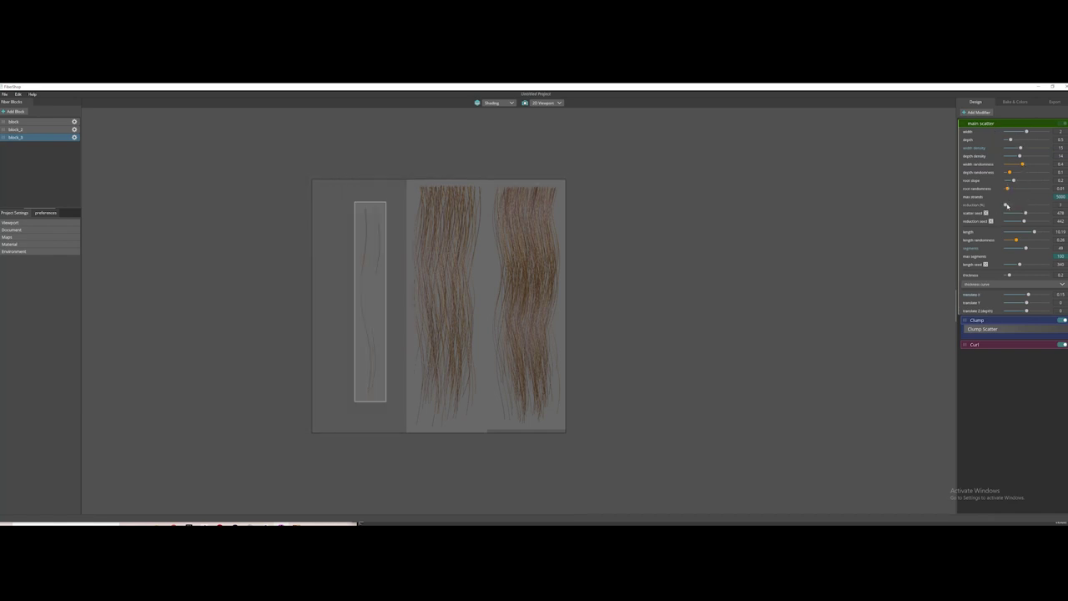
{"action": "left_click_drag", "start_coordinate": [1009, 204], "coordinate": [1013, 205]}
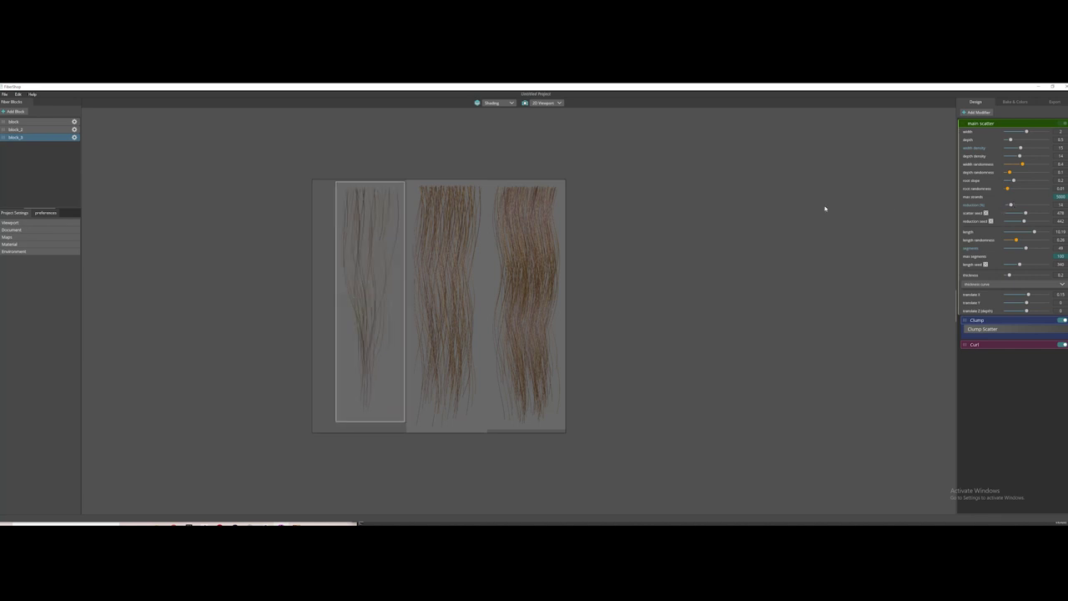
{"action": "left_click", "coordinate": [543, 257]}
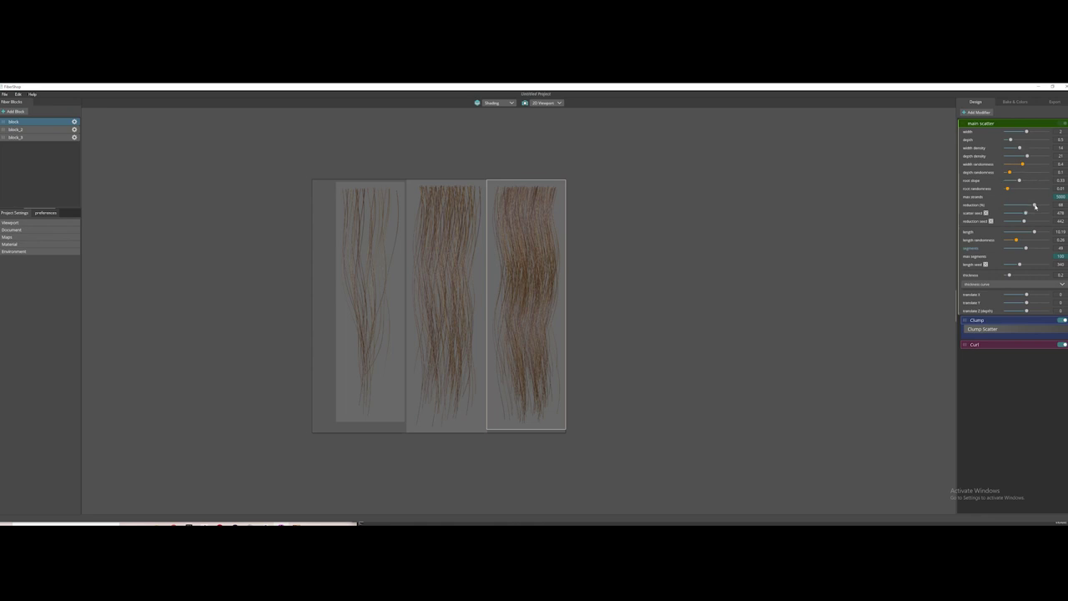
{"action": "left_click_drag", "start_coordinate": [1035, 205], "coordinate": [1037, 205]}
{"action": "left_click_drag", "start_coordinate": [1039, 205], "coordinate": [1040, 206]}
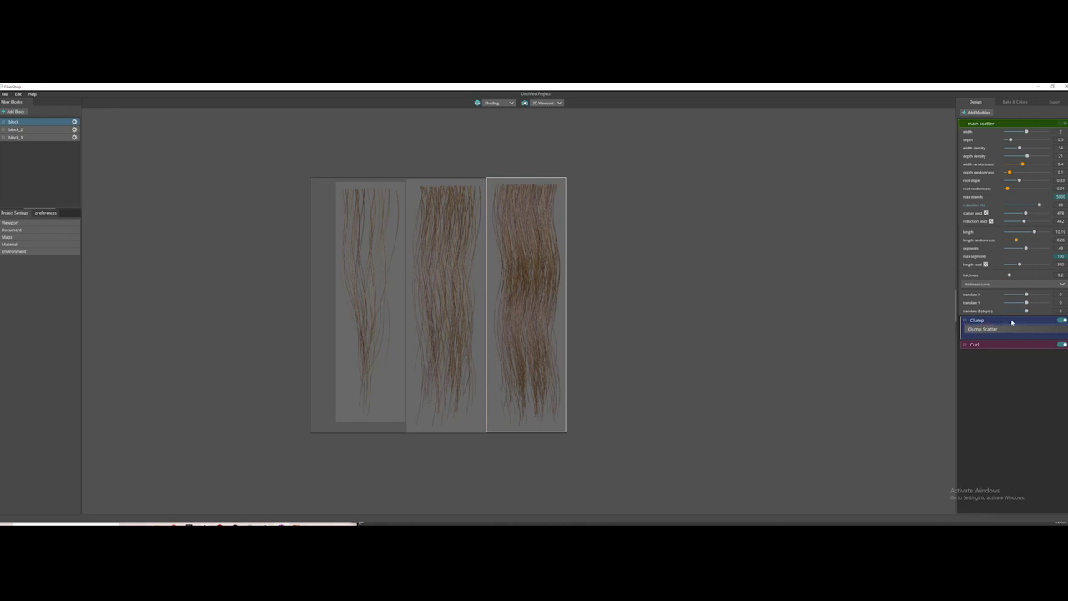
- Narrow the right block's clump width and strengthen its clumping in Clump Scatter
{"action": "left_click", "coordinate": [1008, 331]}
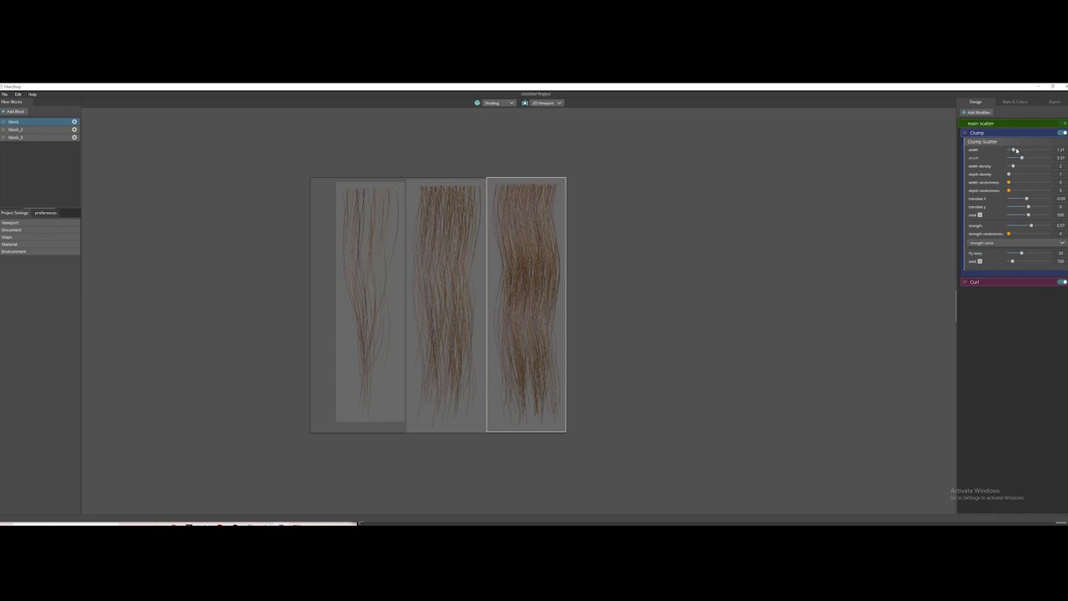
{"action": "left_click_drag", "start_coordinate": [1015, 149], "coordinate": [1009, 151]}
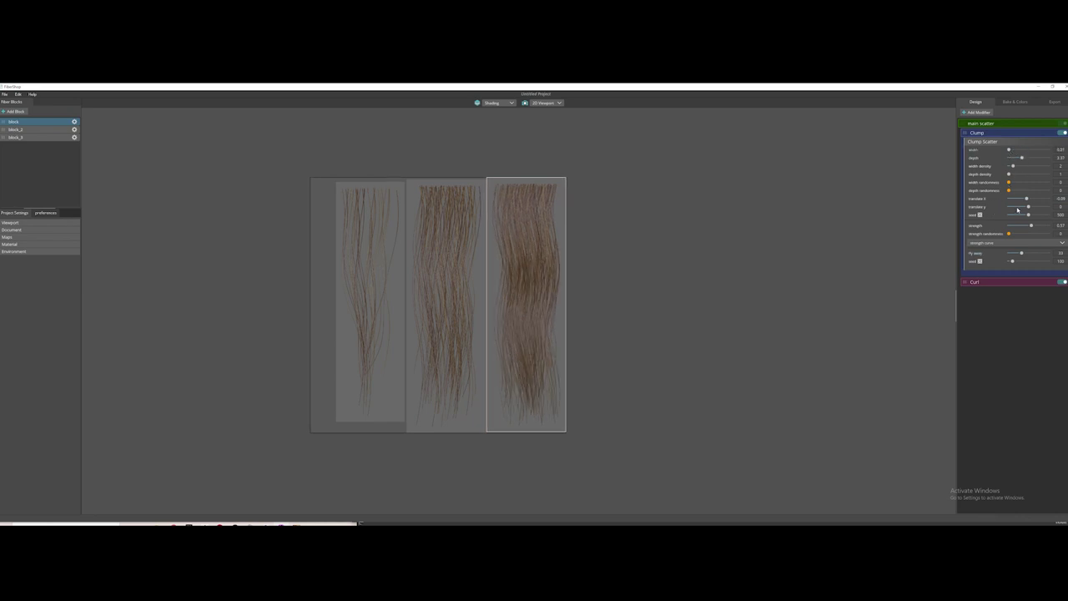
{"action": "left_click_drag", "start_coordinate": [1040, 227], "coordinate": [1017, 252]}
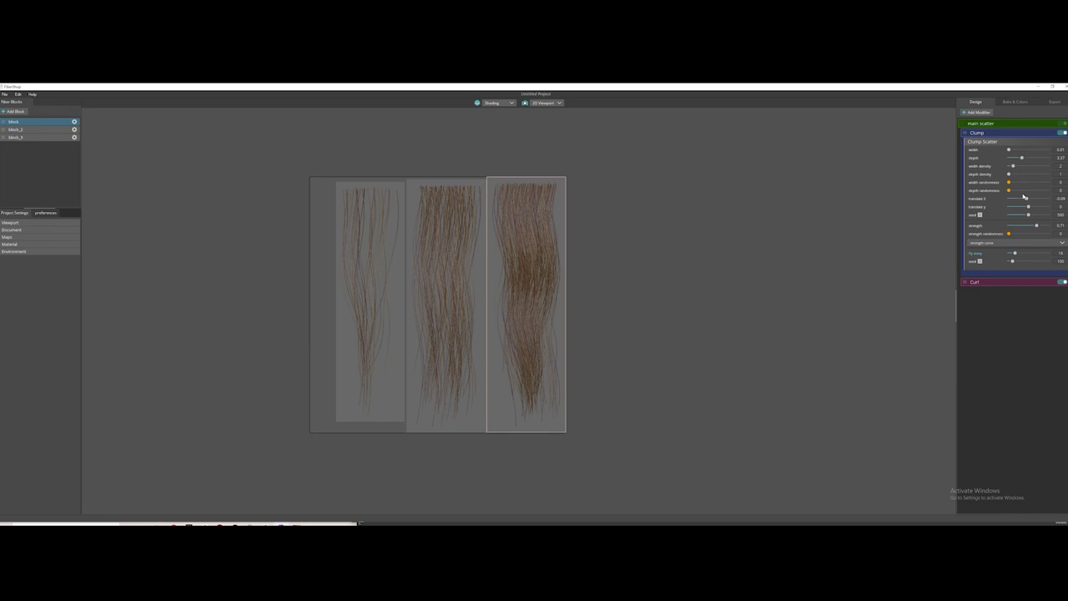
{"action": "left_click_drag", "start_coordinate": [1027, 187], "coordinate": [1004, 188]}
- Set the middle block's clump width density to 1 and strengthen its clumping
{"action": "left_click", "coordinate": [456, 293]}
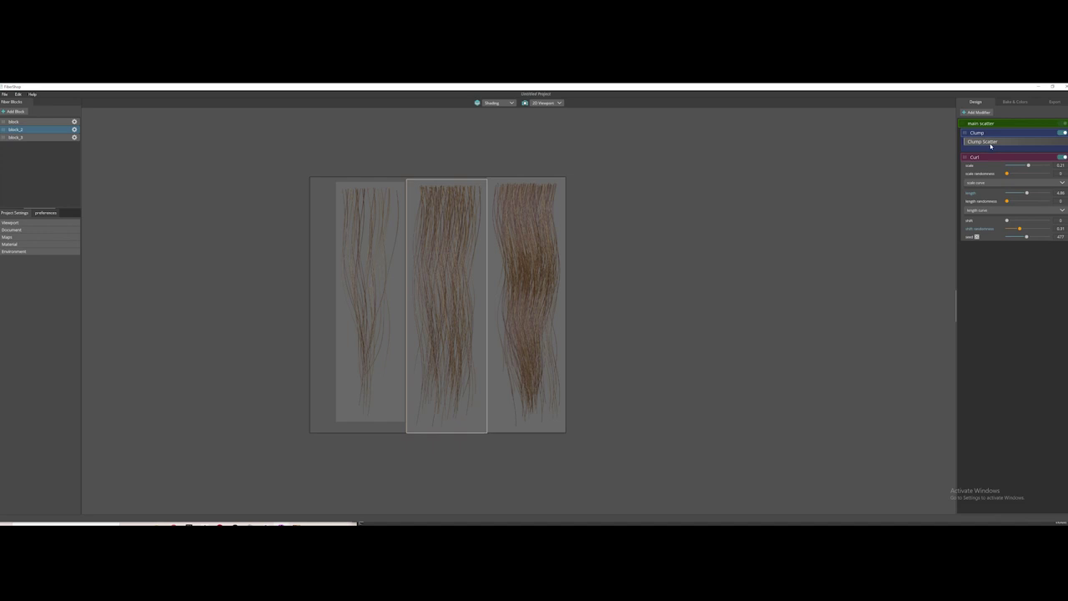
{"action": "left_click", "coordinate": [1014, 141]}
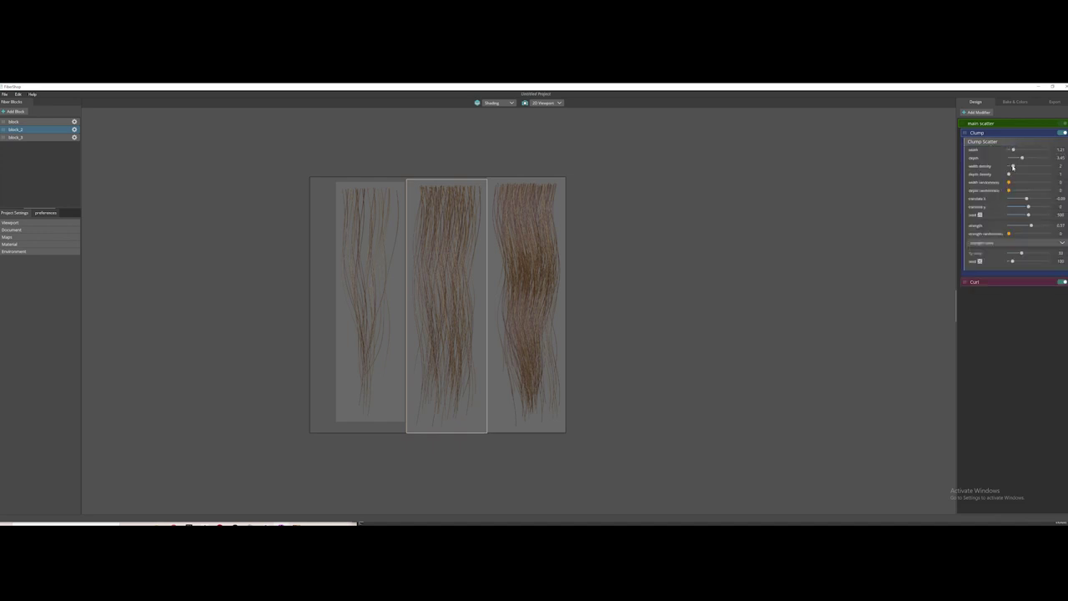
{"action": "left_click_drag", "start_coordinate": [1013, 167], "coordinate": [994, 167]}
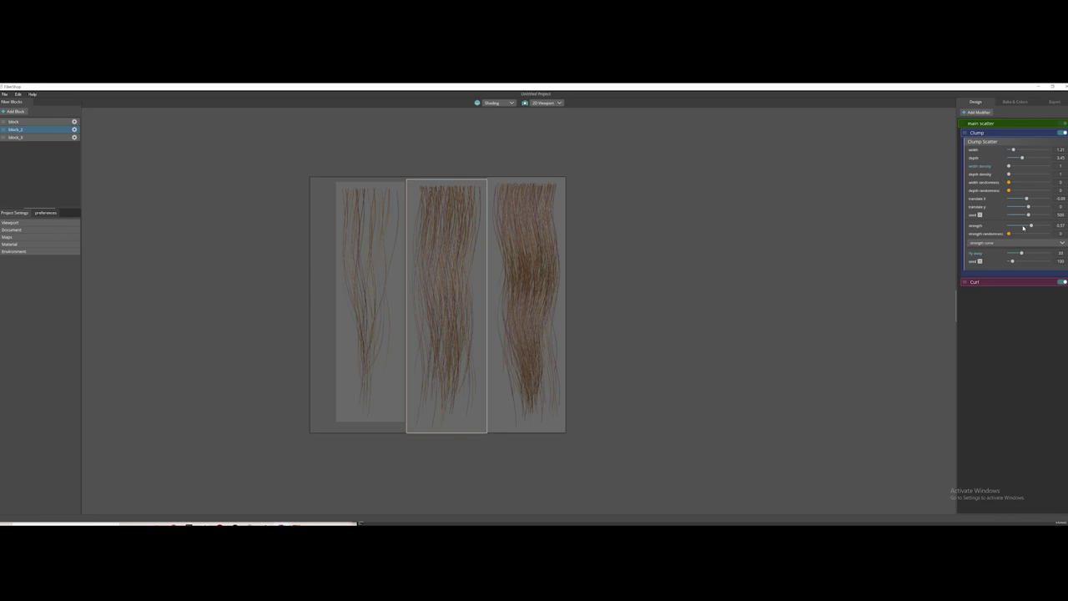
{"action": "mouse_move", "coordinate": [1030, 225]}
{"action": "left_mouse_down"}
{"action": "mouse_move", "coordinate": [1062, 231]}
{"action": "mouse_move", "coordinate": [1037, 227]}
{"action": "mouse_move", "coordinate": [1007, 251]}
{"action": "left_mouse_up"}
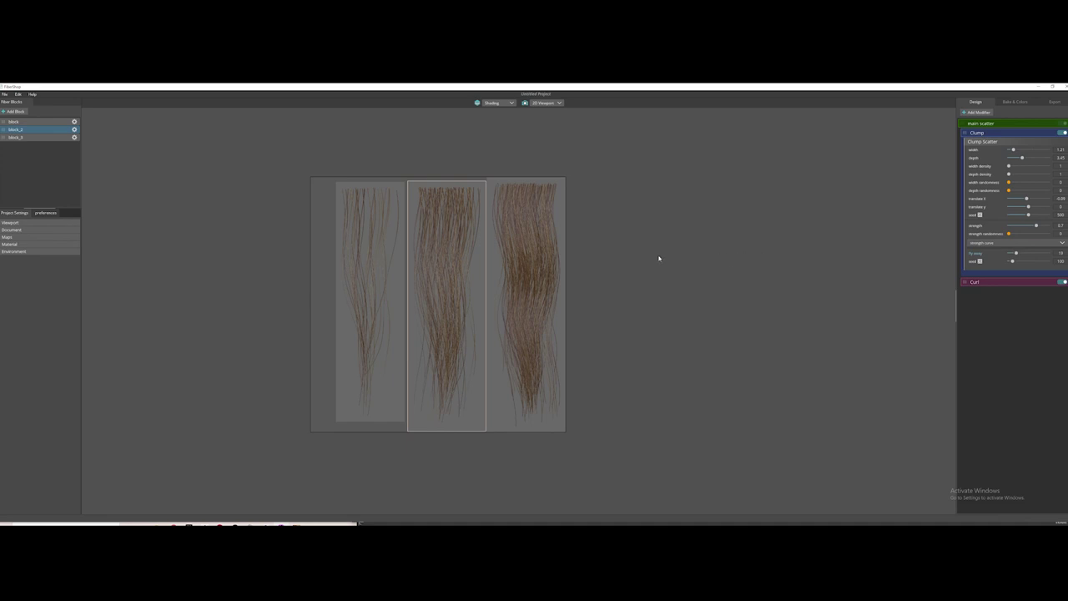
- Raise the right block's clump strength to 0.82 and fly-aways to about 12
{"action": "left_click", "coordinate": [544, 288]}
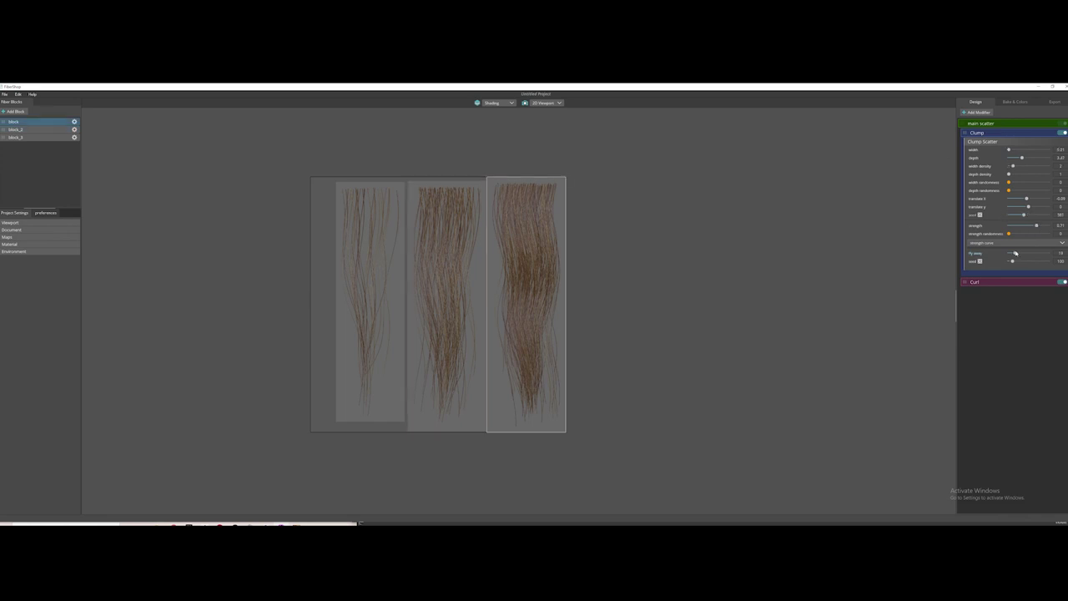
{"action": "left_click_drag", "start_coordinate": [1016, 253], "coordinate": [1027, 262]}
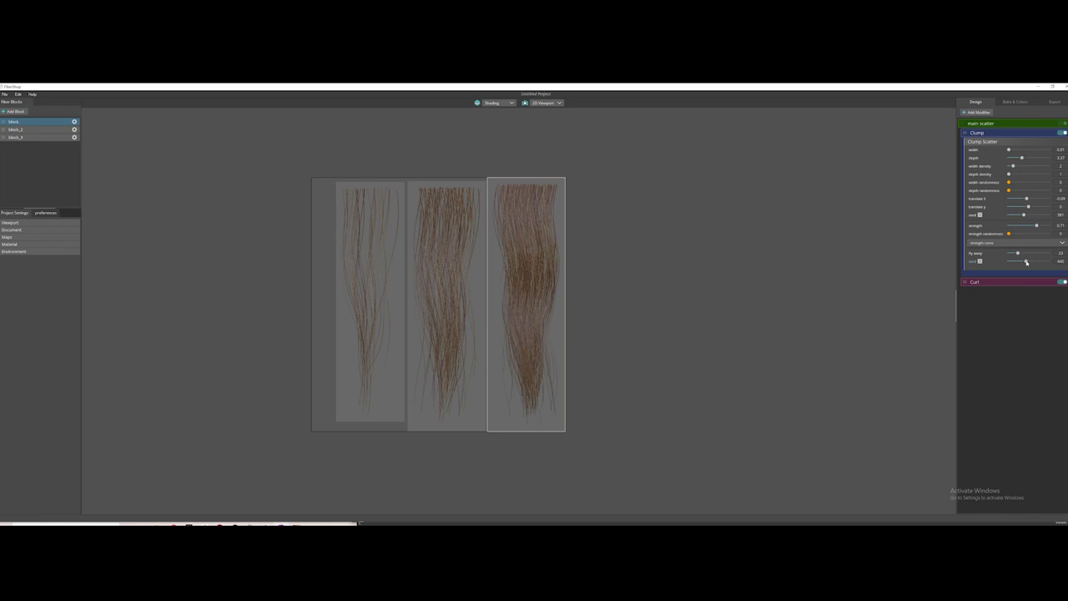
{"action": "left_click_drag", "start_coordinate": [1037, 226], "coordinate": [1049, 227]}
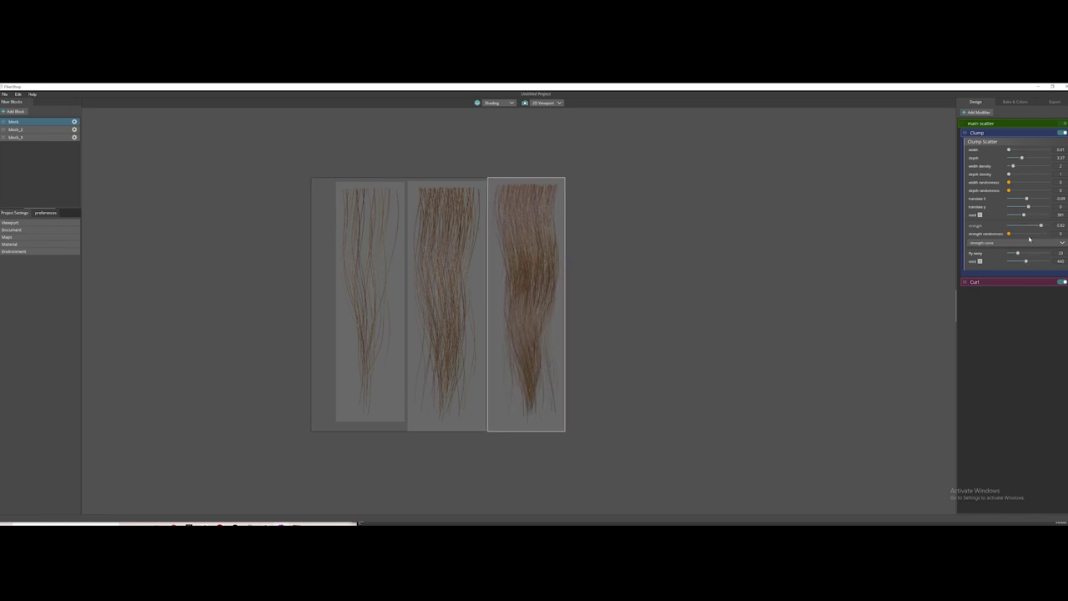
{"action": "mouse_move", "coordinate": [1014, 253]}
{"action": "left_mouse_down"}
{"action": "mouse_move", "coordinate": [1031, 253]}
{"action": "mouse_move", "coordinate": [1003, 247]}
{"action": "mouse_move", "coordinate": [1012, 246]}
{"action": "left_mouse_up"}
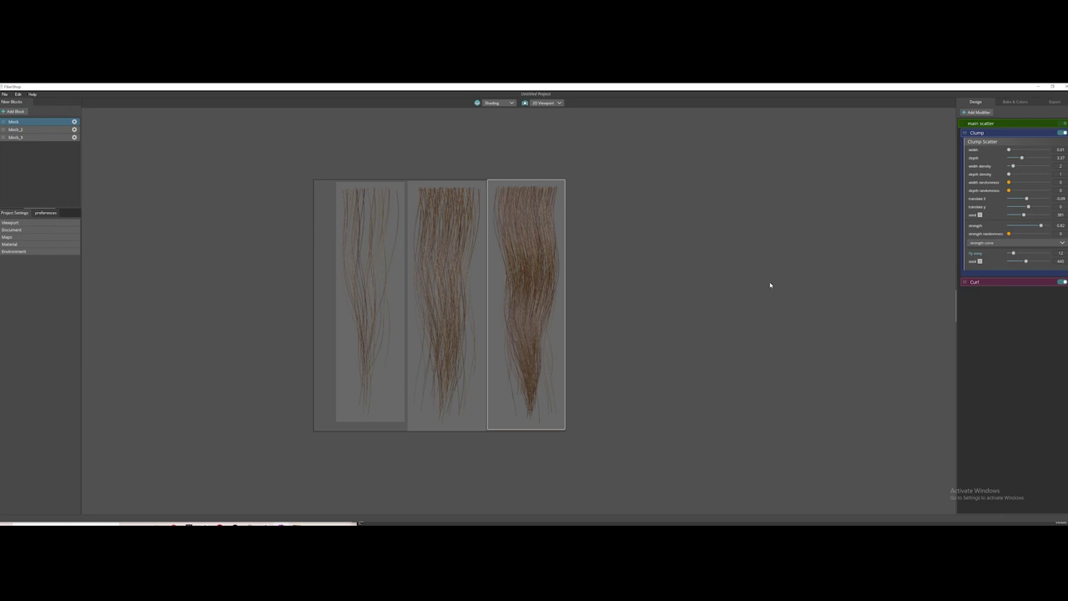
- Bake the three hair strand blocks' maps at 1024 resolution in Bake & Colors
{"action": "left_click", "coordinate": [1008, 103]}
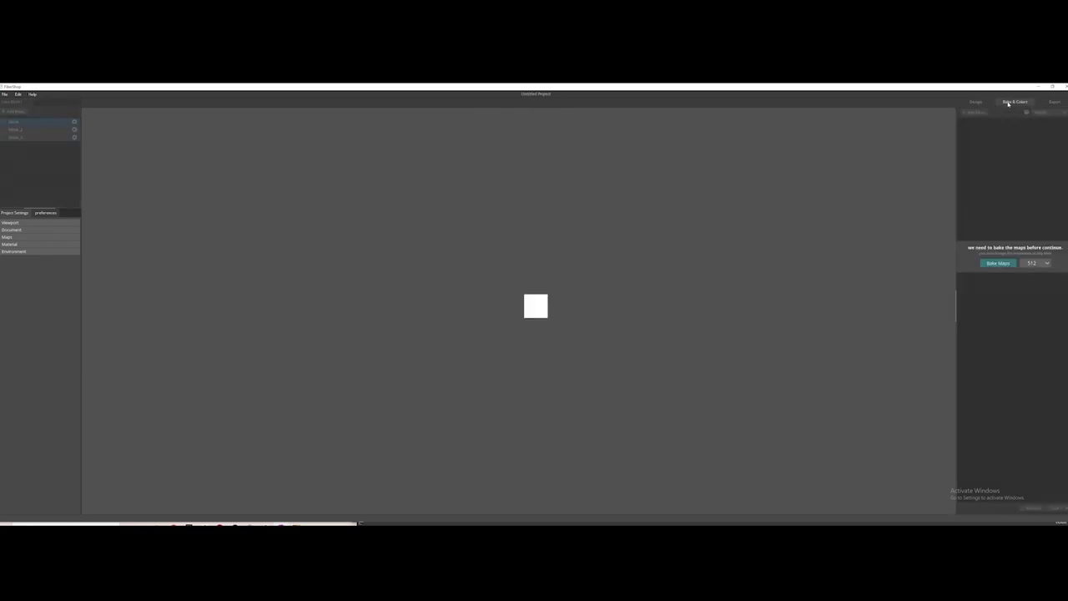
{"action": "left_click", "coordinate": [1032, 264]}
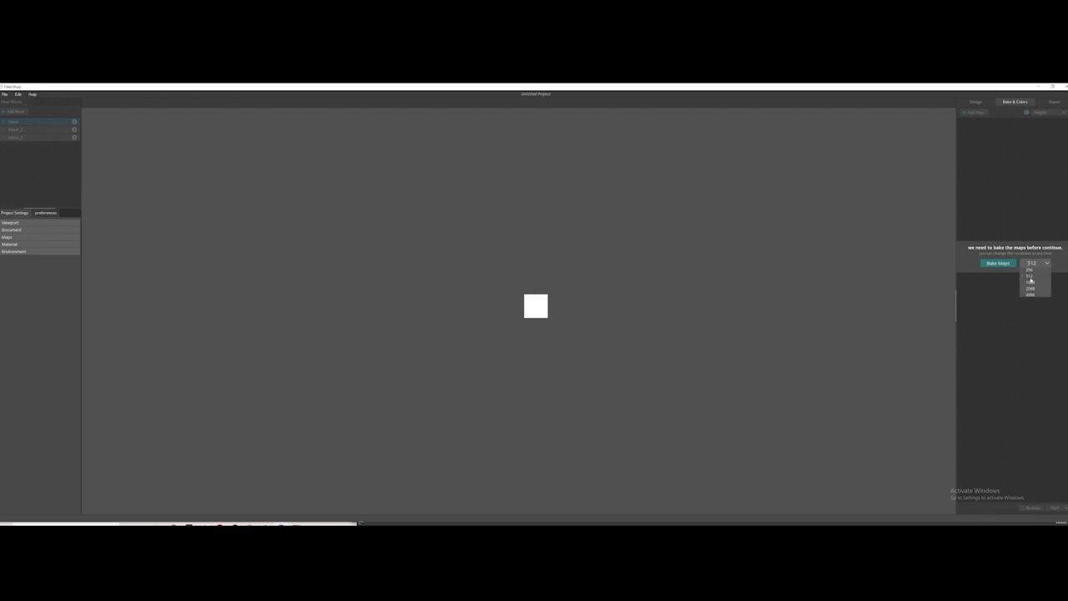
{"action": "left_click", "coordinate": [1034, 295]}
{"action": "left_click", "coordinate": [998, 263]}
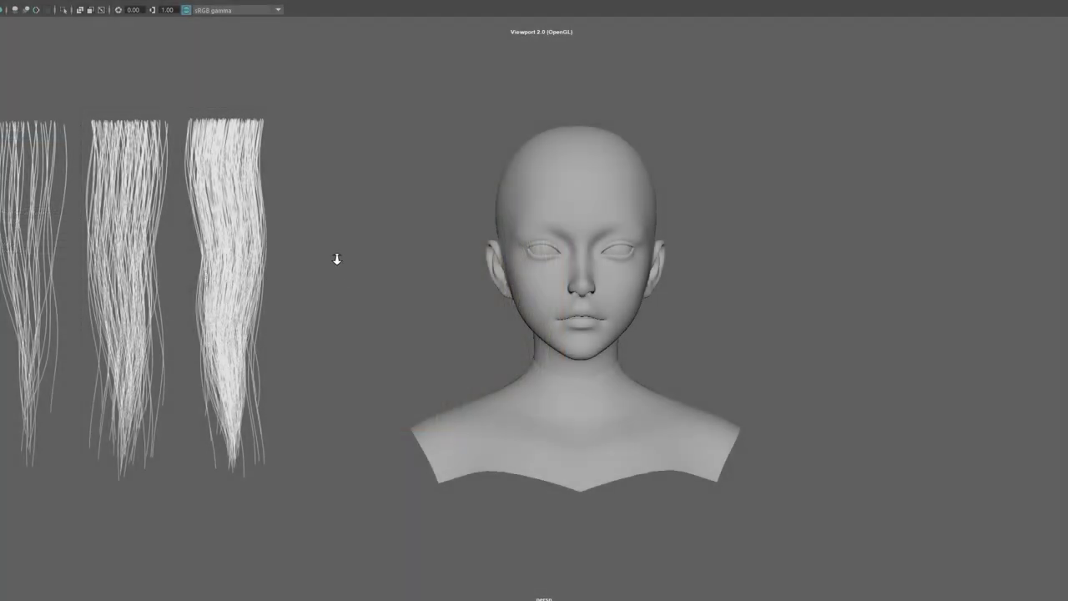
- Duplicate the denser second hair card and move the copy beside the bald head
{"action": "scroll", "coordinate": [337, 258], "scroll_direction": "up", "scroll_amount": 2}
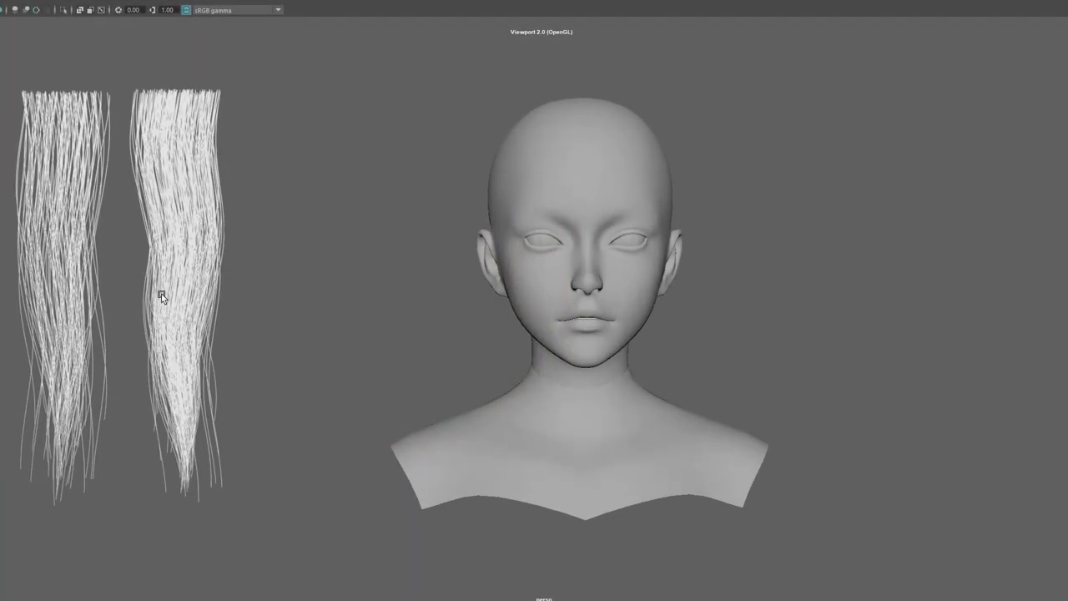
{"action": "left_click", "coordinate": [162, 290]}
{"action": "key", "text": "ctrl+d"}
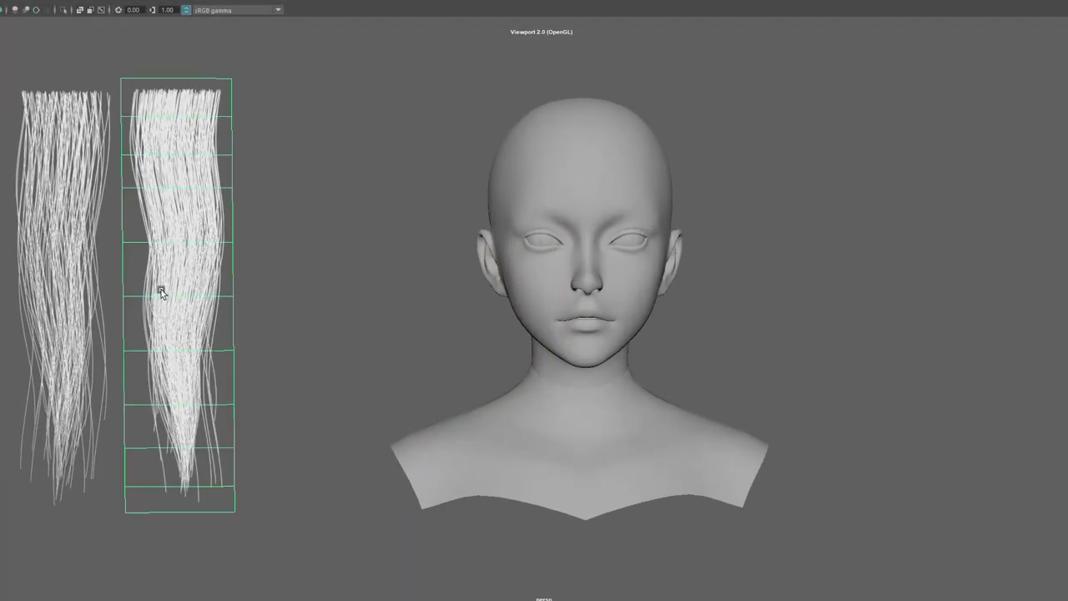
{"action": "mouse_move", "coordinate": [161, 290]}
{"action": "left_mouse_down"}
{"action": "mouse_move", "coordinate": [524, 326]}
{"action": "mouse_move", "coordinate": [289, 298]}
{"action": "left_mouse_up"}
{"action": "key", "text": "e"}
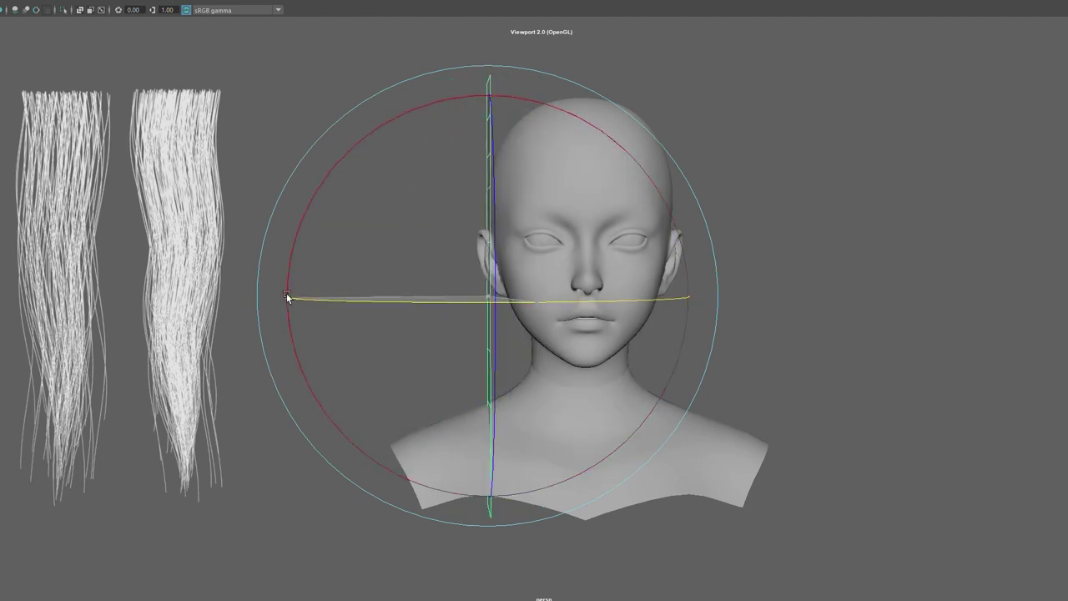
{"action": "right_click_drag", "start_coordinate": [359, 167], "coordinate": [319, 169]}
- In vertex mode, bend the card's top and shift the curve point right toward the head
{"action": "mouse_move", "coordinate": [318, 169]}
{"action": "left_mouse_down", "text": "alt"}
{"action": "mouse_move", "coordinate": [389, 198]}
{"action": "mouse_move", "coordinate": [523, 160]}
{"action": "left_mouse_up", "text": "alt"}
{"action": "left_click_drag", "start_coordinate": [483, 130], "coordinate": [590, 180], "text": "alt"}
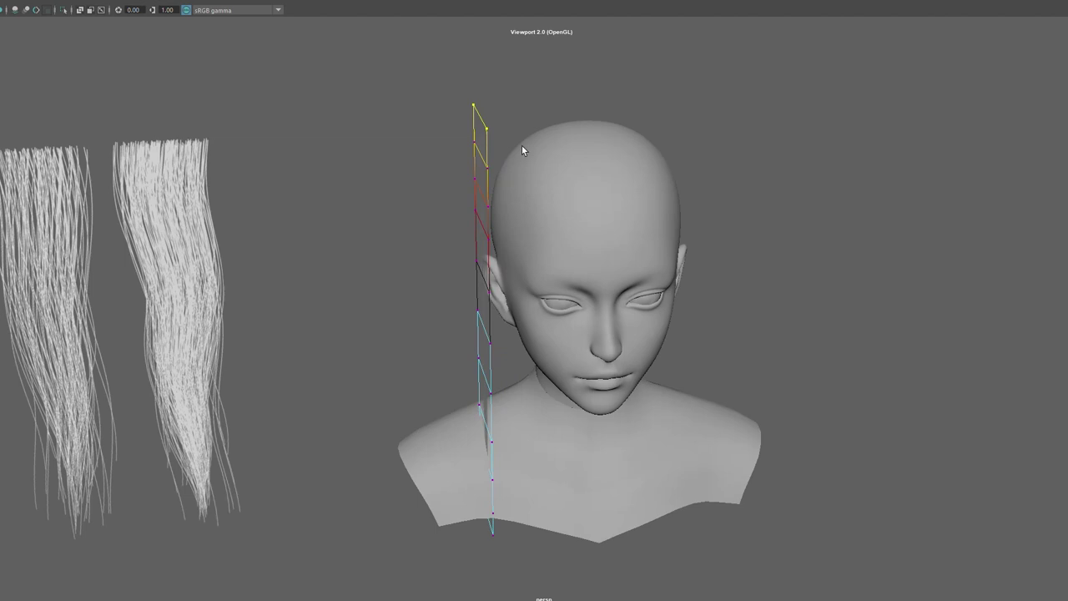
{"action": "key", "text": "e"}
{"action": "left_click_drag", "start_coordinate": [650, 163], "coordinate": [711, 179], "text": "alt"}
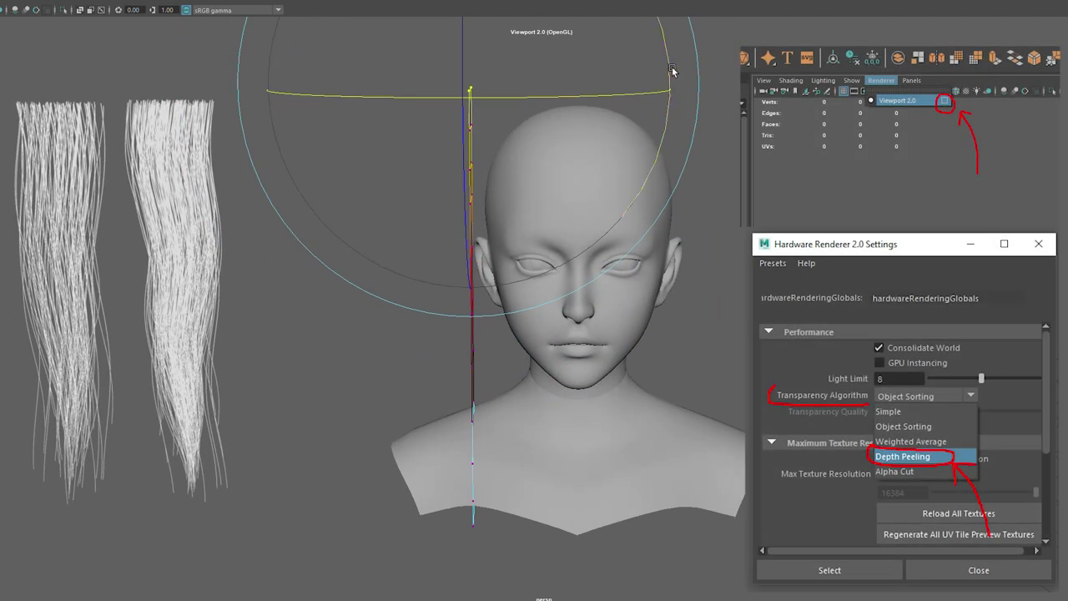
{"action": "left_click_drag", "start_coordinate": [672, 72], "coordinate": [585, 160]}
{"action": "key", "text": "w"}
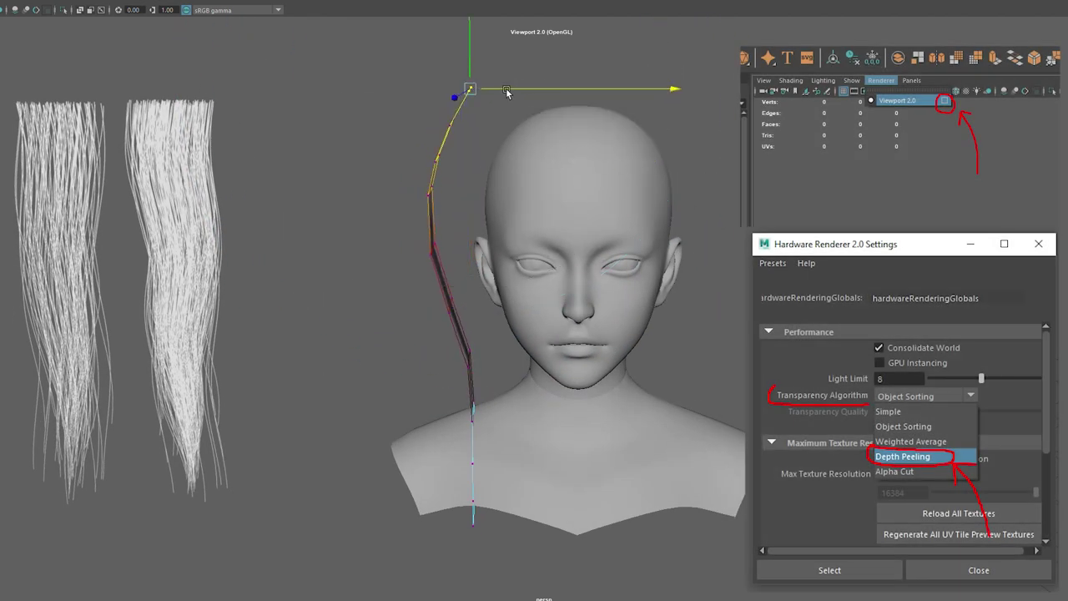
{"action": "left_click_drag", "start_coordinate": [507, 92], "coordinate": [559, 94]}
- Shrink the soft-selection falloff, rotate the upper curve section inward, and pull the end point left
{"action": "key", "text": "e"}
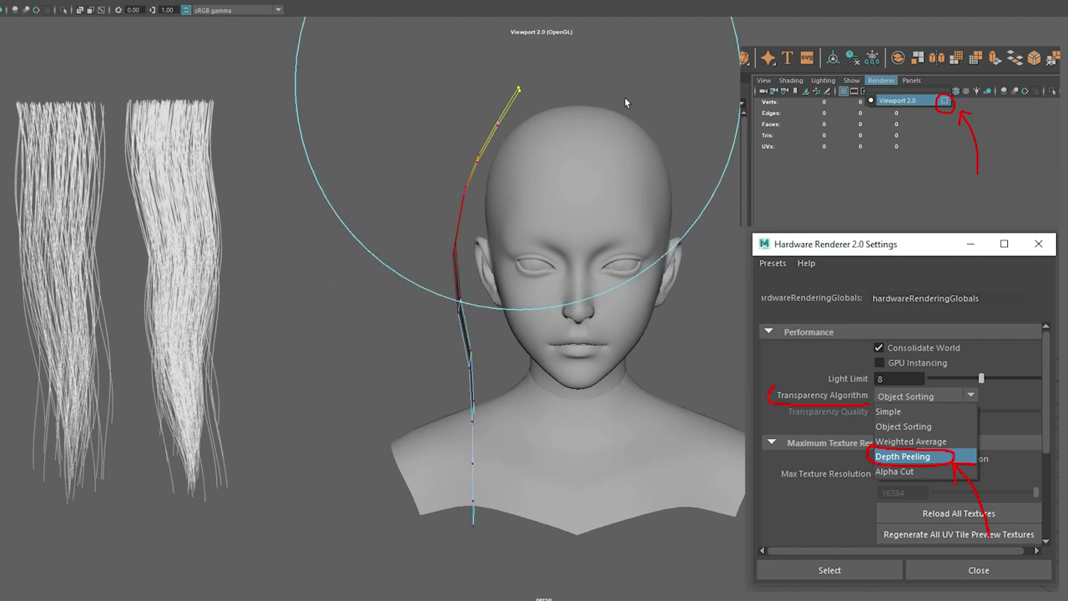
{"action": "left_click_drag", "start_coordinate": [624, 97], "coordinate": [597, 96]}
{"action": "scroll", "coordinate": [598, 96], "scroll_direction": "up", "scroll_amount": 1}
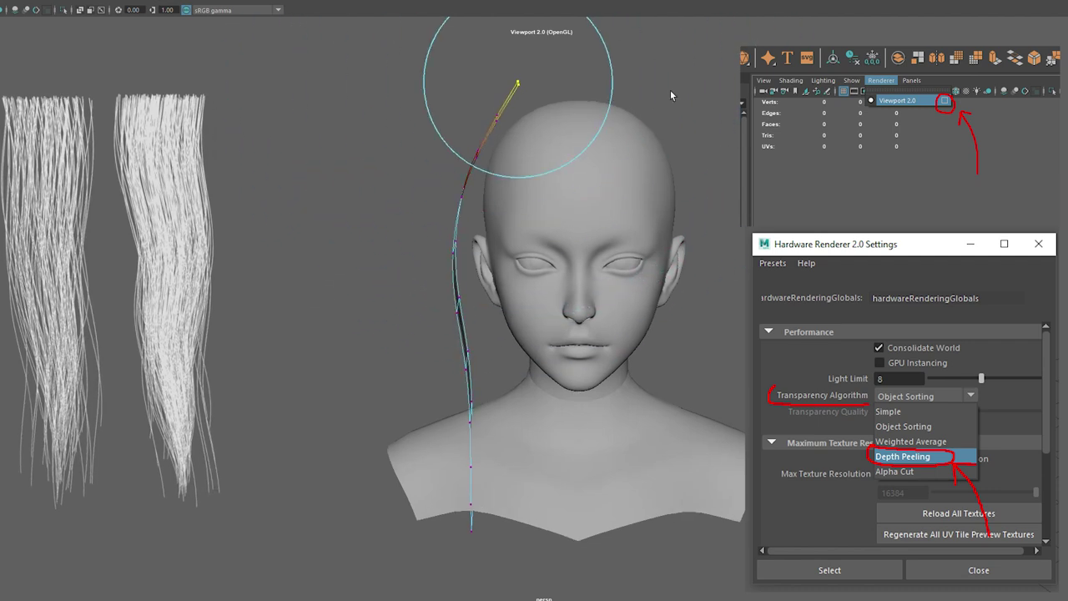
{"action": "scroll", "coordinate": [676, 87], "scroll_direction": "down", "scroll_amount": 1}
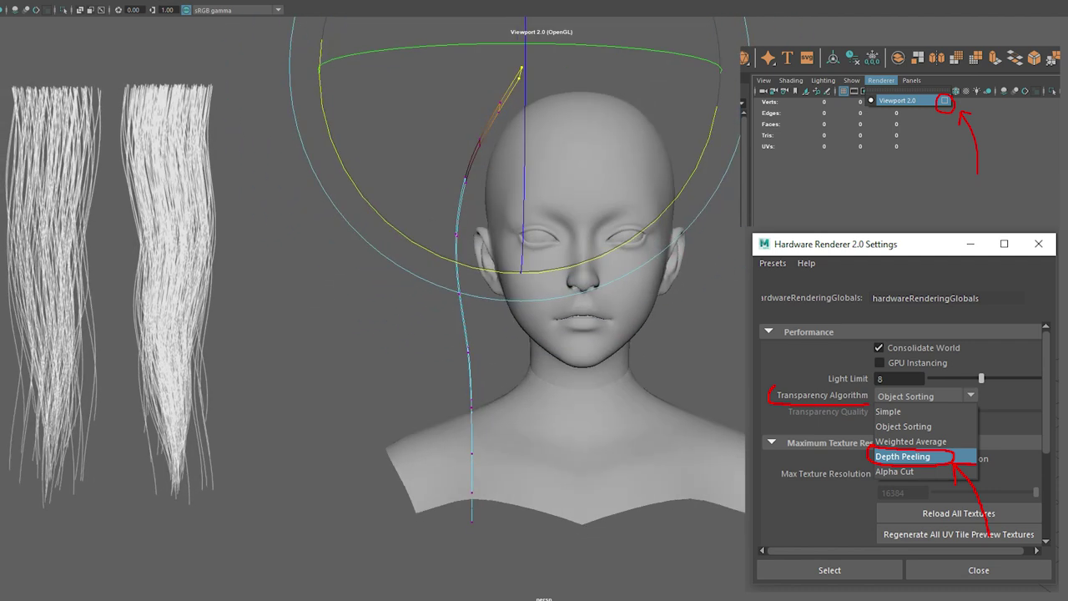
{"action": "mouse_move", "coordinate": [718, 82]}
{"action": "left_mouse_down"}
{"action": "mouse_move", "coordinate": [738, 123]}
{"action": "mouse_move", "coordinate": [723, 209]}
{"action": "left_mouse_up"}
{"action": "key", "text": "w"}
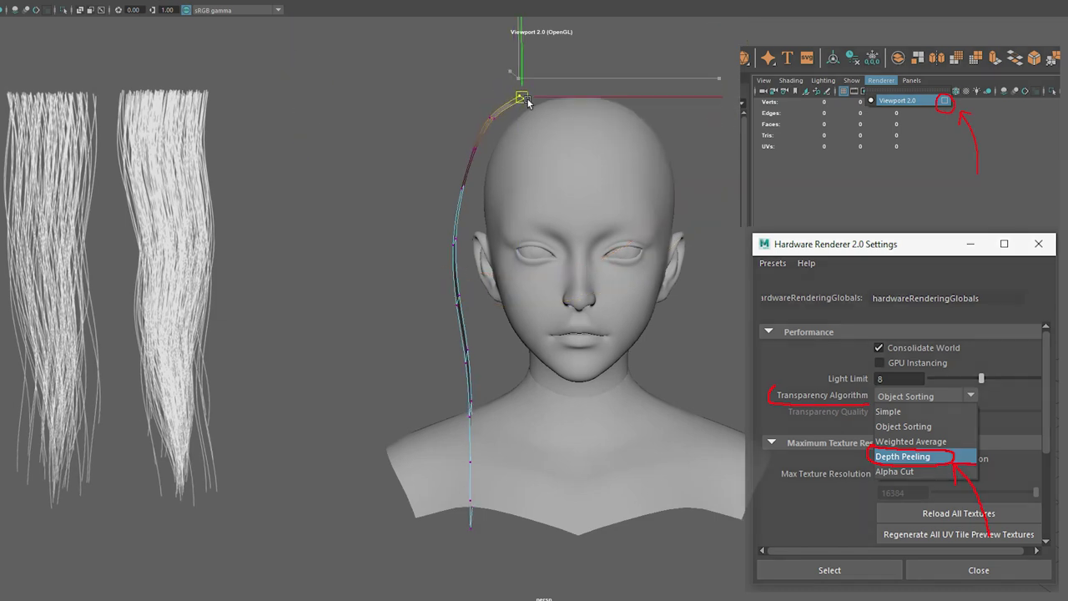
{"action": "mouse_move", "coordinate": [492, 114]}
{"action": "left_mouse_down"}
{"action": "mouse_move", "coordinate": [516, 74]}
{"action": "mouse_move", "coordinate": [518, 92]}
{"action": "left_mouse_up"}
- Pull the curve's upper and lower points left and curl the tip down onto the scalp
{"action": "left_click", "coordinate": [471, 144]}
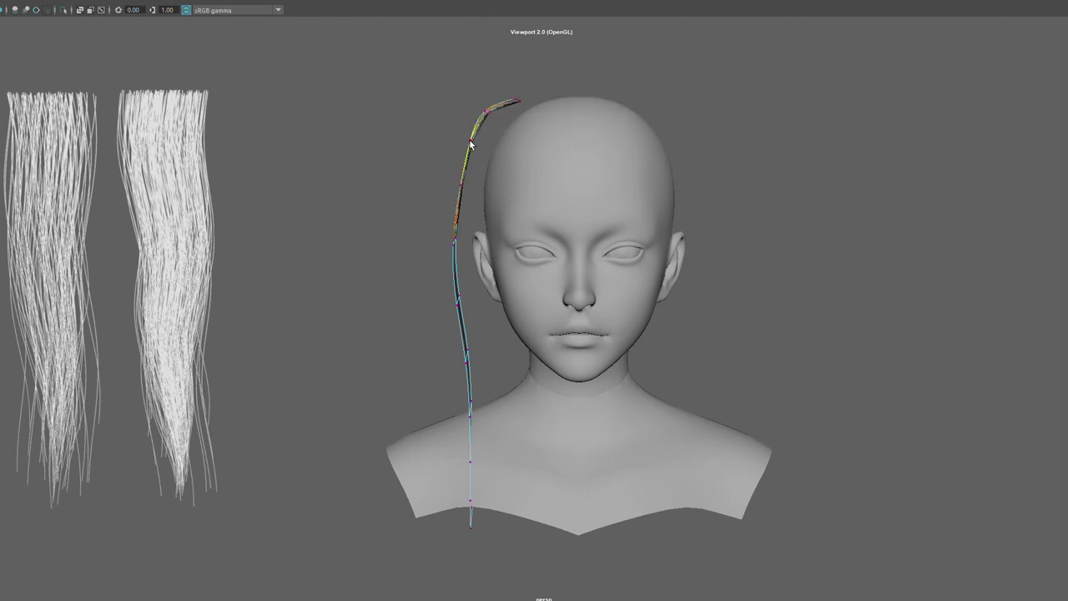
{"action": "key", "text": "w"}
{"action": "left_click_drag", "start_coordinate": [484, 147], "coordinate": [475, 147]}
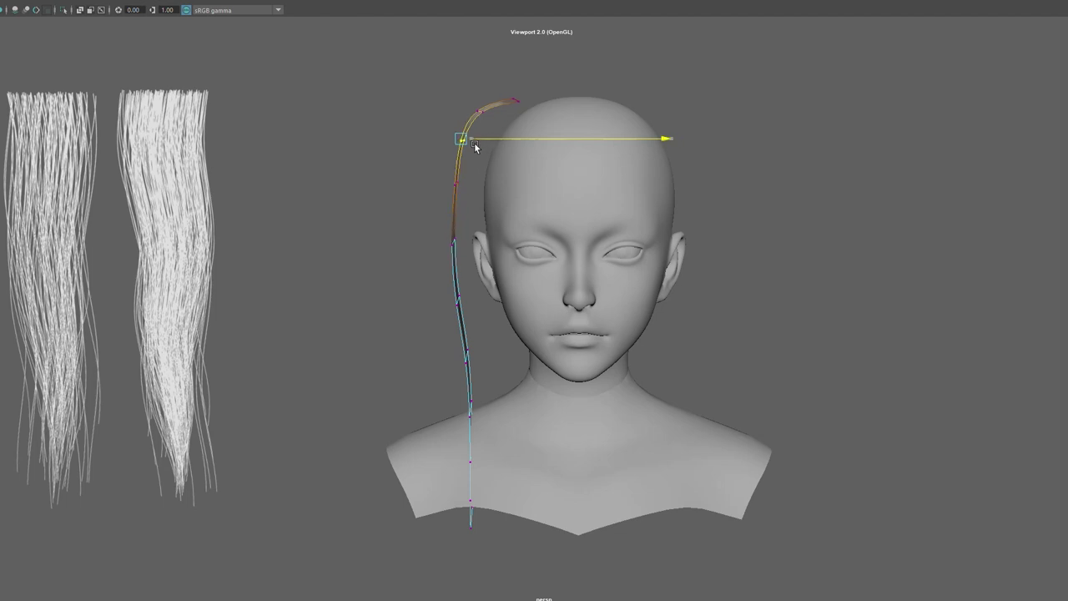
{"action": "left_click", "coordinate": [465, 182]}
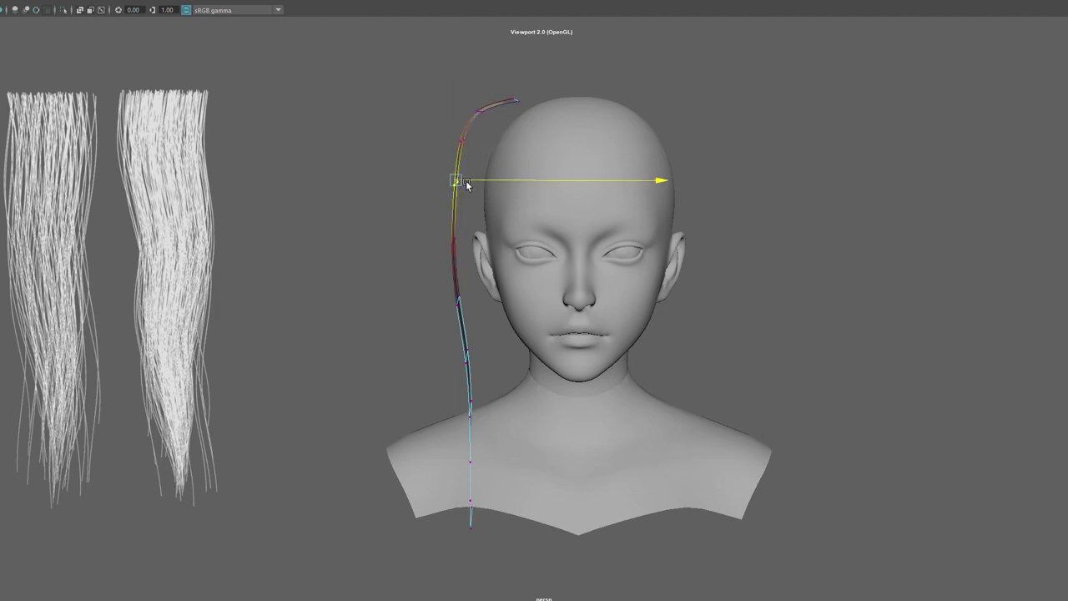
{"action": "left_click_drag", "start_coordinate": [466, 185], "coordinate": [453, 184]}
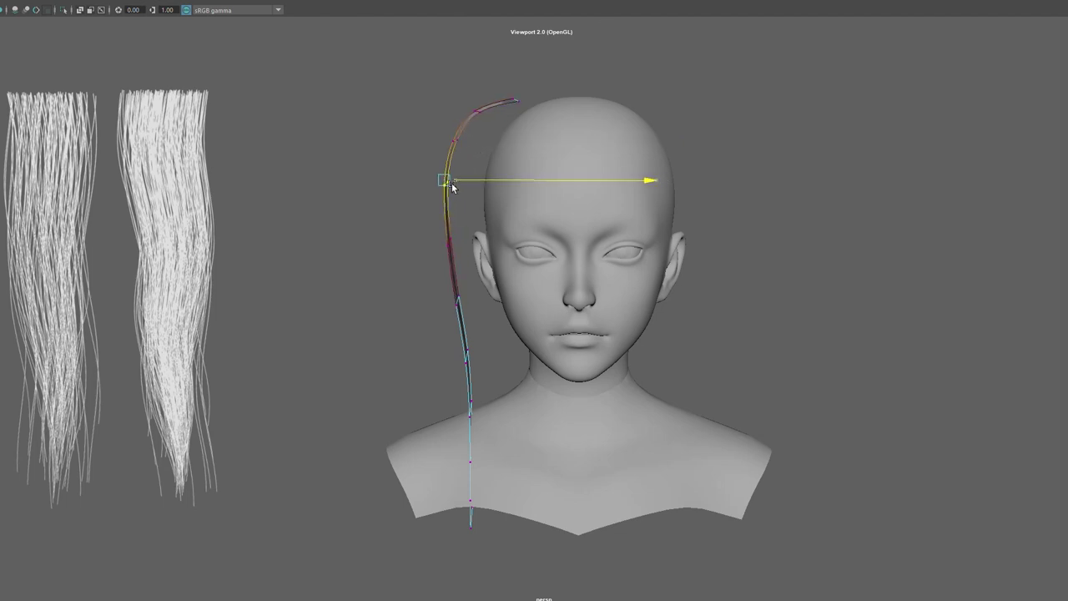
{"action": "left_click", "coordinate": [515, 99]}
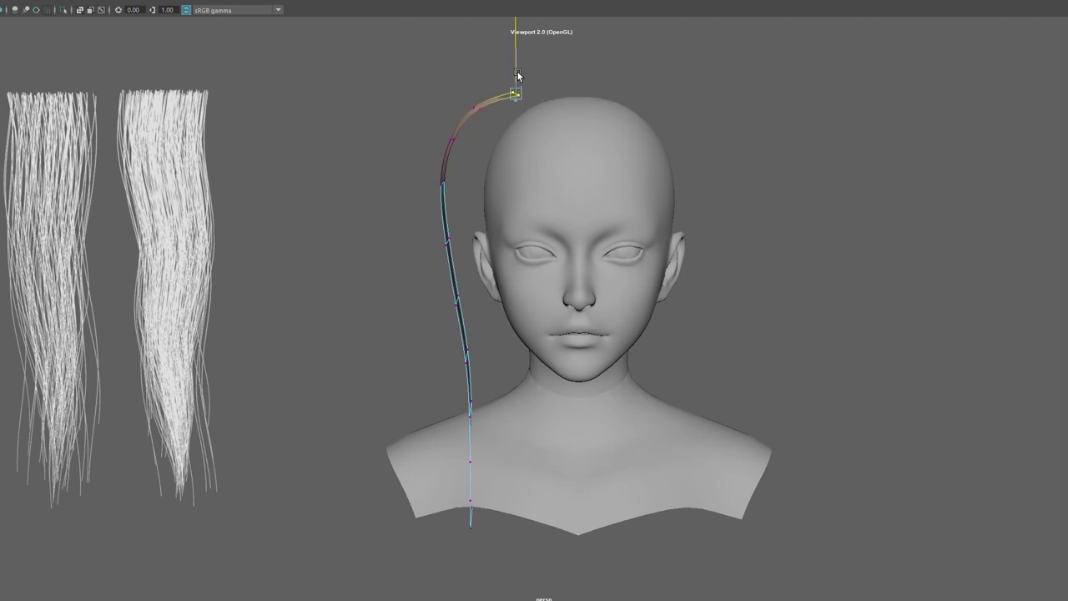
{"action": "left_click_drag", "start_coordinate": [516, 99], "coordinate": [515, 83]}
{"action": "key", "text": "e"}
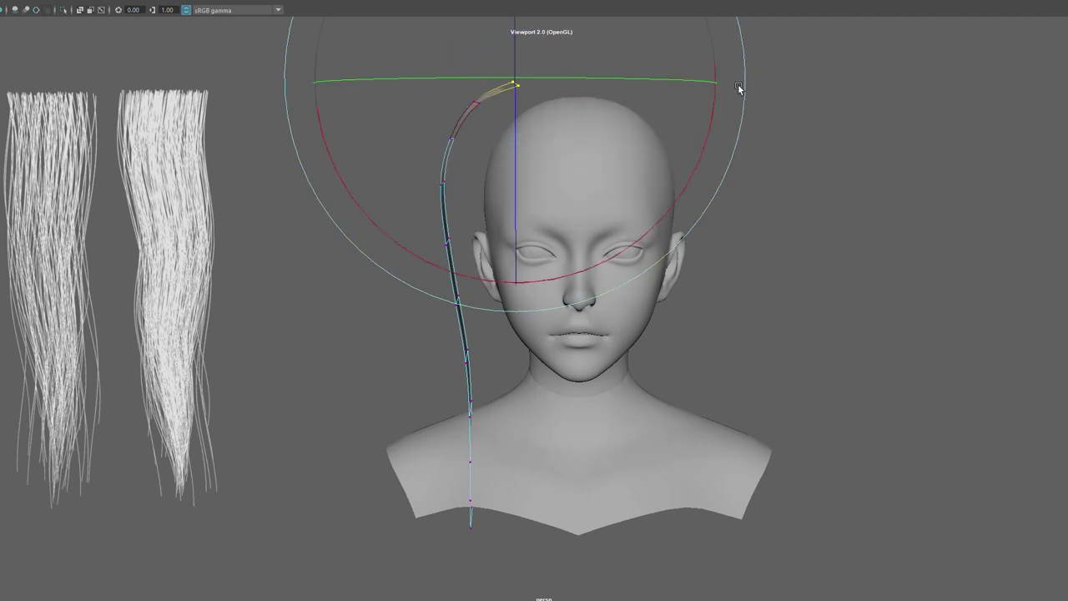
{"action": "mouse_move", "coordinate": [747, 88]}
{"action": "left_mouse_down"}
{"action": "mouse_move", "coordinate": [735, 84]}
{"action": "mouse_move", "coordinate": [656, 217]}
{"action": "left_mouse_up"}
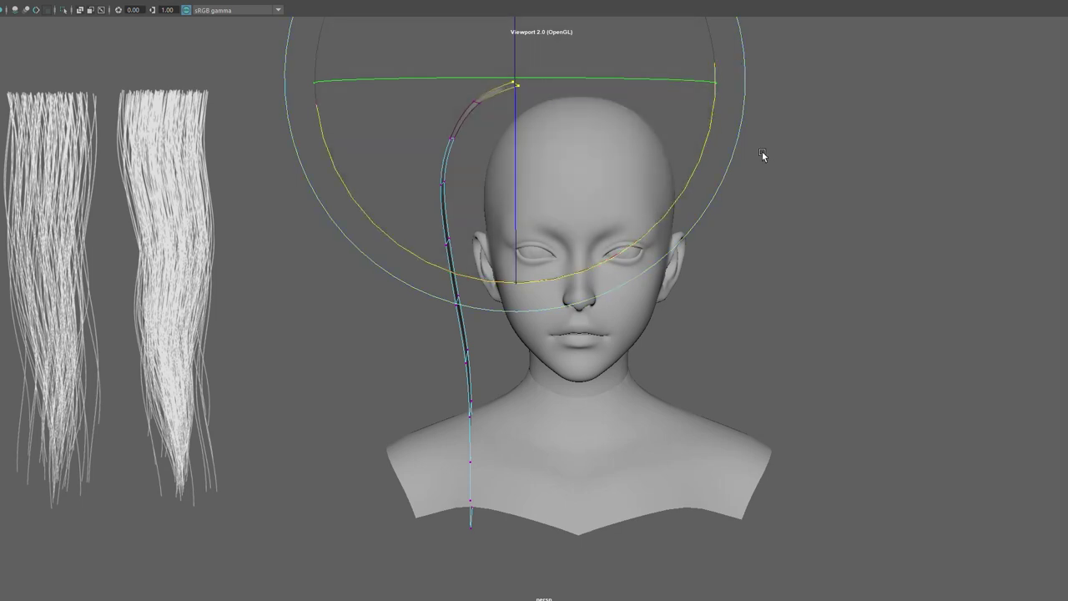
{"action": "key", "text": "w"}
{"action": "left_click_drag", "start_coordinate": [512, 86], "coordinate": [517, 80]}
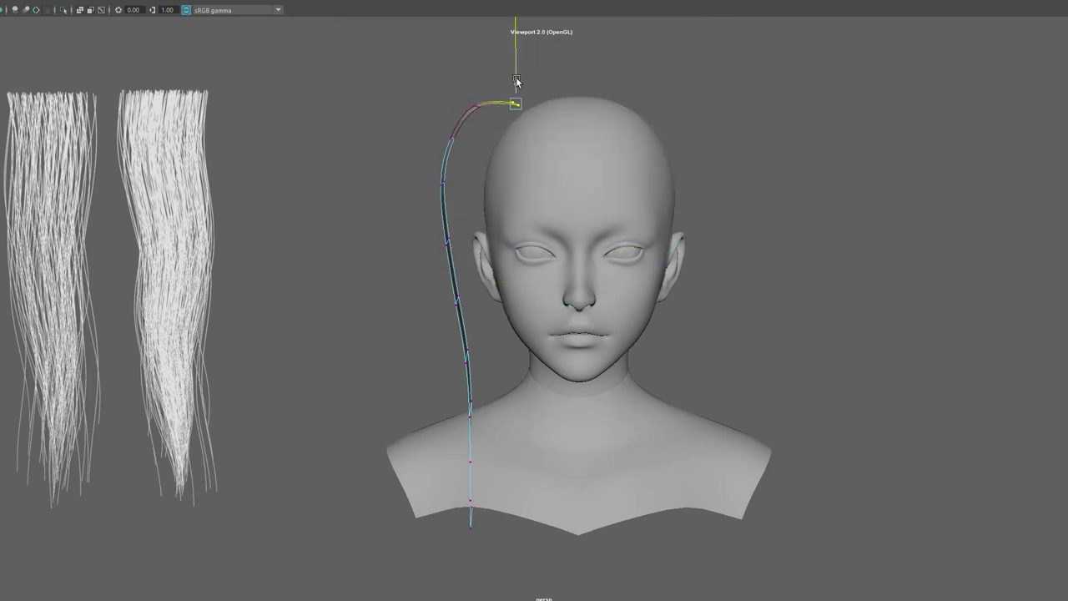
- Move the whole hair curve closer to the head and turn it around the vertical axis
{"action": "right_click_drag", "start_coordinate": [464, 60], "coordinate": [546, 34]}
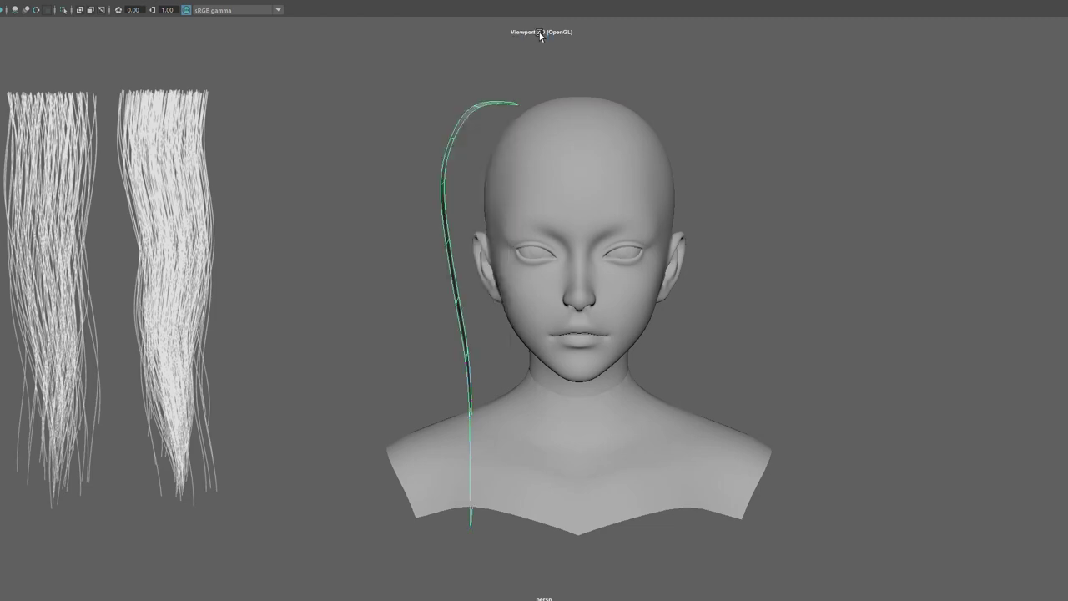
{"action": "left_click_drag", "start_coordinate": [495, 305], "coordinate": [522, 310]}
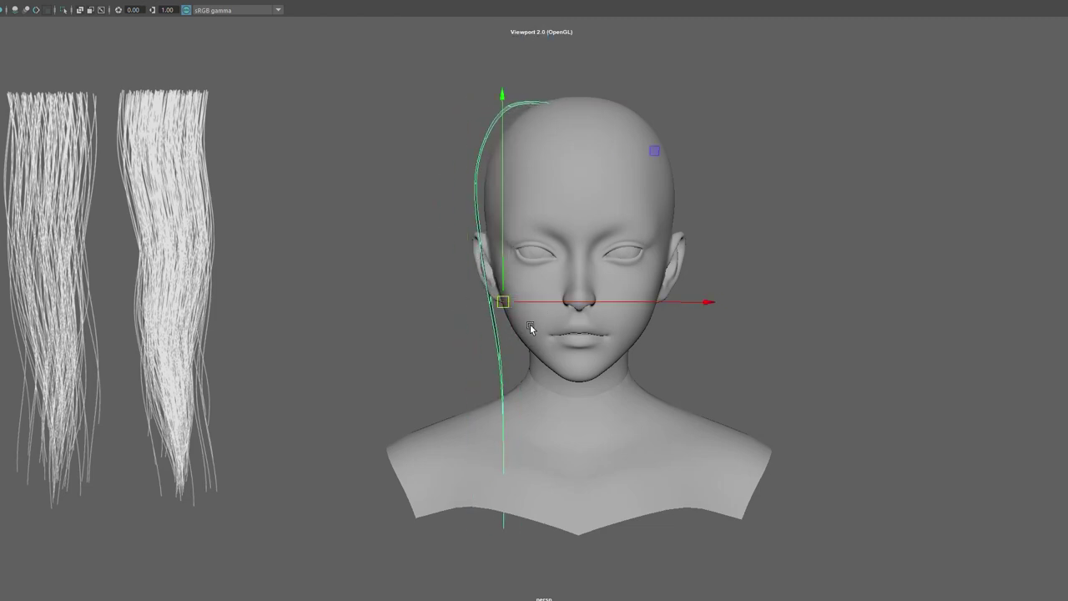
{"action": "mouse_move", "coordinate": [529, 326]}
{"action": "left_mouse_down", "text": "alt"}
{"action": "mouse_move", "coordinate": [686, 347]}
{"action": "mouse_move", "coordinate": [749, 343]}
{"action": "mouse_move", "coordinate": [666, 328]}
{"action": "left_mouse_up", "text": "alt"}
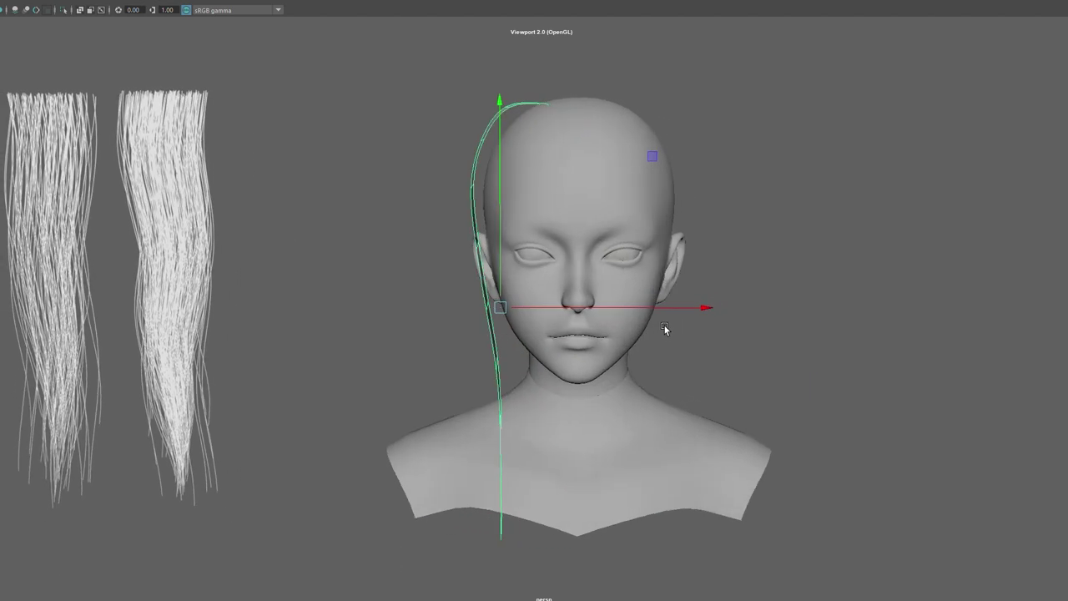
{"action": "key", "text": "e"}
{"action": "middle_click_drag", "start_coordinate": [576, 295], "coordinate": [624, 322]}
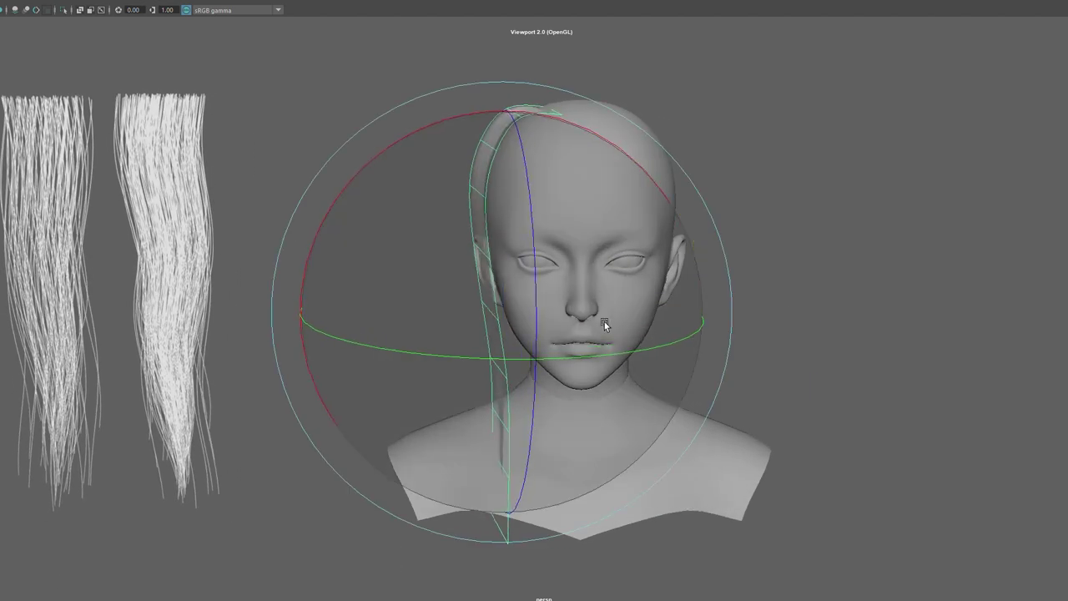
- Soft-select the hair card's top vertex in vertex mode with a wider falloff
{"action": "key", "text": "w"}
{"action": "left_click_drag", "start_coordinate": [624, 322], "coordinate": [575, 277], "text": "alt"}
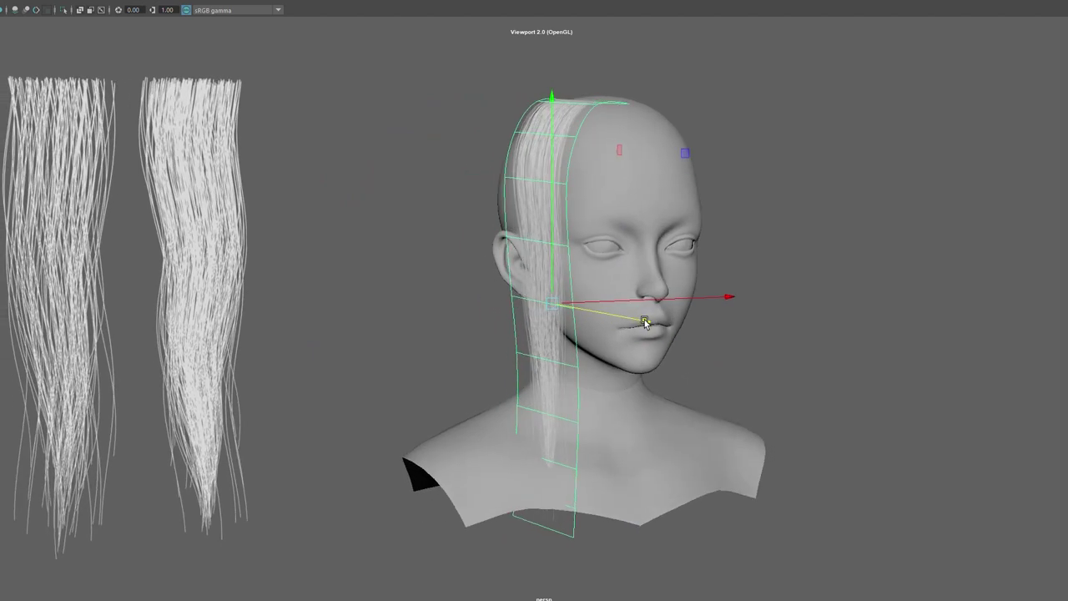
{"action": "middle_click_drag", "start_coordinate": [575, 277], "coordinate": [584, 310]}
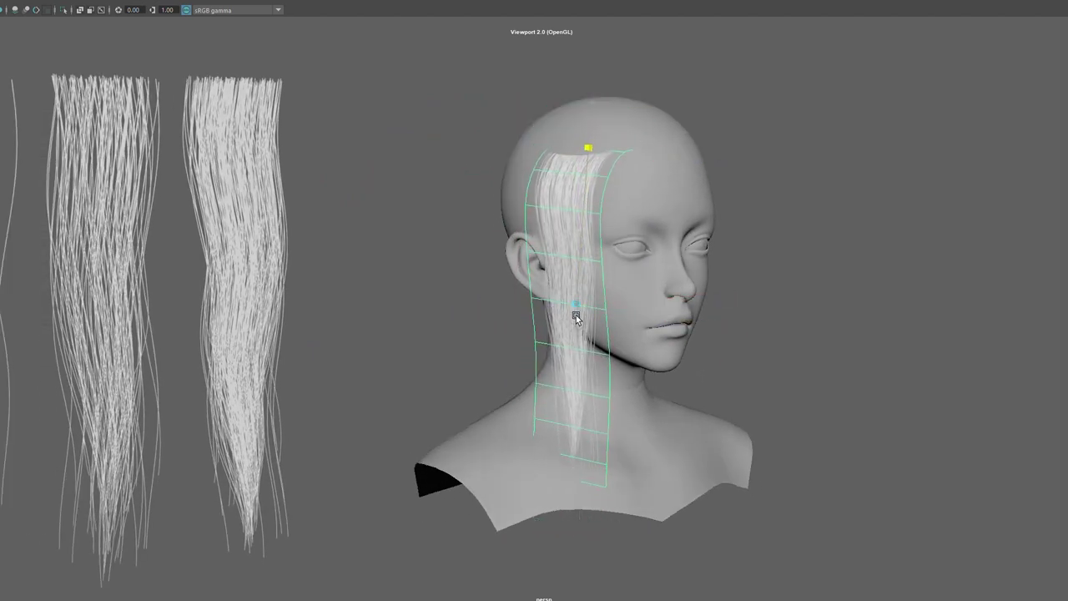
{"action": "key", "text": "ctrl+z"}
{"action": "mouse_move", "coordinate": [639, 305]}
{"action": "left_mouse_down", "text": "alt"}
{"action": "mouse_move", "coordinate": [527, 261]}
{"action": "mouse_move", "coordinate": [515, 218]}
{"action": "mouse_move", "coordinate": [591, 247]}
{"action": "mouse_move", "coordinate": [654, 342]}
{"action": "mouse_move", "coordinate": [615, 322]}
{"action": "left_mouse_up", "text": "alt"}
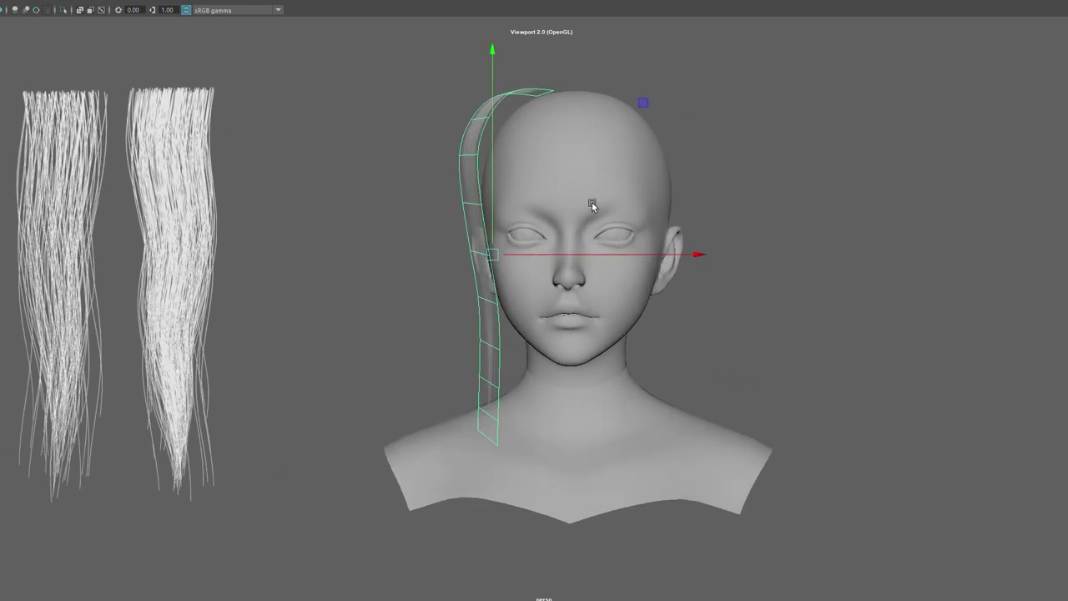
{"action": "key", "text": "F8"}
{"action": "left_click", "coordinate": [535, 97]}
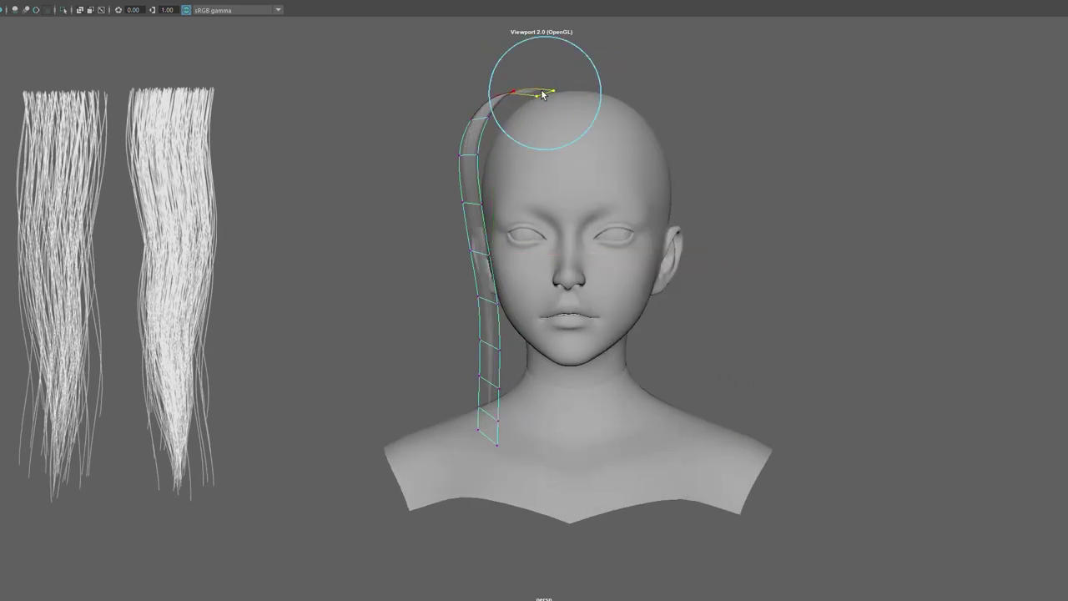
{"action": "left_click_drag", "start_coordinate": [537, 89], "coordinate": [638, 102]}
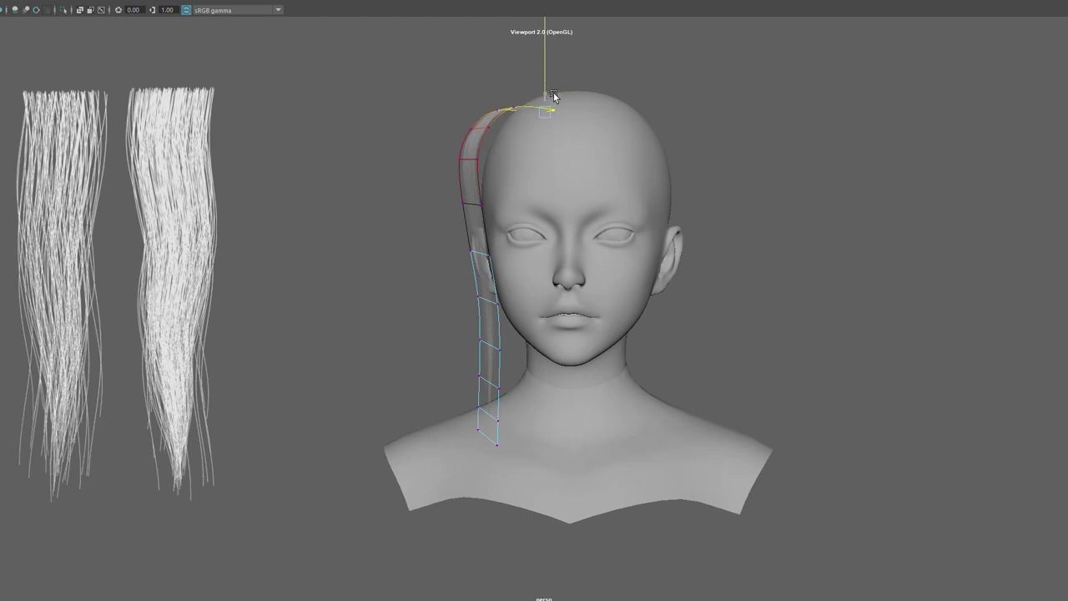
- Tilt and shift the top vertices so the card lies along the scalp above the left temple
{"action": "left_click_drag", "start_coordinate": [549, 90], "coordinate": [835, 95], "text": "alt"}
{"action": "key", "text": "e"}
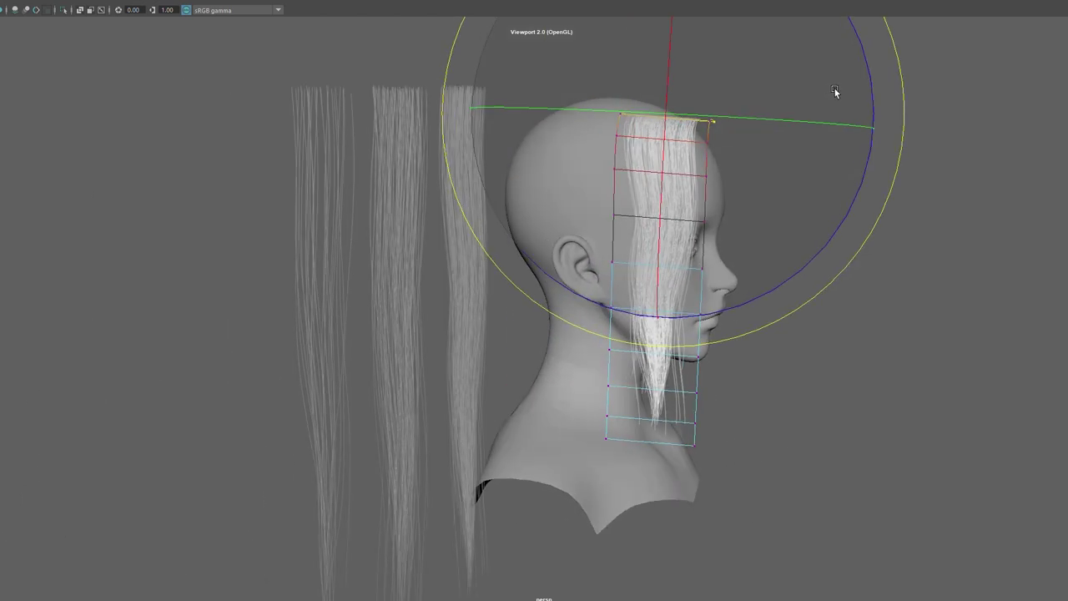
{"action": "left_click_drag", "start_coordinate": [910, 103], "coordinate": [883, 221]}
{"action": "key", "text": "w"}
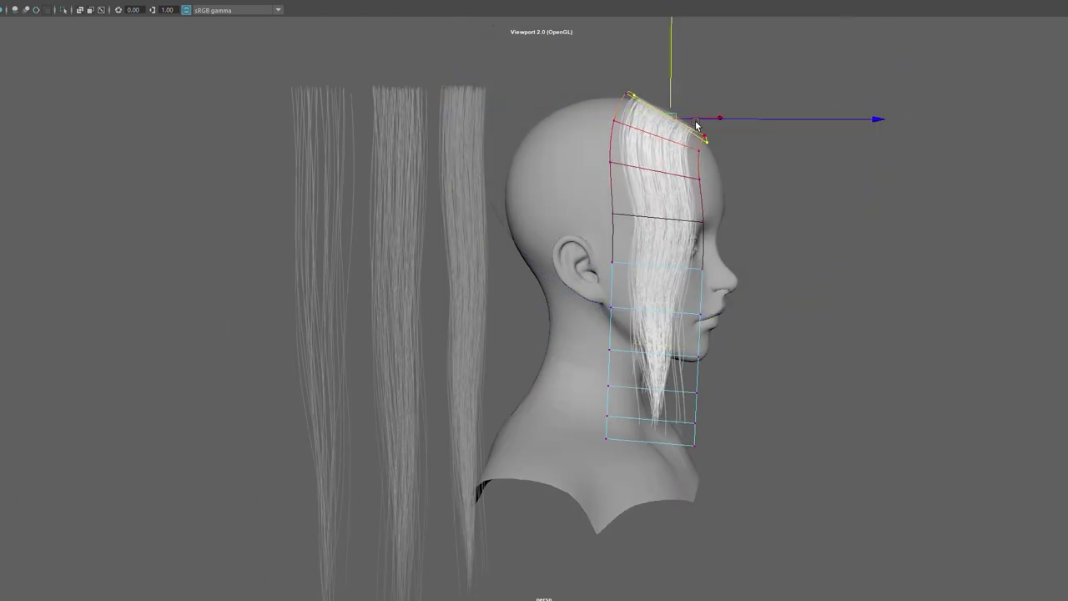
{"action": "left_click_drag", "start_coordinate": [835, 120], "coordinate": [663, 148]}
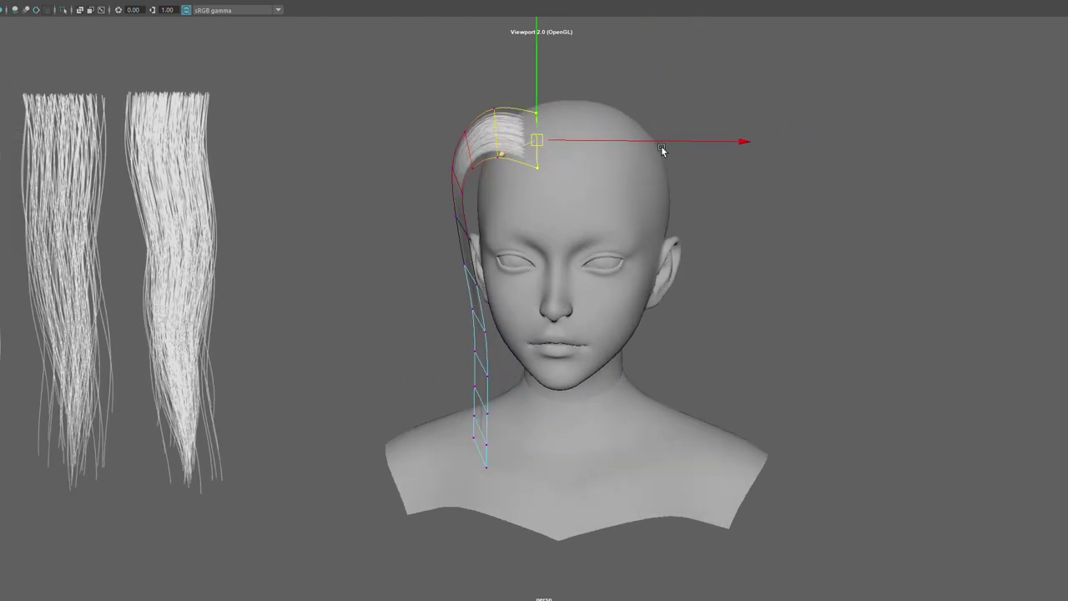
{"action": "right_click", "coordinate": [870, 158]}
- Move the hair card's lower vertices left so the card follows the face
{"action": "left_click", "coordinate": [925, 142]}
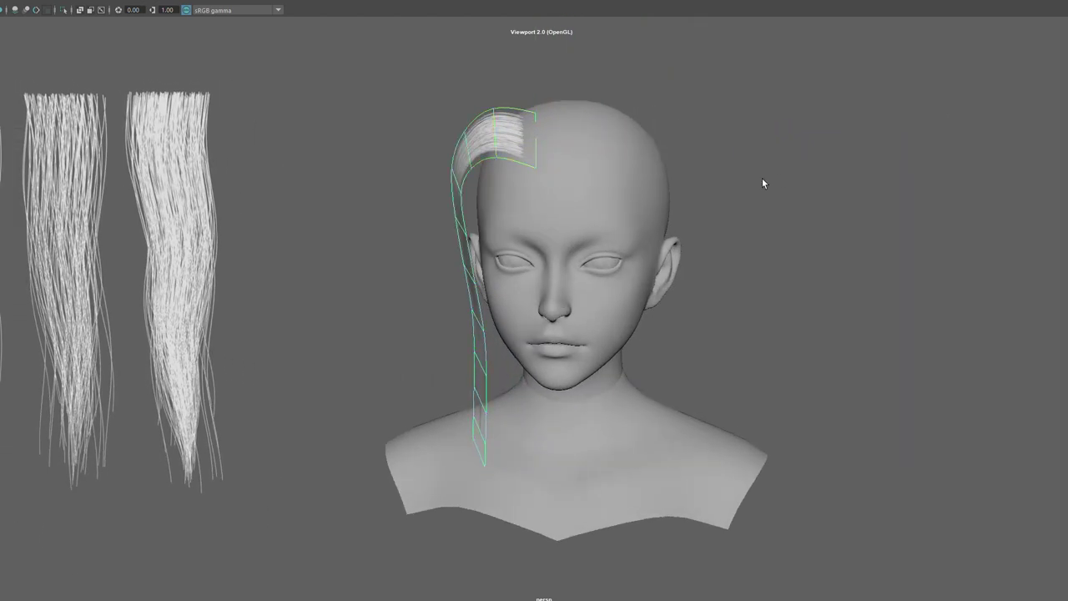
{"action": "left_click_drag", "start_coordinate": [762, 181], "coordinate": [533, 277], "text": "alt"}
{"action": "key", "text": "F9"}
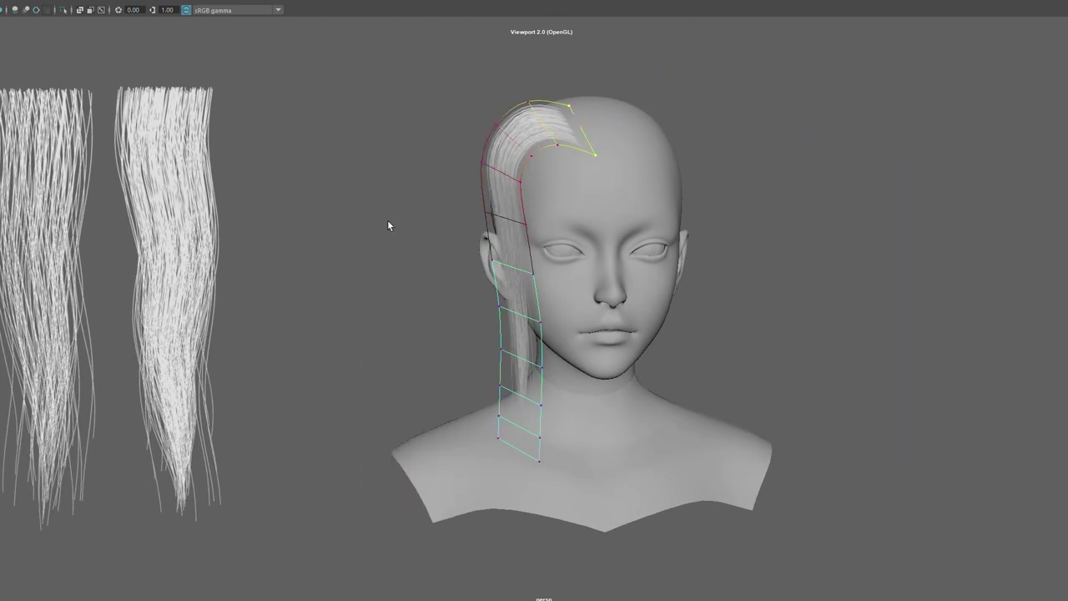
{"action": "mouse_move", "coordinate": [389, 226]}
{"action": "left_mouse_down", "text": "alt"}
{"action": "mouse_move", "coordinate": [477, 270]}
{"action": "mouse_move", "coordinate": [551, 276]}
{"action": "mouse_move", "coordinate": [528, 252]}
{"action": "mouse_move", "coordinate": [498, 274]}
{"action": "left_mouse_up", "text": "alt"}
{"action": "left_click", "coordinate": [517, 261]}
{"action": "key", "text": "e"}
{"action": "key", "text": "w"}
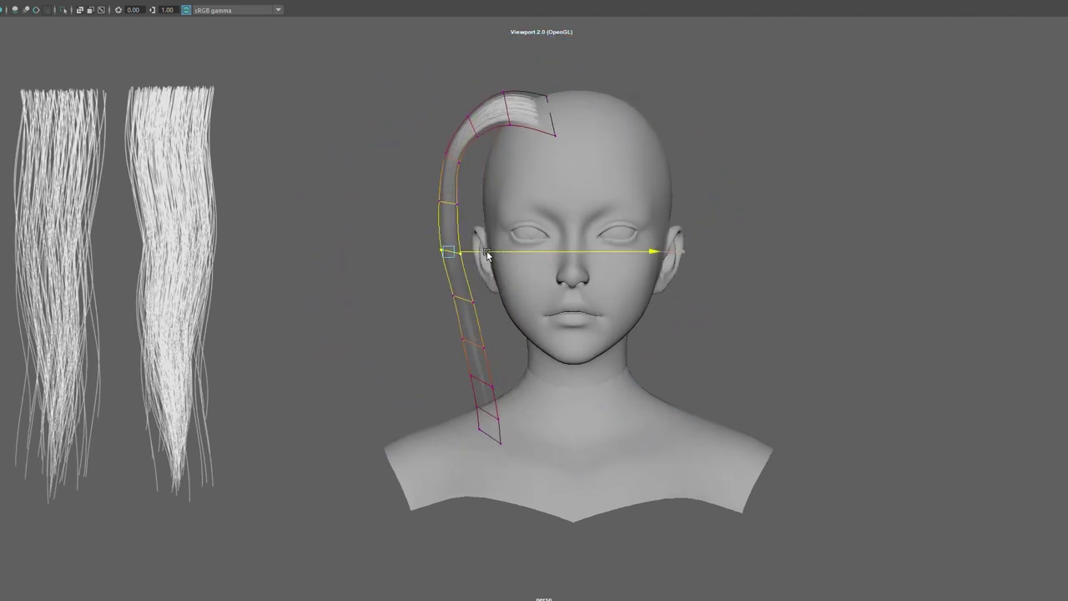
{"action": "left_click", "coordinate": [484, 343]}
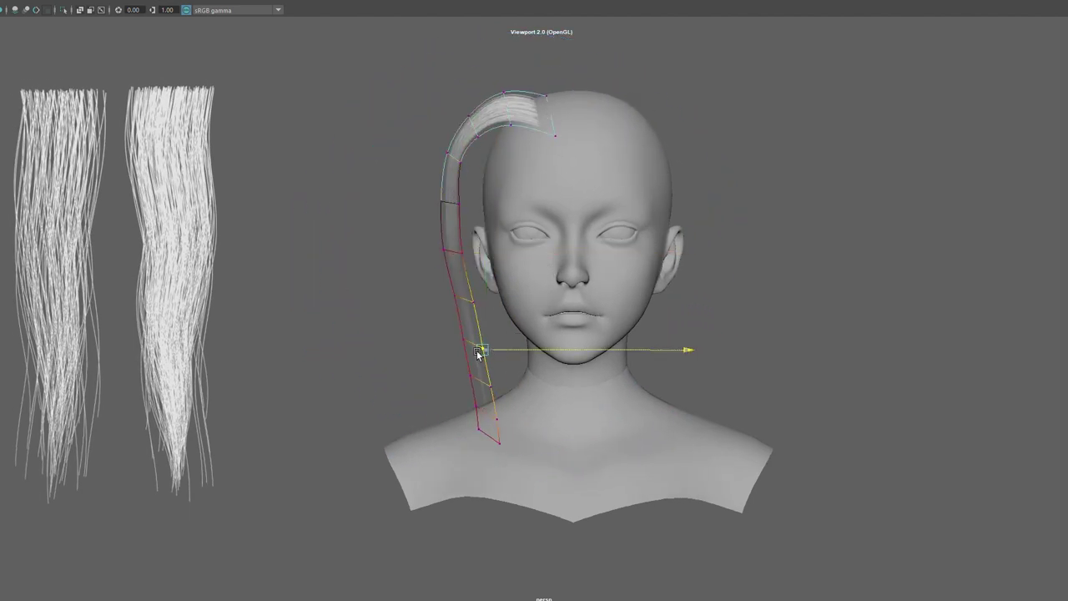
{"action": "mouse_move", "coordinate": [513, 343]}
{"action": "left_mouse_down"}
{"action": "mouse_move", "coordinate": [456, 334]}
{"action": "mouse_move", "coordinate": [455, 305]}
{"action": "left_mouse_up"}
- Reselect an upper vertex of the card and shift it left to reshape the card
{"action": "left_click", "coordinate": [439, 352]}
{"action": "left_click", "coordinate": [453, 339]}
{"action": "left_click", "coordinate": [456, 334]}
{"action": "left_click", "coordinate": [457, 302]}
{"action": "left_click", "coordinate": [454, 306]}
{"action": "left_click", "coordinate": [453, 203]}
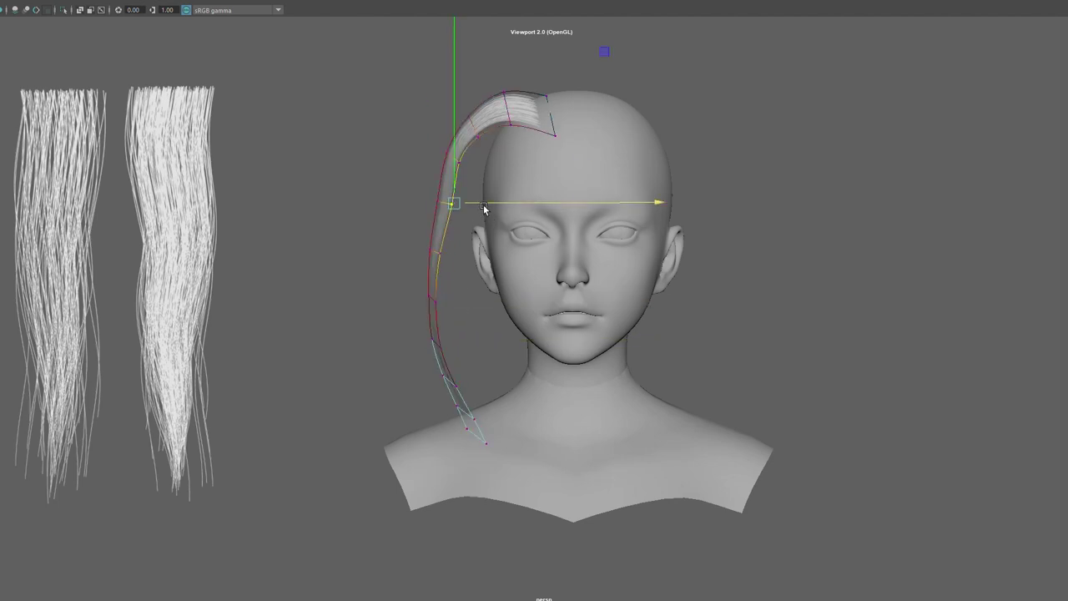
{"action": "left_click_drag", "start_coordinate": [484, 209], "coordinate": [468, 209]}
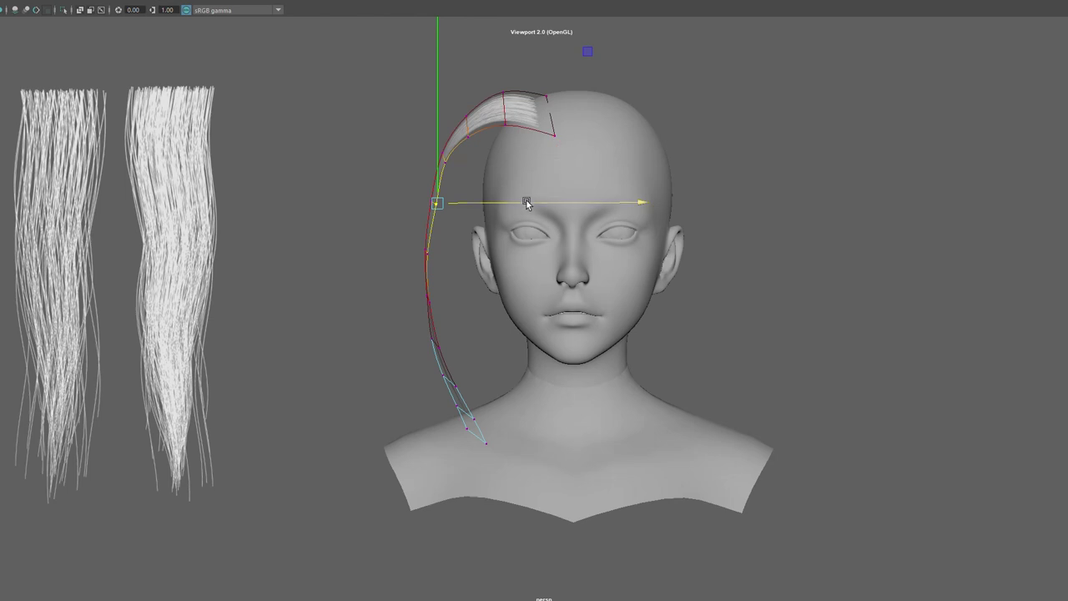
- Slide the whole hair card sideways in object mode so it hugs the head
{"action": "right_click_drag", "start_coordinate": [397, 148], "coordinate": [440, 131]}
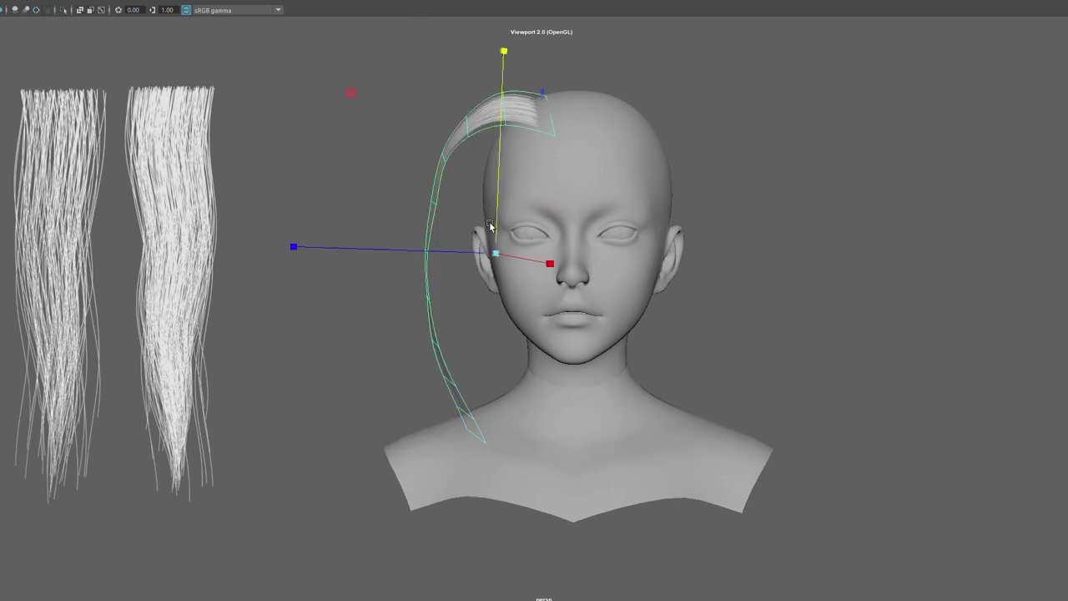
{"action": "left_click", "coordinate": [487, 255]}
{"action": "key", "text": "ctrl+z"}
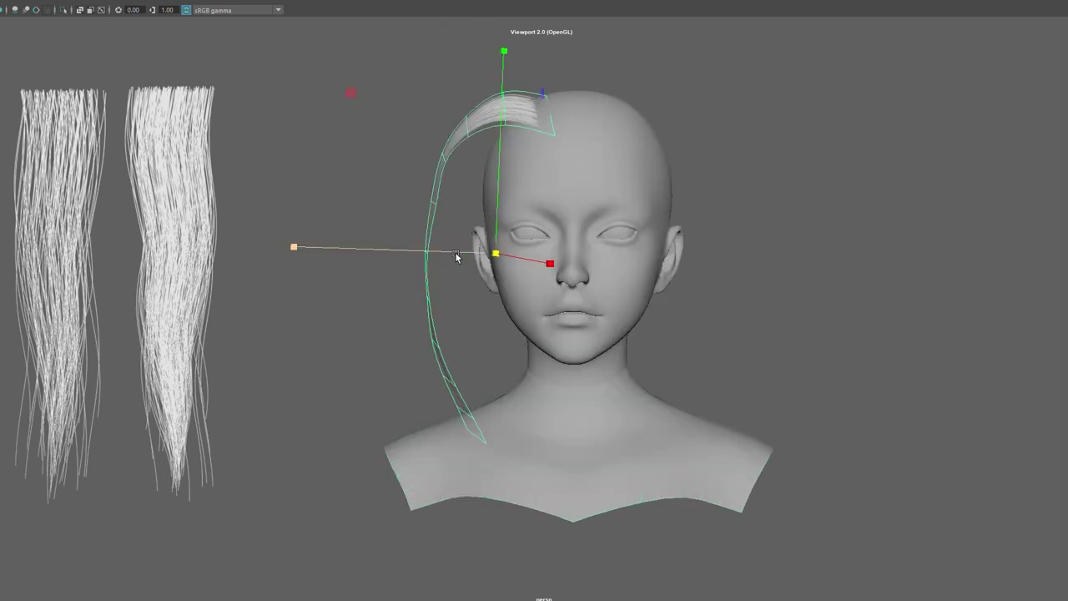
{"action": "mouse_move", "coordinate": [456, 257]}
{"action": "left_mouse_down"}
{"action": "mouse_move", "coordinate": [569, 255]}
{"action": "mouse_move", "coordinate": [556, 255]}
{"action": "left_mouse_up"}
{"action": "key", "text": "q"}
{"action": "right_click_drag", "start_coordinate": [389, 222], "coordinate": [462, 224]}
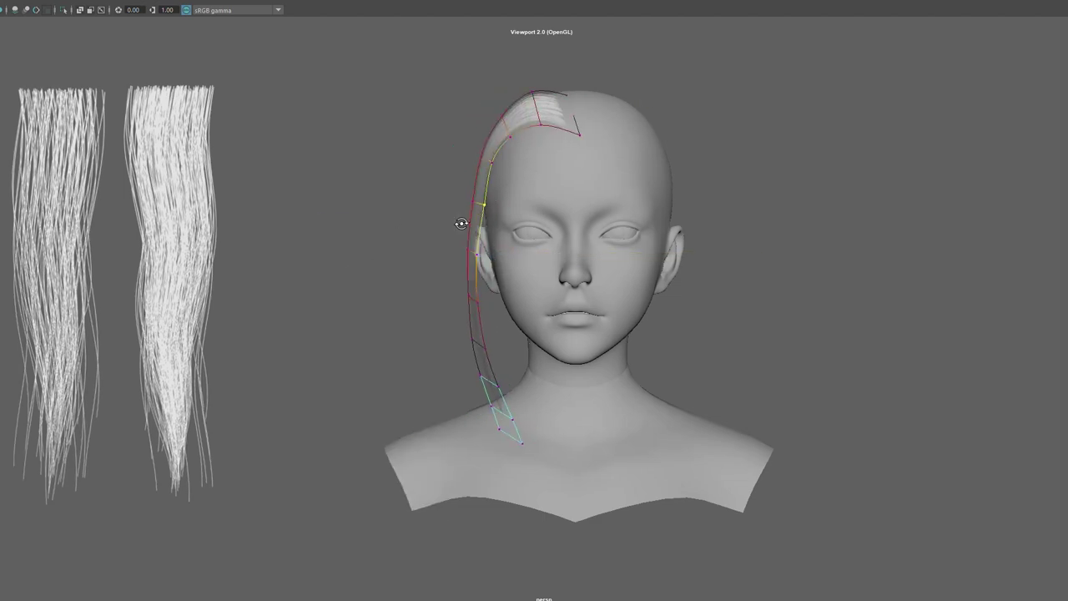
{"action": "mouse_move", "coordinate": [461, 224]}
{"action": "left_mouse_down", "text": "alt"}
{"action": "mouse_move", "coordinate": [543, 372]}
{"action": "mouse_move", "coordinate": [532, 382]}
{"action": "left_mouse_up", "text": "alt"}
- Soft-select the strip's tip with a wider falloff, then raise and rotate it in side profile
{"action": "left_click", "coordinate": [531, 441]}
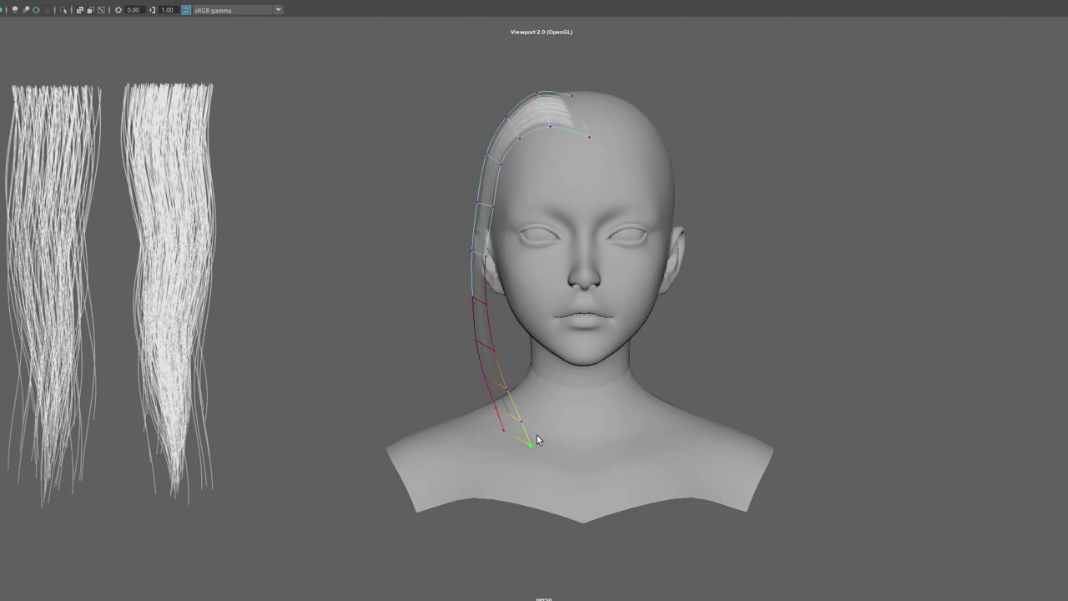
{"action": "key", "text": "e"}
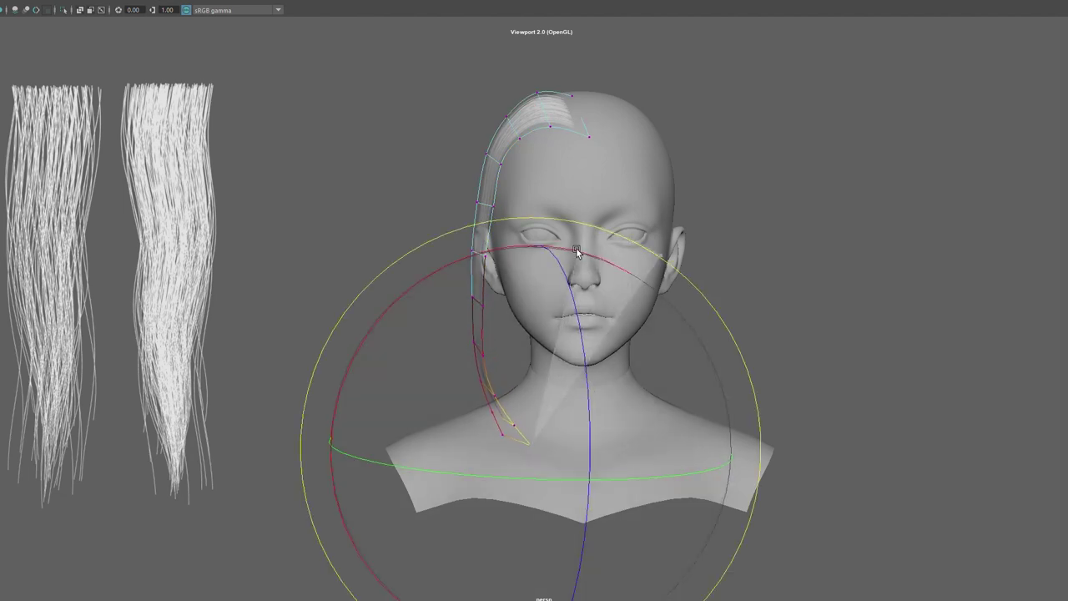
{"action": "key", "text": "q"}
{"action": "scroll", "coordinate": [536, 440], "scroll_direction": "down", "scroll_amount": 1}
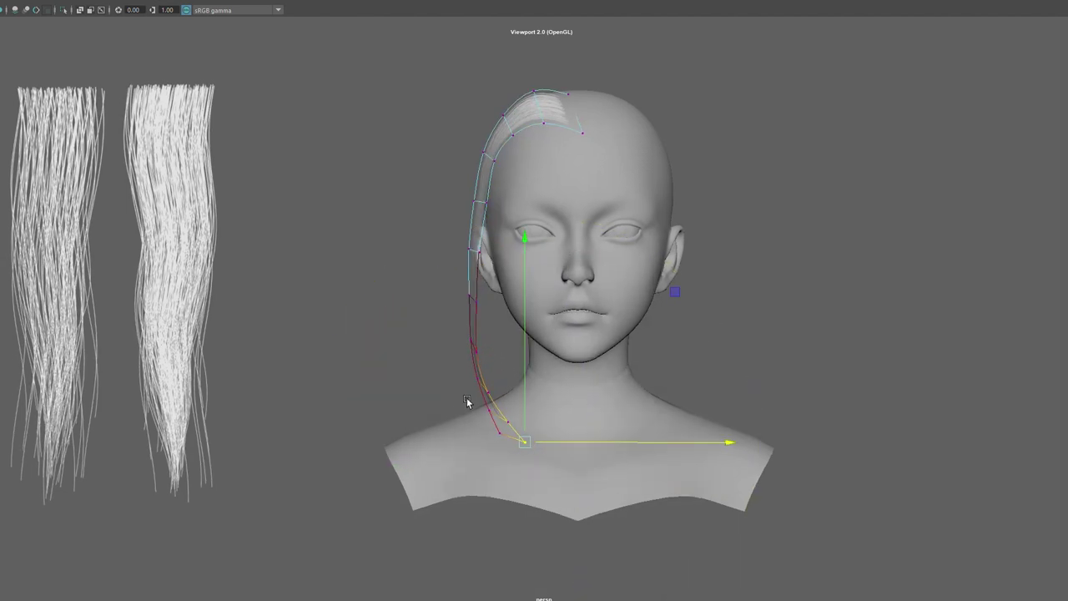
{"action": "mouse_move", "coordinate": [467, 402]}
{"action": "left_mouse_down"}
{"action": "mouse_move", "coordinate": [524, 445]}
{"action": "mouse_move", "coordinate": [522, 365]}
{"action": "left_mouse_up"}
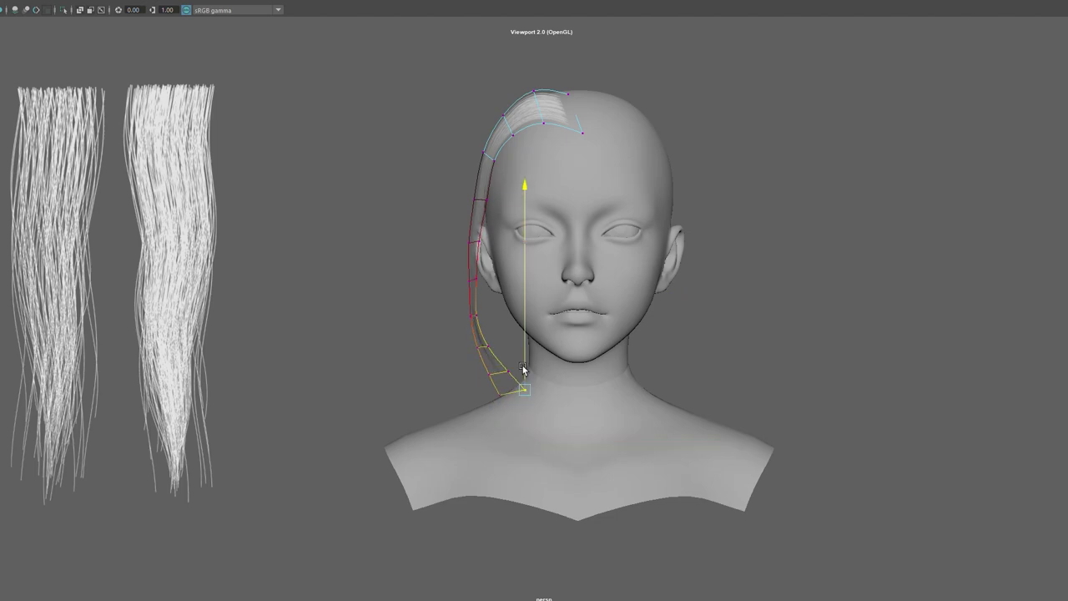
{"action": "key", "text": "q"}
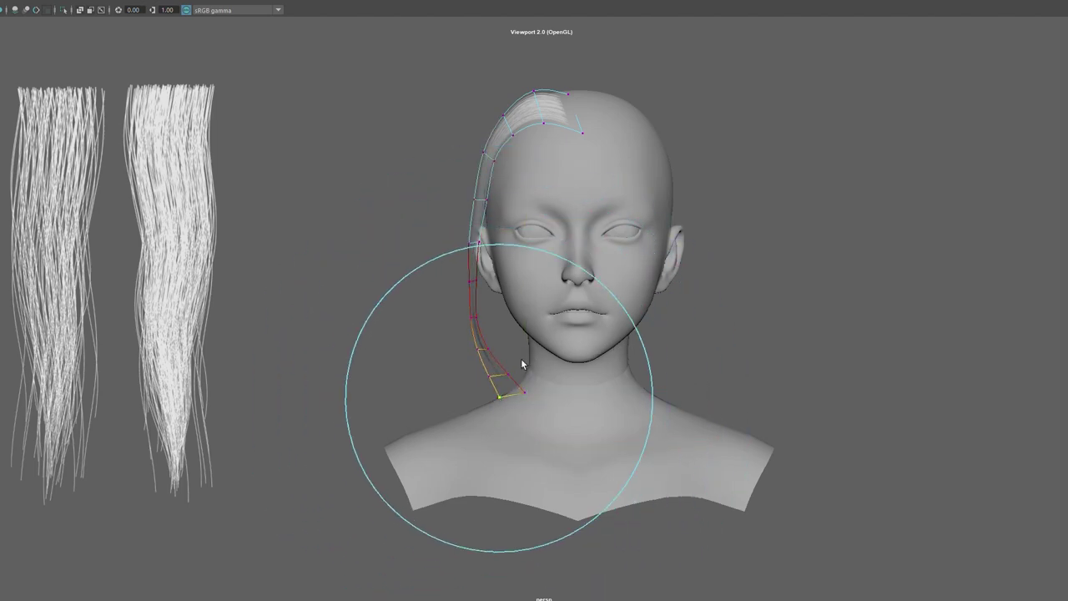
{"action": "left_click_drag", "start_coordinate": [630, 338], "coordinate": [667, 309], "text": "alt"}
{"action": "key", "text": "e"}
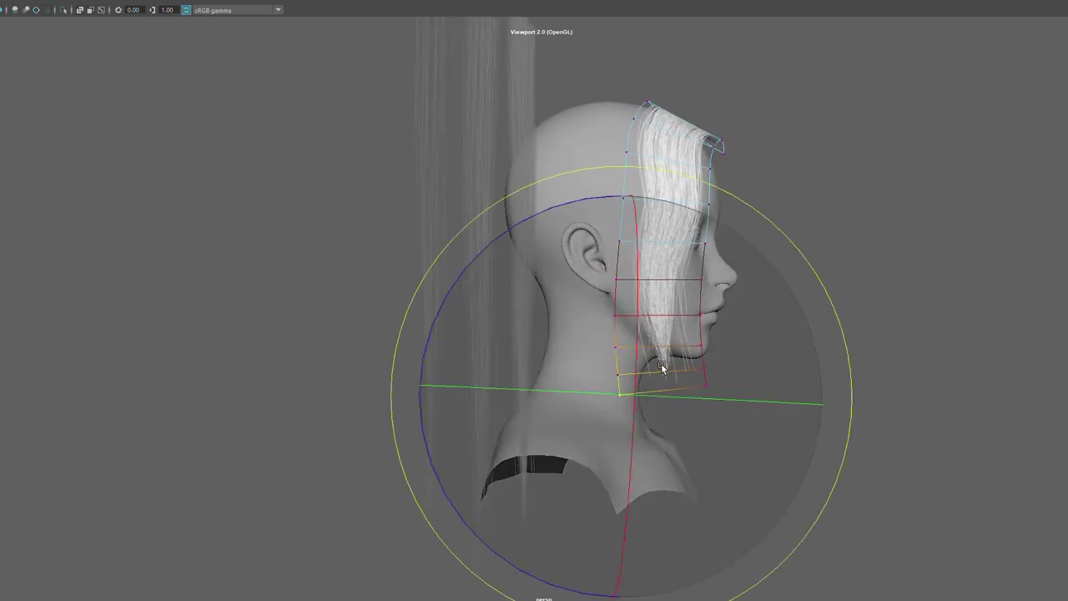
{"action": "left_click_drag", "start_coordinate": [622, 355], "coordinate": [732, 380]}
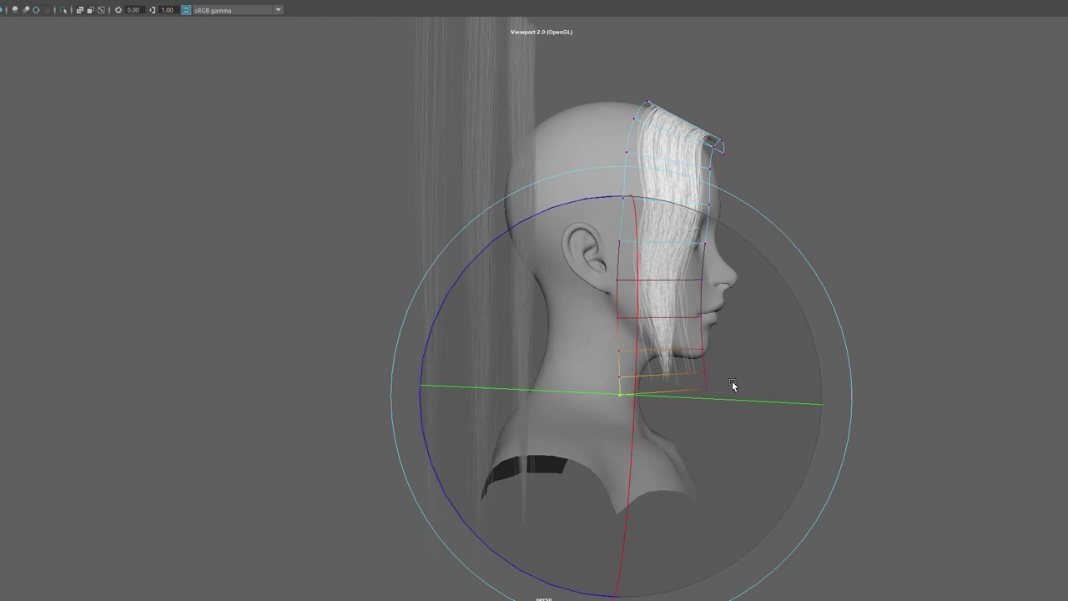
{"action": "key", "text": "q"}
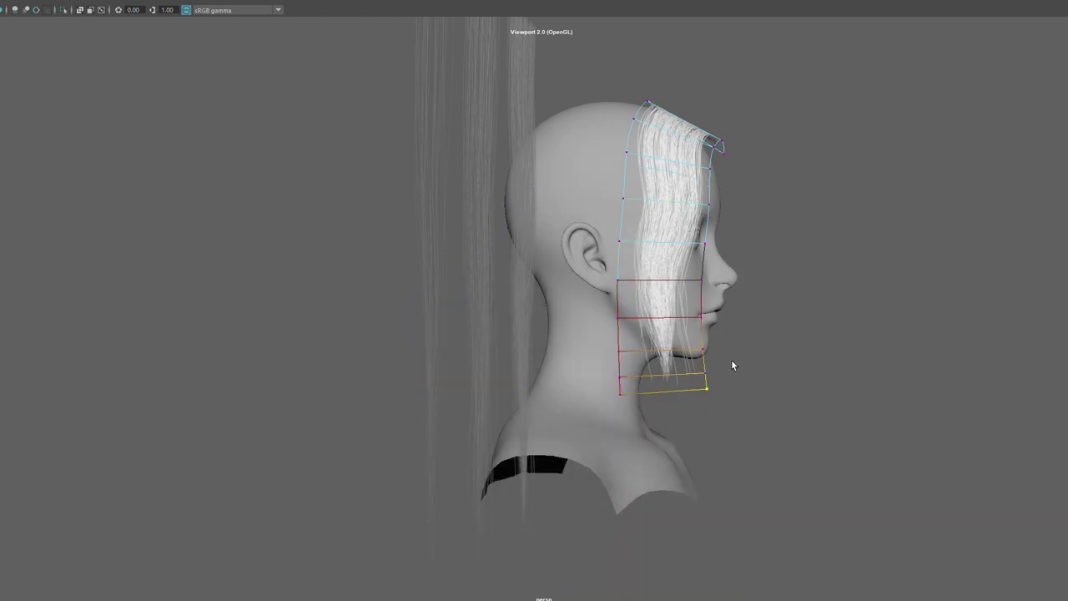
- Pull the tip down to lengthen the strip and lift the bottom-left vertex to angle it
{"action": "key", "text": "e"}
{"action": "key", "text": "w"}
{"action": "left_click_drag", "start_coordinate": [706, 332], "coordinate": [702, 385]}
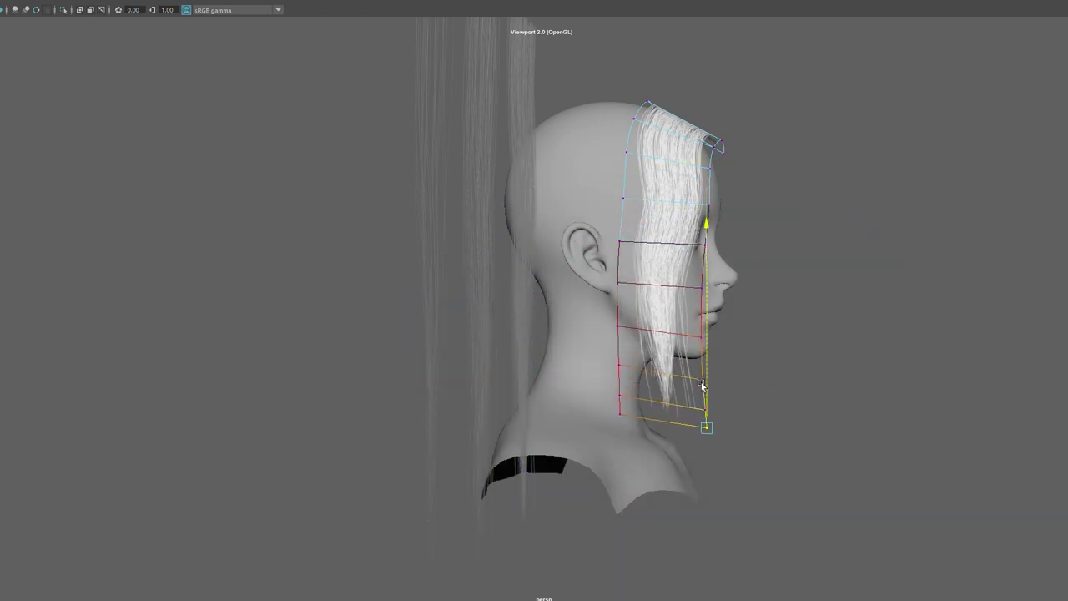
{"action": "left_click", "coordinate": [621, 413]}
{"action": "left_click_drag", "start_coordinate": [619, 399], "coordinate": [619, 368]}
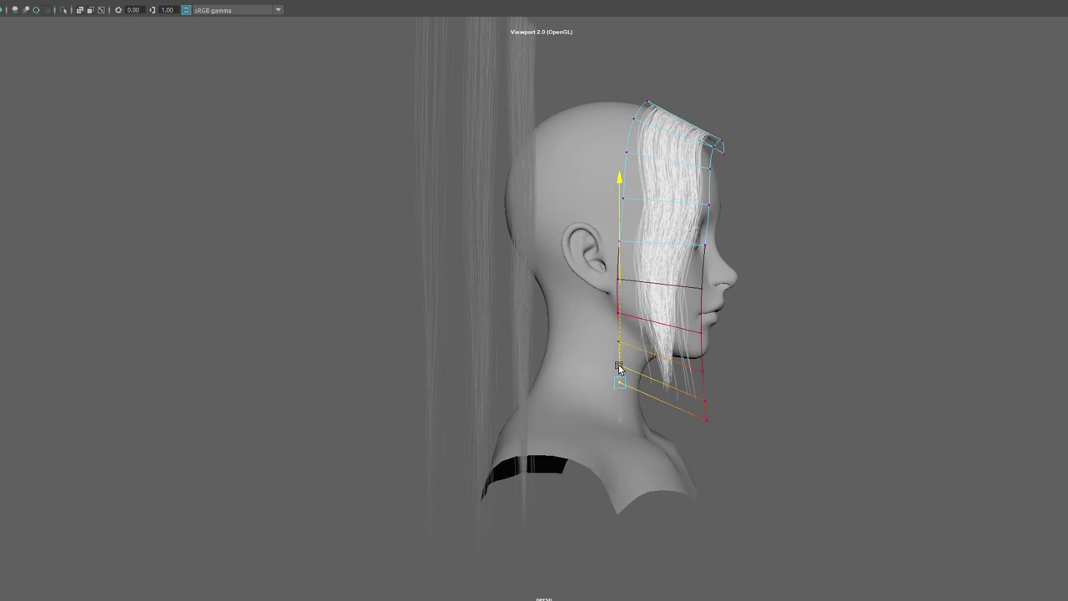
- Rotate the jaw-level vertex row so the strip's lower end curls inward toward the face
{"action": "mouse_move", "coordinate": [826, 316]}
{"action": "left_mouse_down", "text": "alt"}
{"action": "mouse_move", "coordinate": [501, 346]}
{"action": "mouse_move", "coordinate": [471, 391]}
{"action": "left_mouse_up", "text": "alt"}
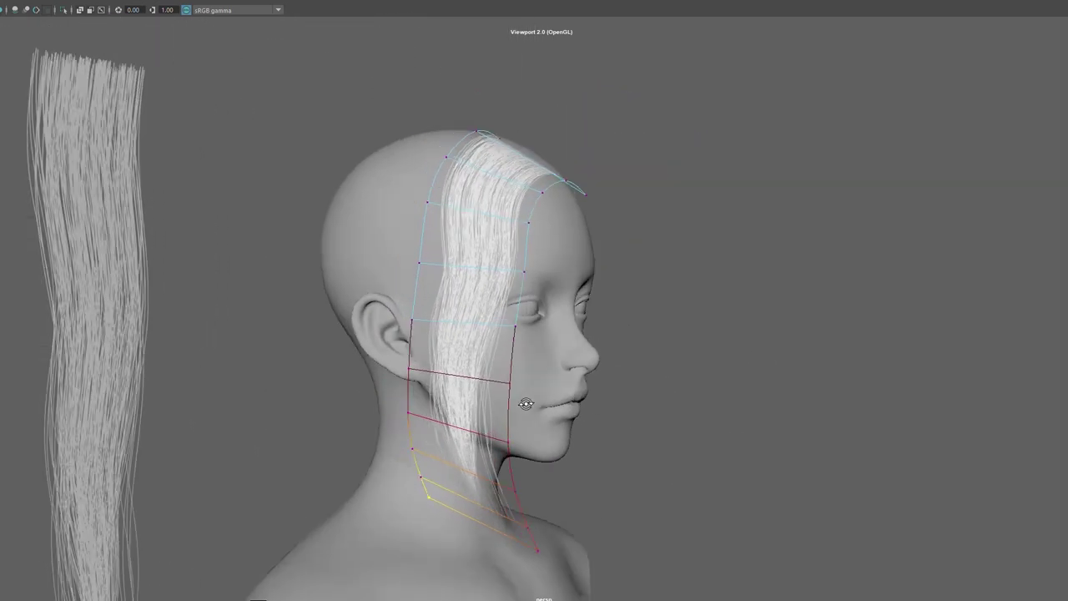
{"action": "left_click", "coordinate": [471, 389]}
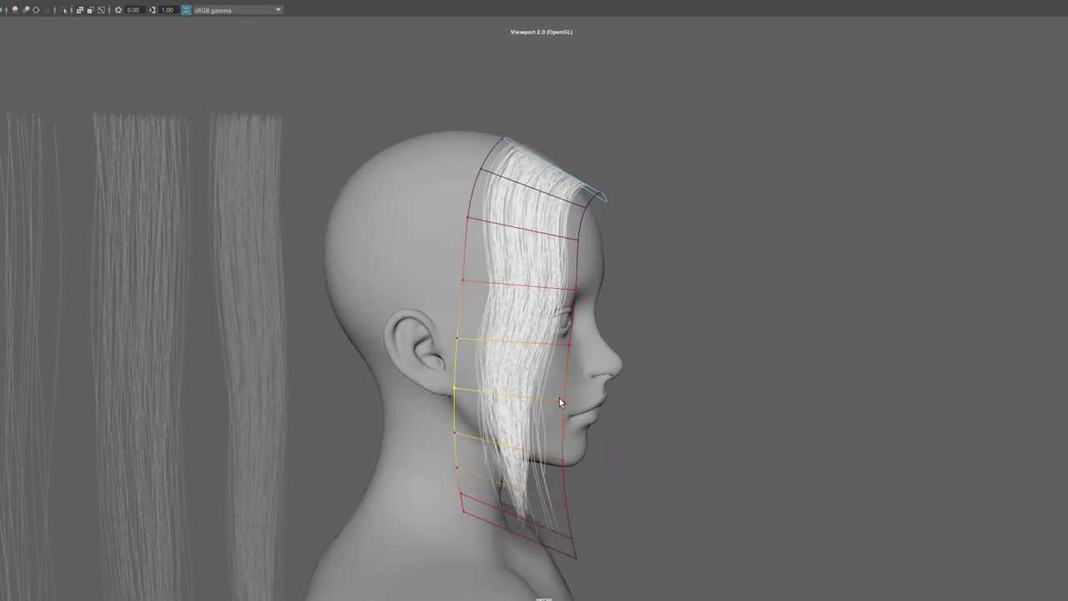
{"action": "key", "text": "e"}
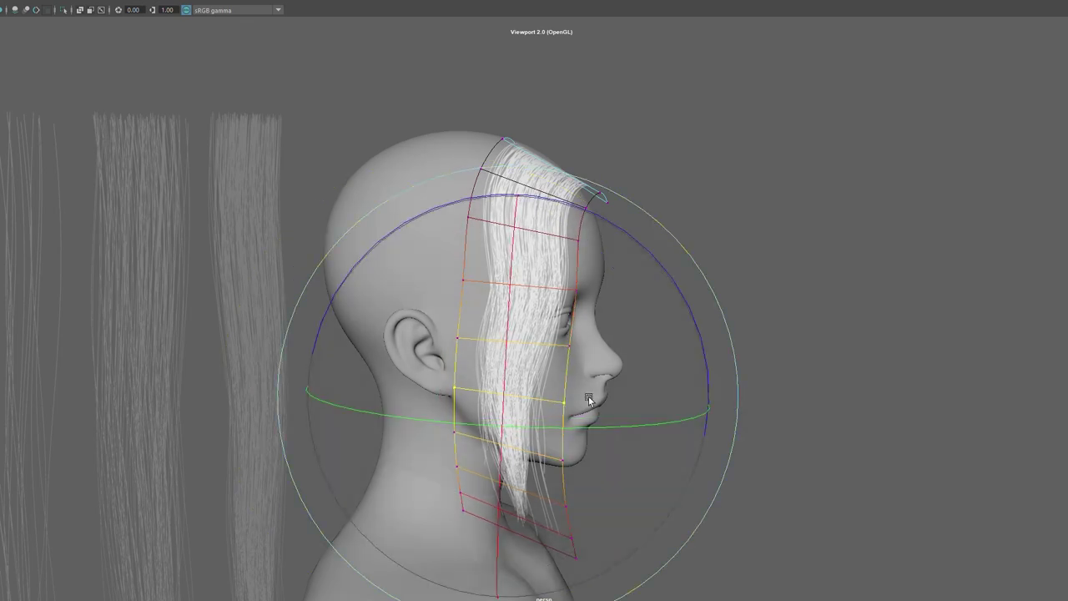
{"action": "mouse_move", "coordinate": [520, 413]}
{"action": "left_mouse_down", "text": "alt"}
{"action": "mouse_move", "coordinate": [652, 333]}
{"action": "mouse_move", "coordinate": [282, 242]}
{"action": "mouse_move", "coordinate": [238, 215]}
{"action": "left_mouse_up", "text": "alt"}
{"action": "mouse_move", "coordinate": [436, 270]}
{"action": "left_mouse_down", "text": "alt"}
{"action": "mouse_move", "coordinate": [413, 252]}
{"action": "mouse_move", "coordinate": [404, 290]}
{"action": "left_mouse_up", "text": "alt"}
{"action": "key", "text": "q"}
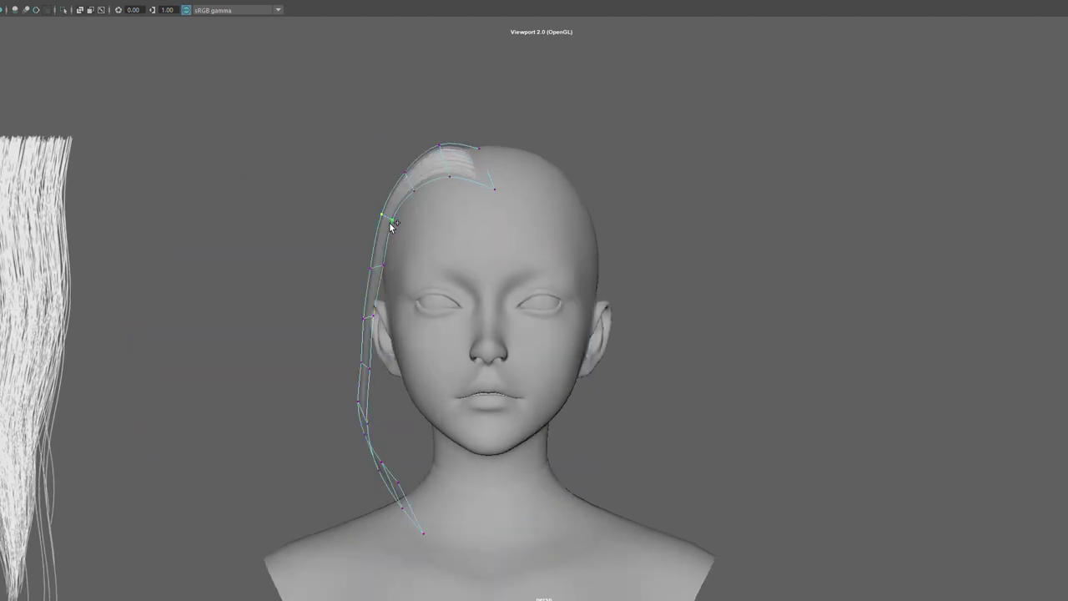
- Shift the upper curve points toward the parting and return the card to object mode
{"action": "key", "text": "e"}
{"action": "key", "text": "w"}
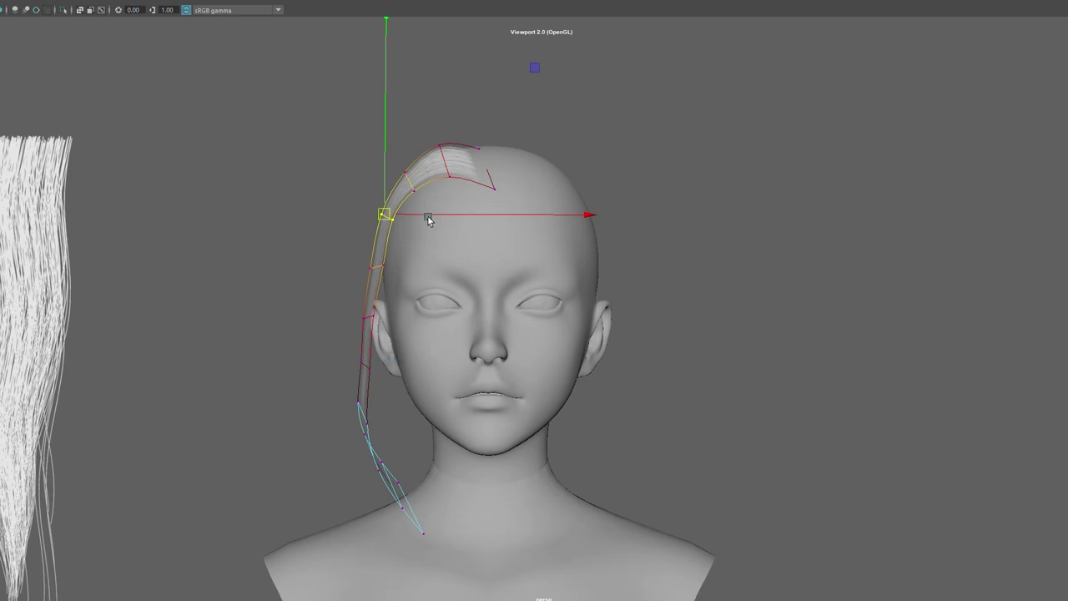
{"action": "left_click_drag", "start_coordinate": [429, 219], "coordinate": [437, 218]}
{"action": "key", "text": "q"}
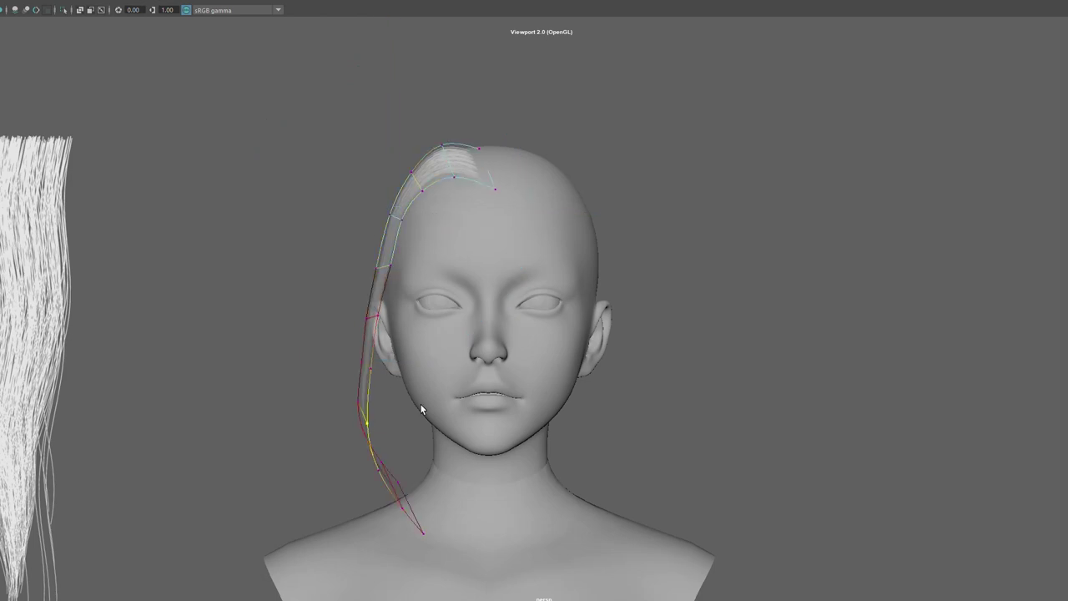
{"action": "left_click_drag", "start_coordinate": [420, 403], "coordinate": [397, 402], "text": "alt"}
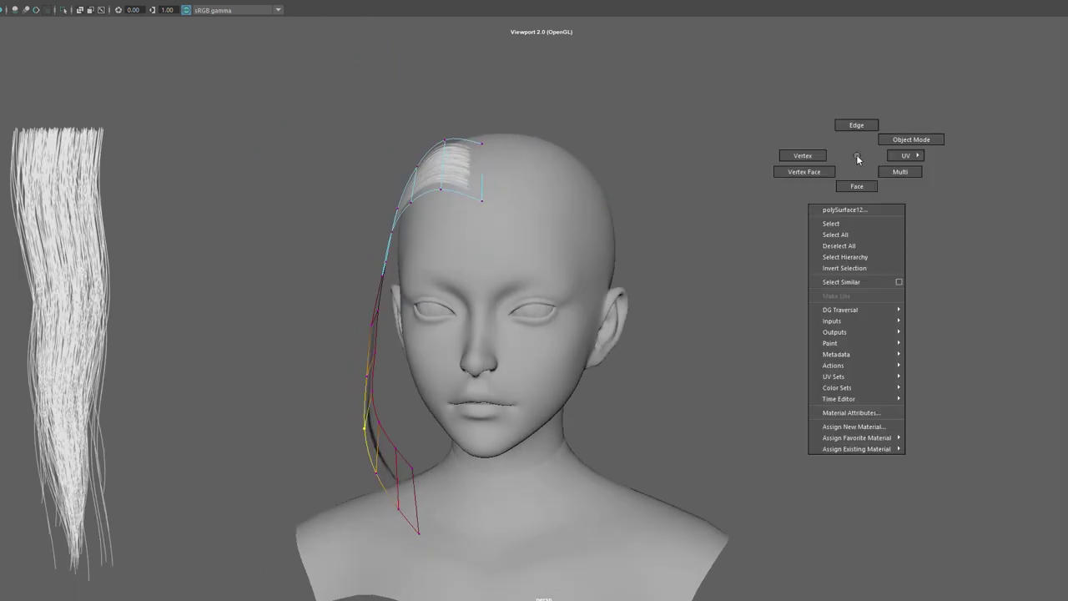
{"action": "right_click_drag", "start_coordinate": [859, 155], "coordinate": [898, 162]}
{"action": "mouse_move", "coordinate": [898, 161]}
{"action": "left_mouse_down", "text": "alt"}
{"action": "mouse_move", "coordinate": [687, 312]}
{"action": "mouse_move", "coordinate": [524, 339]}
{"action": "left_mouse_up", "text": "alt"}
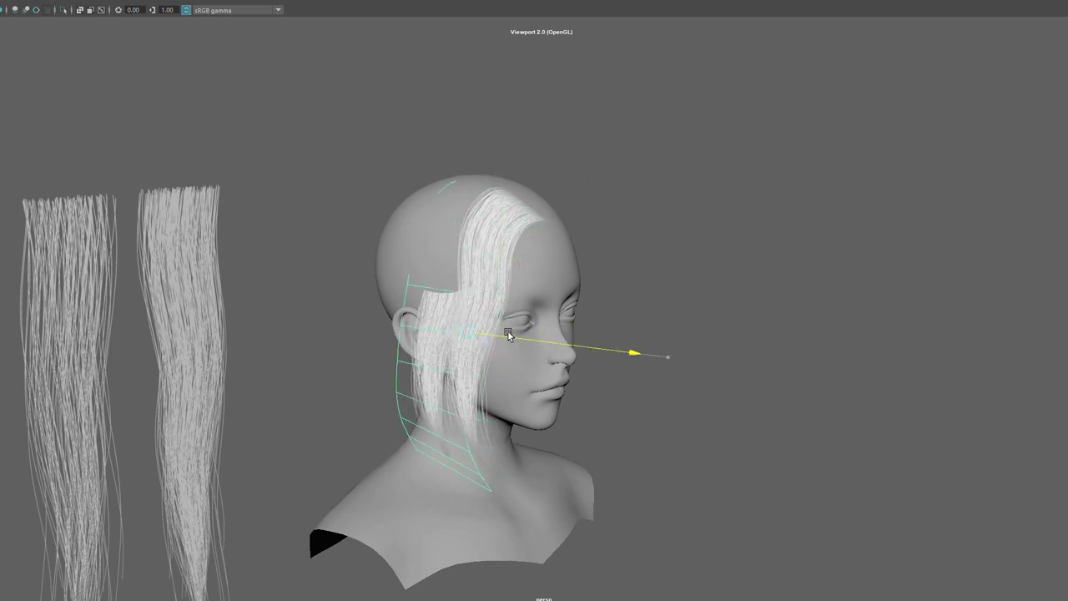
- Enter point editing on the side hair card and move a curve point to reshape its top strand
{"action": "left_click_drag", "start_coordinate": [543, 341], "coordinate": [765, 249], "text": "alt"}
{"action": "key", "text": "F8"}
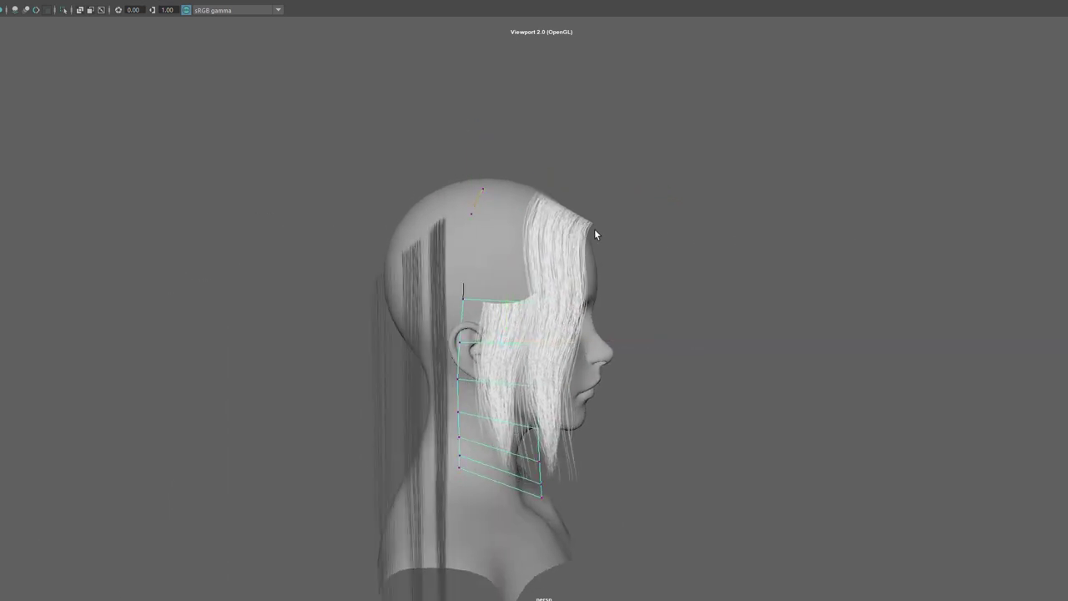
{"action": "right_click_drag", "start_coordinate": [704, 212], "coordinate": [753, 194]}
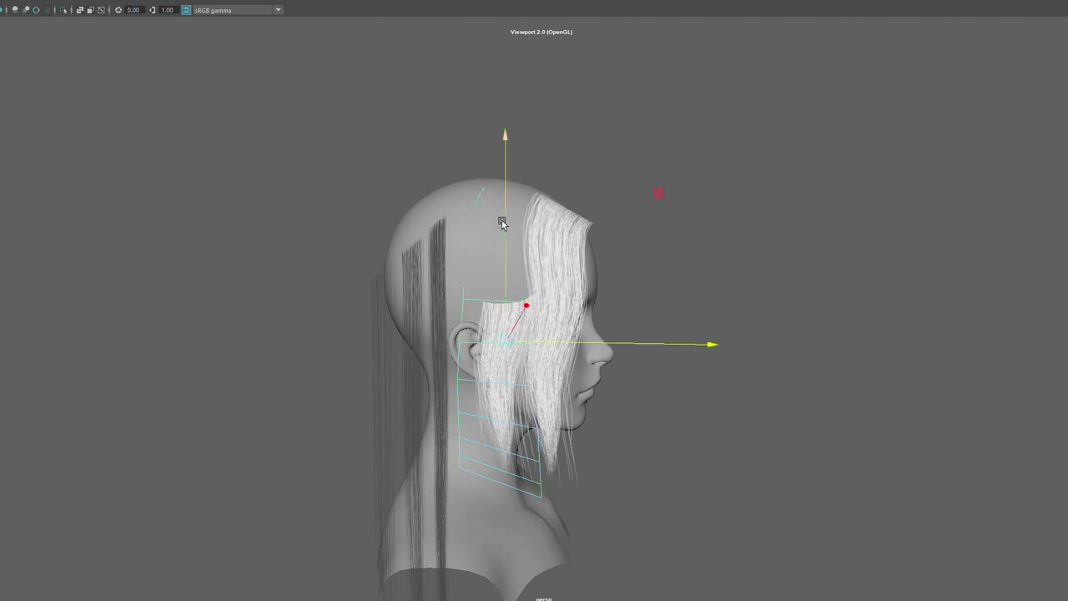
{"action": "left_click_drag", "start_coordinate": [504, 240], "coordinate": [641, 222], "text": "alt"}
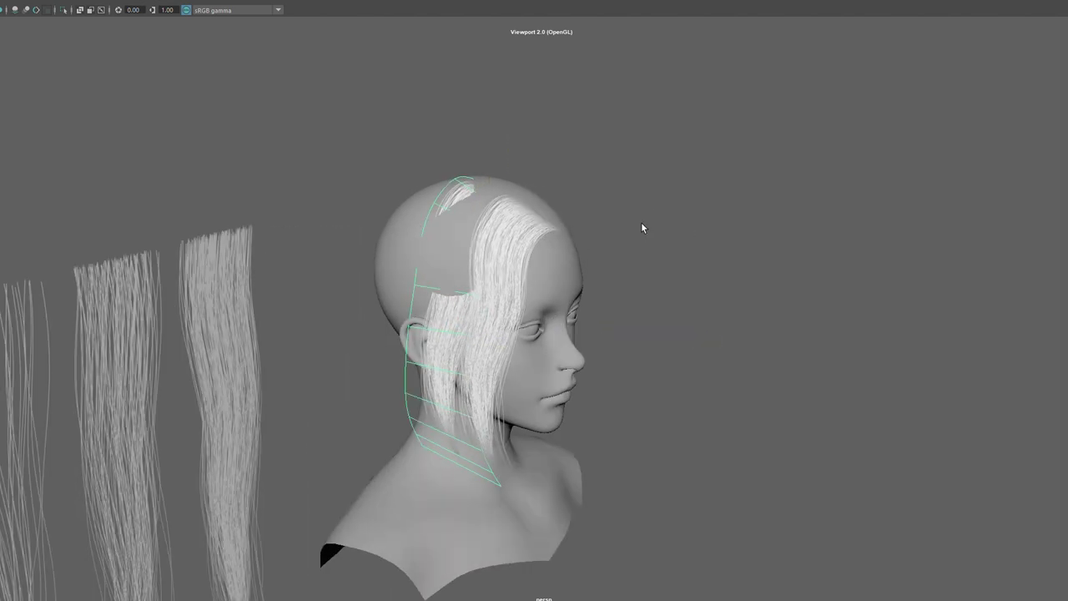
{"action": "right_click_drag", "start_coordinate": [657, 210], "coordinate": [609, 215]}
{"action": "left_click_drag", "start_coordinate": [488, 259], "coordinate": [423, 267]}
{"action": "left_click_drag", "start_coordinate": [594, 282], "coordinate": [483, 269], "text": "alt"}
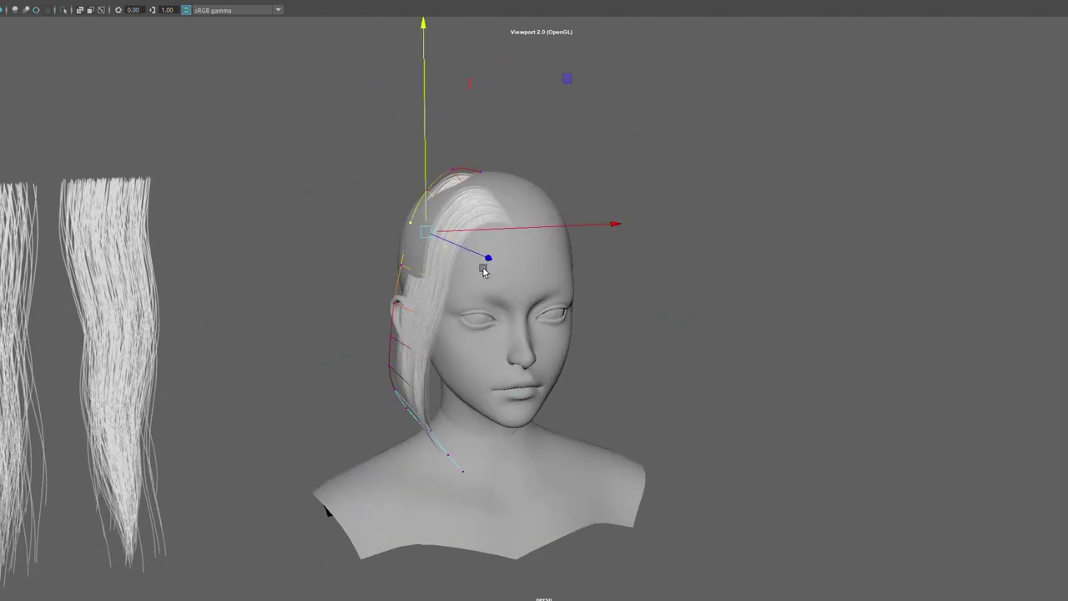
{"action": "left_click_drag", "start_coordinate": [464, 234], "coordinate": [454, 234]}
- Nudge the hair strip sideways on the scalp, checking it from above and three-quarter angles
{"action": "mouse_move", "coordinate": [582, 275]}
{"action": "right_mouse_down", "text": "alt"}
{"action": "mouse_move", "coordinate": [604, 429]}
{"action": "mouse_move", "coordinate": [691, 418]}
{"action": "right_mouse_up", "text": "alt"}
{"action": "mouse_move", "coordinate": [691, 418]}
{"action": "left_mouse_down", "text": "alt"}
{"action": "mouse_move", "coordinate": [656, 393]}
{"action": "mouse_move", "coordinate": [479, 334]}
{"action": "mouse_move", "coordinate": [447, 288]}
{"action": "mouse_move", "coordinate": [466, 325]}
{"action": "mouse_move", "coordinate": [420, 298]}
{"action": "left_mouse_up", "text": "alt"}
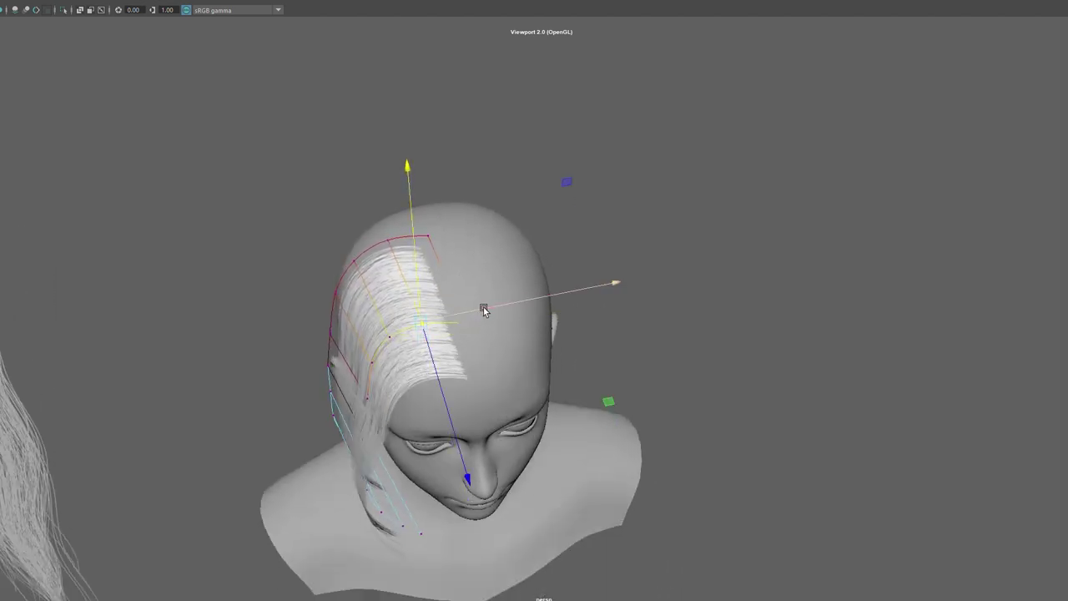
{"action": "left_click_drag", "start_coordinate": [483, 308], "coordinate": [479, 310]}
{"action": "left_click_drag", "start_coordinate": [607, 372], "coordinate": [580, 329], "text": "alt"}
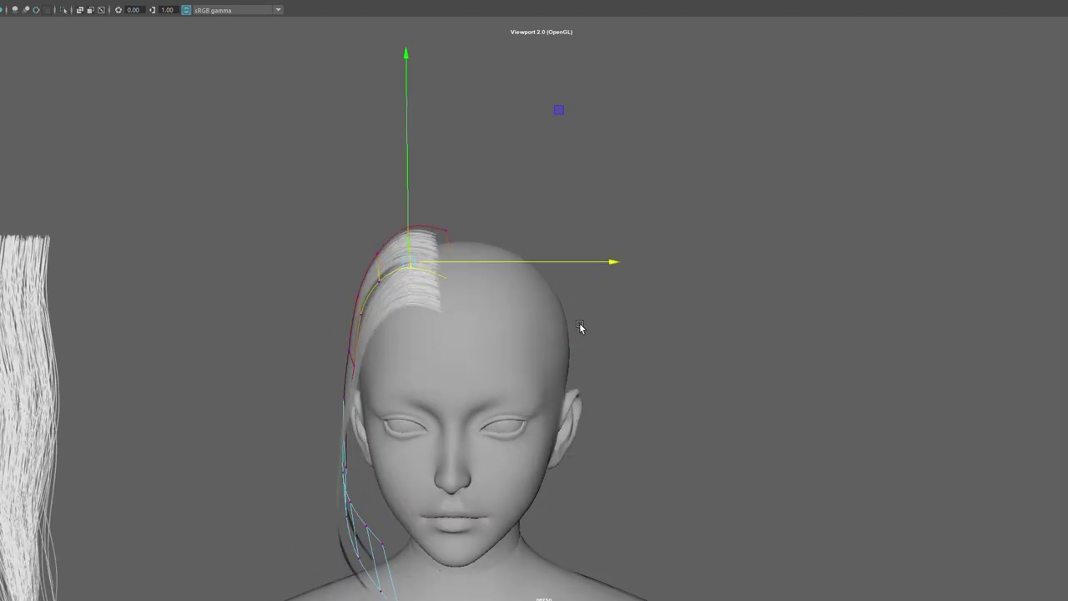
{"action": "mouse_move", "coordinate": [584, 345]}
{"action": "middle_mouse_down", "text": "alt"}
{"action": "mouse_move", "coordinate": [574, 332]}
{"action": "mouse_move", "coordinate": [567, 339]}
{"action": "middle_mouse_up", "text": "alt"}
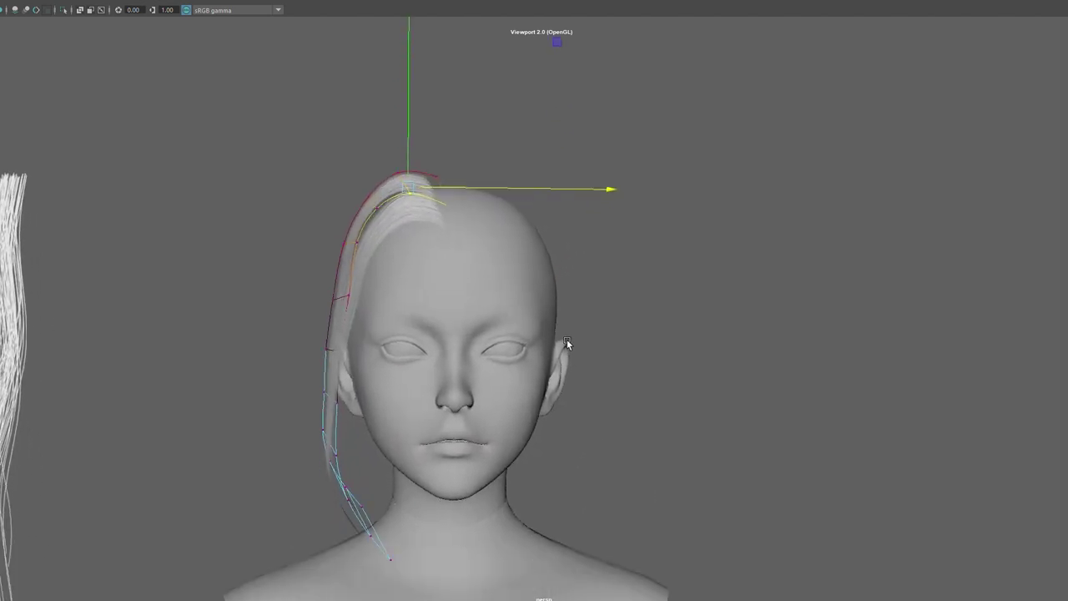
{"action": "scroll", "coordinate": [511, 378], "scroll_direction": "down", "scroll_amount": 2}
{"action": "left_click_drag", "start_coordinate": [511, 378], "coordinate": [502, 345], "text": "alt"}
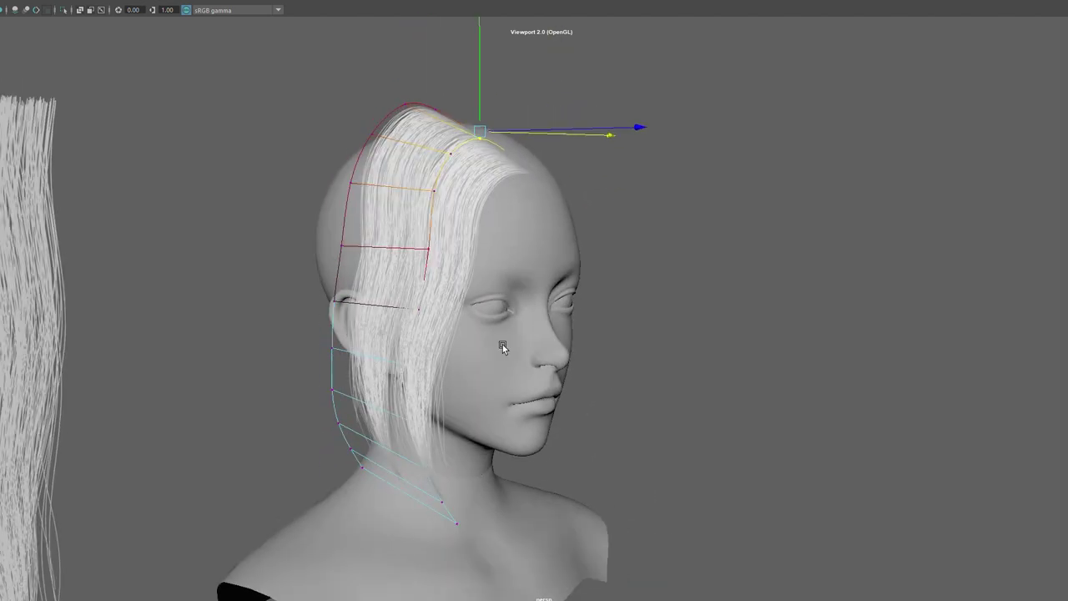
{"action": "scroll", "coordinate": [503, 345], "scroll_direction": "up", "scroll_amount": 2}
{"action": "mouse_move", "coordinate": [433, 193]}
{"action": "left_mouse_down", "text": "alt"}
{"action": "mouse_move", "coordinate": [666, 250]}
{"action": "mouse_move", "coordinate": [616, 241]}
{"action": "left_mouse_up", "text": "alt"}
- Move a guide point so the card drapes over the ear toward the jawline
{"action": "key", "text": "e"}
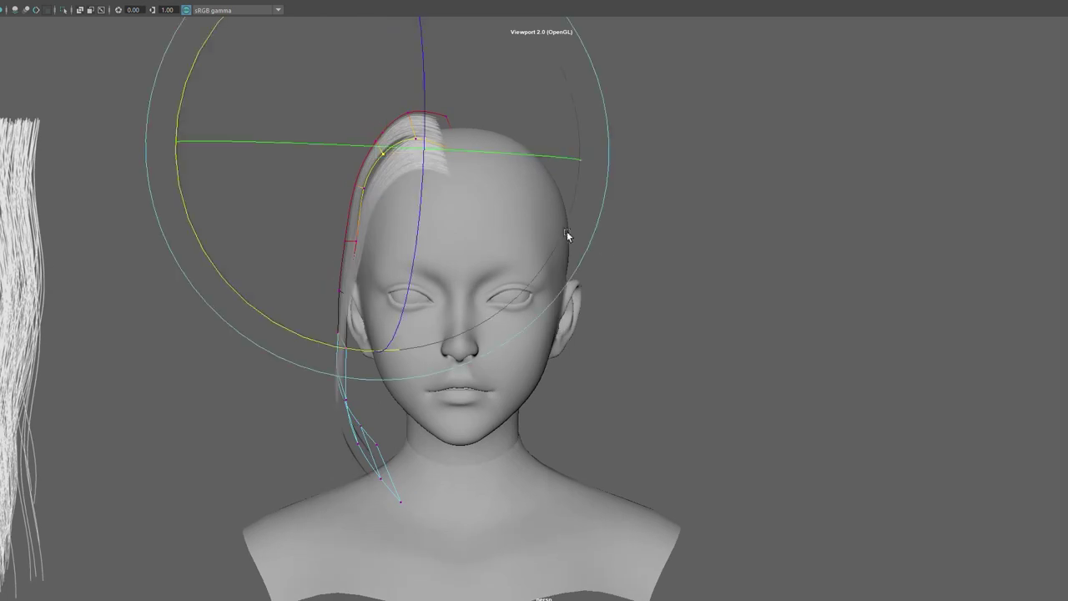
{"action": "key", "text": "w"}
{"action": "left_click_drag", "start_coordinate": [391, 131], "coordinate": [386, 154], "text": "alt"}
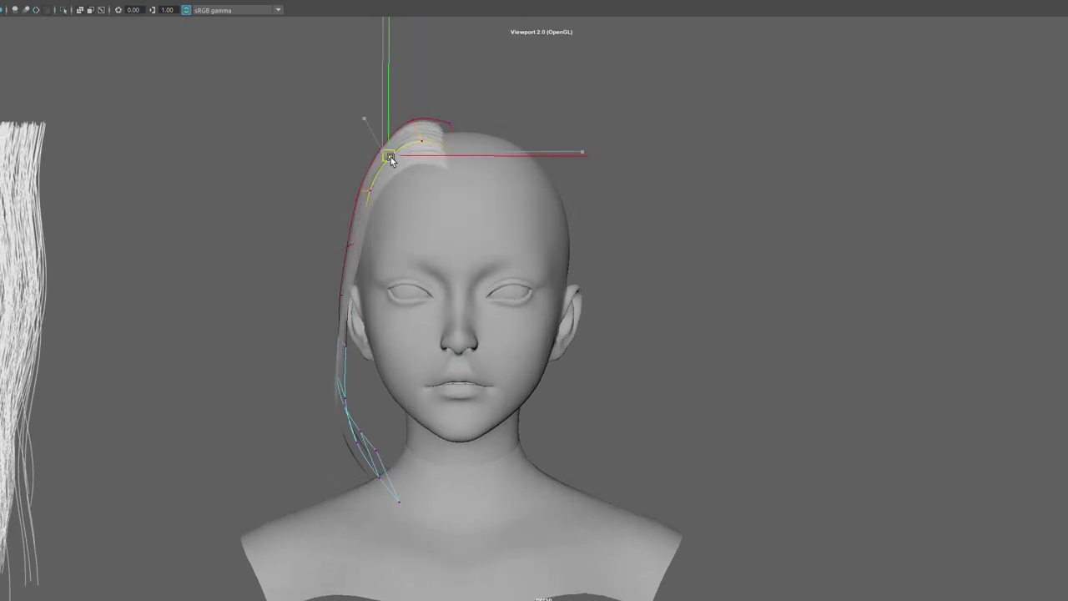
{"action": "left_click", "coordinate": [407, 237]}
{"action": "left_click_drag", "start_coordinate": [407, 237], "coordinate": [489, 245], "text": "alt"}
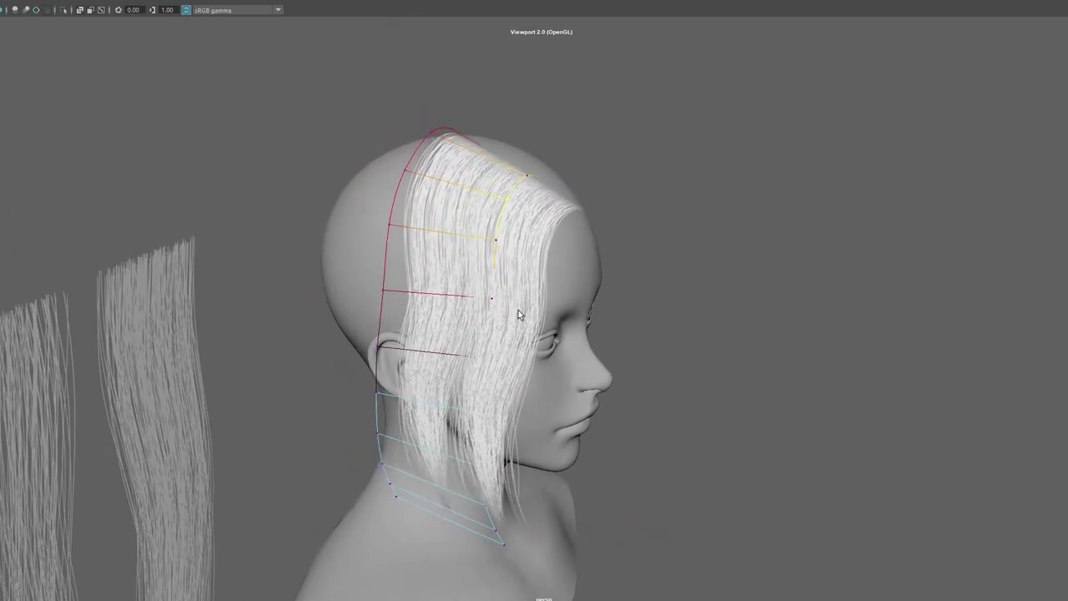
{"action": "left_click_drag", "start_coordinate": [471, 414], "coordinate": [340, 377], "text": "alt"}
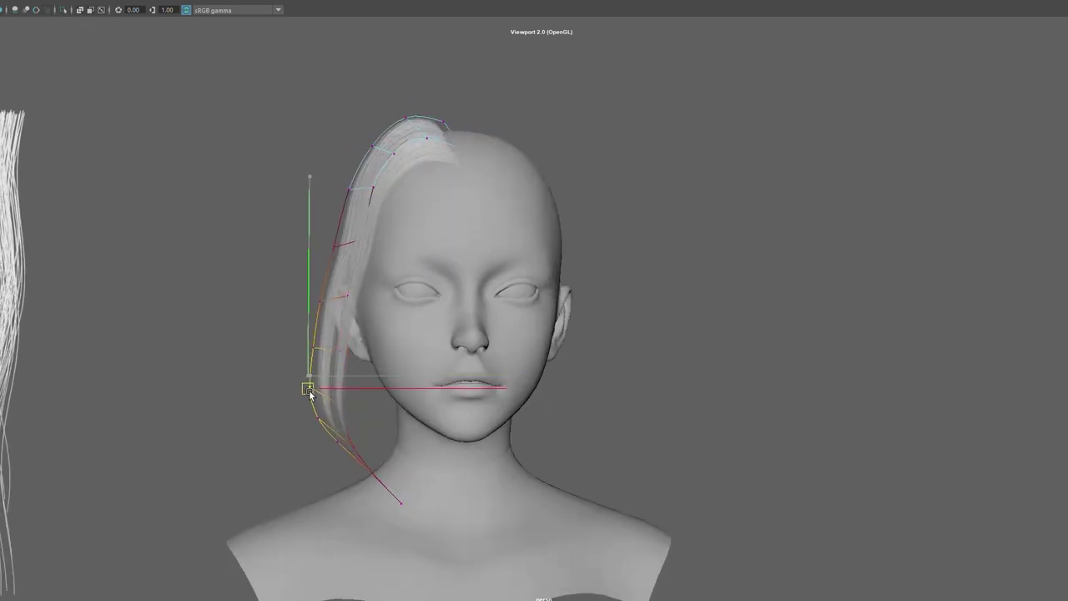
{"action": "mouse_move", "coordinate": [375, 434]}
{"action": "left_mouse_down", "text": "alt"}
{"action": "mouse_move", "coordinate": [442, 440]}
{"action": "mouse_move", "coordinate": [452, 460]}
{"action": "mouse_move", "coordinate": [706, 441]}
{"action": "mouse_move", "coordinate": [563, 436]}
{"action": "mouse_move", "coordinate": [511, 420]}
{"action": "mouse_move", "coordinate": [687, 381]}
{"action": "left_mouse_up", "text": "alt"}
{"action": "left_click", "coordinate": [442, 466]}
{"action": "right_click_drag", "start_coordinate": [699, 333], "coordinate": [756, 322]}
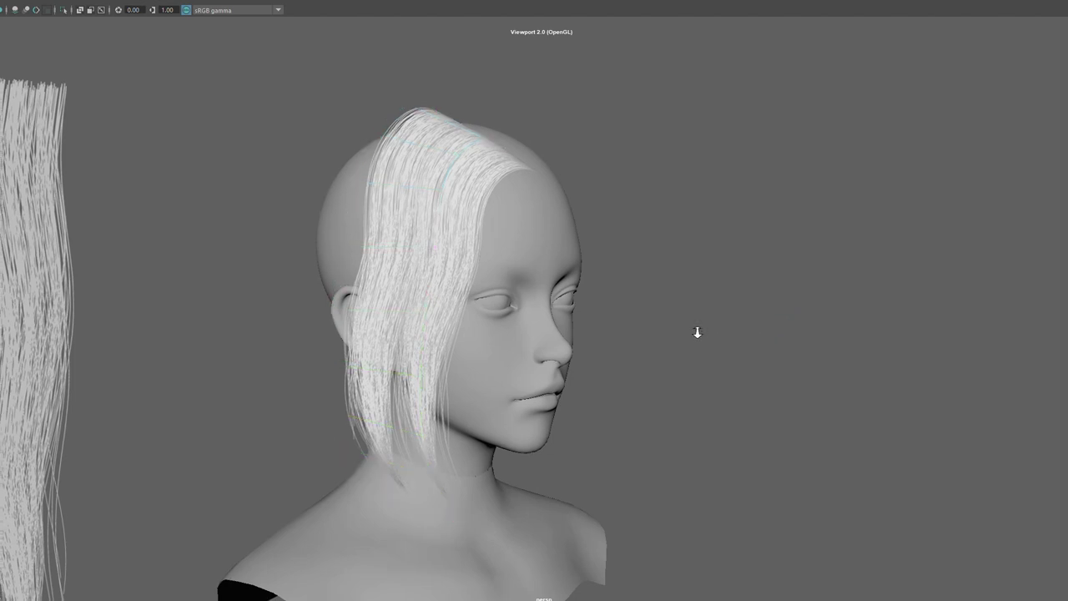
{"action": "mouse_move", "coordinate": [698, 332]}
{"action": "left_mouse_down", "text": "alt"}
{"action": "mouse_move", "coordinate": [518, 267]}
{"action": "mouse_move", "coordinate": [289, 258]}
{"action": "mouse_move", "coordinate": [384, 256]}
{"action": "left_mouse_up", "text": "alt"}
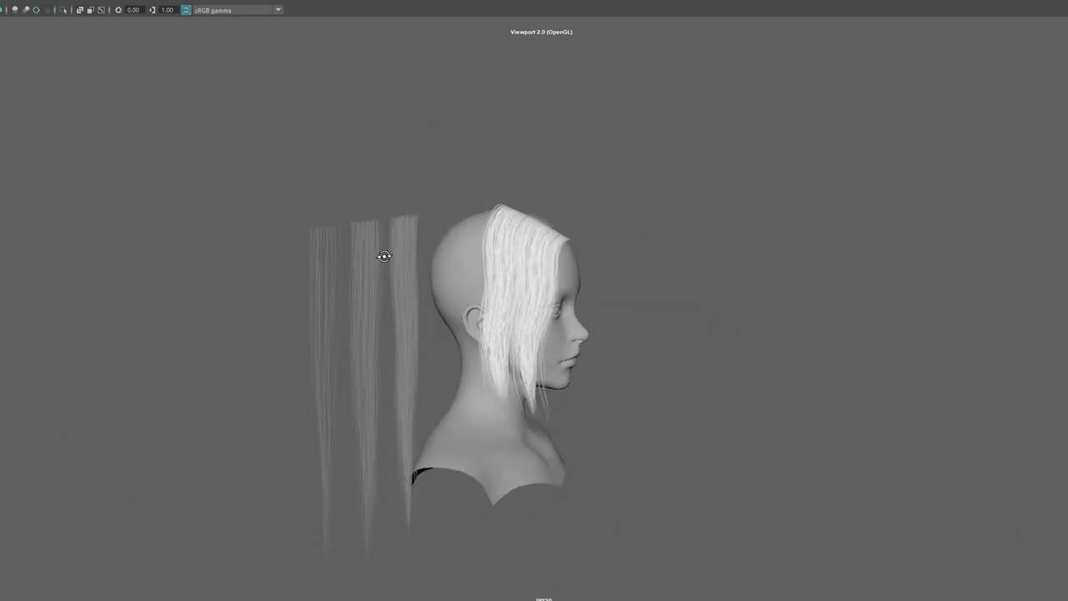
- Duplicate the hair card and move the copy toward the back of the head
{"action": "right_click_drag", "start_coordinate": [384, 256], "coordinate": [706, 389], "text": "alt"}
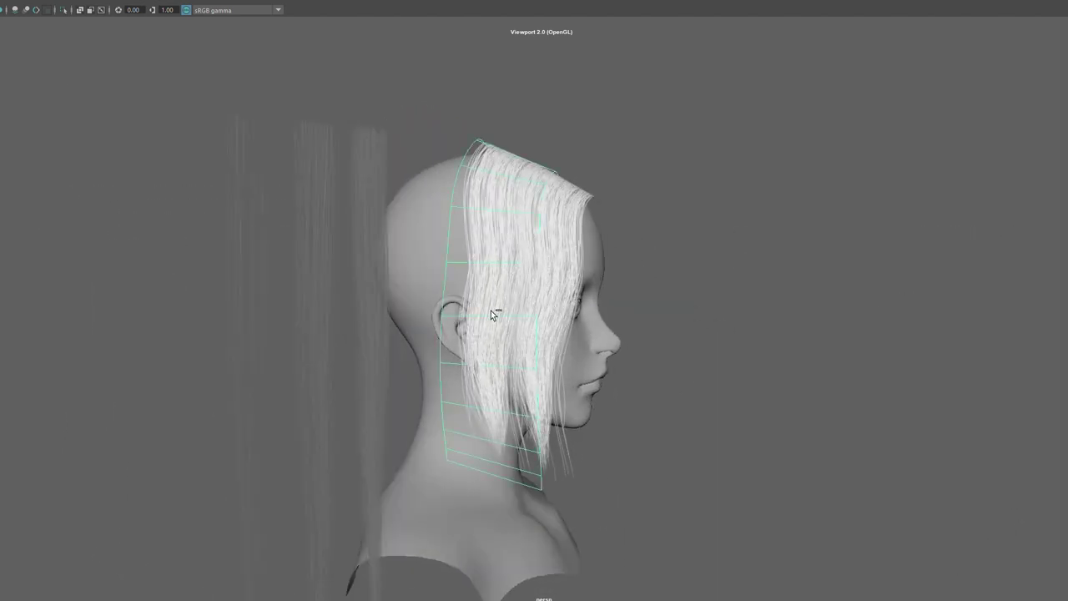
{"action": "key", "text": "w"}
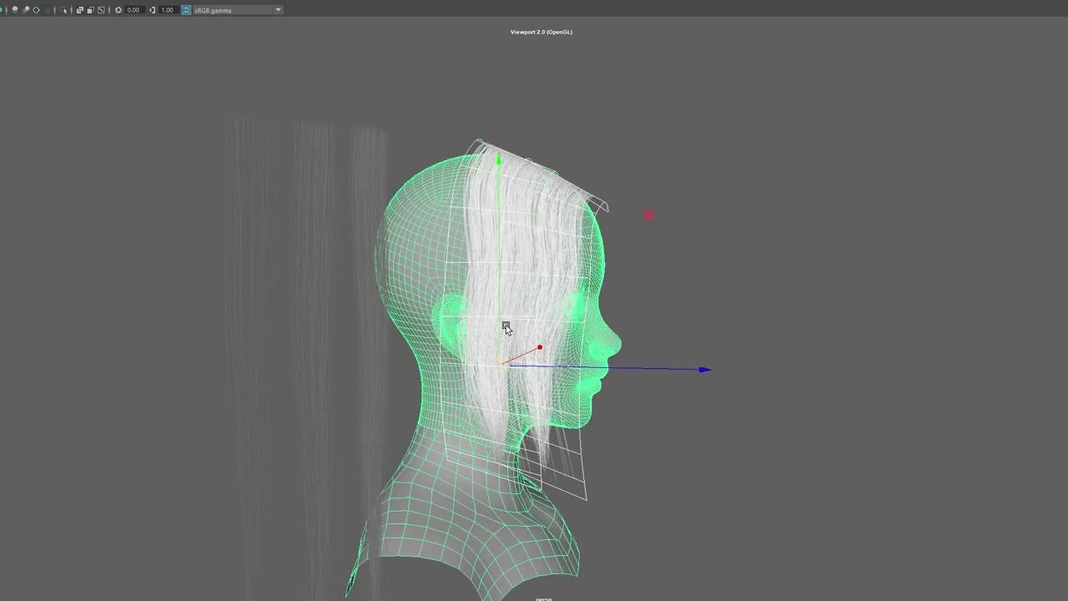
{"action": "left_click_drag", "start_coordinate": [537, 315], "coordinate": [493, 316]}
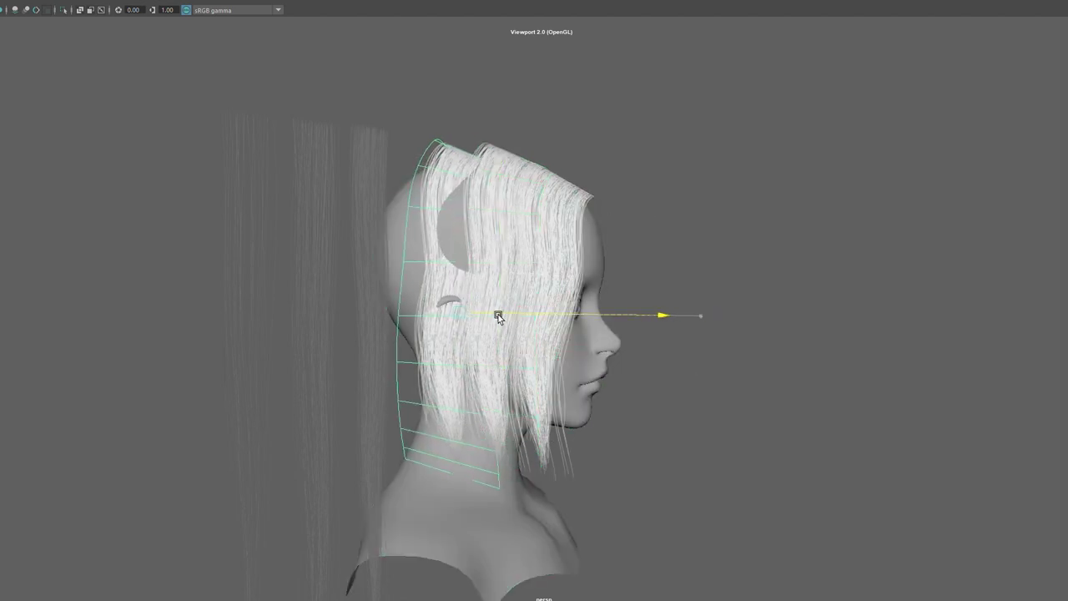
- Select the rear card's top control points and pull them down onto the scalp
{"action": "right_click_drag", "start_coordinate": [687, 267], "coordinate": [513, 181]}
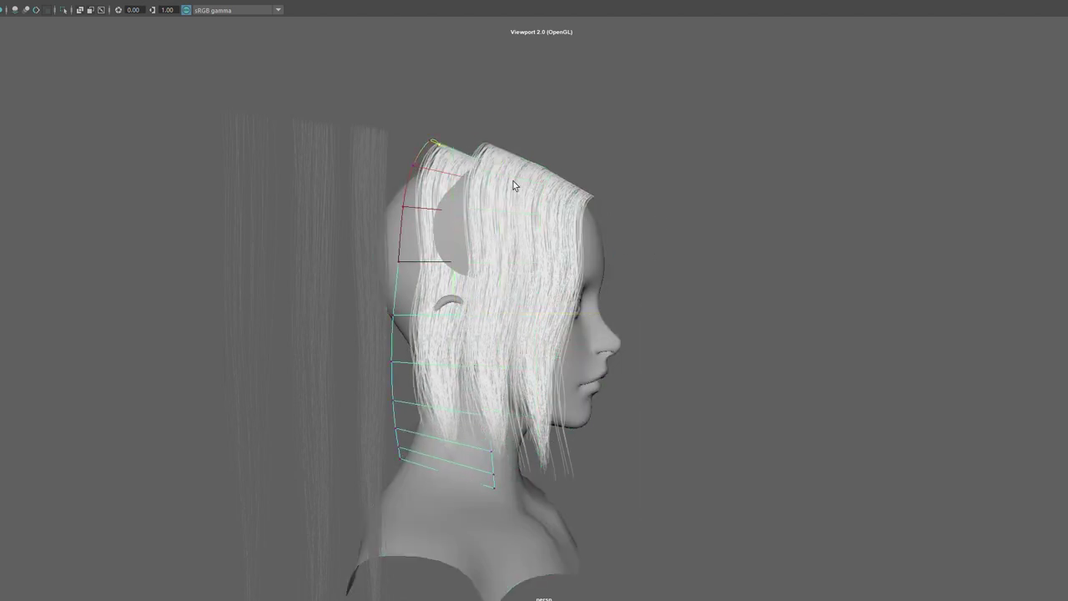
{"action": "mouse_move", "coordinate": [392, 125]}
{"action": "left_mouse_down"}
{"action": "mouse_move", "coordinate": [513, 182]}
{"action": "mouse_move", "coordinate": [519, 136]}
{"action": "left_mouse_up"}
{"action": "left_click", "coordinate": [442, 136]}
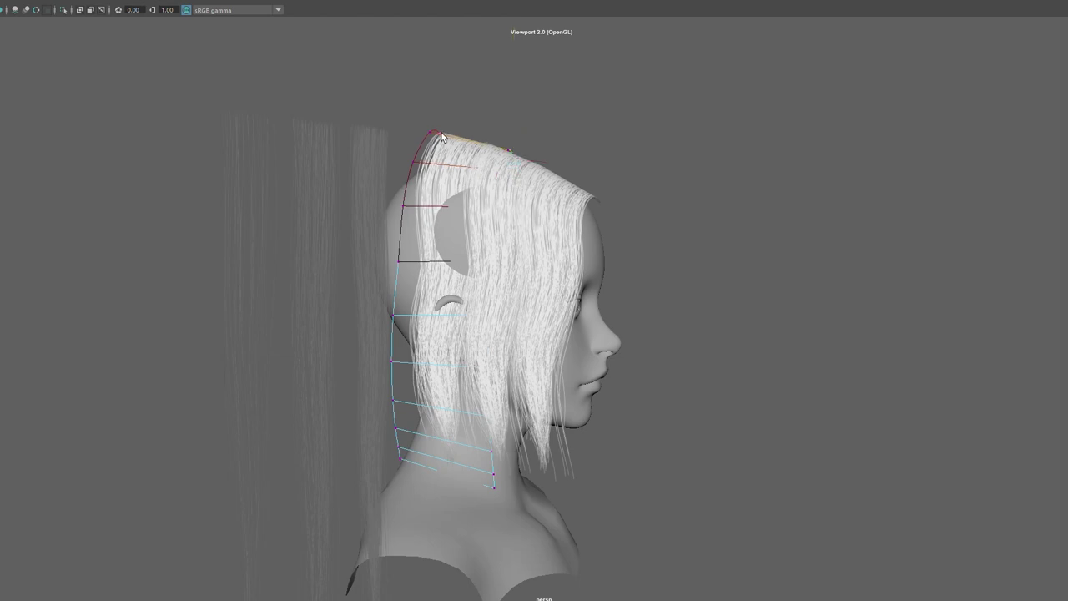
{"action": "left_click_drag", "start_coordinate": [430, 119], "coordinate": [430, 144]}
{"action": "left_click", "coordinate": [468, 201]}
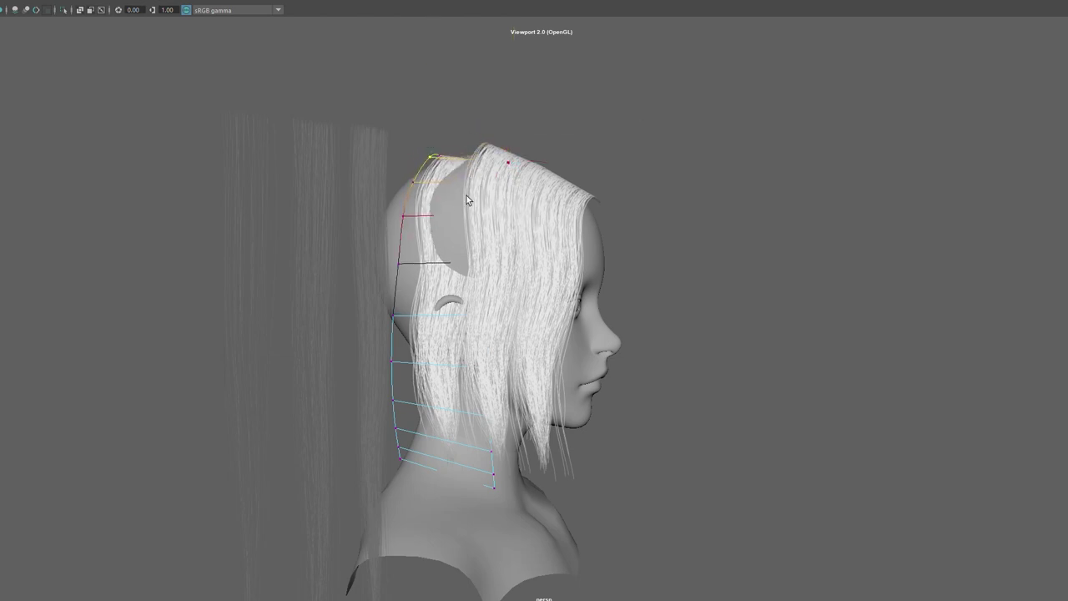
- From the rear view, shift and lower the card's top corner points along the crown
{"action": "mouse_move", "coordinate": [529, 222]}
{"action": "left_mouse_down", "text": "alt"}
{"action": "mouse_move", "coordinate": [660, 209]}
{"action": "mouse_move", "coordinate": [666, 186]}
{"action": "left_mouse_up", "text": "alt"}
{"action": "left_click", "coordinate": [664, 206]}
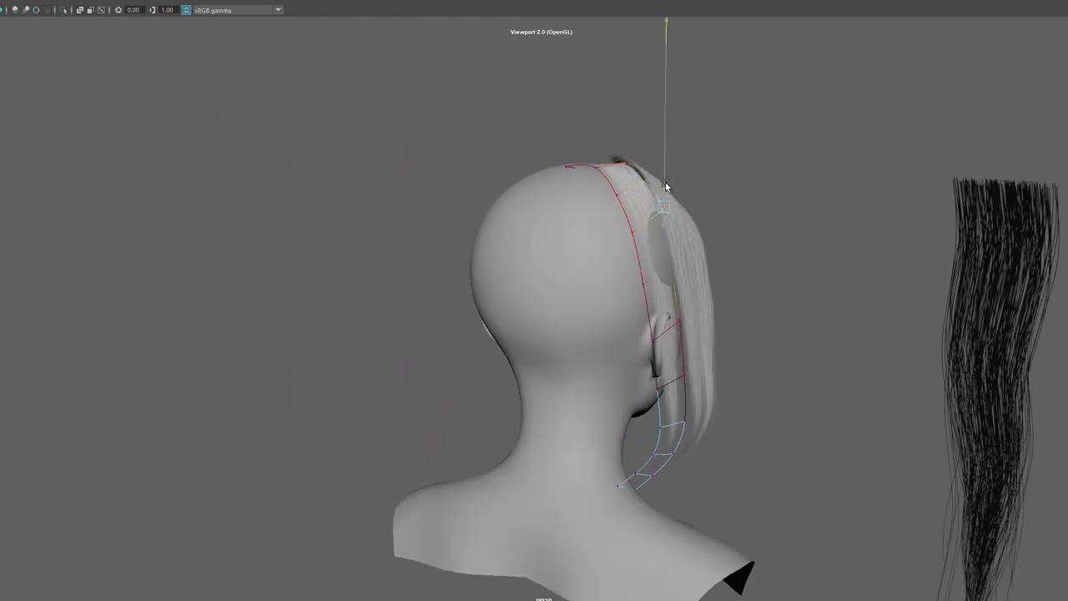
{"action": "left_click", "coordinate": [672, 261]}
{"action": "mouse_move", "coordinate": [660, 254]}
{"action": "left_mouse_down"}
{"action": "mouse_move", "coordinate": [701, 267]}
{"action": "mouse_move", "coordinate": [627, 303]}
{"action": "mouse_move", "coordinate": [730, 324]}
{"action": "mouse_move", "coordinate": [748, 225]}
{"action": "left_mouse_up"}
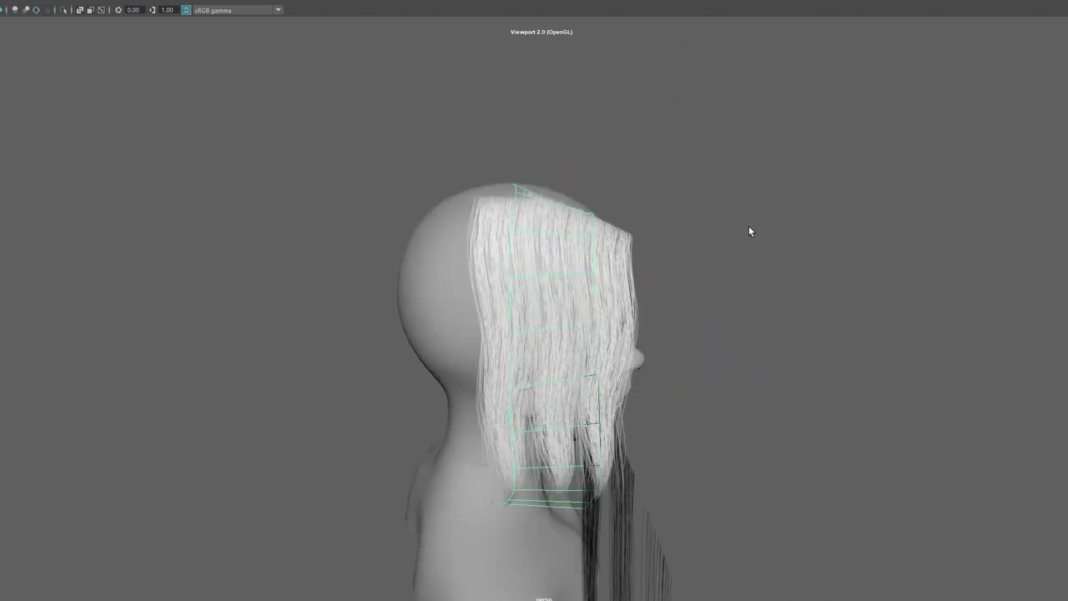
{"action": "left_click", "coordinate": [512, 154]}
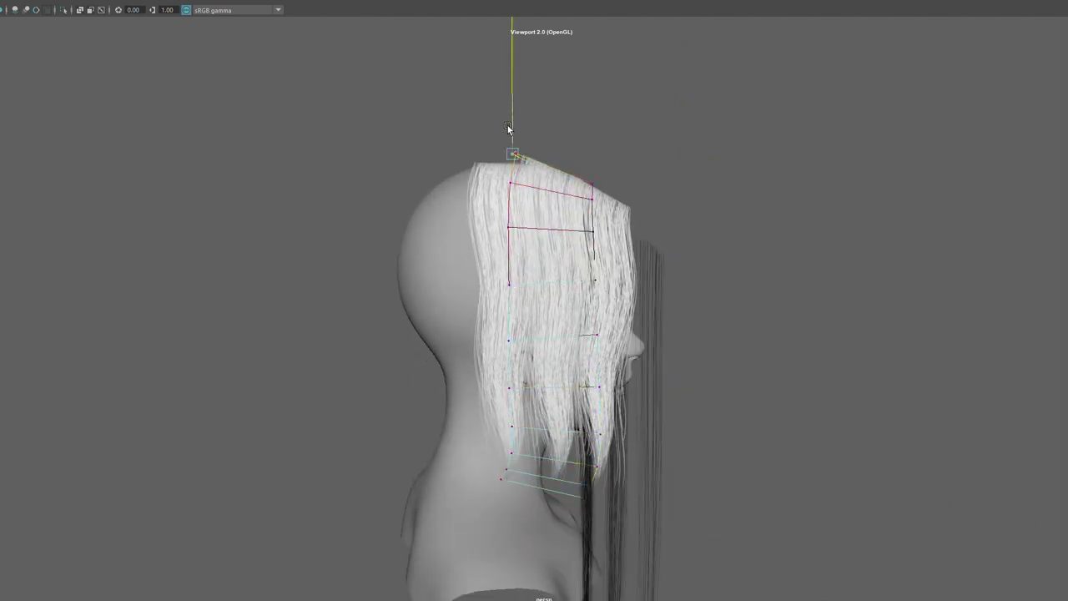
{"action": "mouse_move", "coordinate": [508, 128]}
{"action": "left_mouse_down"}
{"action": "mouse_move", "coordinate": [601, 168]}
{"action": "mouse_move", "coordinate": [594, 153]}
{"action": "left_mouse_up"}
{"action": "left_click", "coordinate": [589, 189]}
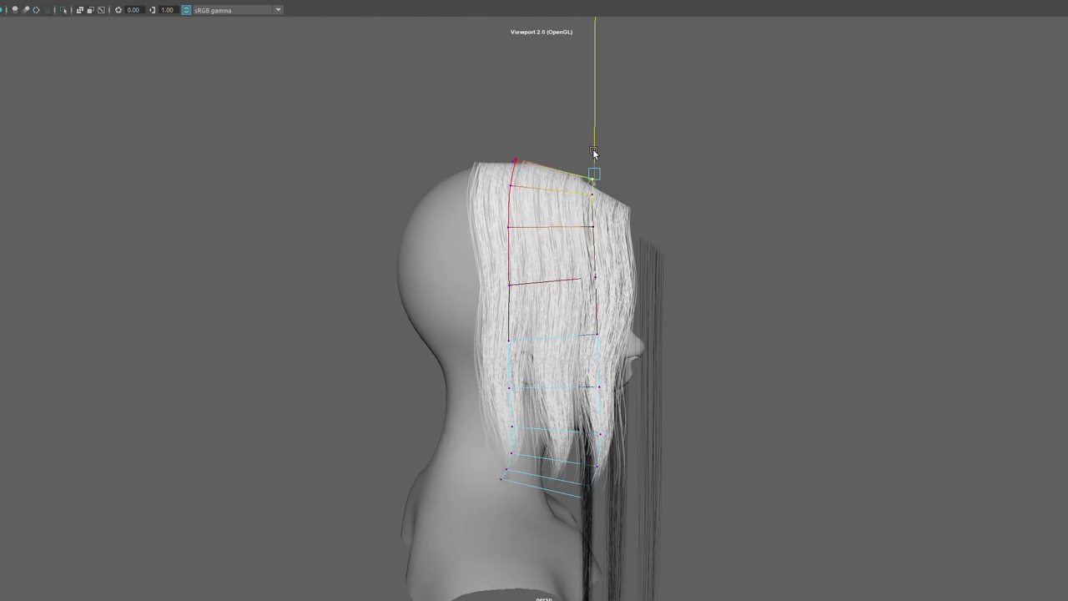
{"action": "mouse_move", "coordinate": [708, 172]}
{"action": "left_mouse_down", "text": "alt"}
{"action": "mouse_move", "coordinate": [644, 172]}
{"action": "mouse_move", "coordinate": [620, 189]}
{"action": "mouse_move", "coordinate": [643, 309]}
{"action": "mouse_move", "coordinate": [692, 392]}
{"action": "mouse_move", "coordinate": [619, 449]}
{"action": "left_mouse_up", "text": "alt"}
- Adjust the upper card's front top control point toward the centre parting
{"action": "right_click_drag", "start_coordinate": [453, 422], "coordinate": [444, 430]}
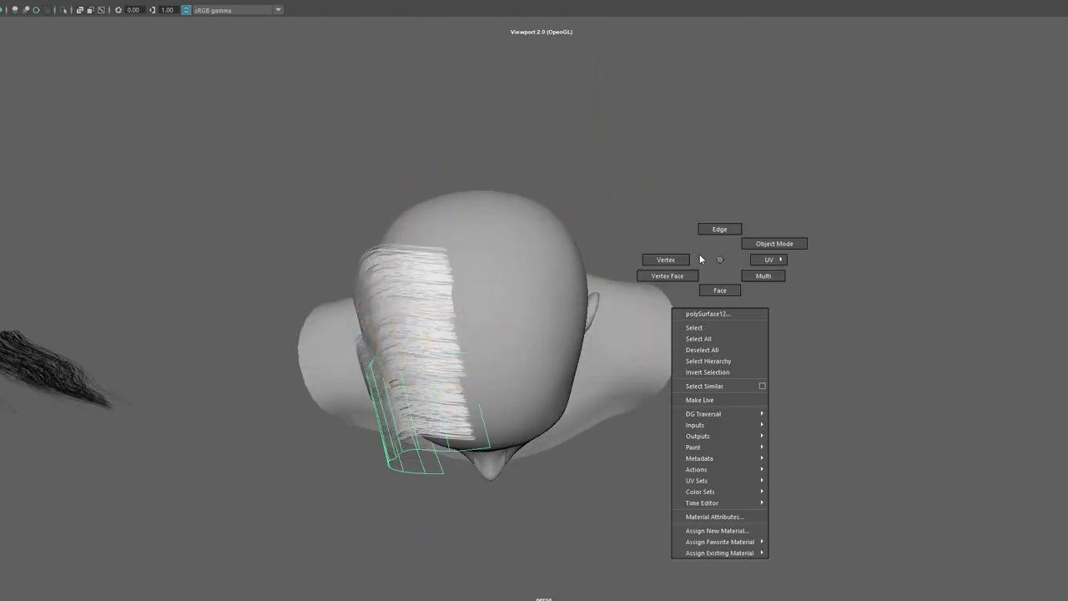
{"action": "left_click", "coordinate": [467, 299]}
{"action": "right_click_drag", "start_coordinate": [714, 180], "coordinate": [656, 176]}
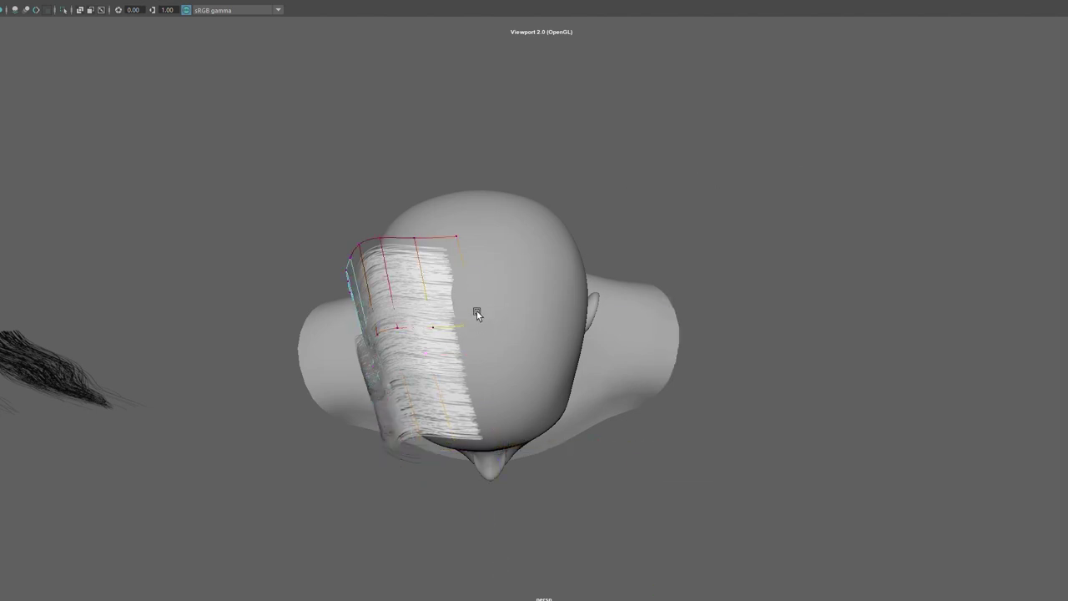
{"action": "mouse_move", "coordinate": [477, 298]}
{"action": "left_mouse_down"}
{"action": "mouse_move", "coordinate": [534, 315]}
{"action": "mouse_move", "coordinate": [556, 279]}
{"action": "mouse_move", "coordinate": [532, 267]}
{"action": "mouse_move", "coordinate": [634, 279]}
{"action": "mouse_move", "coordinate": [697, 300]}
{"action": "left_mouse_up"}
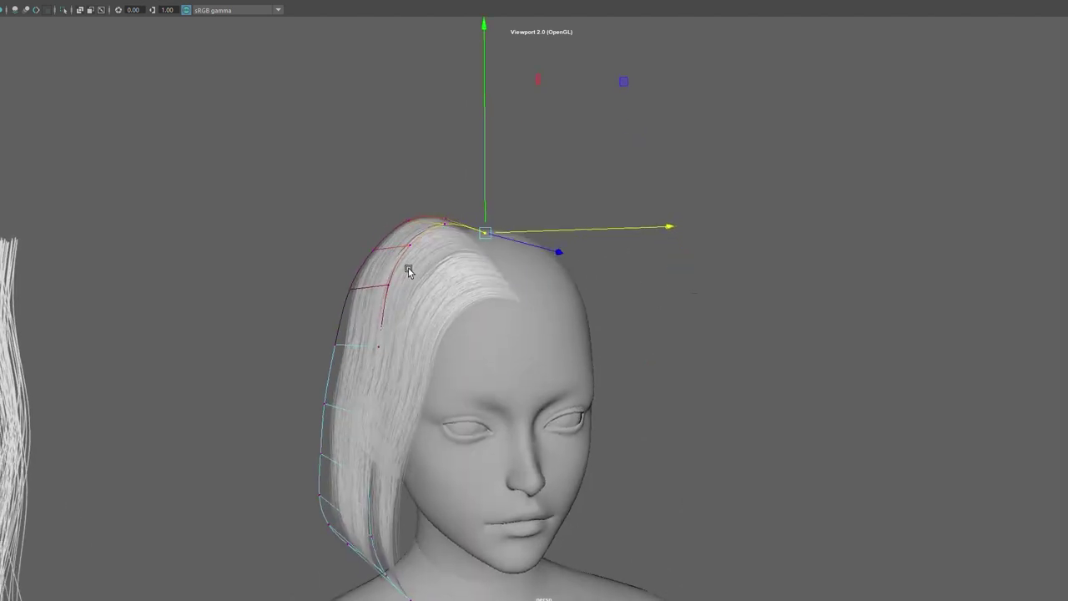
{"action": "left_click_drag", "start_coordinate": [409, 268], "coordinate": [410, 267], "text": "alt"}
{"action": "left_click", "coordinate": [378, 259]}
{"action": "left_click_drag", "start_coordinate": [529, 300], "coordinate": [433, 286], "text": "alt"}
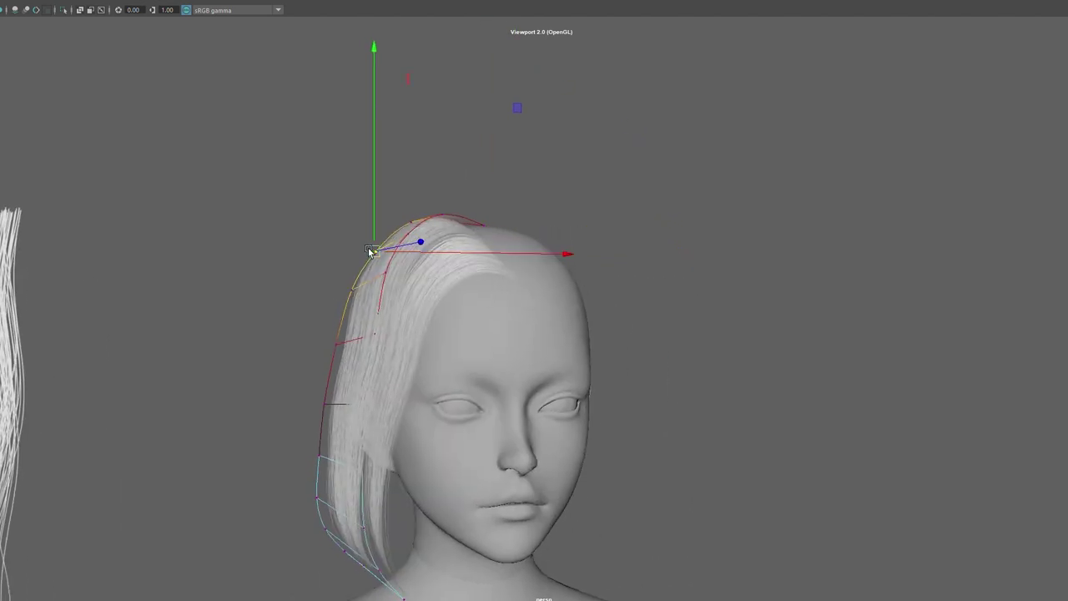
{"action": "left_click", "coordinate": [427, 216]}
- Return to whole-card selection and orbit over and around the head to review
{"action": "key", "text": "F8"}
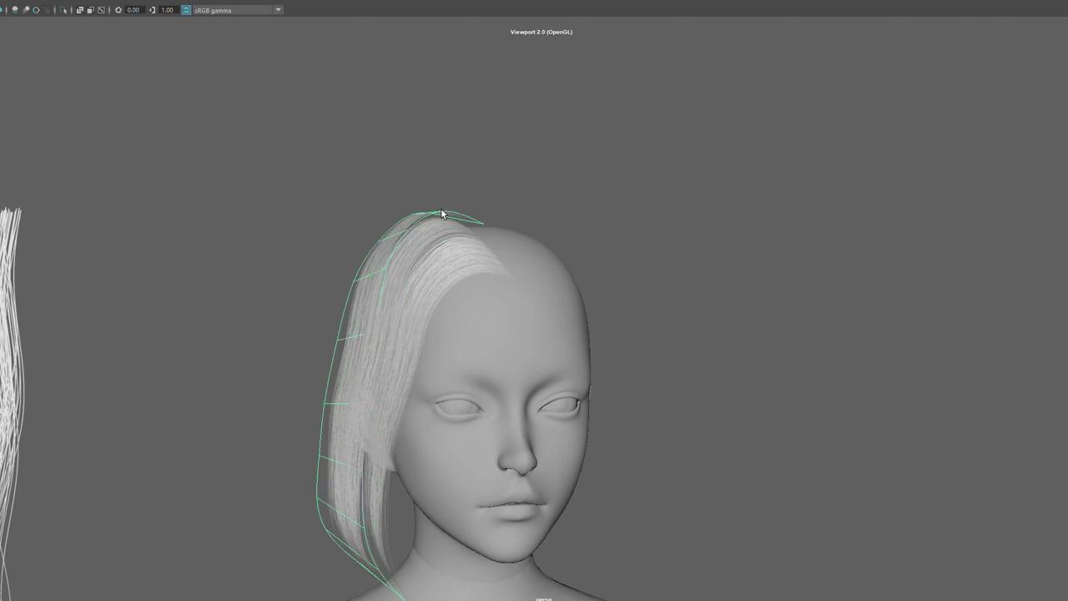
{"action": "right_click_drag", "start_coordinate": [441, 208], "coordinate": [457, 185]}
{"action": "left_click", "coordinate": [443, 195]}
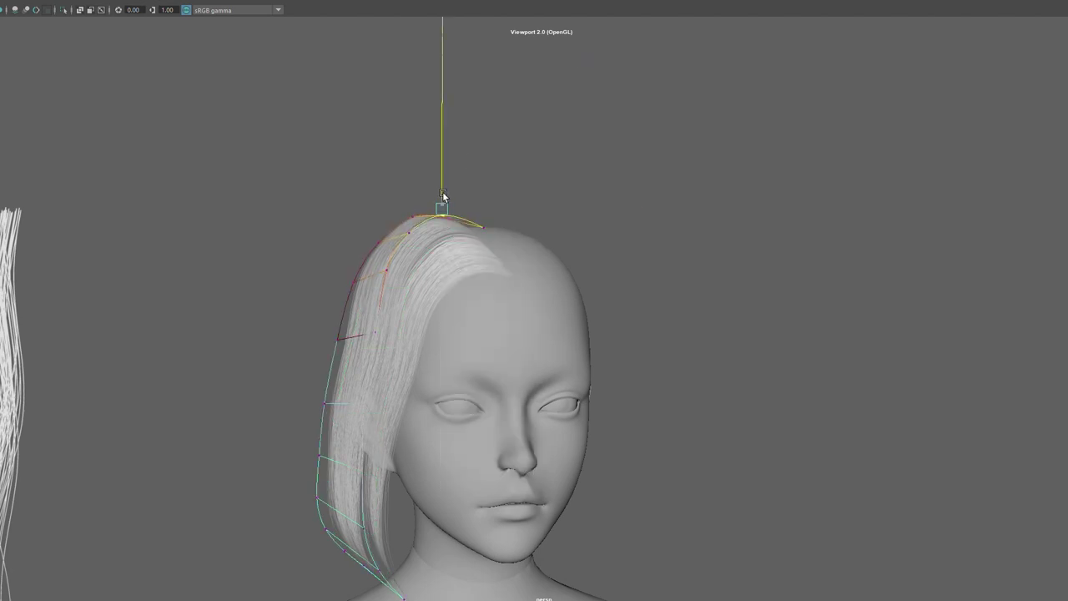
{"action": "mouse_move", "coordinate": [443, 197]}
{"action": "left_mouse_down", "text": "alt"}
{"action": "mouse_move", "coordinate": [546, 255]}
{"action": "mouse_move", "coordinate": [468, 260]}
{"action": "left_mouse_up", "text": "alt"}
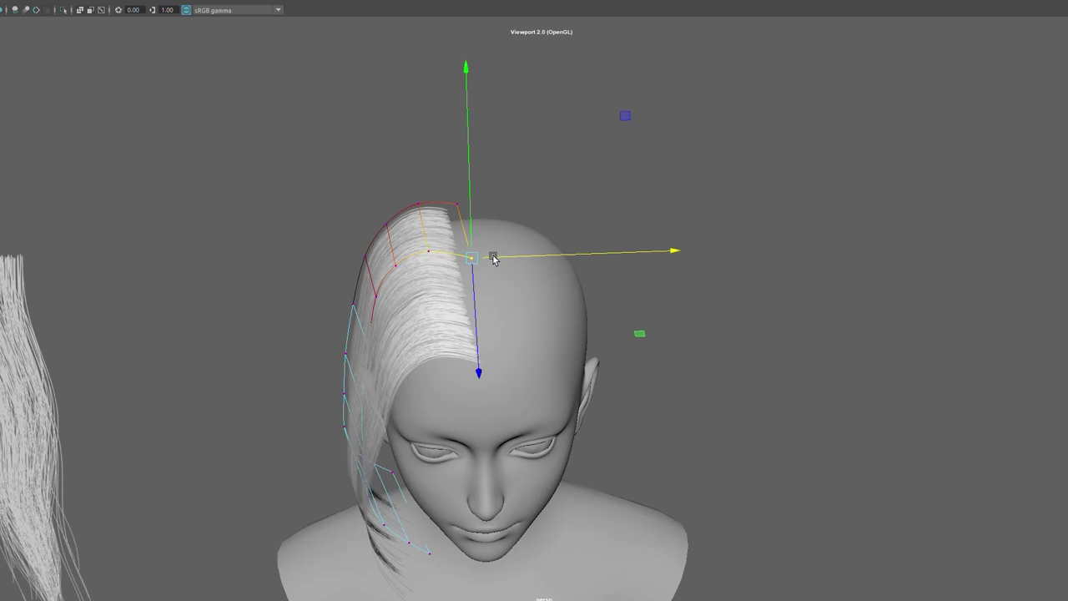
{"action": "mouse_move", "coordinate": [563, 338]}
{"action": "left_mouse_down", "text": "alt"}
{"action": "mouse_move", "coordinate": [649, 330]}
{"action": "mouse_move", "coordinate": [552, 301]}
{"action": "mouse_move", "coordinate": [659, 316]}
{"action": "left_mouse_up", "text": "alt"}
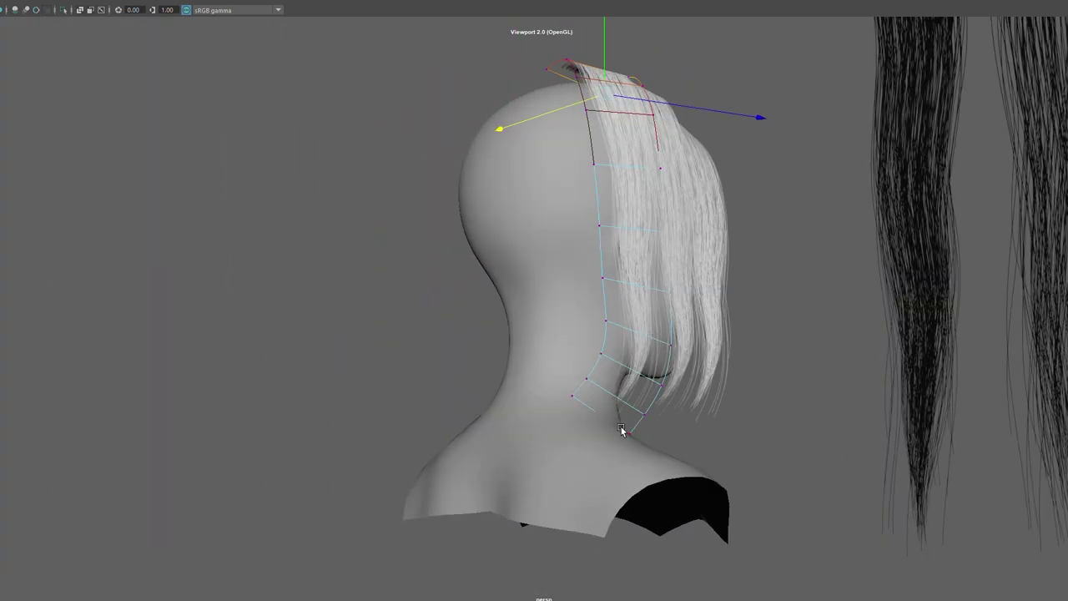
- Drag the rear card's bottom control point down so it bends along the neck
{"action": "mouse_move", "coordinate": [622, 430]}
{"action": "left_mouse_down", "text": "alt"}
{"action": "mouse_move", "coordinate": [546, 437]}
{"action": "mouse_move", "coordinate": [573, 451]}
{"action": "mouse_move", "coordinate": [570, 462]}
{"action": "left_mouse_up", "text": "alt"}
{"action": "left_click", "coordinate": [546, 434]}
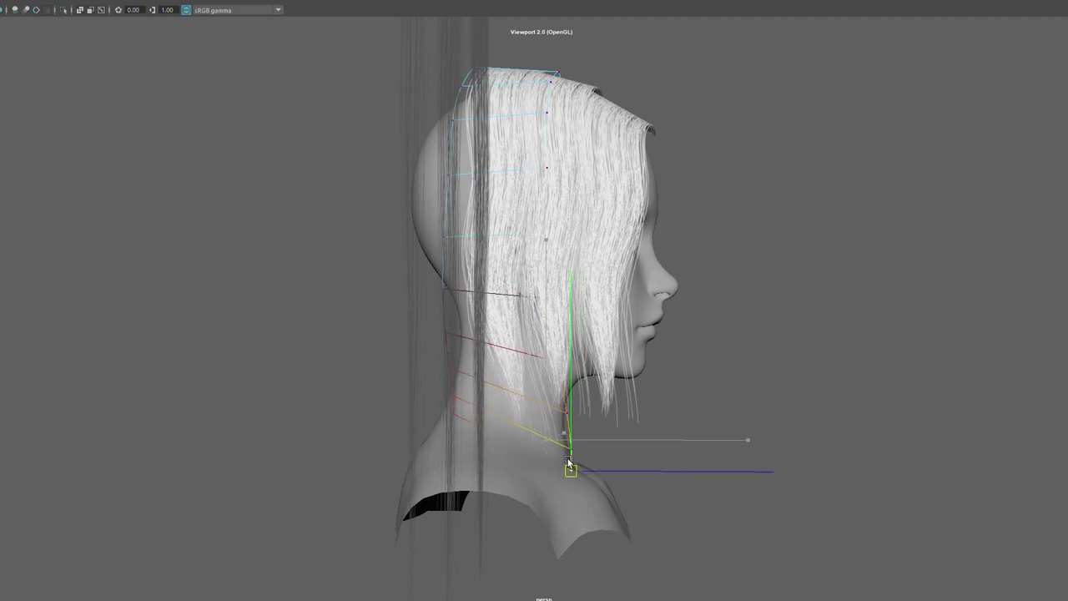
{"action": "left_click_drag", "start_coordinate": [608, 429], "coordinate": [559, 434], "text": "alt"}
- Return to object mode, orbit to the front, and show the hair curve's control points
{"action": "left_click", "coordinate": [375, 303]}
{"action": "mouse_move", "coordinate": [375, 303]}
{"action": "left_mouse_down", "text": "alt"}
{"action": "mouse_move", "coordinate": [595, 314]}
{"action": "mouse_move", "coordinate": [625, 225]}
{"action": "left_mouse_up", "text": "alt"}
{"action": "right_click_drag", "start_coordinate": [656, 215], "coordinate": [727, 180]}
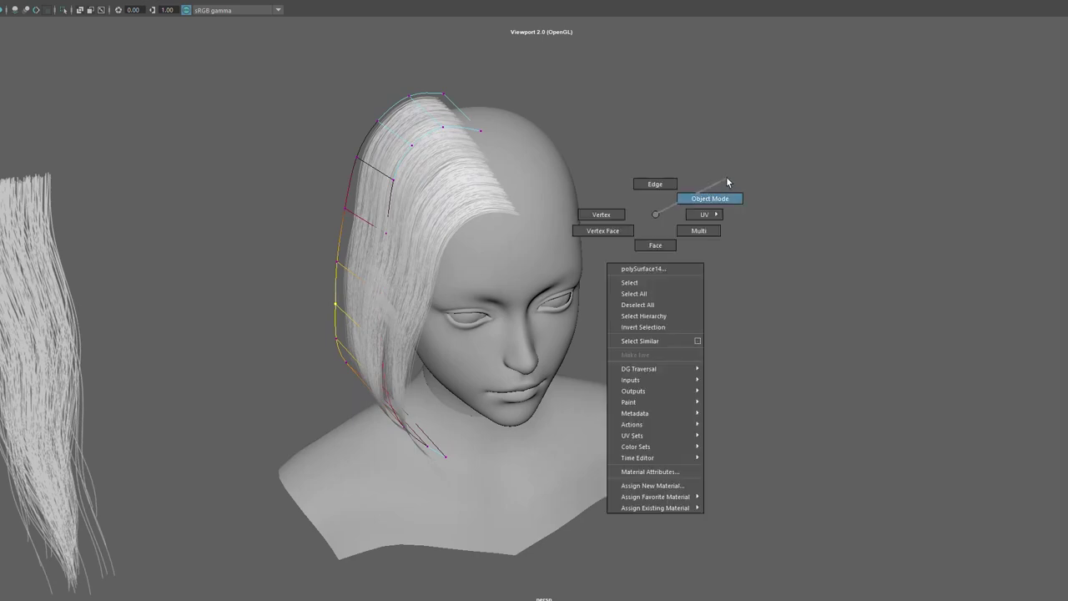
{"action": "scroll", "coordinate": [569, 185], "scroll_direction": "down", "scroll_amount": 3}
{"action": "mouse_move", "coordinate": [569, 184]}
{"action": "left_mouse_down", "text": "alt"}
{"action": "mouse_move", "coordinate": [544, 148]}
{"action": "mouse_move", "coordinate": [539, 162]}
{"action": "mouse_move", "coordinate": [573, 239]}
{"action": "mouse_move", "coordinate": [487, 172]}
{"action": "left_mouse_up", "text": "alt"}
{"action": "scroll", "coordinate": [649, 322], "scroll_direction": "up", "scroll_amount": 3}
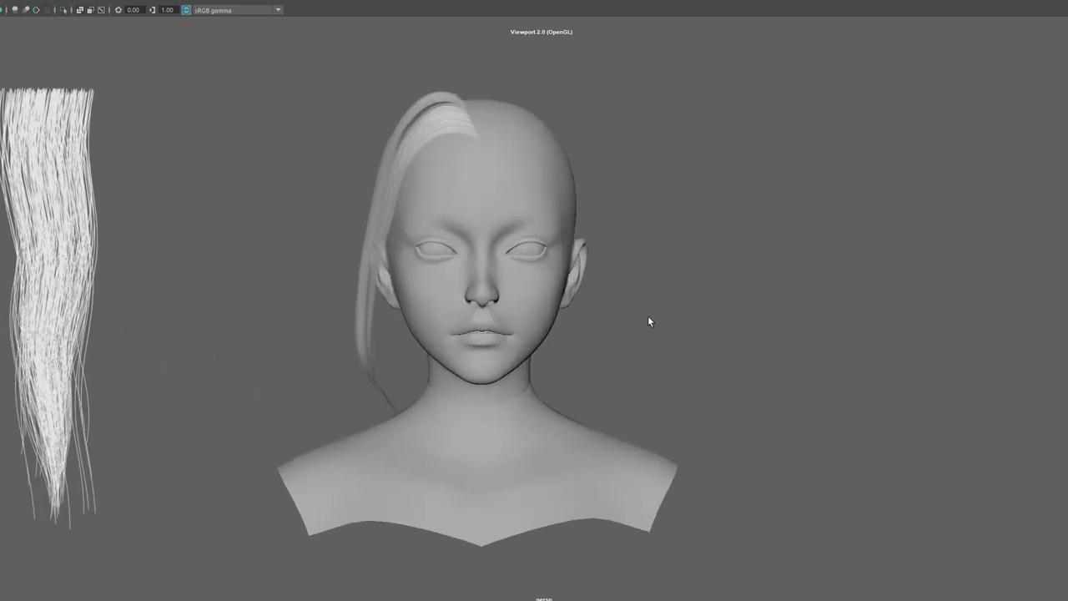
{"action": "scroll", "coordinate": [535, 223], "scroll_direction": "up", "scroll_amount": 1}
{"action": "right_click_drag", "start_coordinate": [537, 120], "coordinate": [465, 140]}
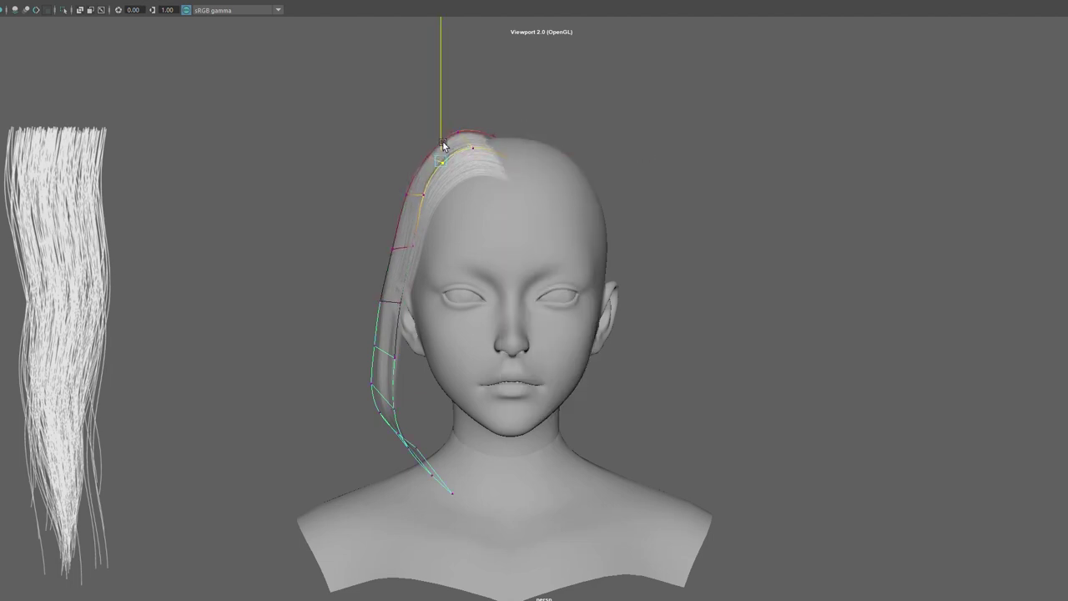
- Move the top end point of the front hair curve, then leave point editing and view from the side
{"action": "left_click", "coordinate": [495, 139]}
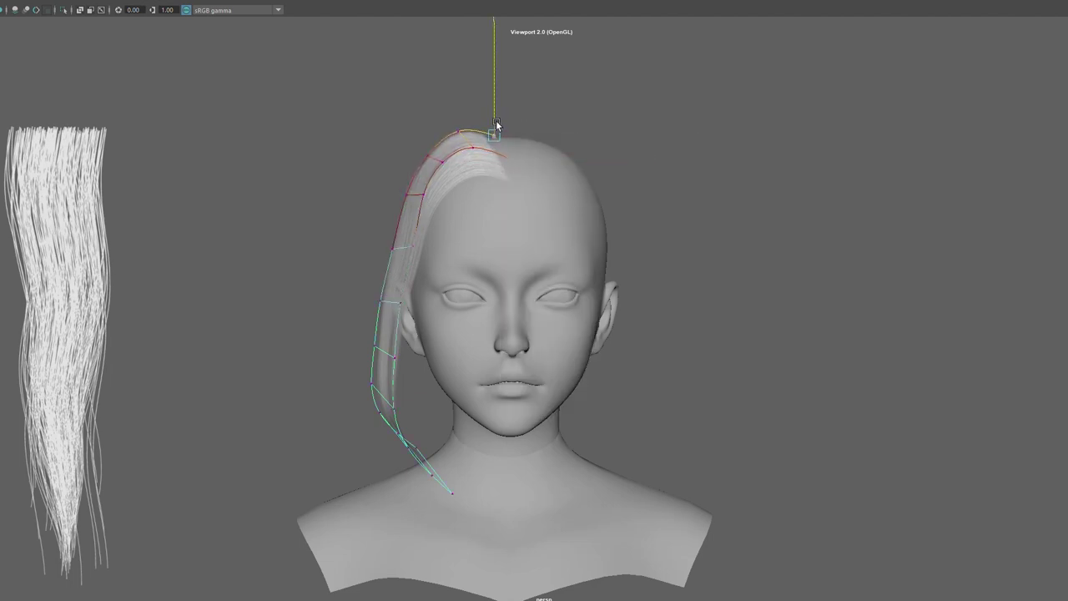
{"action": "right_click_drag", "start_coordinate": [552, 129], "coordinate": [601, 107]}
{"action": "mouse_move", "coordinate": [601, 107]}
{"action": "left_mouse_down", "text": "alt"}
{"action": "mouse_move", "coordinate": [406, 119]}
{"action": "mouse_move", "coordinate": [393, 98]}
{"action": "mouse_move", "coordinate": [410, 86]}
{"action": "mouse_move", "coordinate": [495, 98]}
{"action": "left_mouse_up", "text": "alt"}
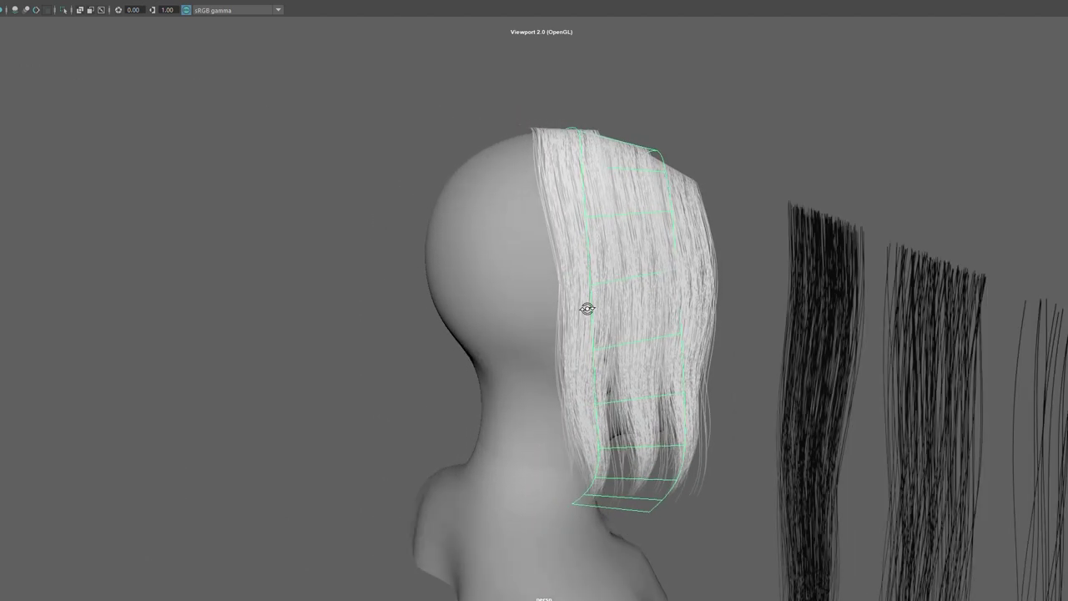
- Rotate the side hair card more upright and move it down and to the left
{"action": "left_click_drag", "start_coordinate": [586, 304], "coordinate": [604, 339], "text": "alt"}
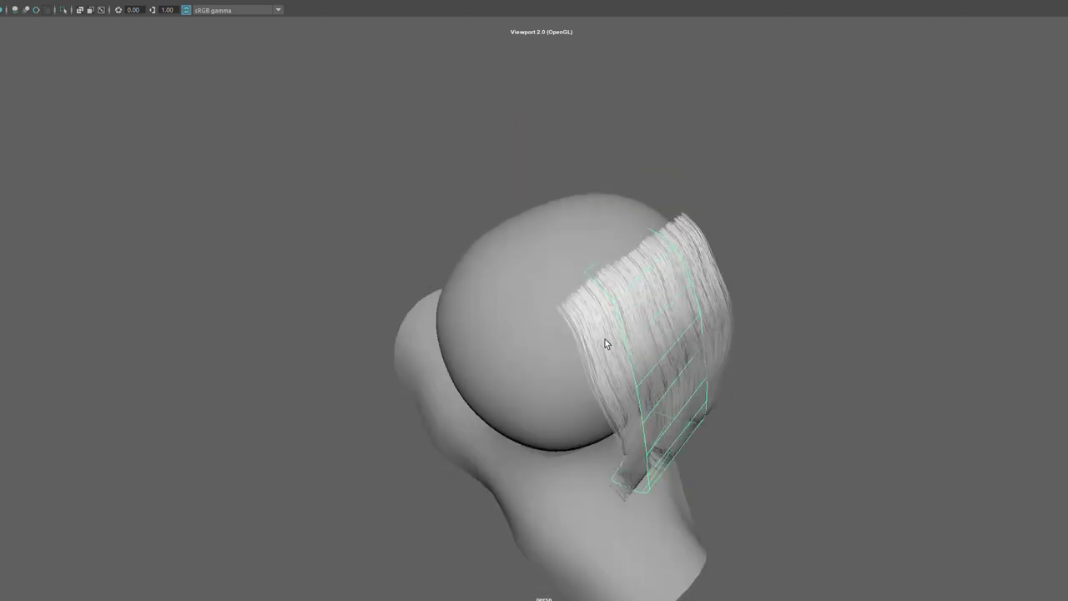
{"action": "key", "text": "e"}
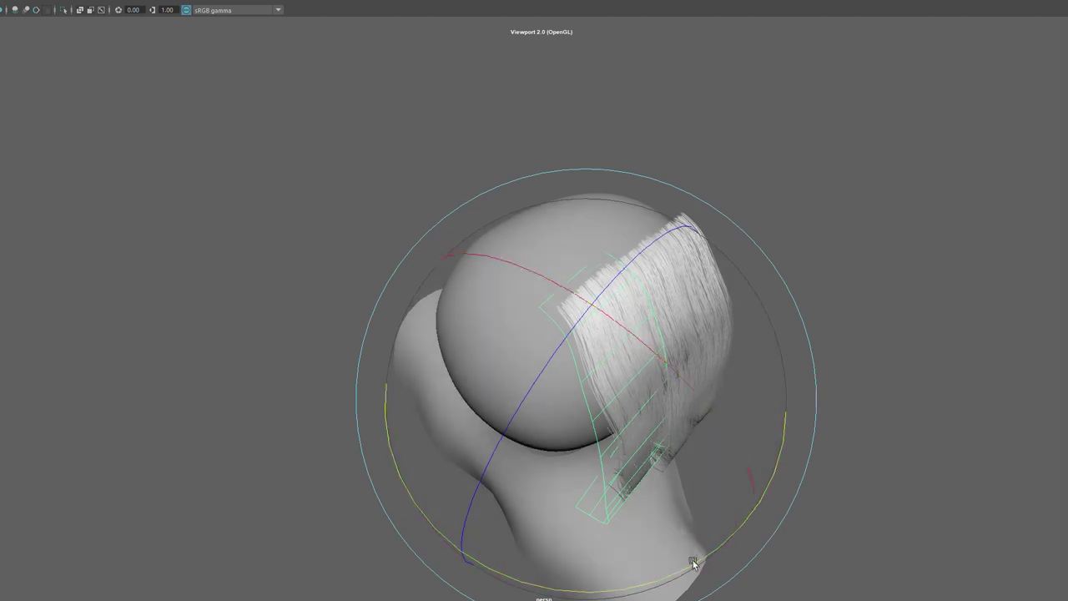
{"action": "left_click_drag", "start_coordinate": [694, 562], "coordinate": [613, 567]}
{"action": "key", "text": "w"}
{"action": "mouse_move", "coordinate": [592, 387]}
{"action": "left_mouse_down"}
{"action": "mouse_move", "coordinate": [559, 409]}
{"action": "mouse_move", "coordinate": [592, 401]}
{"action": "mouse_move", "coordinate": [520, 377]}
{"action": "mouse_move", "coordinate": [320, 377]}
{"action": "left_mouse_up"}
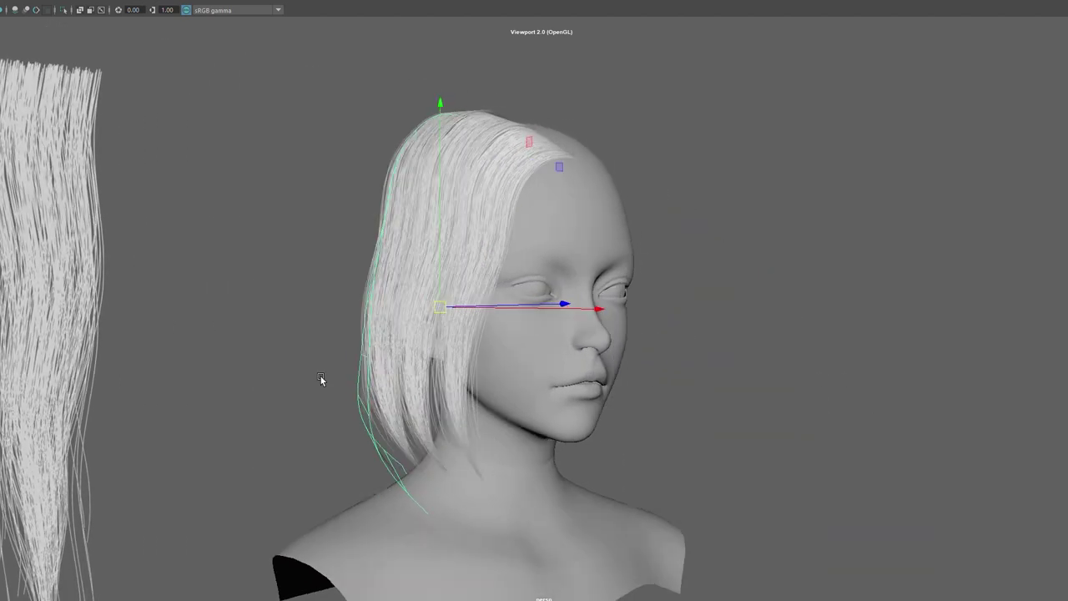
- Nudge the card's vertices closer to the face, then zoom out to check
{"action": "right_click_drag", "start_coordinate": [236, 368], "coordinate": [198, 367]}
{"action": "left_click_drag", "start_coordinate": [198, 367], "coordinate": [243, 390], "text": "alt"}
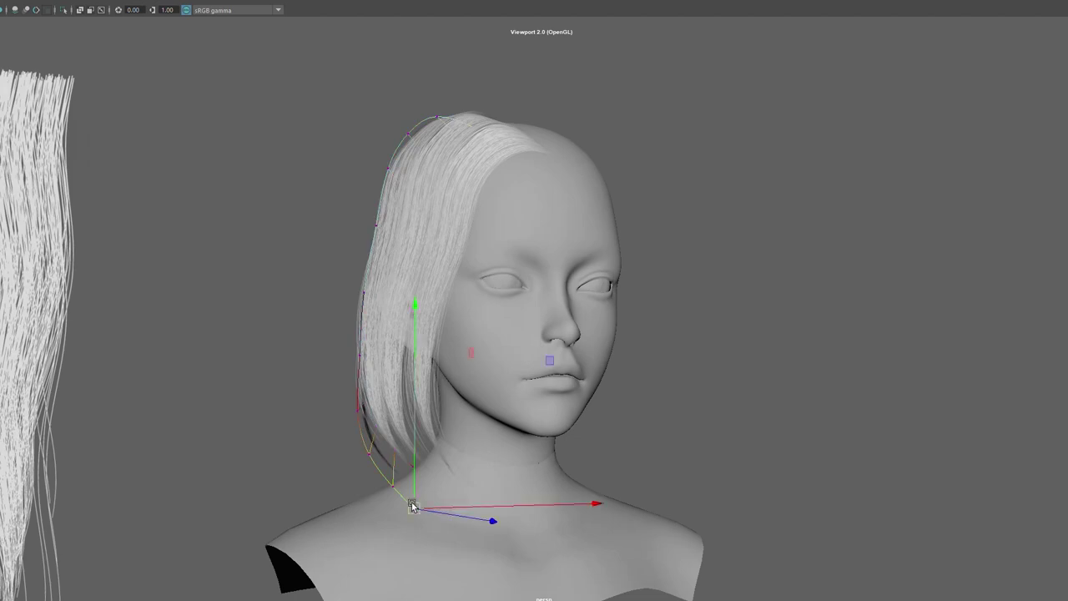
{"action": "mouse_move", "coordinate": [413, 506]}
{"action": "left_mouse_down"}
{"action": "mouse_move", "coordinate": [514, 497]}
{"action": "mouse_move", "coordinate": [601, 393]}
{"action": "mouse_move", "coordinate": [625, 406]}
{"action": "mouse_move", "coordinate": [635, 433]}
{"action": "mouse_move", "coordinate": [613, 293]}
{"action": "mouse_move", "coordinate": [693, 342]}
{"action": "mouse_move", "coordinate": [717, 302]}
{"action": "mouse_move", "coordinate": [636, 319]}
{"action": "mouse_move", "coordinate": [781, 242]}
{"action": "left_mouse_up"}
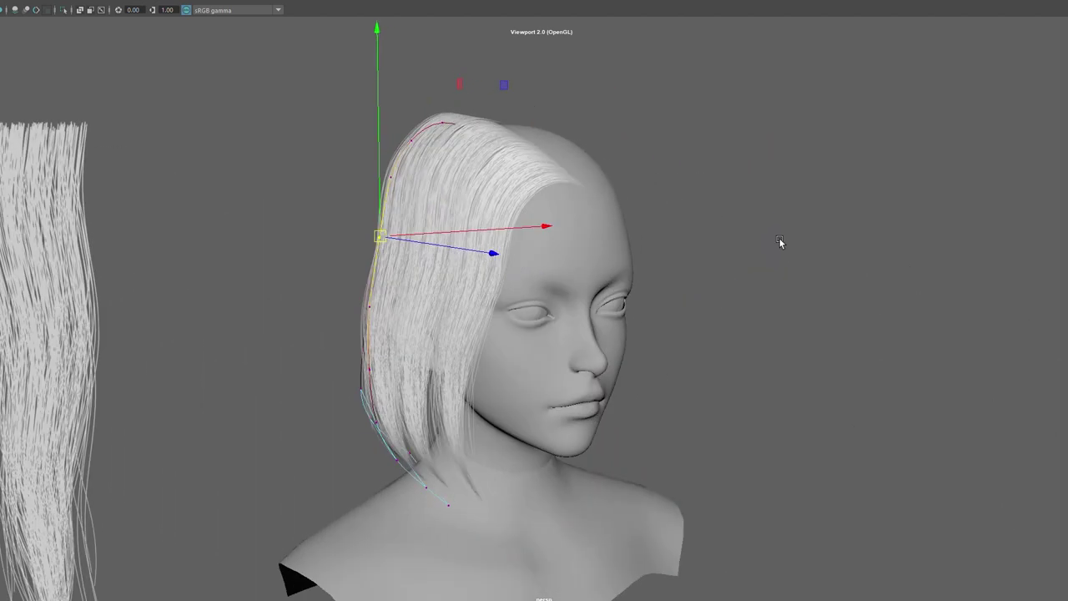
{"action": "mouse_move", "coordinate": [940, 289]}
{"action": "left_mouse_down", "text": "alt"}
{"action": "mouse_move", "coordinate": [640, 178]}
{"action": "mouse_move", "coordinate": [515, 170]}
{"action": "mouse_move", "coordinate": [674, 180]}
{"action": "left_mouse_up", "text": "alt"}
- Select the back hair card and rotate and move it into place on the back of the head
{"action": "left_click", "coordinate": [584, 276]}
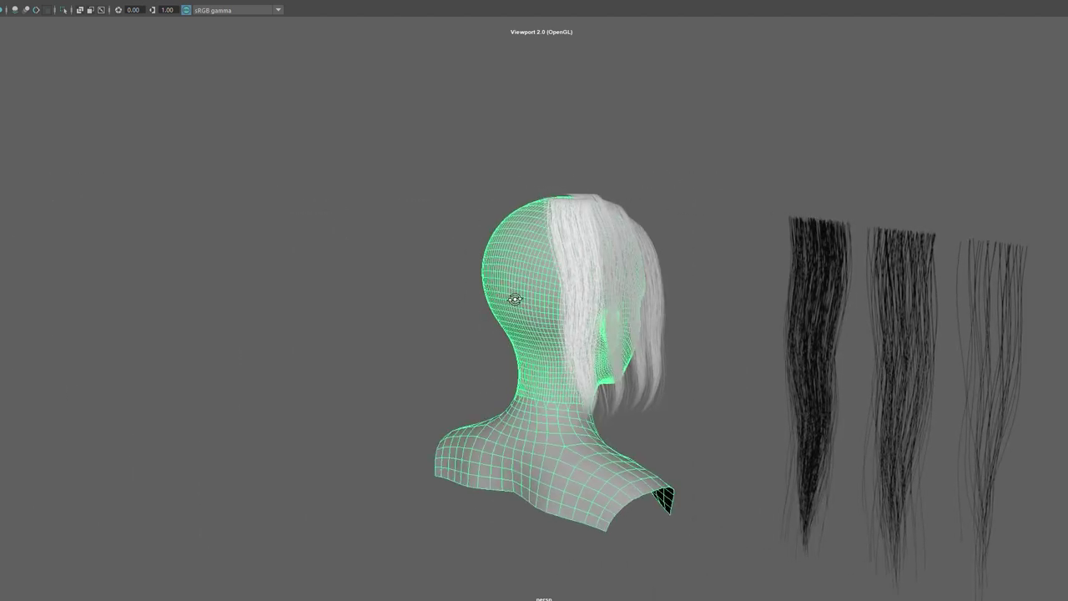
{"action": "left_click_drag", "start_coordinate": [584, 276], "coordinate": [547, 313], "text": "alt"}
{"action": "left_click", "coordinate": [609, 227]}
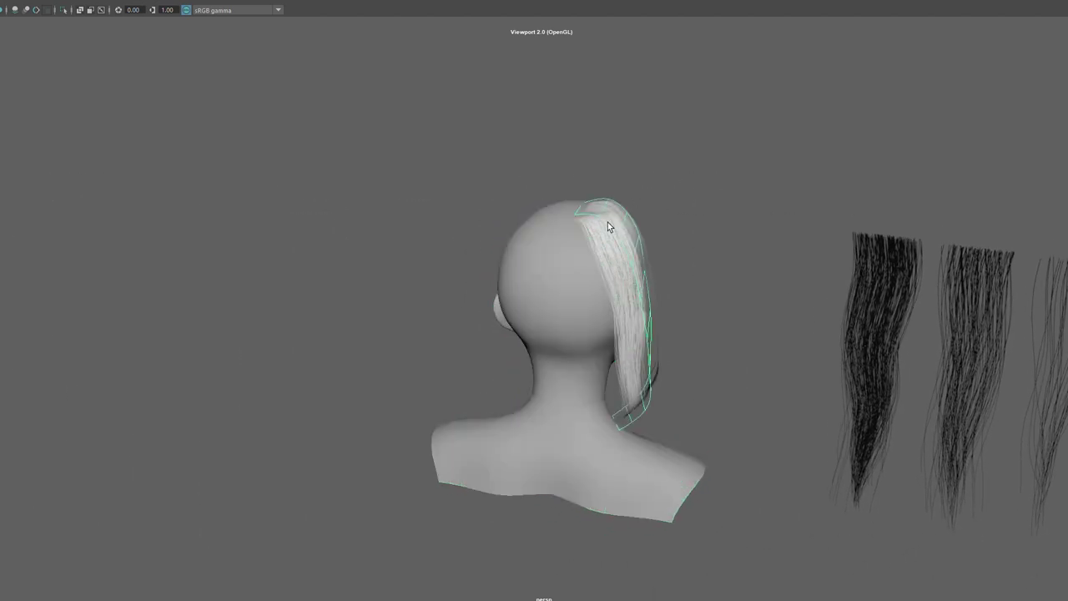
{"action": "left_click_drag", "start_coordinate": [717, 317], "coordinate": [661, 403], "text": "alt"}
{"action": "key", "text": "e"}
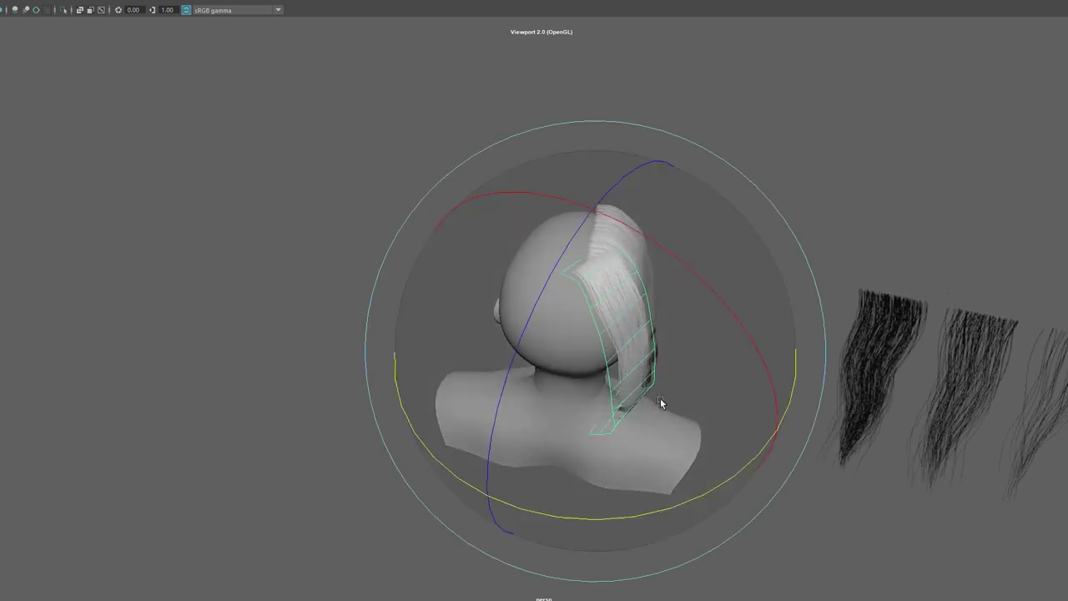
{"action": "left_click_drag", "start_coordinate": [657, 505], "coordinate": [584, 506]}
{"action": "key", "text": "w"}
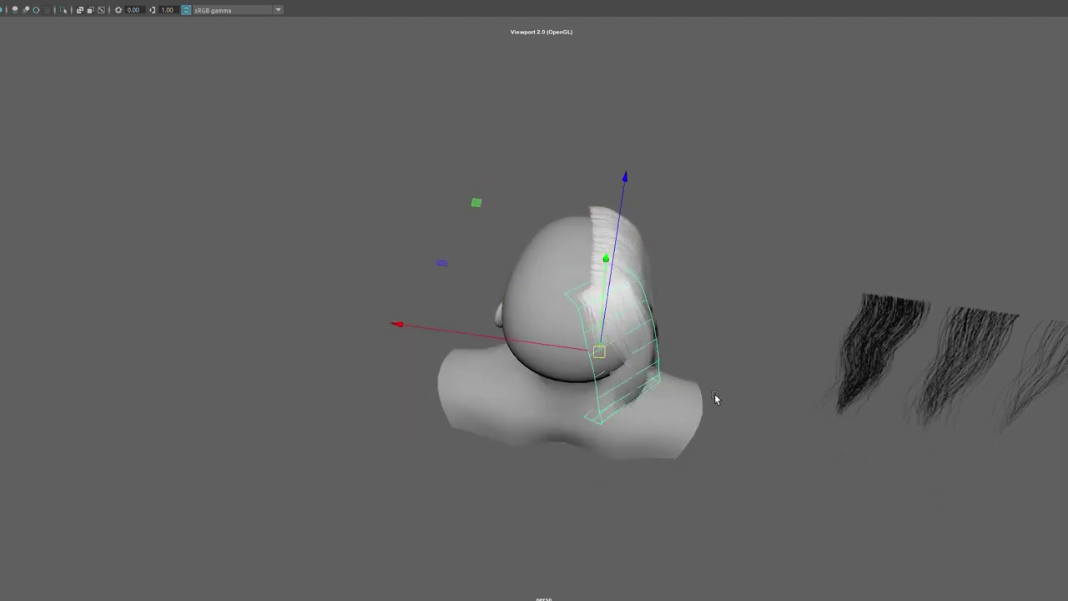
{"action": "right_click_drag", "start_coordinate": [715, 394], "coordinate": [761, 478], "text": "alt"}
{"action": "left_click_drag", "start_coordinate": [615, 364], "coordinate": [584, 382]}
{"action": "key", "text": "e"}
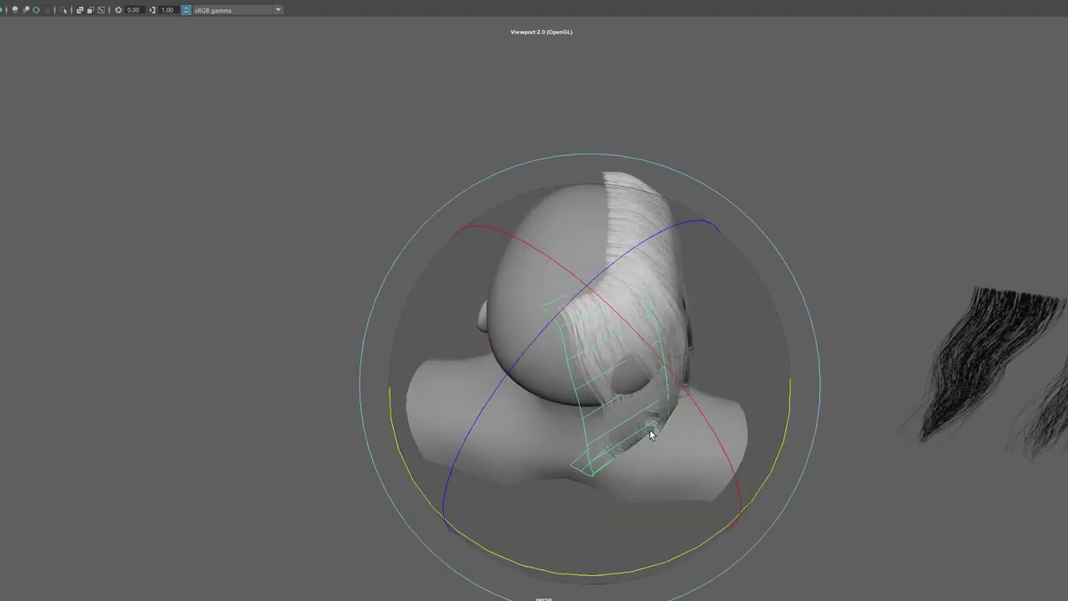
{"action": "left_click_drag", "start_coordinate": [668, 558], "coordinate": [615, 562]}
{"action": "key", "text": "w"}
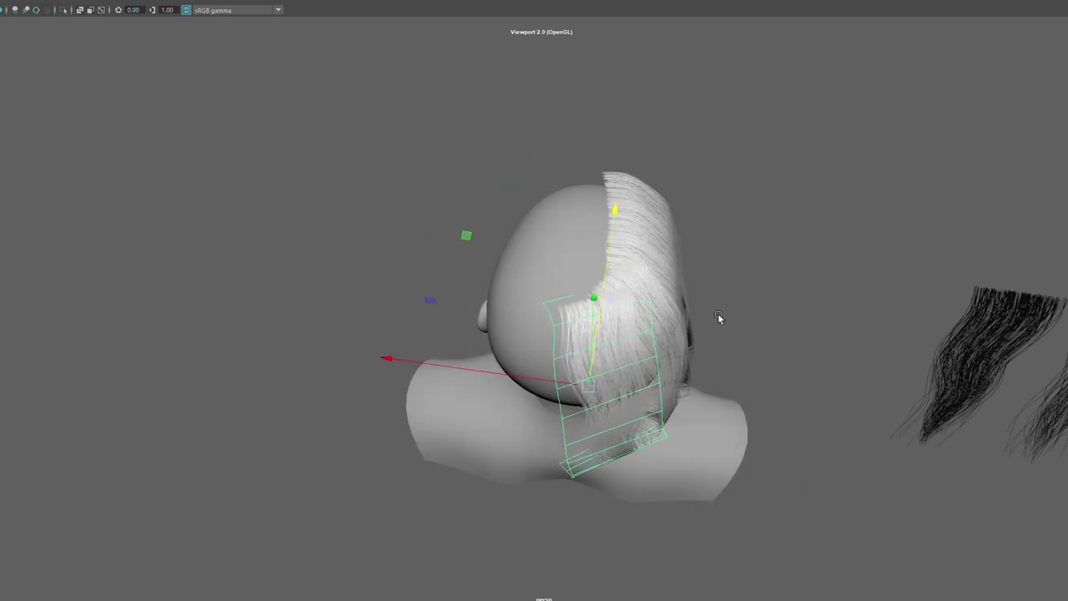
- Bend the card by moving a horizontal edge and a lower vertex from the back view
{"action": "mouse_move", "coordinate": [717, 313]}
{"action": "left_mouse_down", "text": "alt"}
{"action": "mouse_move", "coordinate": [665, 259]}
{"action": "mouse_move", "coordinate": [676, 369]}
{"action": "left_mouse_up", "text": "alt"}
{"action": "right_click_drag", "start_coordinate": [735, 353], "coordinate": [740, 321]}
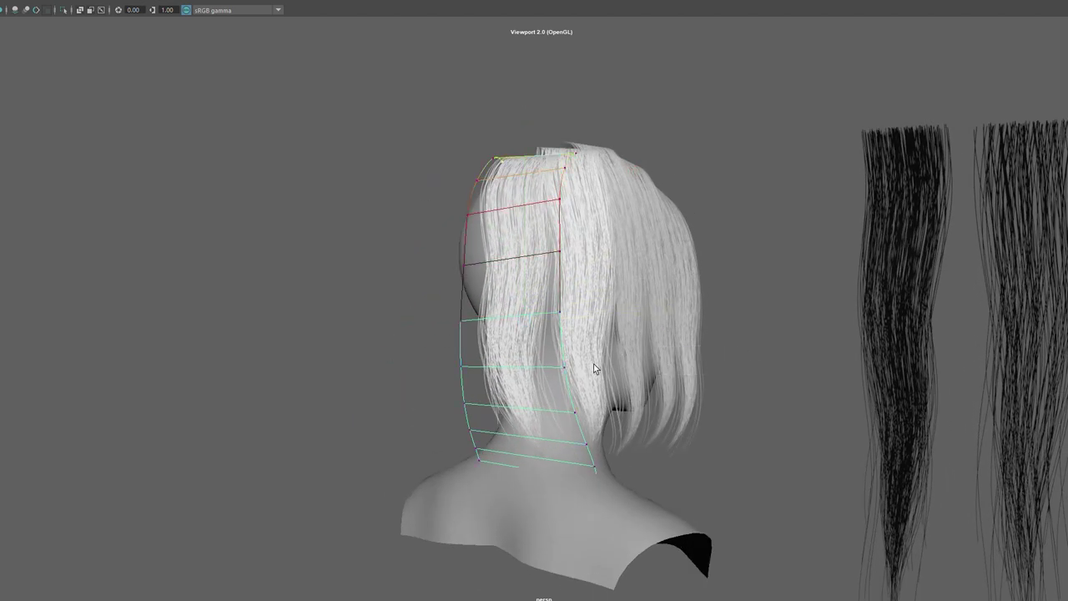
{"action": "left_click", "coordinate": [575, 374]}
{"action": "left_click_drag", "start_coordinate": [574, 377], "coordinate": [582, 384]}
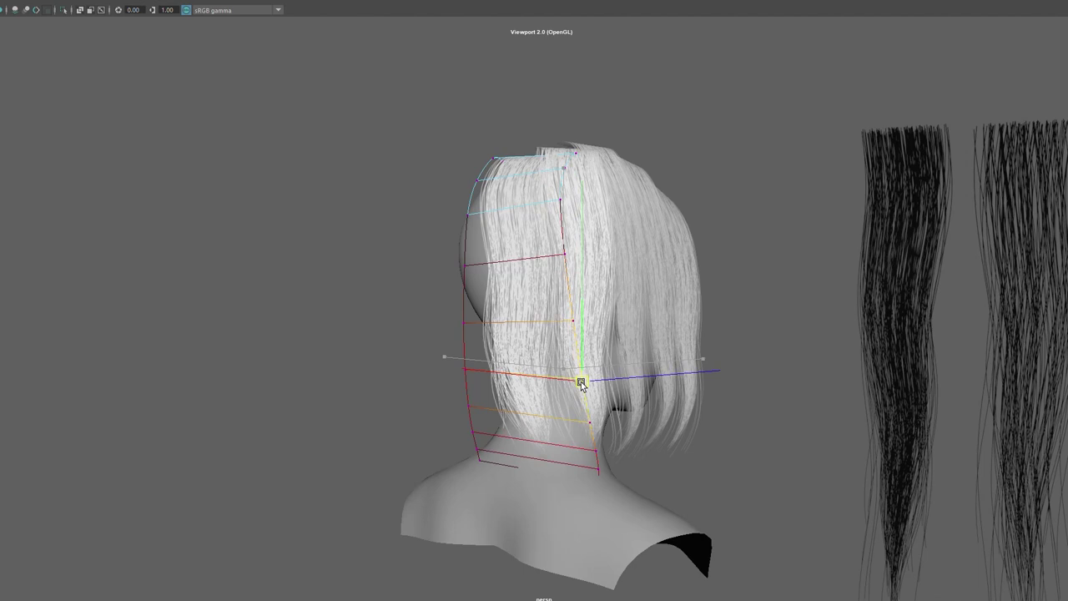
{"action": "left_click", "coordinate": [589, 424]}
{"action": "mouse_move", "coordinate": [586, 428]}
{"action": "left_mouse_down"}
{"action": "mouse_move", "coordinate": [593, 435]}
{"action": "mouse_move", "coordinate": [578, 443]}
{"action": "mouse_move", "coordinate": [637, 446]}
{"action": "left_mouse_up"}
- Switch to vertex mode and shift the card's bottom vertices toward the neck
{"action": "right_click", "coordinate": [775, 382]}
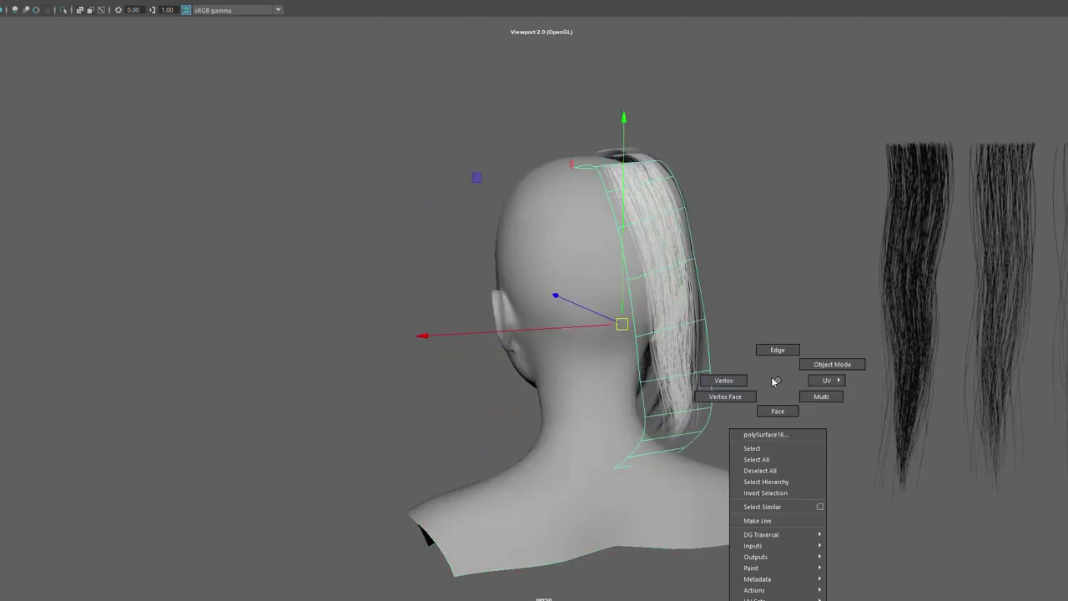
{"action": "left_click", "coordinate": [723, 381]}
{"action": "left_click", "coordinate": [670, 459]}
{"action": "left_click_drag", "start_coordinate": [685, 451], "coordinate": [663, 453]}
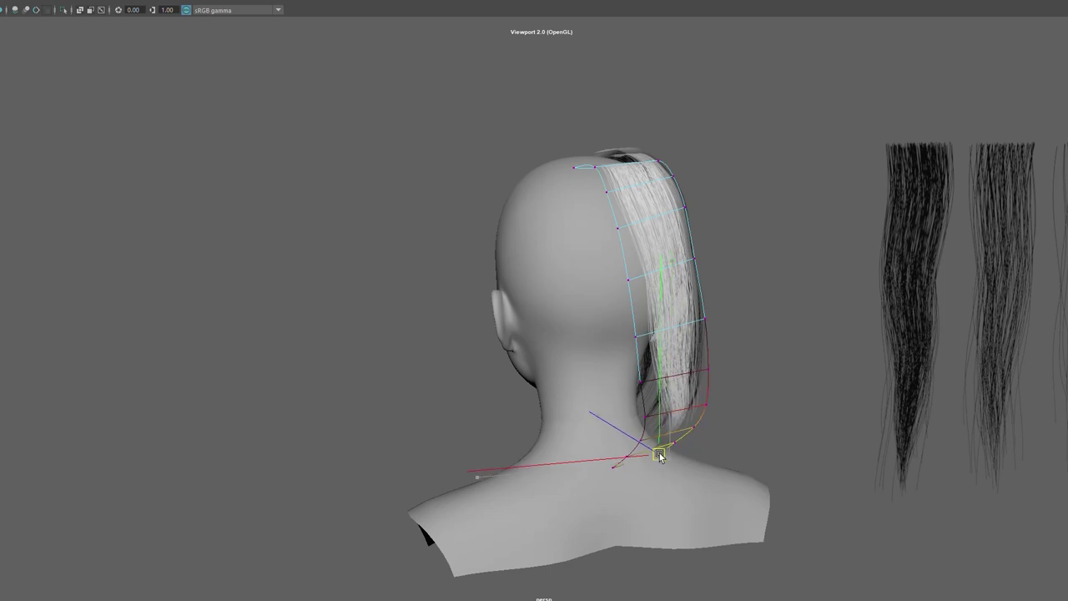
{"action": "mouse_move", "coordinate": [730, 453]}
{"action": "left_mouse_down", "text": "alt"}
{"action": "mouse_move", "coordinate": [548, 441]}
{"action": "mouse_move", "coordinate": [638, 451]}
{"action": "left_mouse_up", "text": "alt"}
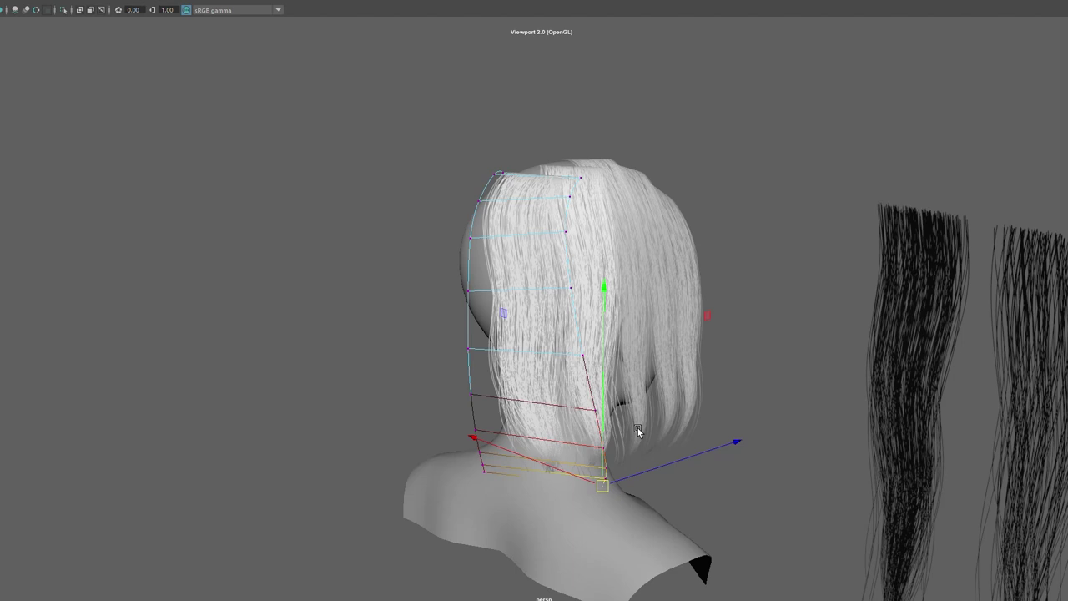
- Push a lower lattice point up and outward and rotate it so the tips curl inward
{"action": "left_click", "coordinate": [482, 466]}
{"action": "left_click_drag", "start_coordinate": [616, 456], "coordinate": [743, 454], "text": "alt"}
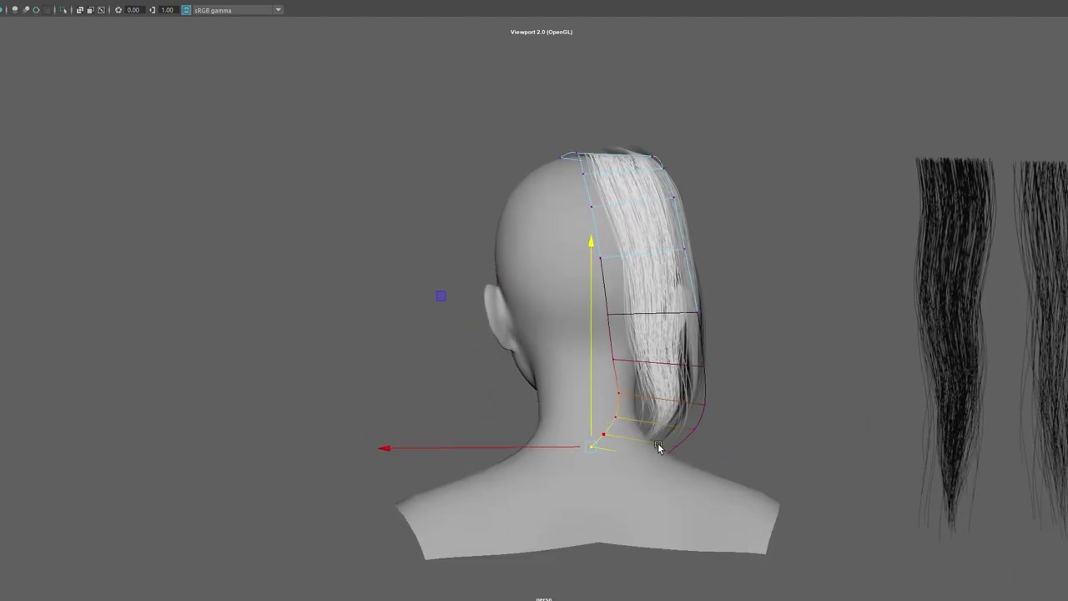
{"action": "middle_click_drag", "start_coordinate": [743, 454], "coordinate": [758, 426]}
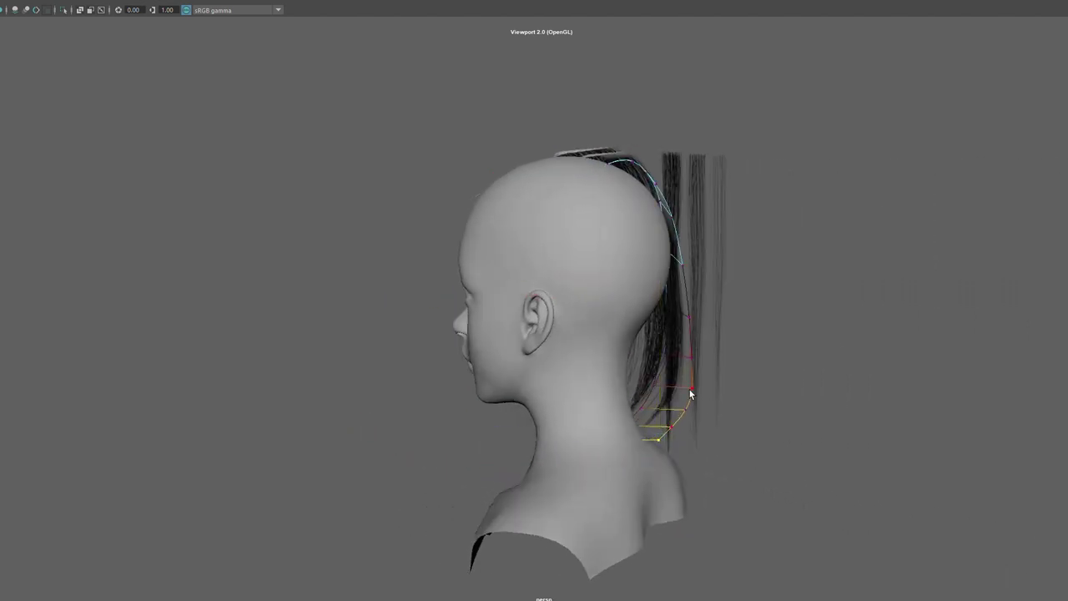
{"action": "key", "text": "e"}
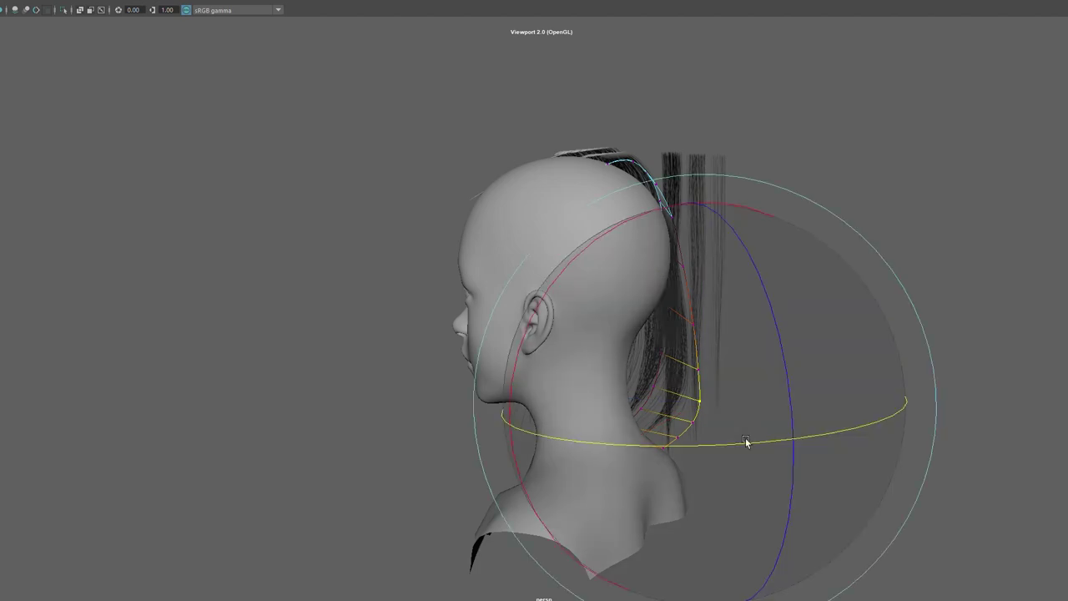
{"action": "left_click_drag", "start_coordinate": [748, 441], "coordinate": [519, 459]}
{"action": "key", "text": "w"}
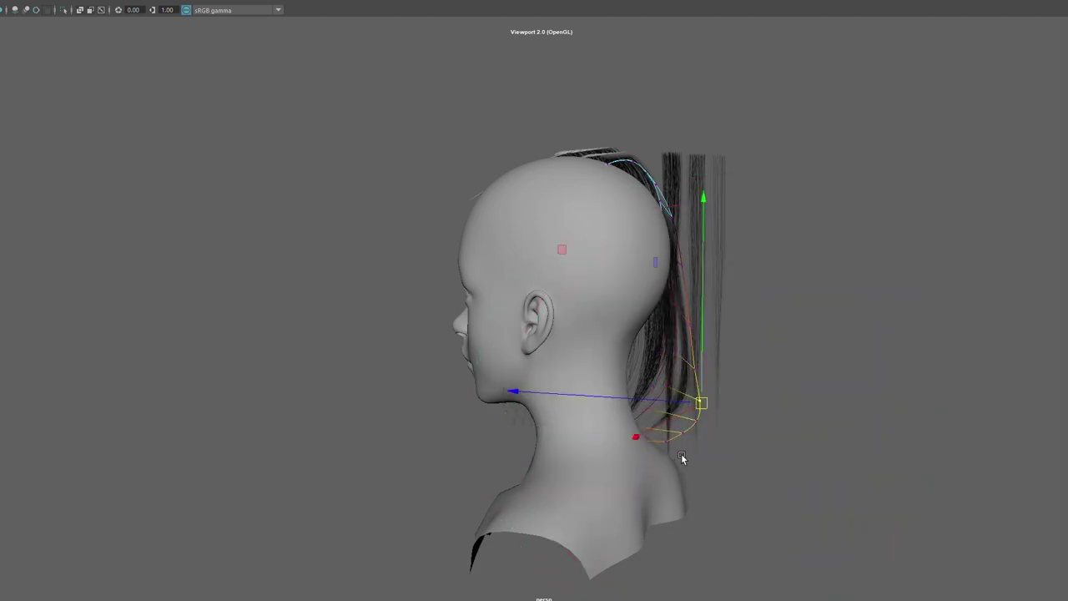
- Adjust another lattice point near the tips, then review the card from behind
{"action": "left_click", "coordinate": [651, 406]}
{"action": "mouse_move", "coordinate": [651, 408]}
{"action": "left_mouse_down", "text": "alt"}
{"action": "mouse_move", "coordinate": [612, 433]}
{"action": "mouse_move", "coordinate": [596, 429]}
{"action": "mouse_move", "coordinate": [682, 449]}
{"action": "left_mouse_up", "text": "alt"}
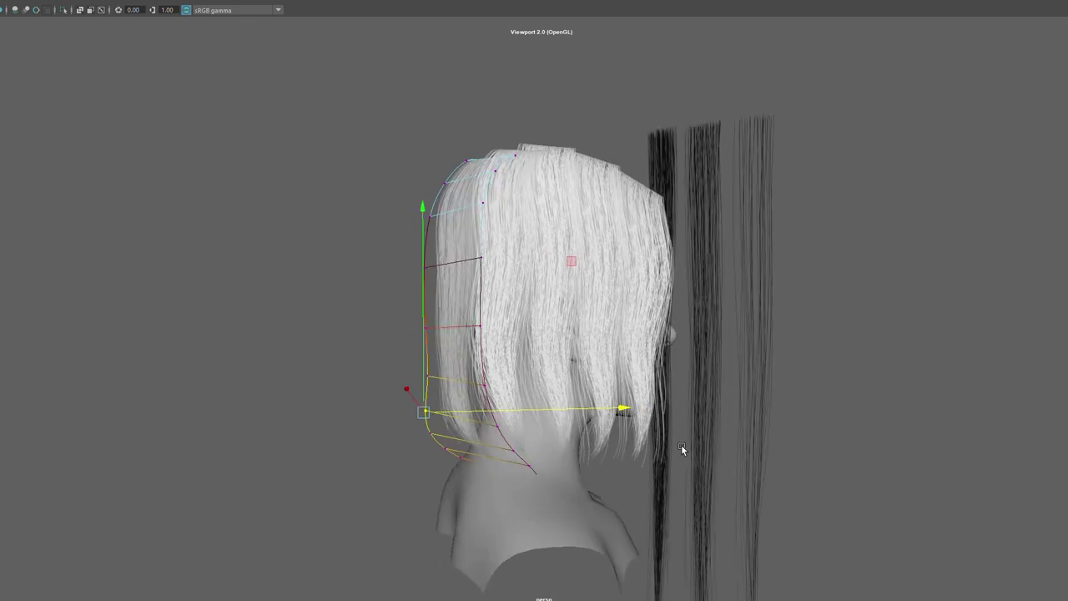
{"action": "left_click", "coordinate": [517, 464]}
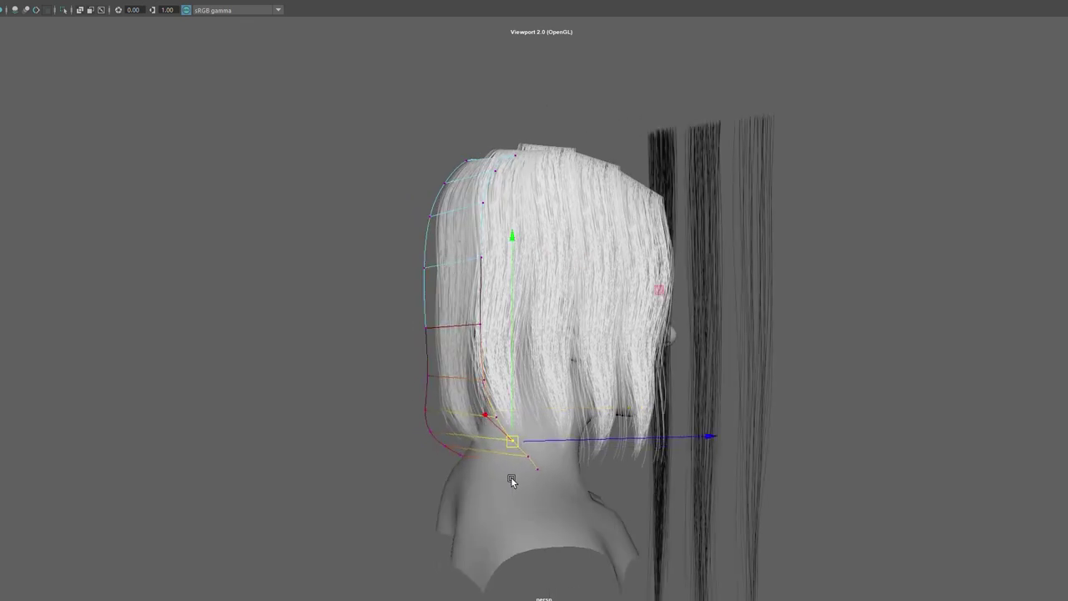
{"action": "mouse_move", "coordinate": [511, 476]}
{"action": "left_mouse_down", "text": "alt"}
{"action": "mouse_move", "coordinate": [573, 470]}
{"action": "mouse_move", "coordinate": [796, 338]}
{"action": "left_mouse_up", "text": "alt"}
{"action": "left_click", "coordinate": [797, 338]}
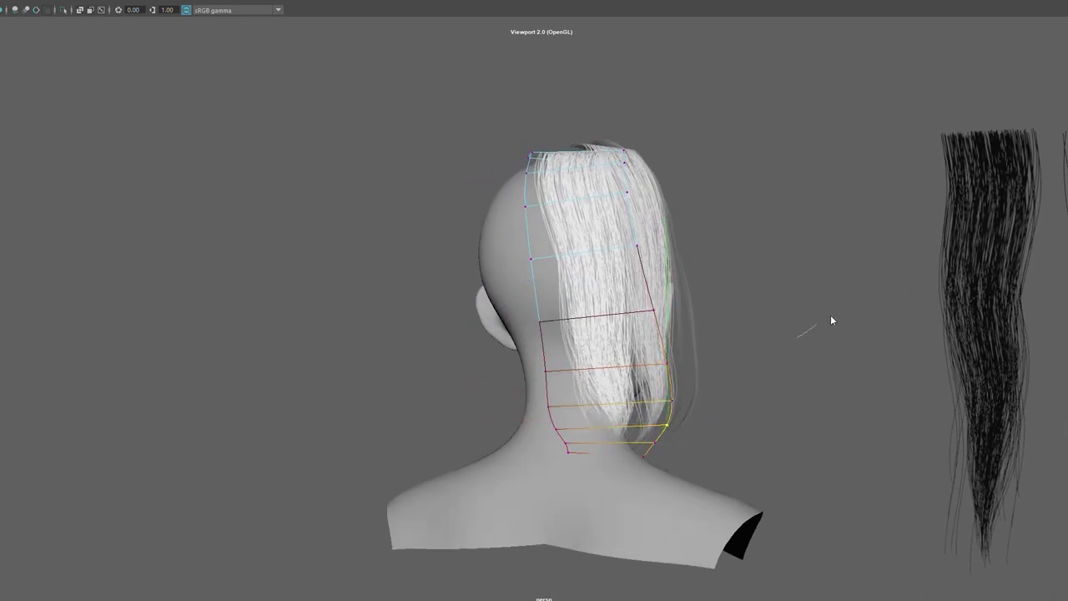
{"action": "right_click_drag", "start_coordinate": [832, 320], "coordinate": [540, 292], "text": "alt"}
{"action": "mouse_move", "coordinate": [539, 292]}
{"action": "left_mouse_down", "text": "alt"}
{"action": "mouse_move", "coordinate": [559, 310]}
{"action": "mouse_move", "coordinate": [564, 377]}
{"action": "mouse_move", "coordinate": [656, 472]}
{"action": "mouse_move", "coordinate": [740, 406]}
{"action": "mouse_move", "coordinate": [865, 393]}
{"action": "left_mouse_up", "text": "alt"}
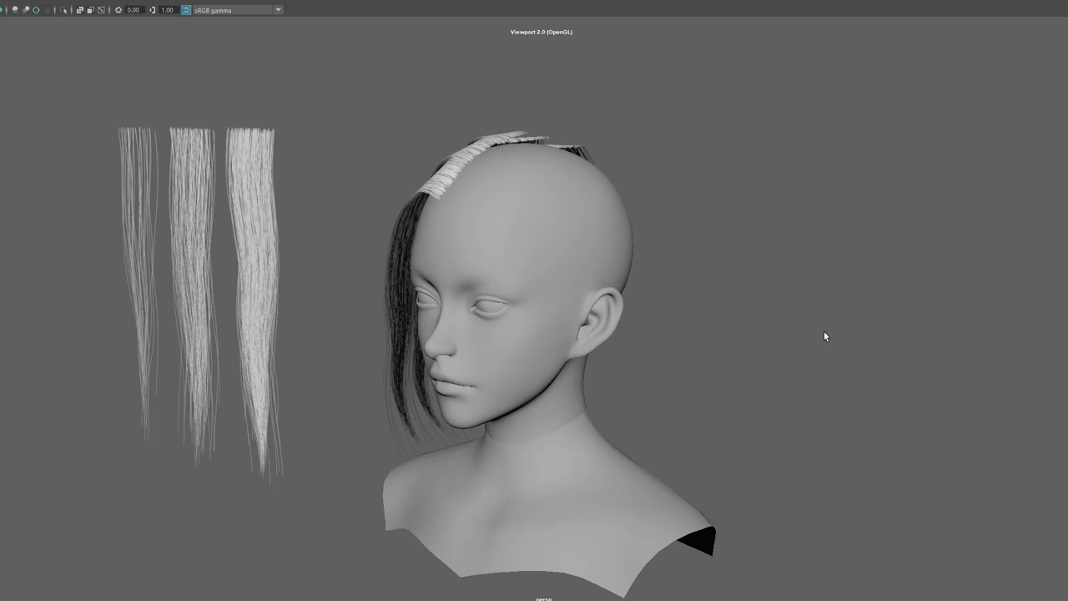
- Zoom to the crown and raise the parting card's end so it settles on the scalp
{"action": "left_click_drag", "start_coordinate": [824, 331], "coordinate": [804, 279], "text": "alt"}
{"action": "right_click_drag", "start_coordinate": [804, 279], "coordinate": [684, 393], "text": "alt"}
{"action": "left_click_drag", "start_coordinate": [684, 393], "coordinate": [571, 207], "text": "alt"}
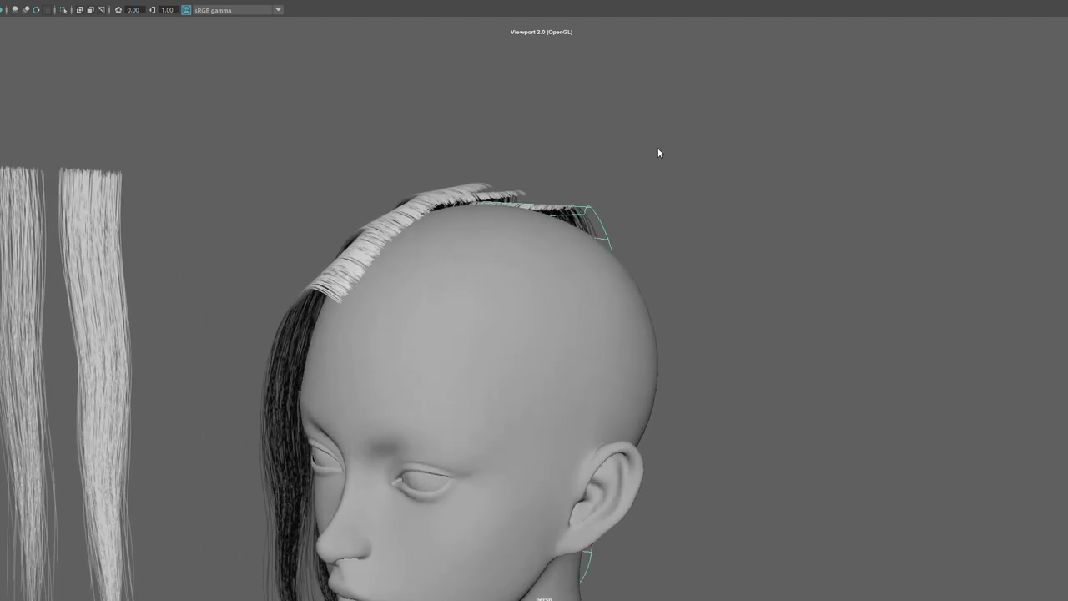
{"action": "left_click", "coordinate": [453, 218]}
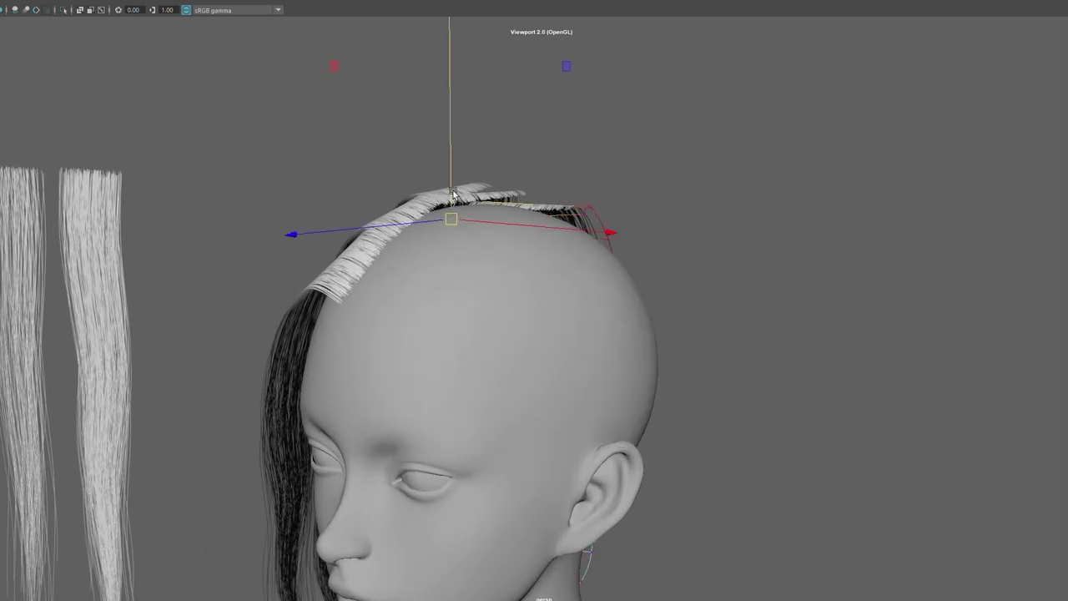
{"action": "left_click_drag", "start_coordinate": [451, 200], "coordinate": [452, 187]}
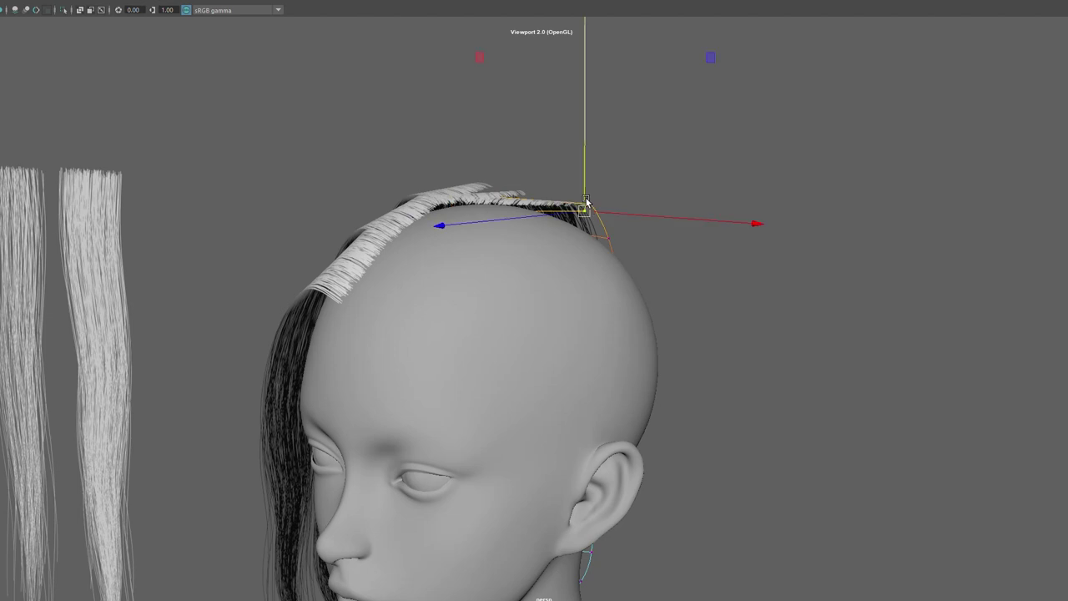
{"action": "left_click_drag", "start_coordinate": [587, 201], "coordinate": [586, 197]}
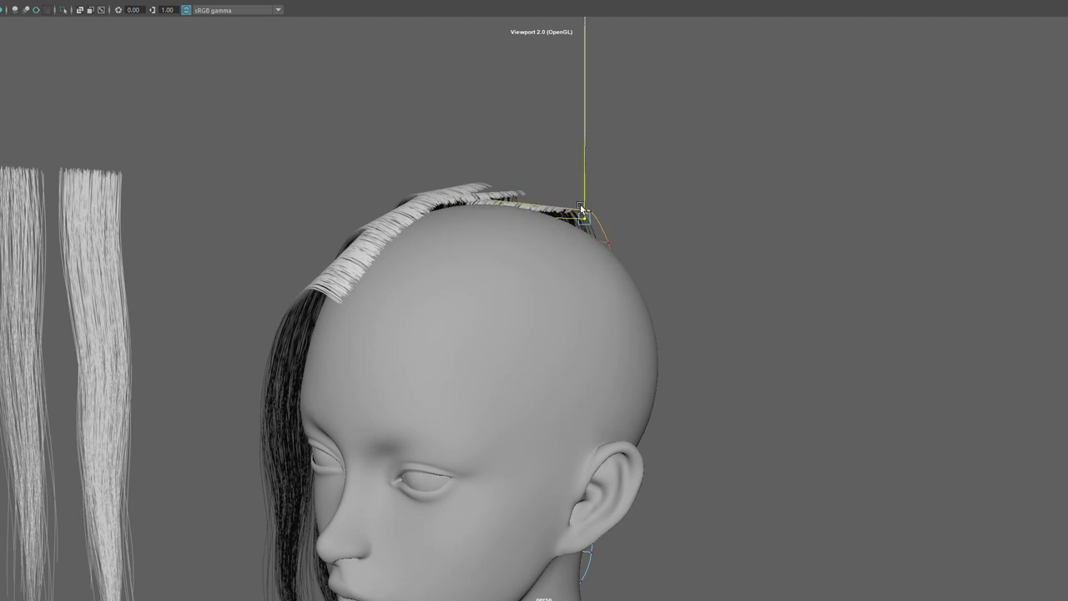
- Reshape the card's top section along the parting onto the scalp, then review from behind
{"action": "left_click", "coordinate": [461, 202]}
{"action": "left_click_drag", "start_coordinate": [457, 171], "coordinate": [614, 267], "text": "alt"}
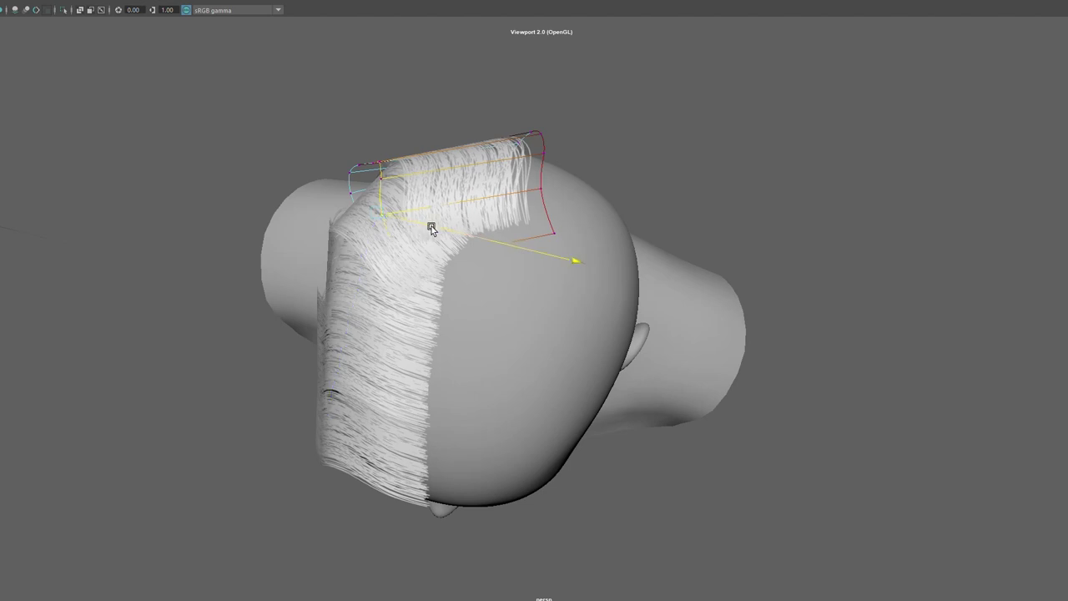
{"action": "left_click_drag", "start_coordinate": [432, 229], "coordinate": [453, 227]}
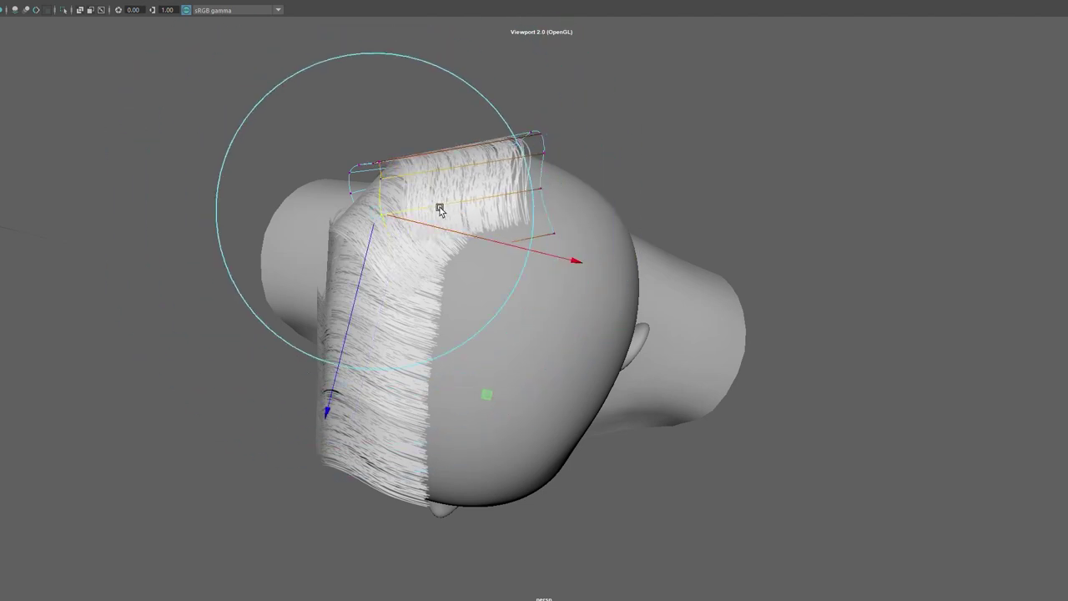
{"action": "mouse_move", "coordinate": [502, 406]}
{"action": "left_mouse_down"}
{"action": "mouse_move", "coordinate": [523, 387]}
{"action": "mouse_move", "coordinate": [492, 315]}
{"action": "left_mouse_up"}
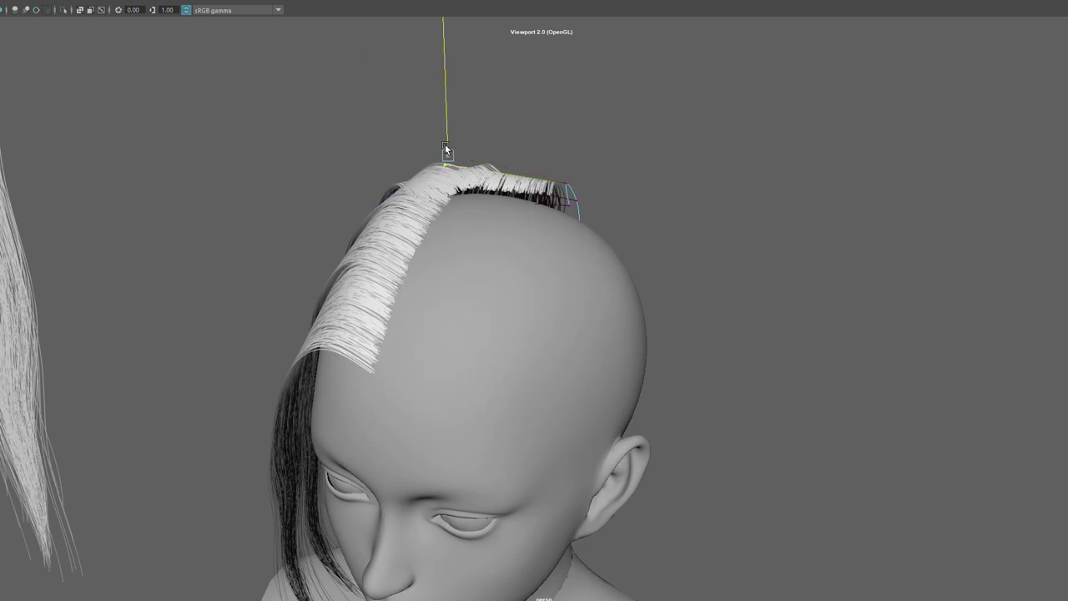
{"action": "mouse_move", "coordinate": [445, 149]}
{"action": "left_mouse_down"}
{"action": "mouse_move", "coordinate": [512, 209]}
{"action": "mouse_move", "coordinate": [441, 137]}
{"action": "mouse_move", "coordinate": [560, 95]}
{"action": "mouse_move", "coordinate": [592, 103]}
{"action": "left_mouse_up"}
{"action": "right_click_drag", "start_coordinate": [592, 103], "coordinate": [635, 90]}
{"action": "mouse_move", "coordinate": [751, 226]}
{"action": "left_mouse_down", "text": "alt"}
{"action": "mouse_move", "coordinate": [366, 150]}
{"action": "mouse_move", "coordinate": [422, 148]}
{"action": "mouse_move", "coordinate": [618, 306]}
{"action": "left_mouse_up", "text": "alt"}
- Select the back card's top edge and pull it up toward the crown with soft falloff
{"action": "right_click_drag", "start_coordinate": [713, 252], "coordinate": [832, 238], "text": "alt"}
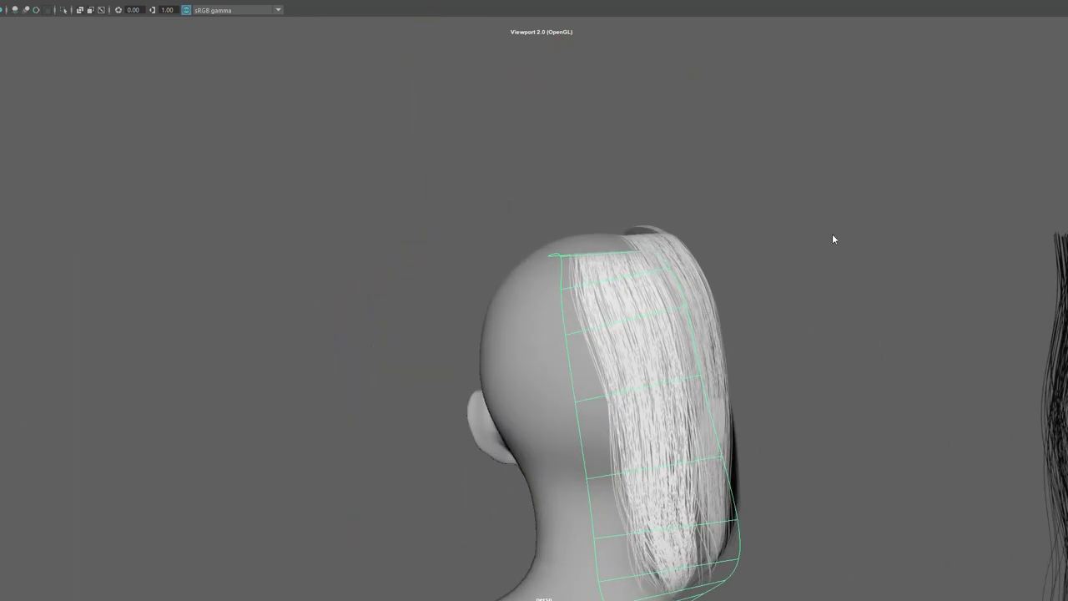
{"action": "key", "text": "F8"}
{"action": "left_click", "coordinate": [659, 253]}
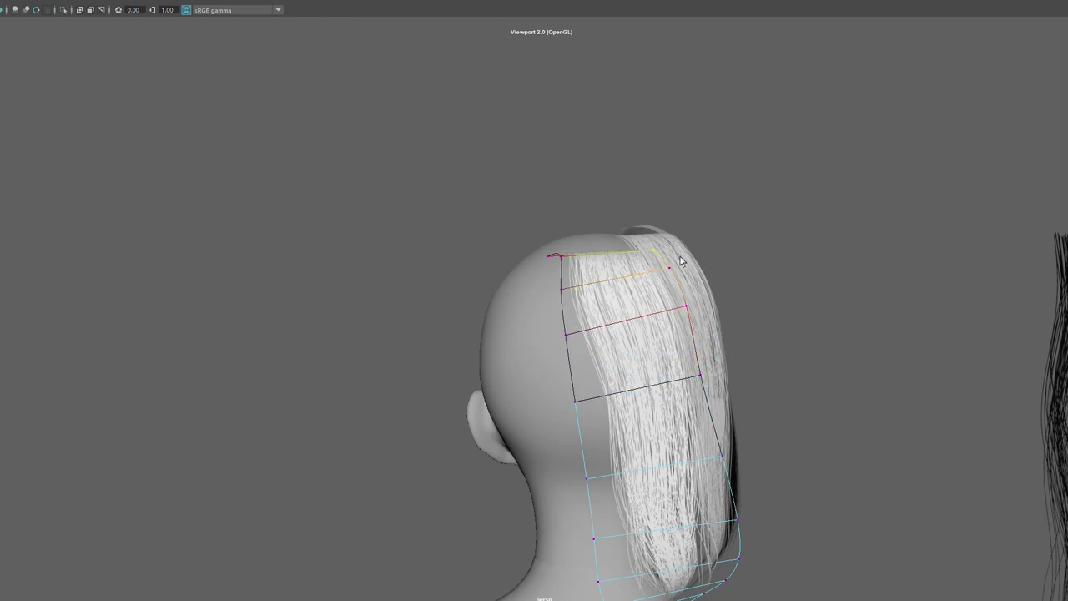
{"action": "key", "text": "w"}
{"action": "left_click_drag", "start_coordinate": [662, 241], "coordinate": [646, 228]}
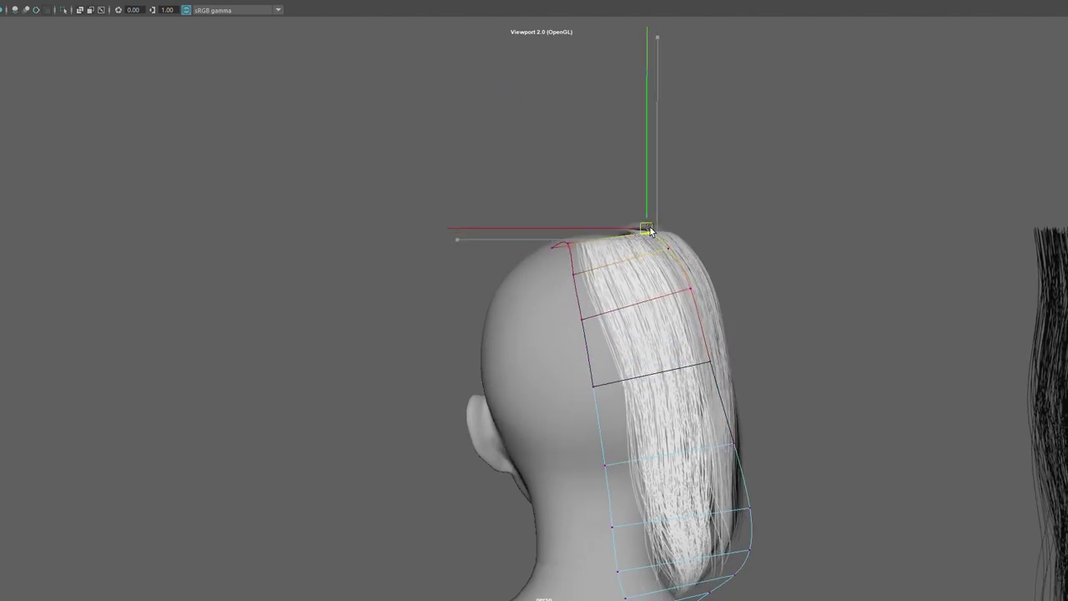
- Select the card's middle edge, then deselect and orbit out to inspect the bob
{"action": "left_click", "coordinate": [673, 368]}
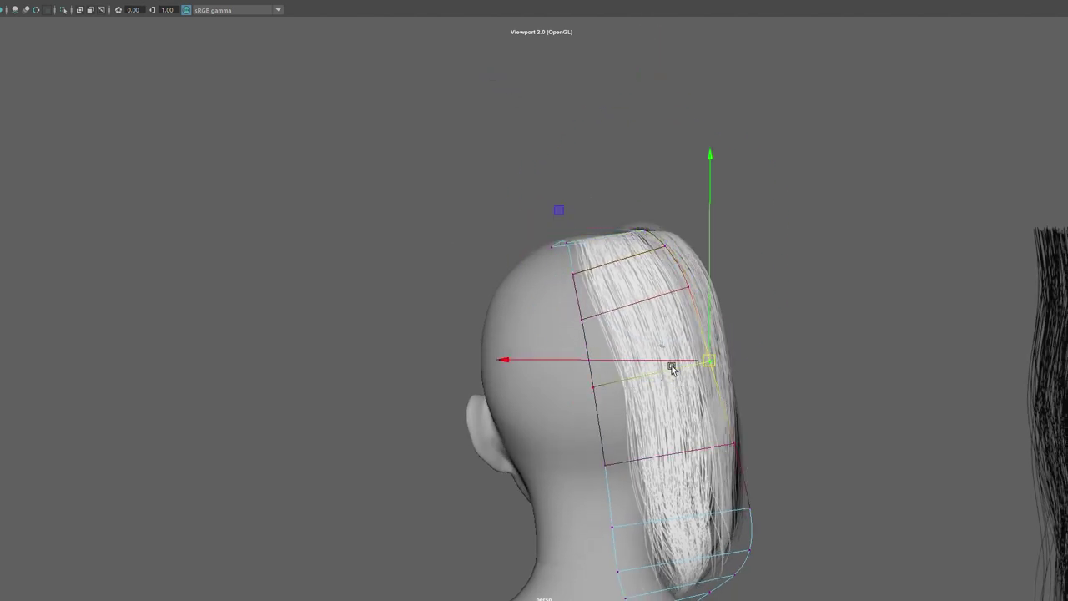
{"action": "mouse_move", "coordinate": [673, 367]}
{"action": "left_mouse_down", "text": "alt"}
{"action": "mouse_move", "coordinate": [708, 370]}
{"action": "mouse_move", "coordinate": [704, 348]}
{"action": "mouse_move", "coordinate": [652, 393]}
{"action": "mouse_move", "coordinate": [700, 376]}
{"action": "mouse_move", "coordinate": [698, 390]}
{"action": "mouse_move", "coordinate": [744, 410]}
{"action": "mouse_move", "coordinate": [659, 434]}
{"action": "mouse_move", "coordinate": [683, 437]}
{"action": "left_mouse_up", "text": "alt"}
{"action": "left_click", "coordinate": [769, 266]}
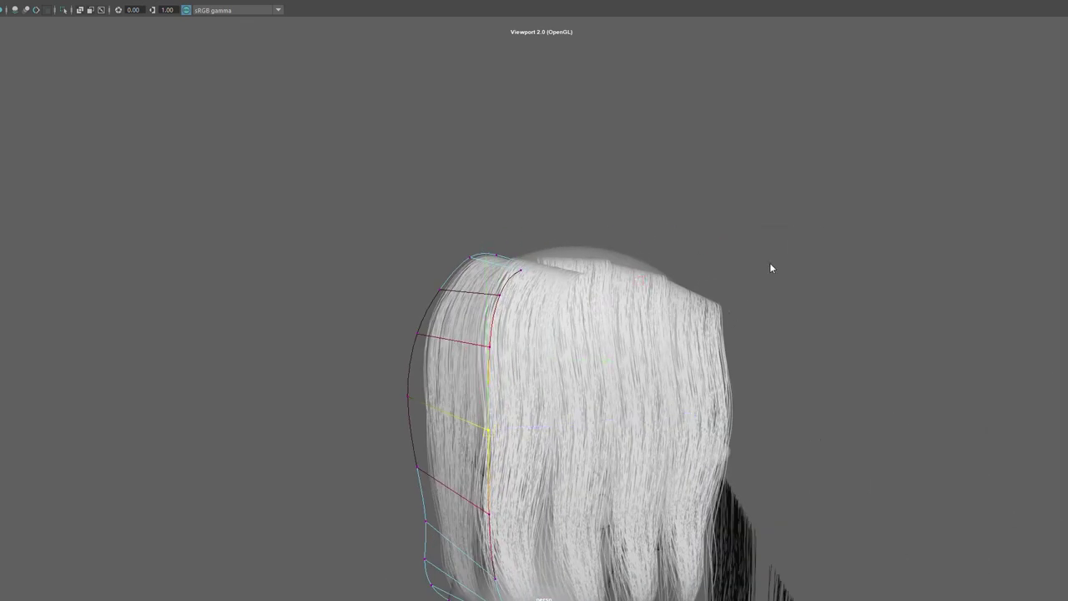
{"action": "mouse_move", "coordinate": [834, 240]}
{"action": "right_mouse_down", "text": "alt"}
{"action": "mouse_move", "coordinate": [439, 215]}
{"action": "mouse_move", "coordinate": [649, 259]}
{"action": "right_mouse_up", "text": "alt"}
{"action": "mouse_move", "coordinate": [650, 260]}
{"action": "left_mouse_down", "text": "alt"}
{"action": "mouse_move", "coordinate": [585, 279]}
{"action": "mouse_move", "coordinate": [183, 267]}
{"action": "mouse_move", "coordinate": [442, 279]}
{"action": "mouse_move", "coordinate": [491, 271]}
{"action": "left_mouse_up", "text": "alt"}
{"action": "left_click", "coordinate": [473, 311]}
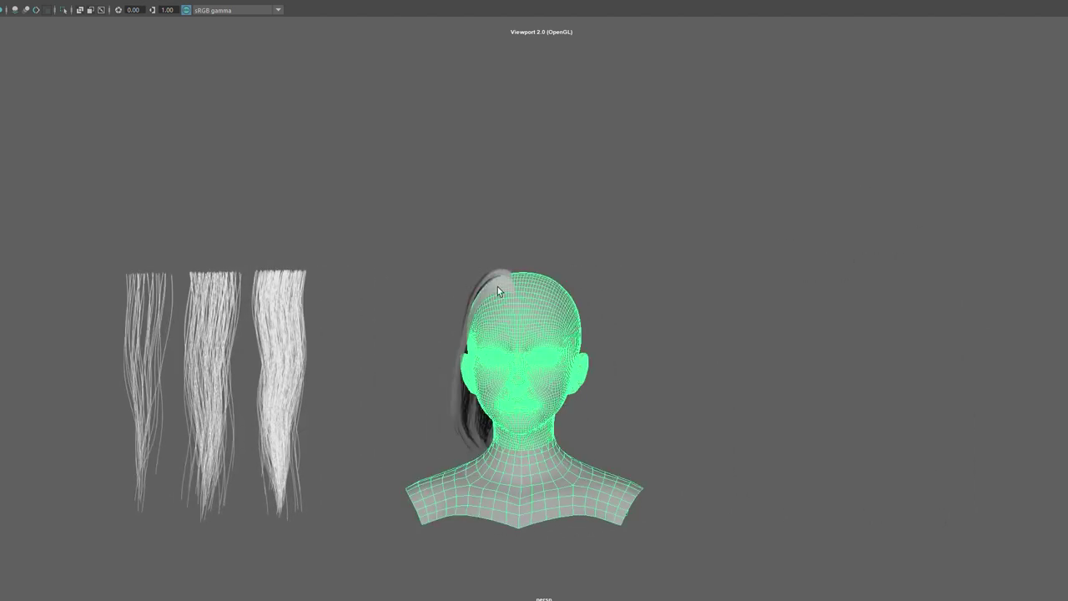
- Move the hair card across to the other side of the head
{"action": "left_click", "coordinate": [626, 312]}
{"action": "scroll", "coordinate": [493, 288], "scroll_direction": "up", "scroll_amount": 2}
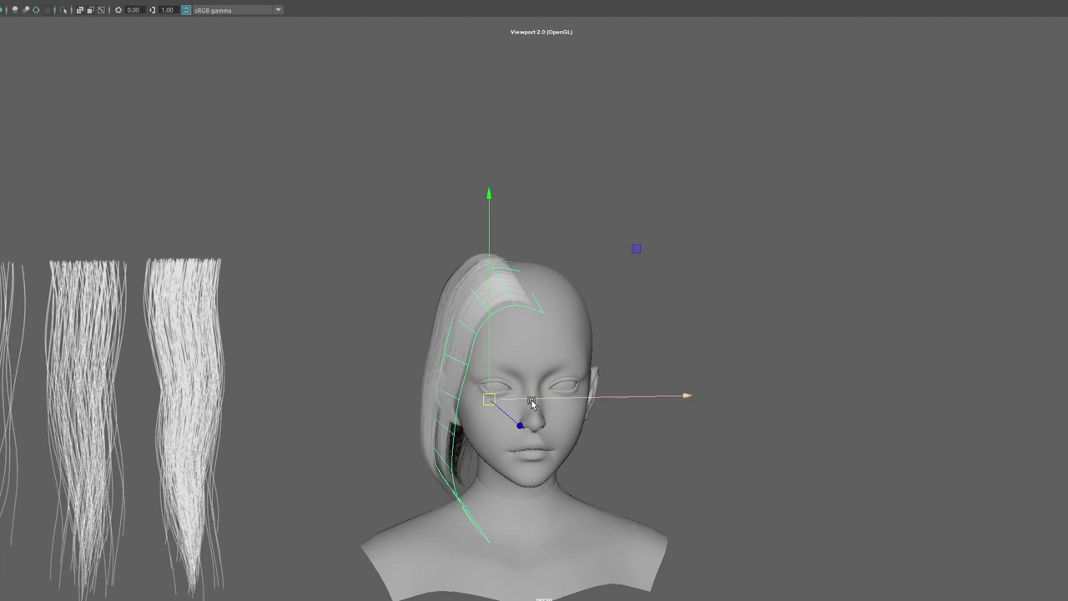
{"action": "left_click_drag", "start_coordinate": [532, 401], "coordinate": [594, 370]}
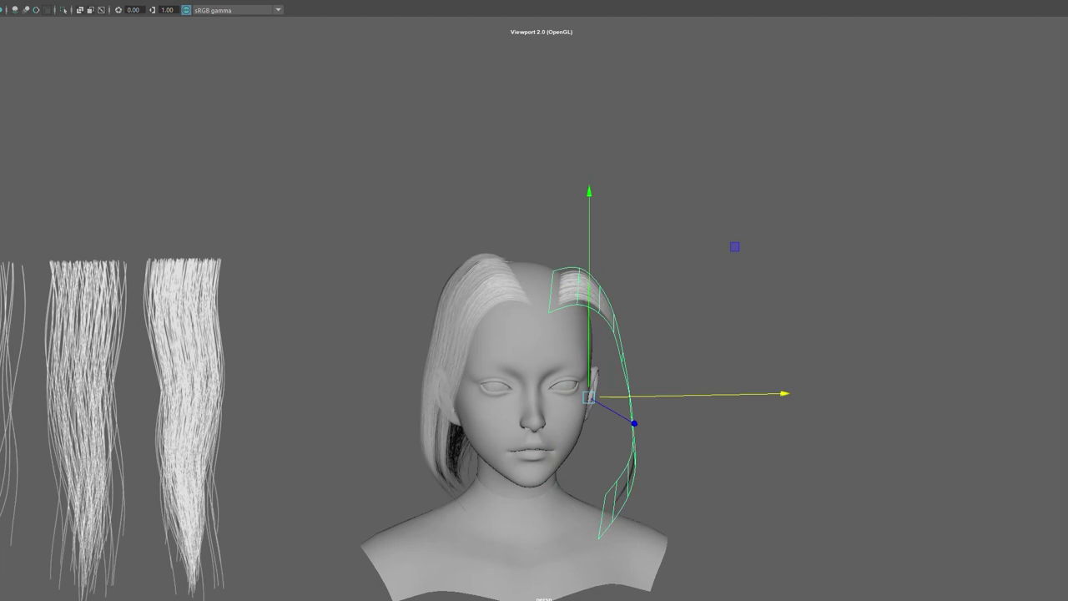
{"action": "left_click_drag", "start_coordinate": [845, 368], "coordinate": [852, 359], "text": "alt"}
{"action": "left_click_drag", "start_coordinate": [646, 391], "coordinate": [604, 390]}
- In control-vertex mode, shift curve points toward the parting and outward at the temple
{"action": "right_click_drag", "start_coordinate": [660, 296], "coordinate": [608, 295]}
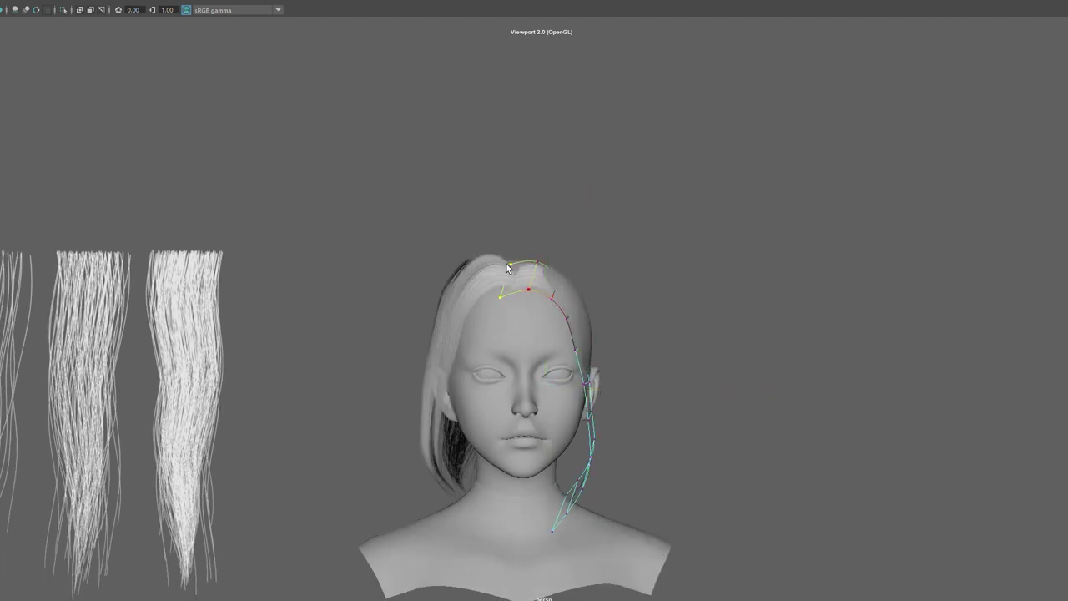
{"action": "mouse_move", "coordinate": [603, 267]}
{"action": "left_mouse_down", "text": "alt"}
{"action": "mouse_move", "coordinate": [782, 475]}
{"action": "mouse_move", "coordinate": [471, 447]}
{"action": "mouse_move", "coordinate": [484, 451]}
{"action": "left_mouse_up", "text": "alt"}
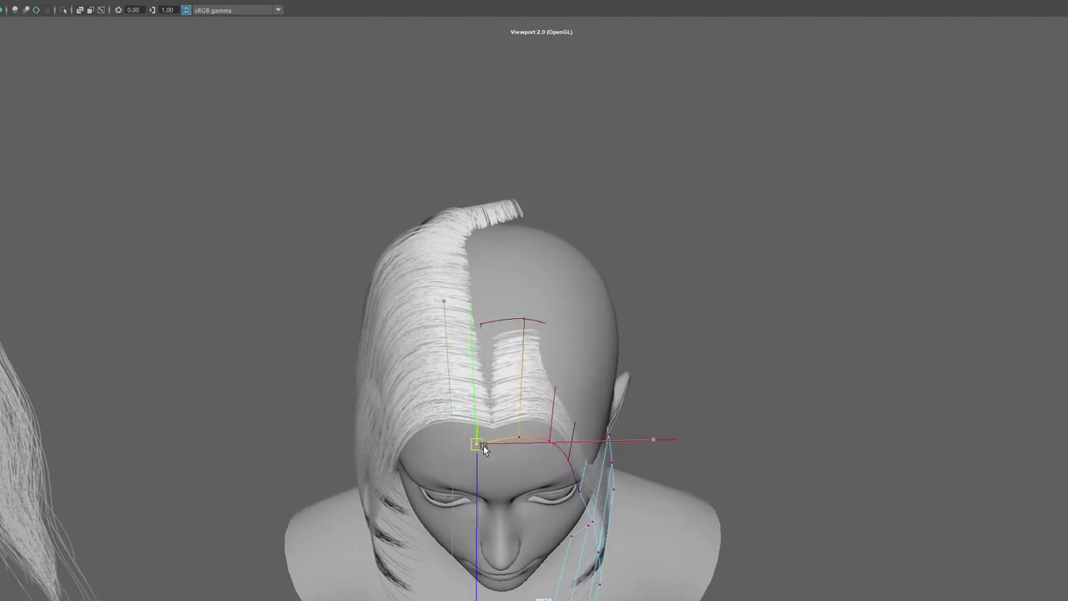
{"action": "left_click_drag", "start_coordinate": [540, 322], "coordinate": [518, 329]}
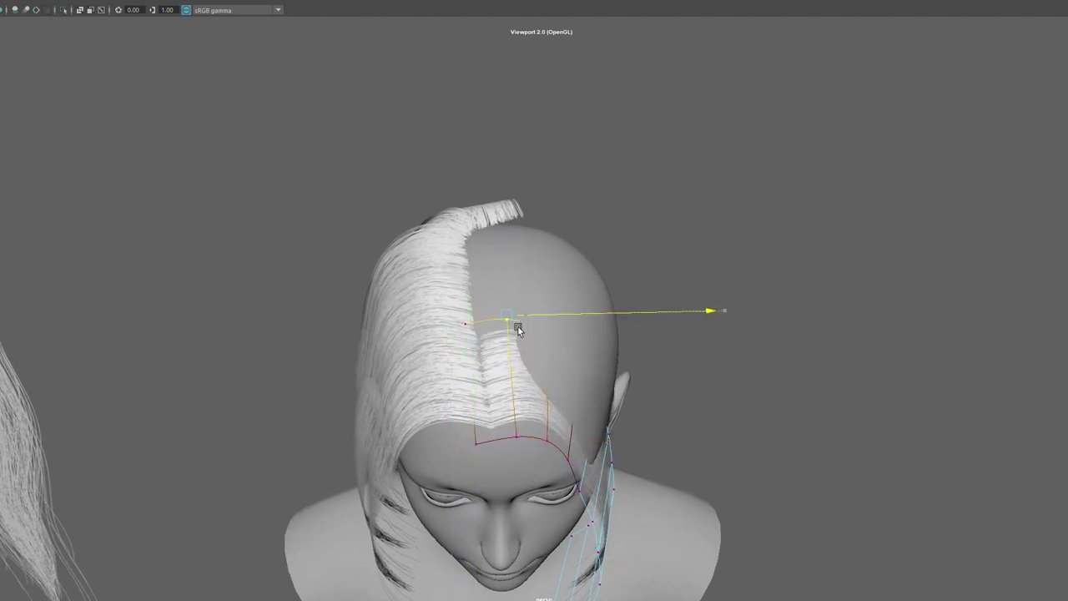
{"action": "left_click_drag", "start_coordinate": [577, 400], "coordinate": [572, 380], "text": "alt"}
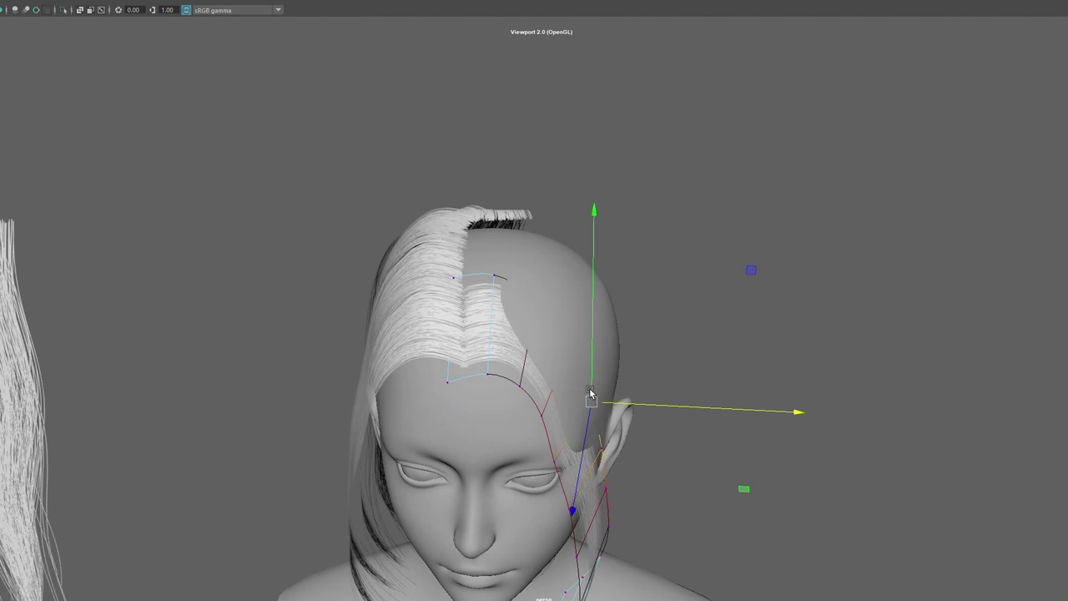
{"action": "left_click", "coordinate": [574, 346]}
{"action": "mouse_move", "coordinate": [576, 342]}
{"action": "left_mouse_down"}
{"action": "mouse_move", "coordinate": [616, 332]}
{"action": "mouse_move", "coordinate": [652, 370]}
{"action": "left_mouse_up"}
{"action": "left_click", "coordinate": [618, 415]}
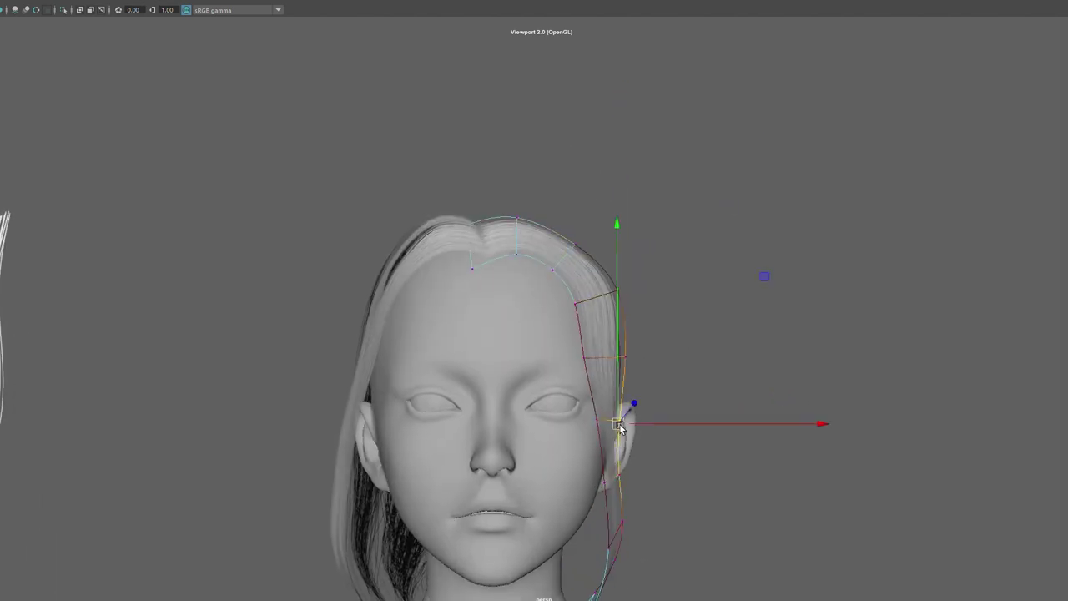
{"action": "left_click_drag", "start_coordinate": [618, 422], "coordinate": [639, 424]}
{"action": "mouse_move", "coordinate": [698, 508]}
{"action": "left_mouse_down", "text": "alt"}
{"action": "mouse_move", "coordinate": [607, 432]}
{"action": "mouse_move", "coordinate": [683, 422]}
{"action": "left_mouse_up", "text": "alt"}
- Shrink the soft-select falloff and reposition the upper point and the point beside the cheek
{"action": "left_click", "coordinate": [607, 432]}
{"action": "left_click", "coordinate": [576, 249]}
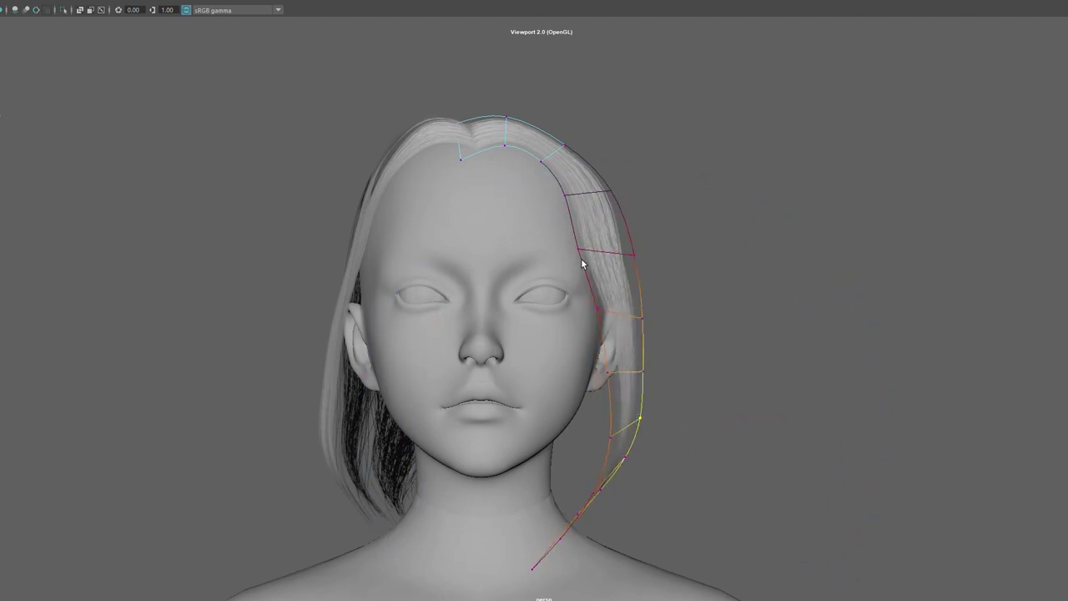
{"action": "left_click_drag", "start_coordinate": [662, 277], "coordinate": [515, 304]}
{"action": "mouse_move", "coordinate": [596, 260]}
{"action": "left_mouse_down"}
{"action": "mouse_move", "coordinate": [618, 250]}
{"action": "mouse_move", "coordinate": [676, 317]}
{"action": "mouse_move", "coordinate": [723, 321]}
{"action": "left_mouse_up"}
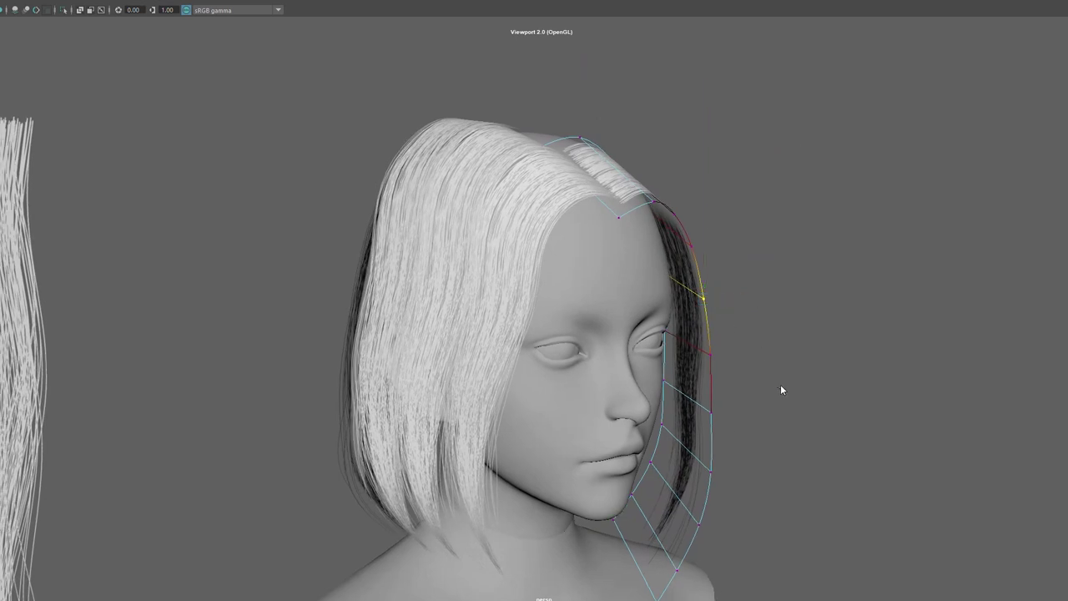
{"action": "right_click_drag", "start_coordinate": [781, 384], "coordinate": [710, 412]}
{"action": "mouse_move", "coordinate": [753, 415]}
{"action": "left_mouse_down"}
{"action": "mouse_move", "coordinate": [834, 434]}
{"action": "mouse_move", "coordinate": [791, 468]}
{"action": "left_mouse_up"}
{"action": "key", "text": "w"}
{"action": "left_click_drag", "start_coordinate": [710, 414], "coordinate": [701, 409]}
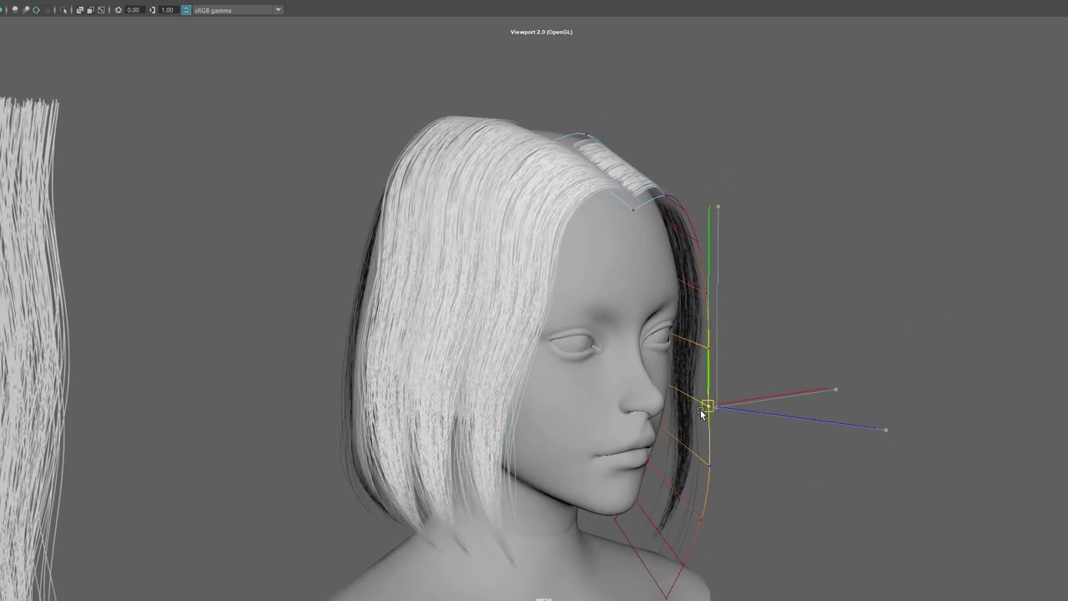
- Raise the top curve point up to the parting so the card arcs past the jaw
{"action": "left_click", "coordinate": [685, 568]}
{"action": "left_click_drag", "start_coordinate": [685, 567], "coordinate": [735, 547], "text": "alt"}
{"action": "scroll", "coordinate": [736, 546], "scroll_direction": "down", "scroll_amount": 2}
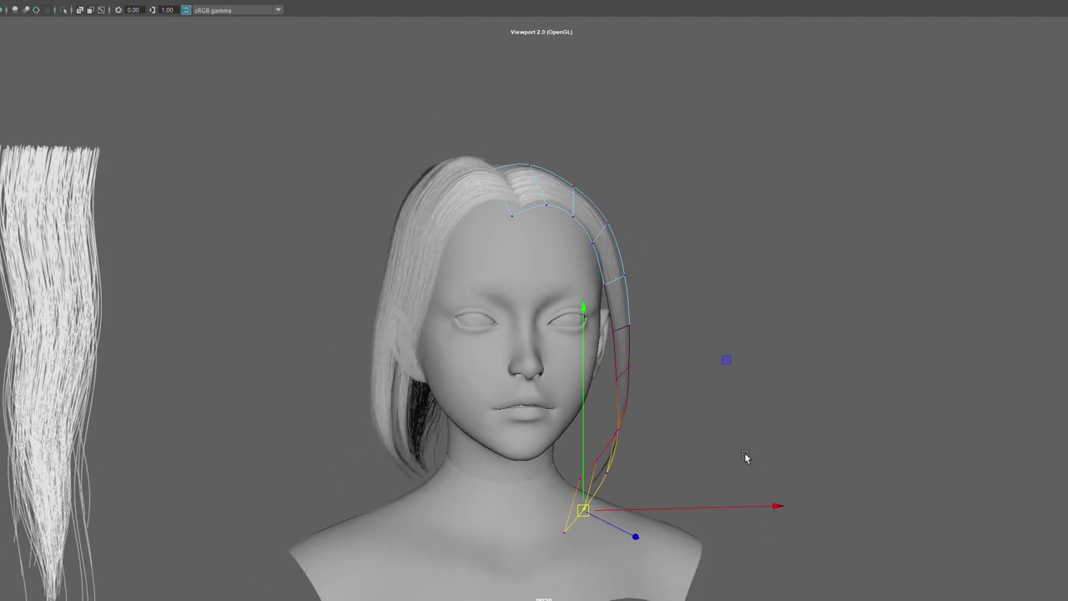
{"action": "left_click", "coordinate": [559, 188]}
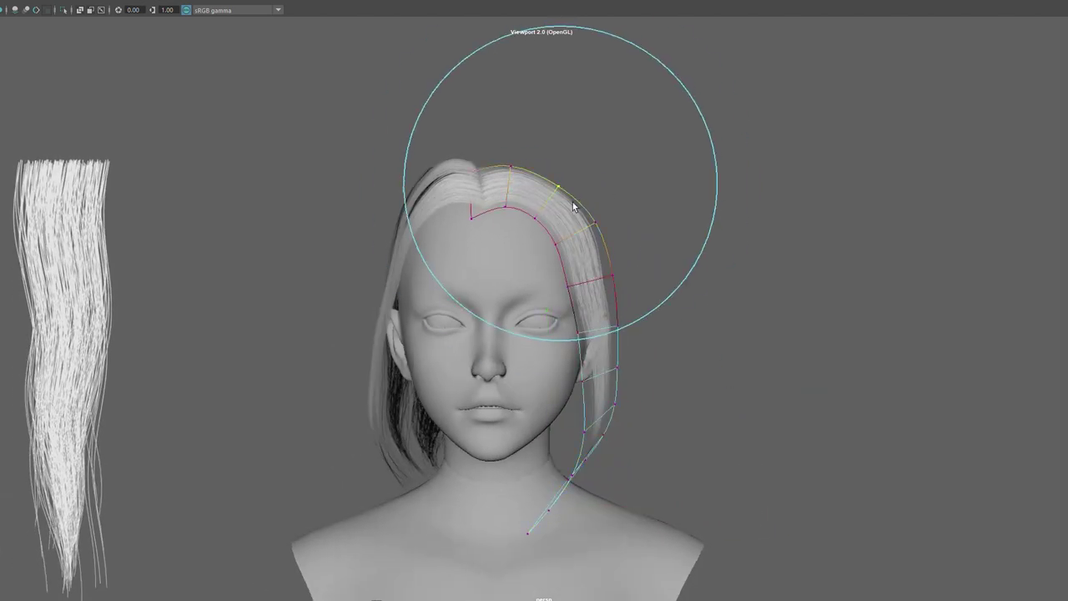
{"action": "left_click_drag", "start_coordinate": [554, 170], "coordinate": [541, 146]}
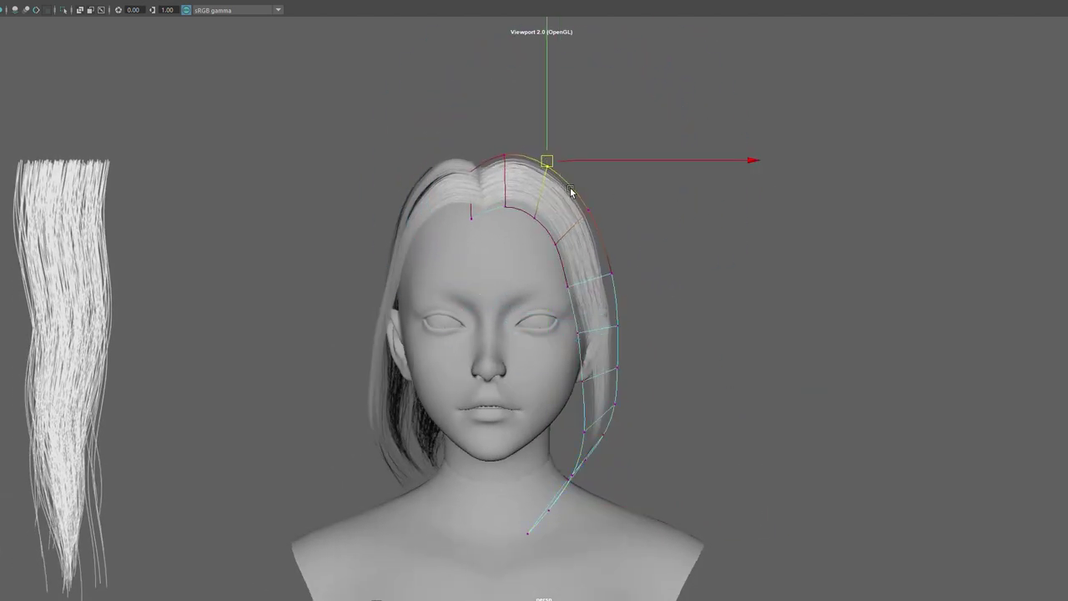
{"action": "left_click_drag", "start_coordinate": [591, 205], "coordinate": [591, 198]}
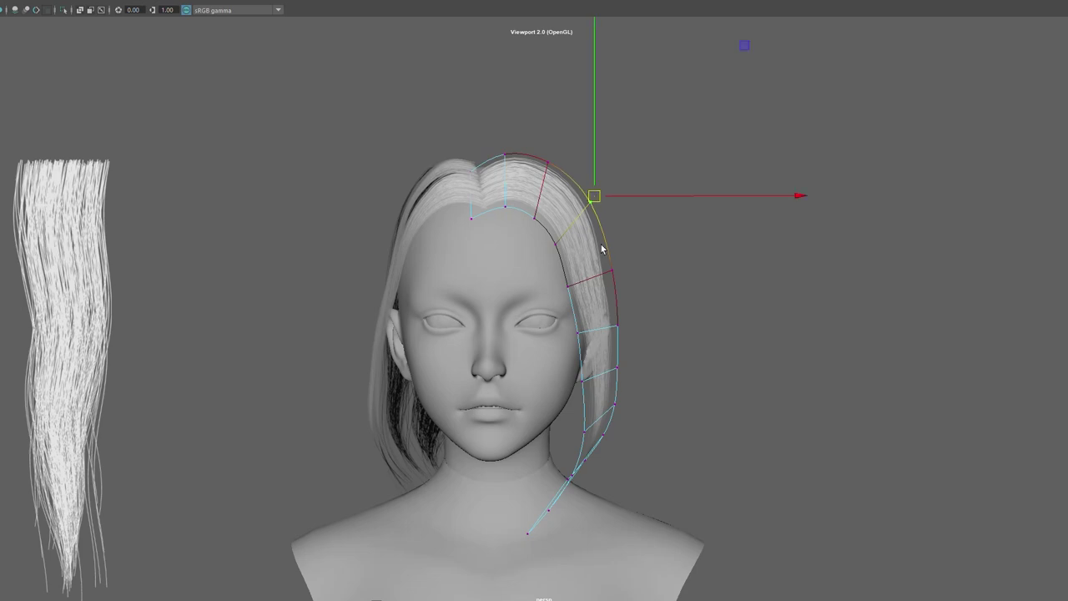
{"action": "mouse_move", "coordinate": [651, 291]}
{"action": "left_mouse_down", "text": "alt"}
{"action": "mouse_move", "coordinate": [529, 272]}
{"action": "mouse_move", "coordinate": [485, 280]}
{"action": "left_mouse_up", "text": "alt"}
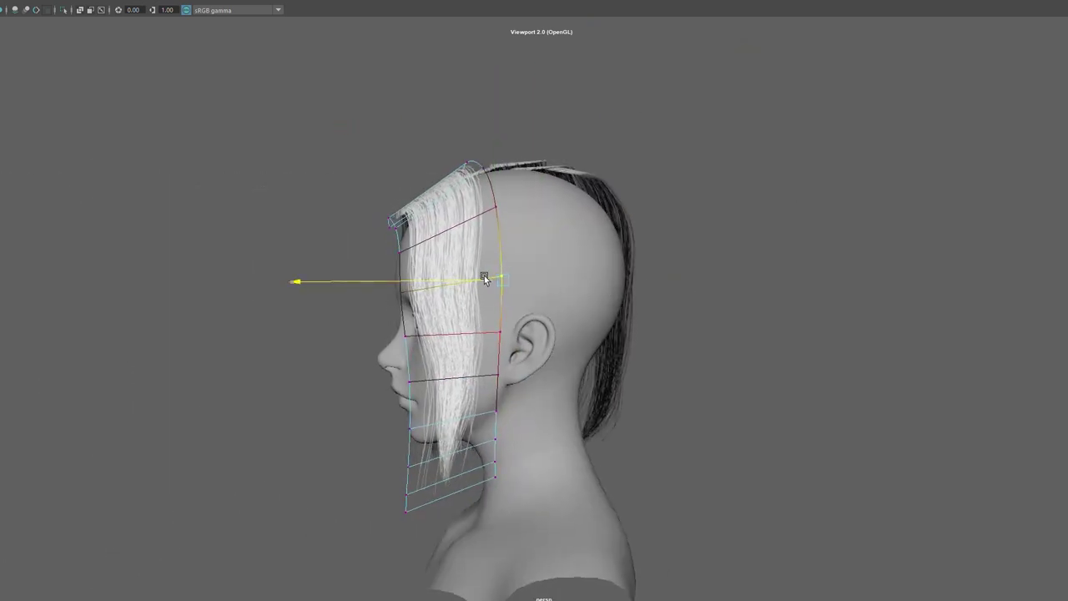
- Reselect the side hair card with its move handles and inspect the top of the head
{"action": "left_click", "coordinate": [773, 222]}
{"action": "mouse_move", "coordinate": [649, 212]}
{"action": "left_mouse_down", "text": "alt"}
{"action": "mouse_move", "coordinate": [732, 211]}
{"action": "mouse_move", "coordinate": [657, 267]}
{"action": "left_mouse_up", "text": "alt"}
{"action": "key", "text": "ctrl+z"}
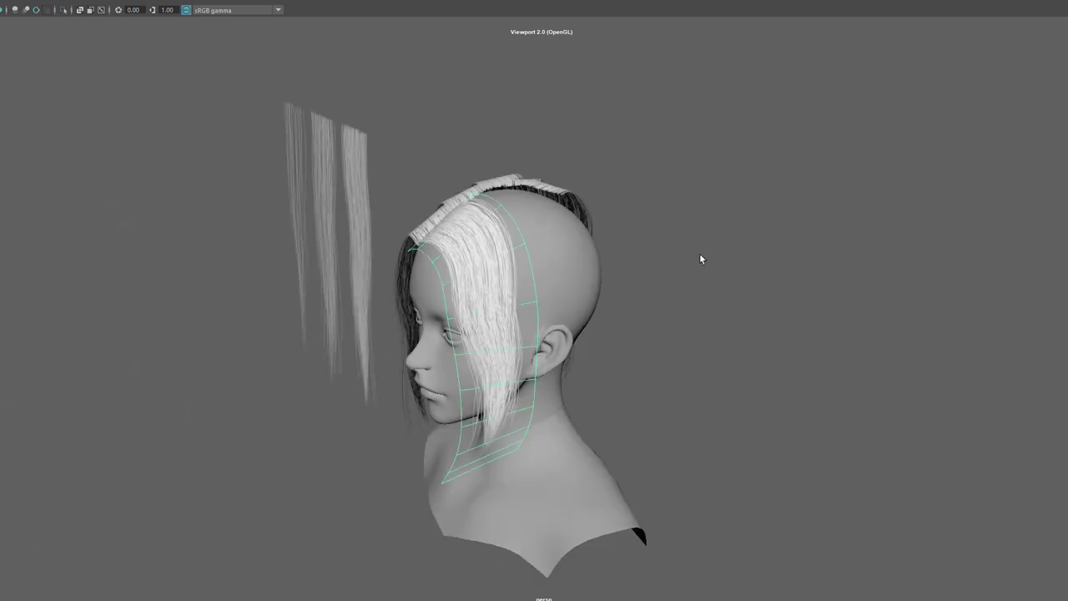
{"action": "key", "text": "ctrl+z"}
{"action": "left_click_drag", "start_coordinate": [735, 257], "coordinate": [475, 453], "text": "alt"}
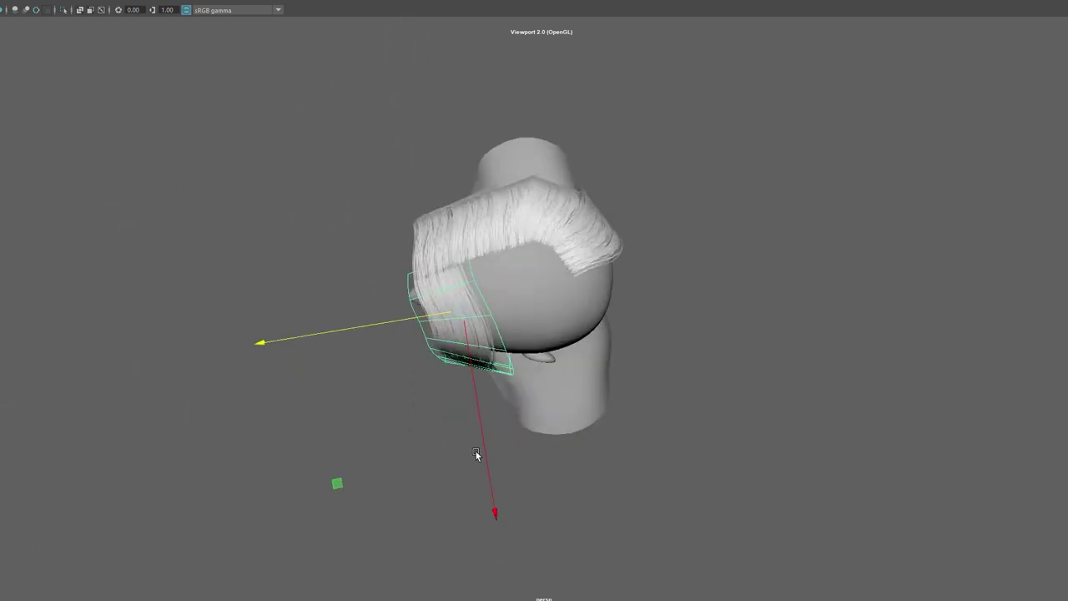
{"action": "mouse_move", "coordinate": [441, 374]}
{"action": "left_mouse_down", "text": "alt"}
{"action": "mouse_move", "coordinate": [576, 353]}
{"action": "mouse_move", "coordinate": [690, 264]}
{"action": "mouse_move", "coordinate": [654, 203]}
{"action": "left_mouse_up", "text": "alt"}
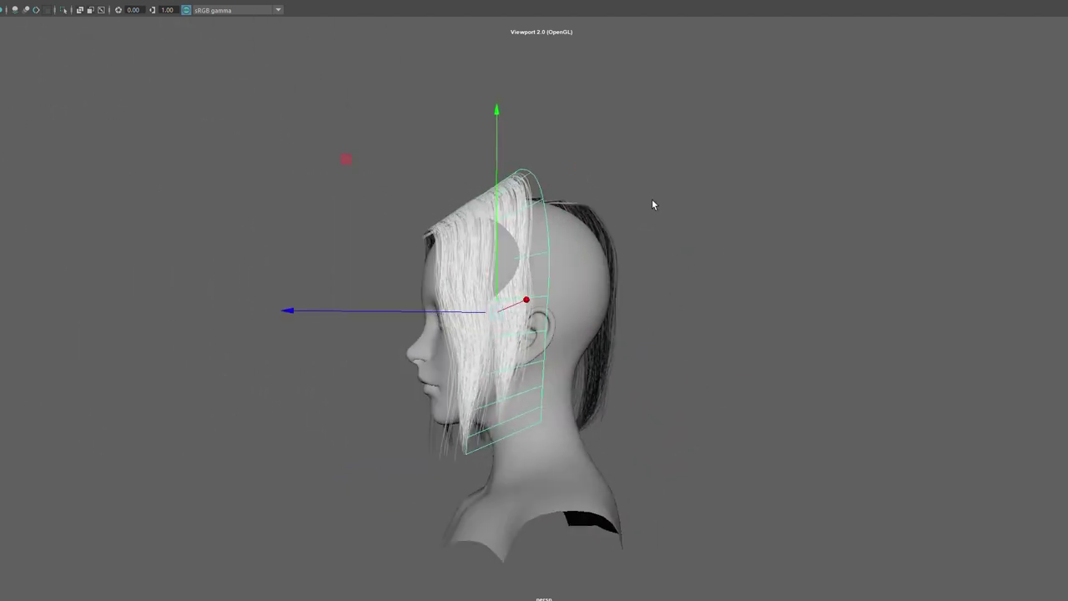
- In vertex mode, move the card's top vertices so the roots sit against the scalp
{"action": "right_click_drag", "start_coordinate": [689, 187], "coordinate": [647, 186]}
{"action": "mouse_move", "coordinate": [534, 172]}
{"action": "left_mouse_down"}
{"action": "mouse_move", "coordinate": [534, 183]}
{"action": "mouse_move", "coordinate": [519, 159]}
{"action": "left_mouse_up"}
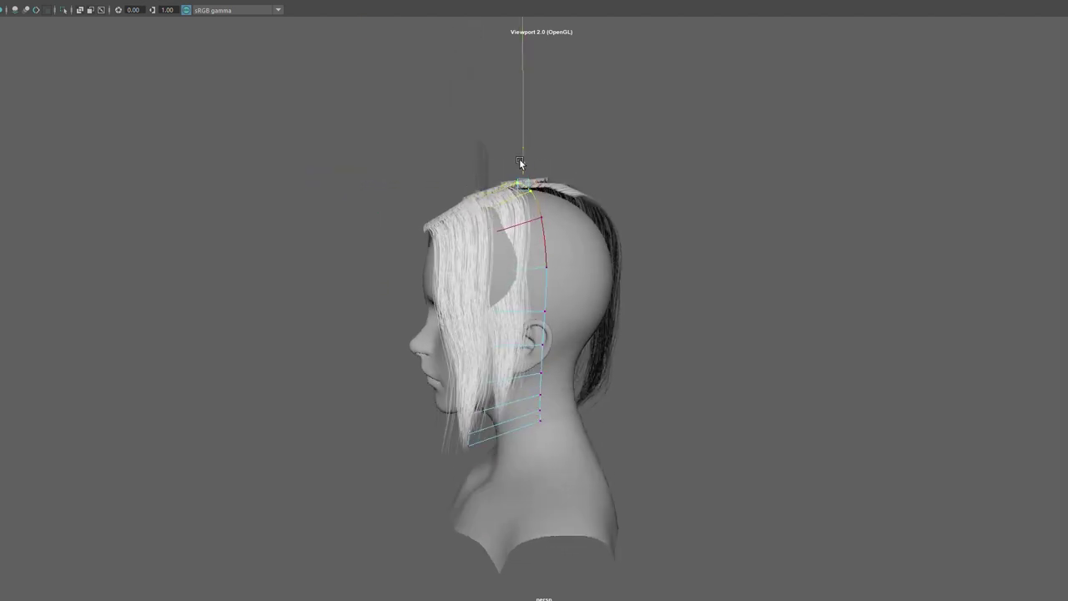
{"action": "left_click_drag", "start_coordinate": [486, 251], "coordinate": [495, 292], "text": "alt"}
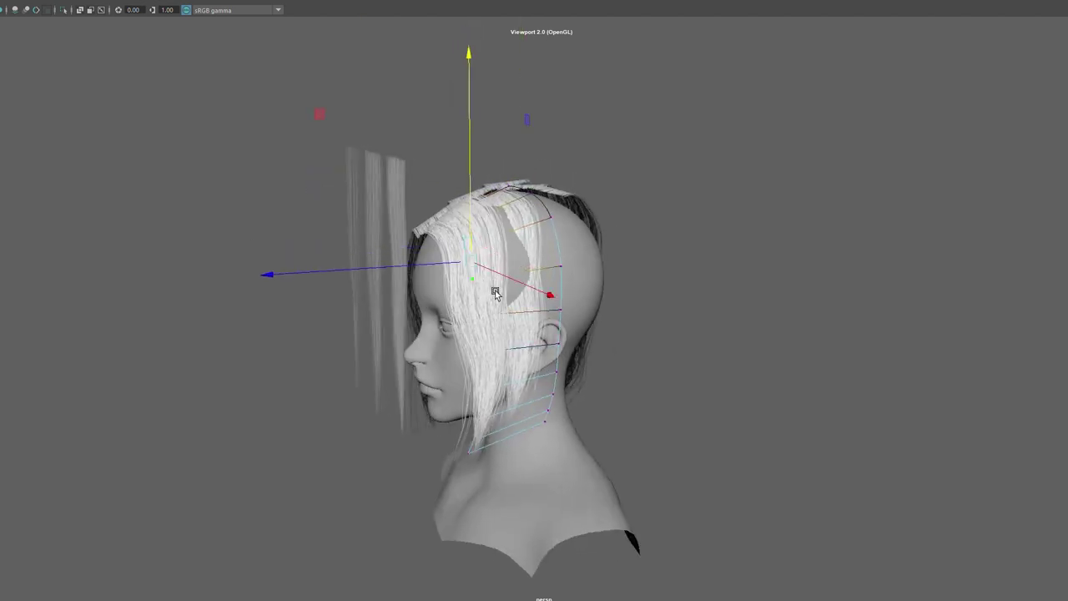
{"action": "left_click", "coordinate": [517, 288]}
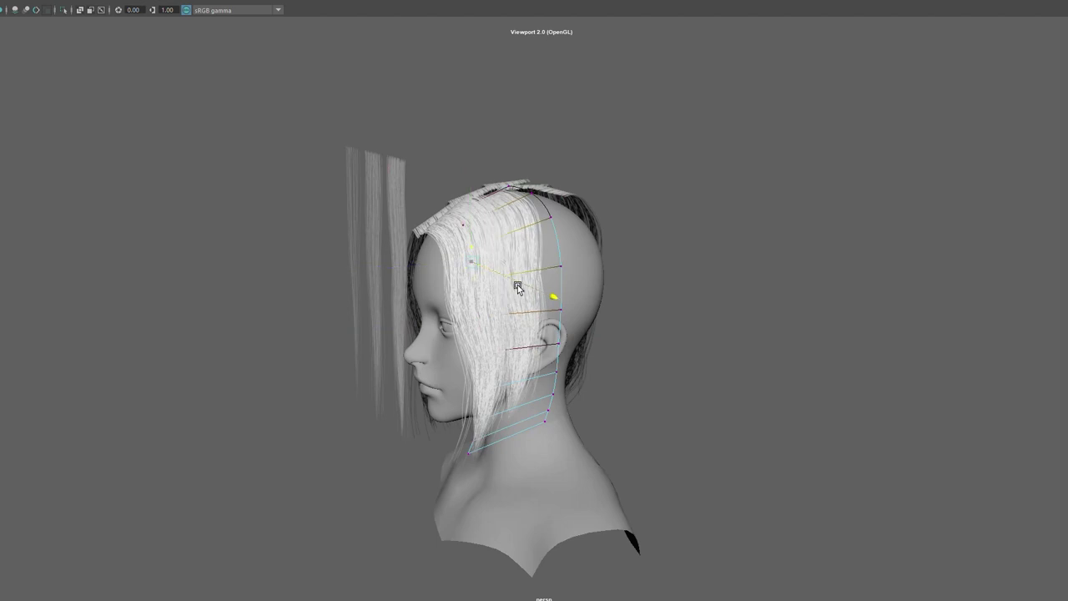
{"action": "left_click", "coordinate": [520, 287]}
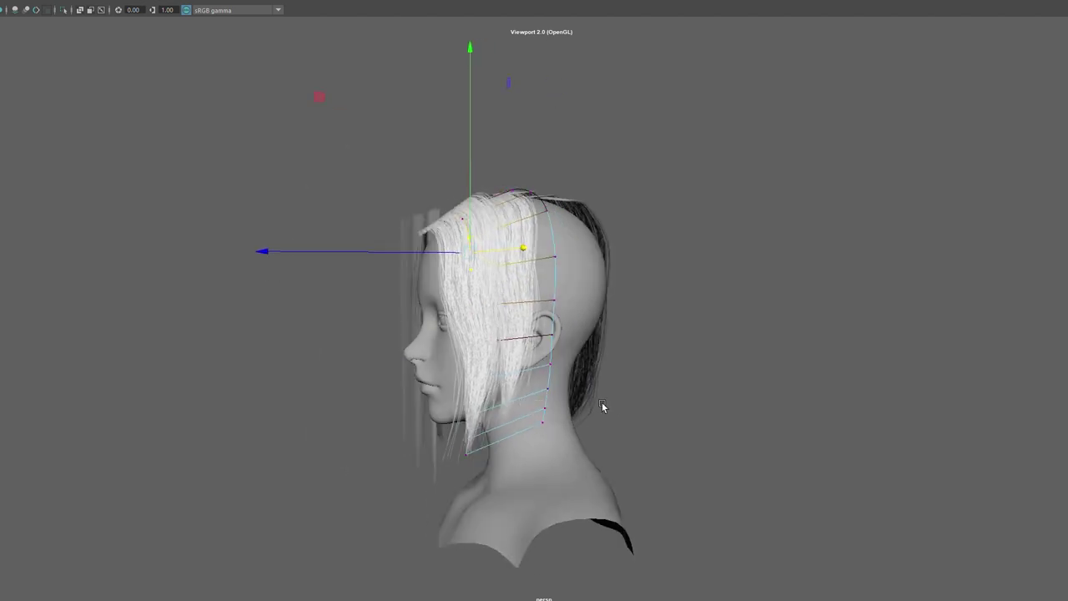
{"action": "left_click", "coordinate": [544, 411]}
{"action": "mouse_move", "coordinate": [544, 411]}
{"action": "left_mouse_down", "text": "alt"}
{"action": "mouse_move", "coordinate": [612, 406]}
{"action": "mouse_move", "coordinate": [494, 418]}
{"action": "mouse_move", "coordinate": [708, 401]}
{"action": "left_mouse_up", "text": "alt"}
- Return to object mode and switch the viewport to textured display (6) to show strands
{"action": "right_click", "coordinate": [715, 281]}
{"action": "left_click", "coordinate": [914, 327]}
{"action": "left_click_drag", "start_coordinate": [914, 327], "coordinate": [710, 295], "text": "alt"}
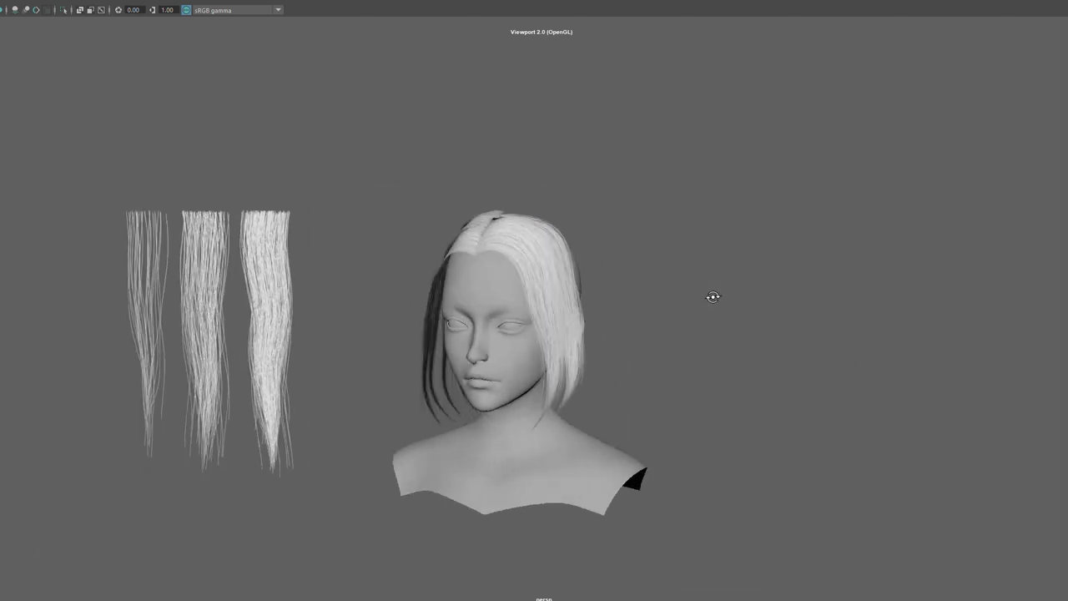
{"action": "key", "text": "5"}
{"action": "mouse_move", "coordinate": [258, 143]}
{"action": "left_mouse_down", "text": "alt"}
{"action": "mouse_move", "coordinate": [353, 143]}
{"action": "mouse_move", "coordinate": [253, 143]}
{"action": "mouse_move", "coordinate": [273, 137]}
{"action": "left_mouse_up", "text": "alt"}
{"action": "scroll", "coordinate": [334, 191], "scroll_direction": "up", "scroll_amount": 2}
{"action": "scroll", "coordinate": [389, 224], "scroll_direction": "up", "scroll_amount": 3}
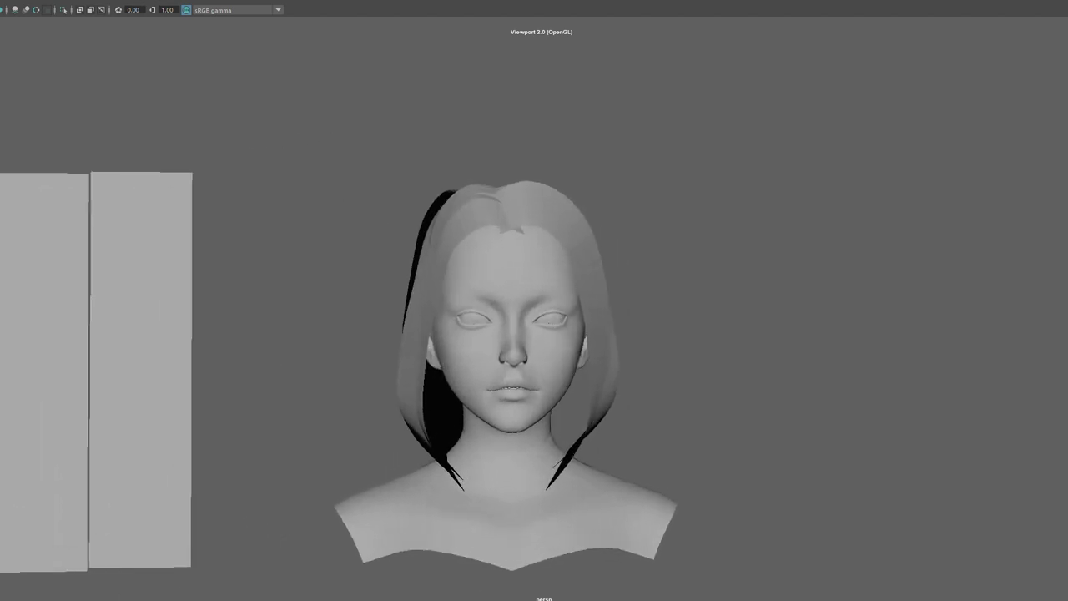
{"action": "key", "text": "6"}
- Move and rotate the textured hair card to hug the head's curve behind the ear
{"action": "left_click_drag", "start_coordinate": [732, 215], "coordinate": [604, 226], "text": "alt"}
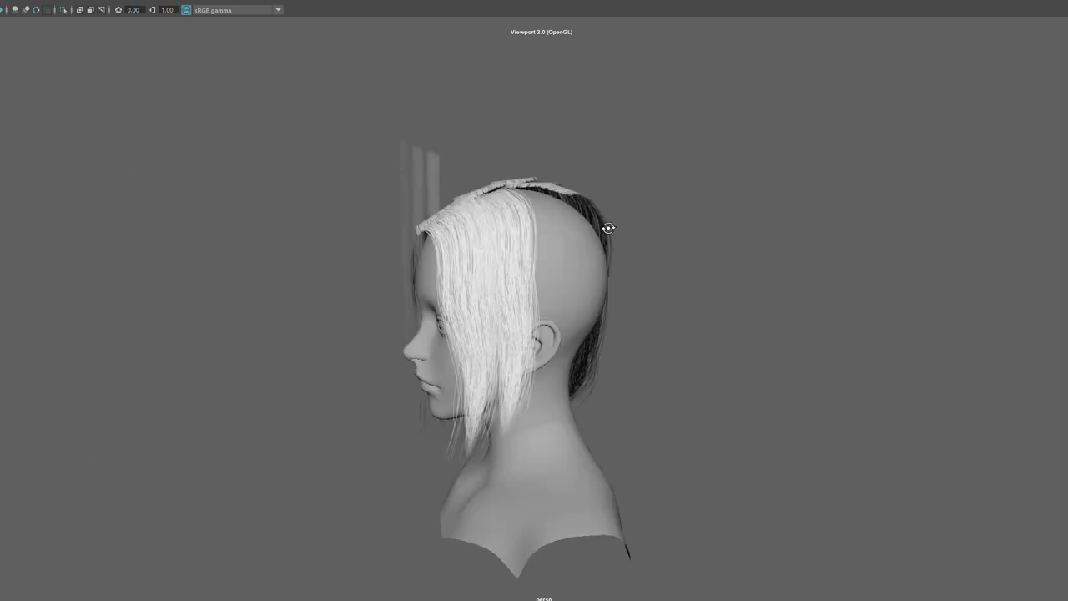
{"action": "left_click_drag", "start_coordinate": [690, 310], "coordinate": [607, 352], "text": "alt"}
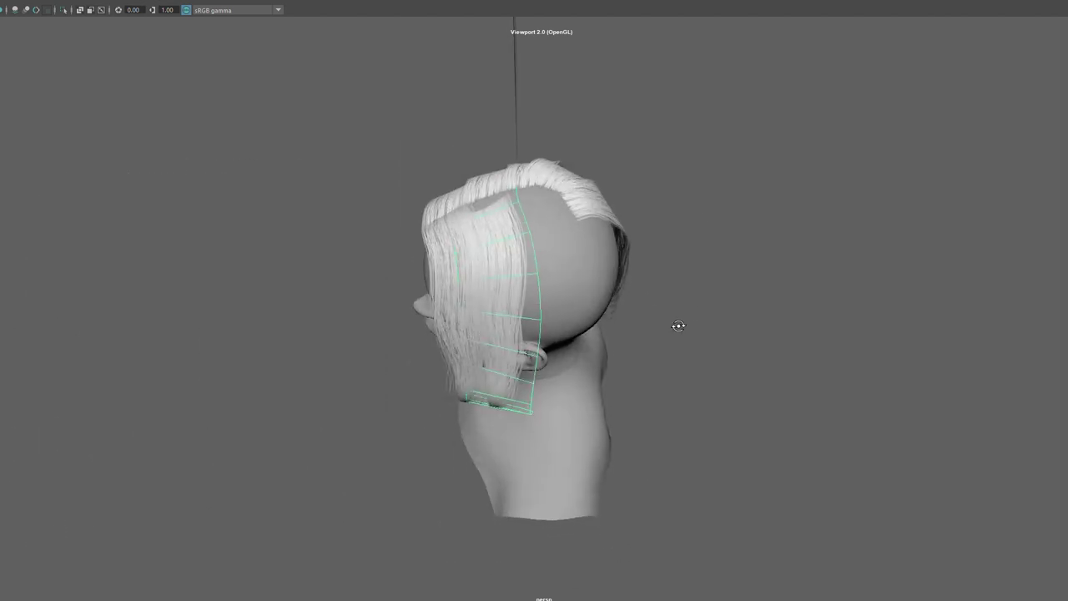
{"action": "key", "text": "w"}
{"action": "left_click_drag", "start_coordinate": [364, 457], "coordinate": [403, 443]}
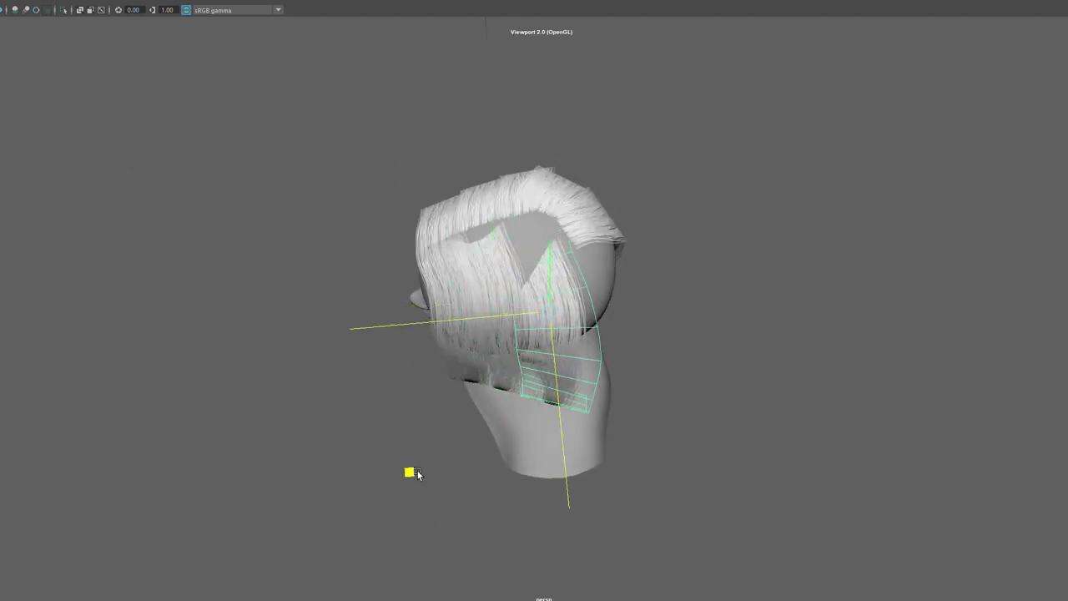
{"action": "key", "text": "e"}
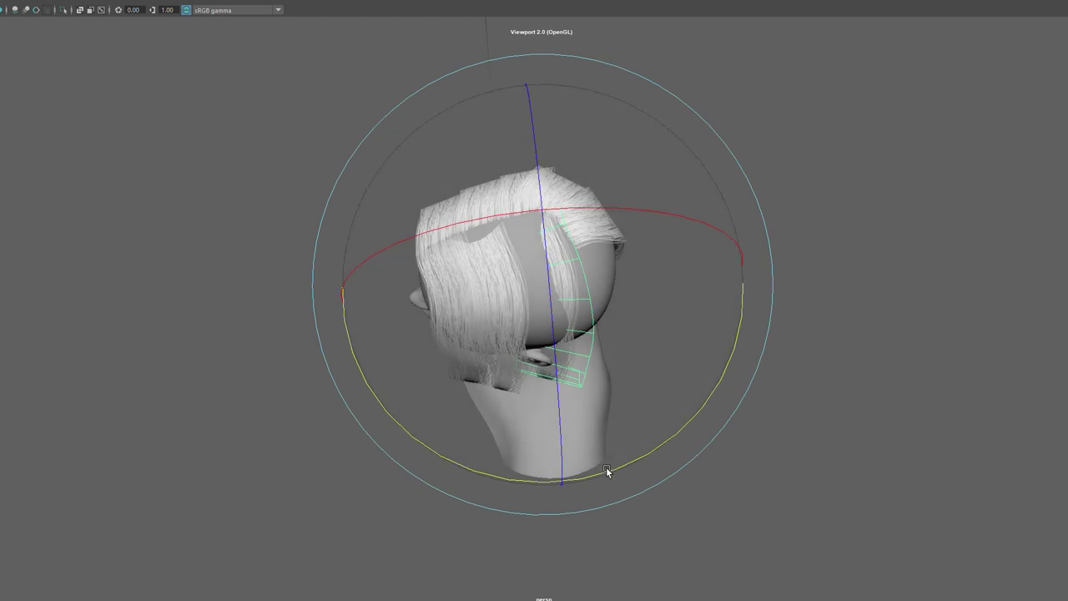
{"action": "mouse_move", "coordinate": [607, 465]}
{"action": "left_mouse_down"}
{"action": "mouse_move", "coordinate": [625, 470]}
{"action": "mouse_move", "coordinate": [653, 453]}
{"action": "left_mouse_up"}
{"action": "key", "text": "w"}
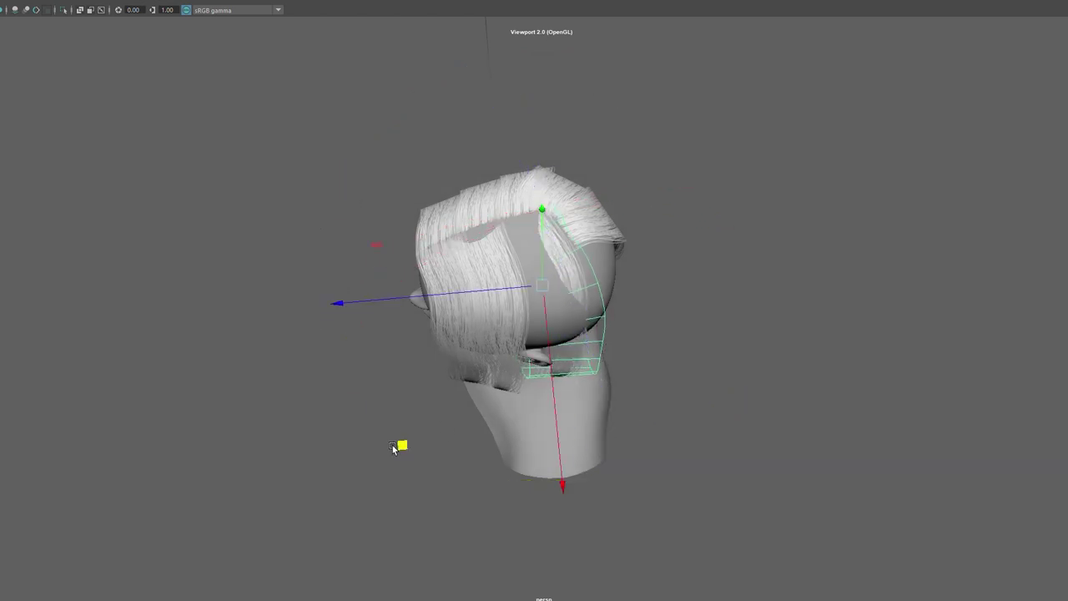
- Pull the selected hair card's top control points over the bare scalp gap by the parting
{"action": "left_click", "coordinate": [495, 250]}
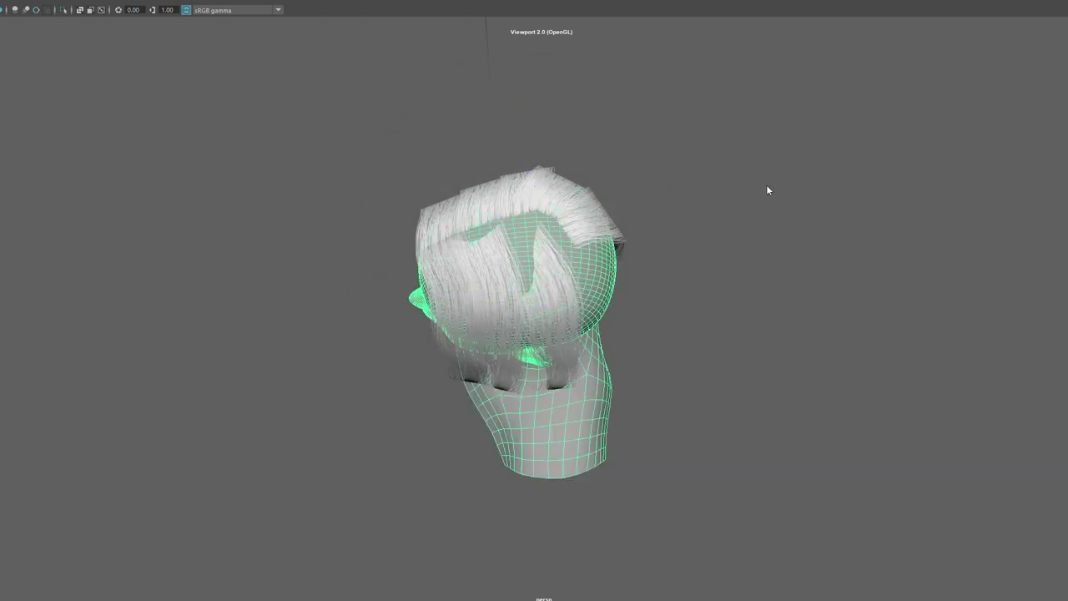
{"action": "left_click", "coordinate": [514, 282]}
{"action": "key", "text": "F8"}
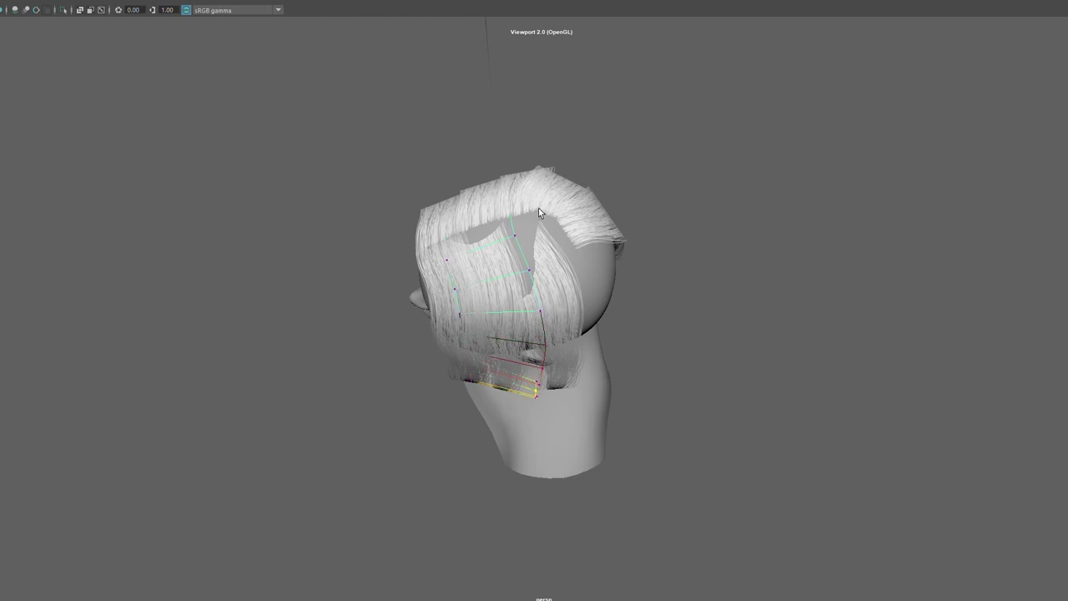
{"action": "mouse_move", "coordinate": [519, 239]}
{"action": "left_mouse_down", "text": "alt"}
{"action": "mouse_move", "coordinate": [999, 372]}
{"action": "mouse_move", "coordinate": [894, 295]}
{"action": "mouse_move", "coordinate": [372, 233]}
{"action": "left_mouse_up", "text": "alt"}
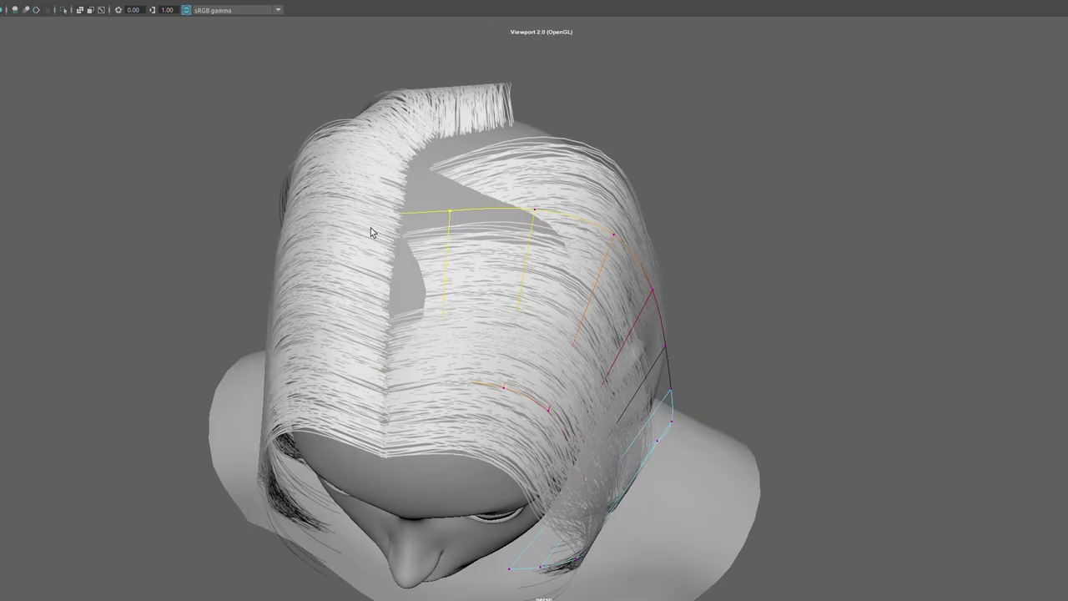
{"action": "left_click_drag", "start_coordinate": [442, 191], "coordinate": [442, 179]}
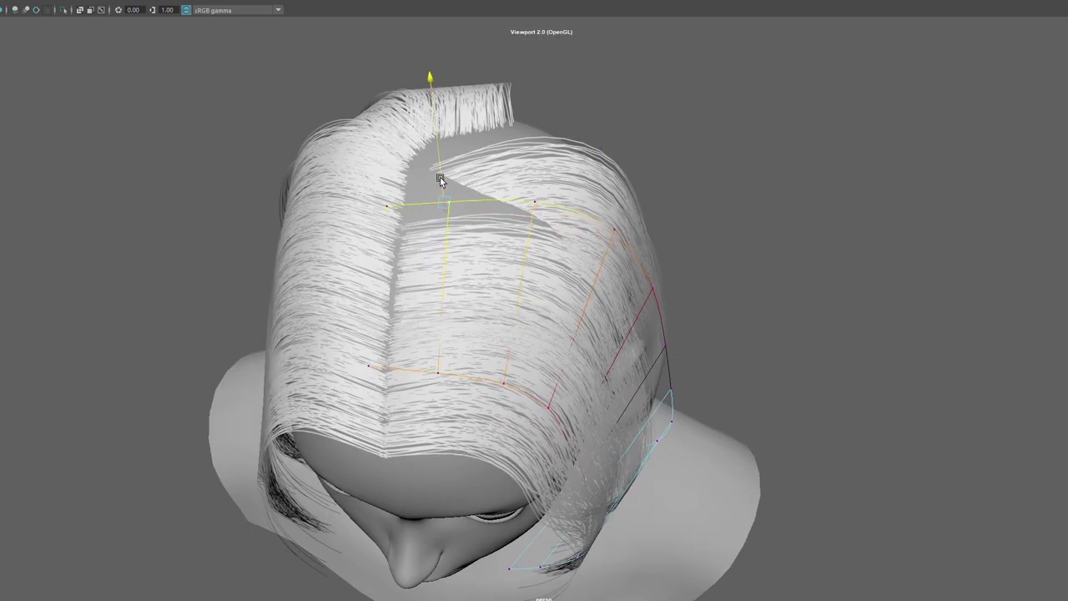
{"action": "left_click_drag", "start_coordinate": [477, 227], "coordinate": [486, 165], "text": "alt"}
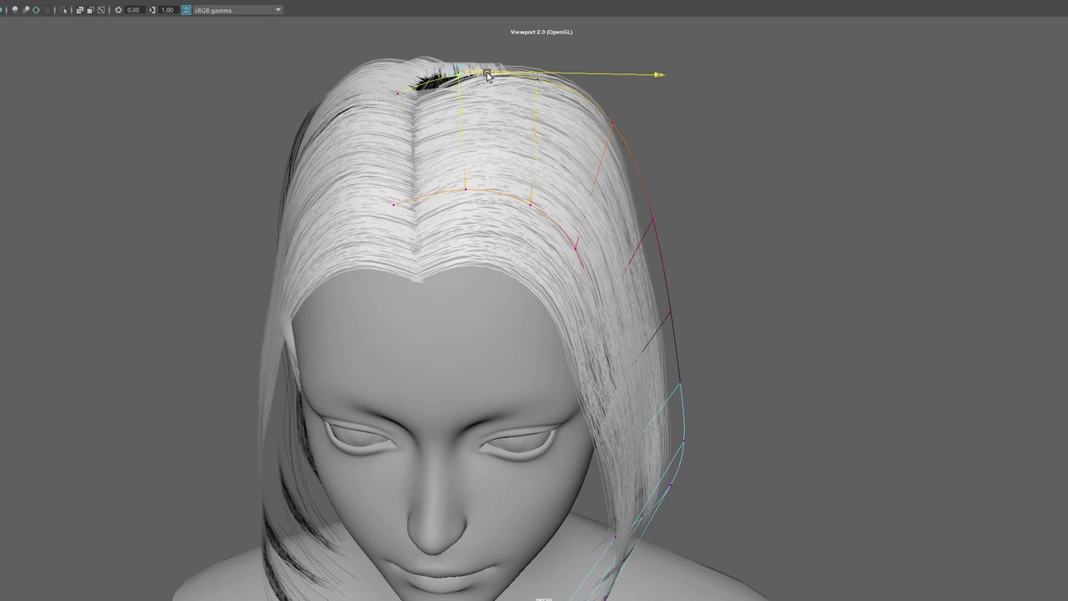
{"action": "left_click_drag", "start_coordinate": [573, 142], "coordinate": [560, 133], "text": "alt"}
{"action": "key", "text": "F8"}
- Refine the card's top edge control points so it fits snugly over the crown
{"action": "right_click_drag", "start_coordinate": [864, 161], "coordinate": [806, 159]}
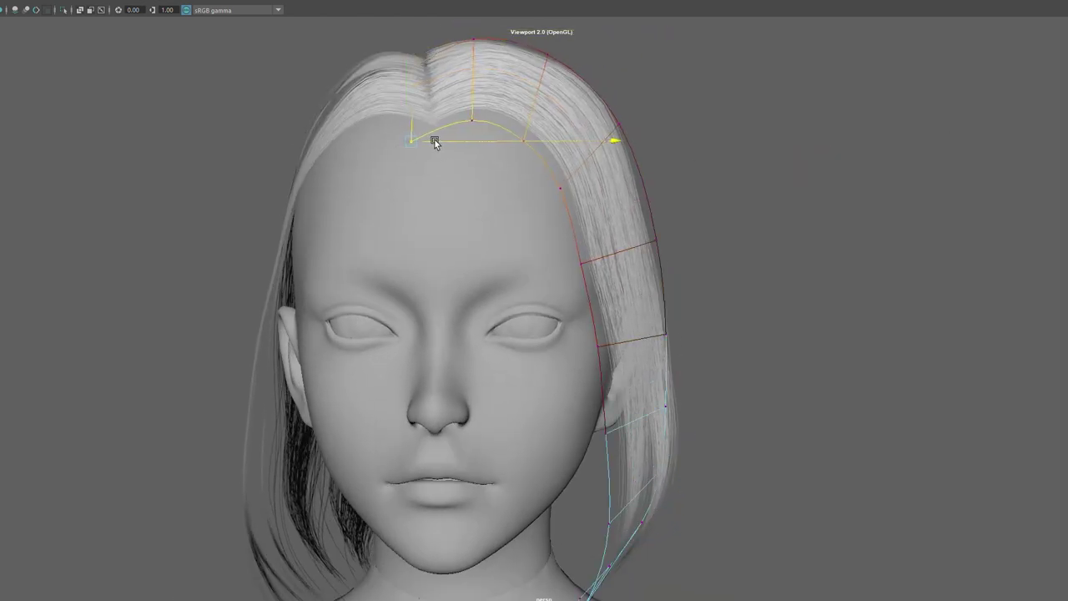
{"action": "right_click_drag", "start_coordinate": [753, 163], "coordinate": [799, 138]}
{"action": "left_click_drag", "start_coordinate": [711, 162], "coordinate": [555, 235], "text": "alt"}
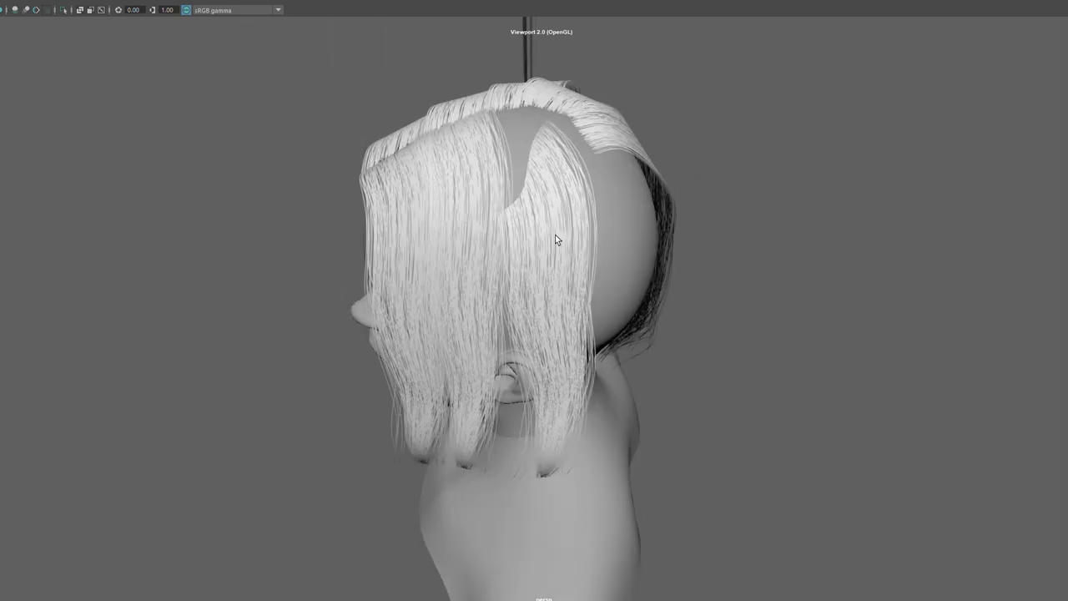
{"action": "right_click_drag", "start_coordinate": [831, 136], "coordinate": [776, 137]}
{"action": "left_click_drag", "start_coordinate": [507, 148], "coordinate": [558, 172], "text": "alt"}
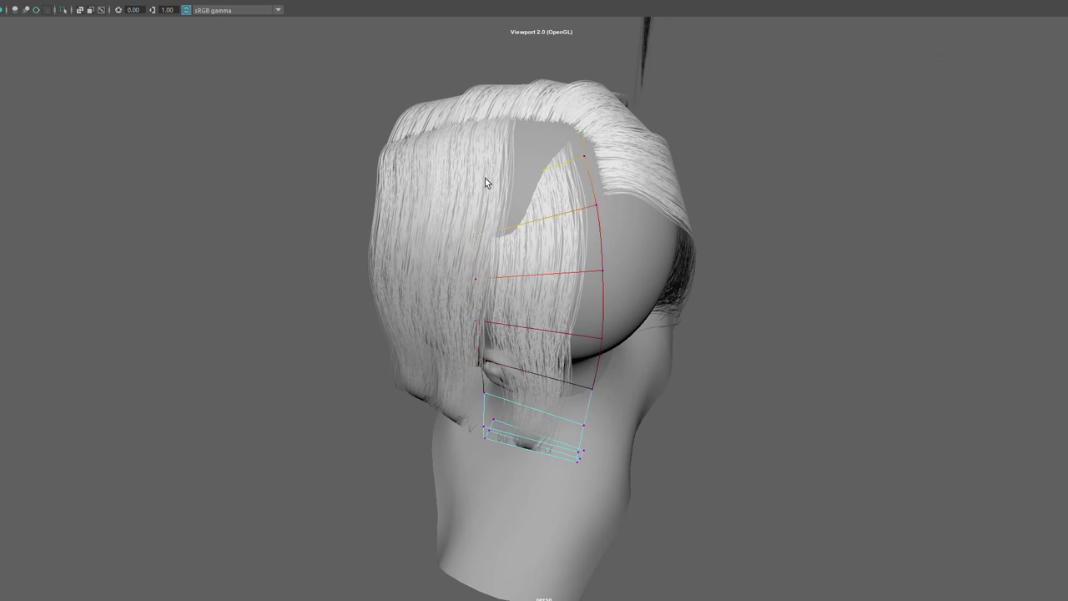
{"action": "mouse_move", "coordinate": [479, 157]}
{"action": "left_mouse_down", "text": "alt"}
{"action": "mouse_move", "coordinate": [523, 174]}
{"action": "mouse_move", "coordinate": [528, 188]}
{"action": "mouse_move", "coordinate": [572, 190]}
{"action": "mouse_move", "coordinate": [513, 222]}
{"action": "mouse_move", "coordinate": [637, 197]}
{"action": "mouse_move", "coordinate": [714, 219]}
{"action": "left_mouse_up", "text": "alt"}
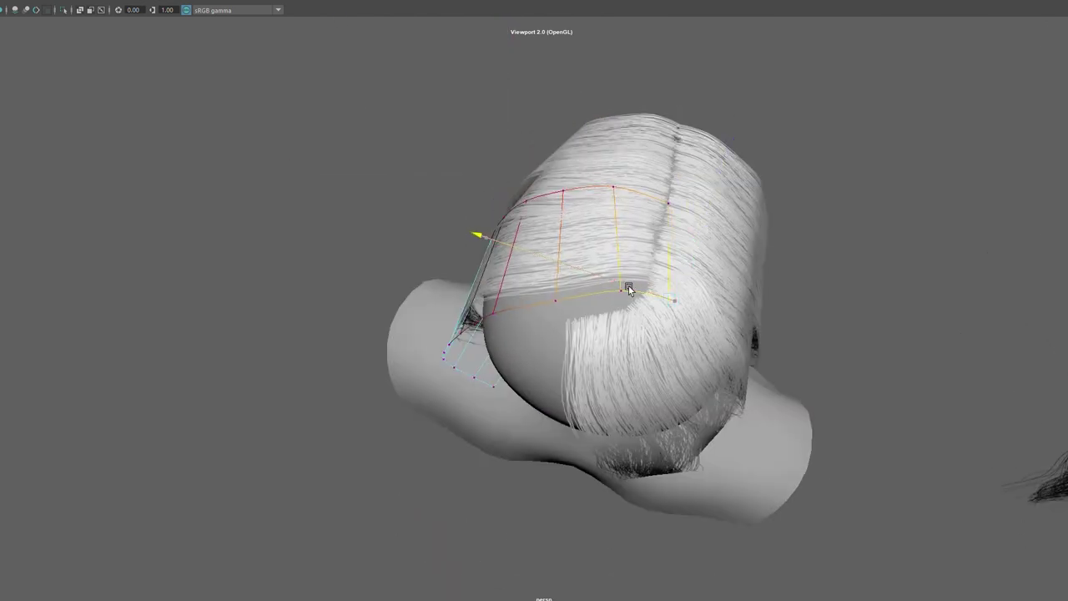
{"action": "left_click_drag", "start_coordinate": [629, 286], "coordinate": [656, 295], "text": "alt"}
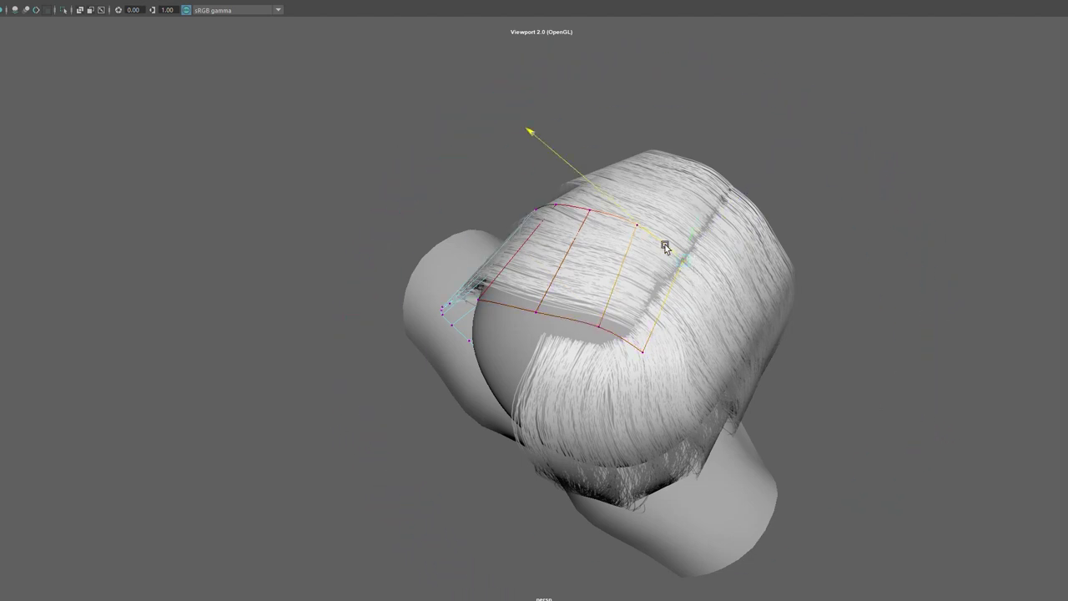
{"action": "left_click_drag", "start_coordinate": [665, 244], "coordinate": [670, 251]}
{"action": "left_click", "coordinate": [624, 344]}
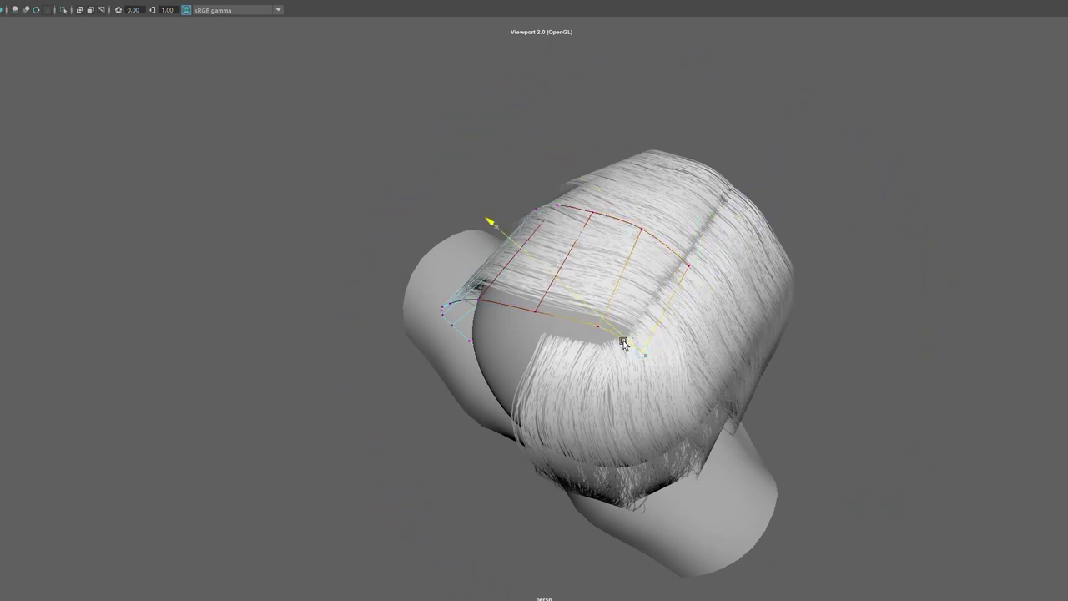
{"action": "mouse_move", "coordinate": [667, 290]}
{"action": "left_mouse_down", "text": "alt"}
{"action": "mouse_move", "coordinate": [967, 230]}
{"action": "mouse_move", "coordinate": [964, 239]}
{"action": "left_mouse_up", "text": "alt"}
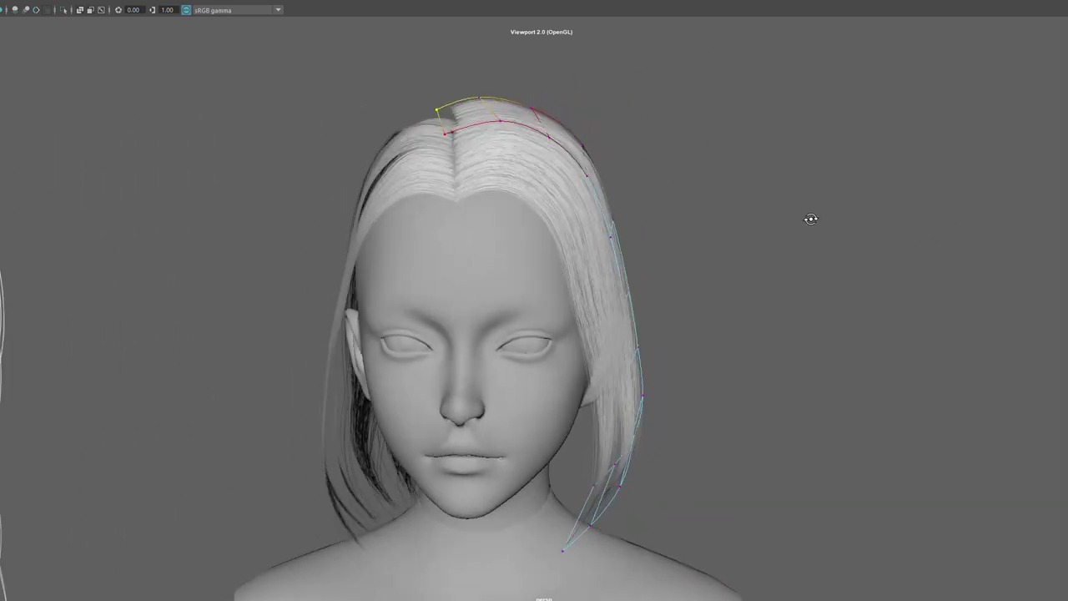
- Rotate the hair card around the head so it hangs toward the back
{"action": "mouse_move", "coordinate": [810, 219]}
{"action": "left_mouse_down", "text": "alt"}
{"action": "mouse_move", "coordinate": [823, 238]}
{"action": "mouse_move", "coordinate": [868, 215]}
{"action": "left_mouse_up", "text": "alt"}
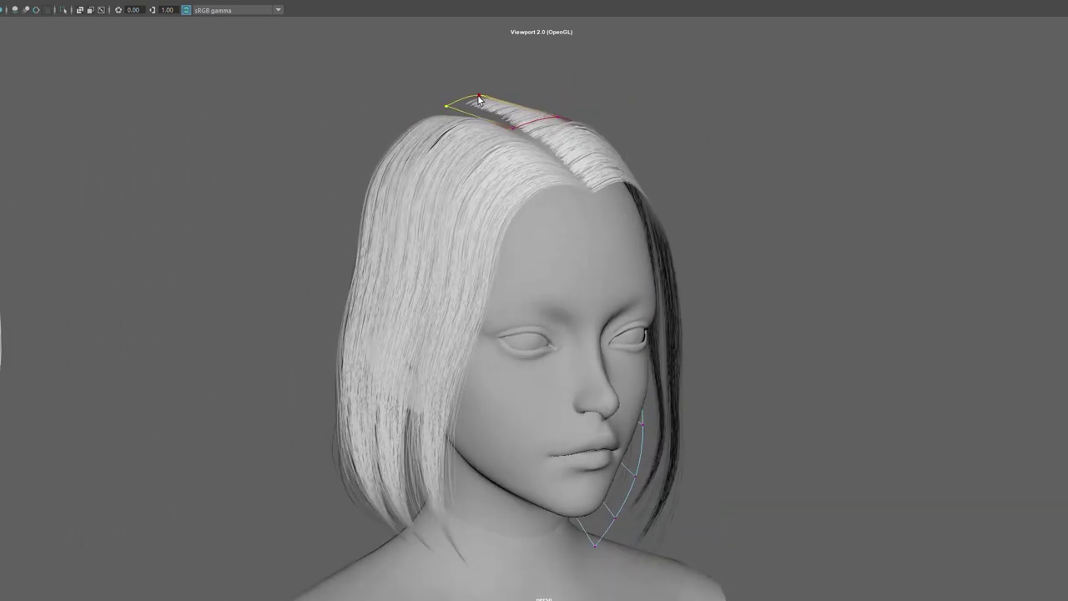
{"action": "mouse_move", "coordinate": [554, 83]}
{"action": "left_mouse_down", "text": "alt"}
{"action": "mouse_move", "coordinate": [508, 126]}
{"action": "mouse_move", "coordinate": [376, 115]}
{"action": "mouse_move", "coordinate": [740, 177]}
{"action": "left_mouse_up", "text": "alt"}
{"action": "right_click_drag", "start_coordinate": [740, 177], "coordinate": [873, 151]}
{"action": "left_click_drag", "start_coordinate": [874, 156], "coordinate": [792, 182], "text": "alt"}
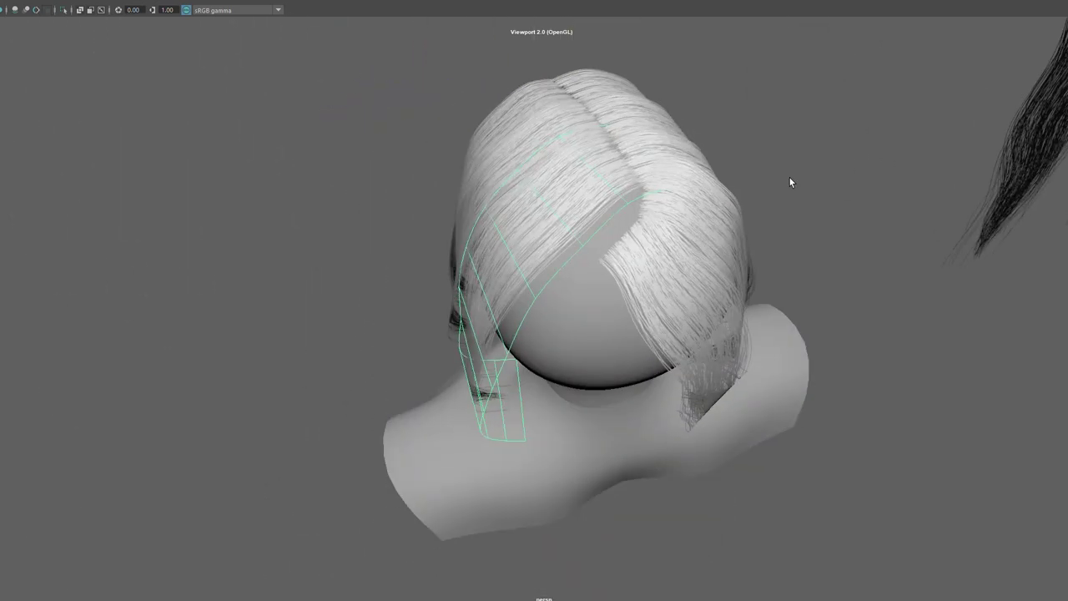
{"action": "key", "text": "e"}
{"action": "mouse_move", "coordinate": [579, 481]}
{"action": "left_mouse_down"}
{"action": "mouse_move", "coordinate": [711, 470]}
{"action": "mouse_move", "coordinate": [673, 460]}
{"action": "mouse_move", "coordinate": [375, 239]}
{"action": "mouse_move", "coordinate": [397, 254]}
{"action": "mouse_move", "coordinate": [509, 242]}
{"action": "mouse_move", "coordinate": [520, 229]}
{"action": "left_mouse_up"}
- Select the card's control points to fit it down the back of the head toward the neck
{"action": "right_click_drag", "start_coordinate": [980, 317], "coordinate": [838, 320]}
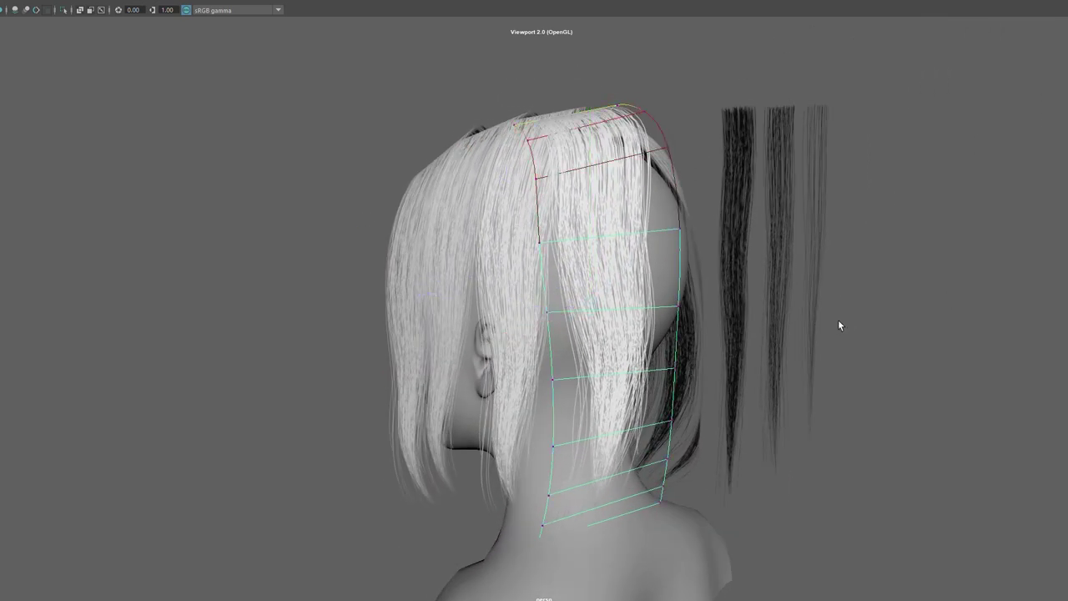
{"action": "left_click", "coordinate": [605, 451]}
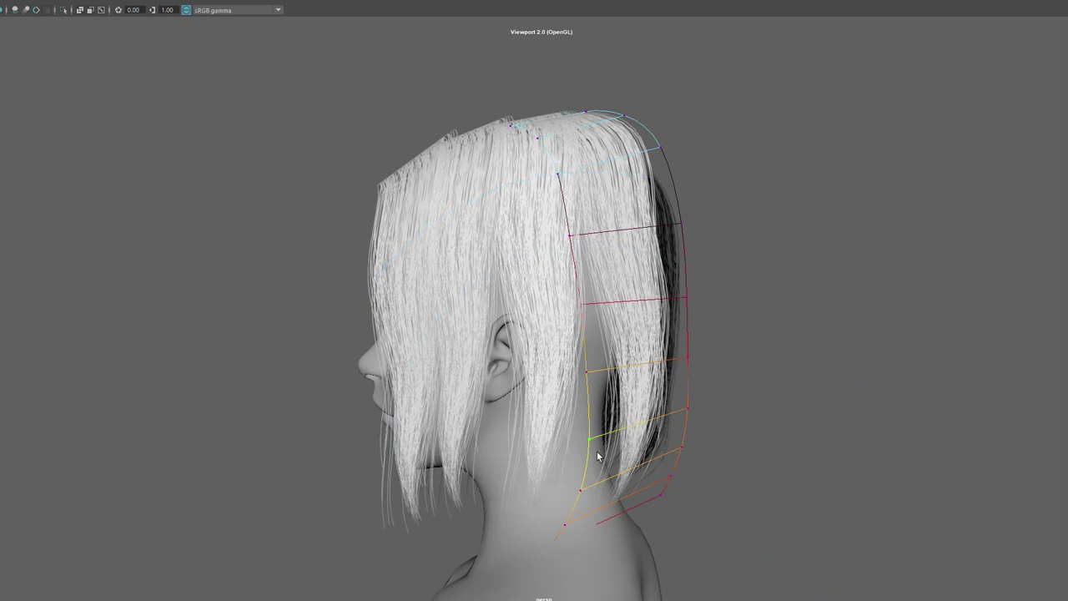
{"action": "mouse_move", "coordinate": [601, 455]}
{"action": "left_mouse_down", "text": "alt"}
{"action": "mouse_move", "coordinate": [933, 449]}
{"action": "mouse_move", "coordinate": [710, 458]}
{"action": "mouse_move", "coordinate": [622, 494]}
{"action": "mouse_move", "coordinate": [621, 519]}
{"action": "left_mouse_up", "text": "alt"}
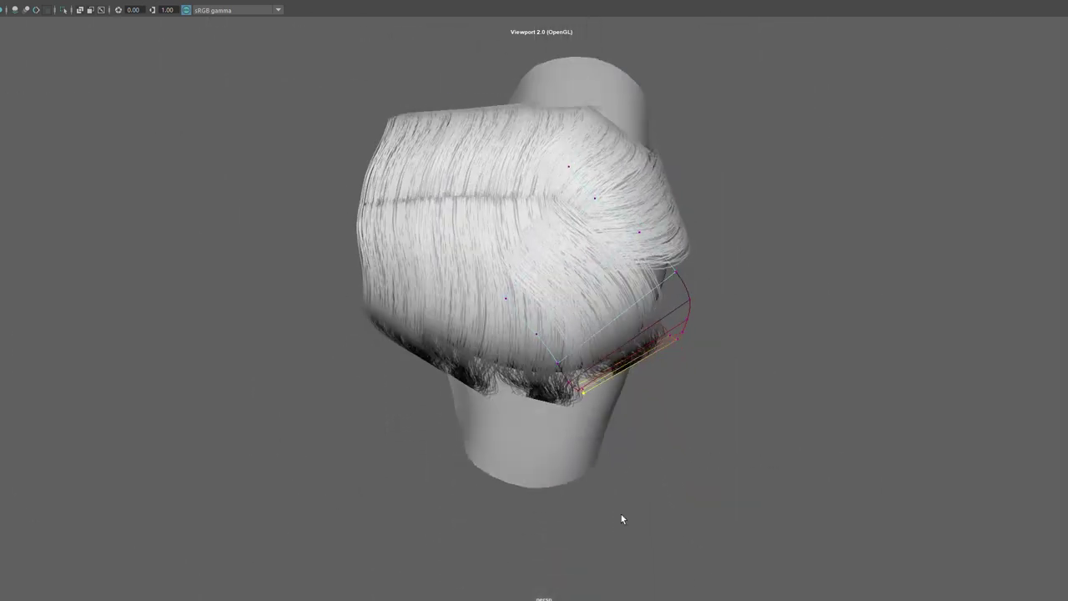
{"action": "left_click", "coordinate": [511, 283]}
{"action": "left_click_drag", "start_coordinate": [599, 209], "coordinate": [614, 94], "text": "alt"}
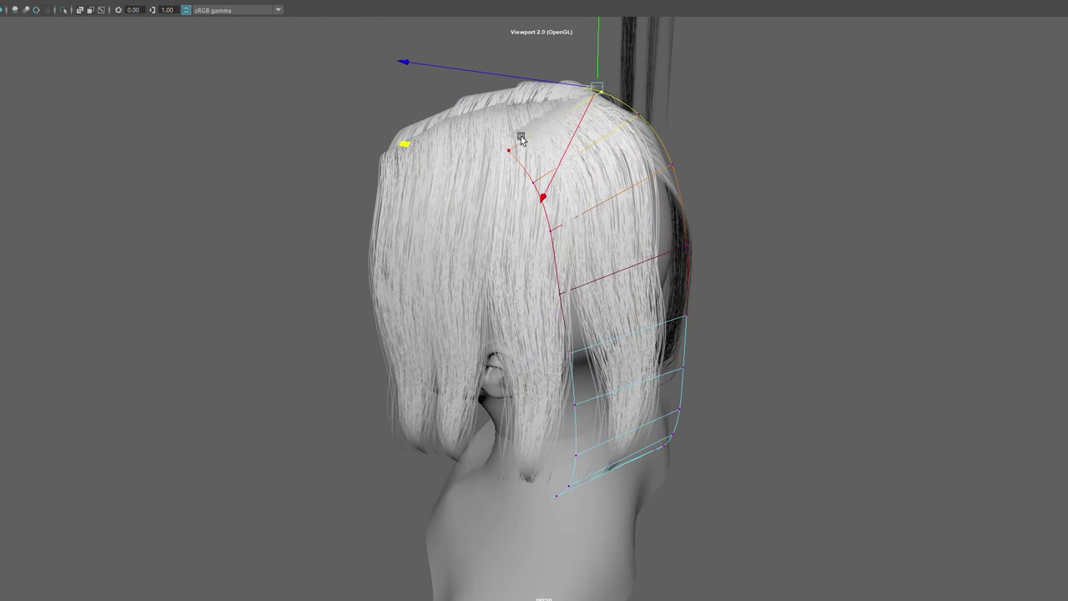
{"action": "left_click_drag", "start_coordinate": [520, 138], "coordinate": [713, 110], "text": "alt"}
{"action": "left_click_drag", "start_coordinate": [611, 185], "coordinate": [544, 142], "text": "alt"}
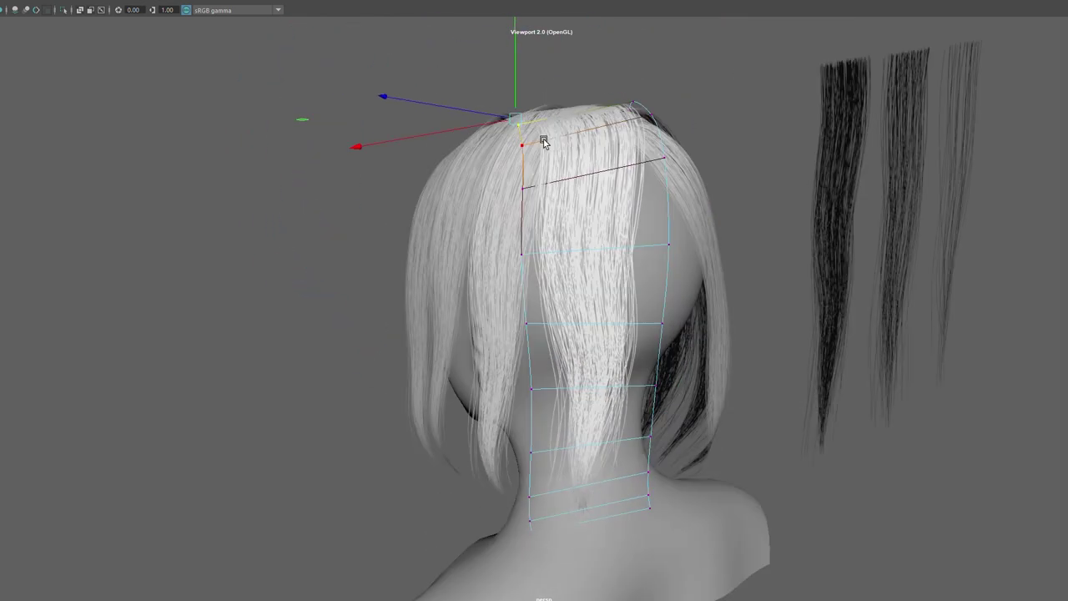
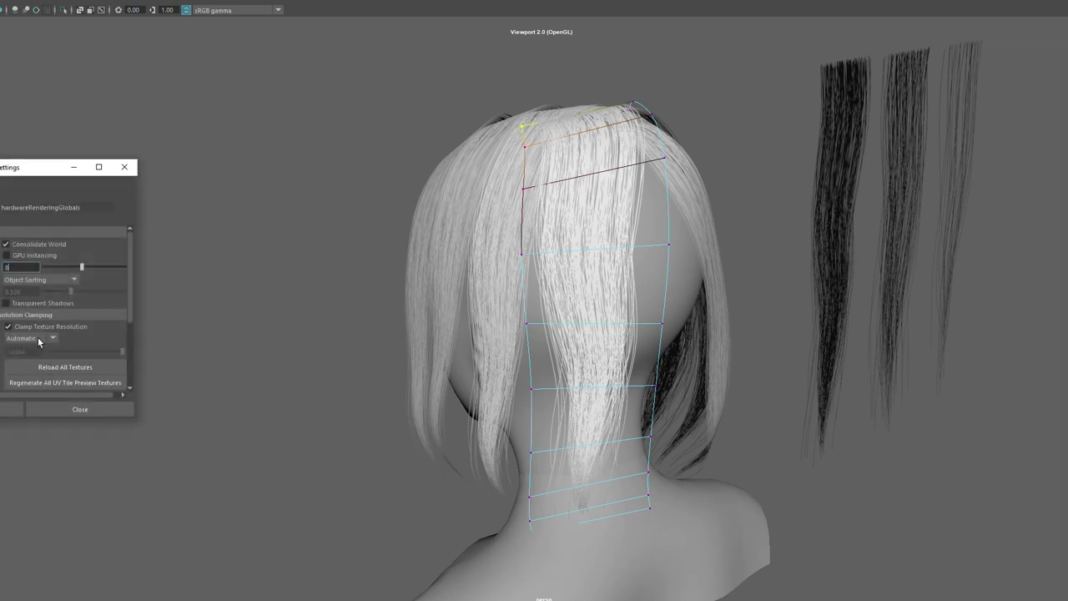
- Set Hardware Renderer 2.0 transparency sorting to Depth Peeling and close the settings
{"action": "left_click", "coordinate": [39, 280]}
{"action": "left_click", "coordinate": [36, 325]}
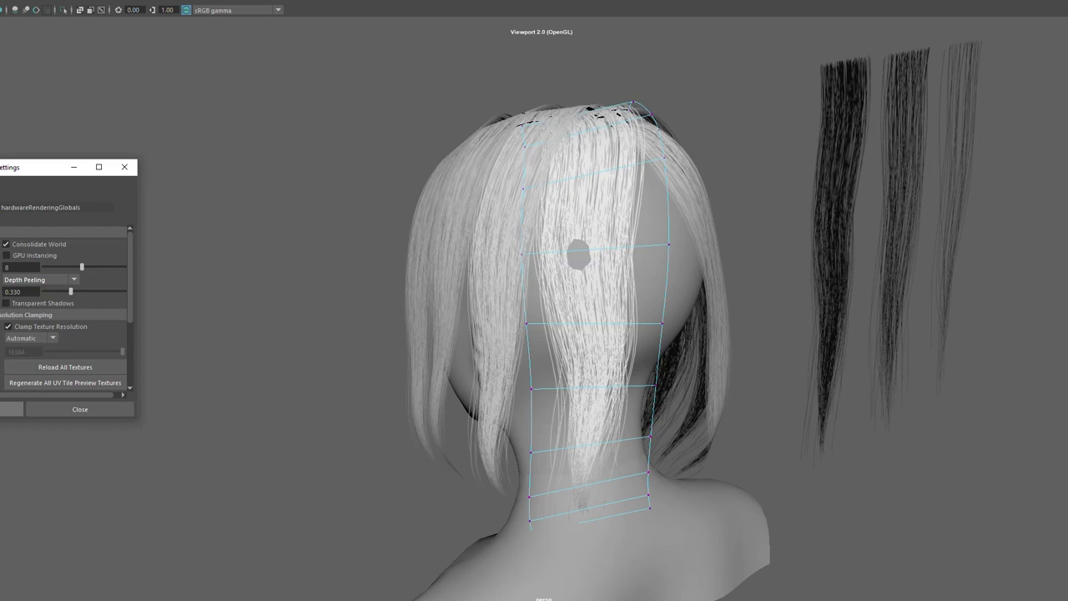
{"action": "left_click", "coordinate": [71, 409]}
{"action": "mouse_move", "coordinate": [225, 390]}
{"action": "left_mouse_down", "text": "alt"}
{"action": "mouse_move", "coordinate": [607, 302]}
{"action": "mouse_move", "coordinate": [563, 328]}
{"action": "left_mouse_up", "text": "alt"}
- Nudge the selected crown hair control slightly and tumble around to inspect the crown
{"action": "left_click_drag", "start_coordinate": [481, 332], "coordinate": [591, 333]}
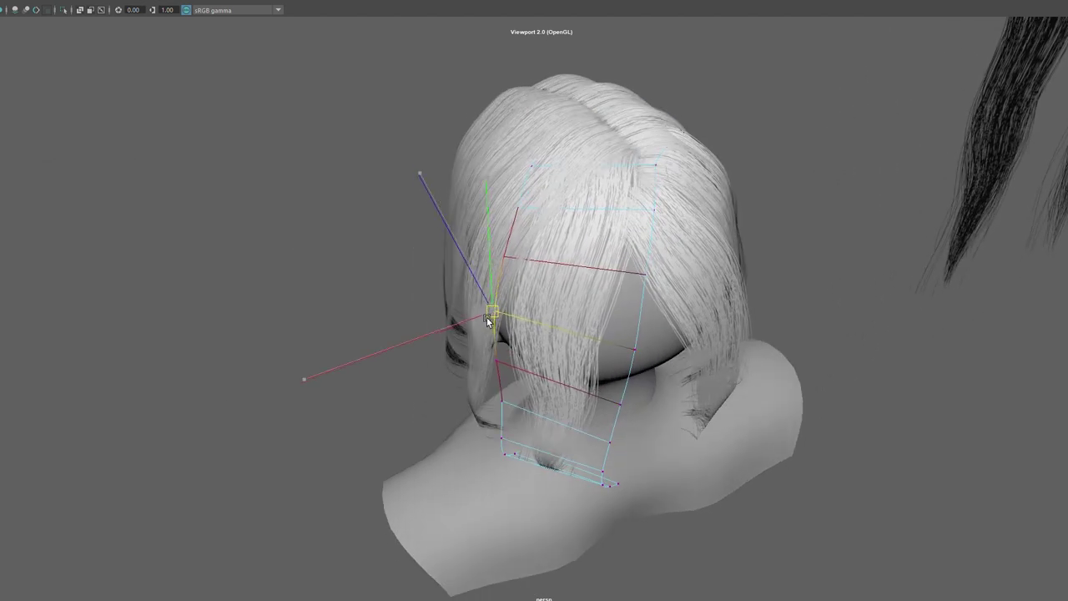
{"action": "mouse_move", "coordinate": [538, 168]}
{"action": "left_mouse_down", "text": "alt"}
{"action": "mouse_move", "coordinate": [626, 203]}
{"action": "mouse_move", "coordinate": [529, 156]}
{"action": "mouse_move", "coordinate": [613, 153]}
{"action": "mouse_move", "coordinate": [639, 178]}
{"action": "mouse_move", "coordinate": [651, 226]}
{"action": "mouse_move", "coordinate": [640, 215]}
{"action": "mouse_move", "coordinate": [541, 217]}
{"action": "mouse_move", "coordinate": [525, 228]}
{"action": "mouse_move", "coordinate": [545, 159]}
{"action": "mouse_move", "coordinate": [505, 137]}
{"action": "mouse_move", "coordinate": [444, 173]}
{"action": "mouse_move", "coordinate": [657, 276]}
{"action": "left_mouse_up", "text": "alt"}
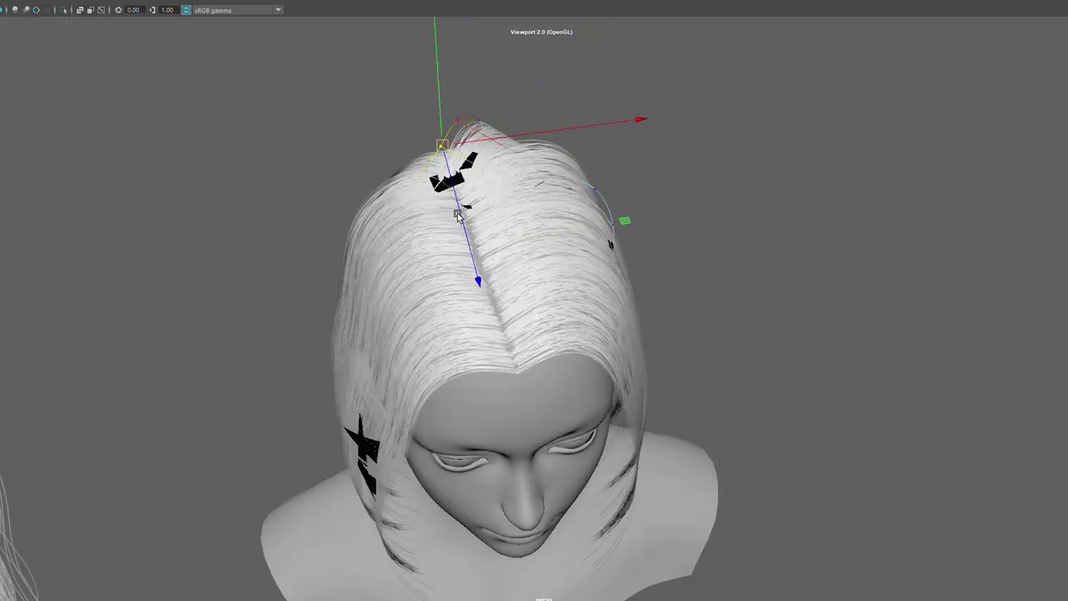
{"action": "right_click_drag", "start_coordinate": [657, 275], "coordinate": [499, 346], "text": "alt"}
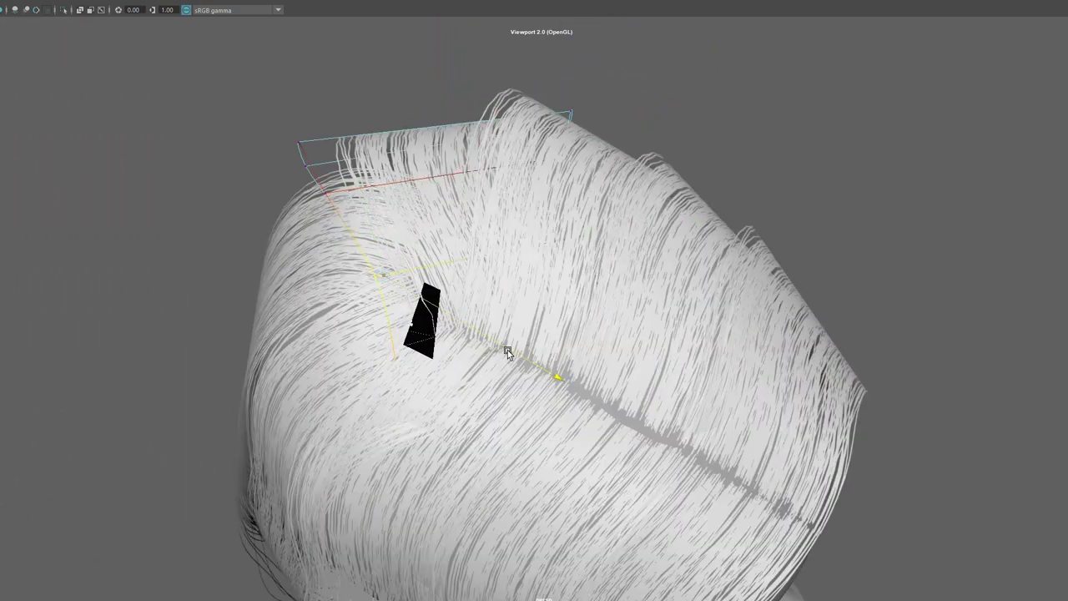
{"action": "mouse_move", "coordinate": [508, 350]}
{"action": "left_mouse_down", "text": "alt"}
{"action": "mouse_move", "coordinate": [549, 319]}
{"action": "mouse_move", "coordinate": [582, 325]}
{"action": "mouse_move", "coordinate": [597, 343]}
{"action": "left_mouse_up", "text": "alt"}
{"action": "right_click", "coordinate": [1002, 179]}
{"action": "left_click_drag", "start_coordinate": [1002, 179], "coordinate": [669, 215], "text": "alt"}
- Pull up two crown hair control points so the cards sit smoothly along the part
{"action": "left_click", "coordinate": [669, 215]}
{"action": "left_click", "coordinate": [537, 179]}
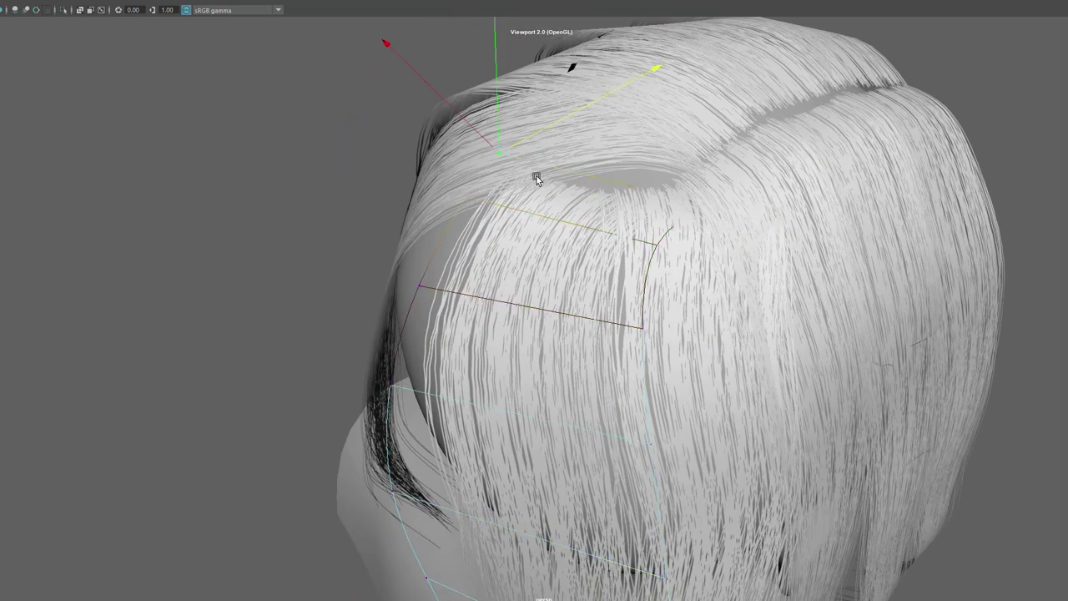
{"action": "middle_click_drag", "start_coordinate": [537, 180], "coordinate": [640, 145]}
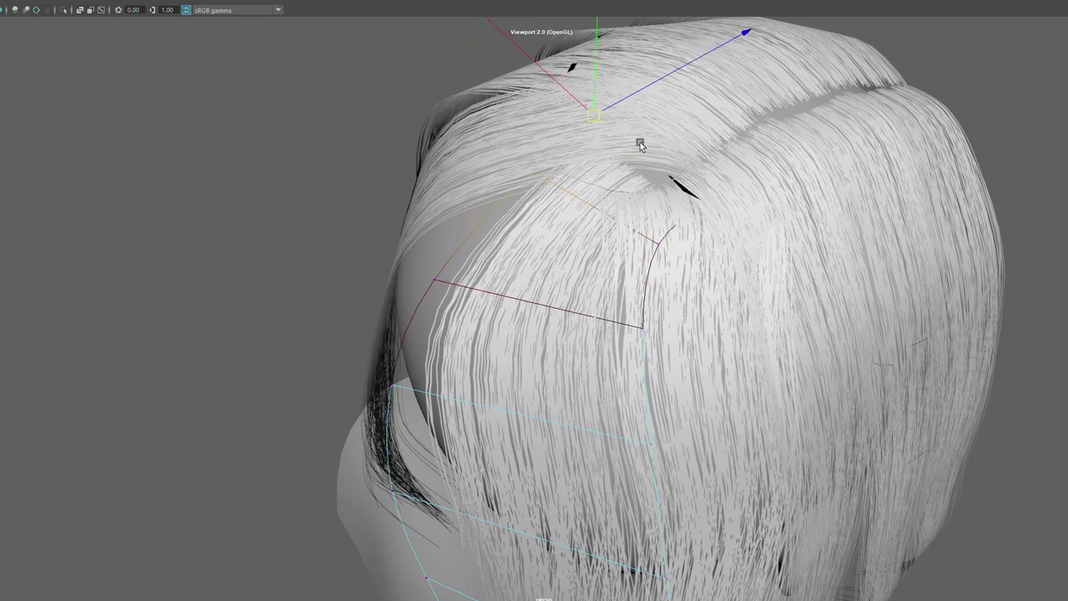
{"action": "mouse_move", "coordinate": [641, 145]}
{"action": "left_mouse_down", "text": "alt"}
{"action": "mouse_move", "coordinate": [674, 174]}
{"action": "mouse_move", "coordinate": [694, 124]}
{"action": "mouse_move", "coordinate": [638, 123]}
{"action": "mouse_move", "coordinate": [670, 293]}
{"action": "mouse_move", "coordinate": [574, 210]}
{"action": "left_mouse_up", "text": "alt"}
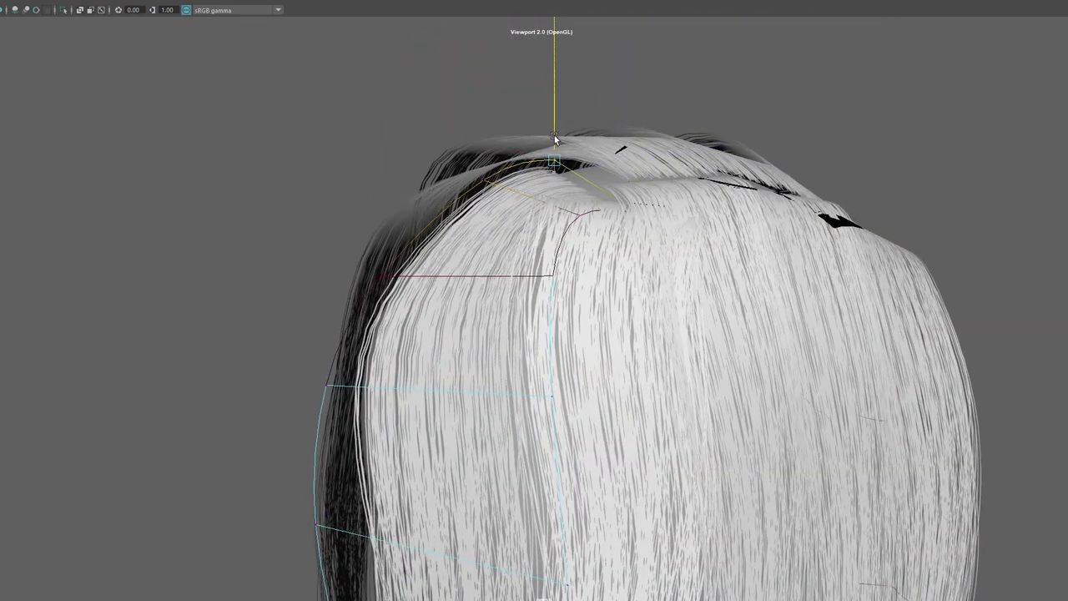
{"action": "left_click", "coordinate": [584, 217]}
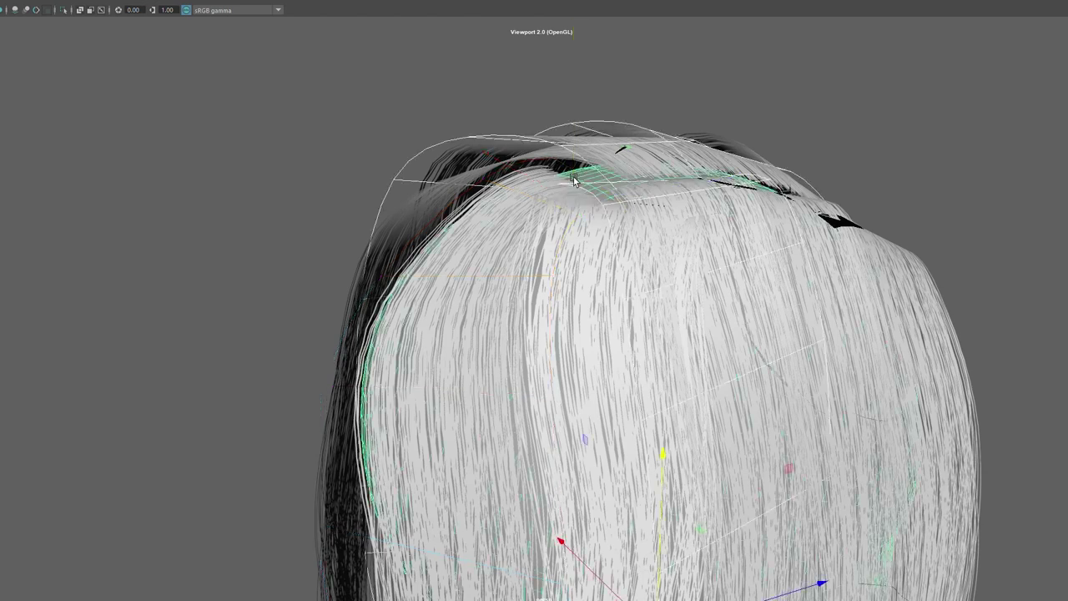
{"action": "mouse_move", "coordinate": [572, 177]}
{"action": "left_mouse_down"}
{"action": "mouse_move", "coordinate": [575, 161]}
{"action": "mouse_move", "coordinate": [577, 219]}
{"action": "mouse_move", "coordinate": [489, 298]}
{"action": "left_mouse_up"}
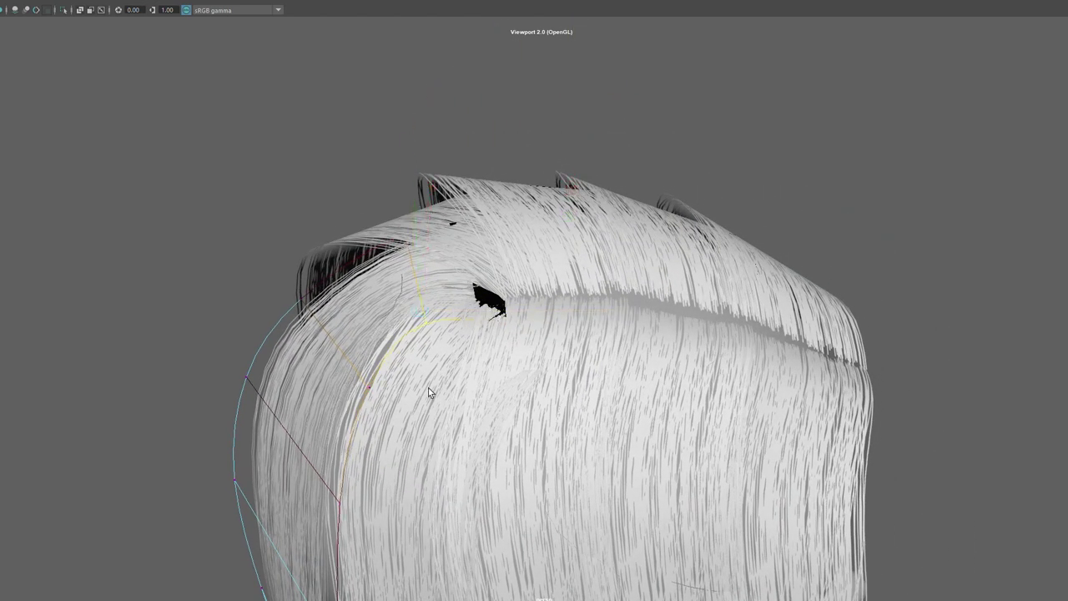
{"action": "mouse_move", "coordinate": [794, 167]}
{"action": "right_mouse_down"}
{"action": "mouse_move", "coordinate": [926, 227]}
{"action": "mouse_move", "coordinate": [553, 105]}
{"action": "right_mouse_up"}
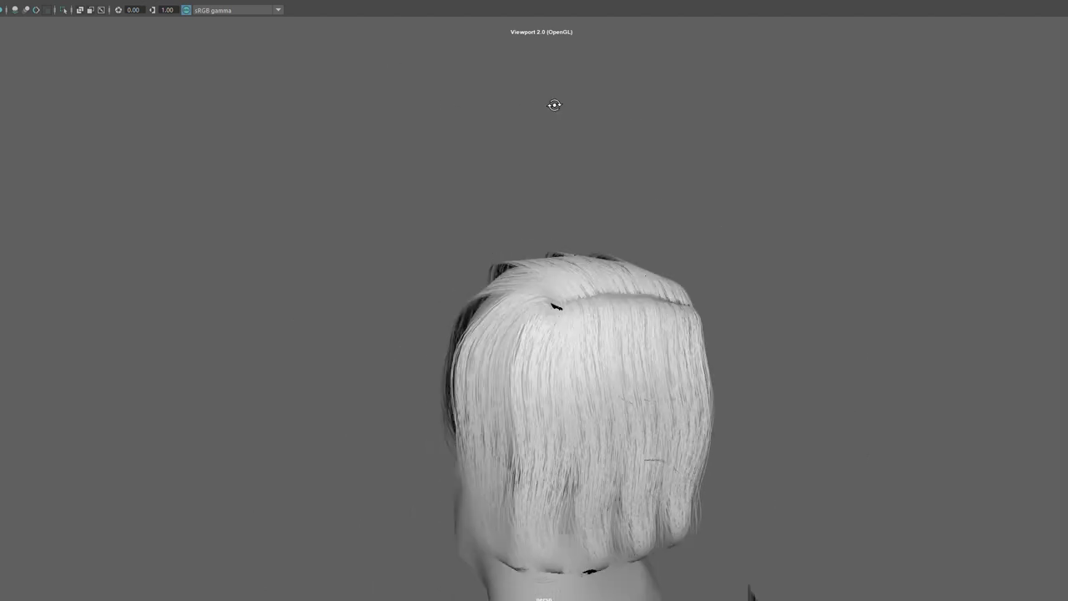
{"action": "left_click_drag", "start_coordinate": [553, 105], "coordinate": [879, 85], "text": "alt"}
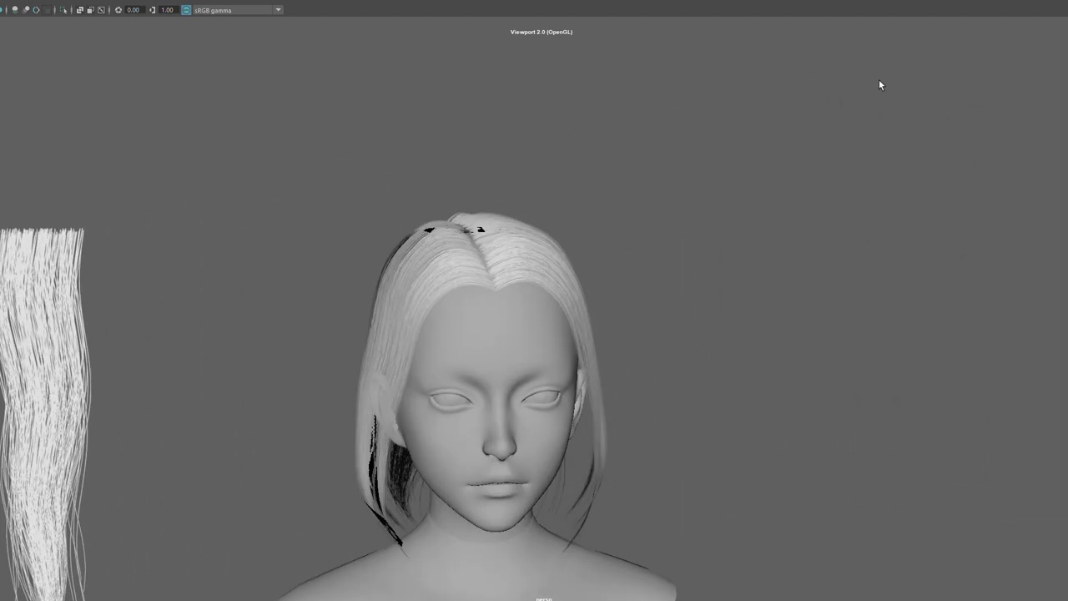
- Move and rotate the hair card beside the face so it follows the head toward the face
{"action": "left_click_drag", "start_coordinate": [802, 118], "coordinate": [741, 103], "text": "alt"}
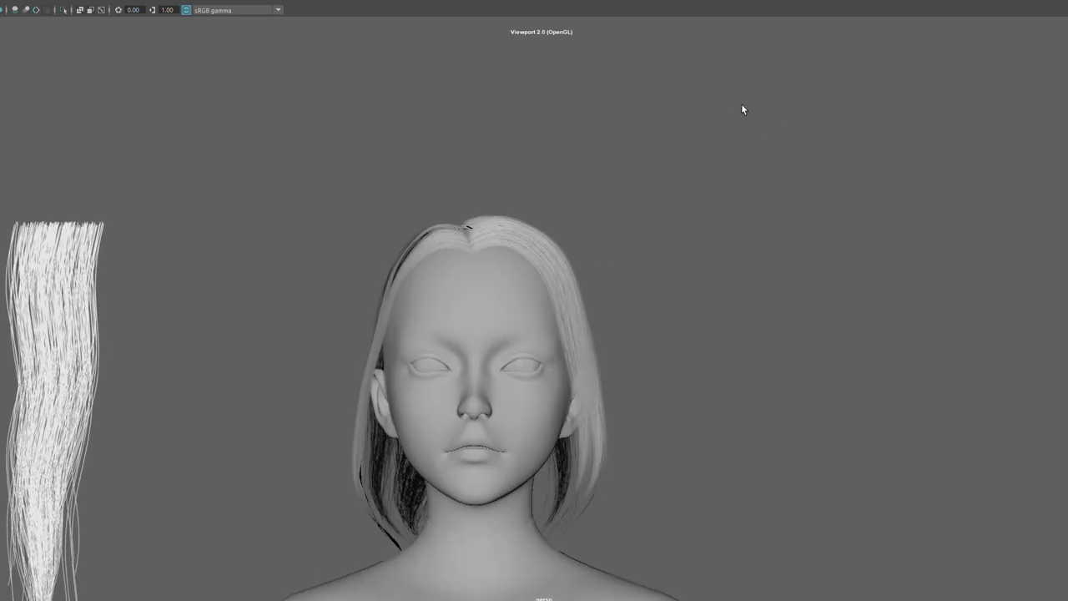
{"action": "left_click", "coordinate": [552, 288]}
{"action": "left_click_drag", "start_coordinate": [552, 288], "coordinate": [697, 266], "text": "alt"}
{"action": "key", "text": "w"}
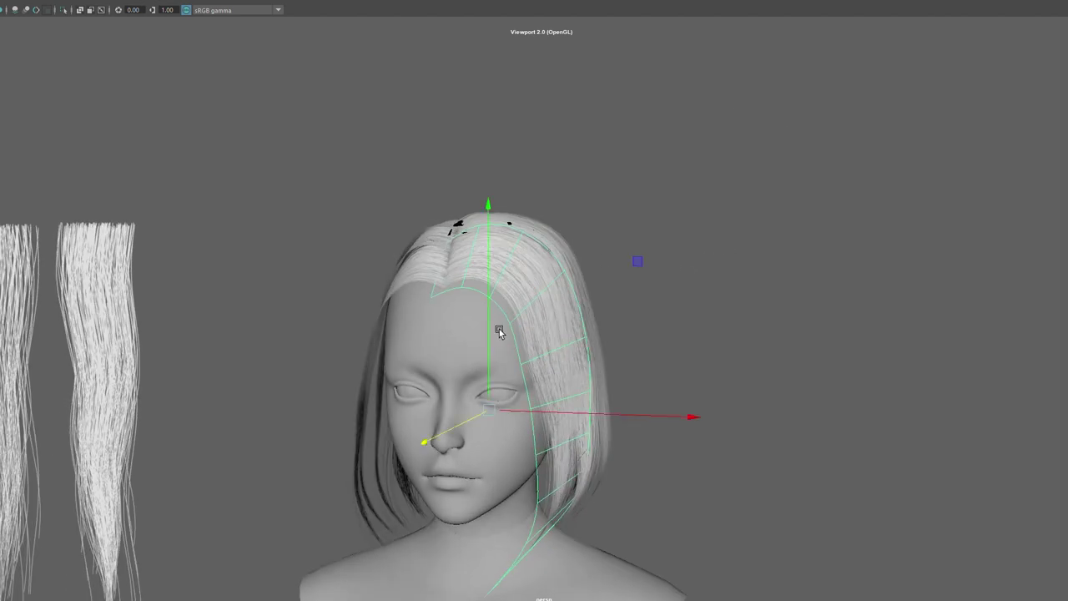
{"action": "mouse_move", "coordinate": [506, 401]}
{"action": "left_mouse_down"}
{"action": "mouse_move", "coordinate": [476, 417]}
{"action": "mouse_move", "coordinate": [481, 427]}
{"action": "left_mouse_up"}
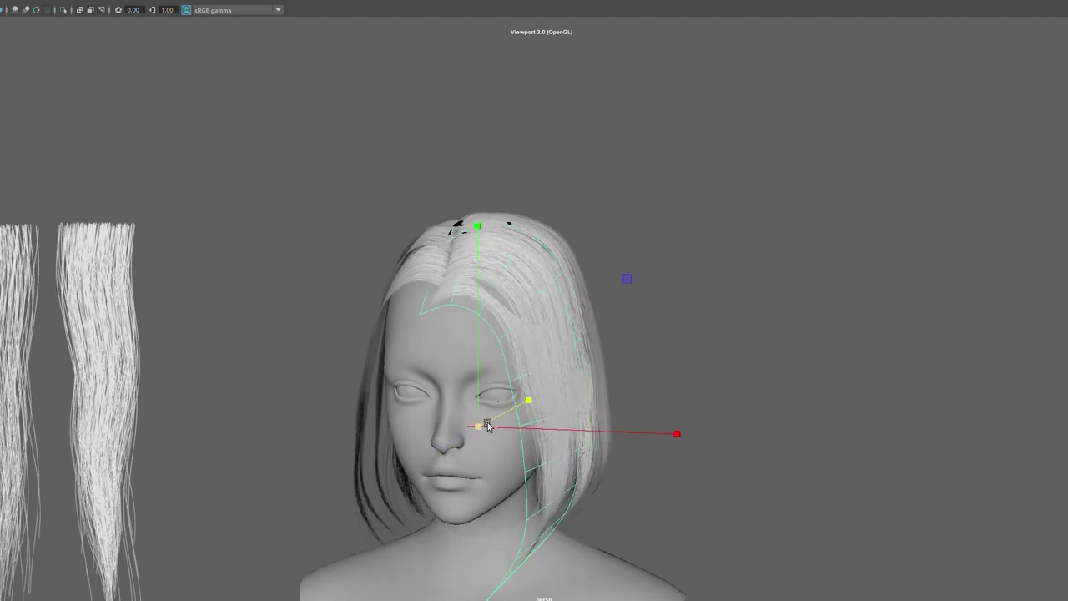
{"action": "key", "text": "e"}
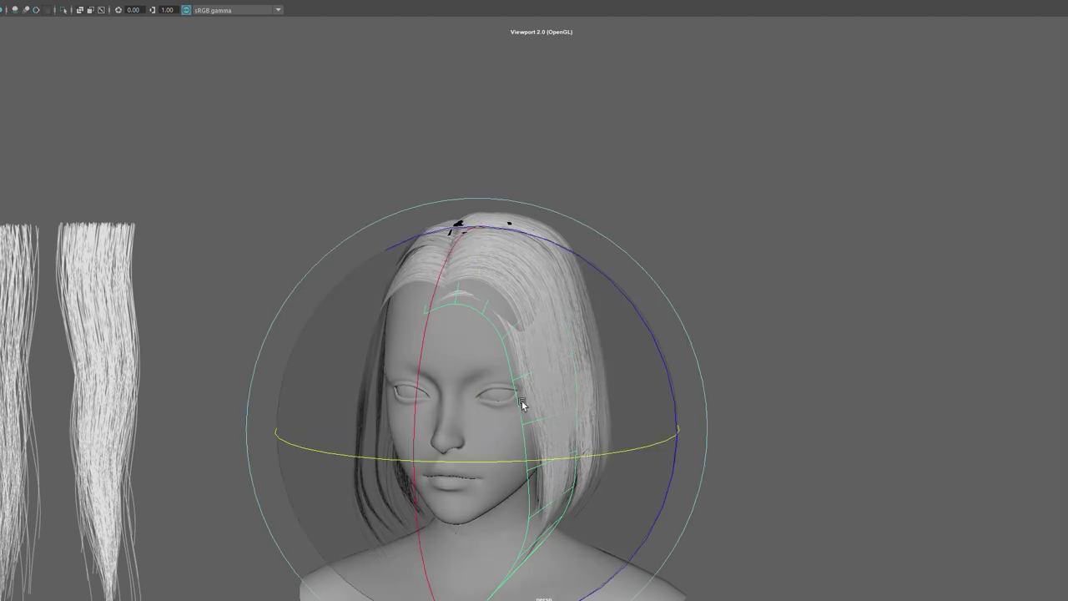
{"action": "mouse_move", "coordinate": [521, 400]}
{"action": "left_mouse_down"}
{"action": "mouse_move", "coordinate": [400, 480]}
{"action": "mouse_move", "coordinate": [429, 463]}
{"action": "mouse_move", "coordinate": [379, 436]}
{"action": "mouse_move", "coordinate": [470, 351]}
{"action": "left_mouse_up"}
{"action": "key", "text": "w"}
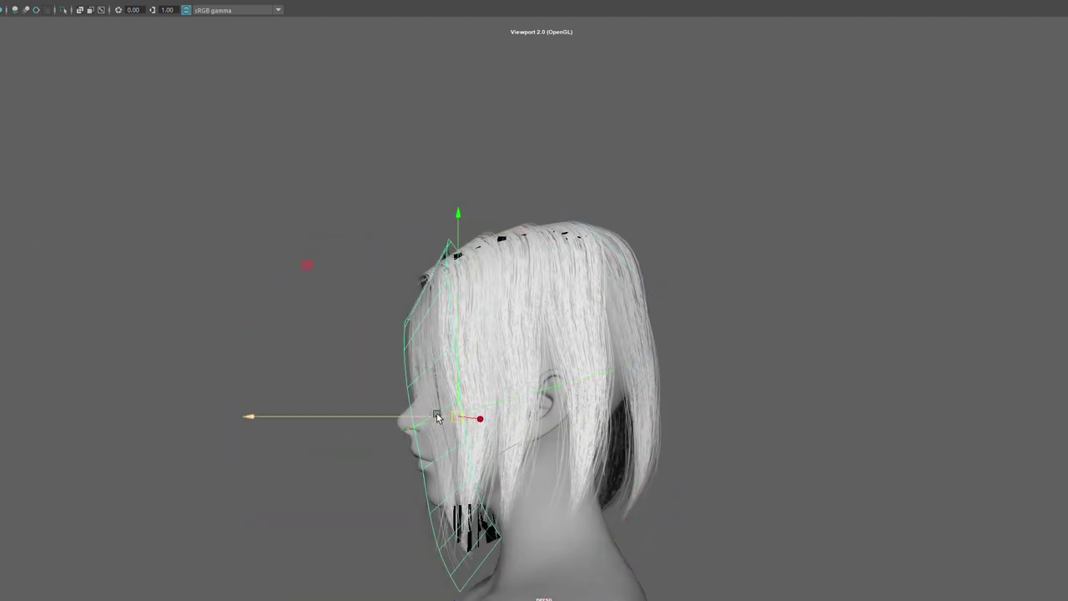
{"action": "mouse_move", "coordinate": [446, 417]}
{"action": "left_mouse_down"}
{"action": "mouse_move", "coordinate": [421, 424]}
{"action": "mouse_move", "coordinate": [507, 401]}
{"action": "mouse_move", "coordinate": [732, 234]}
{"action": "left_mouse_up"}
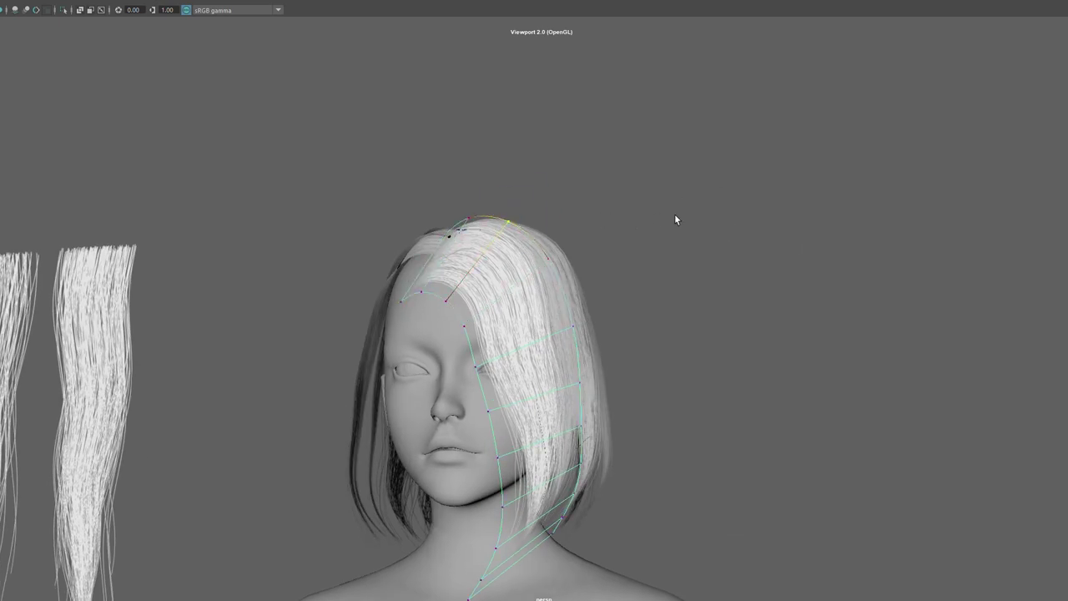
- Seat the card's top points onto the scalp along the center part
{"action": "key", "text": "e"}
{"action": "key", "text": "w"}
{"action": "left_click_drag", "start_coordinate": [511, 196], "coordinate": [504, 229]}
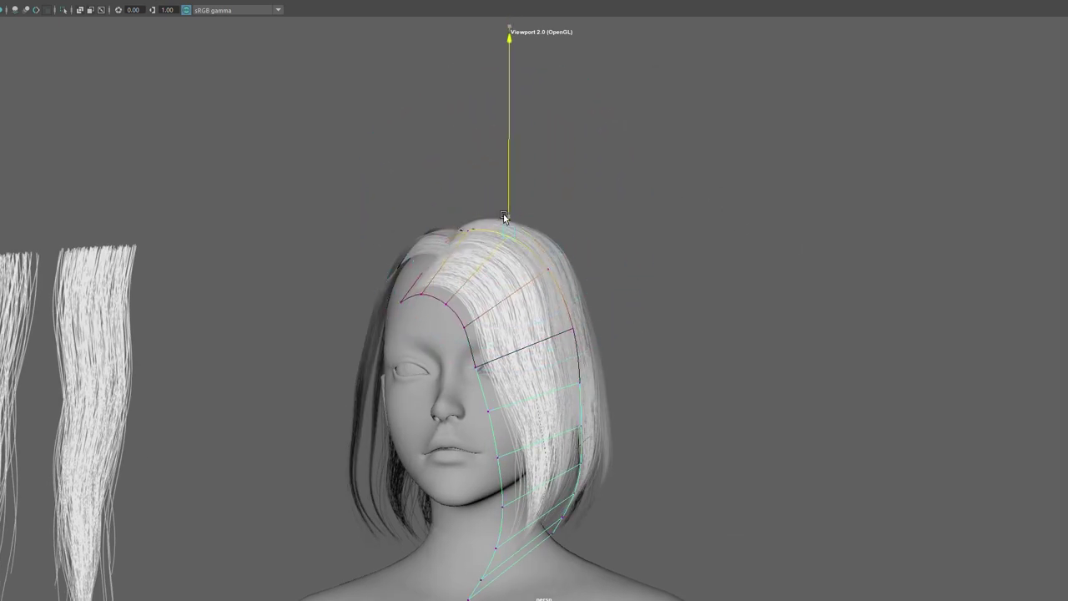
{"action": "left_click", "coordinate": [408, 303]}
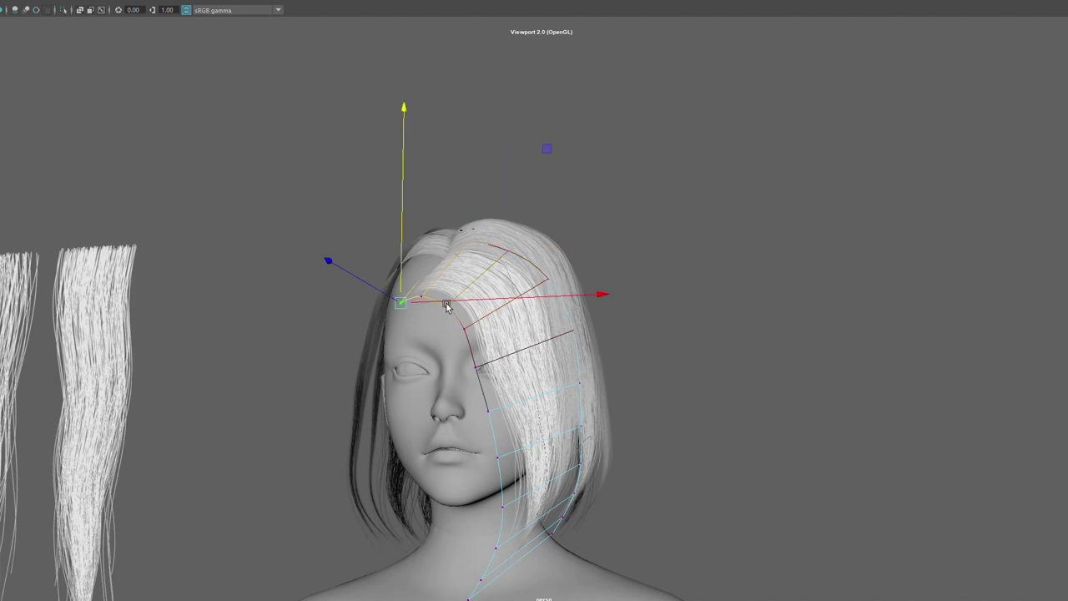
{"action": "mouse_move", "coordinate": [407, 302]}
{"action": "left_mouse_down"}
{"action": "mouse_move", "coordinate": [412, 285]}
{"action": "mouse_move", "coordinate": [506, 275]}
{"action": "left_mouse_up"}
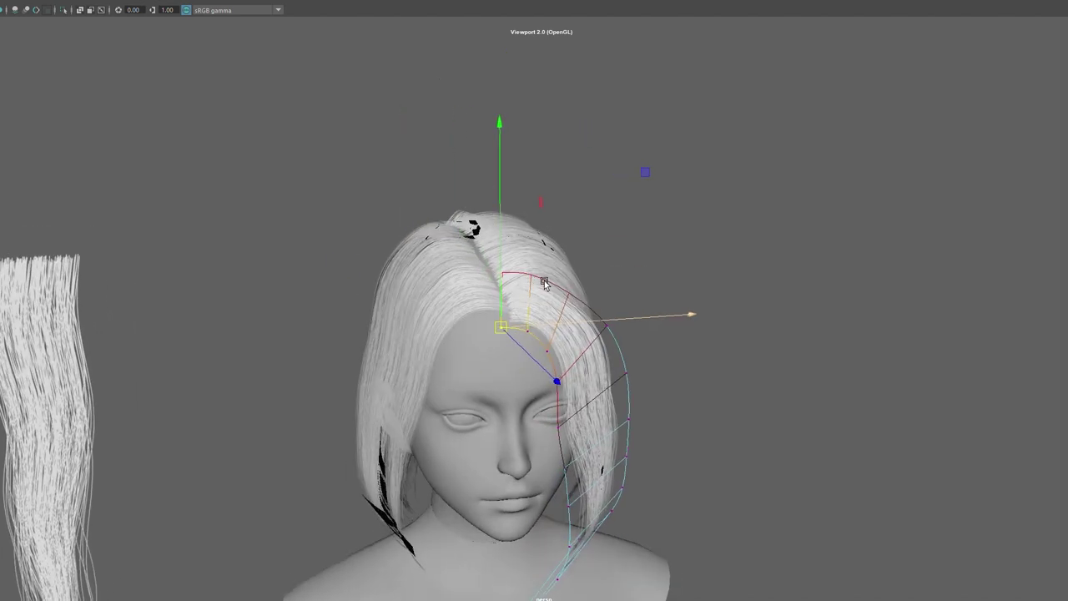
{"action": "left_click", "coordinate": [507, 259]}
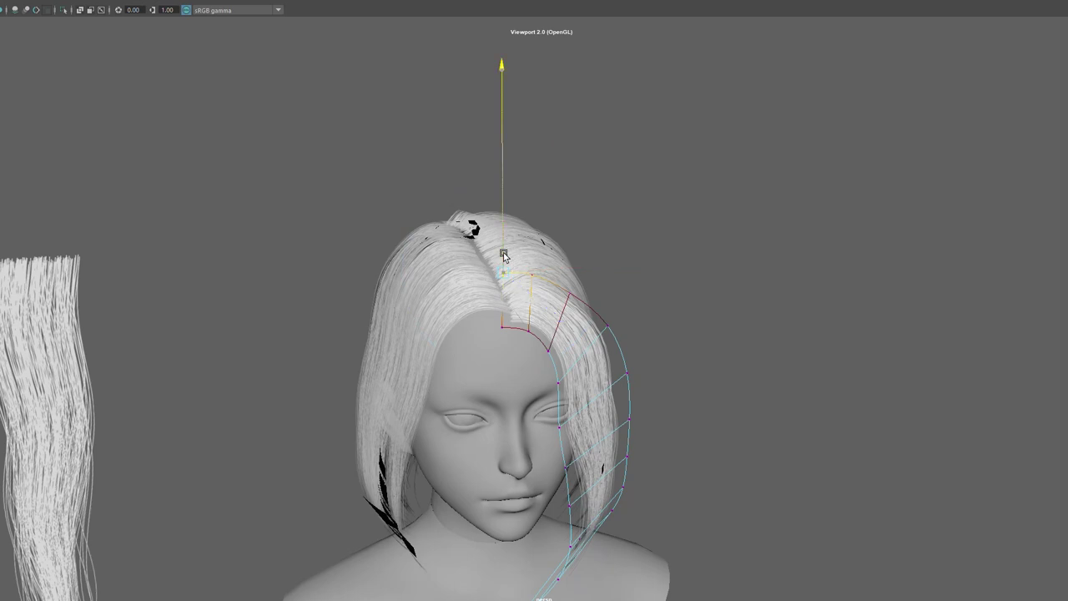
{"action": "mouse_move", "coordinate": [504, 261]}
{"action": "left_mouse_down", "text": "alt"}
{"action": "mouse_move", "coordinate": [771, 365]}
{"action": "mouse_move", "coordinate": [676, 341]}
{"action": "mouse_move", "coordinate": [533, 271]}
{"action": "left_mouse_up", "text": "alt"}
{"action": "mouse_move", "coordinate": [433, 227]}
{"action": "left_mouse_down"}
{"action": "mouse_move", "coordinate": [429, 245]}
{"action": "mouse_move", "coordinate": [494, 293]}
{"action": "left_mouse_up"}
- Shift the guide curve's middle points to bend the card around the side of the head
{"action": "key", "text": "e"}
{"action": "key", "text": "w"}
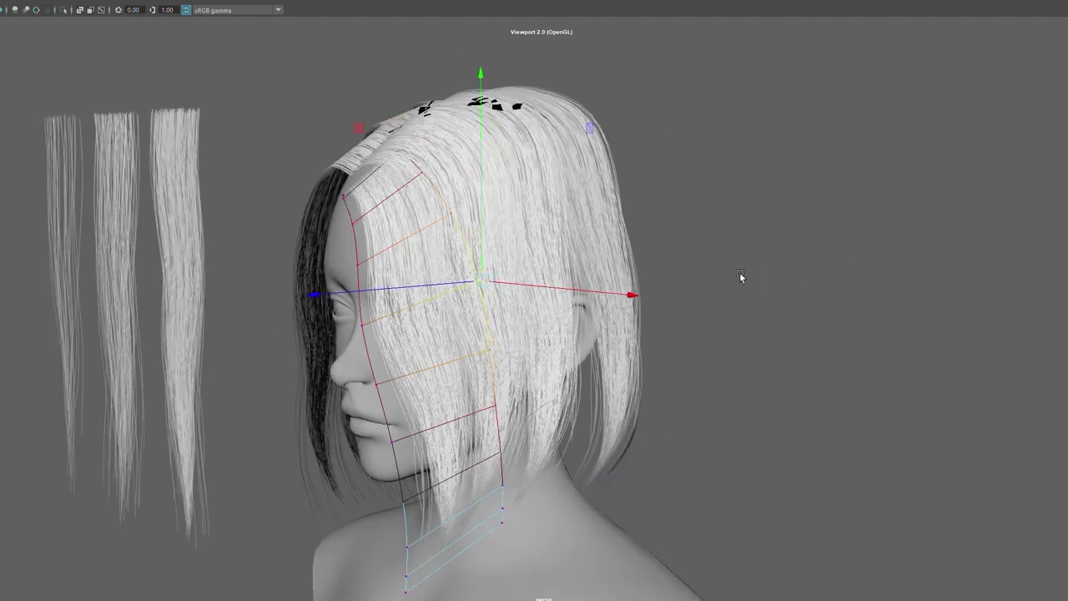
{"action": "mouse_move", "coordinate": [739, 279]}
{"action": "left_mouse_down", "text": "alt"}
{"action": "mouse_move", "coordinate": [470, 266]}
{"action": "mouse_move", "coordinate": [518, 268]}
{"action": "mouse_move", "coordinate": [504, 248]}
{"action": "mouse_move", "coordinate": [525, 251]}
{"action": "mouse_move", "coordinate": [490, 255]}
{"action": "mouse_move", "coordinate": [508, 248]}
{"action": "mouse_move", "coordinate": [527, 209]}
{"action": "mouse_move", "coordinate": [650, 196]}
{"action": "mouse_move", "coordinate": [546, 232]}
{"action": "left_mouse_up", "text": "alt"}
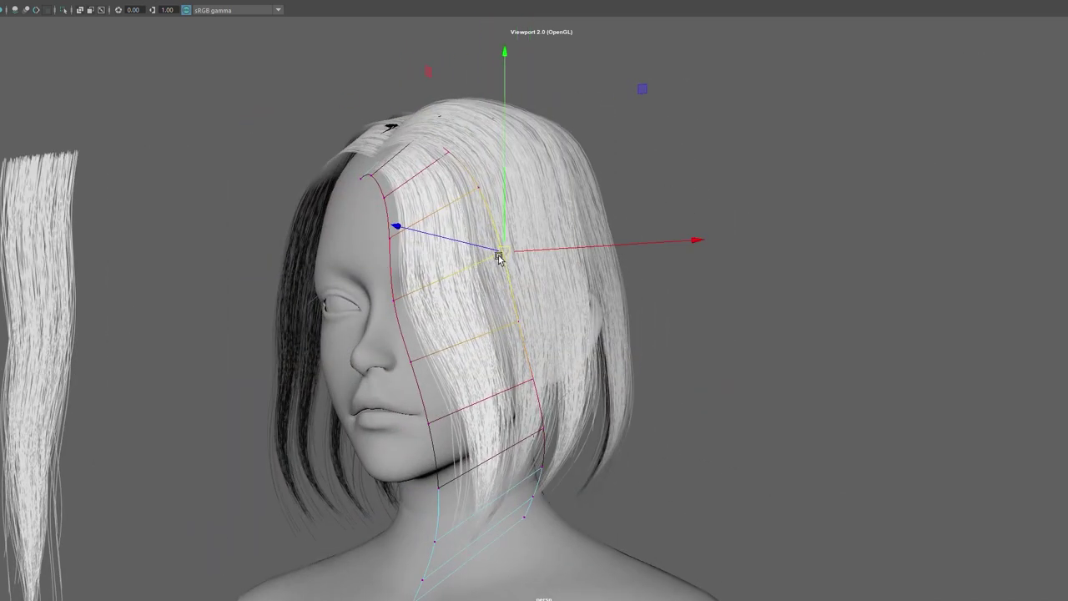
{"action": "left_click_drag", "start_coordinate": [498, 258], "coordinate": [493, 262]}
{"action": "left_click", "coordinate": [535, 381]}
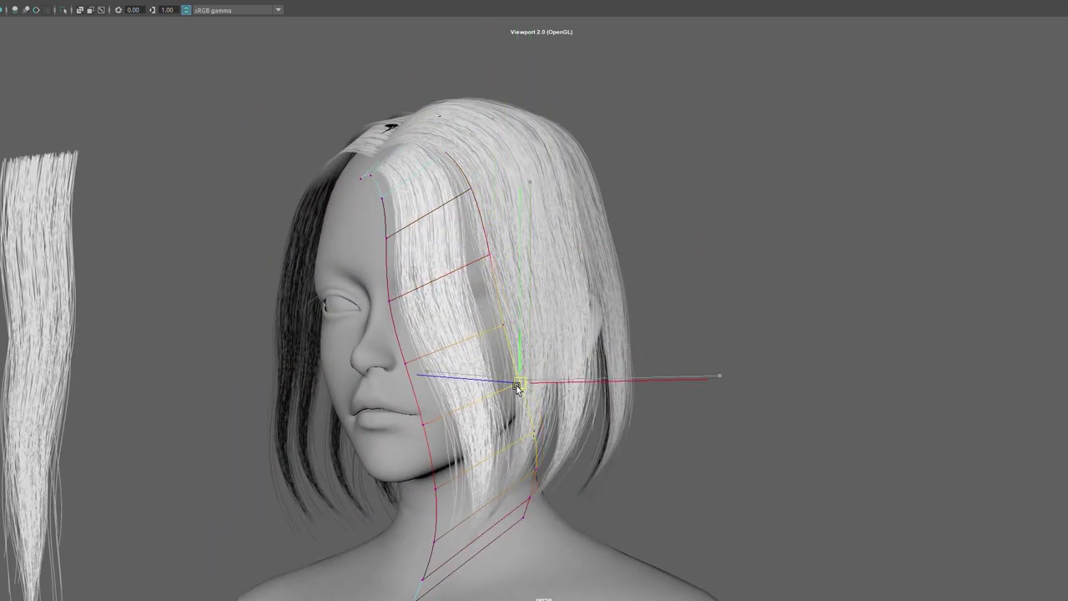
{"action": "mouse_move", "coordinate": [527, 381]}
{"action": "left_mouse_down", "text": "alt"}
{"action": "mouse_move", "coordinate": [364, 361]}
{"action": "mouse_move", "coordinate": [361, 376]}
{"action": "left_mouse_up", "text": "alt"}
{"action": "left_click", "coordinate": [360, 378]}
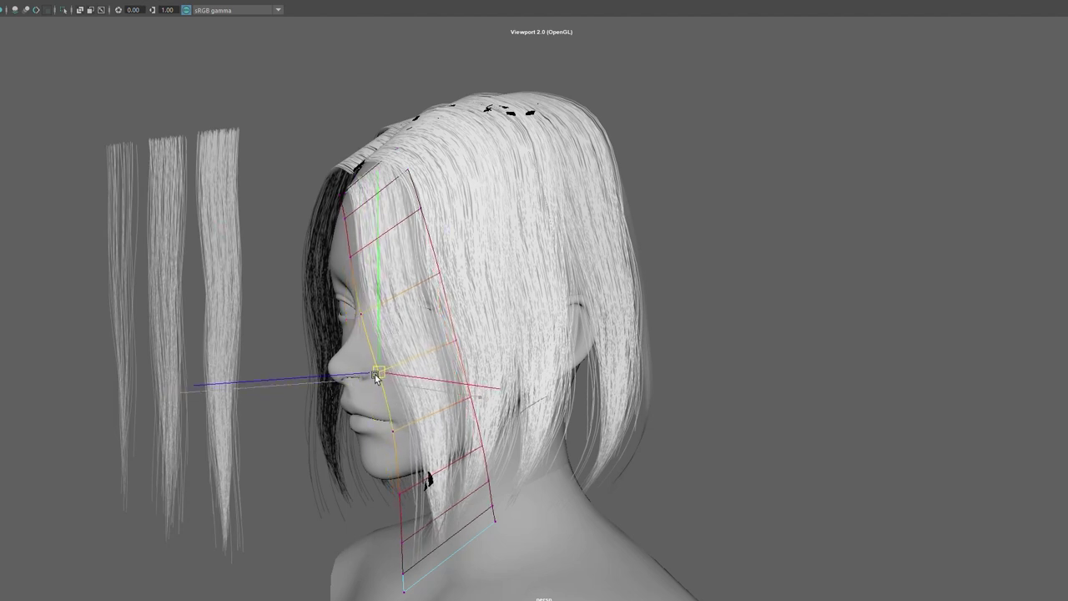
{"action": "middle_click_drag", "start_coordinate": [406, 493], "coordinate": [439, 454], "text": "alt"}
- Drop the card's bottom end below the jaw and pull a guide point outward
{"action": "left_click_drag", "start_coordinate": [443, 496], "coordinate": [513, 473], "text": "alt"}
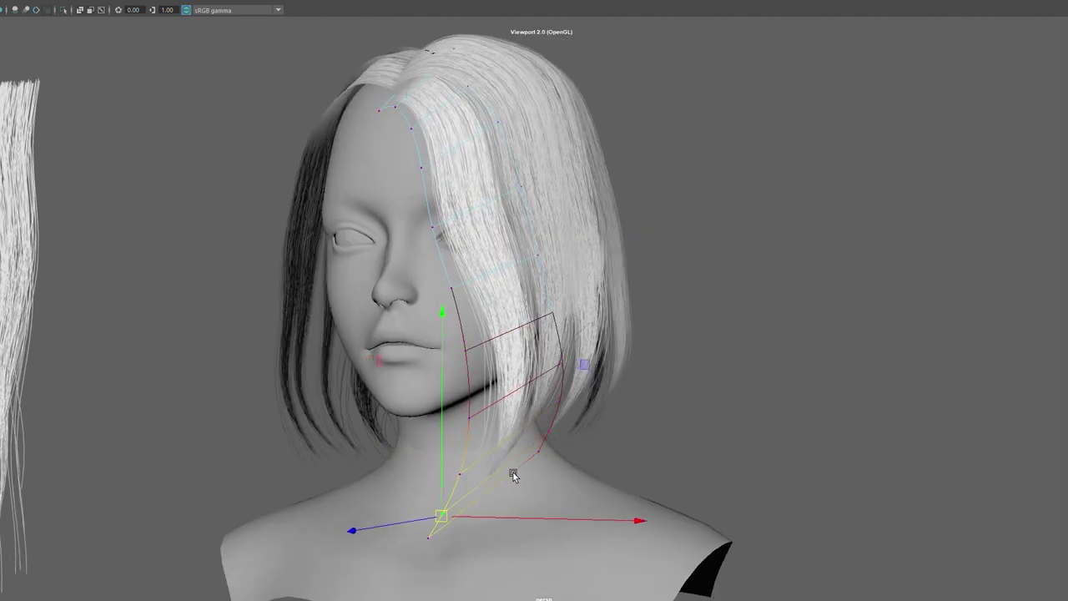
{"action": "key", "text": "e"}
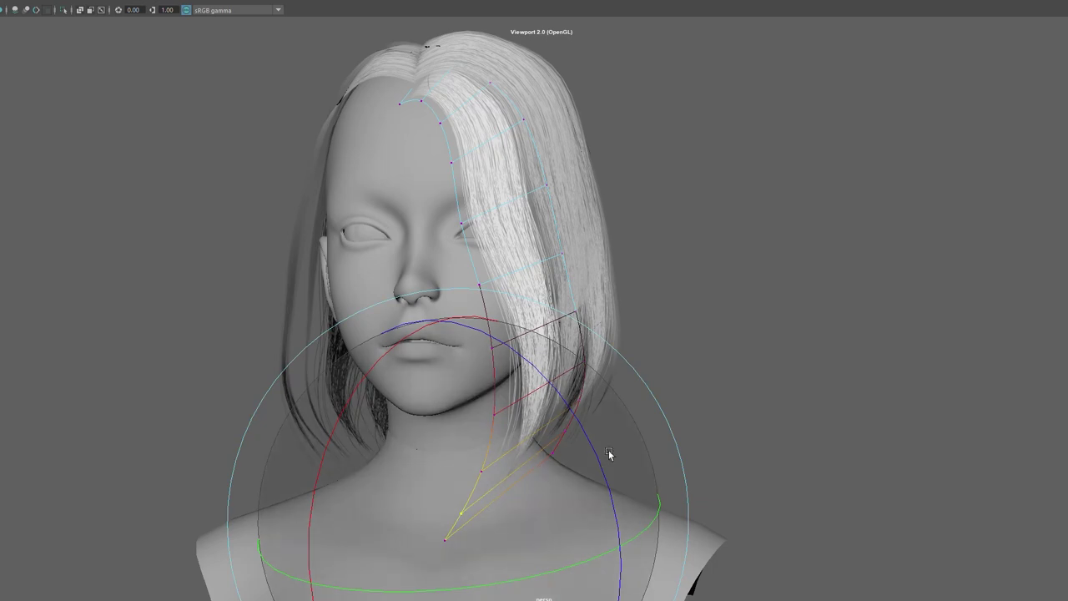
{"action": "left_click_drag", "start_coordinate": [610, 454], "coordinate": [606, 425], "text": "alt"}
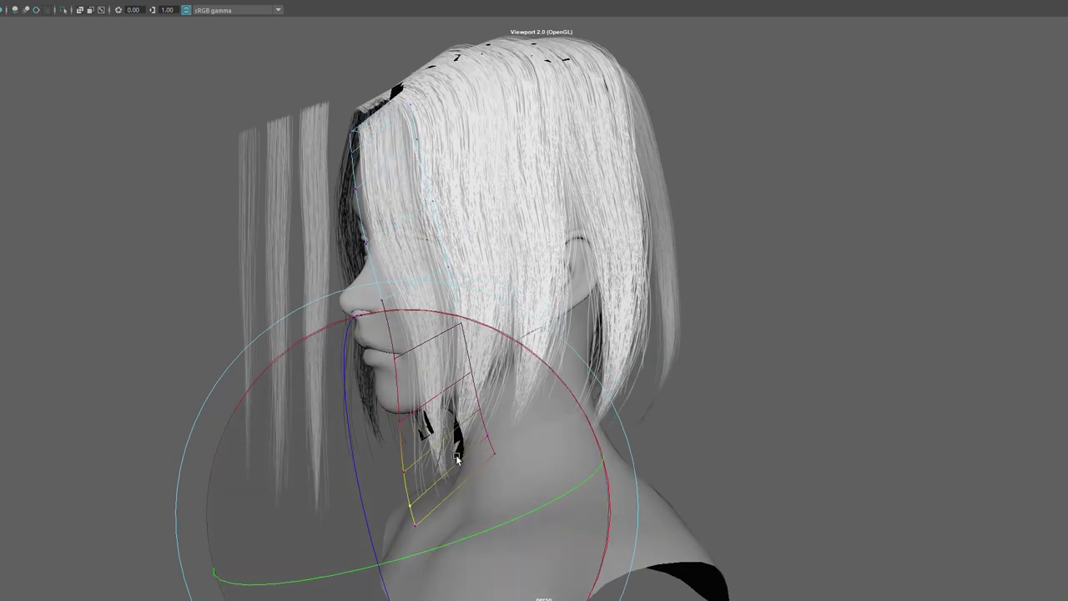
{"action": "key", "text": "w"}
{"action": "middle_click_drag", "start_coordinate": [473, 365], "coordinate": [459, 458]}
{"action": "left_click_drag", "start_coordinate": [460, 458], "coordinate": [389, 446], "text": "alt"}
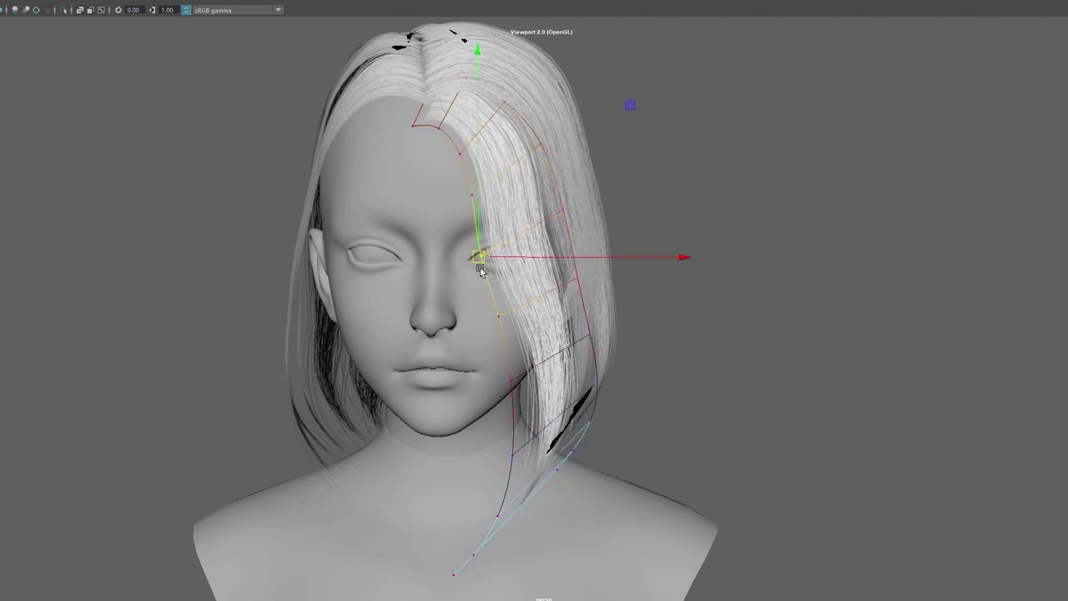
{"action": "middle_click_drag", "start_coordinate": [481, 270], "coordinate": [510, 261]}
- Refine the card's upper and lower guide points so it hugs the cheek
{"action": "left_click", "coordinate": [472, 155]}
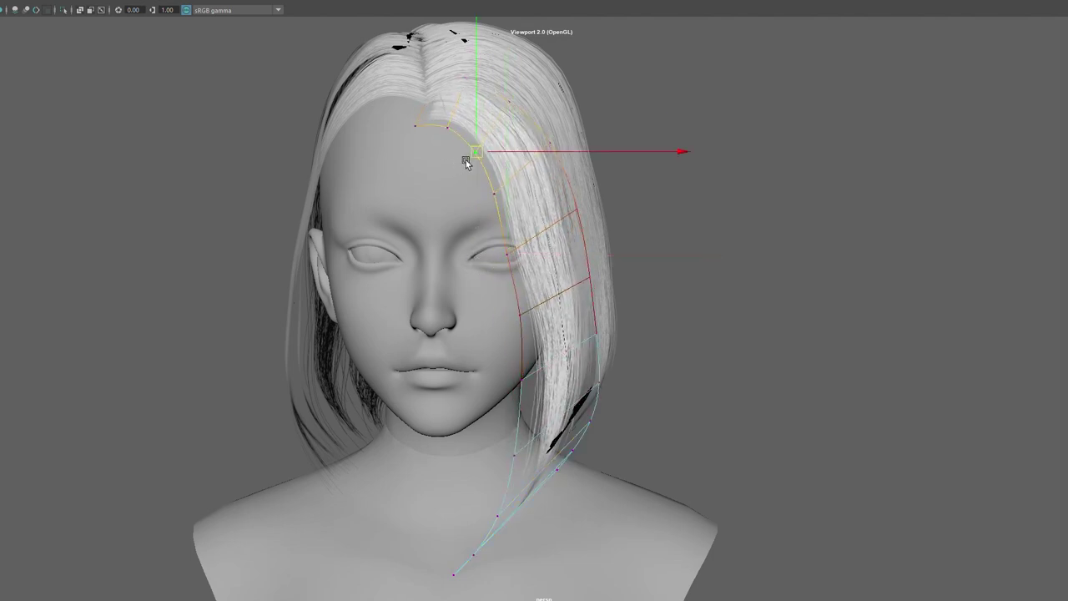
{"action": "key", "text": "e"}
{"action": "mouse_move", "coordinate": [505, 172]}
{"action": "left_mouse_down", "text": "alt"}
{"action": "mouse_move", "coordinate": [530, 191]}
{"action": "mouse_move", "coordinate": [462, 139]}
{"action": "mouse_move", "coordinate": [519, 151]}
{"action": "mouse_move", "coordinate": [547, 99]}
{"action": "left_mouse_up", "text": "alt"}
{"action": "mouse_move", "coordinate": [548, 95]}
{"action": "middle_mouse_down"}
{"action": "mouse_move", "coordinate": [576, 103]}
{"action": "mouse_move", "coordinate": [675, 196]}
{"action": "middle_mouse_up"}
{"action": "left_click_drag", "start_coordinate": [675, 195], "coordinate": [445, 183], "text": "alt"}
{"action": "left_click", "coordinate": [469, 309]}
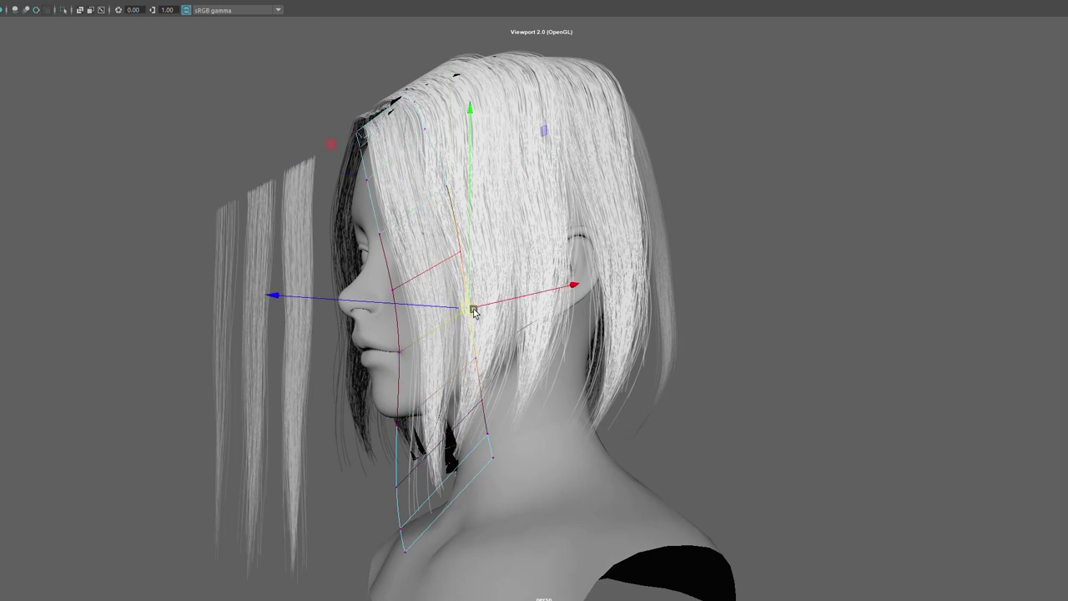
{"action": "left_click_drag", "start_coordinate": [474, 311], "coordinate": [480, 318]}
{"action": "left_click_drag", "start_coordinate": [365, 351], "coordinate": [451, 351], "text": "alt"}
{"action": "scroll", "coordinate": [448, 350], "scroll_direction": "up", "scroll_amount": 2}
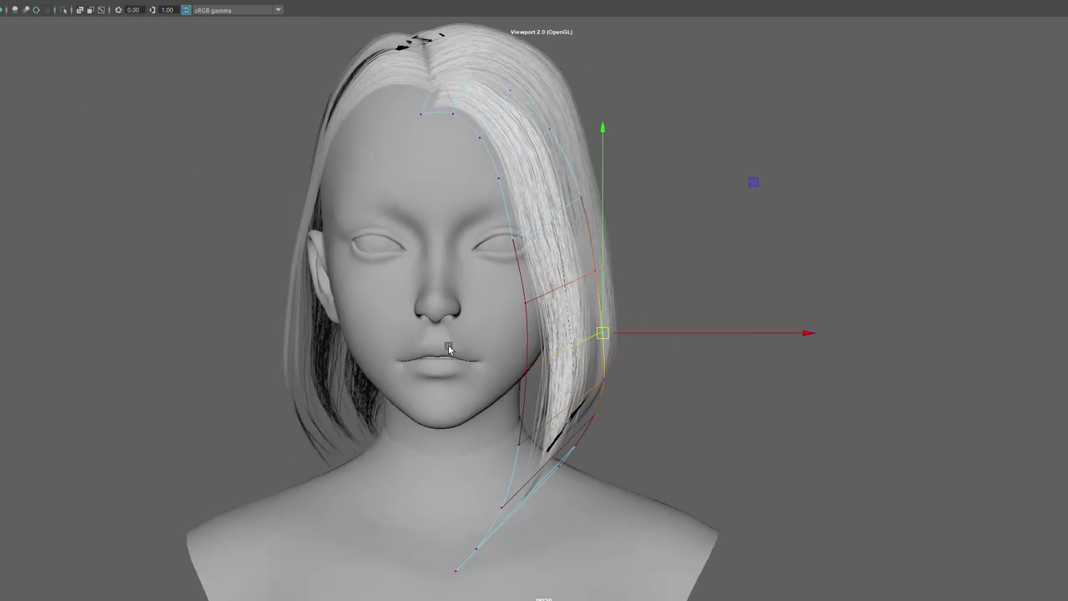
{"action": "mouse_move", "coordinate": [383, 95]}
{"action": "left_mouse_down", "text": "alt"}
{"action": "mouse_move", "coordinate": [333, 111]}
{"action": "mouse_move", "coordinate": [369, 131]}
{"action": "left_mouse_up", "text": "alt"}
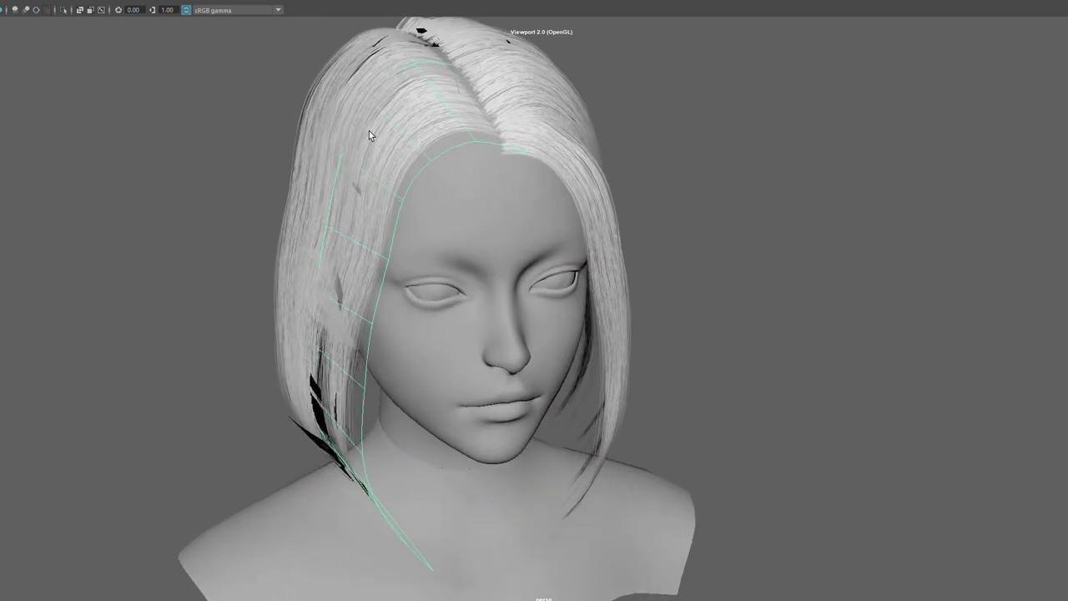
- Try rotating the left-side hair cards, undo it, and shift a card sideways instead
{"action": "left_click", "coordinate": [476, 324]}
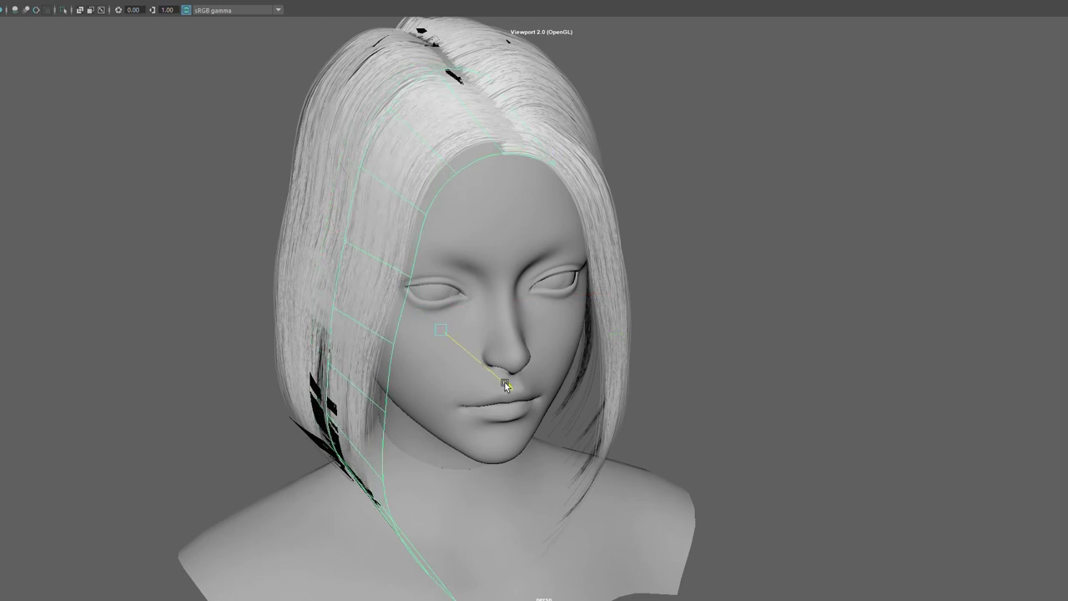
{"action": "key", "text": "e"}
{"action": "mouse_move", "coordinate": [476, 367]}
{"action": "left_mouse_down"}
{"action": "mouse_move", "coordinate": [557, 370]}
{"action": "mouse_move", "coordinate": [516, 375]}
{"action": "left_mouse_up"}
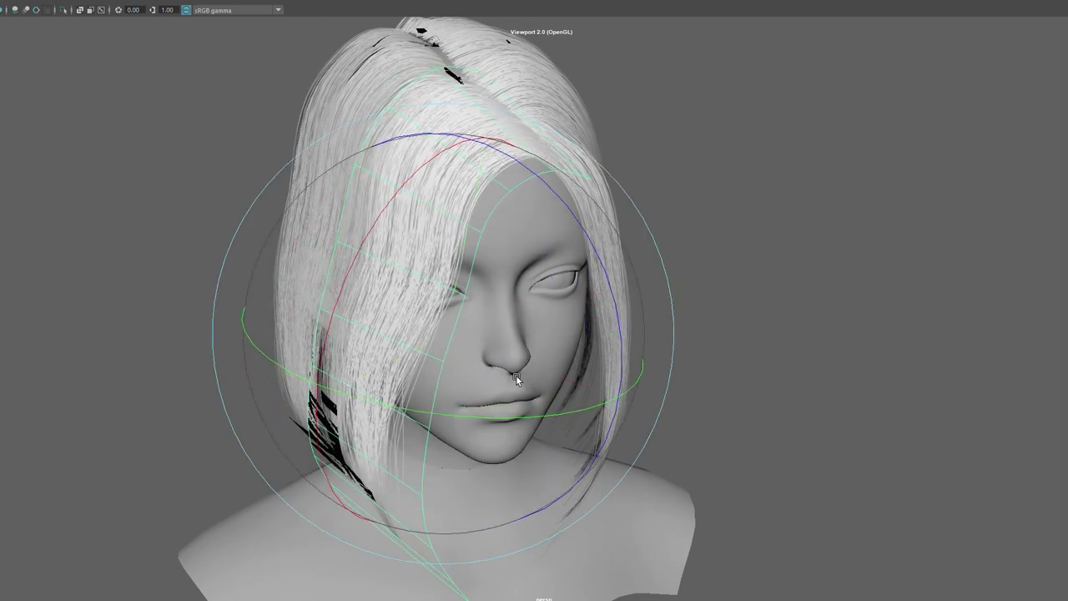
{"action": "key", "text": "ctrl+z"}
{"action": "left_click", "coordinate": [441, 337]}
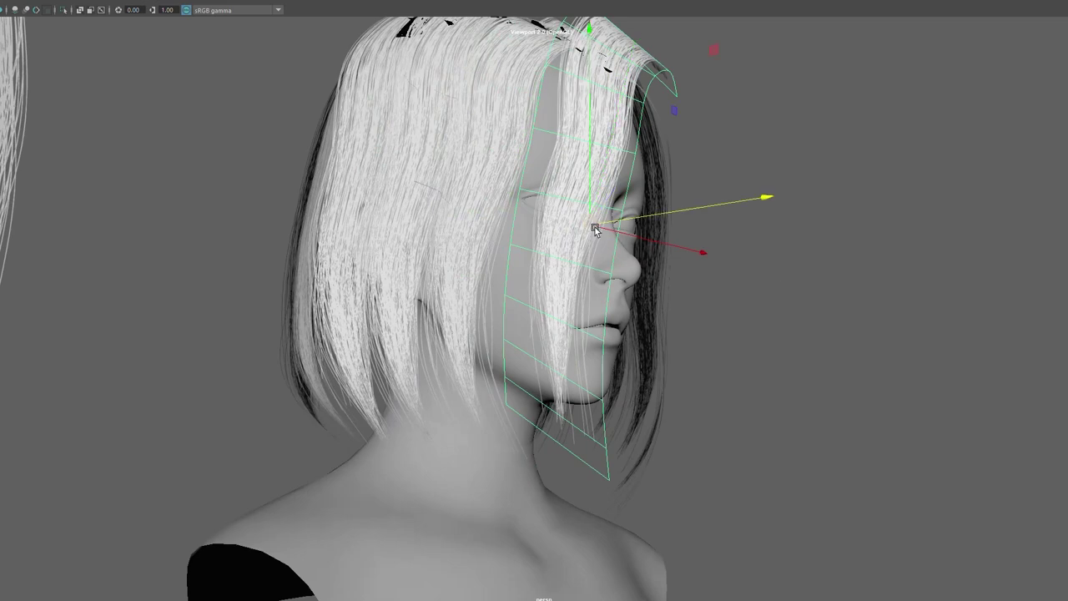
{"action": "mouse_move", "coordinate": [596, 230]}
{"action": "left_mouse_down", "text": "alt"}
{"action": "mouse_move", "coordinate": [613, 270]}
{"action": "mouse_move", "coordinate": [426, 279]}
{"action": "left_mouse_up", "text": "alt"}
{"action": "left_click_drag", "start_coordinate": [353, 302], "coordinate": [389, 304]}
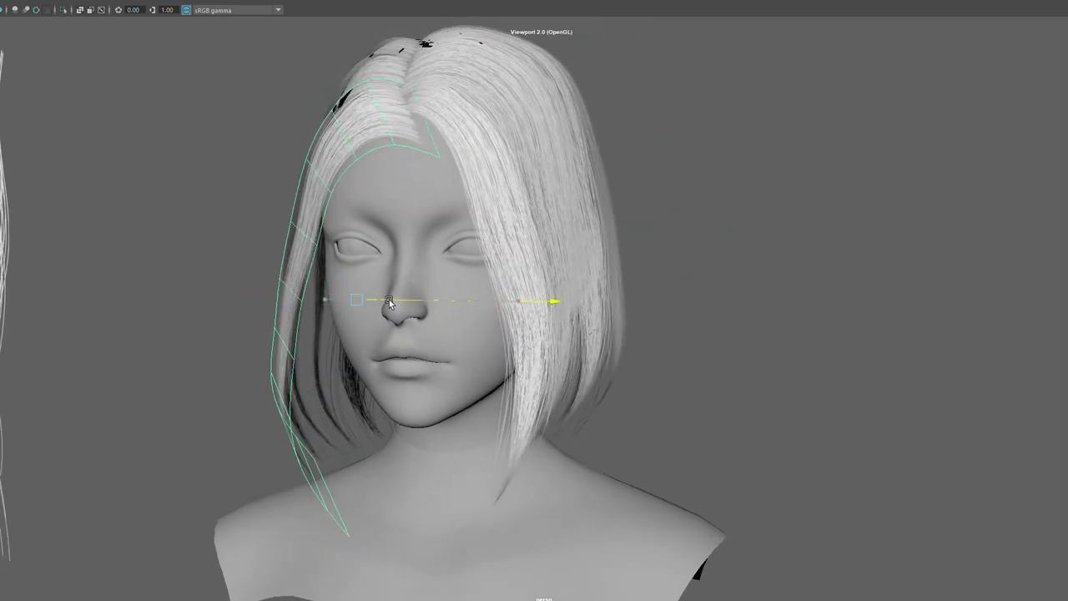
- Edit that card's control points to wrap it around the side of the head
{"action": "left_click_drag", "start_coordinate": [283, 305], "coordinate": [163, 199], "text": "alt"}
{"action": "right_click_drag", "start_coordinate": [164, 200], "coordinate": [232, 187]}
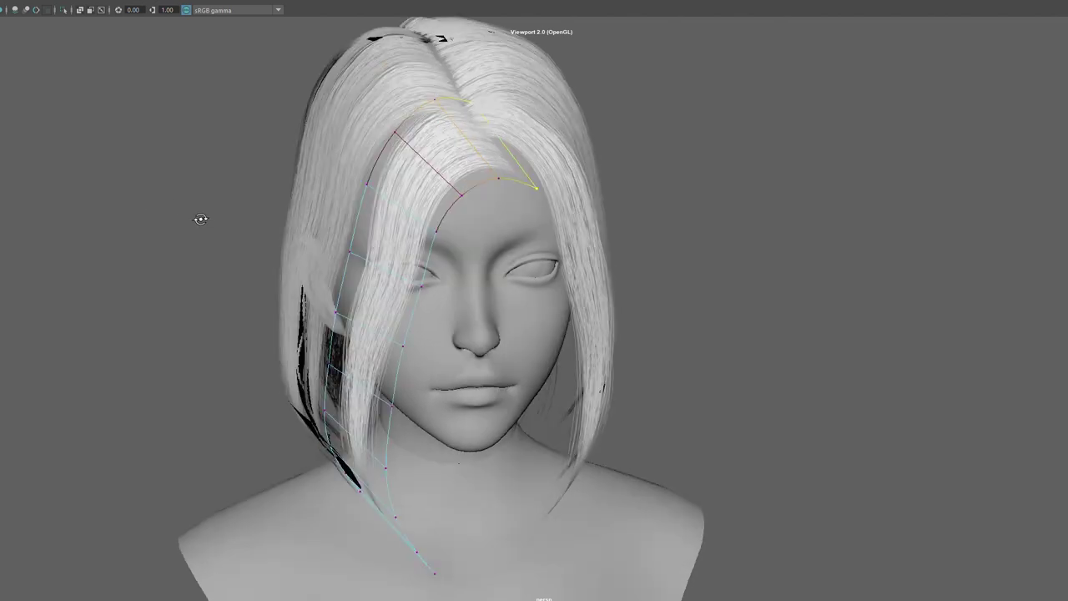
{"action": "mouse_move", "coordinate": [232, 186]}
{"action": "left_mouse_down", "text": "alt"}
{"action": "mouse_move", "coordinate": [396, 389]}
{"action": "mouse_move", "coordinate": [722, 337]}
{"action": "left_mouse_up", "text": "alt"}
{"action": "key", "text": "e"}
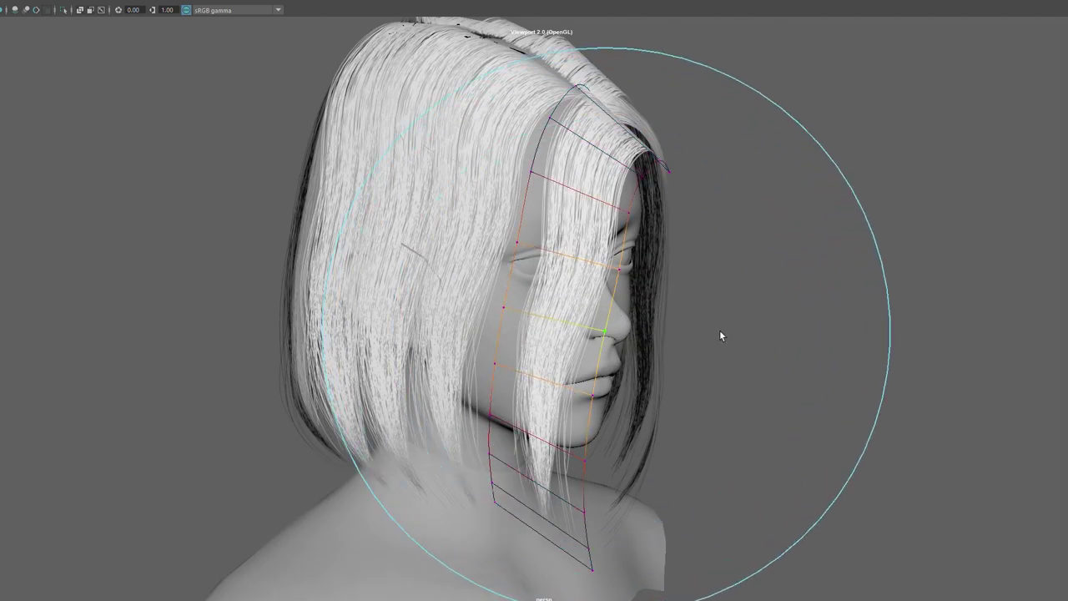
{"action": "mouse_move", "coordinate": [585, 333]}
{"action": "left_mouse_down"}
{"action": "mouse_move", "coordinate": [561, 330]}
{"action": "mouse_move", "coordinate": [587, 307]}
{"action": "mouse_move", "coordinate": [585, 231]}
{"action": "left_mouse_up"}
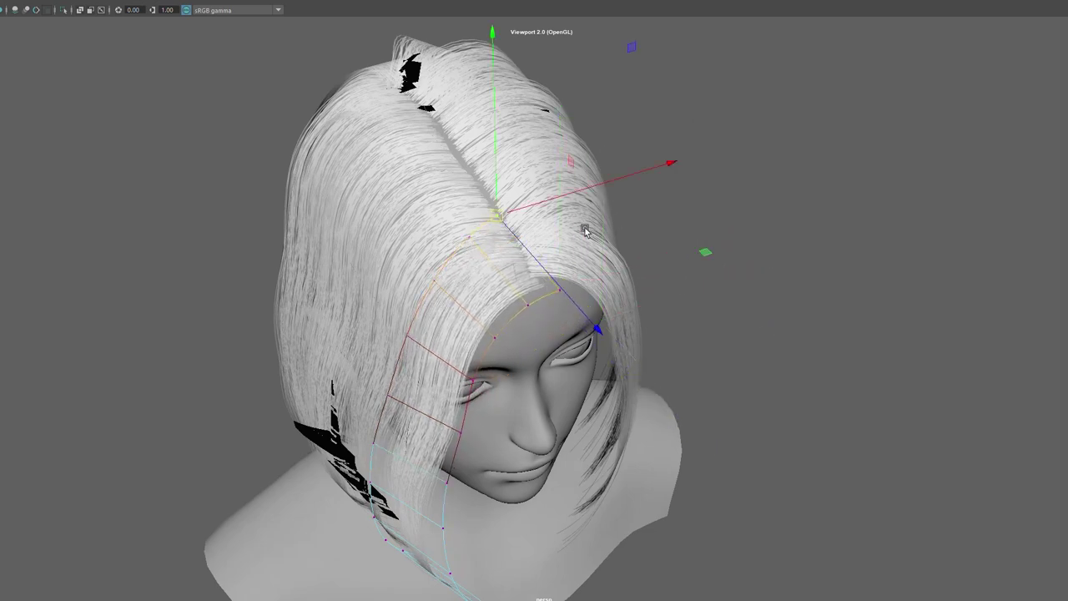
{"action": "key", "text": "e"}
{"action": "key", "text": "w"}
{"action": "left_click_drag", "start_coordinate": [585, 230], "coordinate": [497, 204], "text": "alt"}
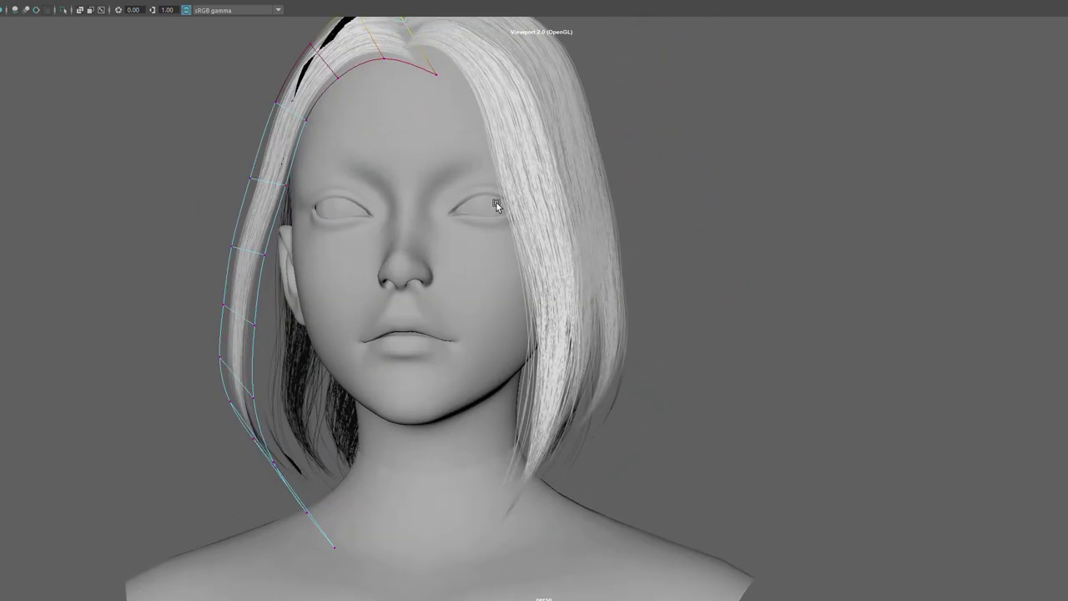
{"action": "scroll", "coordinate": [500, 250], "scroll_direction": "down", "scroll_amount": 3}
{"action": "mouse_move", "coordinate": [510, 311]}
{"action": "left_mouse_down", "text": "alt"}
{"action": "mouse_move", "coordinate": [404, 169]}
{"action": "mouse_move", "coordinate": [439, 215]}
{"action": "left_mouse_up", "text": "alt"}
{"action": "scroll", "coordinate": [403, 169], "scroll_direction": "up", "scroll_amount": 3}
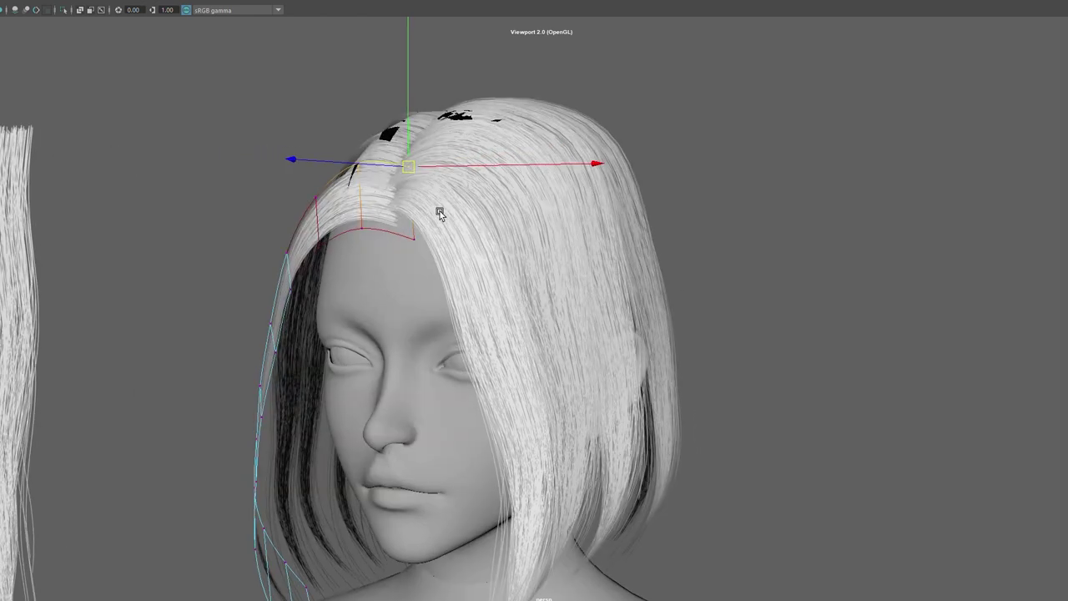
{"action": "right_click_drag", "start_coordinate": [823, 192], "coordinate": [388, 177]}
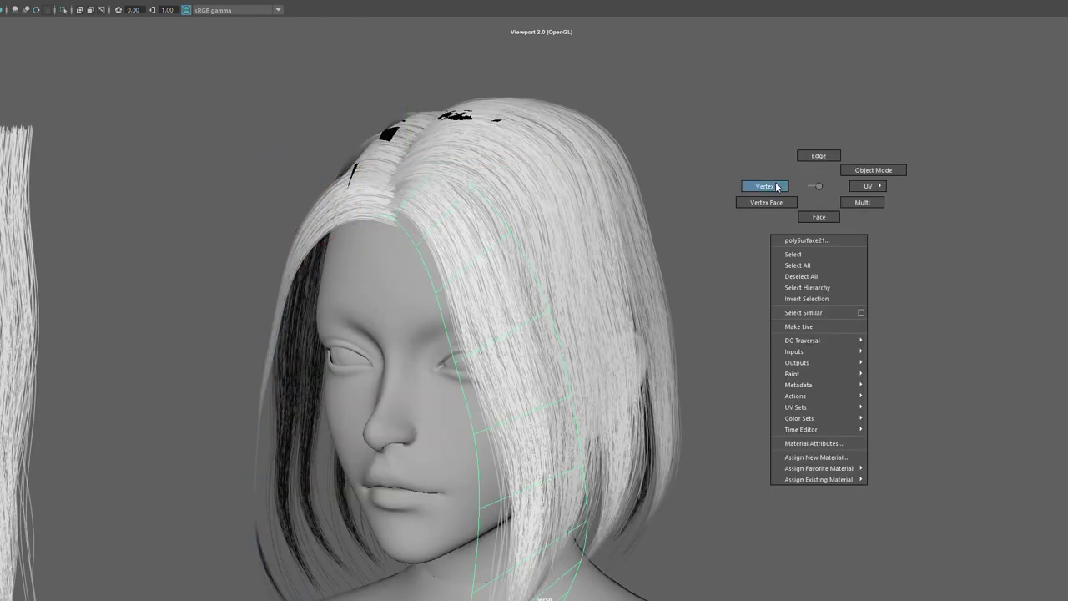
- Pull the top control point of the card beside the parting toward the part line
{"action": "left_click", "coordinate": [404, 172]}
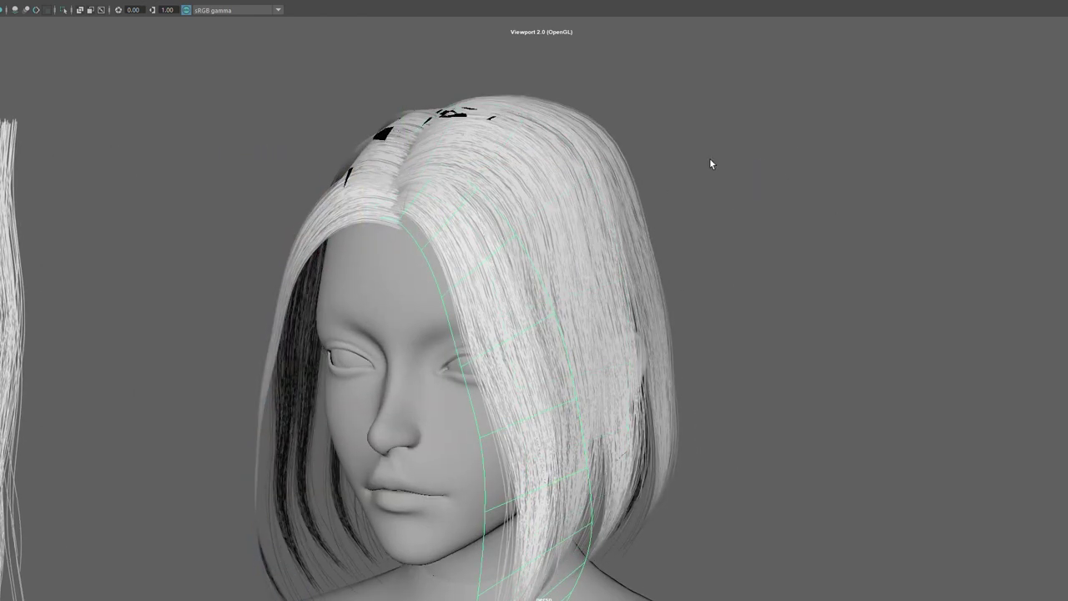
{"action": "left_click_drag", "start_coordinate": [534, 167], "coordinate": [428, 168], "text": "alt"}
{"action": "left_click", "coordinate": [425, 172]}
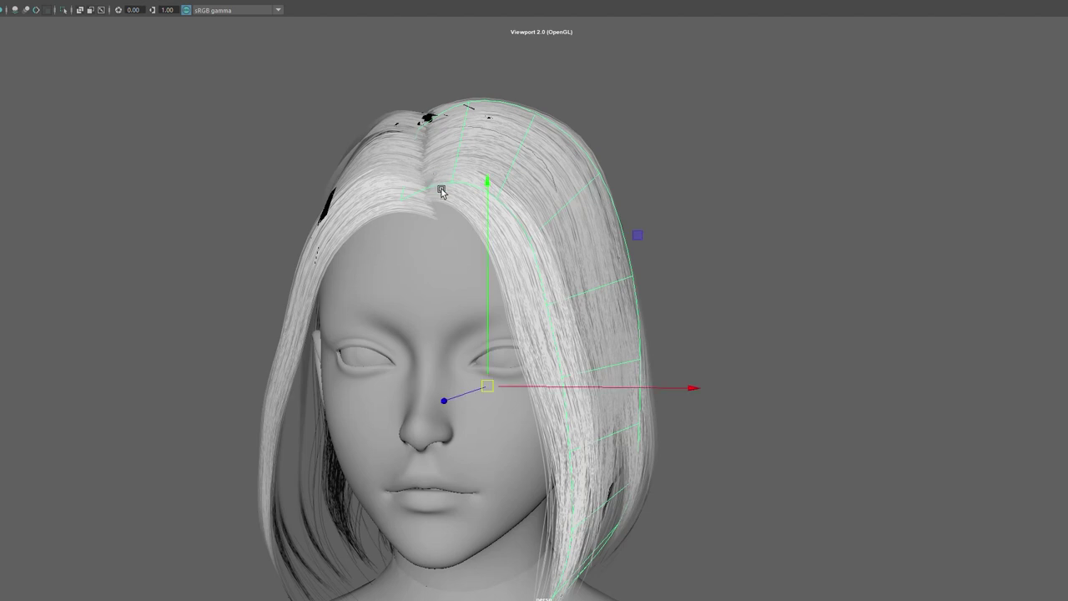
{"action": "right_click_drag", "start_coordinate": [832, 174], "coordinate": [455, 167]}
{"action": "left_click", "coordinate": [468, 160]}
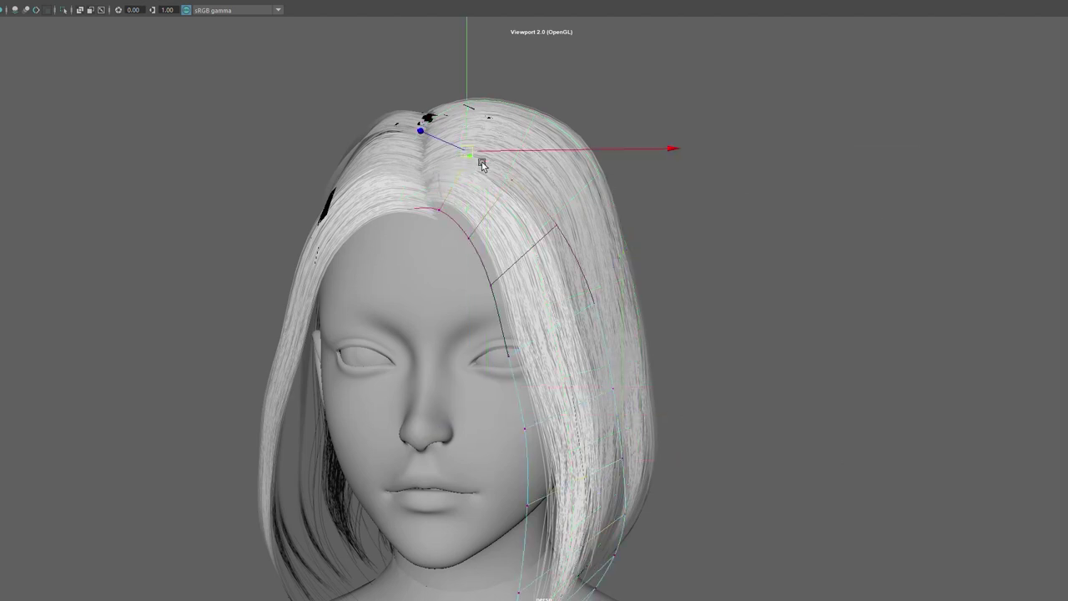
{"action": "left_click_drag", "start_coordinate": [465, 156], "coordinate": [458, 156]}
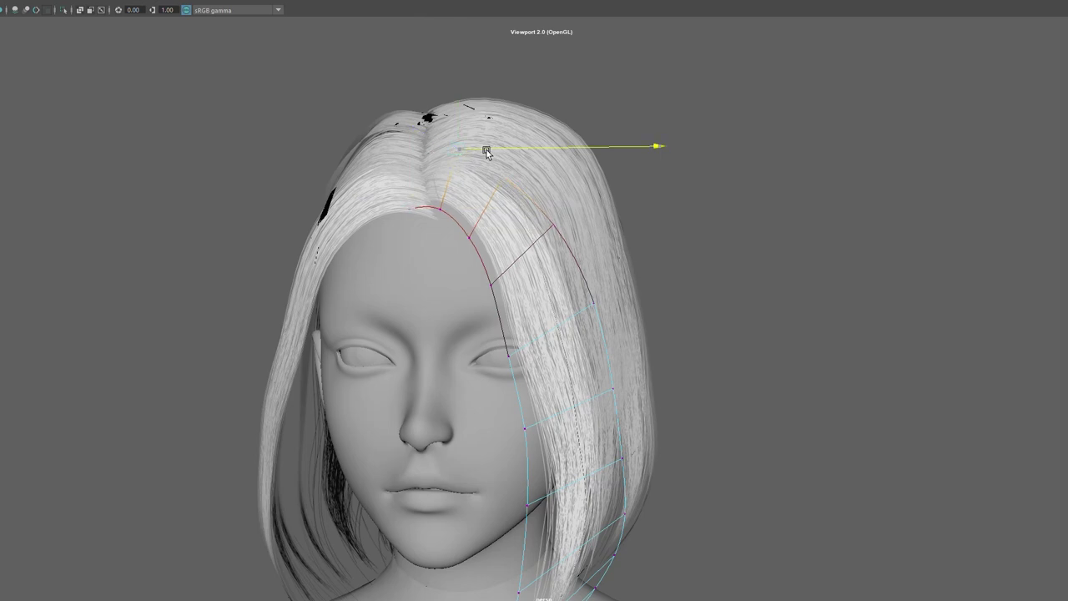
- With a wider soft-select falloff, reshape the left card's lower section and move its bottom point
{"action": "left_click", "coordinate": [387, 201]}
{"action": "right_click_drag", "start_coordinate": [768, 186], "coordinate": [442, 223]}
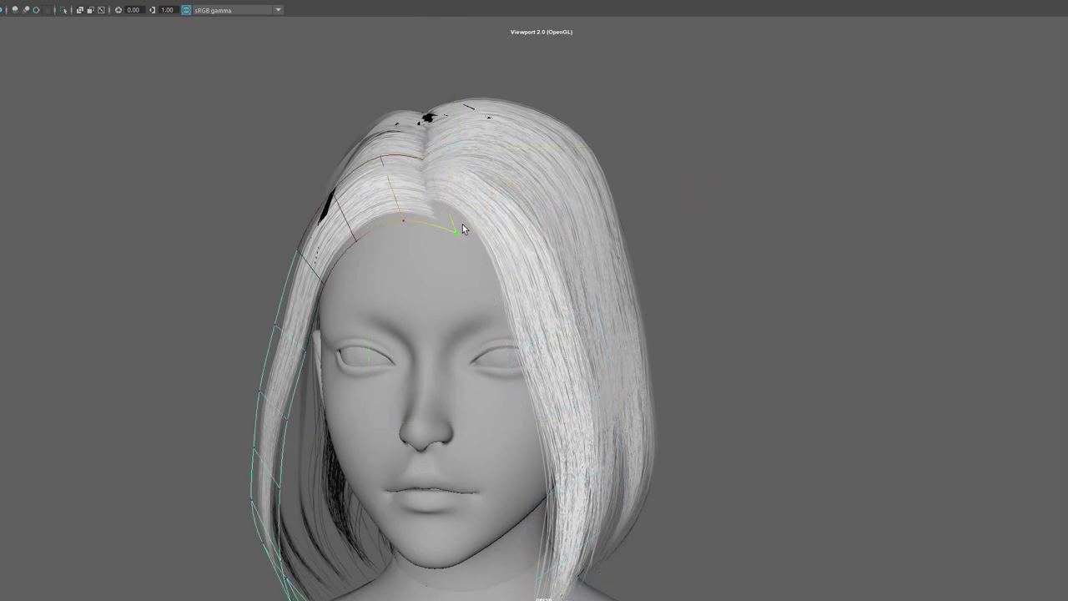
{"action": "left_click_drag", "start_coordinate": [464, 230], "coordinate": [521, 254], "text": "alt"}
{"action": "mouse_move", "coordinate": [504, 305]}
{"action": "left_mouse_down", "text": "alt"}
{"action": "mouse_move", "coordinate": [335, 236]}
{"action": "mouse_move", "coordinate": [393, 238]}
{"action": "mouse_move", "coordinate": [286, 417]}
{"action": "left_mouse_up", "text": "alt"}
{"action": "left_click", "coordinate": [283, 417]}
{"action": "middle_click_drag", "start_coordinate": [326, 415], "coordinate": [367, 427]}
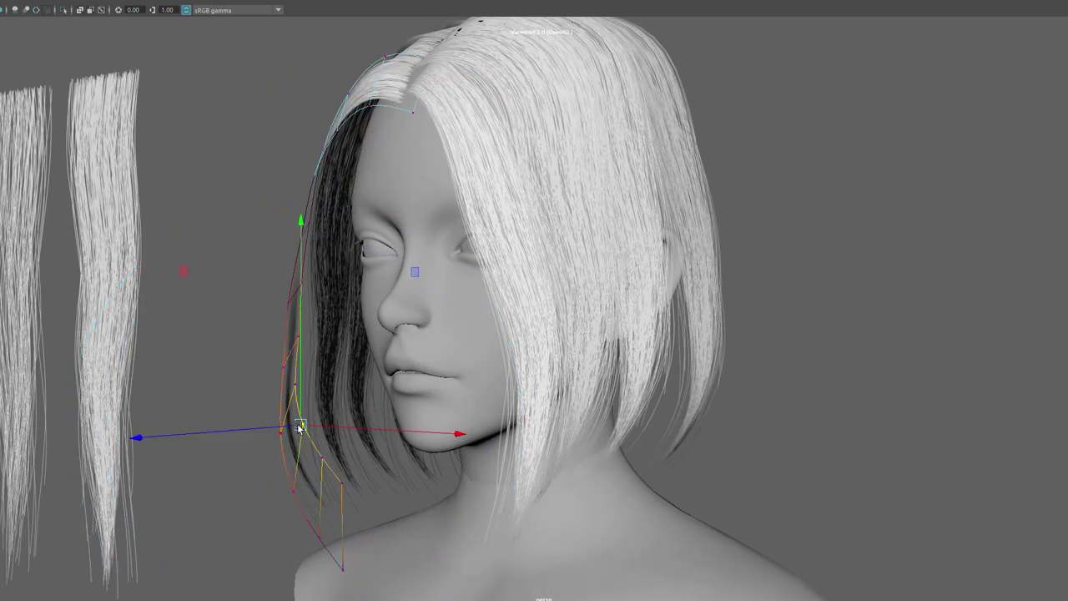
{"action": "left_click_drag", "start_coordinate": [300, 427], "coordinate": [322, 431]}
{"action": "double_click", "coordinate": [340, 568]}
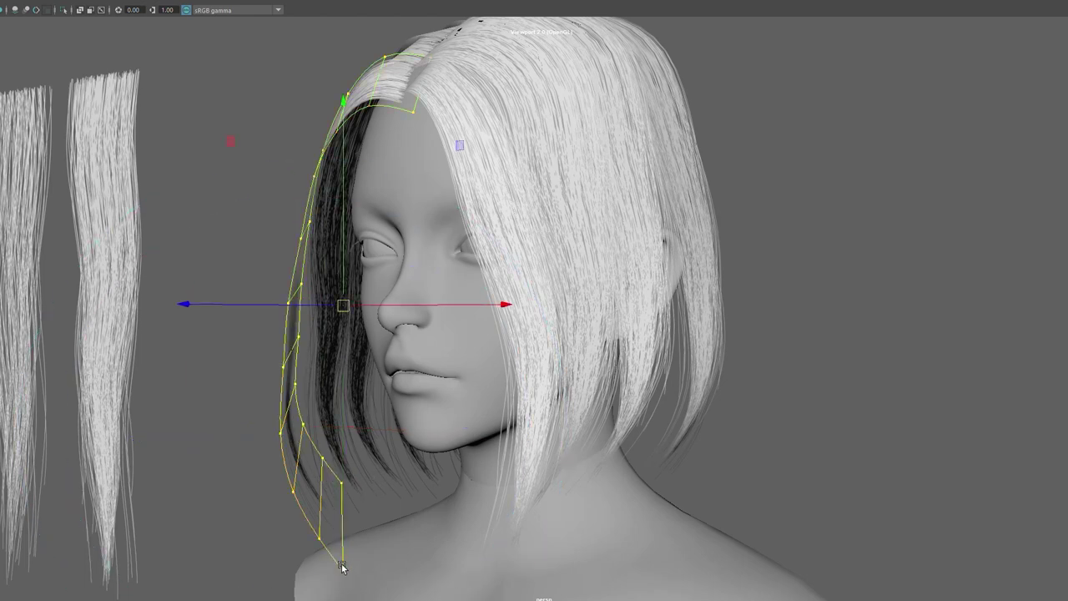
{"action": "left_click", "coordinate": [342, 568]}
{"action": "mouse_move", "coordinate": [344, 569]}
{"action": "left_mouse_down"}
{"action": "mouse_move", "coordinate": [376, 572]}
{"action": "mouse_move", "coordinate": [289, 336]}
{"action": "mouse_move", "coordinate": [249, 356]}
{"action": "mouse_move", "coordinate": [559, 359]}
{"action": "left_mouse_up"}
- Push the card's upper and cheek points in toward the face, then return to object mode
{"action": "left_click", "coordinate": [289, 336]}
{"action": "left_click_drag", "start_coordinate": [639, 368], "coordinate": [610, 365]}
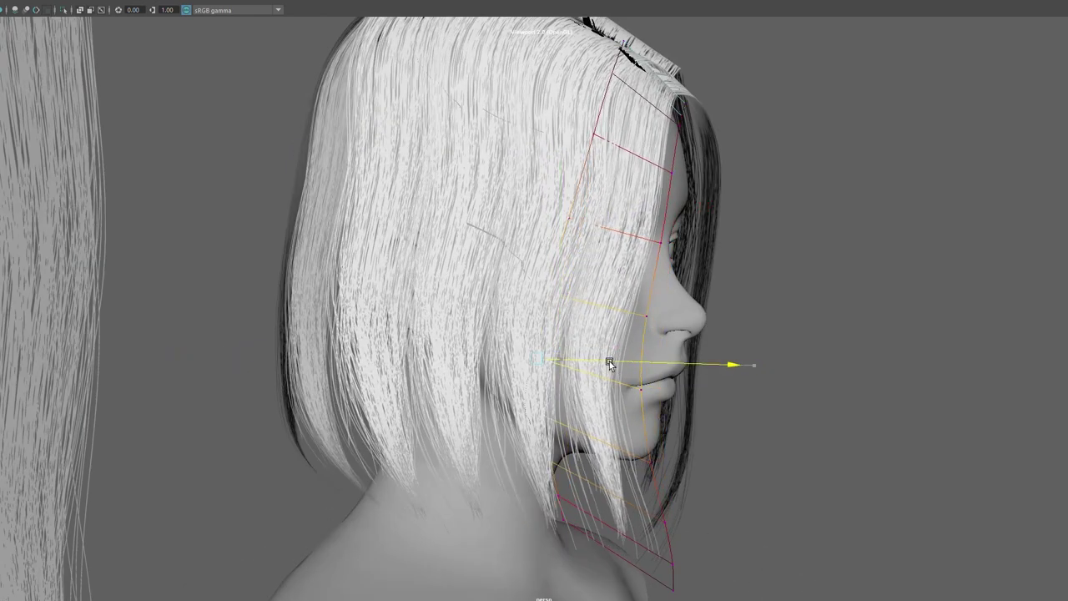
{"action": "left_click_drag", "start_coordinate": [736, 396], "coordinate": [701, 452], "text": "alt"}
{"action": "left_click", "coordinate": [690, 499]}
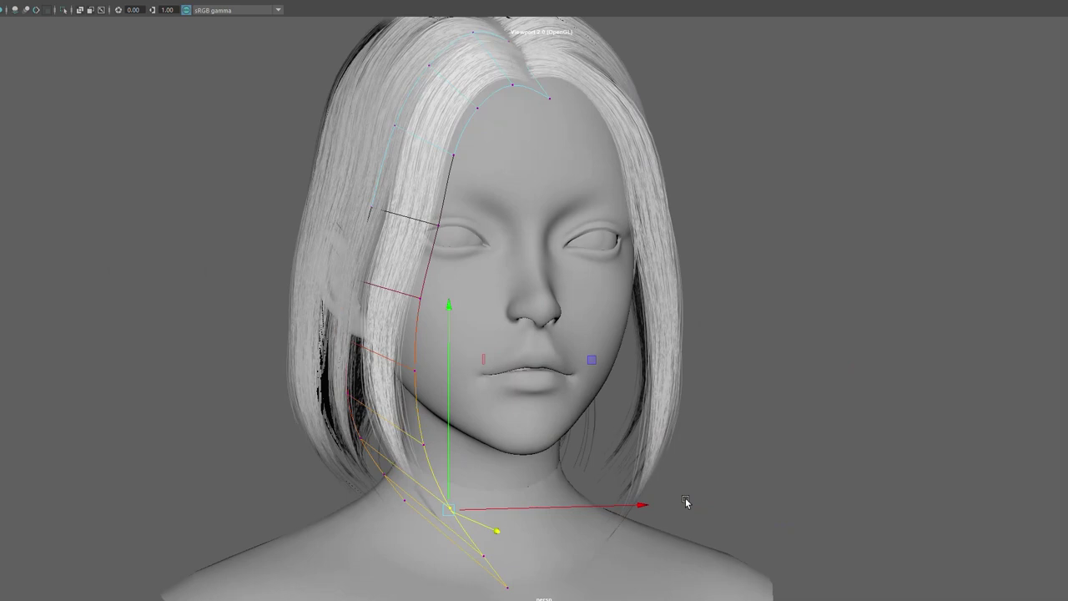
{"action": "mouse_move", "coordinate": [686, 502]}
{"action": "left_mouse_down", "text": "alt"}
{"action": "mouse_move", "coordinate": [649, 506]}
{"action": "mouse_move", "coordinate": [679, 504]}
{"action": "left_mouse_up", "text": "alt"}
{"action": "left_click", "coordinate": [384, 311]}
{"action": "left_click_drag", "start_coordinate": [386, 320], "coordinate": [385, 322], "text": "alt"}
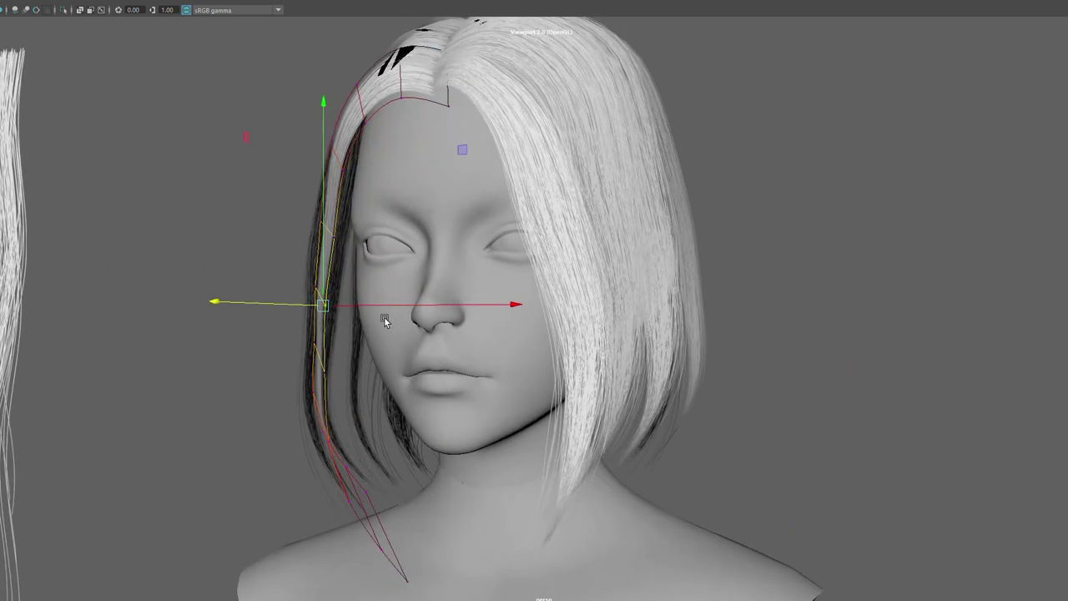
{"action": "left_click_drag", "start_coordinate": [323, 306], "coordinate": [316, 308]}
{"action": "right_click", "coordinate": [755, 236]}
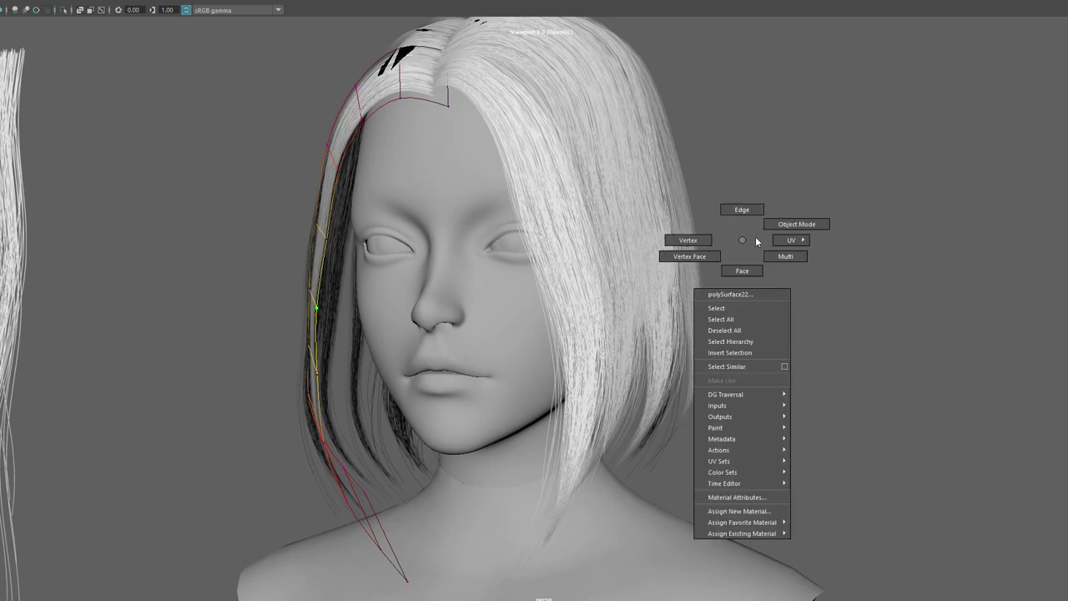
{"action": "left_click", "coordinate": [934, 288]}
- Select a hair card at the back of the head and switch it to vertex editing
{"action": "key", "text": "a"}
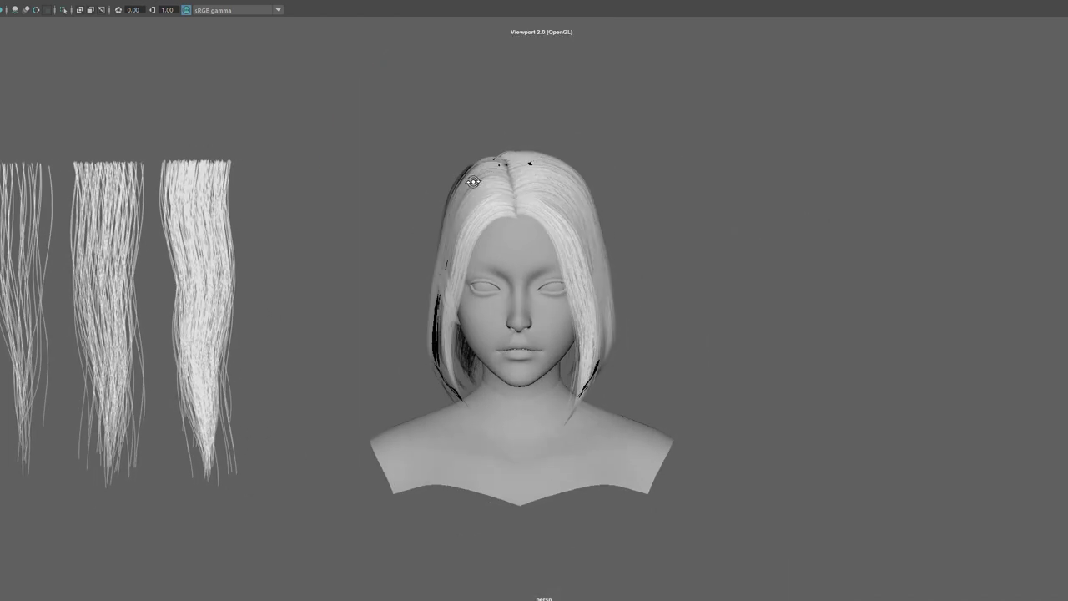
{"action": "mouse_move", "coordinate": [522, 177]}
{"action": "left_mouse_down", "text": "alt"}
{"action": "mouse_move", "coordinate": [799, 191]}
{"action": "mouse_move", "coordinate": [927, 175]}
{"action": "mouse_move", "coordinate": [538, 221]}
{"action": "mouse_move", "coordinate": [209, 146]}
{"action": "left_mouse_up", "text": "alt"}
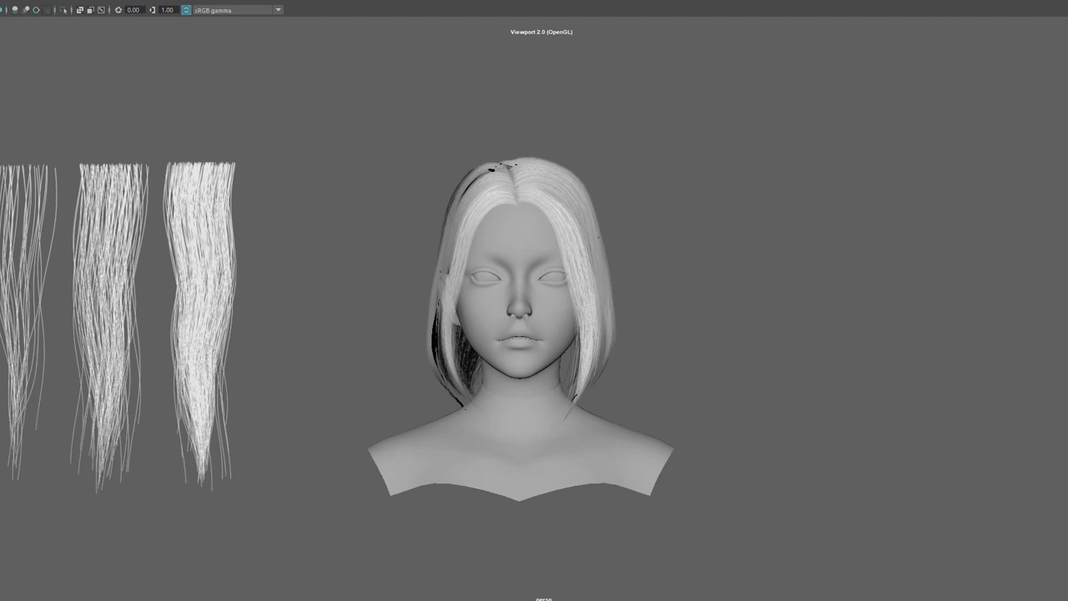
{"action": "key", "text": "5"}
{"action": "key", "text": "6"}
{"action": "scroll", "coordinate": [634, 318], "scroll_direction": "up", "scroll_amount": 2}
{"action": "scroll", "coordinate": [681, 328], "scroll_direction": "up", "scroll_amount": 2}
{"action": "mouse_move", "coordinate": [790, 355]}
{"action": "left_mouse_down", "text": "alt"}
{"action": "mouse_move", "coordinate": [568, 353]}
{"action": "mouse_move", "coordinate": [528, 302]}
{"action": "mouse_move", "coordinate": [674, 312]}
{"action": "mouse_move", "coordinate": [909, 417]}
{"action": "left_mouse_up", "text": "alt"}
{"action": "left_click", "coordinate": [528, 302]}
{"action": "scroll", "coordinate": [909, 417], "scroll_direction": "up", "scroll_amount": 3}
{"action": "right_click", "coordinate": [1033, 348]}
{"action": "left_click", "coordinate": [981, 348]}
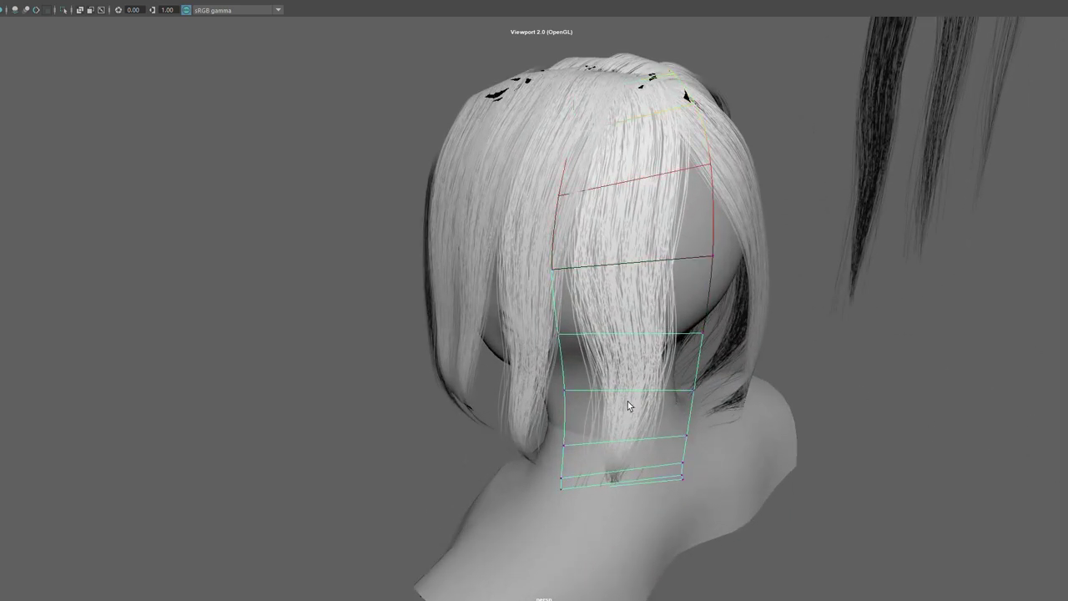
- With soft selection on, pull the card's bottom corner down and forward and reshape its lower part
{"action": "mouse_move", "coordinate": [618, 419]}
{"action": "left_mouse_down", "text": "alt"}
{"action": "mouse_move", "coordinate": [690, 385]}
{"action": "mouse_move", "coordinate": [583, 396]}
{"action": "mouse_move", "coordinate": [615, 389]}
{"action": "mouse_move", "coordinate": [596, 392]}
{"action": "left_mouse_up", "text": "alt"}
{"action": "left_click", "coordinate": [615, 389]}
{"action": "key", "text": "F8"}
{"action": "left_click_drag", "start_coordinate": [724, 359], "coordinate": [569, 358], "text": "alt"}
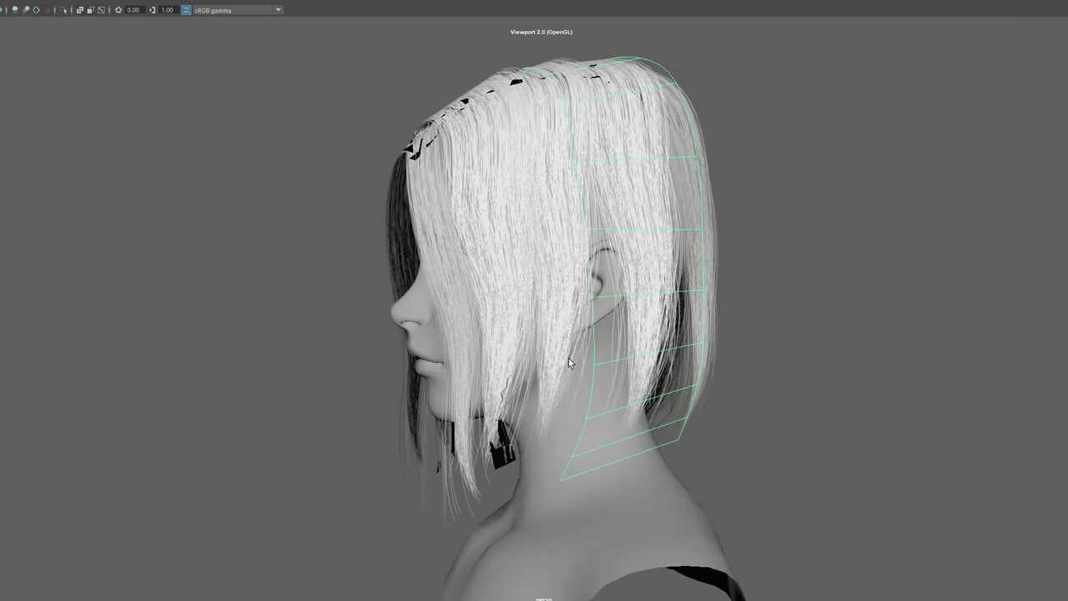
{"action": "left_click_drag", "start_coordinate": [639, 358], "coordinate": [793, 382], "text": "alt"}
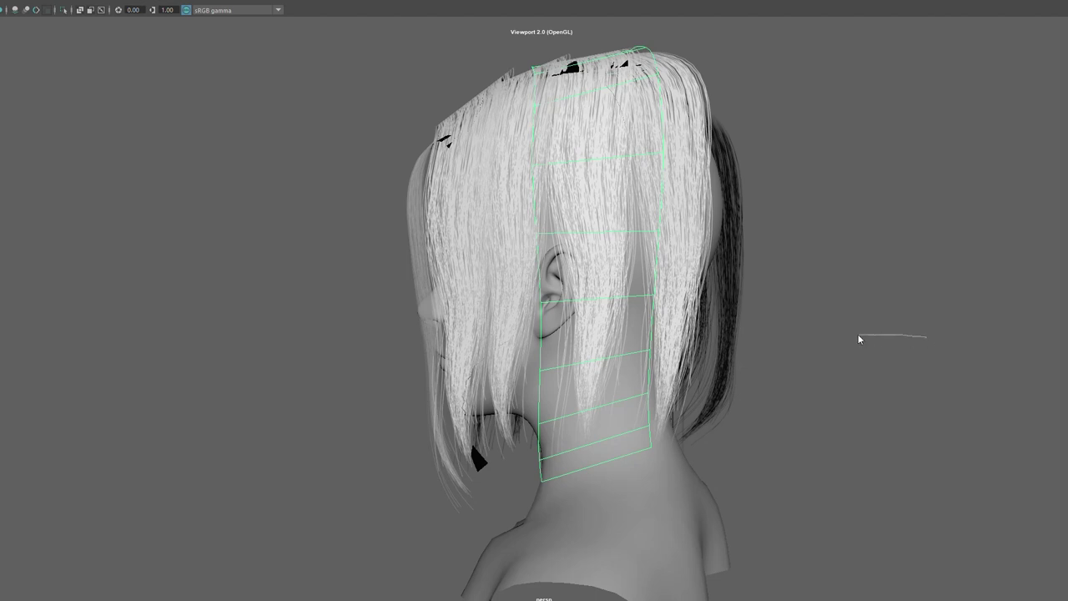
{"action": "key", "text": "F8"}
{"action": "left_click", "coordinate": [543, 457]}
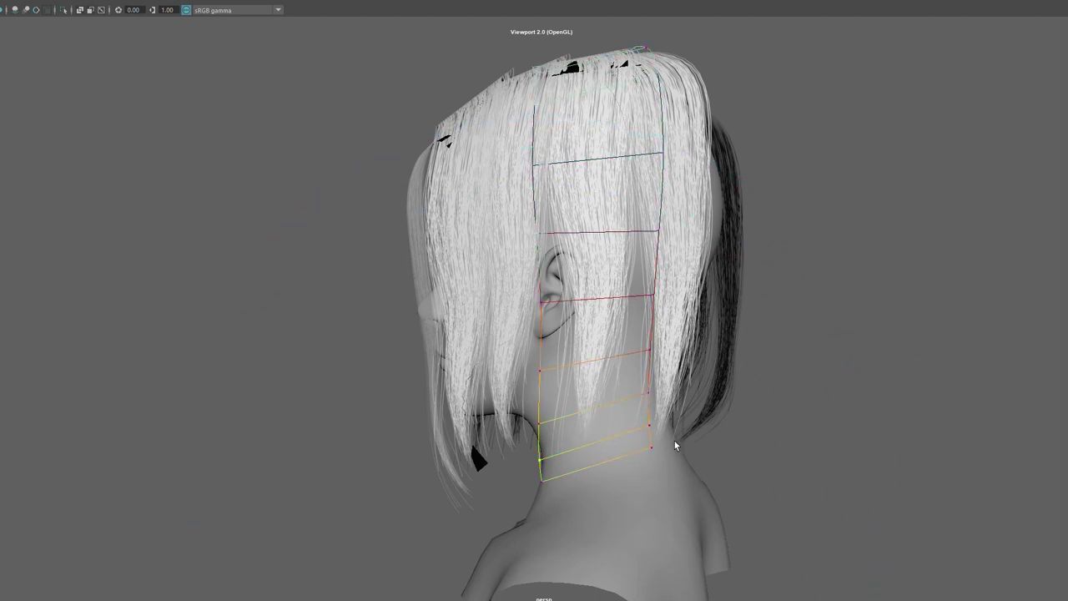
{"action": "left_click_drag", "start_coordinate": [533, 470], "coordinate": [508, 491]}
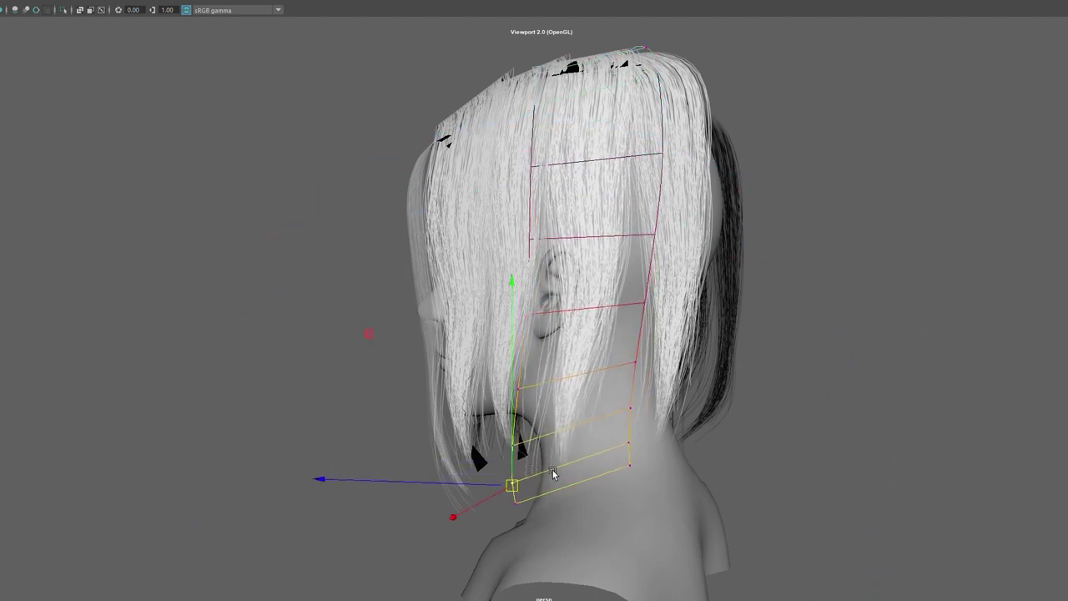
{"action": "left_click", "coordinate": [626, 415]}
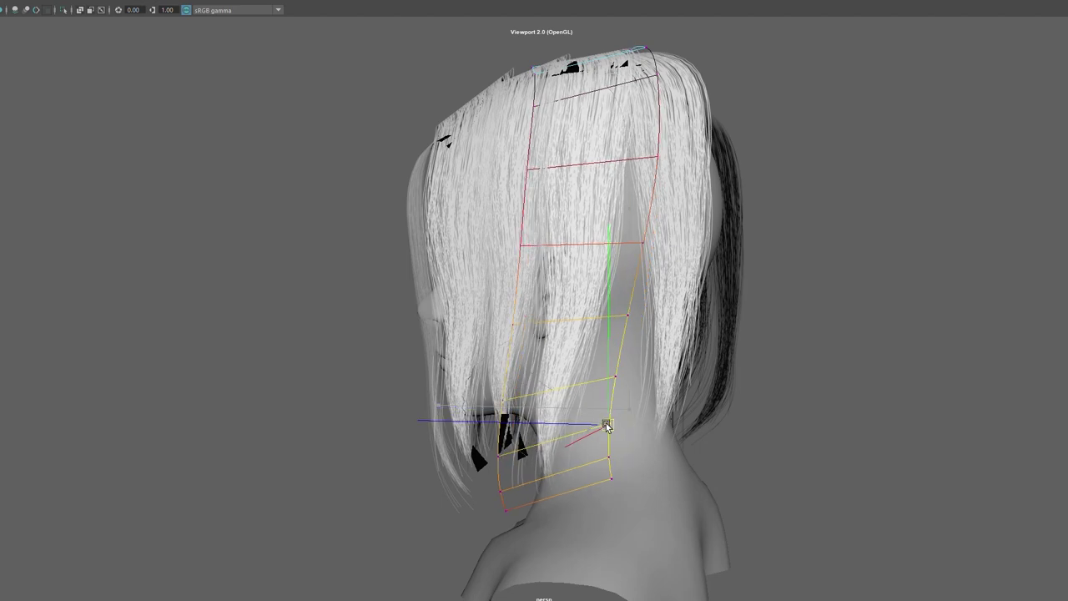
{"action": "mouse_move", "coordinate": [643, 433]}
{"action": "left_mouse_down", "text": "alt"}
{"action": "mouse_move", "coordinate": [783, 428]}
{"action": "mouse_move", "coordinate": [674, 481]}
{"action": "mouse_move", "coordinate": [713, 476]}
{"action": "mouse_move", "coordinate": [618, 479]}
{"action": "mouse_move", "coordinate": [591, 454]}
{"action": "left_mouse_up", "text": "alt"}
{"action": "left_click", "coordinate": [627, 490]}
- Tighten the soft falloff and pull the vertex behind the ear so the card follows the head
{"action": "left_click_drag", "start_coordinate": [768, 405], "coordinate": [840, 373], "text": "alt"}
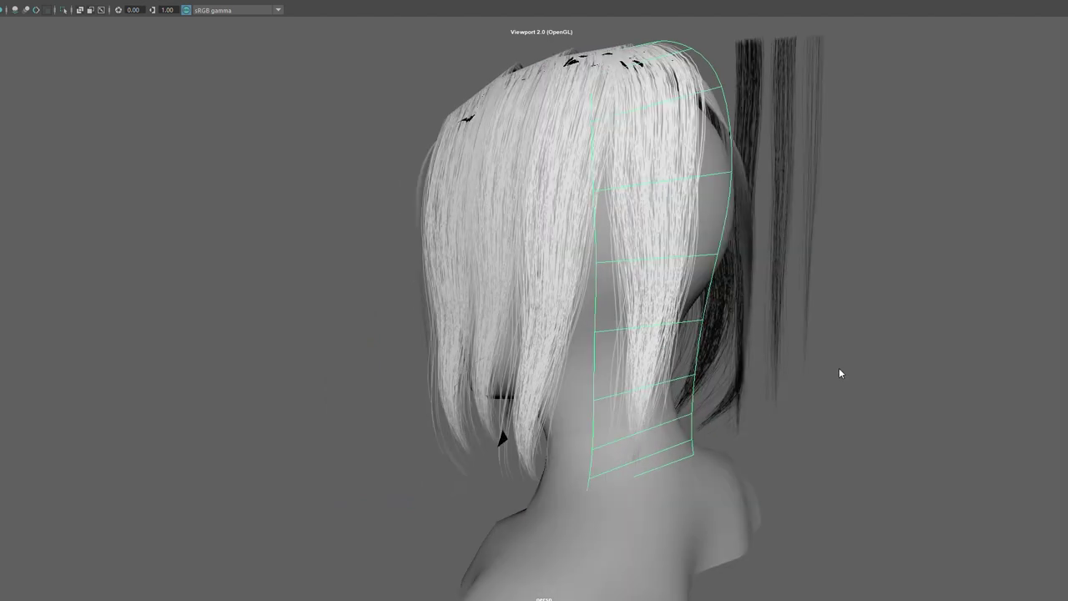
{"action": "left_click", "coordinate": [630, 399]}
{"action": "mouse_move", "coordinate": [597, 435]}
{"action": "left_mouse_down"}
{"action": "mouse_move", "coordinate": [499, 480]}
{"action": "mouse_move", "coordinate": [659, 420]}
{"action": "left_mouse_up"}
{"action": "left_click", "coordinate": [711, 243]}
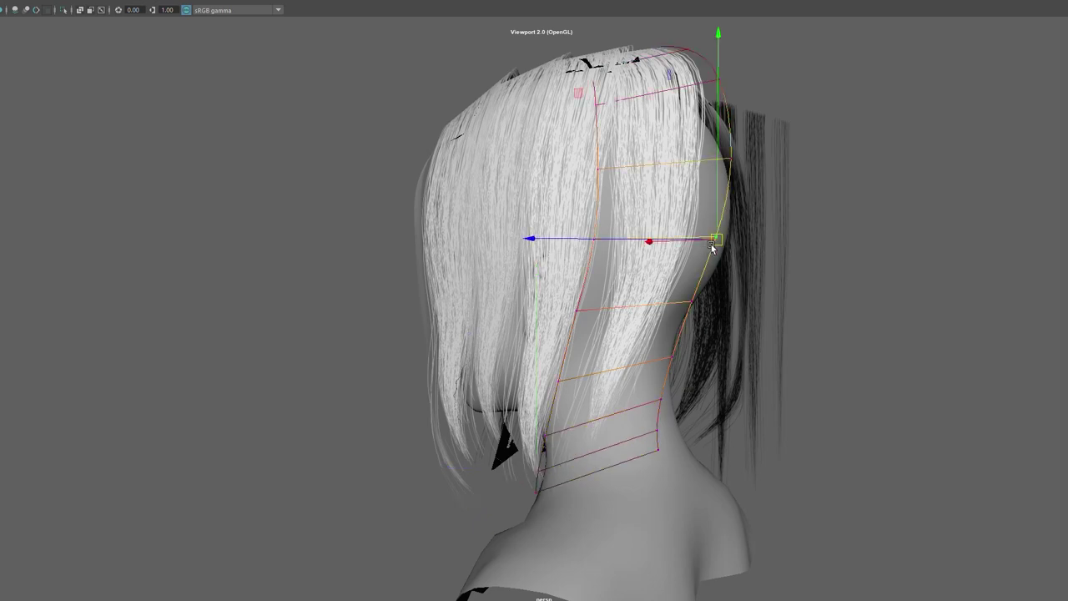
{"action": "mouse_move", "coordinate": [718, 239]}
{"action": "left_mouse_down"}
{"action": "mouse_move", "coordinate": [685, 242]}
{"action": "mouse_move", "coordinate": [698, 287]}
{"action": "left_mouse_up"}
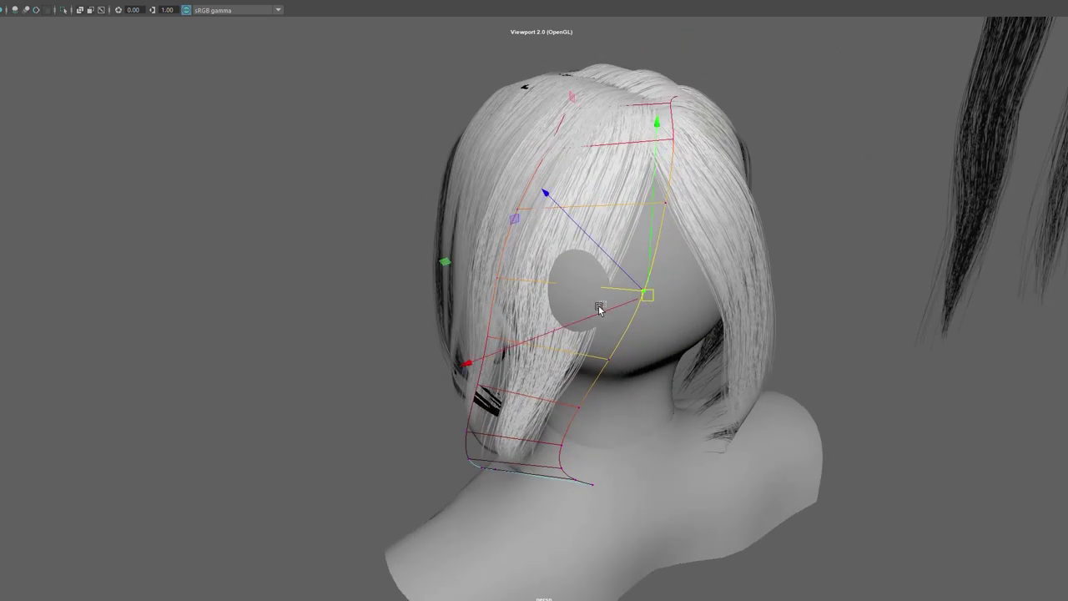
{"action": "mouse_move", "coordinate": [599, 309]}
{"action": "left_mouse_down"}
{"action": "mouse_move", "coordinate": [665, 353]}
{"action": "mouse_move", "coordinate": [527, 347]}
{"action": "mouse_move", "coordinate": [521, 322]}
{"action": "left_mouse_up"}
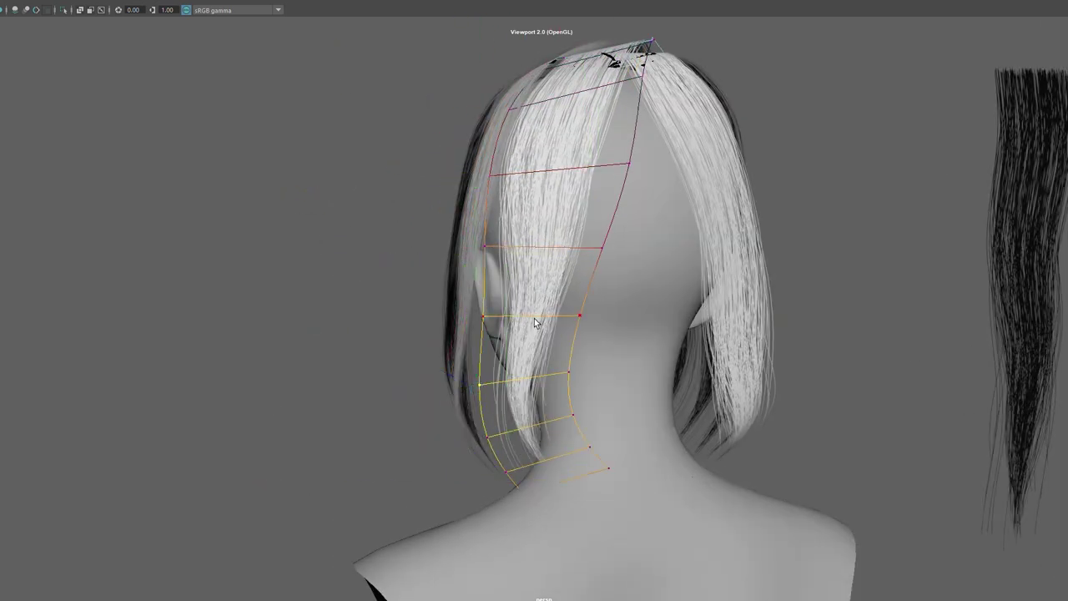
{"action": "mouse_move", "coordinate": [601, 312]}
{"action": "left_mouse_down"}
{"action": "mouse_move", "coordinate": [559, 327]}
{"action": "mouse_move", "coordinate": [560, 317]}
{"action": "mouse_move", "coordinate": [611, 317]}
{"action": "mouse_move", "coordinate": [644, 434]}
{"action": "left_mouse_up"}
- Tuck the card's bottom end and a mid vertex in toward the neck
{"action": "left_click", "coordinate": [611, 471]}
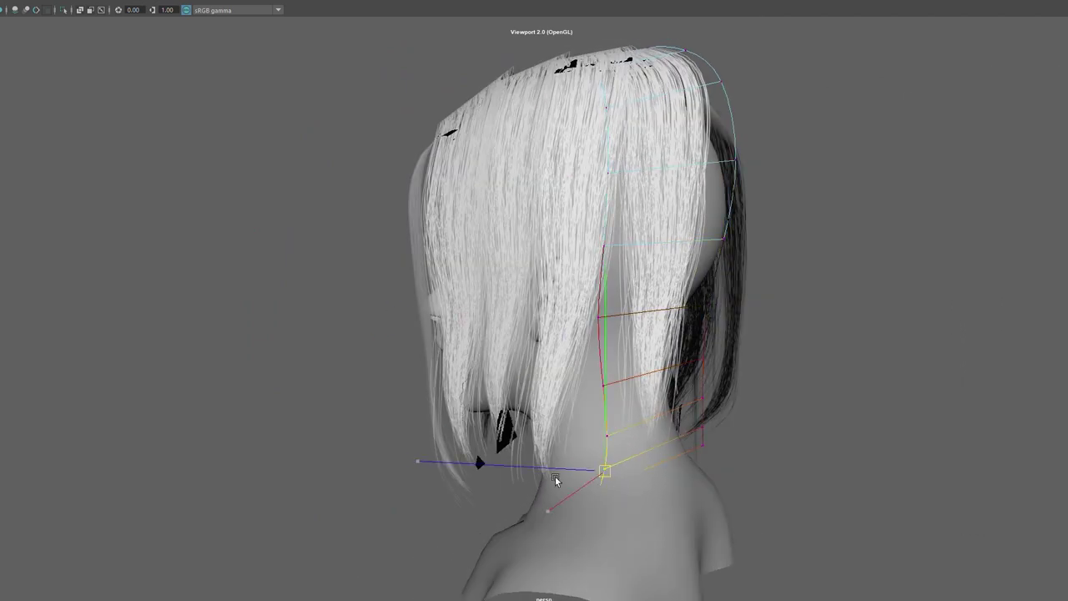
{"action": "left_click_drag", "start_coordinate": [556, 481], "coordinate": [509, 478]}
{"action": "left_click", "coordinate": [579, 389]}
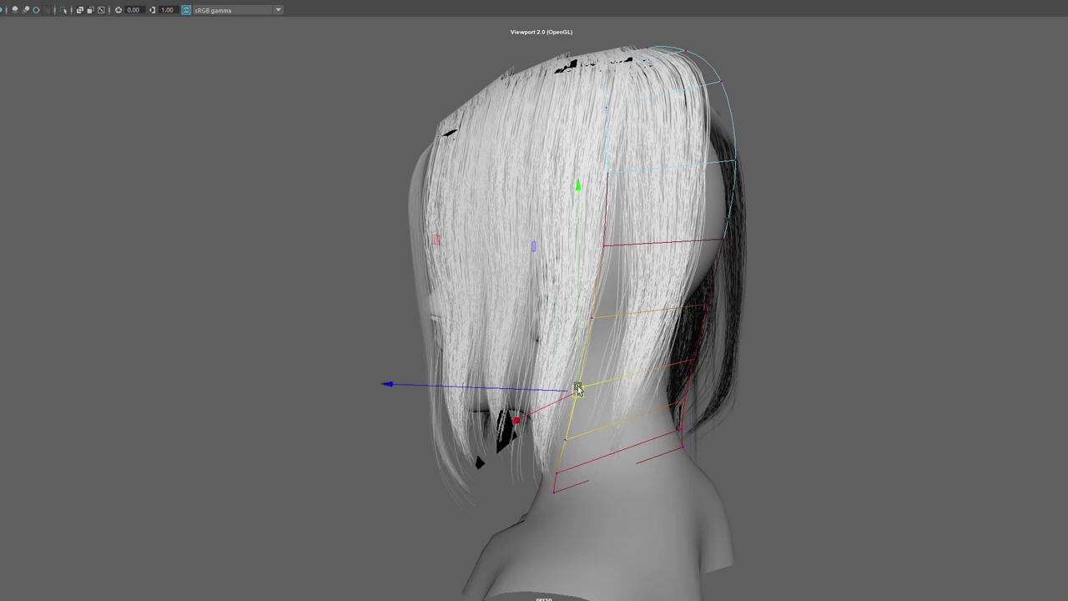
{"action": "left_click_drag", "start_coordinate": [501, 386], "coordinate": [489, 387]}
- Return the hair card to object mode and clear the selection
{"action": "left_click_drag", "start_coordinate": [733, 171], "coordinate": [479, 132], "text": "alt"}
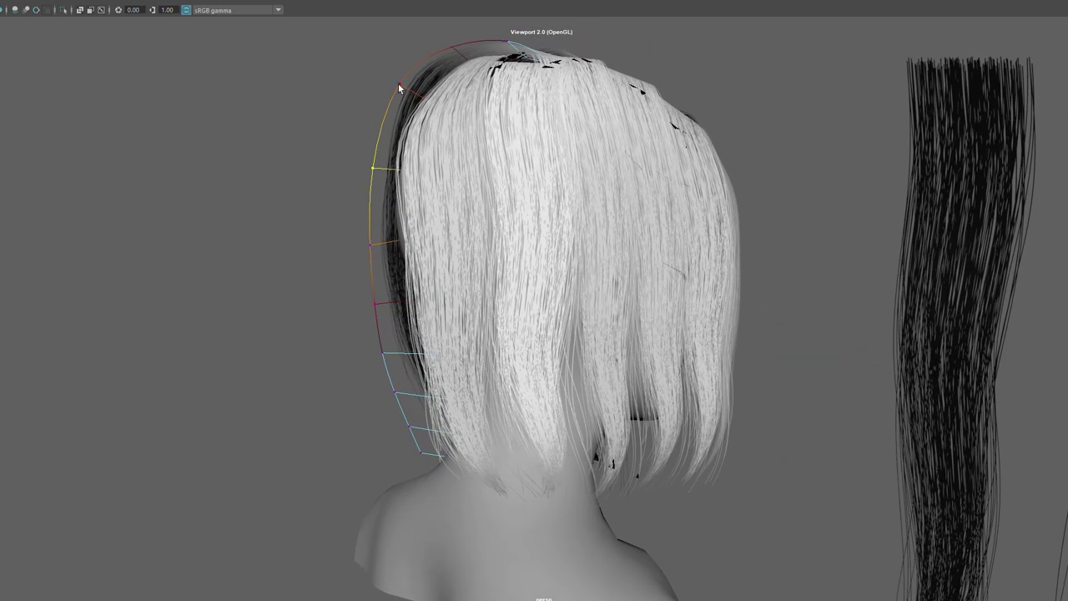
{"action": "left_click", "coordinate": [399, 83]}
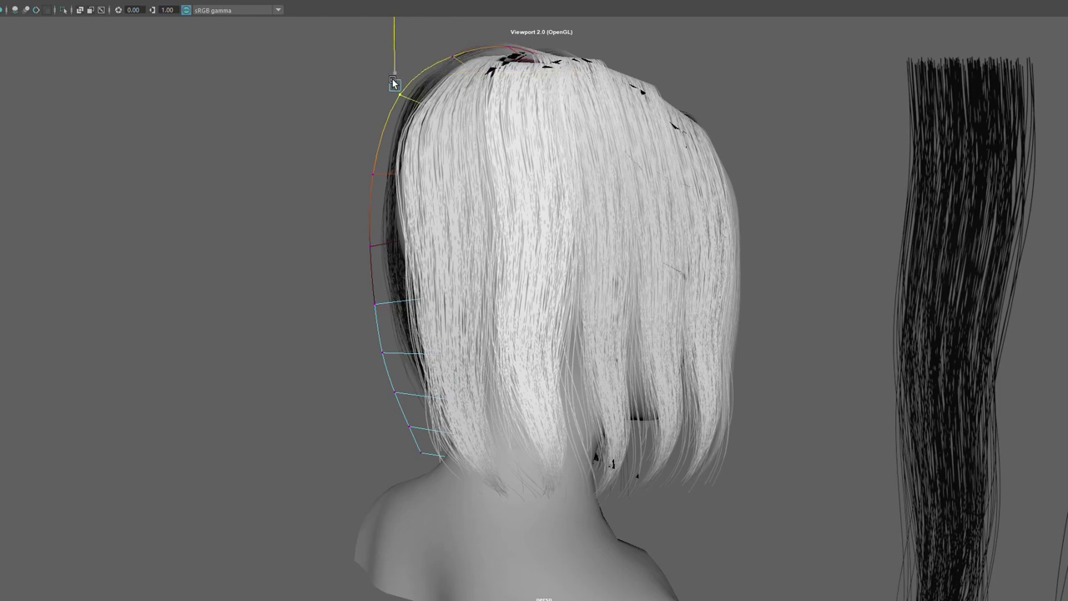
{"action": "mouse_move", "coordinate": [397, 61]}
{"action": "left_mouse_down", "text": "alt"}
{"action": "mouse_move", "coordinate": [522, 89]}
{"action": "mouse_move", "coordinate": [520, 66]}
{"action": "mouse_move", "coordinate": [796, 82]}
{"action": "left_mouse_up", "text": "alt"}
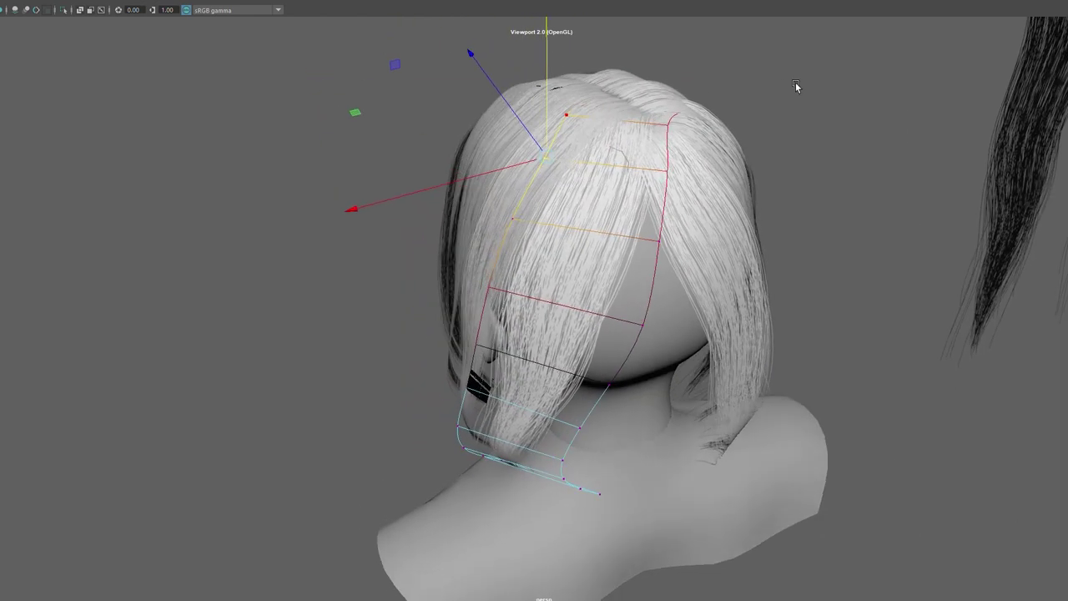
{"action": "right_click_drag", "start_coordinate": [796, 82], "coordinate": [875, 62]}
{"action": "right_click_drag", "start_coordinate": [755, 84], "coordinate": [733, 162]}
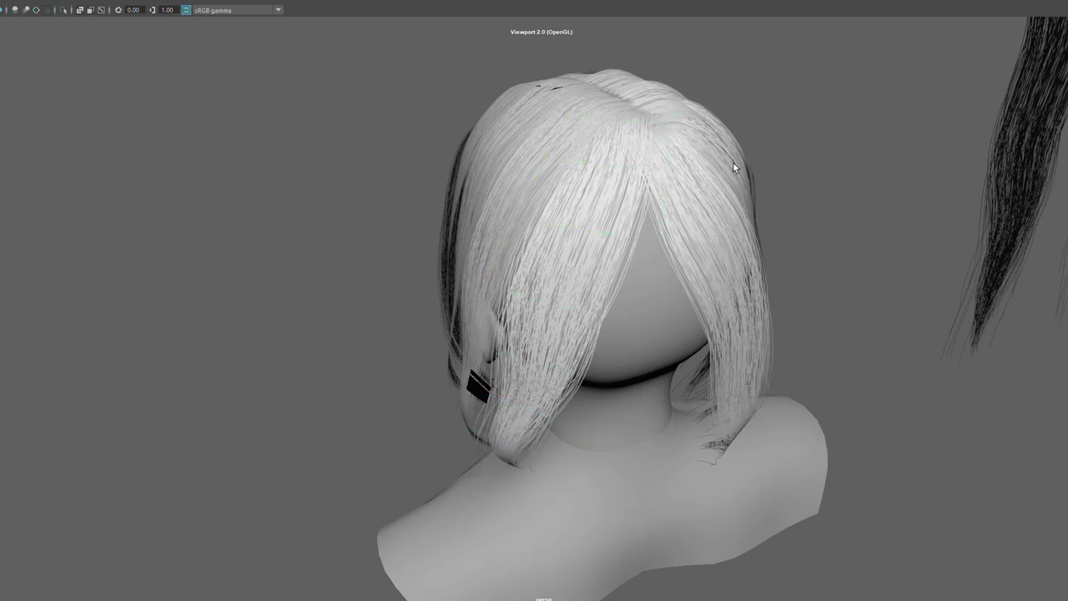
{"action": "mouse_move", "coordinate": [751, 213]}
{"action": "left_mouse_down", "text": "alt"}
{"action": "mouse_move", "coordinate": [688, 211]}
{"action": "mouse_move", "coordinate": [540, 242]}
{"action": "left_mouse_up", "text": "alt"}
- Rotate the right-side hair card around the vertical axis and move it to the centre back of the head
{"action": "left_click", "coordinate": [712, 277]}
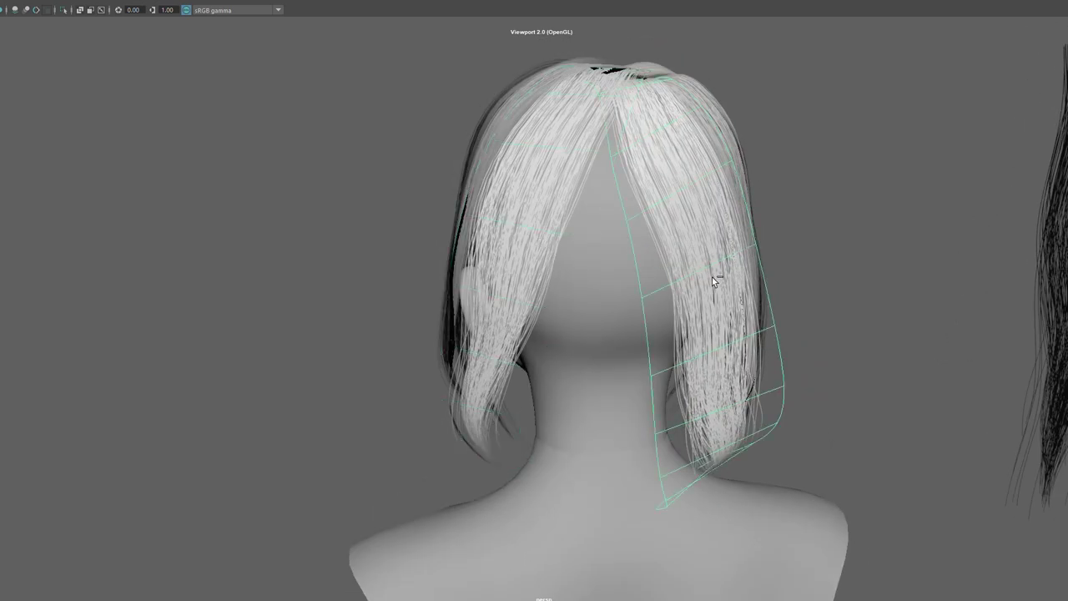
{"action": "key", "text": "e"}
{"action": "mouse_move", "coordinate": [698, 406]}
{"action": "left_mouse_down"}
{"action": "mouse_move", "coordinate": [864, 259]}
{"action": "mouse_move", "coordinate": [871, 279]}
{"action": "left_mouse_up"}
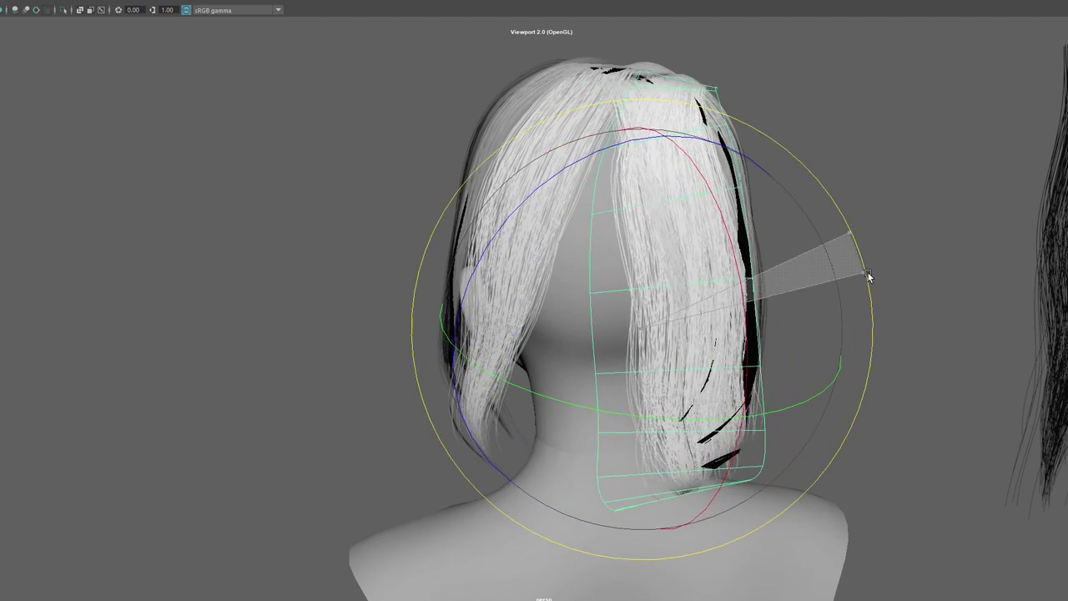
{"action": "key", "text": "w"}
{"action": "mouse_move", "coordinate": [583, 347]}
{"action": "left_mouse_down"}
{"action": "mouse_move", "coordinate": [637, 347]}
{"action": "mouse_move", "coordinate": [640, 325]}
{"action": "mouse_move", "coordinate": [659, 336]}
{"action": "left_mouse_up"}
- In control-vertex mode, shift a hull row of the card sideways to widen it
{"action": "right_click_drag", "start_coordinate": [877, 191], "coordinate": [824, 195]}
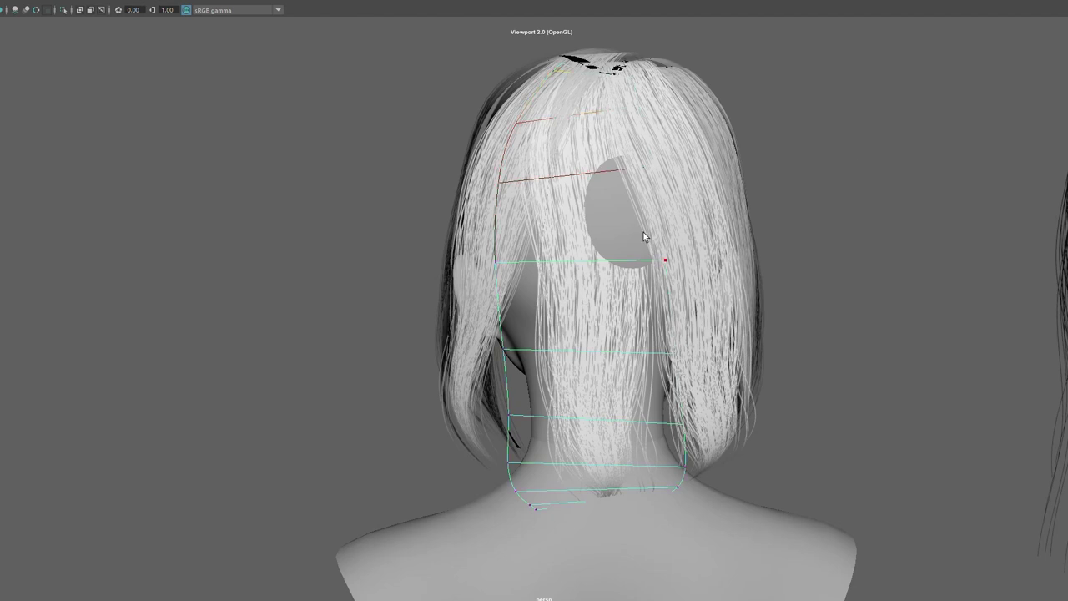
{"action": "mouse_move", "coordinate": [643, 232]}
{"action": "left_mouse_down"}
{"action": "mouse_move", "coordinate": [696, 278]}
{"action": "mouse_move", "coordinate": [654, 294]}
{"action": "left_mouse_up"}
{"action": "left_click", "coordinate": [653, 294]}
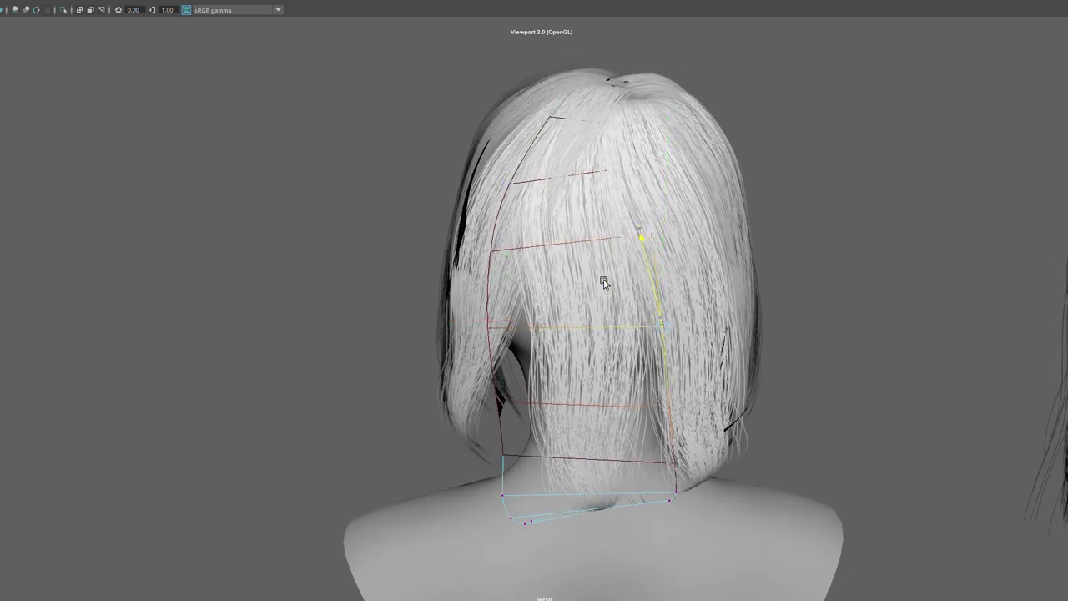
{"action": "mouse_move", "coordinate": [538, 258]}
{"action": "left_mouse_down", "text": "alt"}
{"action": "mouse_move", "coordinate": [550, 209]}
{"action": "mouse_move", "coordinate": [520, 204]}
{"action": "mouse_move", "coordinate": [543, 201]}
{"action": "left_mouse_up", "text": "alt"}
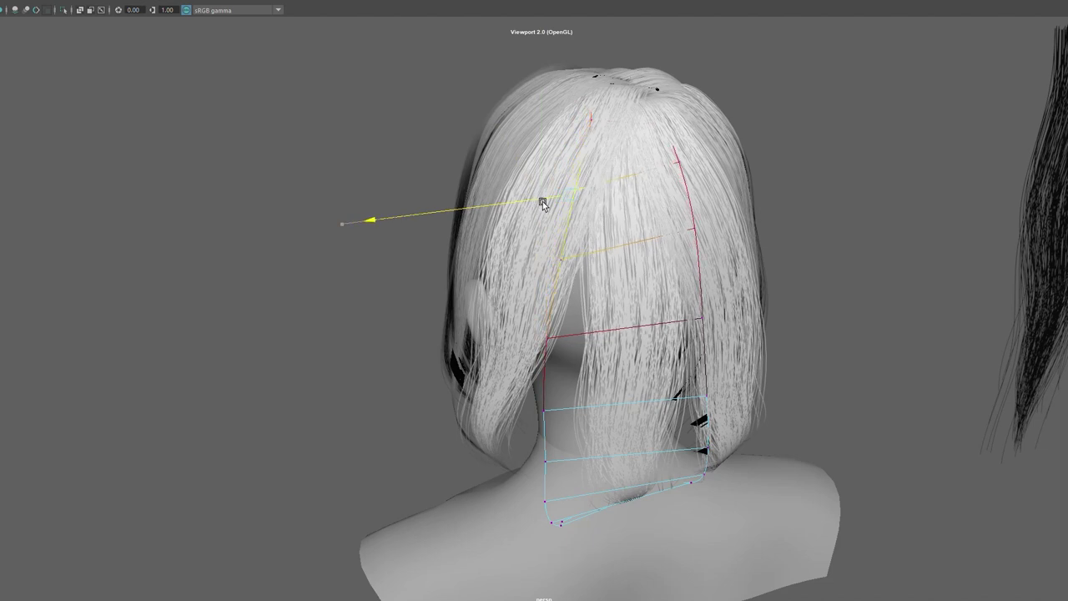
{"action": "left_click_drag", "start_coordinate": [566, 331], "coordinate": [618, 406], "text": "alt"}
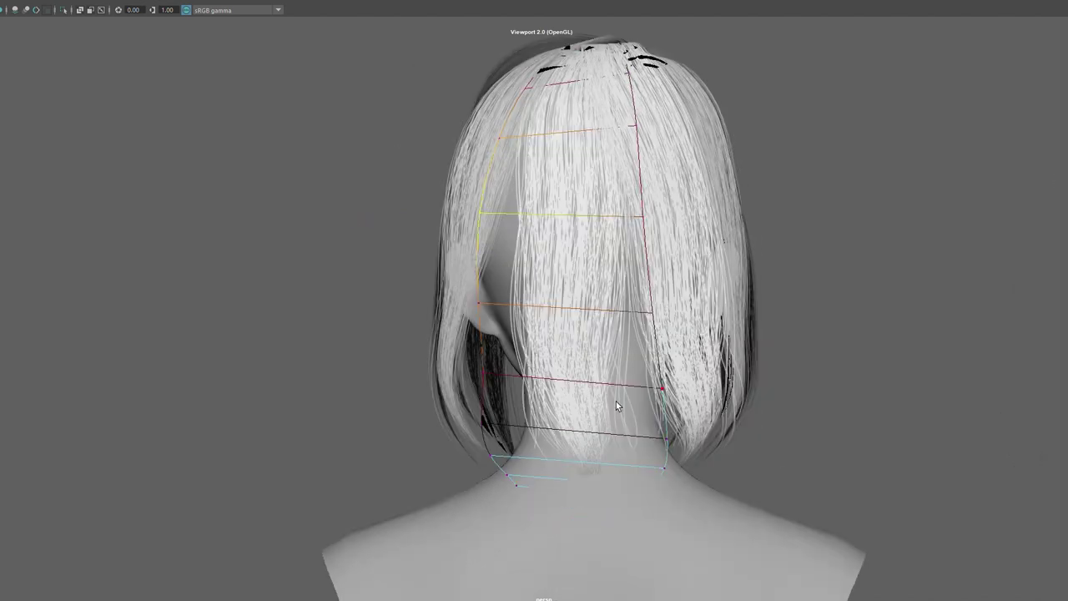
{"action": "left_click_drag", "start_coordinate": [488, 390], "coordinate": [509, 395]}
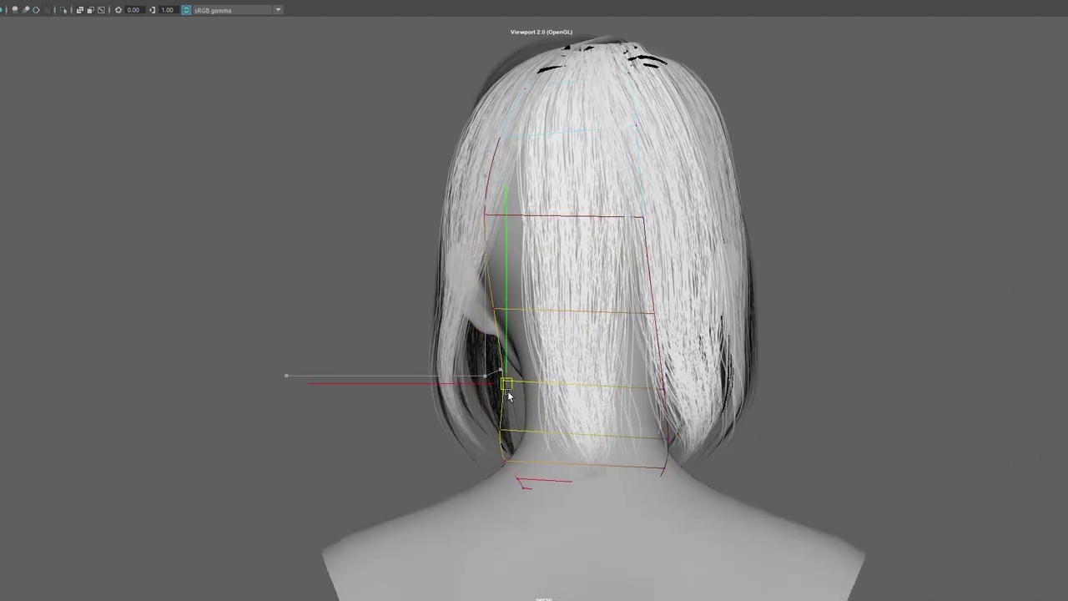
{"action": "mouse_move", "coordinate": [656, 445]}
{"action": "left_mouse_down"}
{"action": "mouse_move", "coordinate": [656, 479]}
{"action": "mouse_move", "coordinate": [730, 485]}
{"action": "left_mouse_up"}
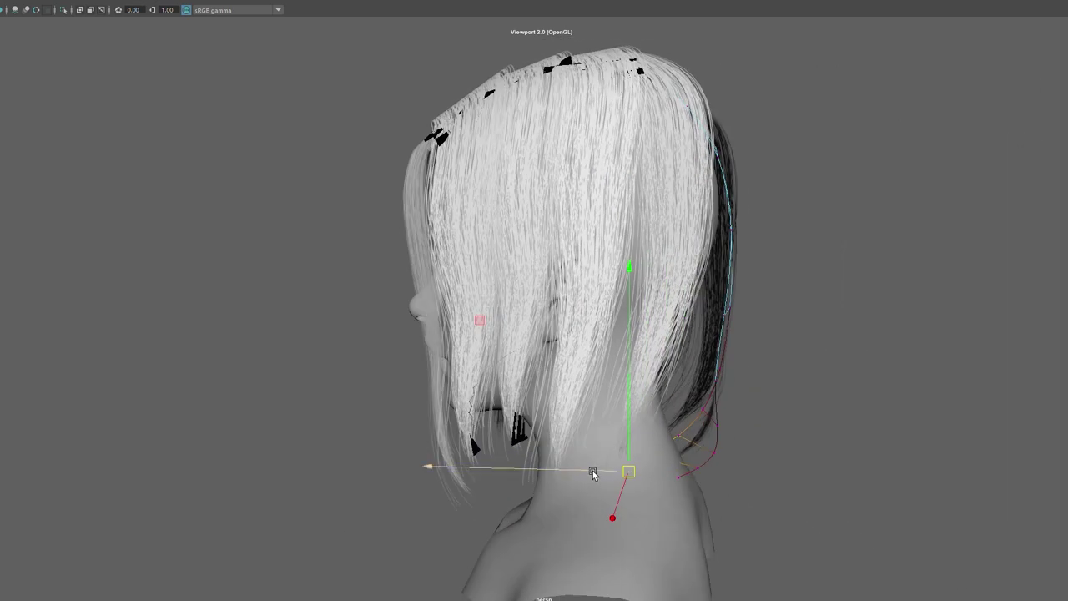
- Bend the guide curve outward behind the neck with soft selection, then return to object mode
{"action": "left_click", "coordinate": [718, 380]}
{"action": "left_click_drag", "start_coordinate": [800, 373], "coordinate": [800, 374]}
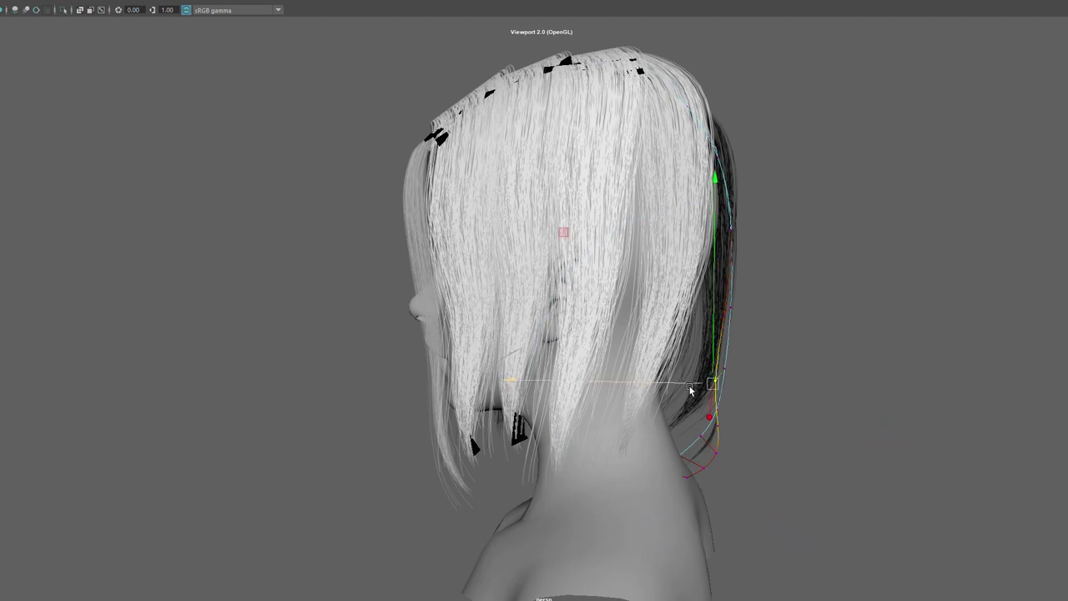
{"action": "left_click_drag", "start_coordinate": [691, 389], "coordinate": [724, 386]}
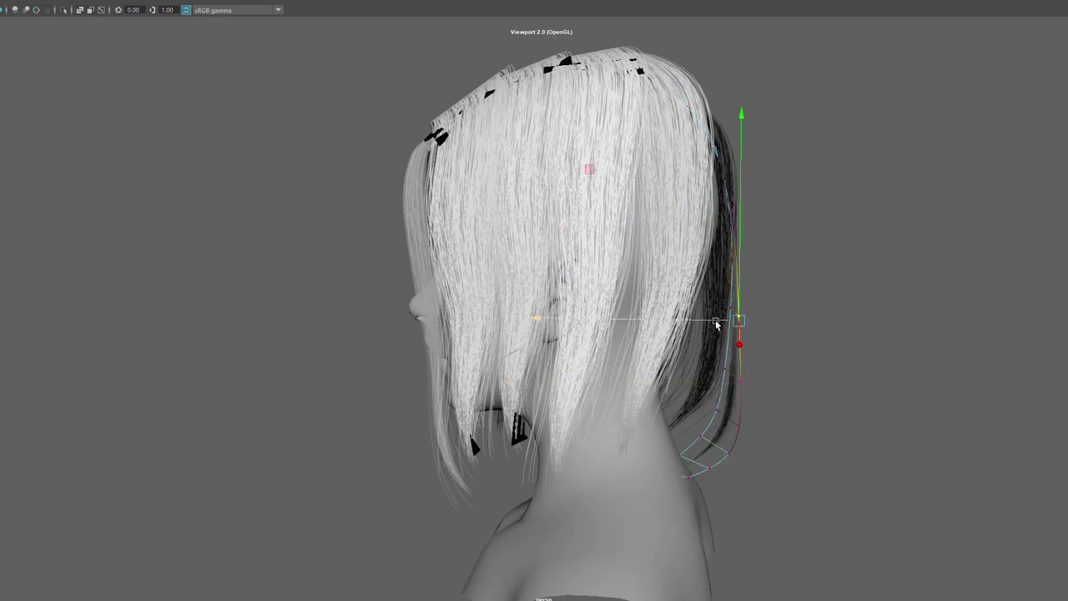
{"action": "mouse_move", "coordinate": [857, 329]}
{"action": "left_mouse_down", "text": "alt"}
{"action": "mouse_move", "coordinate": [708, 334]}
{"action": "mouse_move", "coordinate": [768, 320]}
{"action": "mouse_move", "coordinate": [854, 325]}
{"action": "left_mouse_up", "text": "alt"}
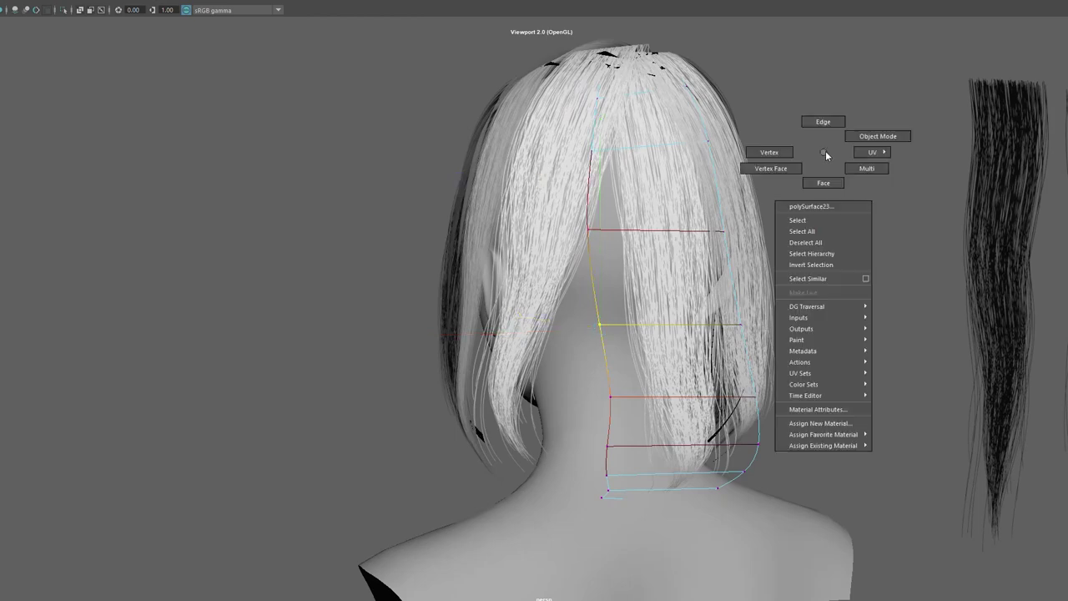
{"action": "mouse_move", "coordinate": [826, 150]}
{"action": "right_mouse_down"}
{"action": "mouse_move", "coordinate": [874, 158]}
{"action": "mouse_move", "coordinate": [692, 105]}
{"action": "right_mouse_up"}
- Rotate the hair card around the head and move it to the left
{"action": "mouse_move", "coordinate": [692, 105]}
{"action": "left_mouse_down", "text": "alt"}
{"action": "mouse_move", "coordinate": [739, 112]}
{"action": "mouse_move", "coordinate": [768, 243]}
{"action": "mouse_move", "coordinate": [925, 239]}
{"action": "mouse_move", "coordinate": [663, 250]}
{"action": "left_mouse_up", "text": "alt"}
{"action": "right_click_drag", "start_coordinate": [721, 325], "coordinate": [776, 377], "text": "alt"}
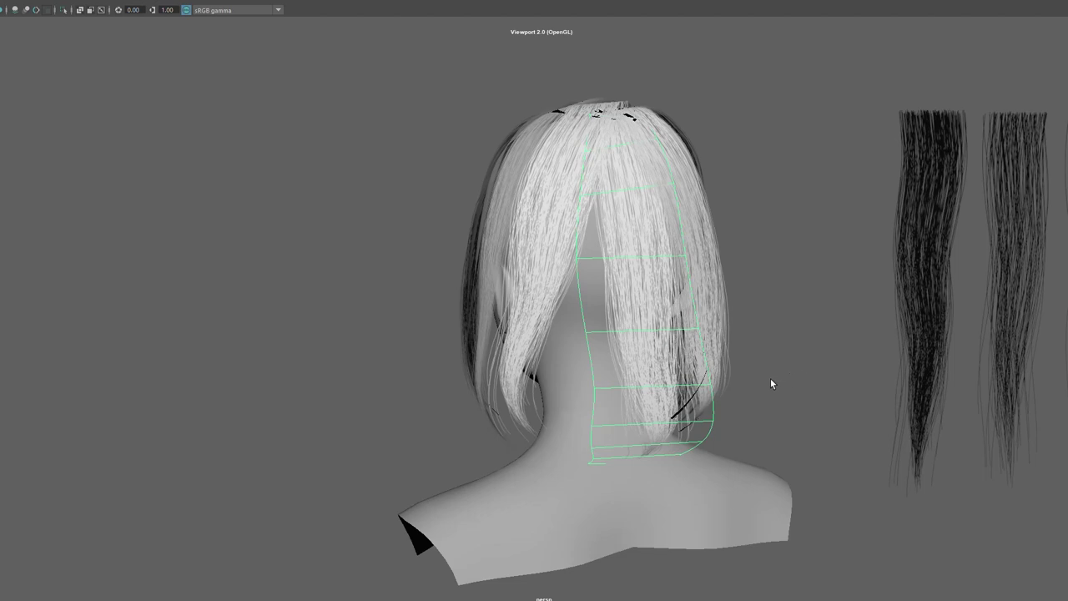
{"action": "key", "text": "e"}
{"action": "left_click_drag", "start_coordinate": [746, 364], "coordinate": [831, 301]}
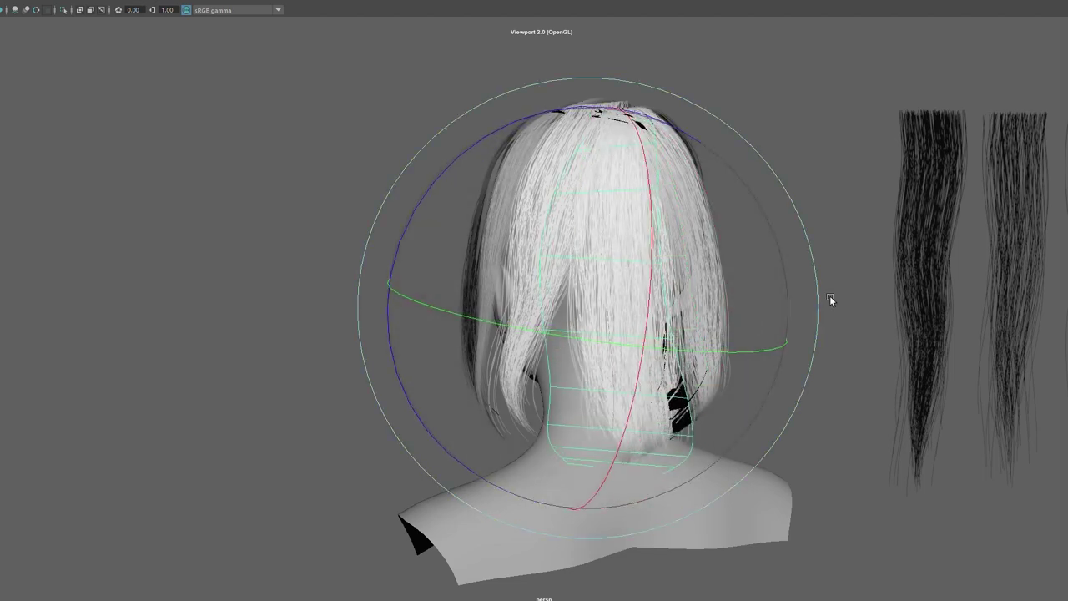
{"action": "key", "text": "w"}
{"action": "mouse_move", "coordinate": [509, 286]}
{"action": "left_mouse_down"}
{"action": "mouse_move", "coordinate": [565, 305]}
{"action": "mouse_move", "coordinate": [557, 302]}
{"action": "mouse_move", "coordinate": [678, 311]}
{"action": "left_mouse_up"}
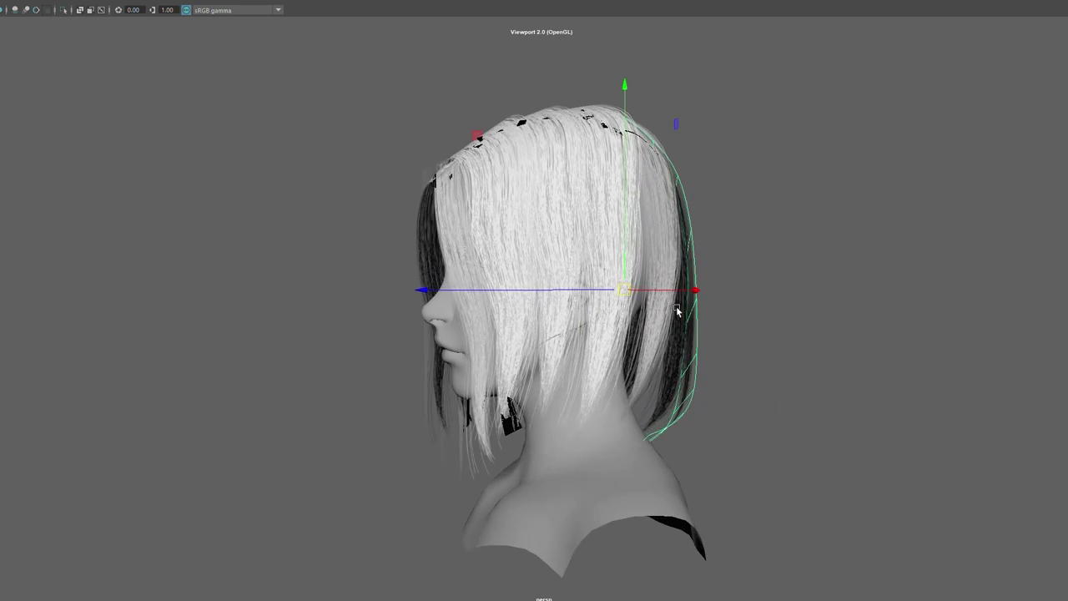
- Rotate the side hair guide curve further into position
{"action": "mouse_move", "coordinate": [779, 305]}
{"action": "left_mouse_down", "text": "alt"}
{"action": "mouse_move", "coordinate": [588, 451]}
{"action": "mouse_move", "coordinate": [764, 389]}
{"action": "left_mouse_up", "text": "alt"}
{"action": "key", "text": "e"}
{"action": "key", "text": "w"}
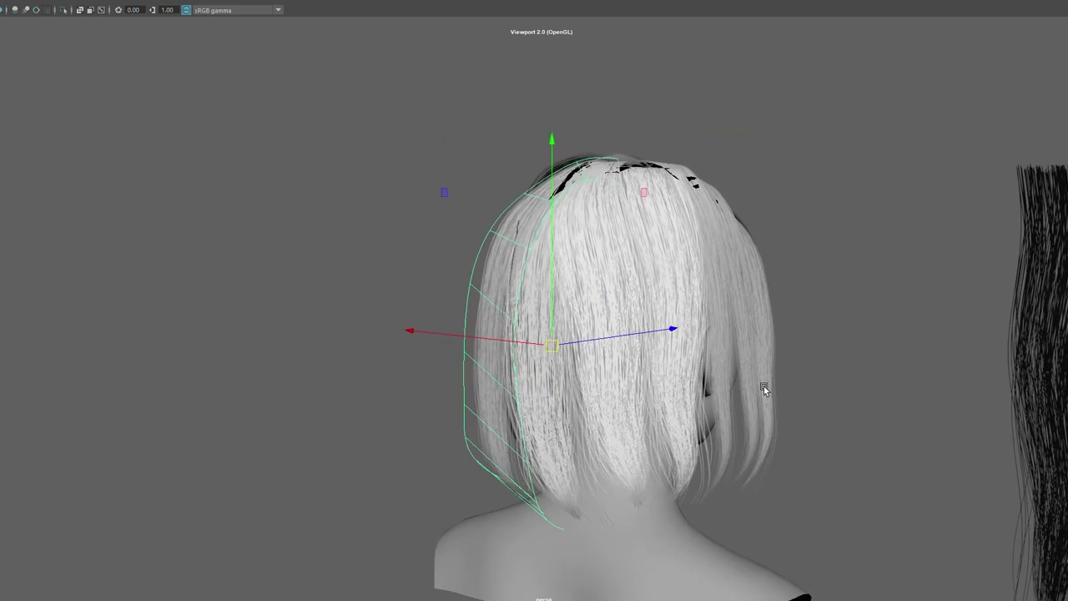
{"action": "middle_click_drag", "start_coordinate": [763, 389], "coordinate": [767, 392], "text": "alt"}
{"action": "left_click_drag", "start_coordinate": [506, 354], "coordinate": [580, 348], "text": "alt"}
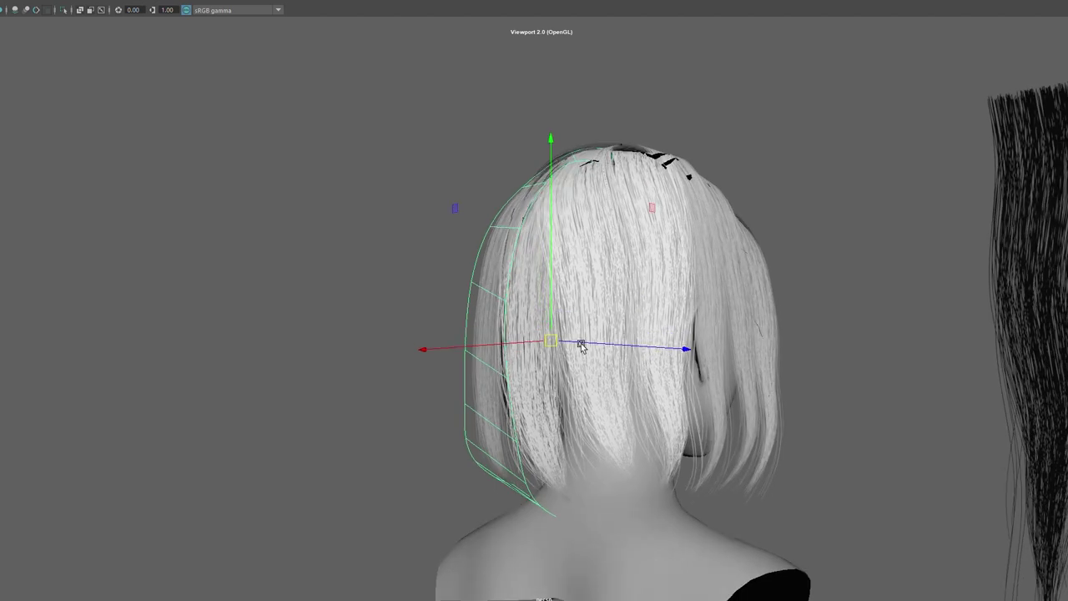
{"action": "key", "text": "e"}
{"action": "left_click_drag", "start_coordinate": [512, 452], "coordinate": [458, 442]}
{"action": "key", "text": "w"}
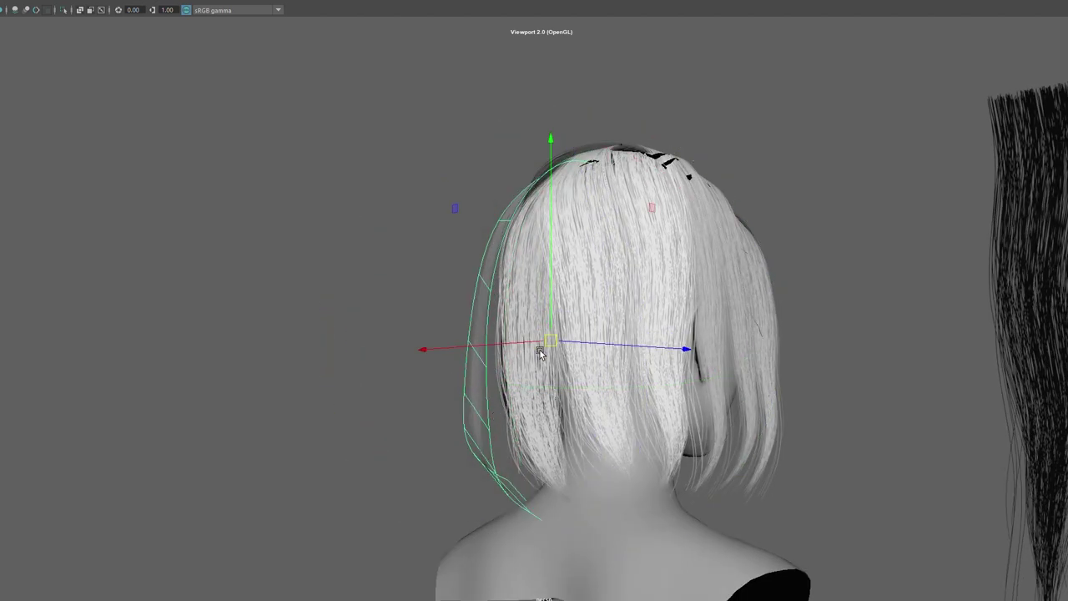
{"action": "key", "text": "e"}
{"action": "left_click_drag", "start_coordinate": [560, 309], "coordinate": [567, 352]}
{"action": "key", "text": "w"}
- Move the guide curve's lower control point to curl the strand along the neck
{"action": "mouse_move", "coordinate": [465, 349]}
{"action": "left_mouse_down", "text": "alt"}
{"action": "mouse_move", "coordinate": [584, 354]}
{"action": "mouse_move", "coordinate": [630, 369]}
{"action": "mouse_move", "coordinate": [610, 355]}
{"action": "left_mouse_up", "text": "alt"}
{"action": "mouse_move", "coordinate": [740, 193]}
{"action": "right_mouse_down"}
{"action": "mouse_move", "coordinate": [687, 195]}
{"action": "mouse_move", "coordinate": [913, 351]}
{"action": "mouse_move", "coordinate": [844, 313]}
{"action": "right_mouse_up"}
{"action": "left_click", "coordinate": [674, 182]}
{"action": "mouse_move", "coordinate": [844, 313]}
{"action": "left_mouse_down", "text": "alt"}
{"action": "mouse_move", "coordinate": [749, 313]}
{"action": "mouse_move", "coordinate": [560, 205]}
{"action": "mouse_move", "coordinate": [622, 195]}
{"action": "left_mouse_up", "text": "alt"}
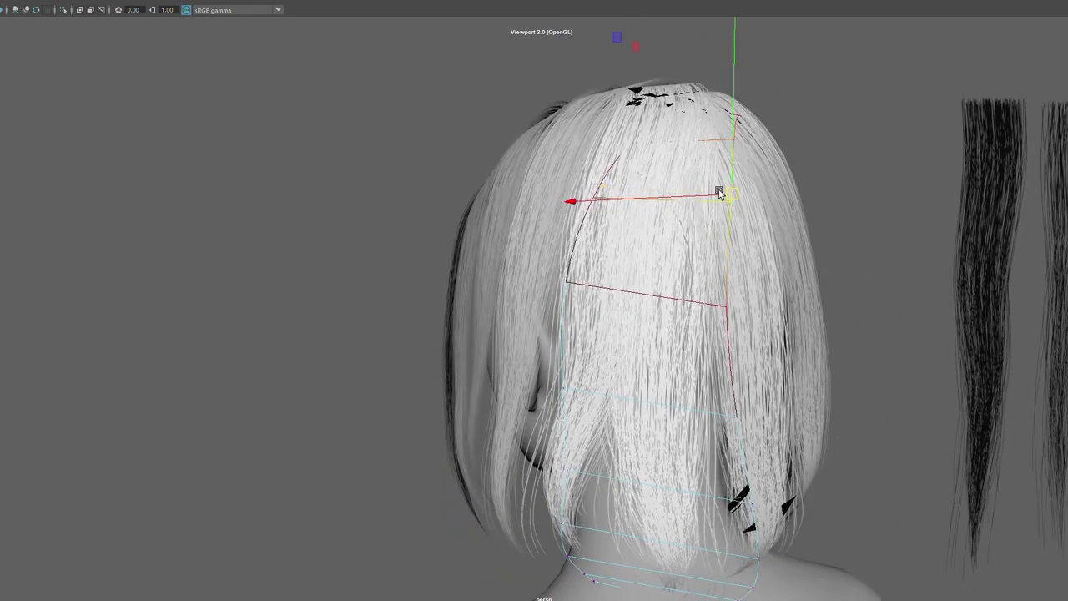
{"action": "mouse_move", "coordinate": [673, 454]}
{"action": "left_mouse_down", "text": "alt"}
{"action": "mouse_move", "coordinate": [757, 476]}
{"action": "mouse_move", "coordinate": [676, 506]}
{"action": "mouse_move", "coordinate": [687, 504]}
{"action": "mouse_move", "coordinate": [558, 511]}
{"action": "mouse_move", "coordinate": [615, 501]}
{"action": "mouse_move", "coordinate": [805, 510]}
{"action": "left_mouse_up", "text": "alt"}
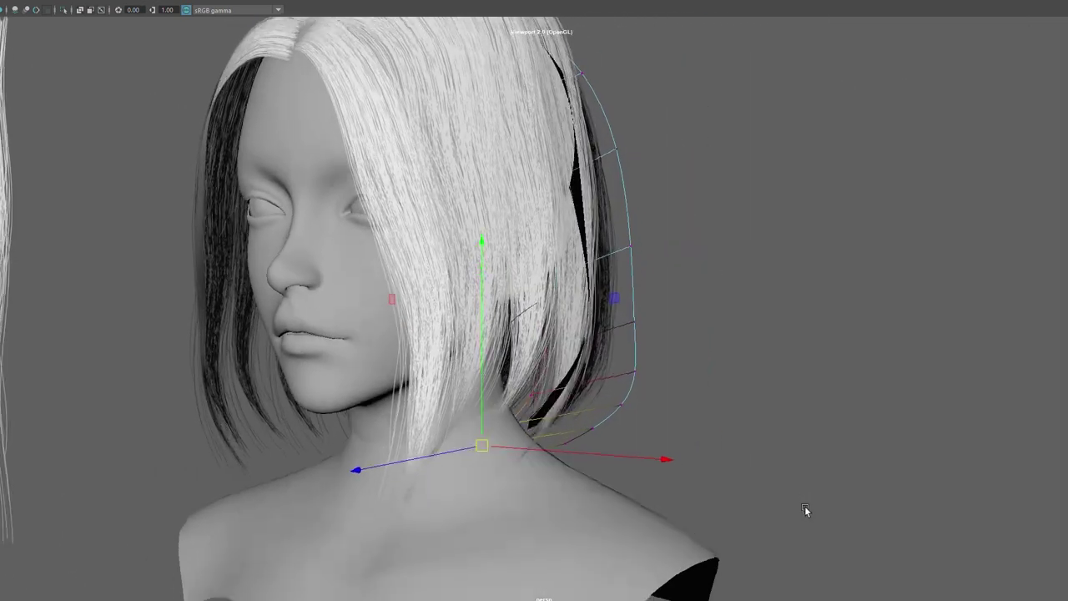
{"action": "left_click", "coordinate": [635, 375]}
{"action": "left_click_drag", "start_coordinate": [675, 370], "coordinate": [724, 377]}
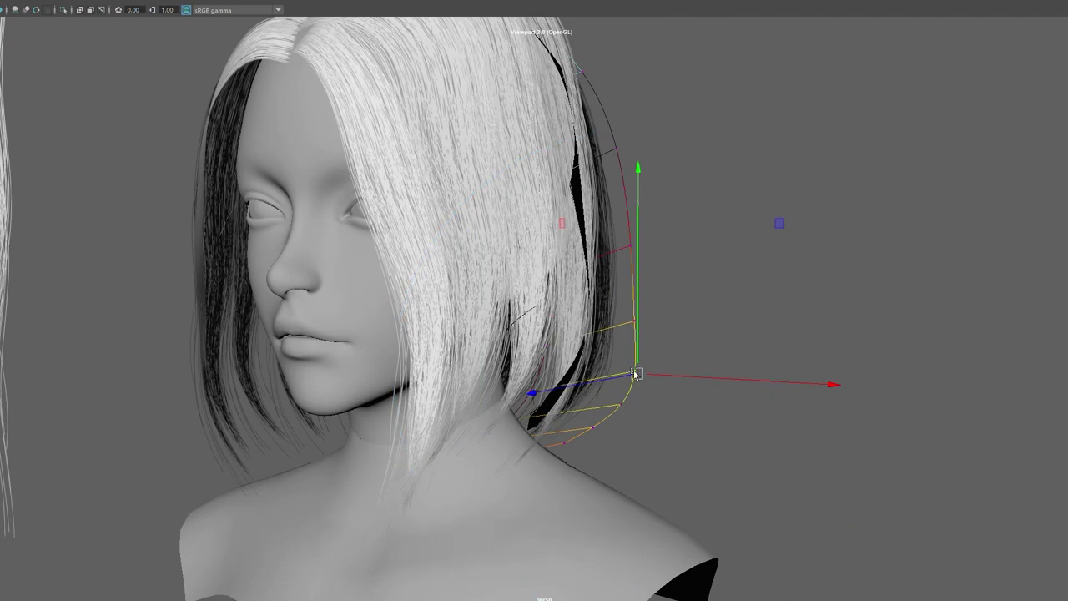
- Clear the selection, frame the whole bust, and select the hair mesh
{"action": "mouse_move", "coordinate": [635, 374]}
{"action": "left_mouse_down", "text": "alt"}
{"action": "mouse_move", "coordinate": [719, 391]}
{"action": "mouse_move", "coordinate": [751, 301]}
{"action": "left_mouse_up", "text": "alt"}
{"action": "left_click", "coordinate": [772, 260]}
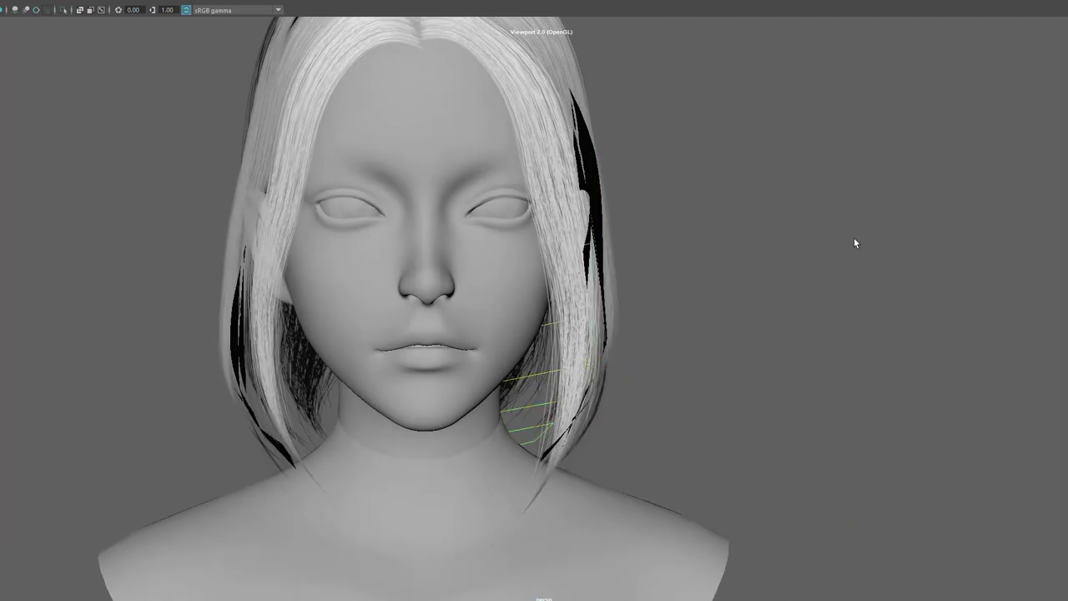
{"action": "key", "text": "a"}
{"action": "left_click", "coordinate": [504, 291]}
{"action": "mouse_move", "coordinate": [503, 290]}
{"action": "left_mouse_down", "text": "alt"}
{"action": "mouse_move", "coordinate": [583, 320]}
{"action": "mouse_move", "coordinate": [39, 39]}
{"action": "left_mouse_up", "text": "alt"}
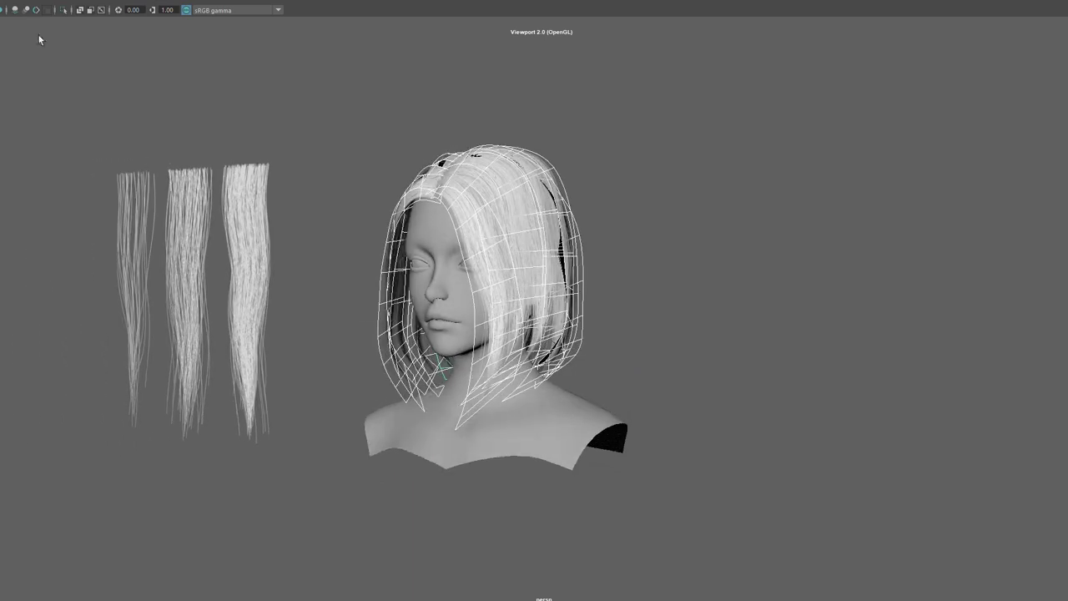
- Select the hair mesh and try moving a crown point, undoing the unwanted deformation
{"action": "left_click", "coordinate": [443, 366]}
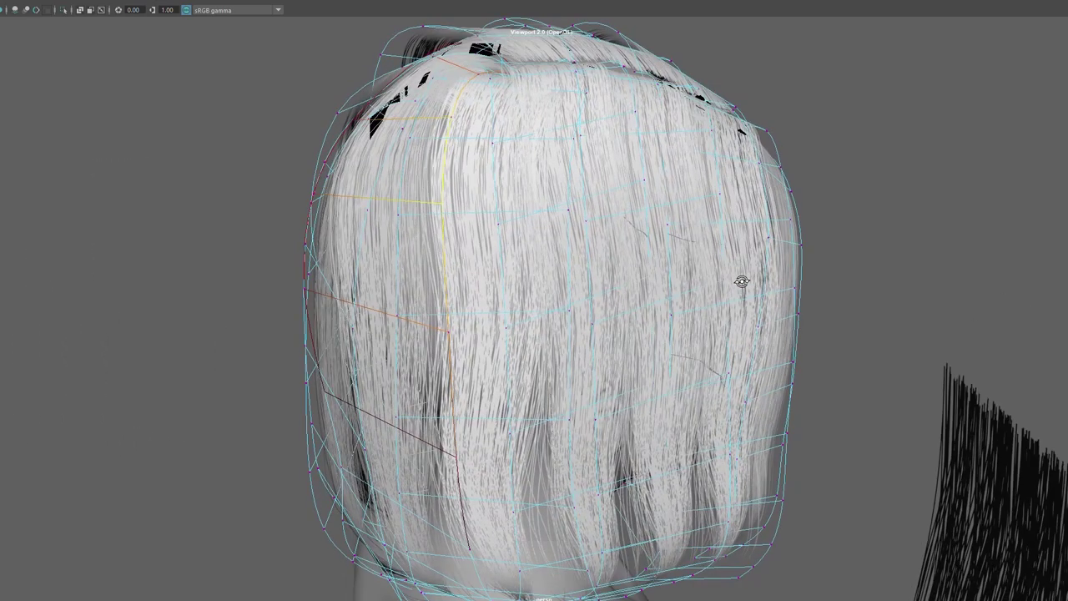
{"action": "left_click_drag", "start_coordinate": [746, 287], "coordinate": [754, 293], "text": "alt"}
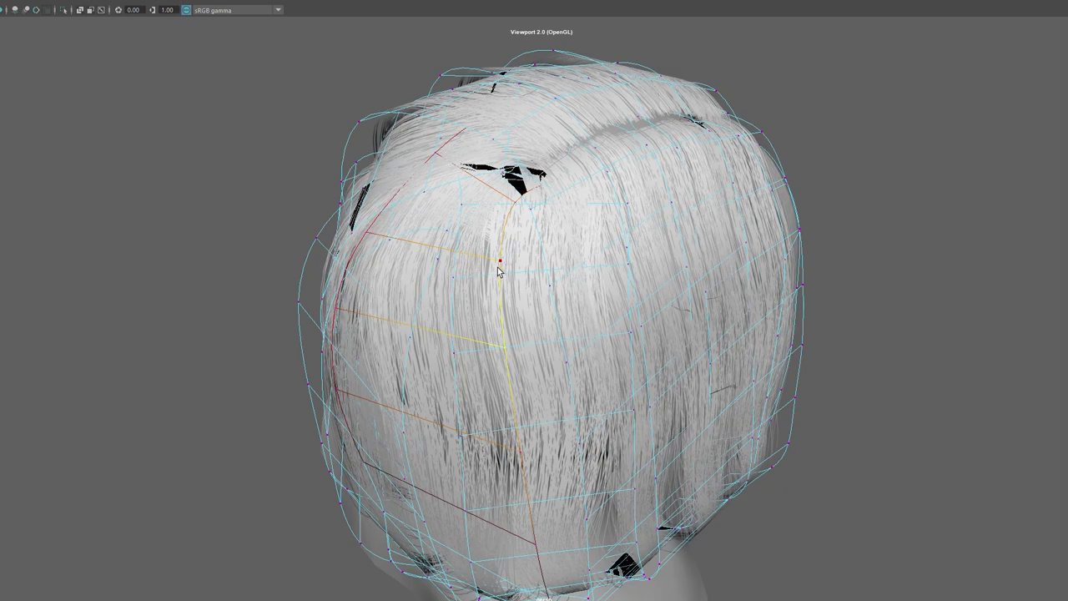
{"action": "left_click", "coordinate": [499, 261]}
{"action": "left_click_drag", "start_coordinate": [497, 258], "coordinate": [437, 281]}
{"action": "key", "text": "ctrl+z"}
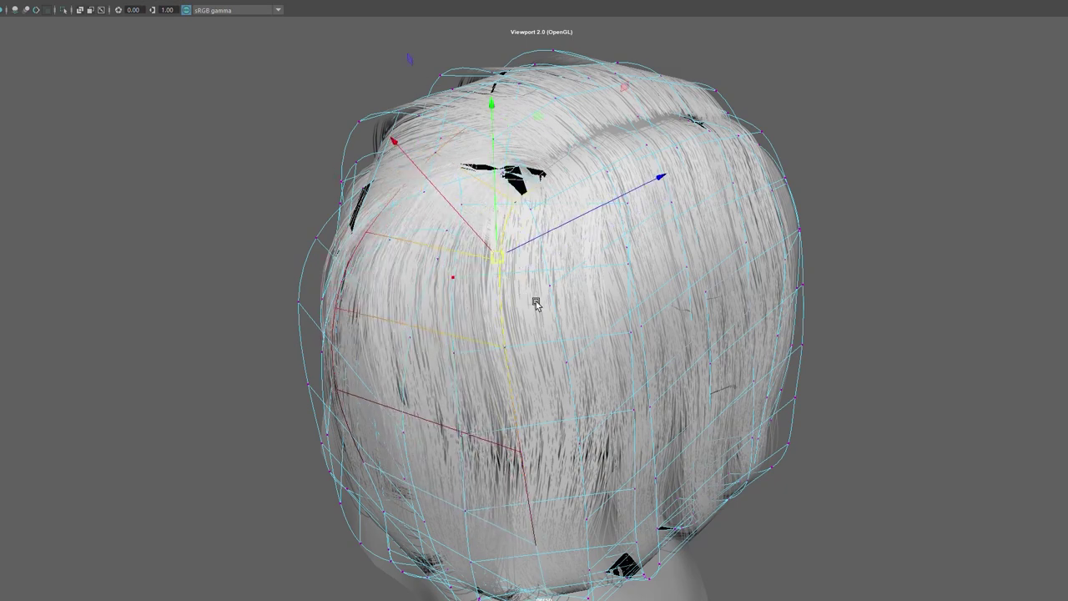
{"action": "mouse_move", "coordinate": [537, 304]}
{"action": "left_mouse_down", "text": "alt"}
{"action": "mouse_move", "coordinate": [659, 291]}
{"action": "mouse_move", "coordinate": [561, 315]}
{"action": "left_mouse_up", "text": "alt"}
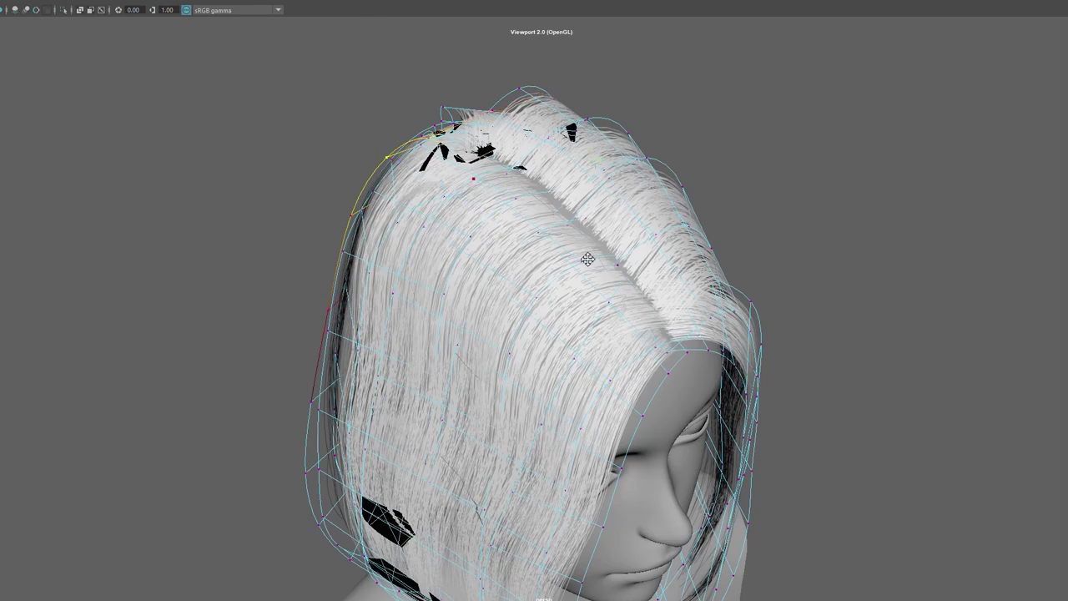
{"action": "mouse_move", "coordinate": [587, 260]}
{"action": "left_mouse_down", "text": "alt"}
{"action": "mouse_move", "coordinate": [634, 303]}
{"action": "mouse_move", "coordinate": [598, 310]}
{"action": "mouse_move", "coordinate": [729, 359]}
{"action": "mouse_move", "coordinate": [510, 337]}
{"action": "left_mouse_up", "text": "alt"}
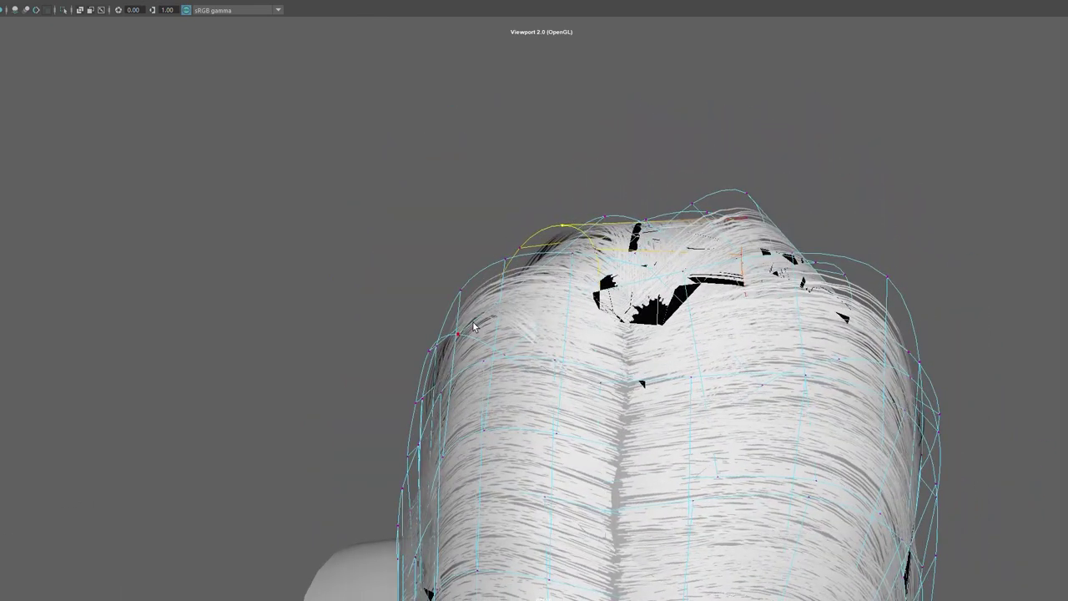
- Move a curve point at the parting to shape the part, then return to object mode
{"action": "left_click", "coordinate": [442, 313]}
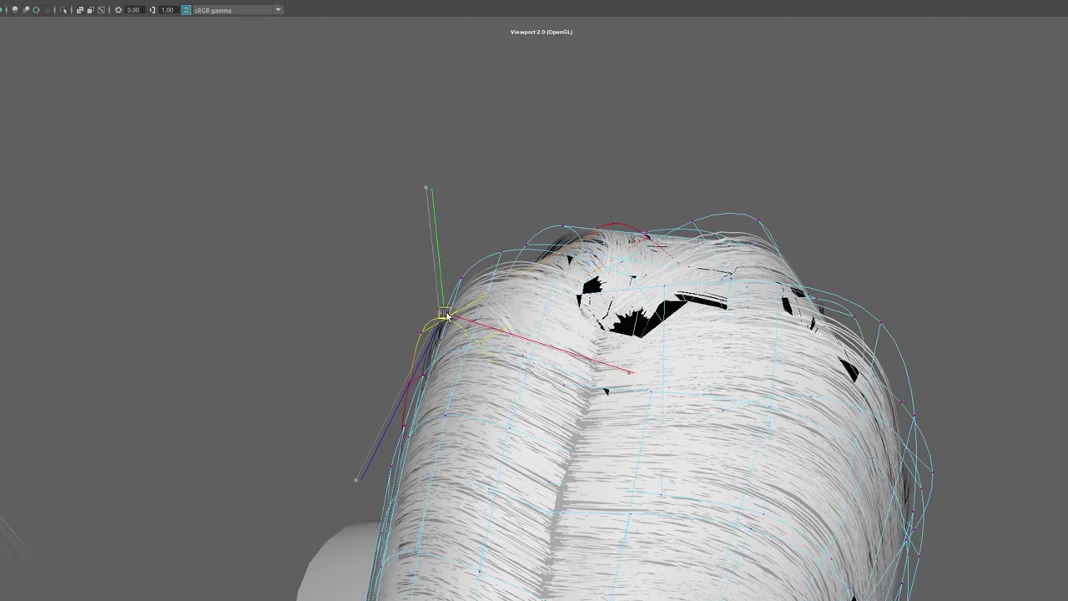
{"action": "mouse_move", "coordinate": [442, 313]}
{"action": "left_mouse_down", "text": "alt"}
{"action": "mouse_move", "coordinate": [472, 317]}
{"action": "mouse_move", "coordinate": [449, 323]}
{"action": "mouse_move", "coordinate": [652, 305]}
{"action": "mouse_move", "coordinate": [549, 340]}
{"action": "mouse_move", "coordinate": [478, 328]}
{"action": "mouse_move", "coordinate": [608, 304]}
{"action": "mouse_move", "coordinate": [598, 303]}
{"action": "left_mouse_up", "text": "alt"}
{"action": "left_click", "coordinate": [494, 309]}
{"action": "left_click", "coordinate": [478, 327]}
{"action": "left_click", "coordinate": [582, 307]}
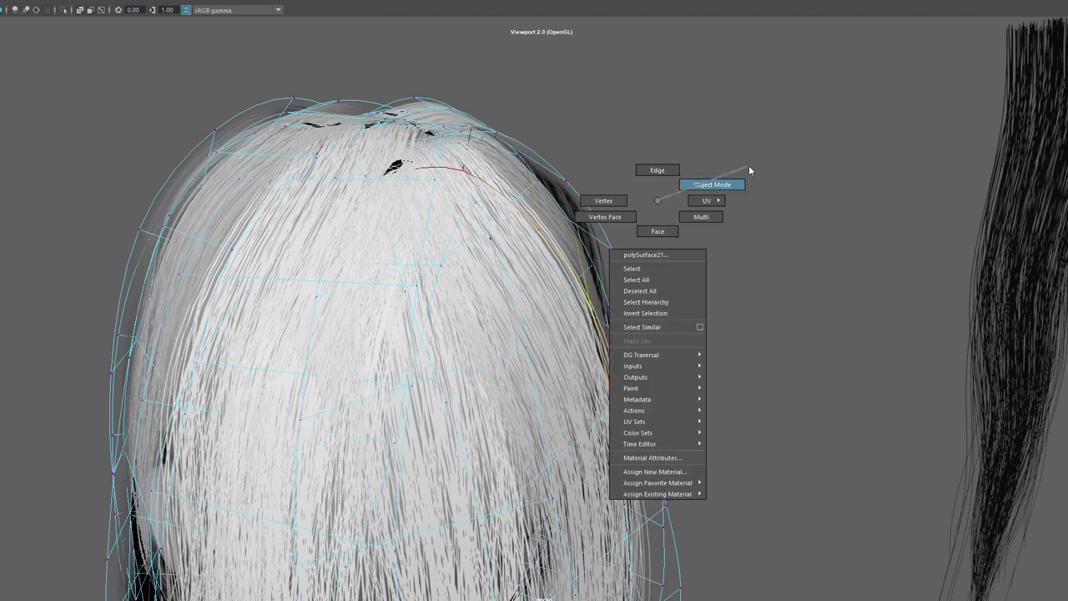
{"action": "right_click_drag", "start_coordinate": [656, 207], "coordinate": [749, 165]}
{"action": "left_click_drag", "start_coordinate": [749, 165], "coordinate": [508, 228], "text": "alt"}
{"action": "left_click", "coordinate": [507, 228]}
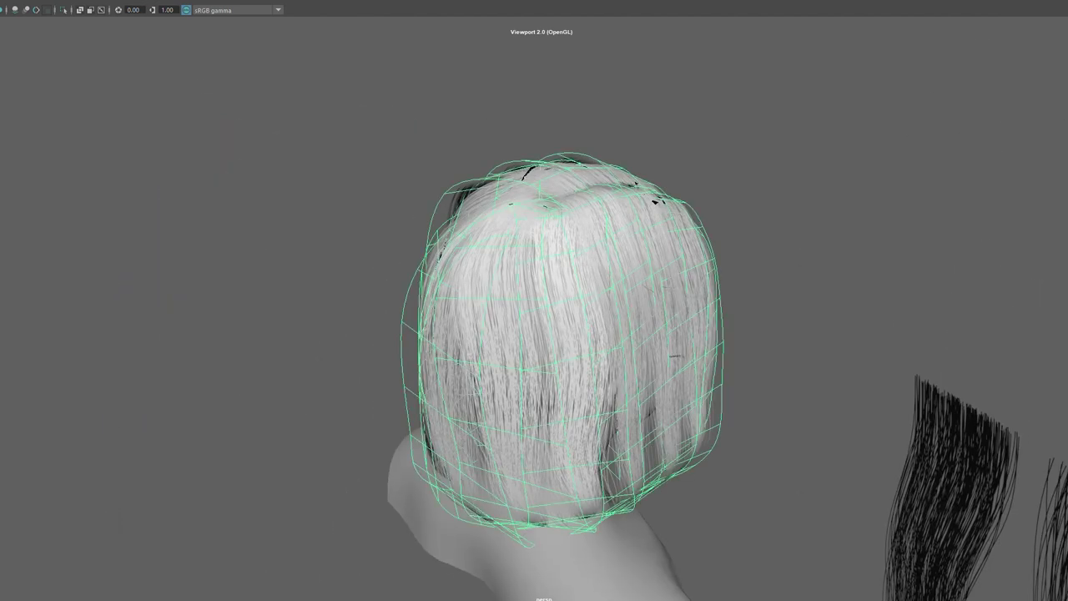
- Move the loose grey hair card against the side of the face and rotate it down across the side hair
{"action": "left_click", "coordinate": [781, 298]}
{"action": "mouse_move", "coordinate": [806, 312]}
{"action": "left_mouse_down", "text": "alt"}
{"action": "mouse_move", "coordinate": [652, 319]}
{"action": "mouse_move", "coordinate": [483, 305]}
{"action": "left_mouse_up", "text": "alt"}
{"action": "left_click", "coordinate": [379, 264]}
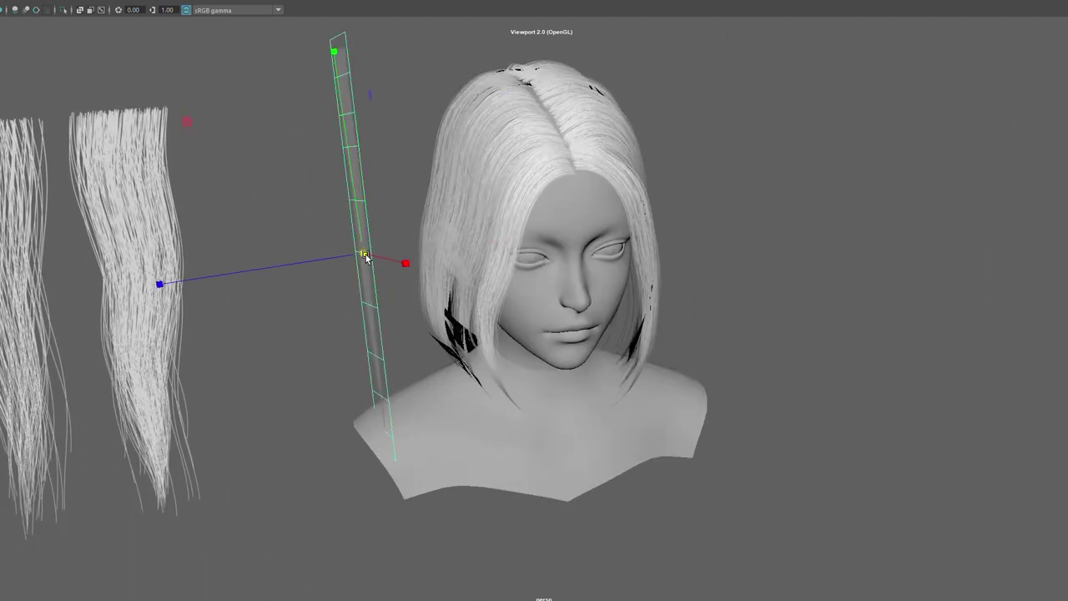
{"action": "left_click_drag", "start_coordinate": [323, 267], "coordinate": [229, 289]}
{"action": "left_click_drag", "start_coordinate": [316, 291], "coordinate": [373, 239], "text": "alt"}
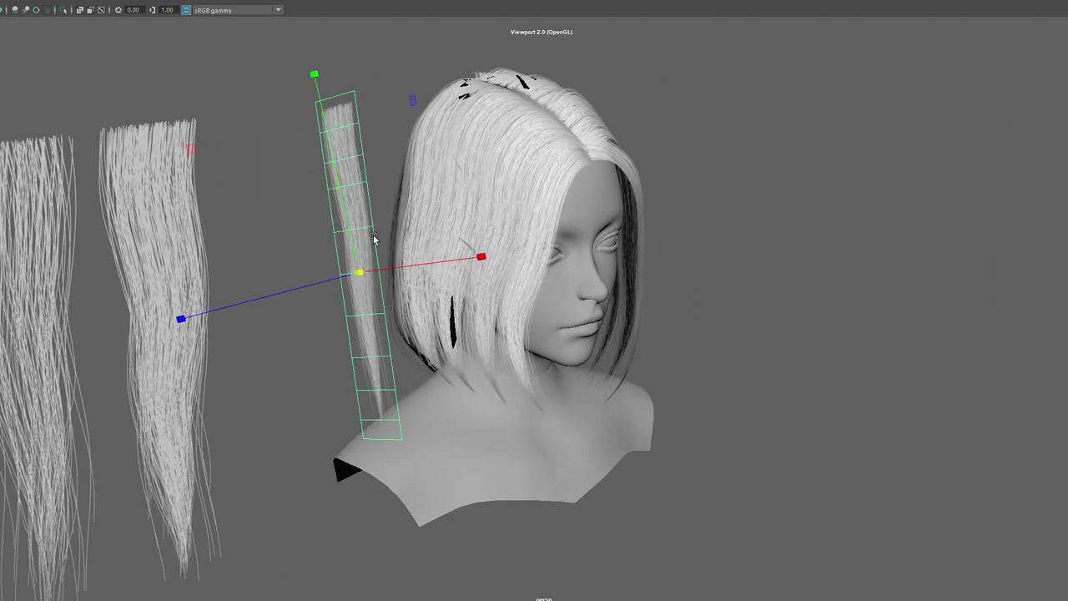
{"action": "key", "text": "e"}
{"action": "mouse_move", "coordinate": [517, 269]}
{"action": "left_mouse_down", "text": "alt"}
{"action": "mouse_move", "coordinate": [543, 236]}
{"action": "mouse_move", "coordinate": [524, 267]}
{"action": "mouse_move", "coordinate": [397, 263]}
{"action": "mouse_move", "coordinate": [464, 259]}
{"action": "mouse_move", "coordinate": [387, 249]}
{"action": "left_mouse_up", "text": "alt"}
{"action": "key", "text": "w"}
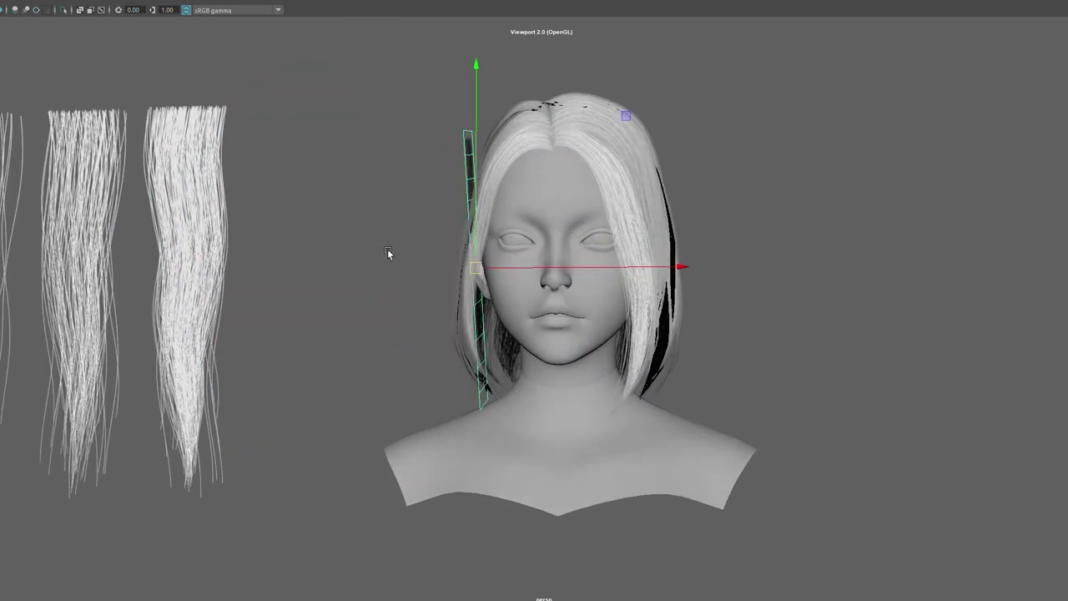
{"action": "right_click_drag", "start_coordinate": [387, 248], "coordinate": [609, 217], "text": "alt"}
{"action": "key", "text": "e"}
{"action": "left_click_drag", "start_coordinate": [653, 196], "coordinate": [678, 251]}
- After a final tilt of the card, scale the hair mesh down in X, Y and Z
{"action": "left_click_drag", "start_coordinate": [504, 278], "coordinate": [550, 281]}
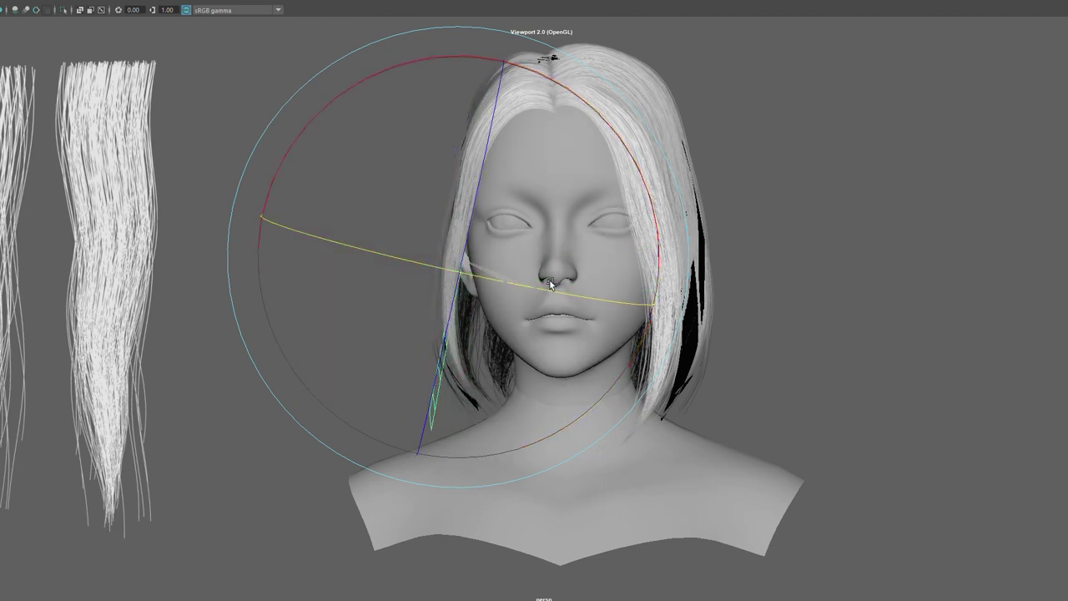
{"action": "left_click", "coordinate": [599, 106]}
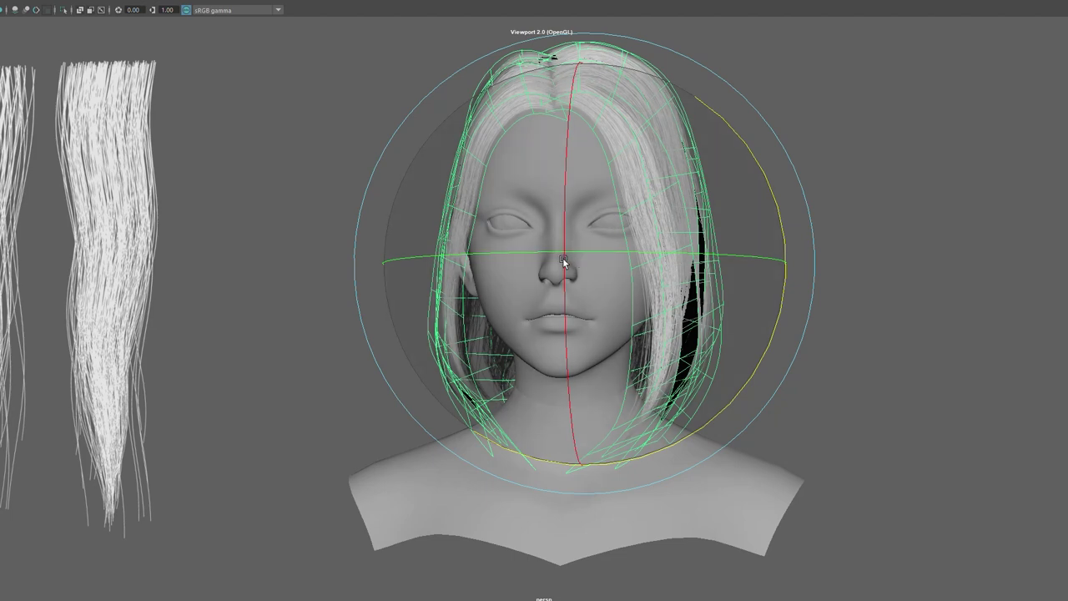
{"action": "key", "text": "r"}
{"action": "mouse_move", "coordinate": [622, 267]}
{"action": "middle_mouse_down"}
{"action": "mouse_move", "coordinate": [581, 265]}
{"action": "mouse_move", "coordinate": [602, 267]}
{"action": "middle_mouse_up"}
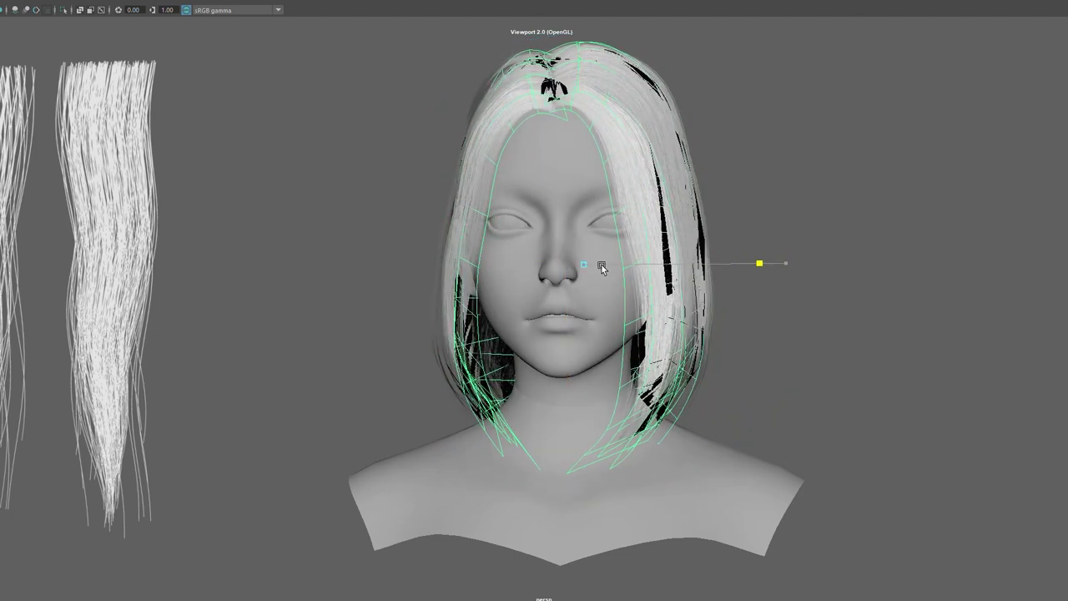
{"action": "middle_click_drag", "start_coordinate": [585, 228], "coordinate": [584, 234]}
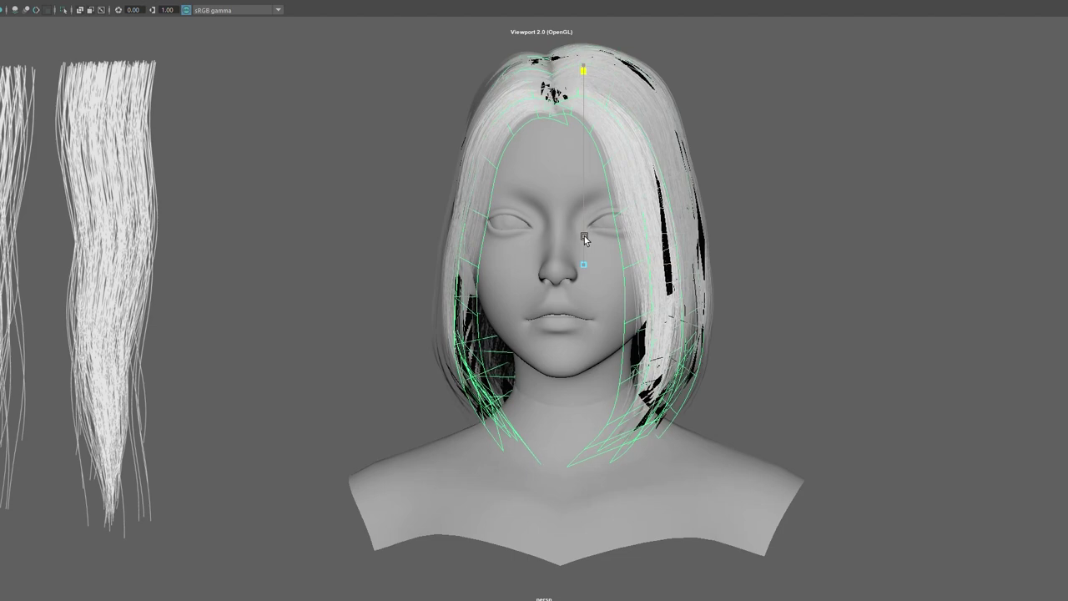
{"action": "mouse_move", "coordinate": [585, 239]}
{"action": "left_mouse_down", "text": "alt"}
{"action": "mouse_move", "coordinate": [682, 222]}
{"action": "mouse_move", "coordinate": [598, 259]}
{"action": "left_mouse_up", "text": "alt"}
{"action": "middle_click_drag", "start_coordinate": [594, 262], "coordinate": [609, 262]}
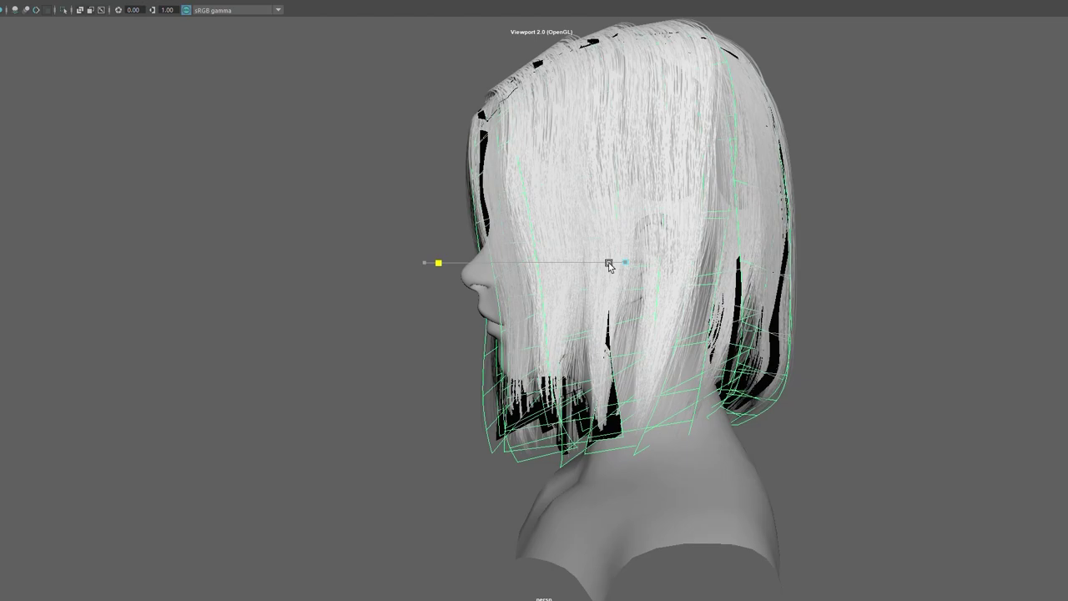
- Check the scaled hair from several angles and nudge it slightly along its height
{"action": "left_click_drag", "start_coordinate": [608, 262], "coordinate": [675, 267], "text": "alt"}
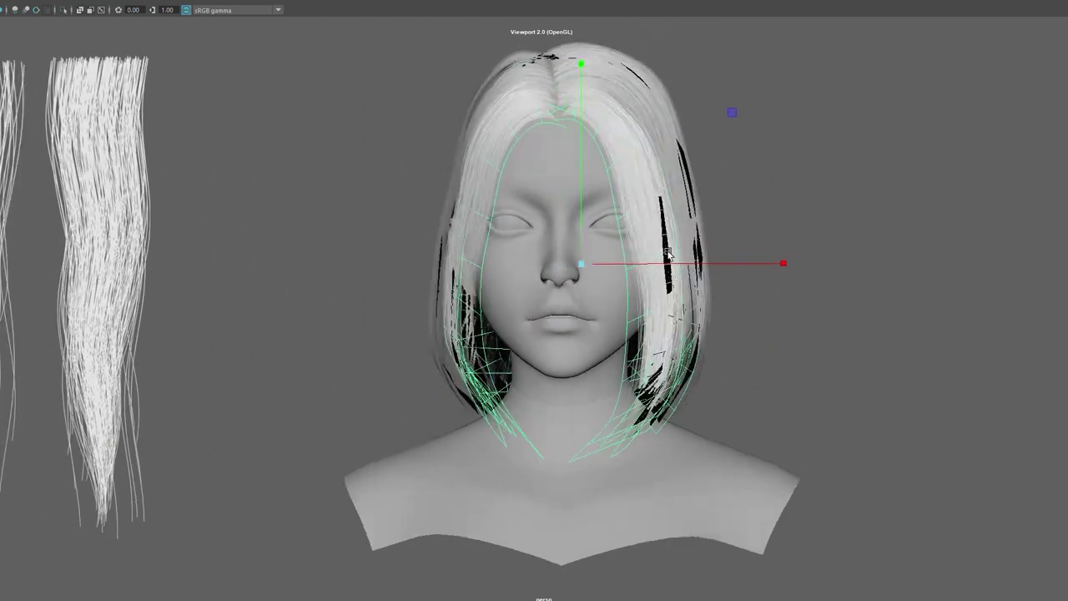
{"action": "right_click_drag", "start_coordinate": [777, 124], "coordinate": [834, 106]}
{"action": "mouse_move", "coordinate": [711, 155]}
{"action": "left_mouse_down", "text": "alt"}
{"action": "mouse_move", "coordinate": [738, 172]}
{"action": "mouse_move", "coordinate": [782, 172]}
{"action": "mouse_move", "coordinate": [590, 173]}
{"action": "left_mouse_up", "text": "alt"}
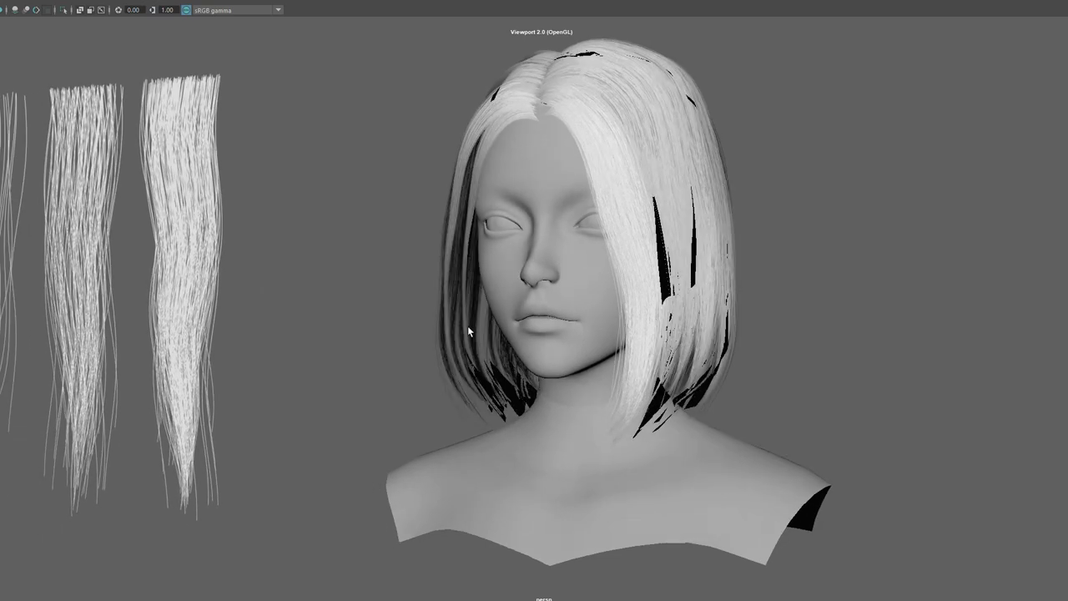
{"action": "left_click", "coordinate": [468, 325]}
{"action": "mouse_move", "coordinate": [468, 325]}
{"action": "left_mouse_down", "text": "alt"}
{"action": "mouse_move", "coordinate": [501, 209]}
{"action": "mouse_move", "coordinate": [439, 69]}
{"action": "left_mouse_up", "text": "alt"}
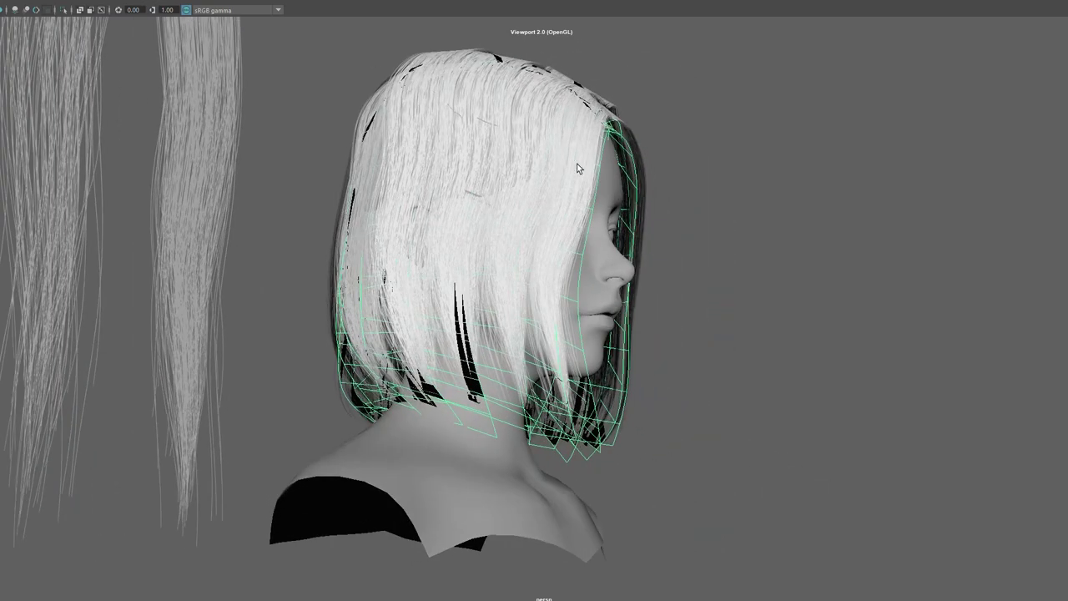
{"action": "left_click_drag", "start_coordinate": [577, 164], "coordinate": [501, 176], "text": "alt"}
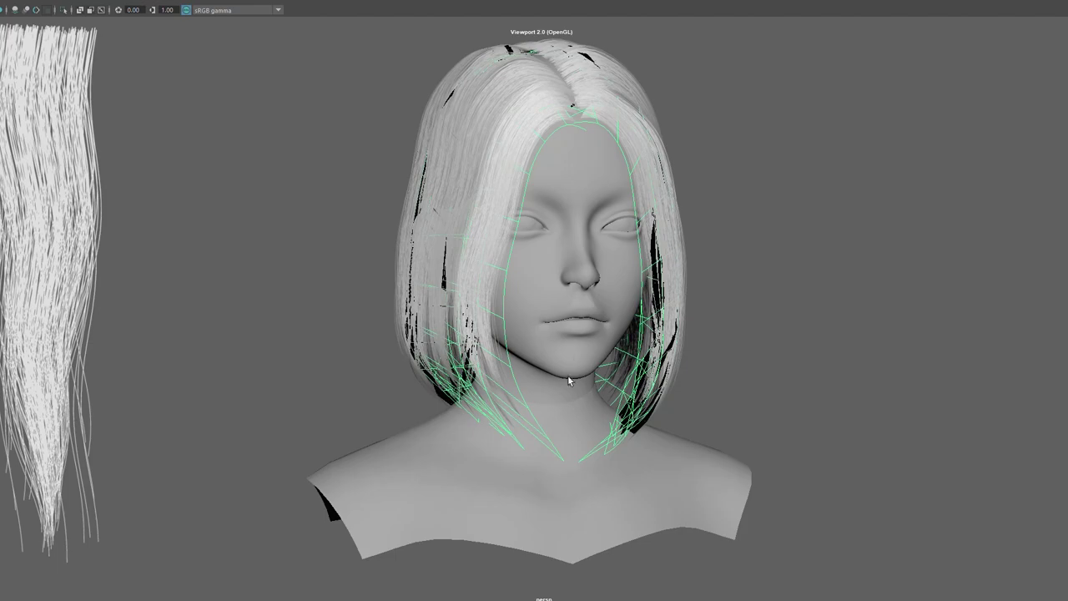
{"action": "right_click_drag", "start_coordinate": [568, 380], "coordinate": [602, 470], "text": "alt"}
{"action": "mouse_move", "coordinate": [602, 469]}
{"action": "left_mouse_down", "text": "alt"}
{"action": "mouse_move", "coordinate": [670, 460]}
{"action": "mouse_move", "coordinate": [556, 454]}
{"action": "mouse_move", "coordinate": [676, 467]}
{"action": "mouse_move", "coordinate": [784, 461]}
{"action": "mouse_move", "coordinate": [747, 475]}
{"action": "mouse_move", "coordinate": [783, 480]}
{"action": "left_mouse_up", "text": "alt"}
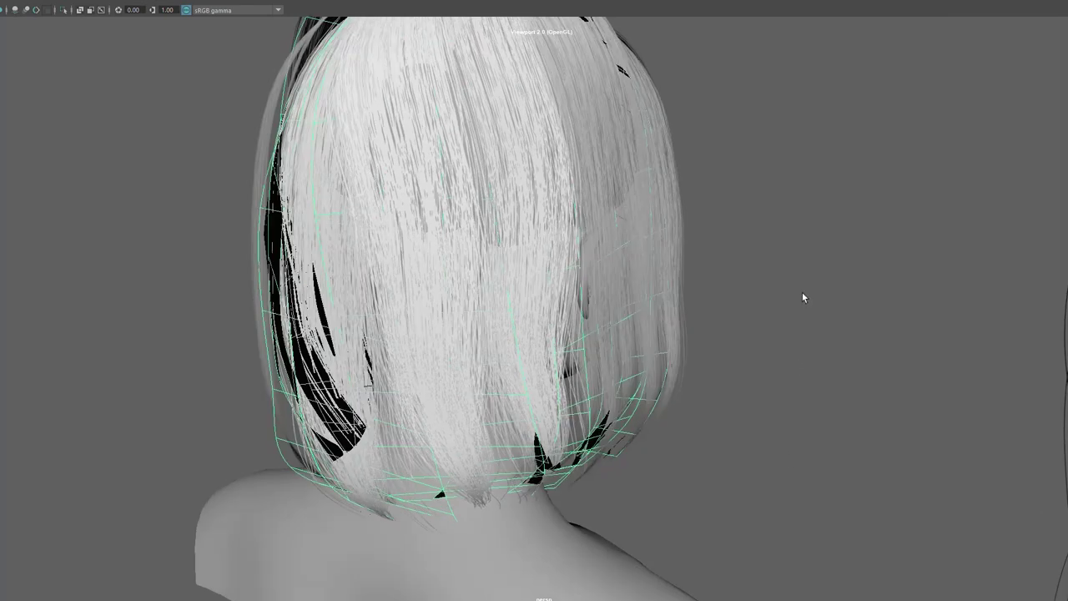
{"action": "mouse_move", "coordinate": [456, 237]}
{"action": "left_mouse_down"}
{"action": "mouse_move", "coordinate": [473, 264]}
{"action": "mouse_move", "coordinate": [417, 253]}
{"action": "left_mouse_up"}
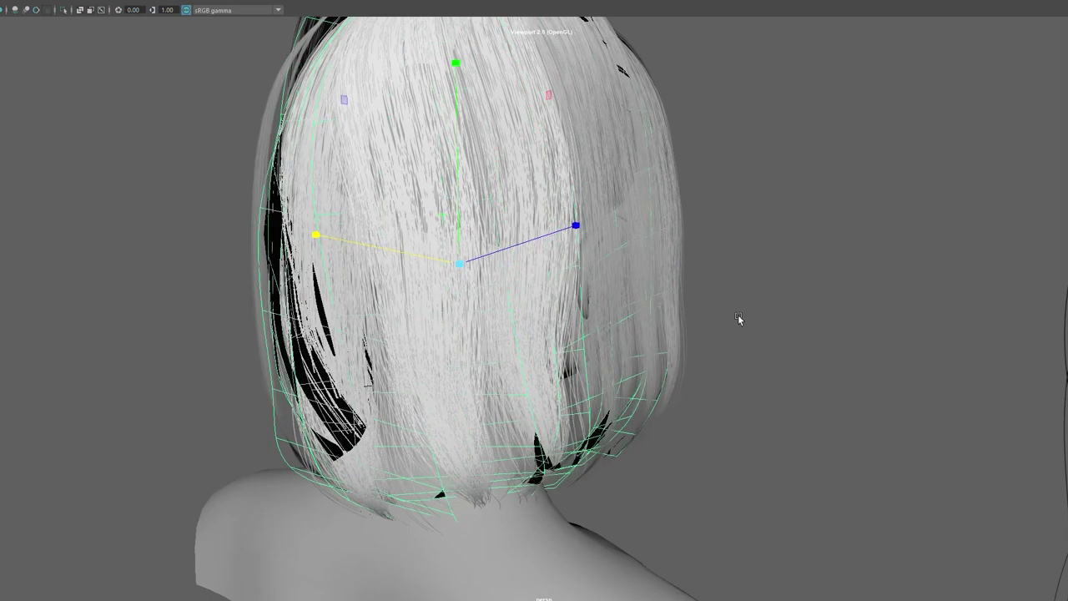
{"action": "left_click_drag", "start_coordinate": [738, 319], "coordinate": [753, 289], "text": "alt"}
{"action": "right_click_drag", "start_coordinate": [754, 289], "coordinate": [692, 334]}
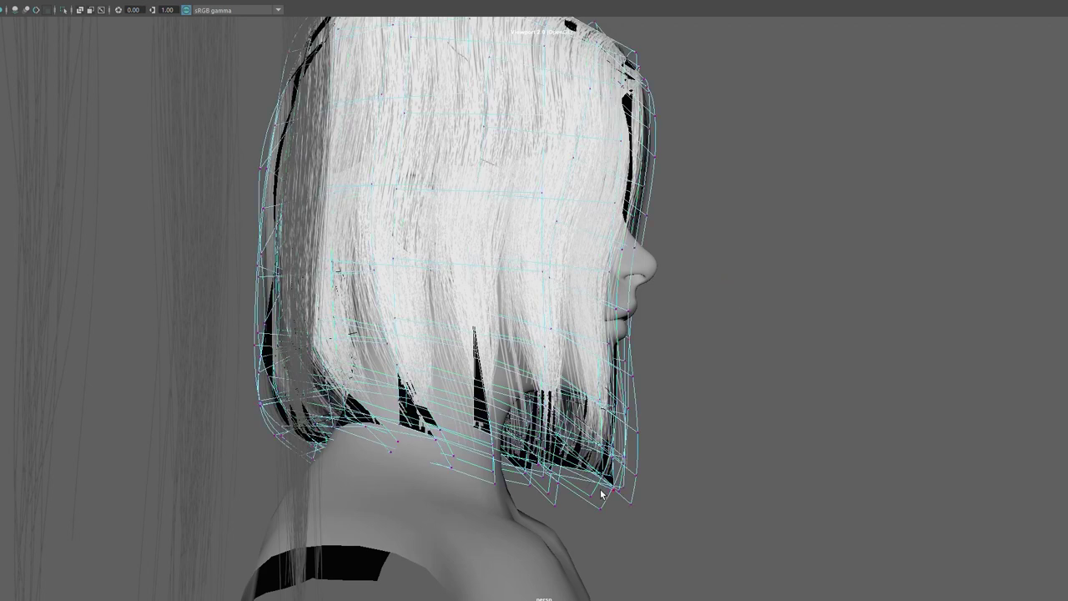
{"action": "mouse_move", "coordinate": [913, 292]}
{"action": "left_mouse_down", "text": "alt"}
{"action": "mouse_move", "coordinate": [763, 303]}
{"action": "mouse_move", "coordinate": [669, 362]}
{"action": "left_mouse_up", "text": "alt"}
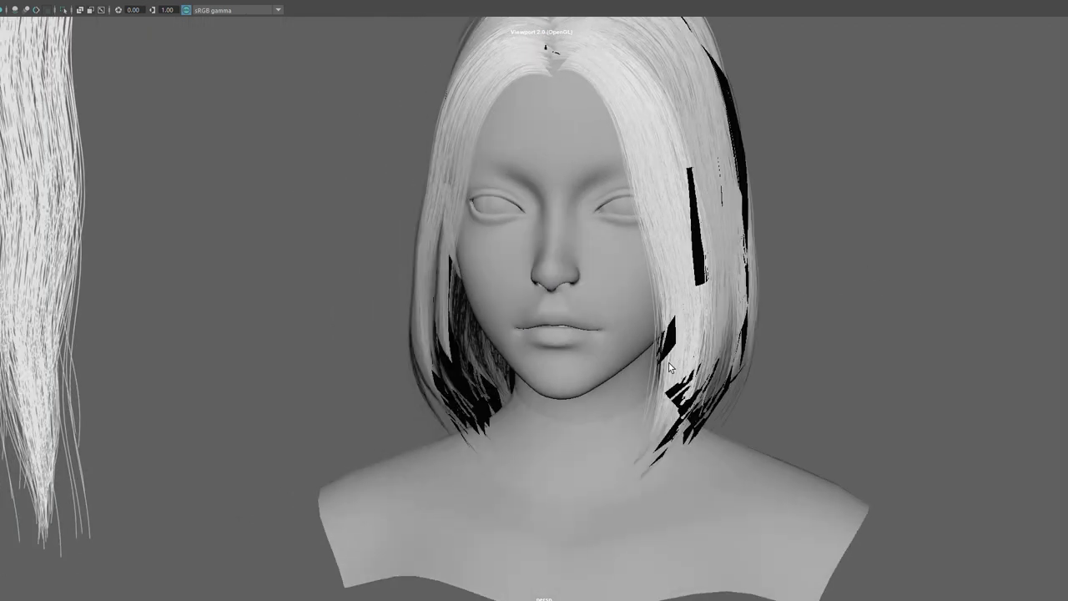
{"action": "left_click", "coordinate": [454, 325]}
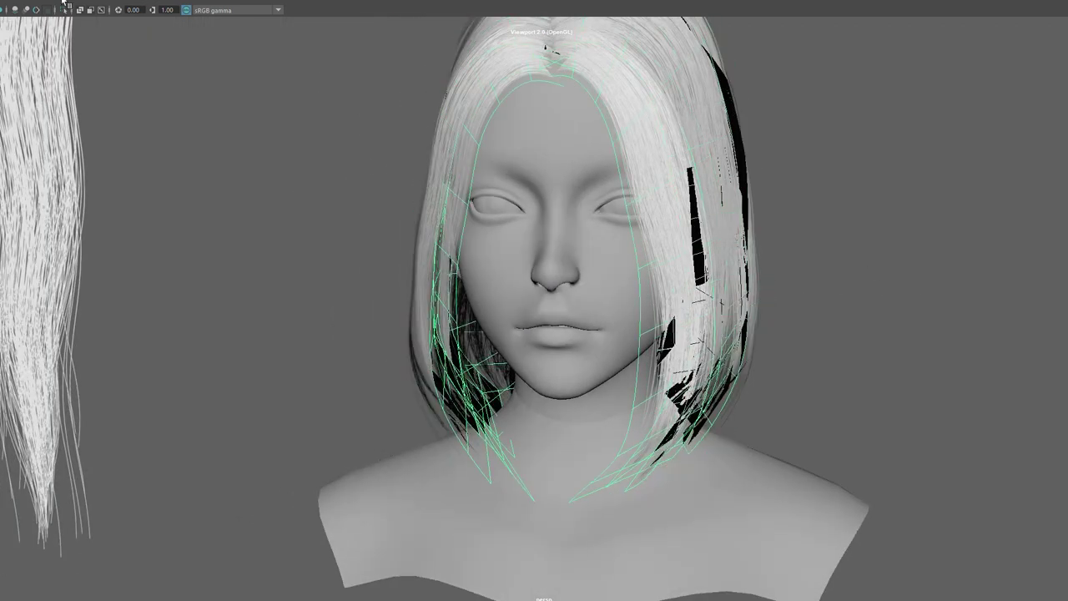
{"action": "left_click", "coordinate": [500, 246]}
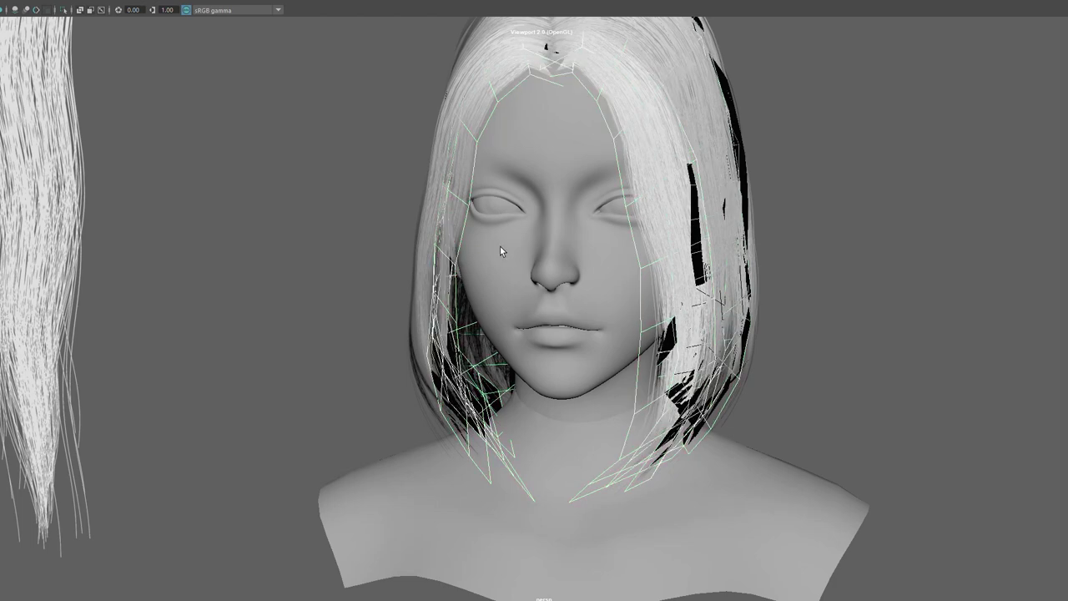
{"action": "left_click_drag", "start_coordinate": [500, 247], "coordinate": [546, 231], "text": "alt"}
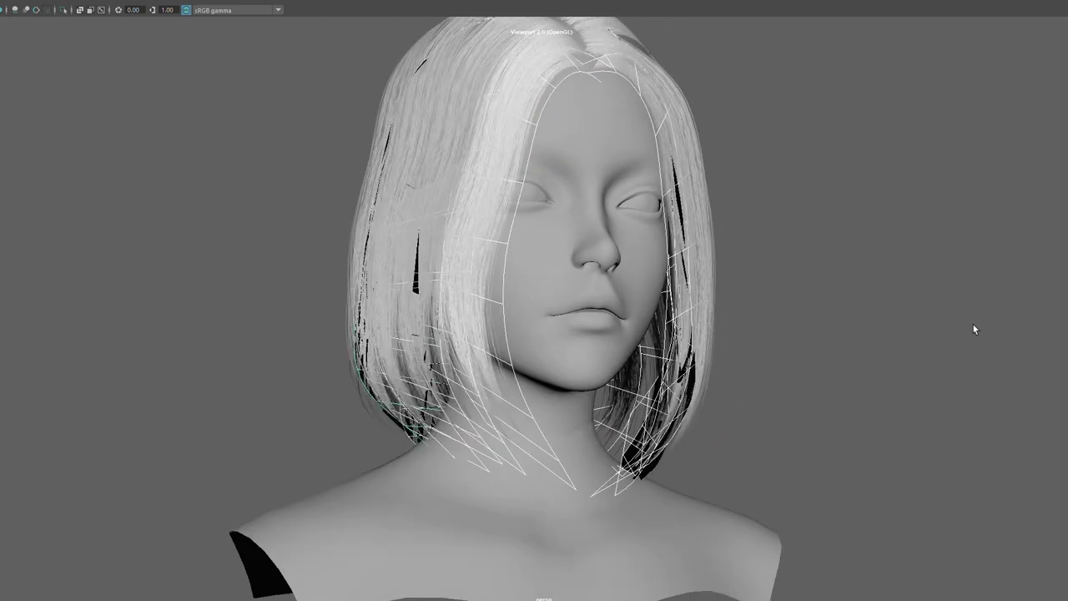
{"action": "left_click", "coordinate": [973, 323]}
{"action": "left_click", "coordinate": [507, 400]}
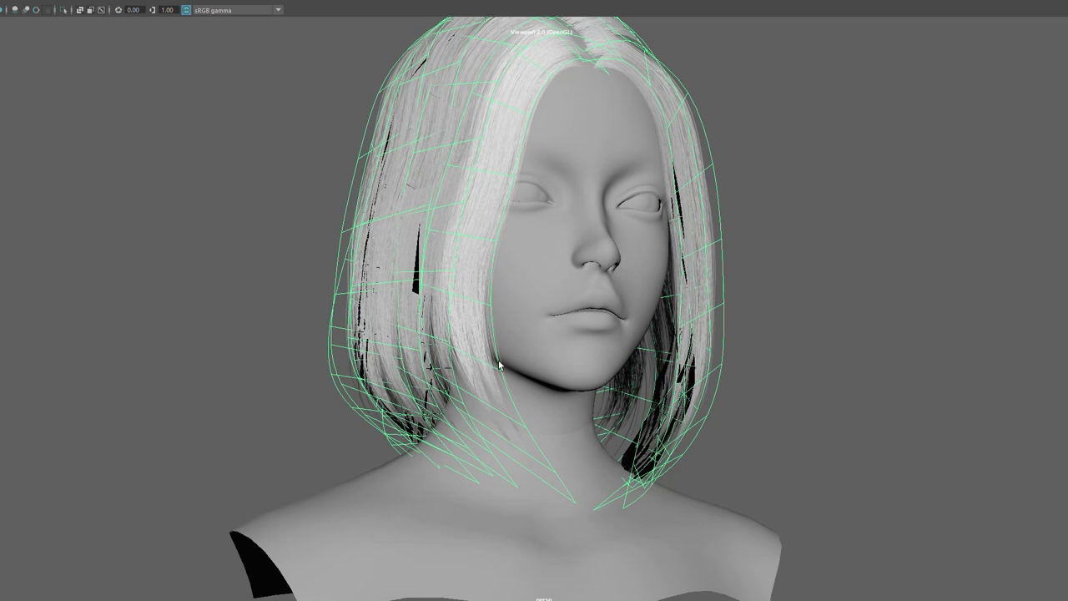
{"action": "left_click", "coordinate": [672, 276]}
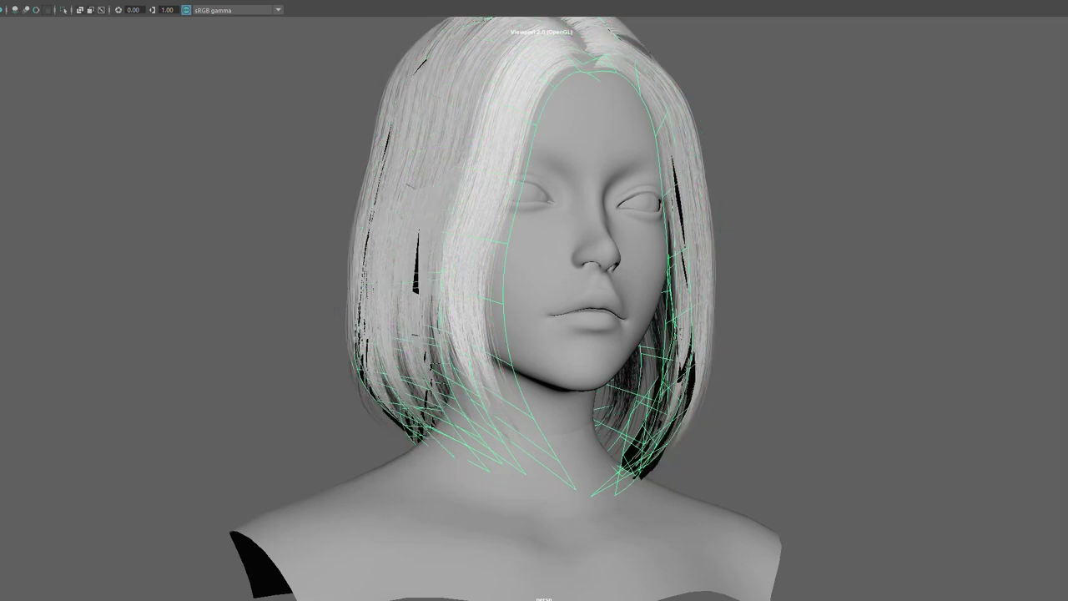
{"action": "key", "text": "ctrl+h"}
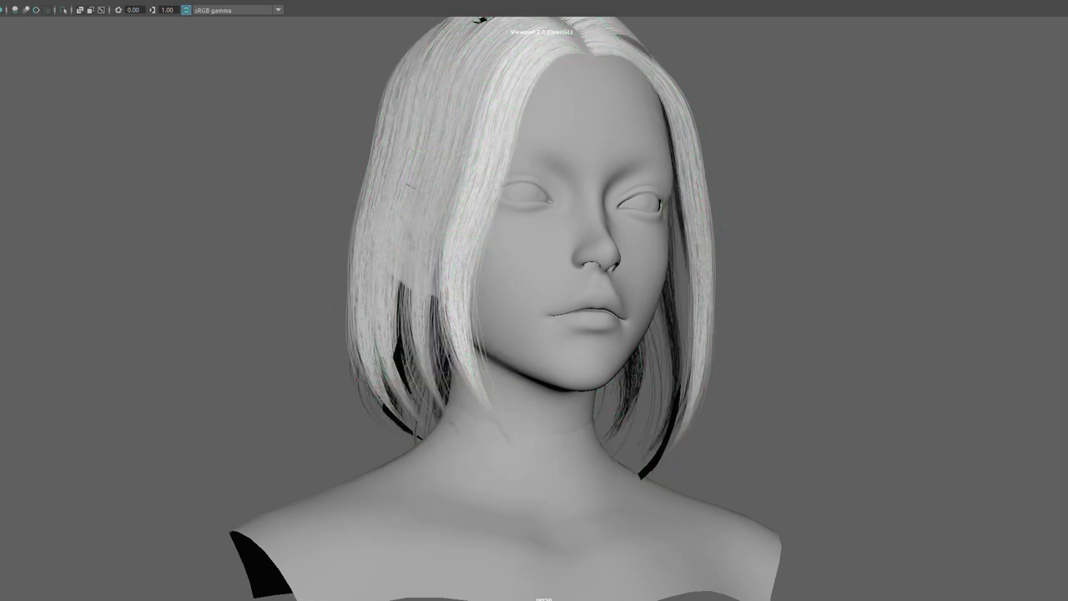
{"action": "mouse_move", "coordinate": [246, 234]}
{"action": "left_mouse_down", "text": "alt"}
{"action": "mouse_move", "coordinate": [270, 233]}
{"action": "mouse_move", "coordinate": [234, 234]}
{"action": "left_mouse_up", "text": "alt"}
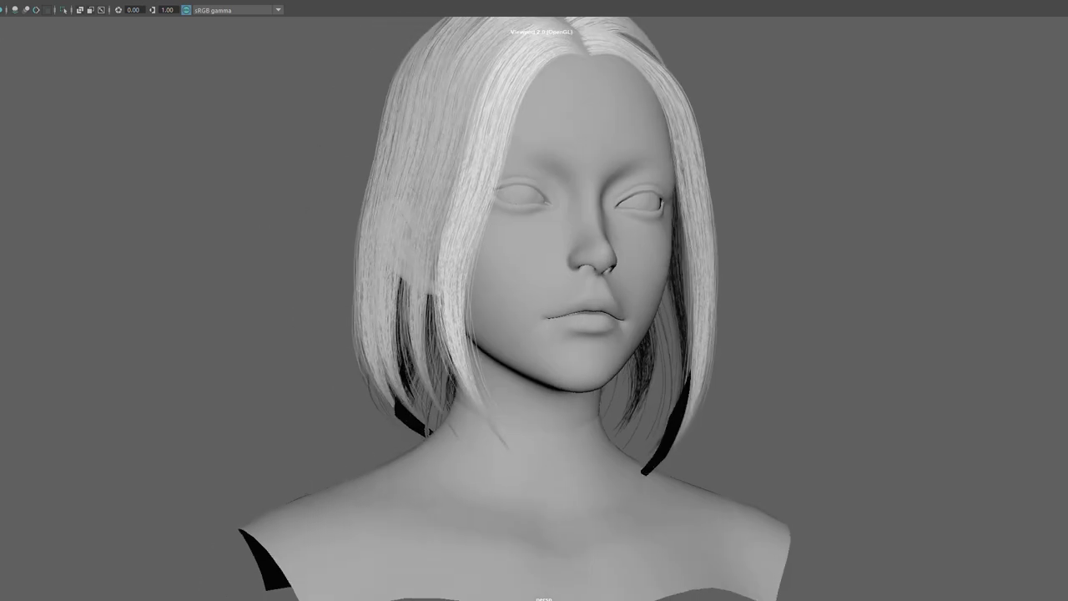
{"action": "key", "text": "ctrl+shift+h"}
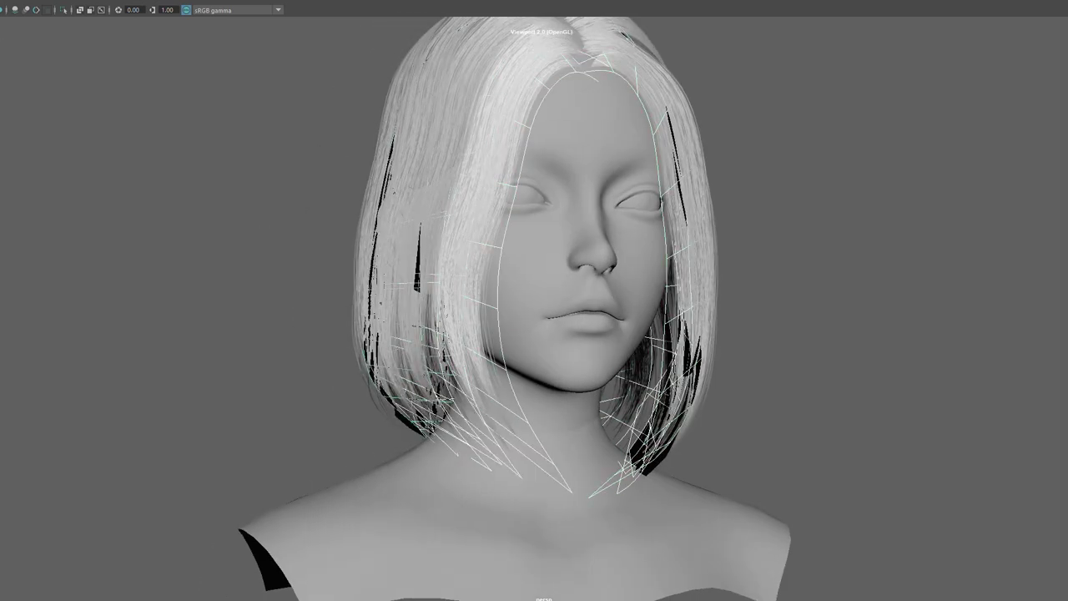
{"action": "key", "text": "ctrl+h"}
{"action": "key", "text": "ctrl+shift+h"}
{"action": "mouse_move", "coordinate": [341, 212]}
{"action": "left_mouse_down", "text": "alt"}
{"action": "mouse_move", "coordinate": [248, 220]}
{"action": "mouse_move", "coordinate": [82, 178]}
{"action": "left_mouse_up", "text": "alt"}
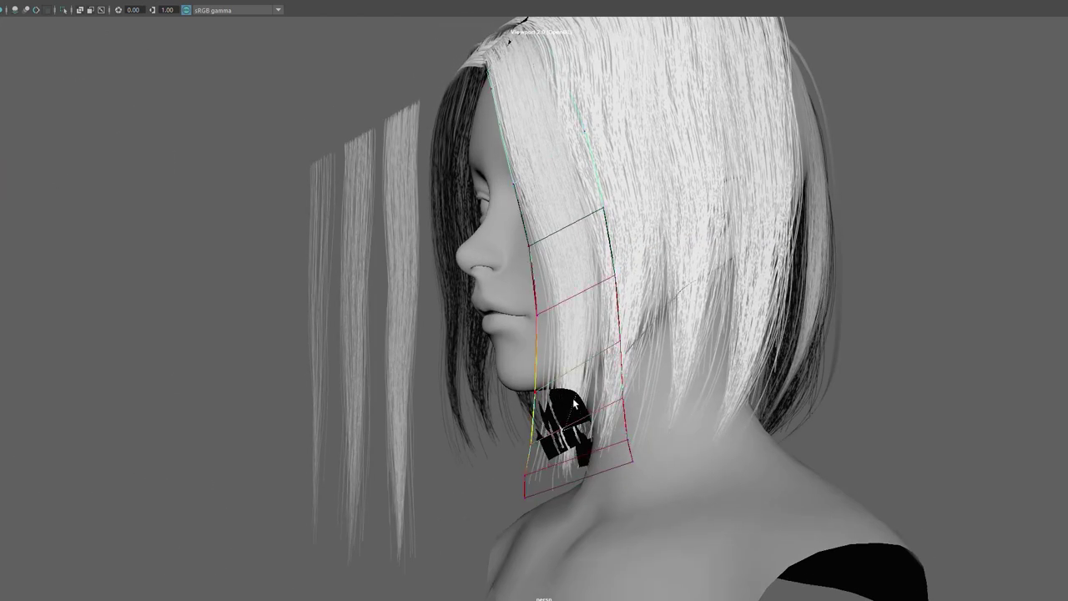
- Move the hair card hanging by the chin sideways so it lies along the face
{"action": "left_click", "coordinate": [512, 405]}
{"action": "key", "text": "w"}
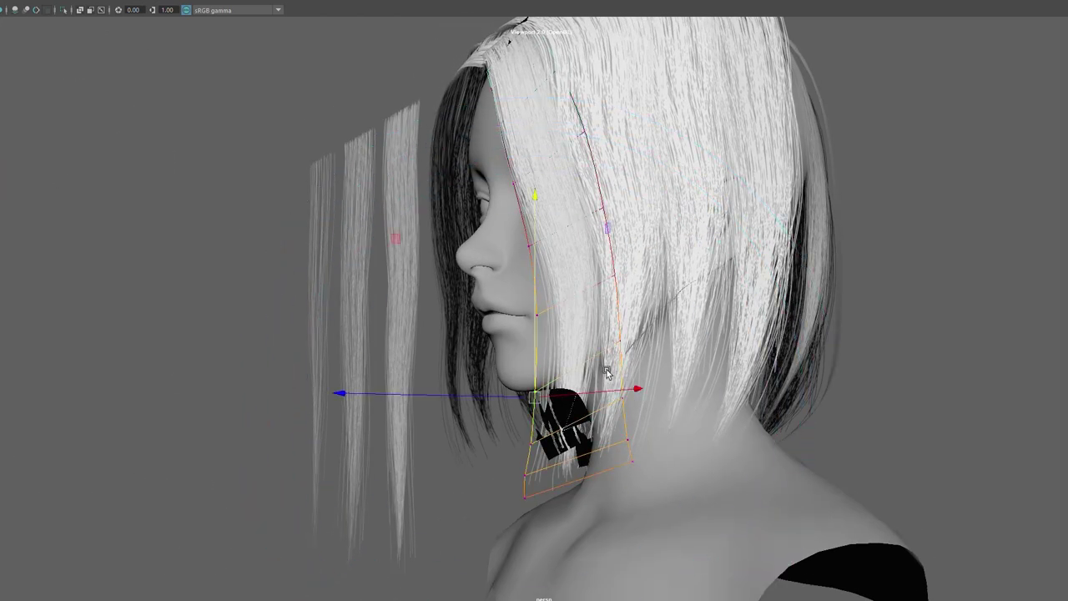
{"action": "mouse_move", "coordinate": [544, 401]}
{"action": "left_mouse_down"}
{"action": "mouse_move", "coordinate": [573, 389]}
{"action": "mouse_move", "coordinate": [719, 405]}
{"action": "mouse_move", "coordinate": [660, 403]}
{"action": "left_mouse_up"}
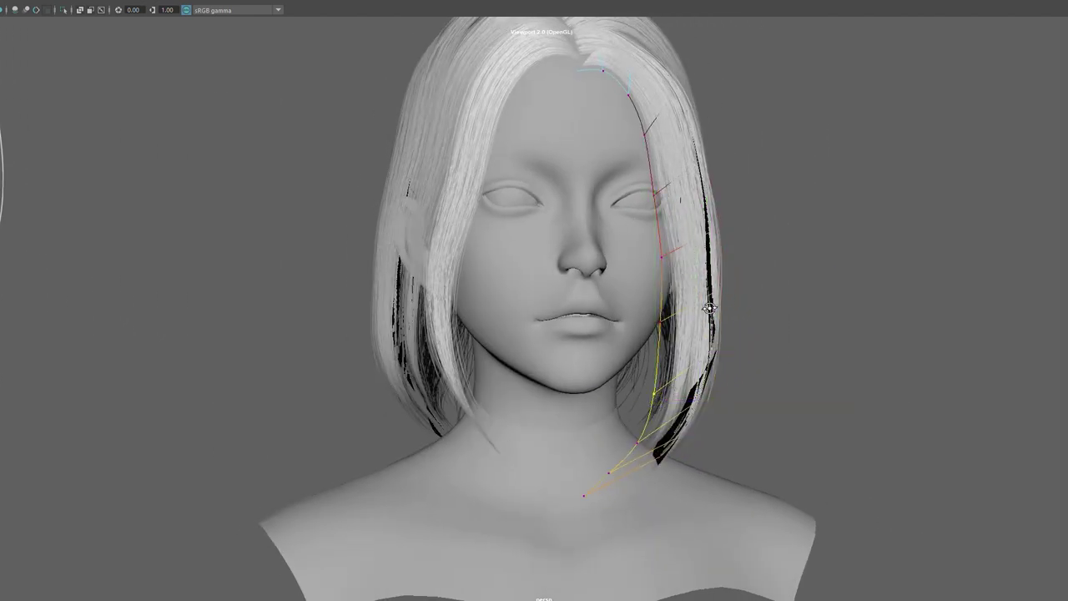
{"action": "mouse_move", "coordinate": [708, 308]}
{"action": "left_mouse_down", "text": "alt"}
{"action": "mouse_move", "coordinate": [729, 231]}
{"action": "mouse_move", "coordinate": [629, 255]}
{"action": "mouse_move", "coordinate": [578, 248]}
{"action": "mouse_move", "coordinate": [596, 197]}
{"action": "left_mouse_up", "text": "alt"}
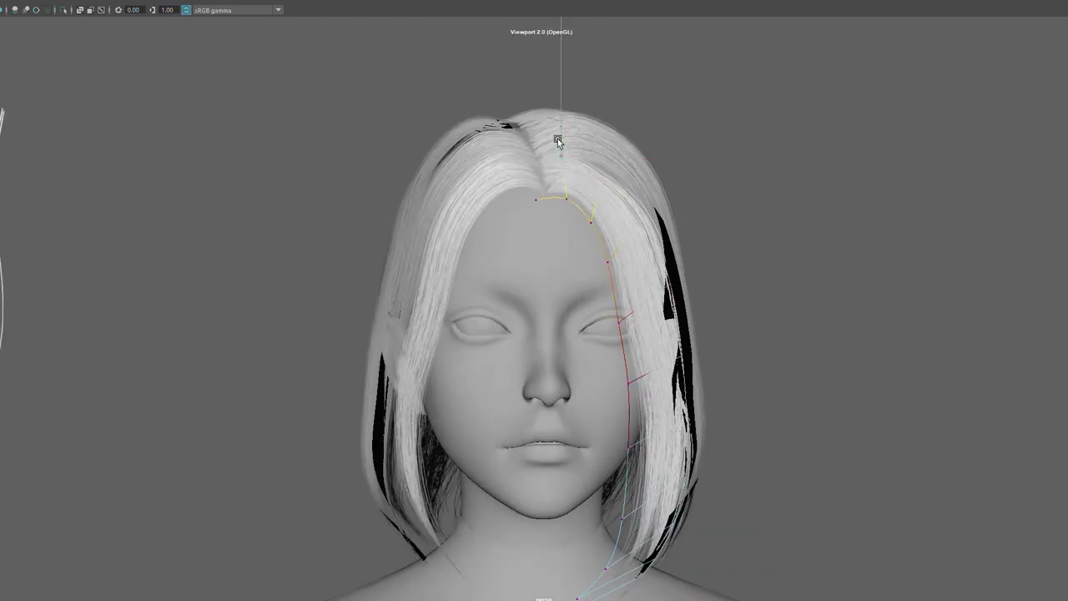
- Shrink the soft-selection falloff and move the guide curve's top points onto the centre part
{"action": "mouse_move", "coordinate": [596, 199]}
{"action": "left_mouse_down", "text": "alt"}
{"action": "mouse_move", "coordinate": [678, 222]}
{"action": "mouse_move", "coordinate": [567, 218]}
{"action": "left_mouse_up", "text": "alt"}
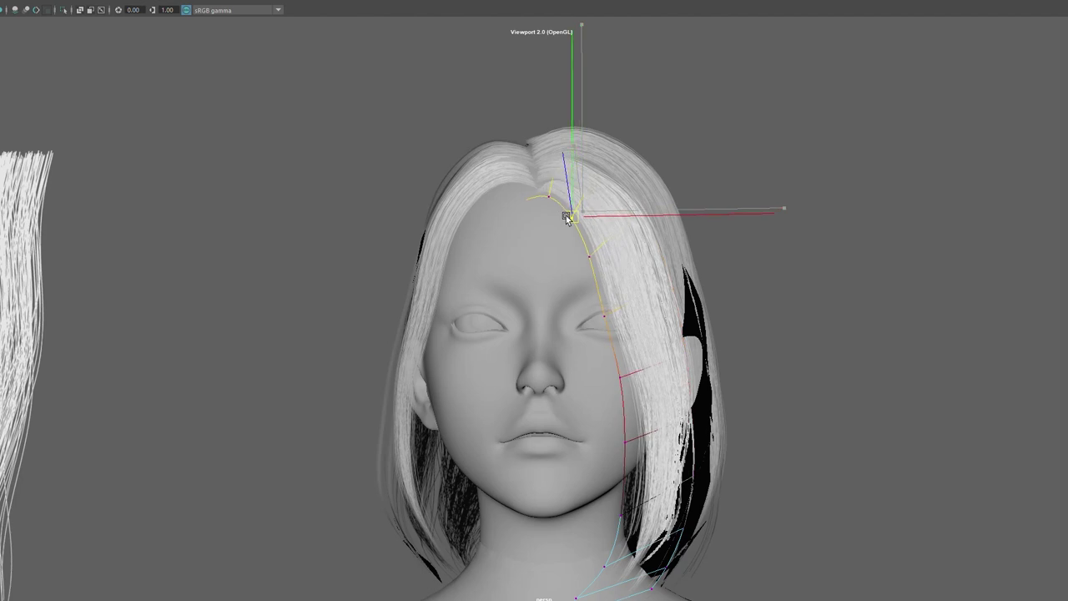
{"action": "mouse_move", "coordinate": [553, 165]}
{"action": "left_mouse_down"}
{"action": "mouse_move", "coordinate": [659, 151]}
{"action": "mouse_move", "coordinate": [547, 151]}
{"action": "left_mouse_up"}
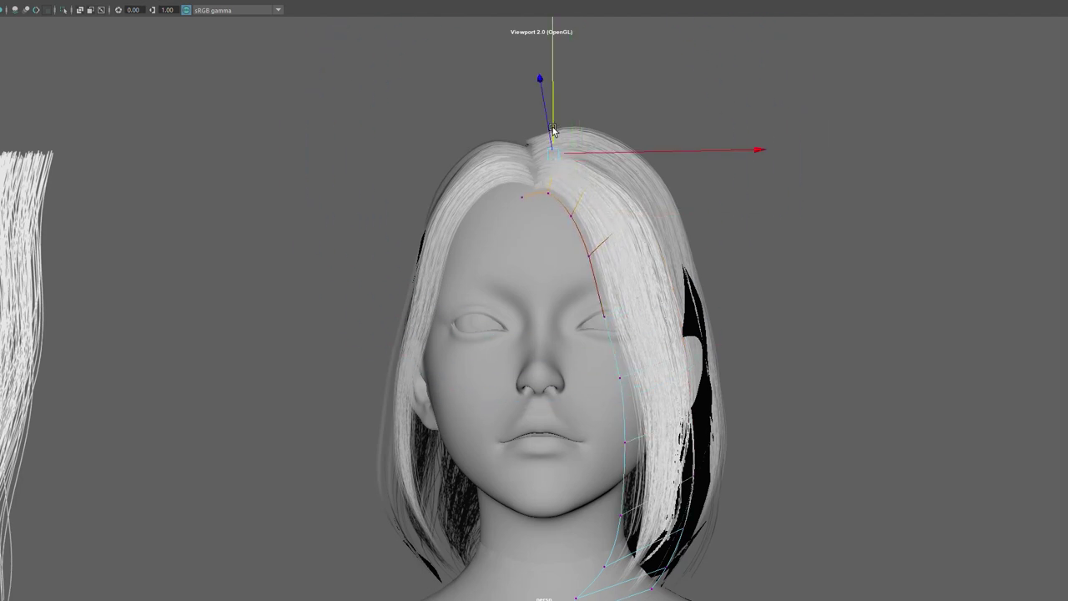
{"action": "right_click_drag", "start_coordinate": [770, 286], "coordinate": [851, 353], "text": "alt"}
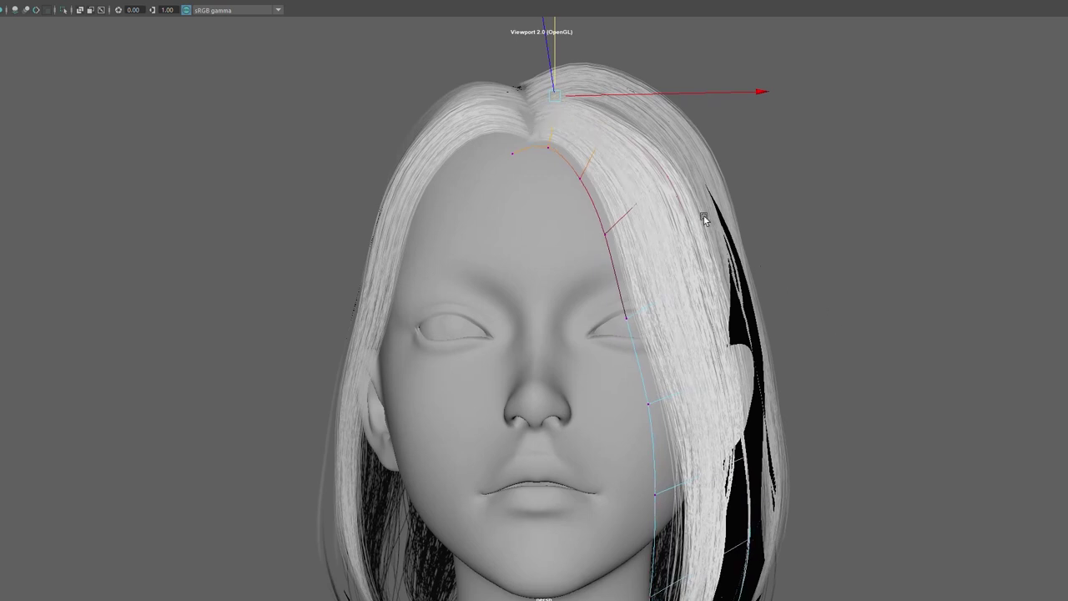
{"action": "left_click", "coordinate": [577, 179]}
{"action": "left_click_drag", "start_coordinate": [830, 148], "coordinate": [592, 173]}
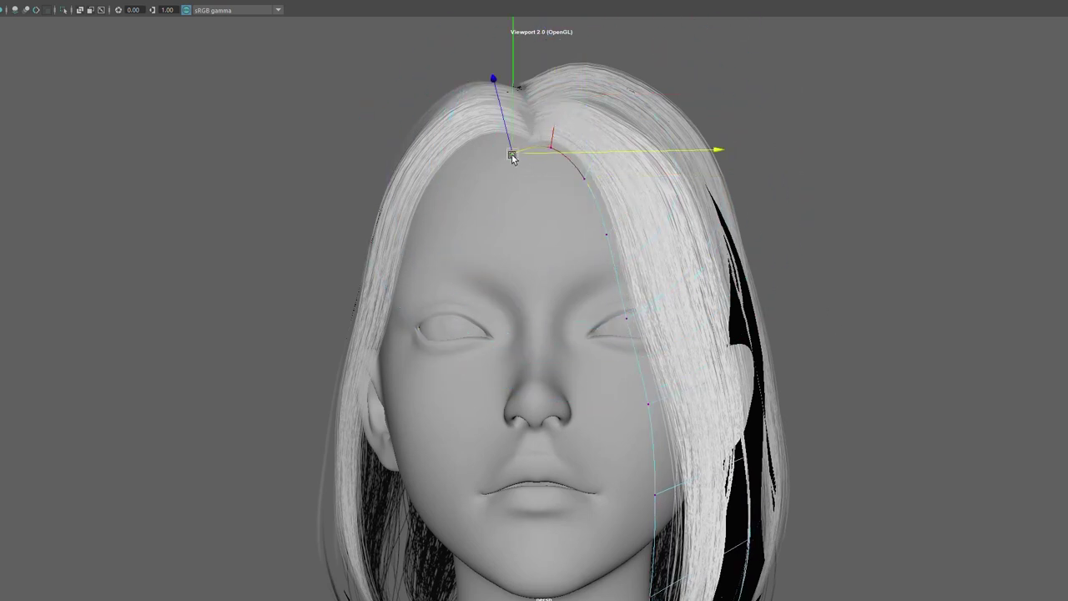
{"action": "left_click_drag", "start_coordinate": [524, 155], "coordinate": [533, 146]}
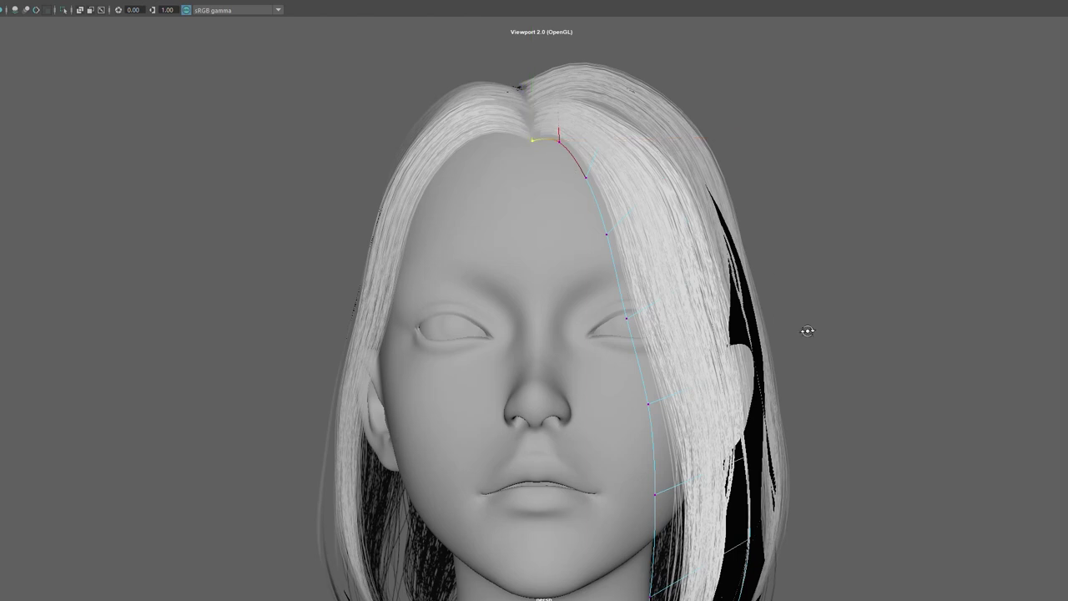
{"action": "mouse_move", "coordinate": [808, 331]}
{"action": "left_mouse_down", "text": "alt"}
{"action": "mouse_move", "coordinate": [823, 365]}
{"action": "mouse_move", "coordinate": [835, 255]}
{"action": "mouse_move", "coordinate": [863, 256]}
{"action": "mouse_move", "coordinate": [662, 232]}
{"action": "left_mouse_up", "text": "alt"}
- Select a lower CV on the side guide curve and nudge it slightly
{"action": "key", "text": "e"}
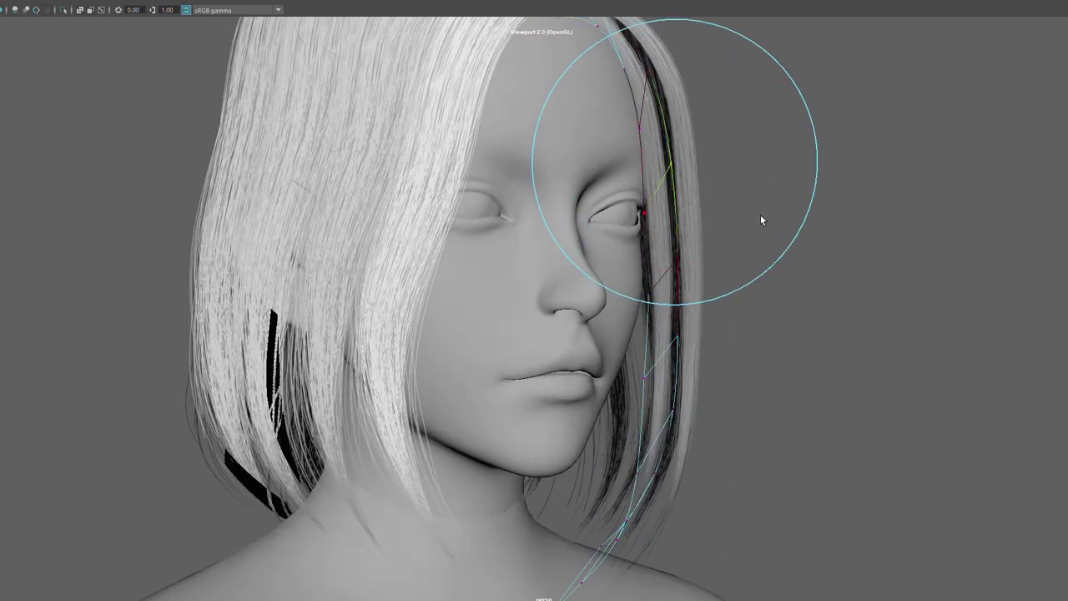
{"action": "key", "text": "w"}
{"action": "left_click_drag", "start_coordinate": [766, 222], "coordinate": [674, 168], "text": "alt"}
{"action": "key", "text": "e"}
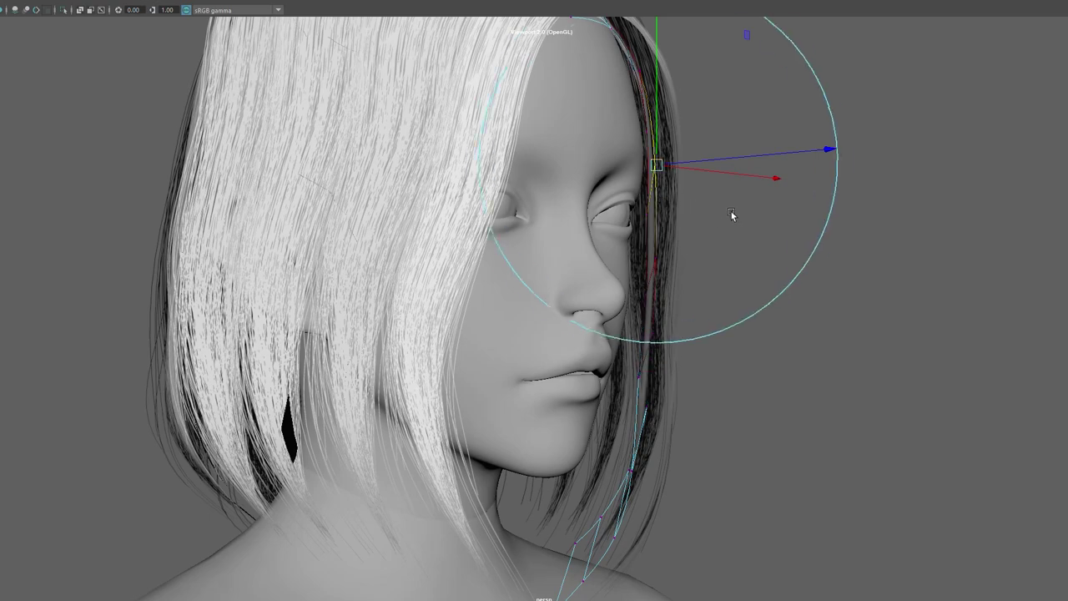
{"action": "key", "text": "w"}
{"action": "left_click", "coordinate": [653, 292]}
{"action": "left_click_drag", "start_coordinate": [653, 296], "coordinate": [654, 295]}
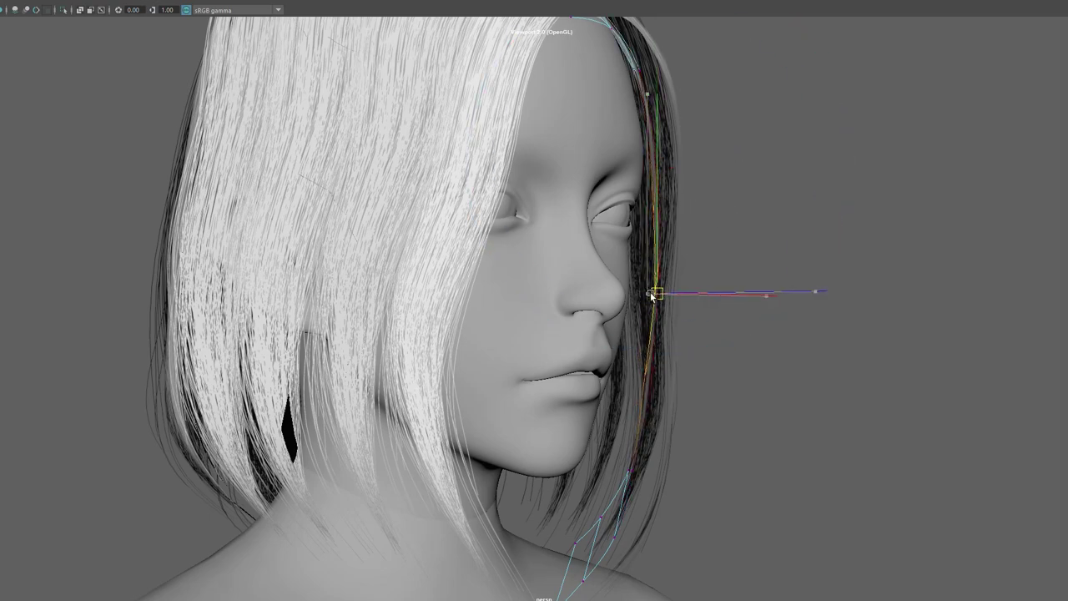
- Drag the lower guide curve outward so the strand flares below the jaw, checking from several angles
{"action": "left_click_drag", "start_coordinate": [658, 175], "coordinate": [634, 182], "text": "alt"}
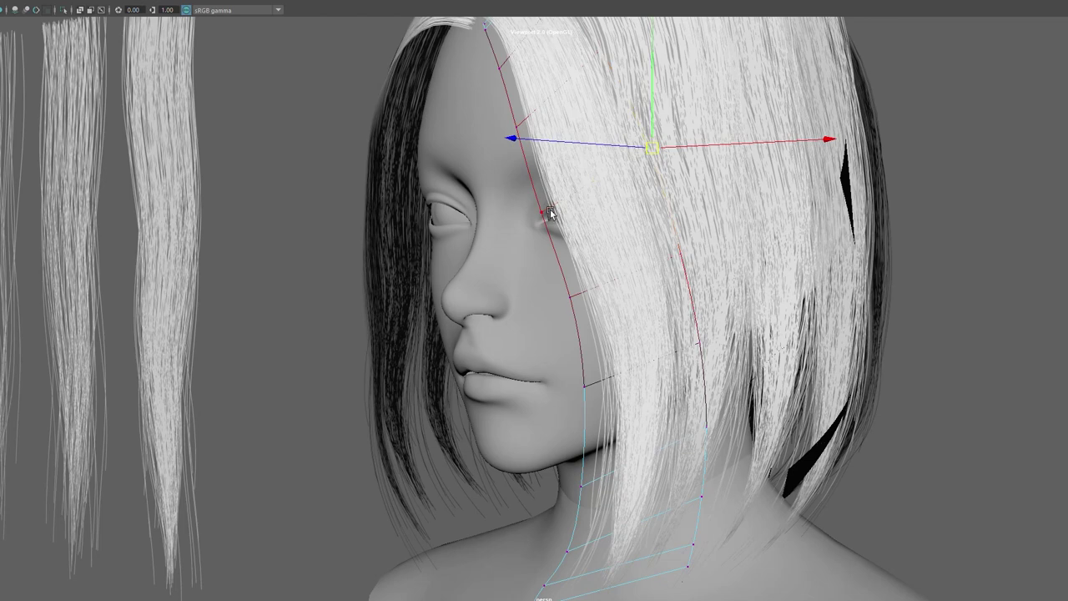
{"action": "mouse_move", "coordinate": [550, 214]}
{"action": "left_mouse_down", "text": "alt"}
{"action": "mouse_move", "coordinate": [639, 209]}
{"action": "mouse_move", "coordinate": [562, 208]}
{"action": "mouse_move", "coordinate": [630, 332]}
{"action": "left_mouse_up", "text": "alt"}
{"action": "mouse_move", "coordinate": [667, 409]}
{"action": "left_mouse_down", "text": "alt"}
{"action": "mouse_move", "coordinate": [594, 389]}
{"action": "mouse_move", "coordinate": [574, 405]}
{"action": "mouse_move", "coordinate": [571, 470]}
{"action": "left_mouse_up", "text": "alt"}
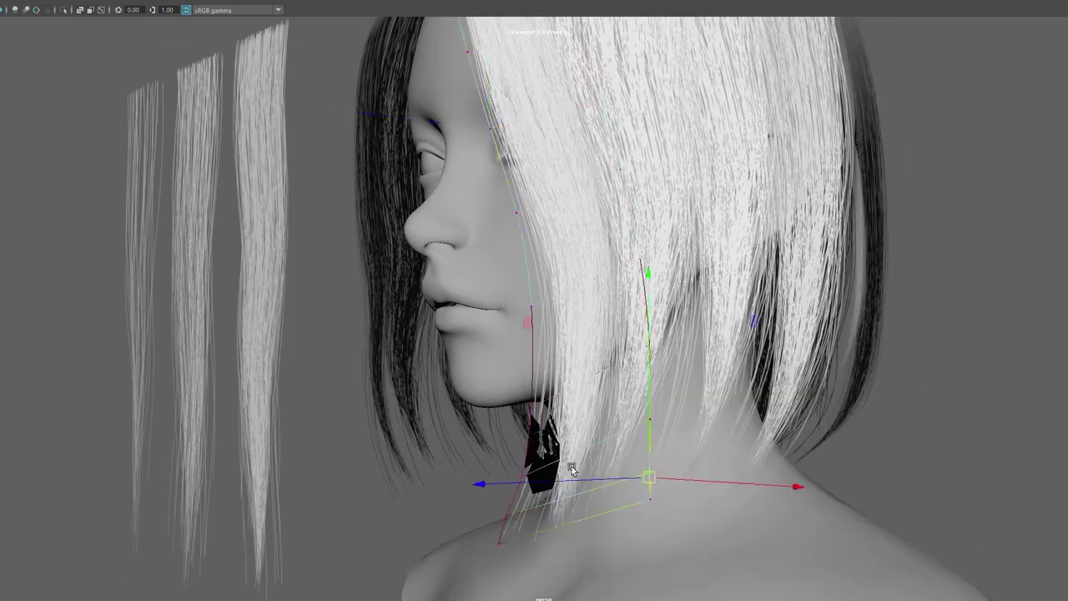
{"action": "mouse_move", "coordinate": [654, 464]}
{"action": "left_mouse_down"}
{"action": "mouse_move", "coordinate": [659, 488]}
{"action": "mouse_move", "coordinate": [669, 484]}
{"action": "left_mouse_up"}
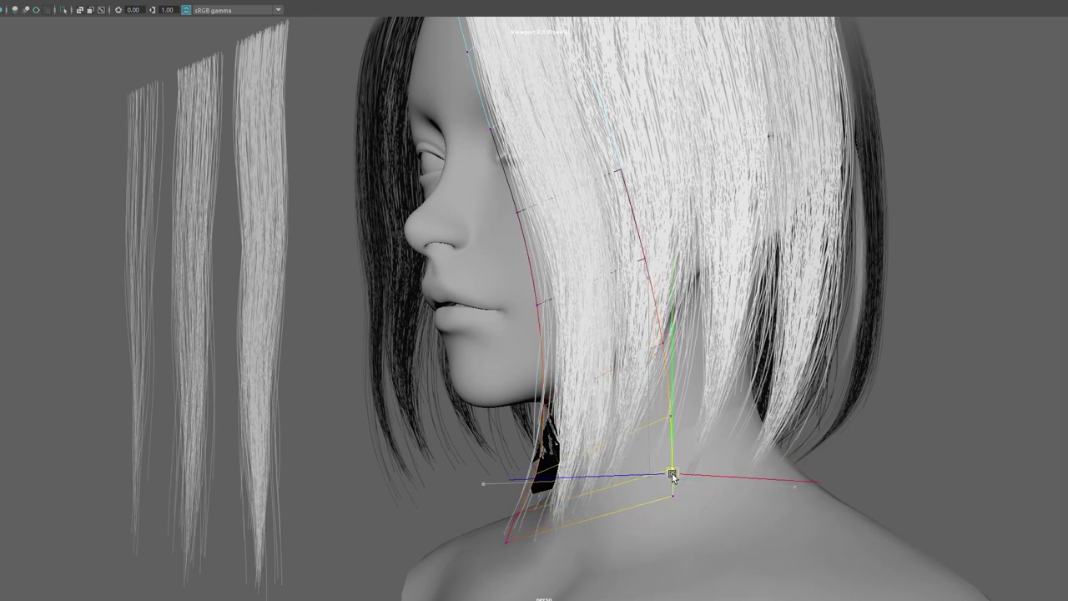
{"action": "left_click_drag", "start_coordinate": [673, 475], "coordinate": [597, 449], "text": "alt"}
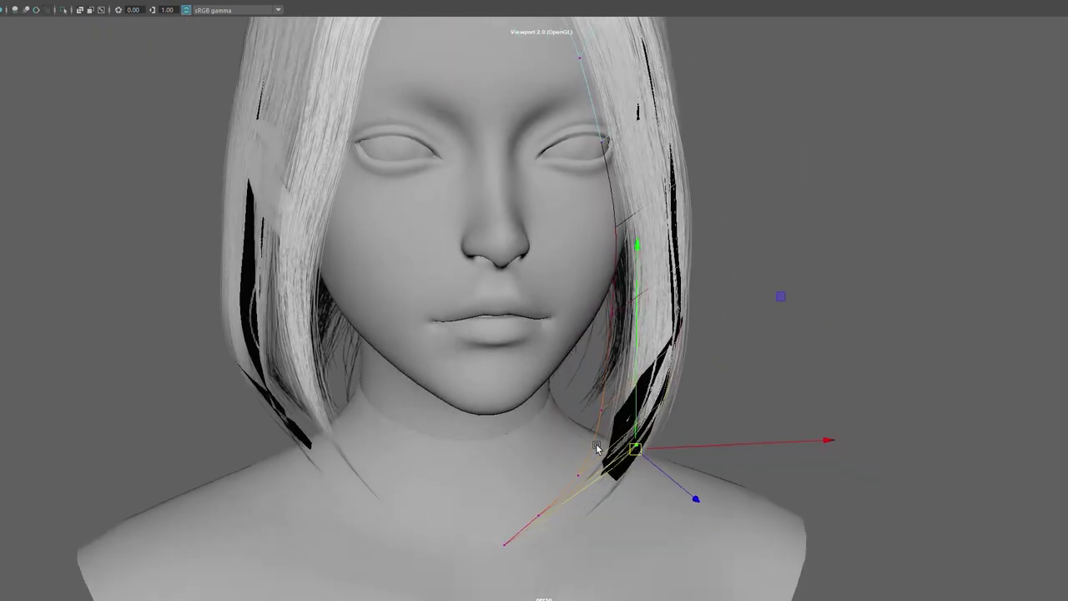
{"action": "mouse_move", "coordinate": [597, 505]}
{"action": "left_mouse_down", "text": "alt"}
{"action": "mouse_move", "coordinate": [546, 514]}
{"action": "mouse_move", "coordinate": [808, 306]}
{"action": "left_mouse_up", "text": "alt"}
- Return the hair to whole-object selection and clear the selection
{"action": "right_click_drag", "start_coordinate": [808, 306], "coordinate": [881, 274]}
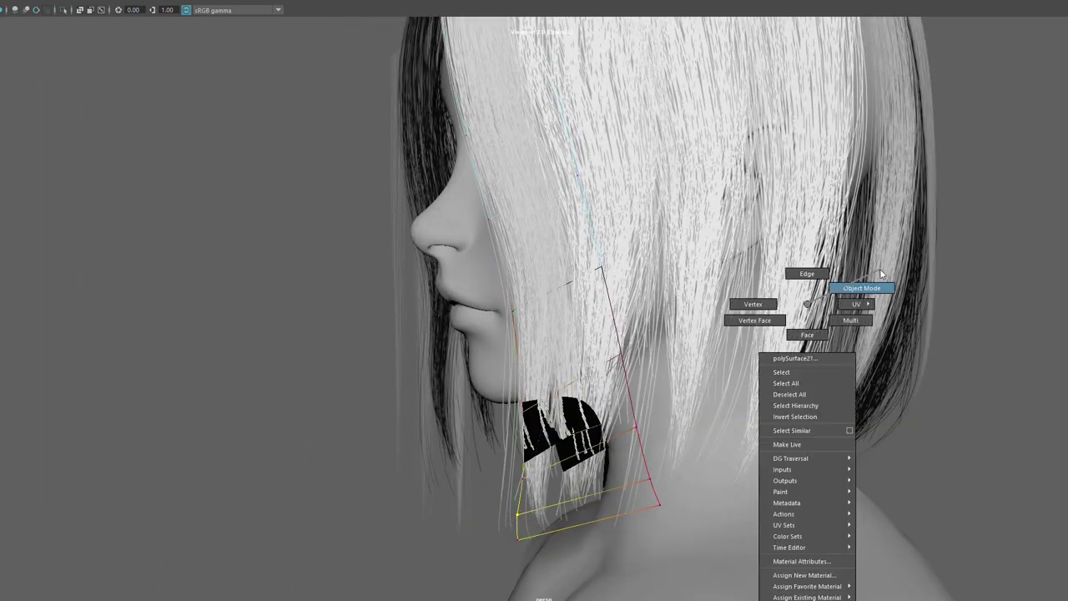
{"action": "left_click_drag", "start_coordinate": [880, 274], "coordinate": [759, 199], "text": "alt"}
{"action": "mouse_move", "coordinate": [668, 227]}
{"action": "left_mouse_down", "text": "alt"}
{"action": "mouse_move", "coordinate": [407, 342]}
{"action": "mouse_move", "coordinate": [776, 311]}
{"action": "left_mouse_up", "text": "alt"}
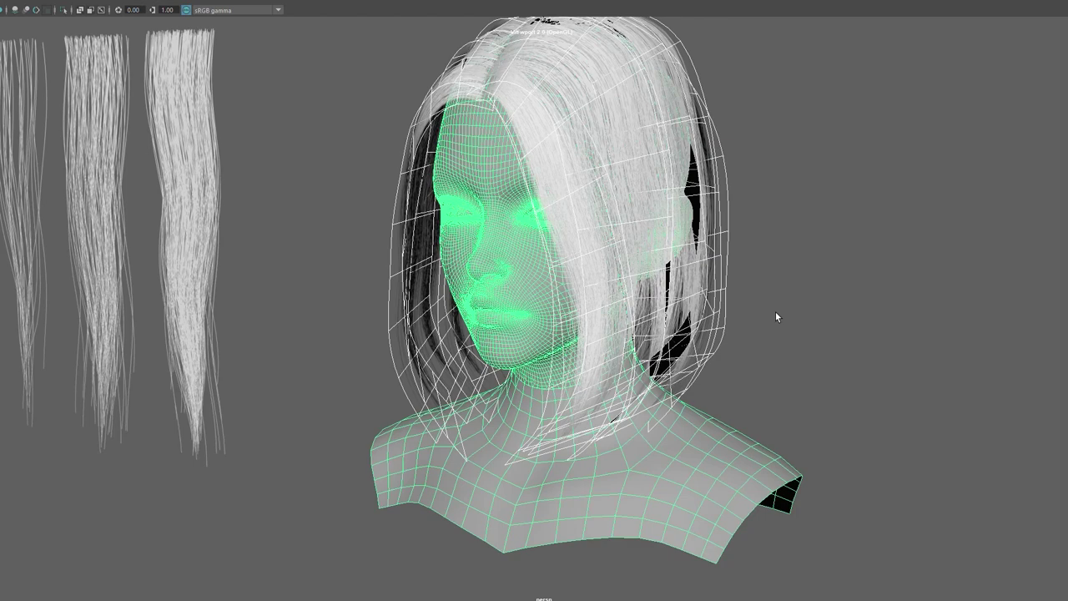
{"action": "left_click", "coordinate": [519, 284]}
- Select the hair card behind the neck, viewed from the side profile
{"action": "scroll", "coordinate": [721, 287], "scroll_direction": "up", "scroll_amount": 3}
{"action": "scroll", "coordinate": [776, 284], "scroll_direction": "down", "scroll_amount": 3}
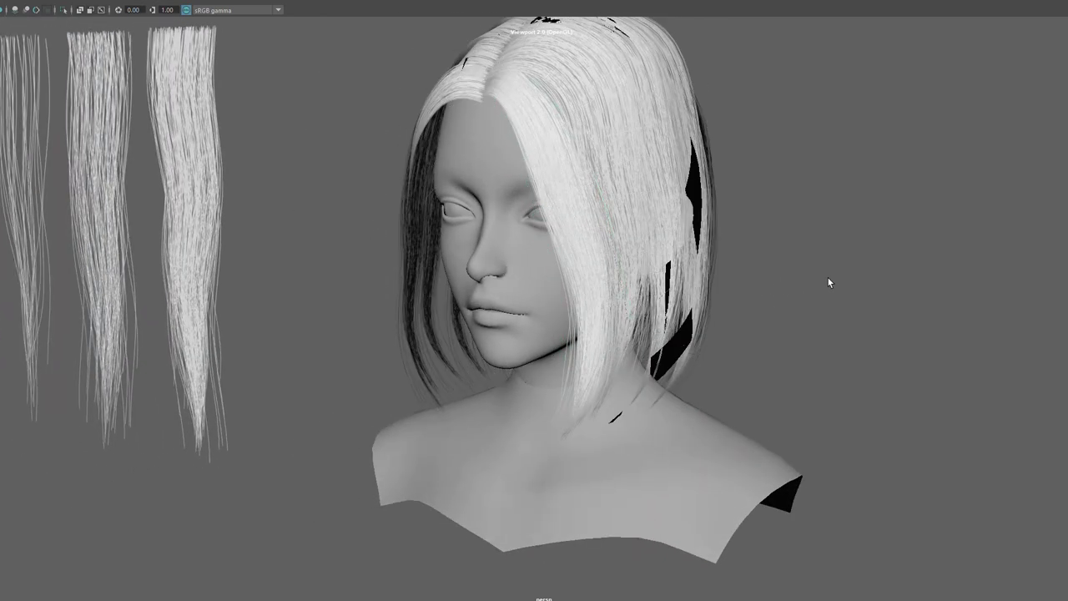
{"action": "left_click_drag", "start_coordinate": [828, 278], "coordinate": [787, 376], "text": "alt"}
{"action": "scroll", "coordinate": [555, 362], "scroll_direction": "up", "scroll_amount": 3}
{"action": "left_click", "coordinate": [531, 394]}
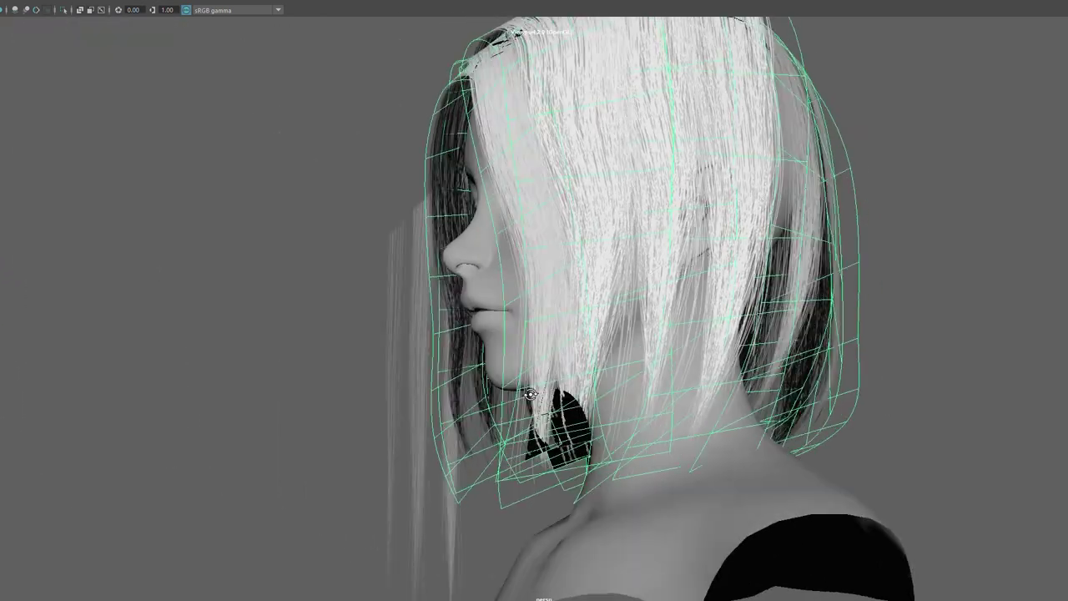
{"action": "left_click_drag", "start_coordinate": [531, 394], "coordinate": [660, 346], "text": "alt"}
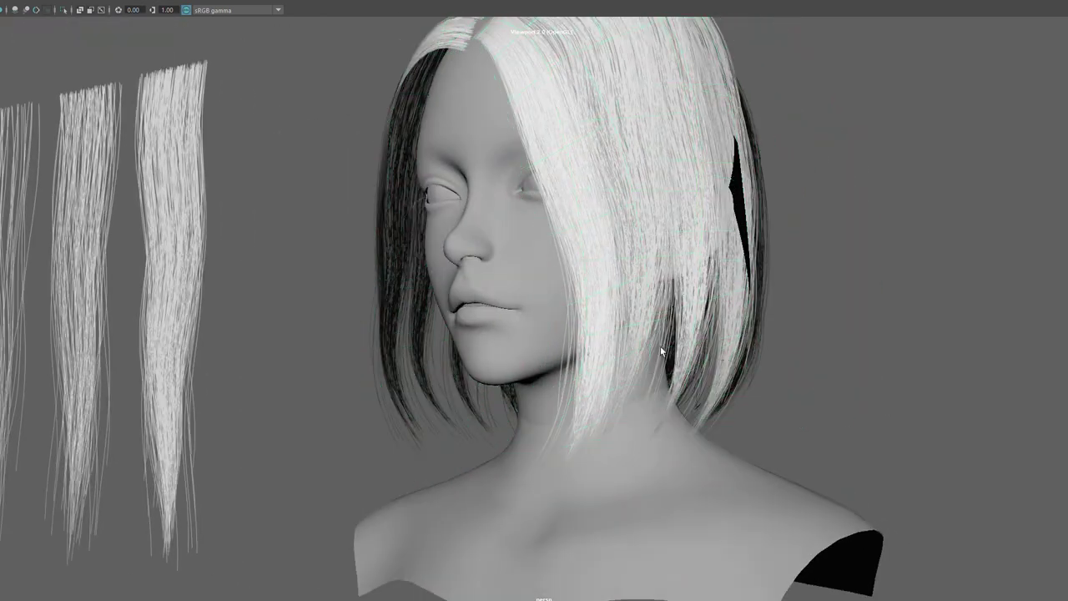
{"action": "left_click", "coordinate": [650, 292]}
{"action": "left_click_drag", "start_coordinate": [854, 353], "coordinate": [1012, 329], "text": "alt"}
- Switch the rear neck card to vertex mode and pull its cage vertex slightly down
{"action": "right_click", "coordinate": [1012, 329]}
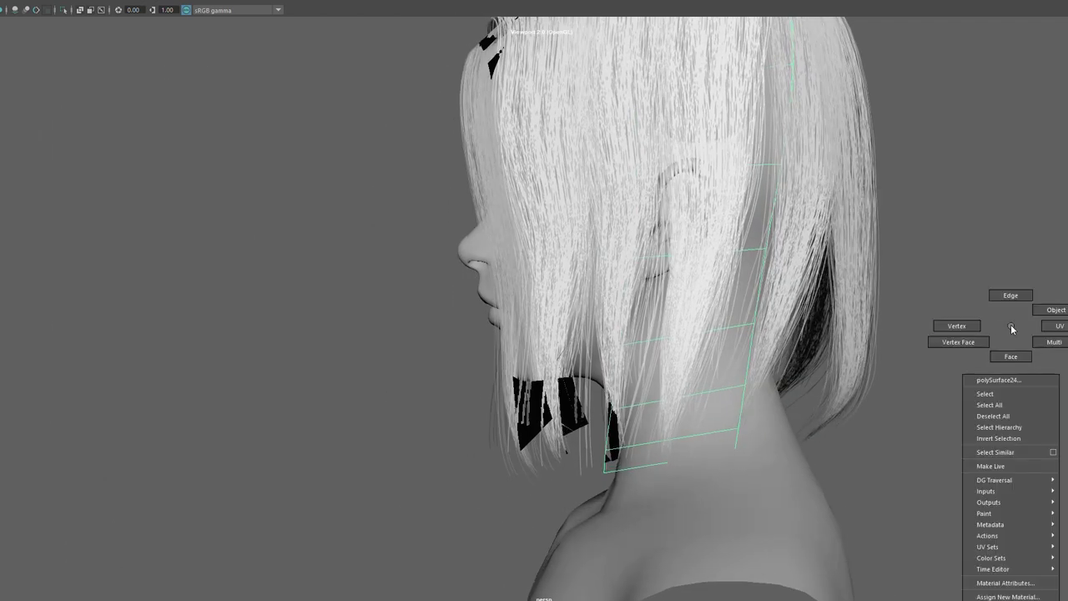
{"action": "right_click_drag", "start_coordinate": [1011, 329], "coordinate": [957, 326]}
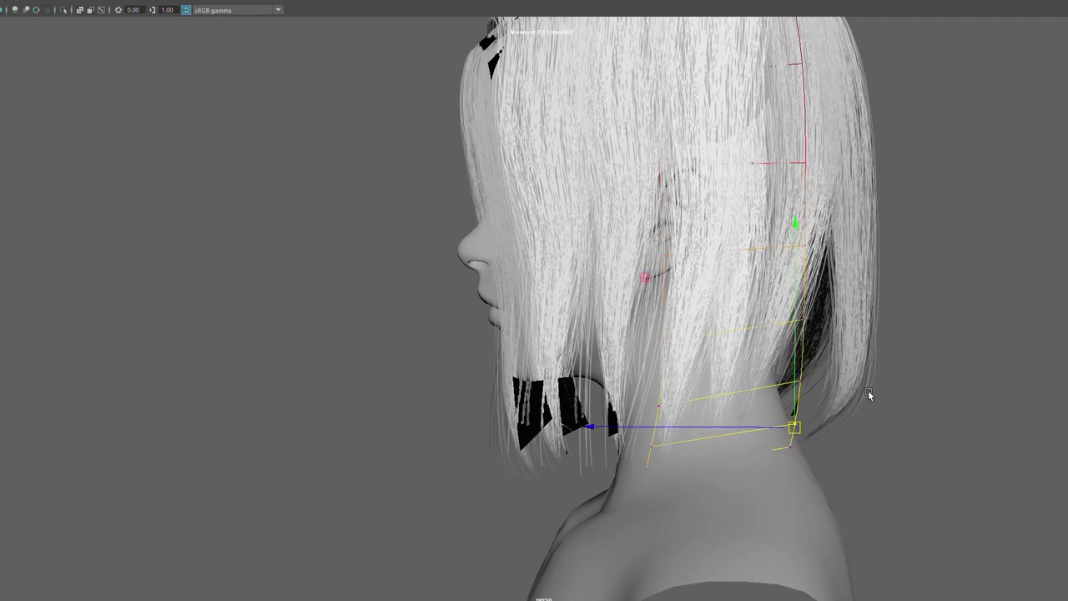
{"action": "mouse_move", "coordinate": [870, 393]}
{"action": "left_mouse_down", "text": "alt"}
{"action": "mouse_move", "coordinate": [840, 381]}
{"action": "mouse_move", "coordinate": [800, 427]}
{"action": "mouse_move", "coordinate": [770, 189]}
{"action": "mouse_move", "coordinate": [712, 262]}
{"action": "left_mouse_up", "text": "alt"}
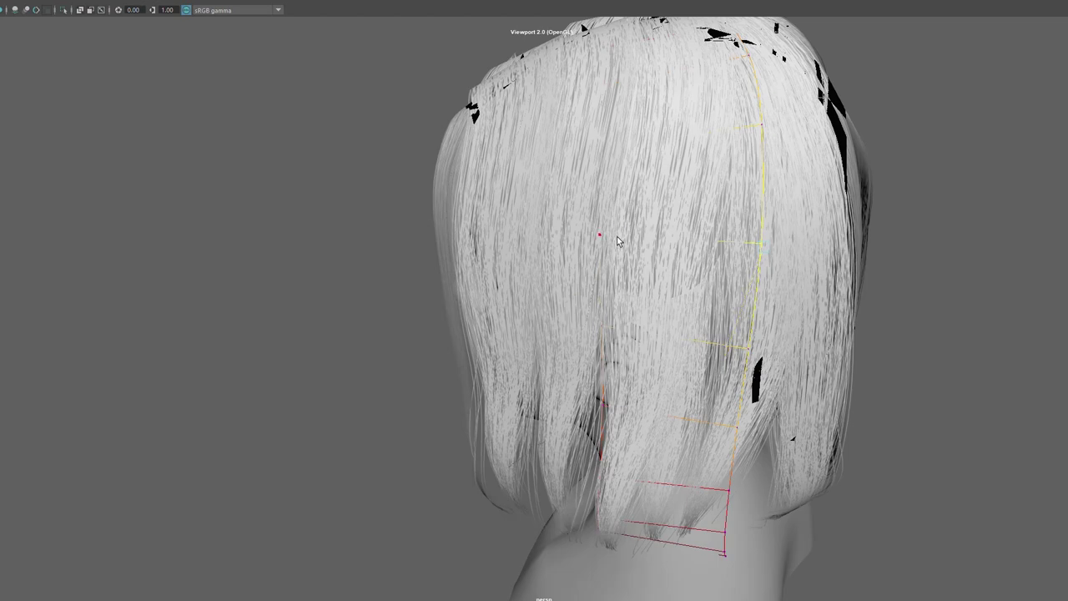
{"action": "middle_click_drag", "start_coordinate": [566, 283], "coordinate": [565, 286]}
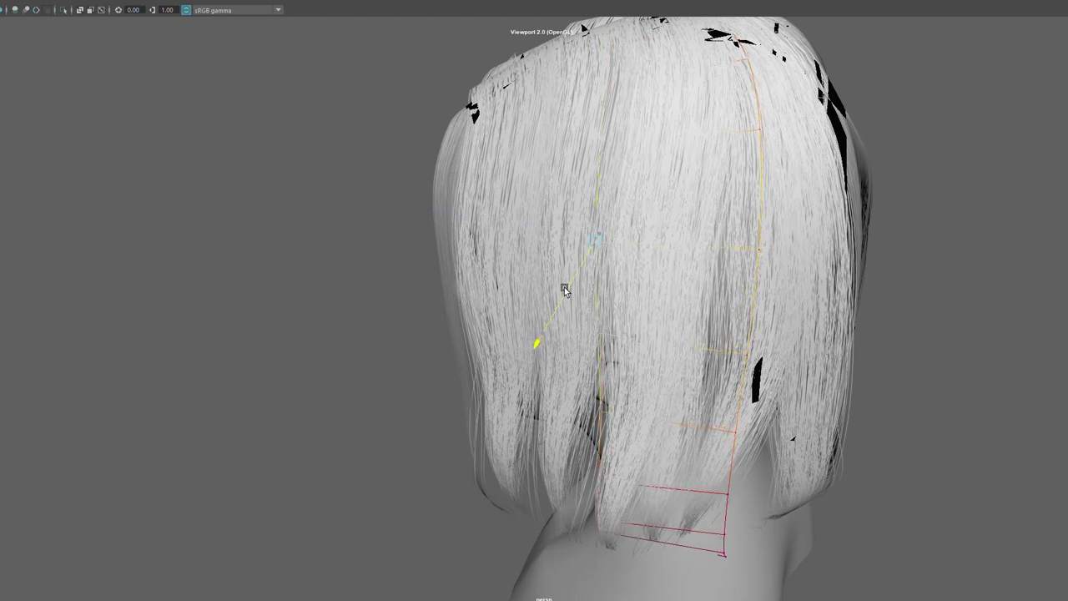
{"action": "mouse_move", "coordinate": [647, 268]}
{"action": "left_mouse_down", "text": "alt"}
{"action": "mouse_move", "coordinate": [605, 174]}
{"action": "mouse_move", "coordinate": [665, 160]}
{"action": "mouse_move", "coordinate": [1008, 150]}
{"action": "mouse_move", "coordinate": [749, 240]}
{"action": "mouse_move", "coordinate": [776, 248]}
{"action": "left_mouse_up", "text": "alt"}
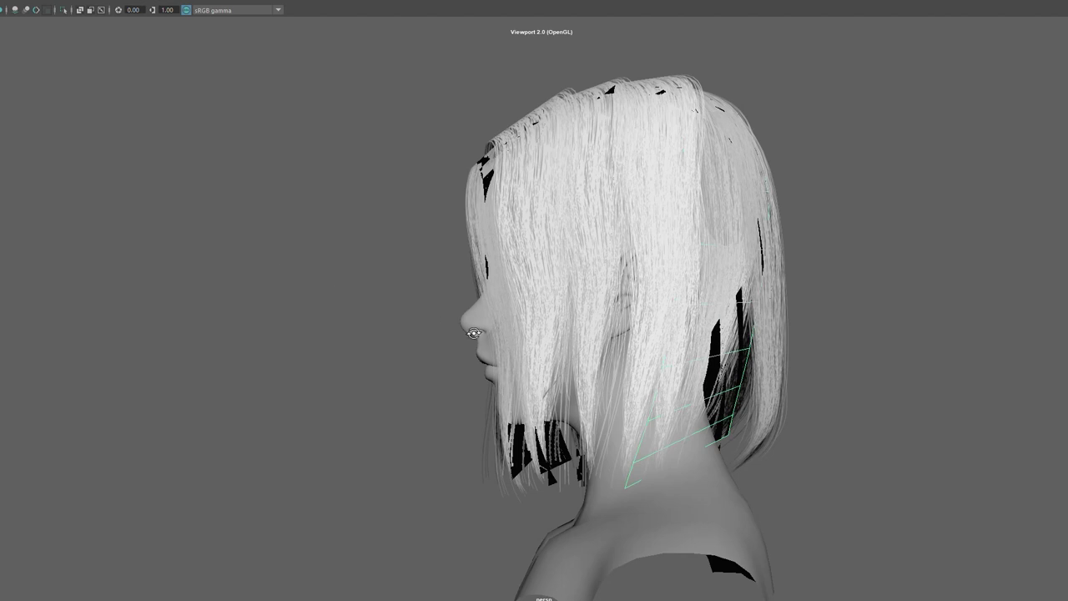
- Shrink the soft selection falloff and move the selected back point up and right
{"action": "left_click_drag", "start_coordinate": [473, 334], "coordinate": [429, 337], "text": "alt"}
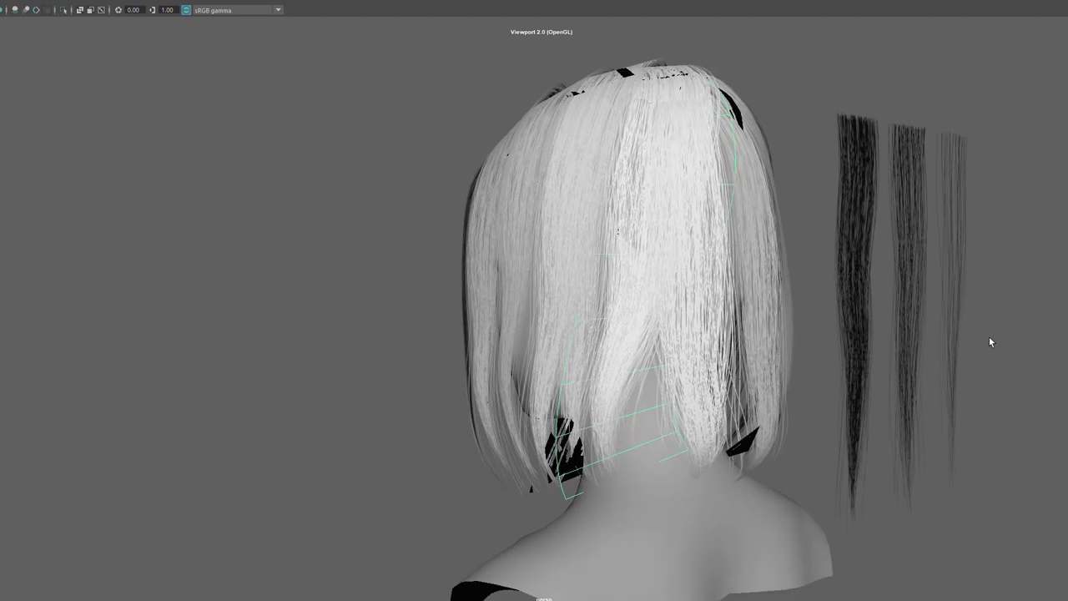
{"action": "left_click_drag", "start_coordinate": [589, 428], "coordinate": [589, 457]}
{"action": "mouse_move", "coordinate": [563, 438]}
{"action": "left_mouse_down", "text": "alt"}
{"action": "mouse_move", "coordinate": [590, 454]}
{"action": "mouse_move", "coordinate": [534, 466]}
{"action": "mouse_move", "coordinate": [735, 412]}
{"action": "mouse_move", "coordinate": [705, 435]}
{"action": "left_mouse_up", "text": "alt"}
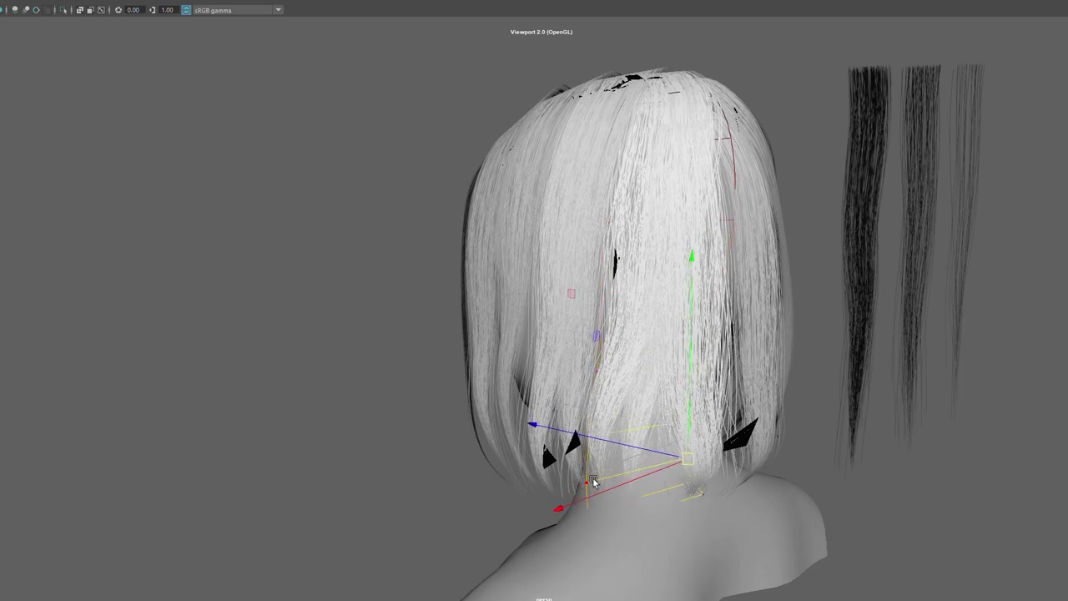
{"action": "mouse_move", "coordinate": [603, 474]}
{"action": "left_mouse_down"}
{"action": "mouse_move", "coordinate": [723, 444]}
{"action": "mouse_move", "coordinate": [699, 501]}
{"action": "mouse_move", "coordinate": [601, 230]}
{"action": "mouse_move", "coordinate": [660, 255]}
{"action": "mouse_move", "coordinate": [639, 253]}
{"action": "mouse_move", "coordinate": [671, 330]}
{"action": "mouse_move", "coordinate": [674, 309]}
{"action": "left_mouse_up"}
- Slide points on the back guide curves sideways so strands fall neatly, then select the hair mesh
{"action": "left_click", "coordinate": [646, 258]}
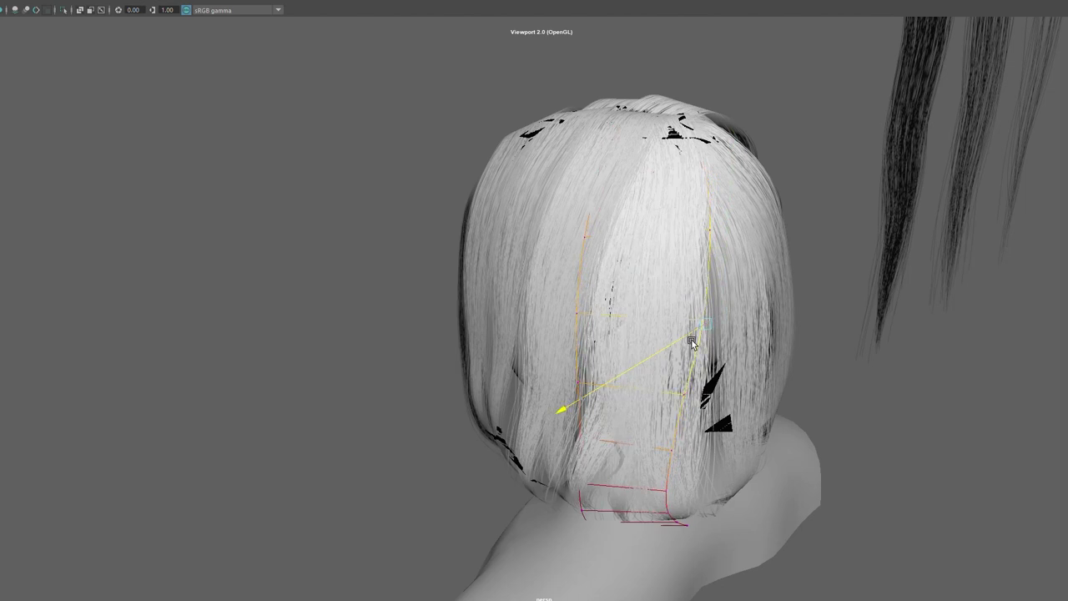
{"action": "left_click_drag", "start_coordinate": [684, 334], "coordinate": [660, 356]}
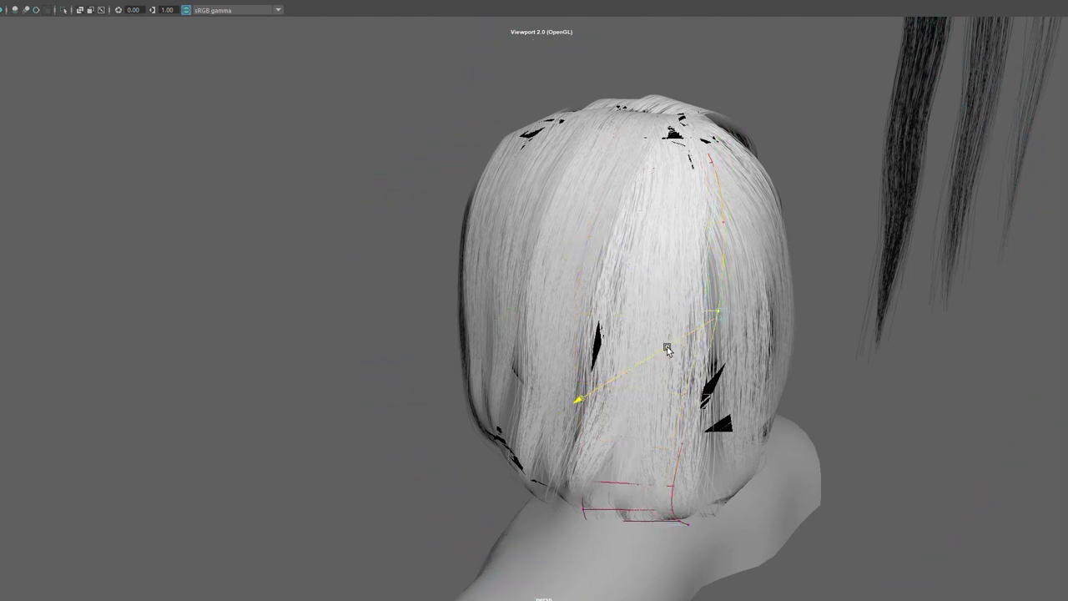
{"action": "left_click", "coordinate": [578, 316]}
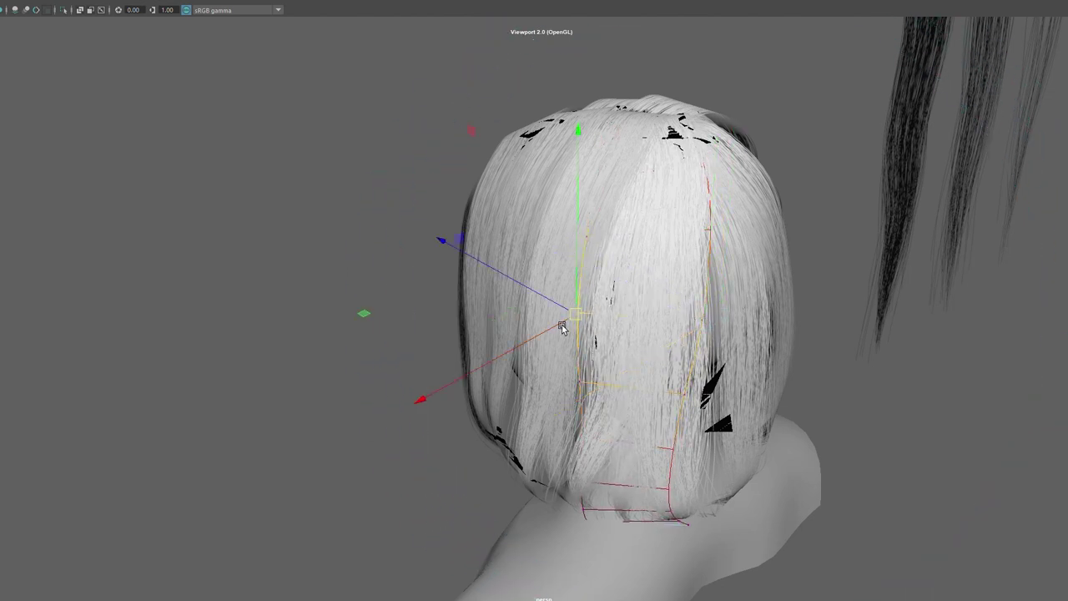
{"action": "left_click", "coordinate": [689, 325]}
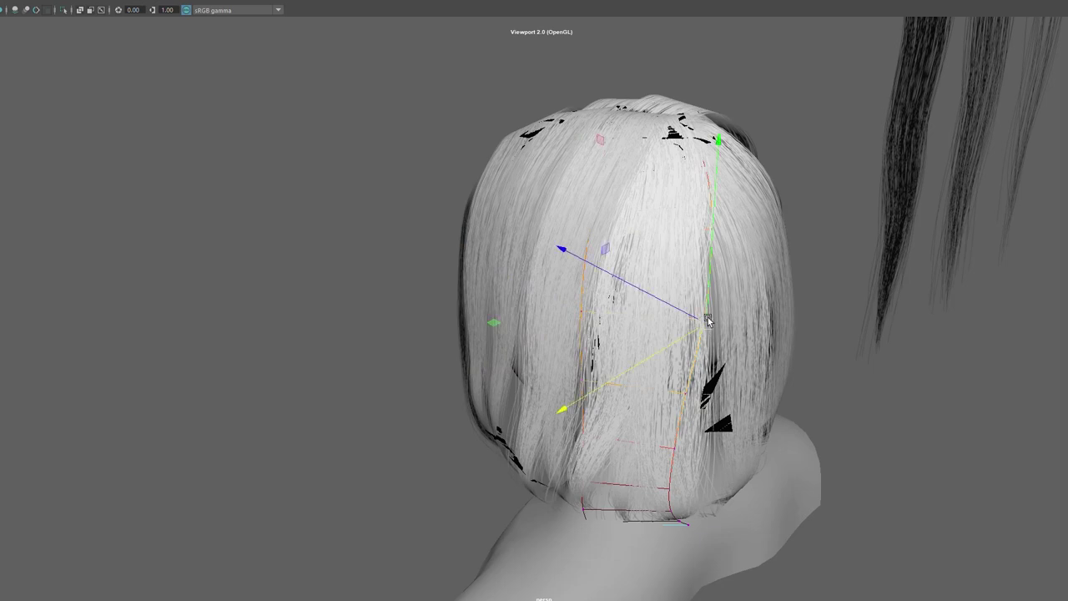
{"action": "left_click_drag", "start_coordinate": [689, 327], "coordinate": [496, 242], "text": "alt"}
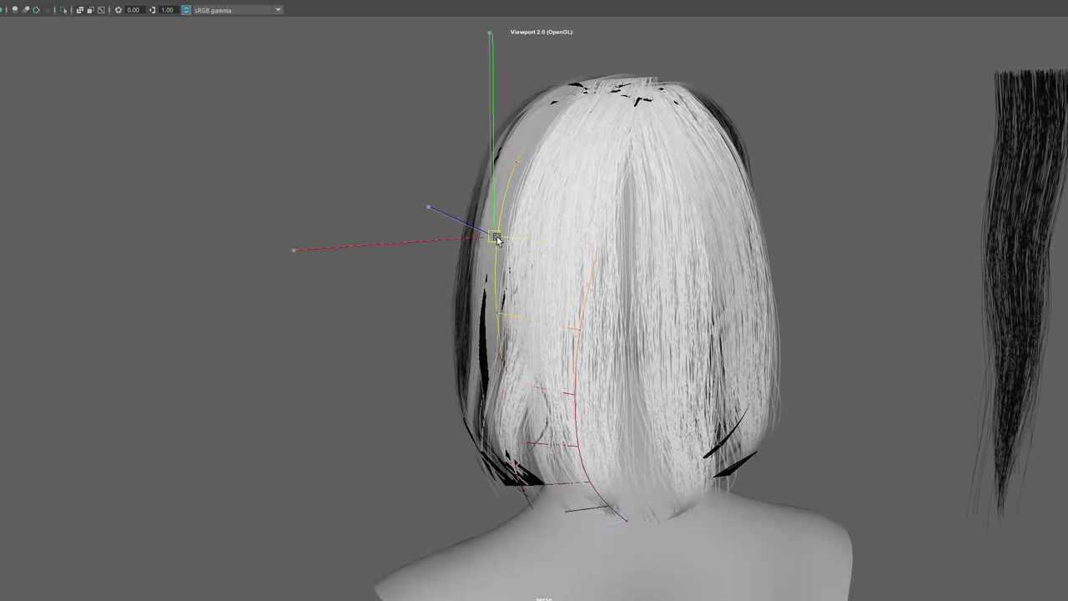
{"action": "mouse_move", "coordinate": [493, 240]}
{"action": "left_mouse_down", "text": "alt"}
{"action": "mouse_move", "coordinate": [465, 245]}
{"action": "mouse_move", "coordinate": [501, 250]}
{"action": "left_mouse_up", "text": "alt"}
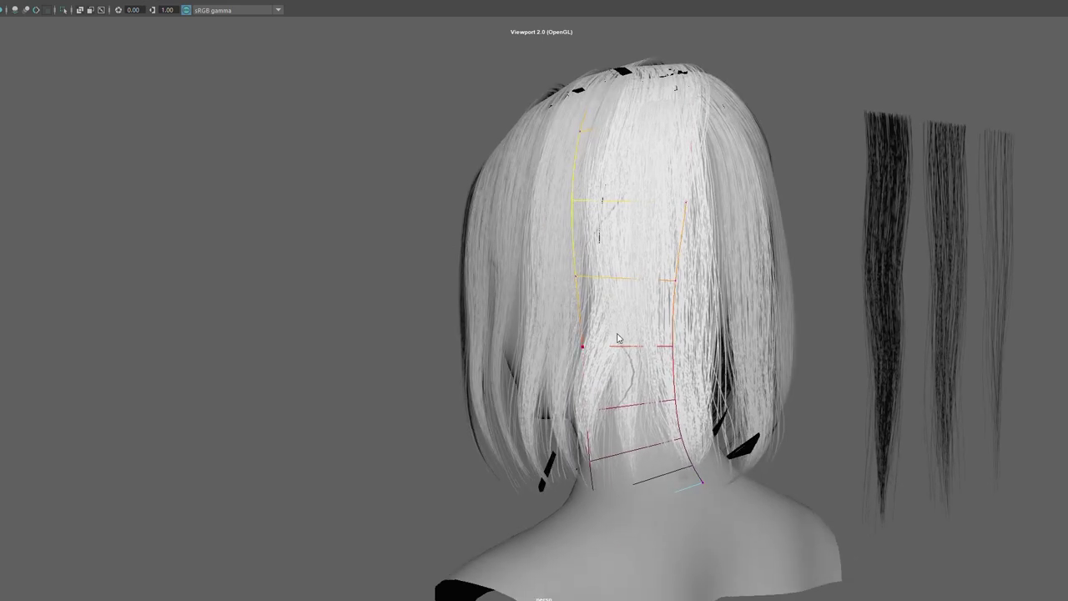
{"action": "left_click_drag", "start_coordinate": [501, 334], "coordinate": [512, 397], "text": "alt"}
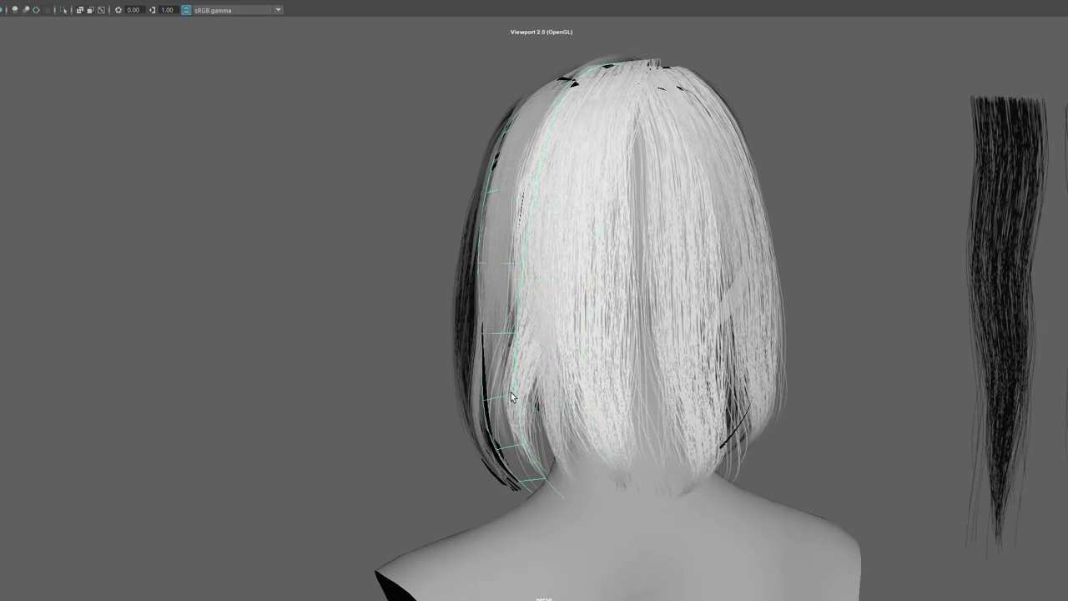
{"action": "left_click", "coordinate": [535, 383]}
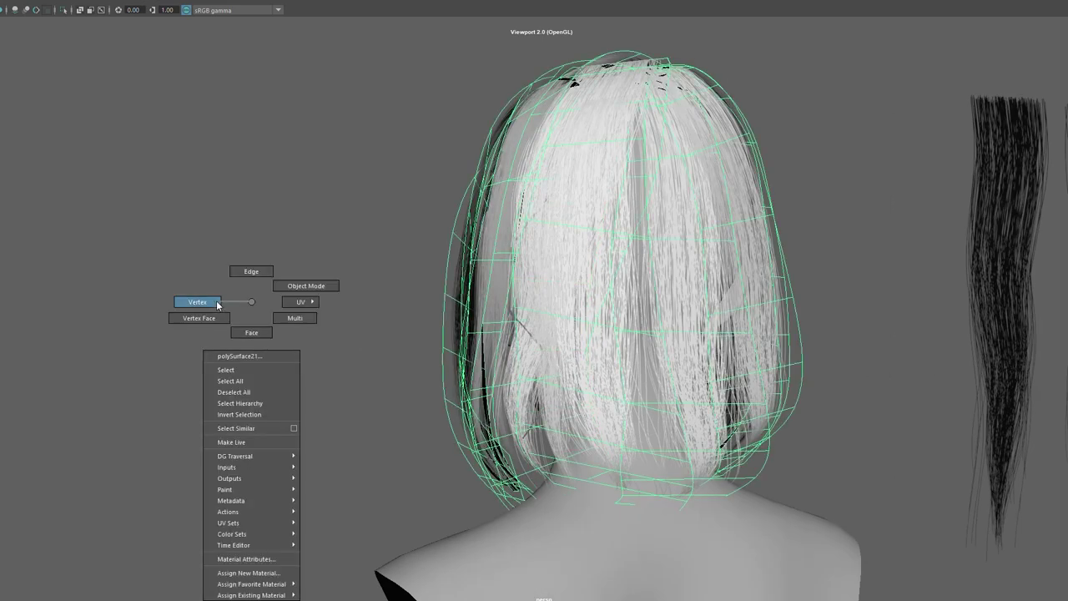
- In control-vertex mode, nudge the left-side guide curves and select the central back curve
{"action": "right_click_drag", "start_coordinate": [250, 305], "coordinate": [197, 305]}
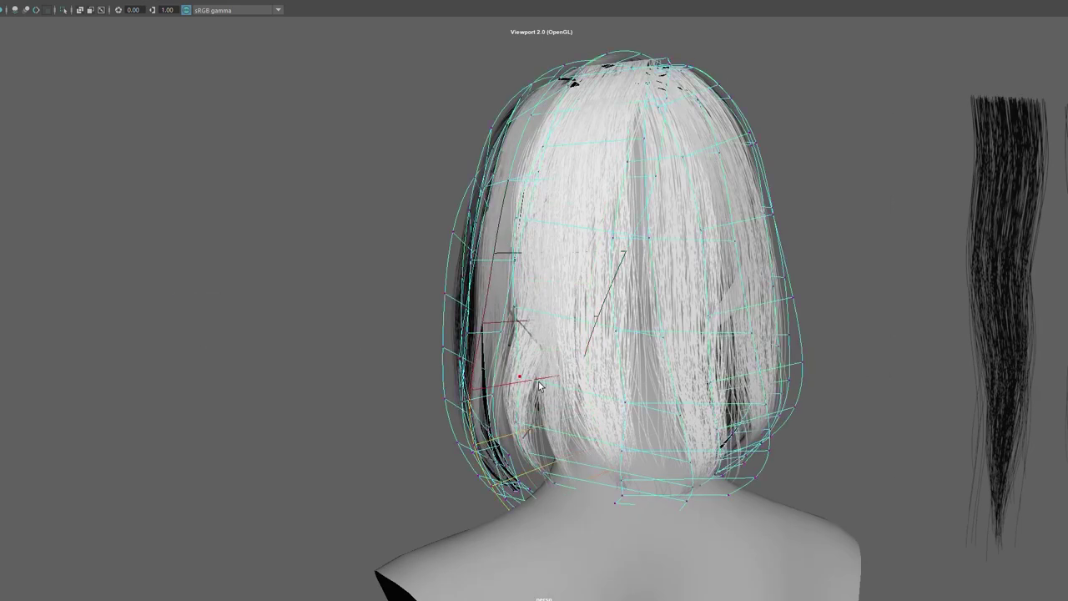
{"action": "left_click", "coordinate": [488, 384]}
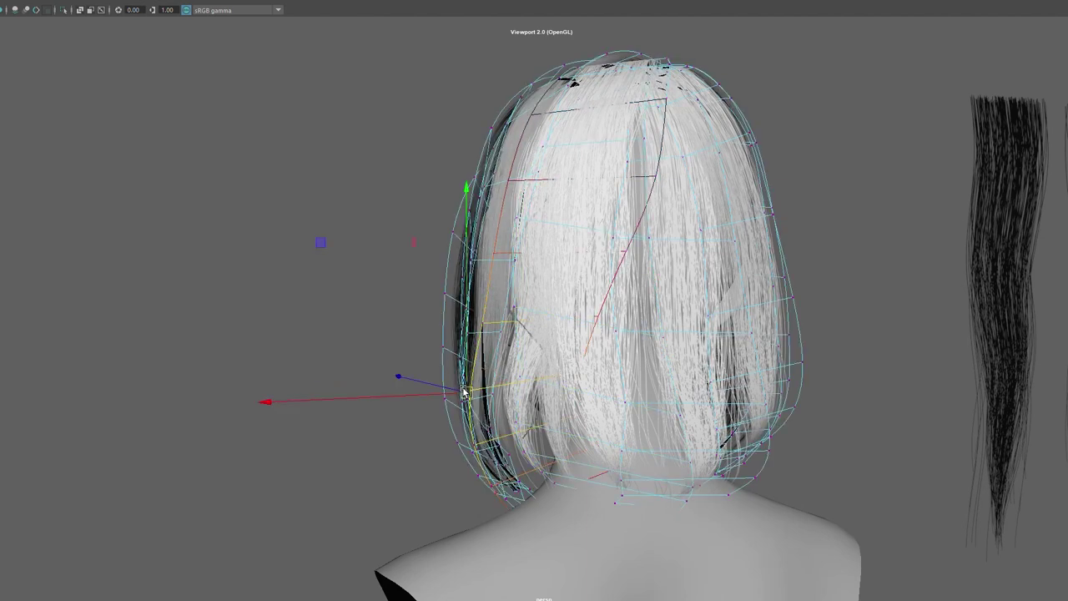
{"action": "left_click_drag", "start_coordinate": [449, 389], "coordinate": [462, 389]}
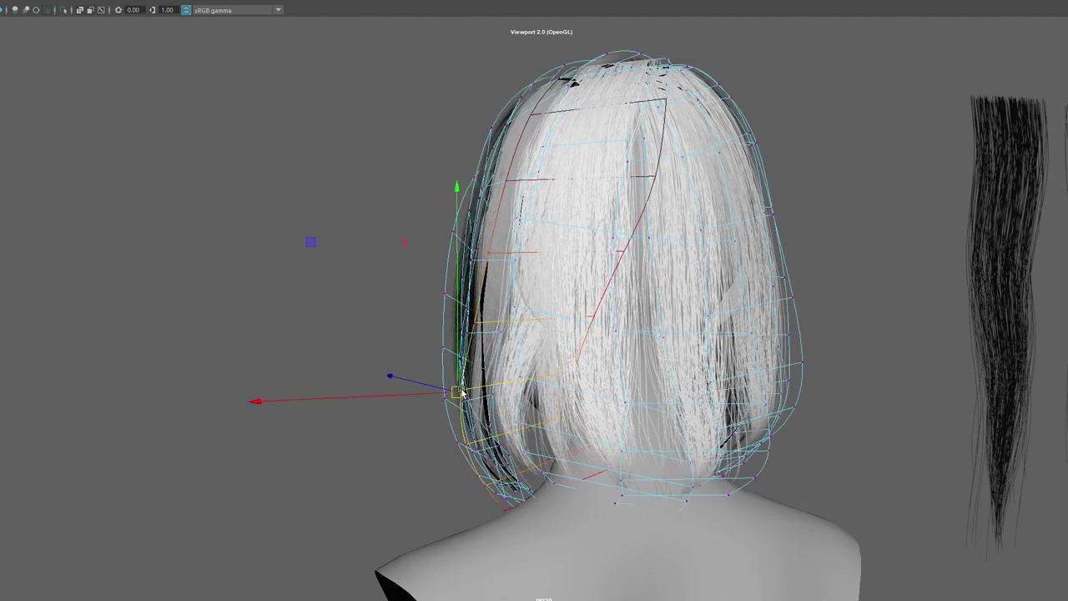
{"action": "left_click", "coordinate": [599, 316]}
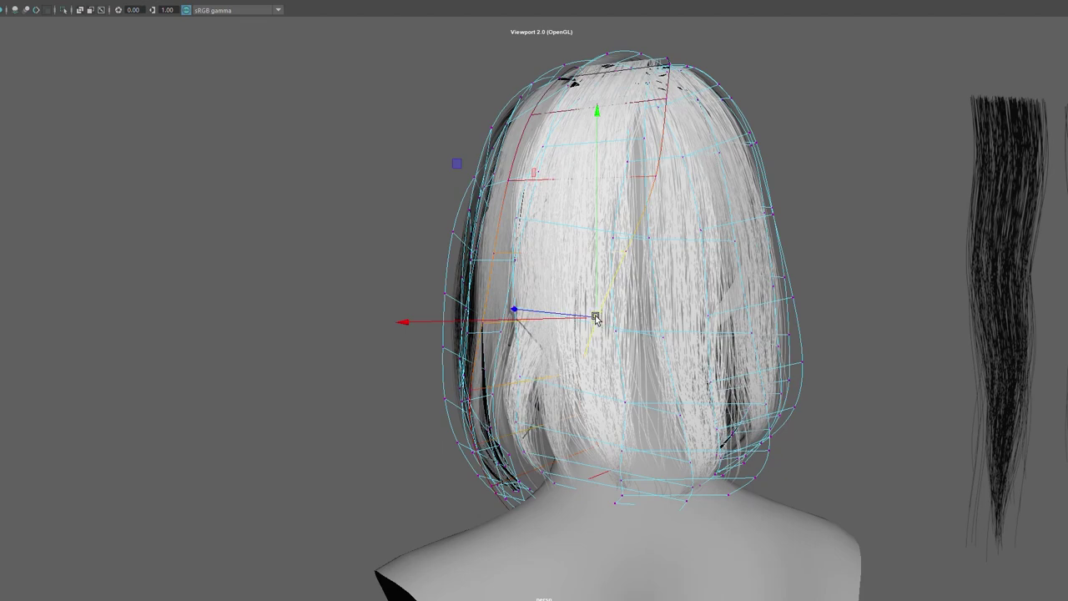
{"action": "mouse_move", "coordinate": [597, 318]}
{"action": "left_mouse_down", "text": "alt"}
{"action": "mouse_move", "coordinate": [925, 217]}
{"action": "mouse_move", "coordinate": [813, 231]}
{"action": "left_mouse_up", "text": "alt"}
- Deselect the hair and orbit around to view the face from the front
{"action": "left_click", "coordinate": [985, 195]}
{"action": "left_click", "coordinate": [580, 400]}
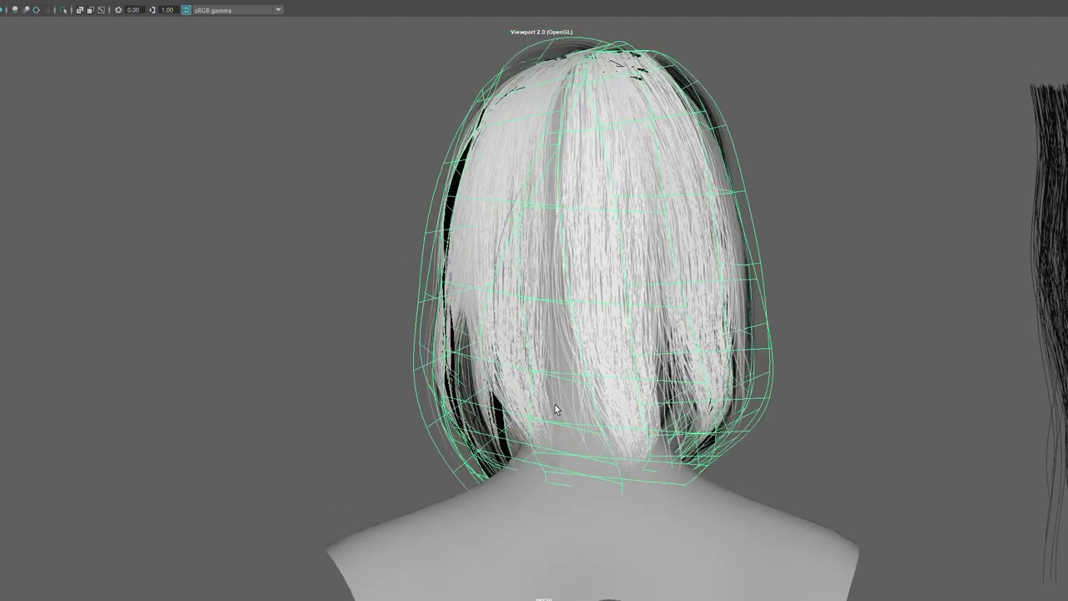
{"action": "left_click", "coordinate": [556, 409]}
{"action": "mouse_move", "coordinate": [142, 231]}
{"action": "left_mouse_down", "text": "alt"}
{"action": "mouse_move", "coordinate": [183, 230]}
{"action": "mouse_move", "coordinate": [79, 225]}
{"action": "left_mouse_up", "text": "alt"}
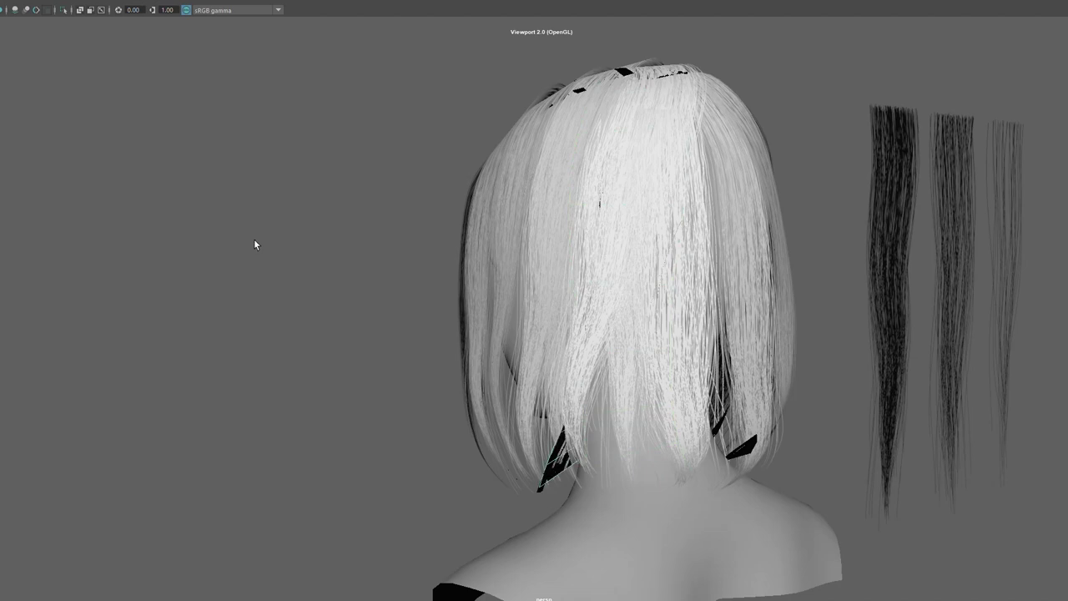
{"action": "mouse_move", "coordinate": [254, 243]}
{"action": "left_mouse_down", "text": "alt"}
{"action": "mouse_move", "coordinate": [519, 255]}
{"action": "mouse_move", "coordinate": [338, 222]}
{"action": "left_mouse_up", "text": "alt"}
- Move the front guide curve's CVs near the part and cheek, then return to object mode
{"action": "right_click_drag", "start_coordinate": [338, 222], "coordinate": [275, 222]}
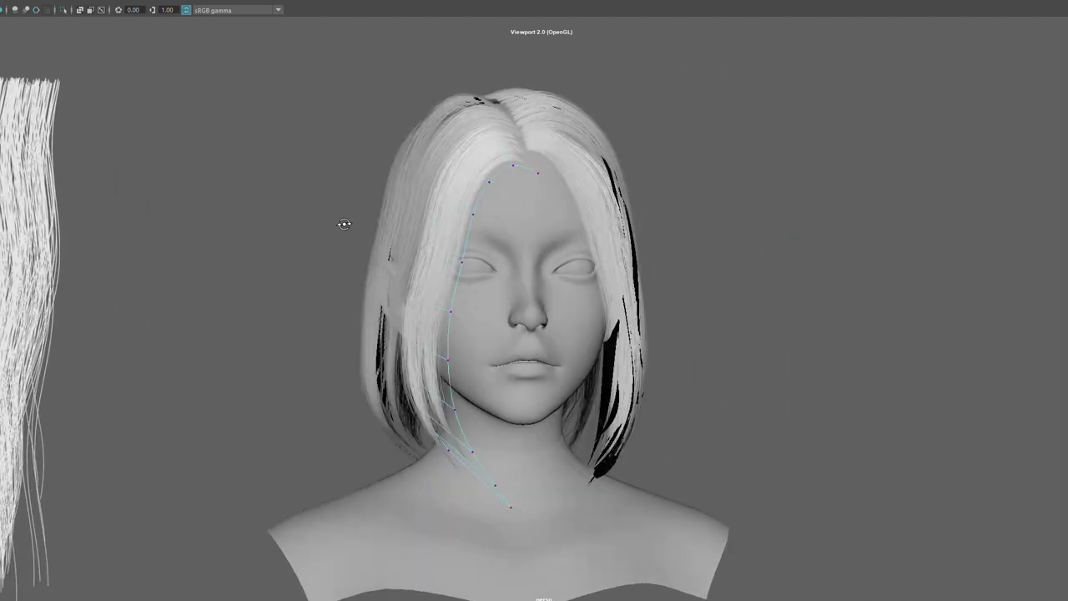
{"action": "left_click_drag", "start_coordinate": [344, 224], "coordinate": [379, 227], "text": "alt"}
{"action": "mouse_move", "coordinate": [473, 410]}
{"action": "left_mouse_down", "text": "alt"}
{"action": "mouse_move", "coordinate": [492, 413]}
{"action": "mouse_move", "coordinate": [454, 433]}
{"action": "mouse_move", "coordinate": [535, 432]}
{"action": "mouse_move", "coordinate": [538, 447]}
{"action": "mouse_move", "coordinate": [468, 430]}
{"action": "mouse_move", "coordinate": [486, 409]}
{"action": "left_mouse_up", "text": "alt"}
{"action": "left_click", "coordinate": [484, 416]}
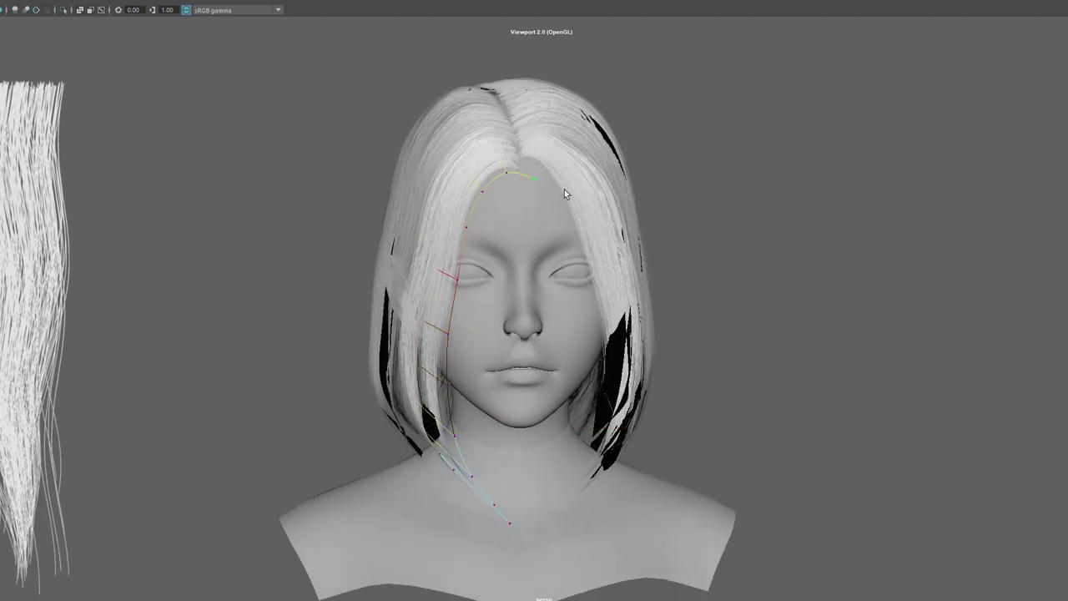
{"action": "mouse_move", "coordinate": [566, 194]}
{"action": "left_mouse_down", "text": "alt"}
{"action": "mouse_move", "coordinate": [539, 238]}
{"action": "mouse_move", "coordinate": [566, 240]}
{"action": "left_mouse_up", "text": "alt"}
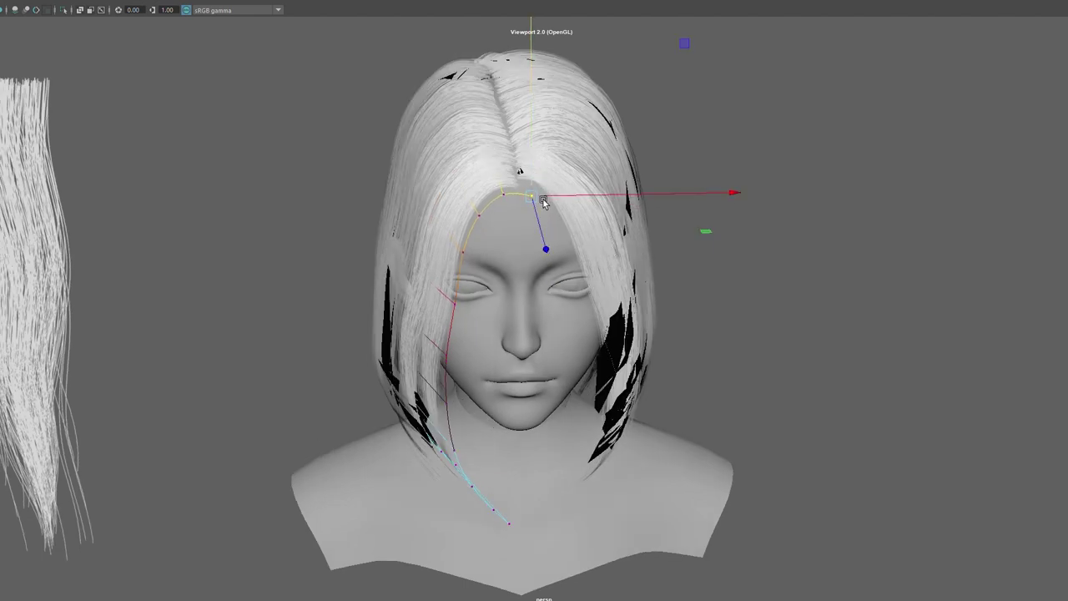
{"action": "mouse_move", "coordinate": [543, 202]}
{"action": "left_mouse_down", "text": "alt"}
{"action": "mouse_move", "coordinate": [424, 251]}
{"action": "mouse_move", "coordinate": [415, 273]}
{"action": "mouse_move", "coordinate": [788, 185]}
{"action": "left_mouse_up", "text": "alt"}
{"action": "left_click", "coordinate": [422, 267]}
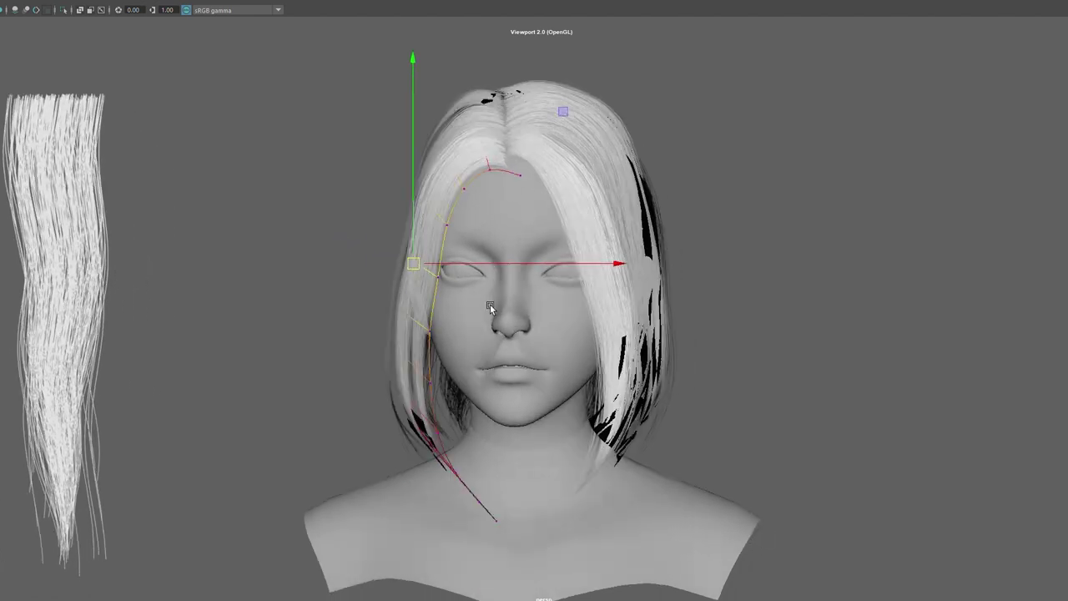
{"action": "right_click", "coordinate": [788, 185]}
{"action": "right_click_drag", "start_coordinate": [788, 184], "coordinate": [536, 148], "text": "alt"}
- Soft-select the side card's bottom CVs and bend them inward along the jaw and neck
{"action": "mouse_move", "coordinate": [536, 148]}
{"action": "left_mouse_down", "text": "alt"}
{"action": "mouse_move", "coordinate": [582, 150]}
{"action": "mouse_move", "coordinate": [506, 148]}
{"action": "mouse_move", "coordinate": [516, 149]}
{"action": "left_mouse_up", "text": "alt"}
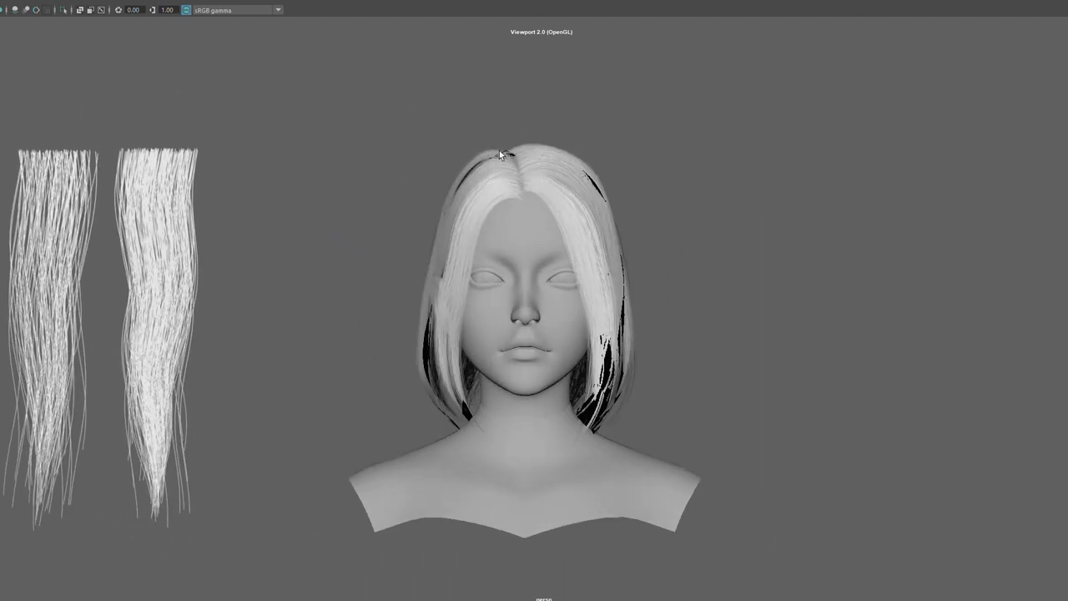
{"action": "scroll", "coordinate": [472, 262], "scroll_direction": "up", "scroll_amount": 3}
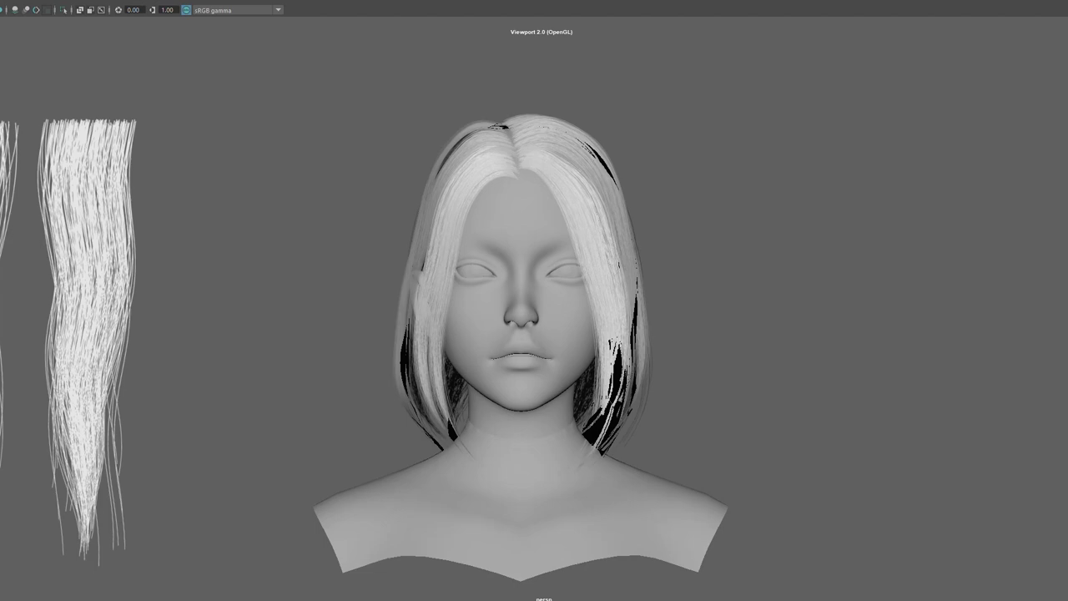
{"action": "left_click_drag", "start_coordinate": [427, 308], "coordinate": [448, 335], "text": "alt"}
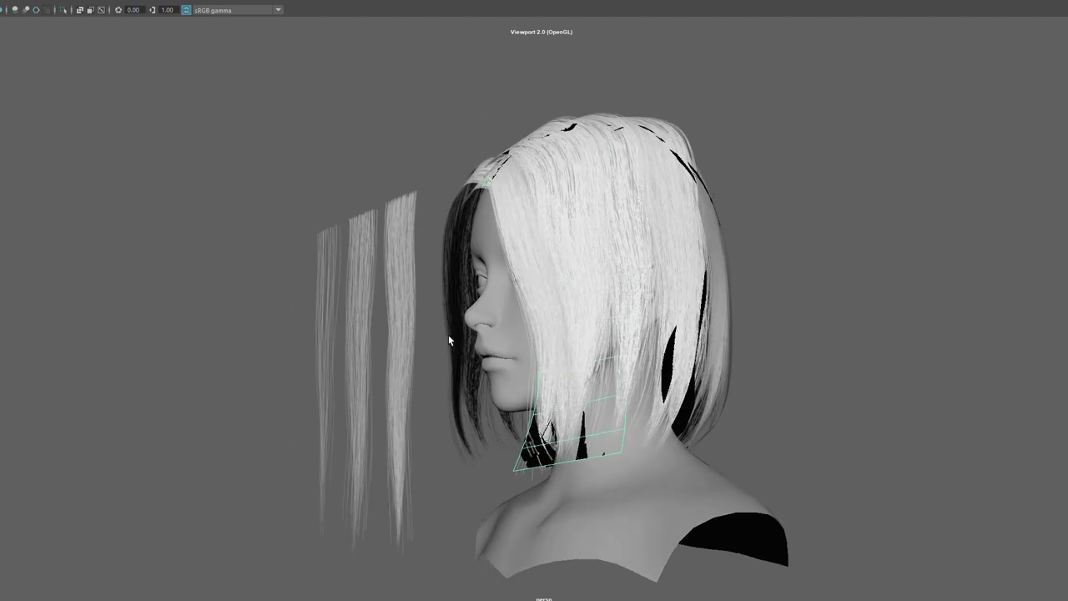
{"action": "right_click_drag", "start_coordinate": [826, 273], "coordinate": [772, 275]}
{"action": "left_click", "coordinate": [584, 436]}
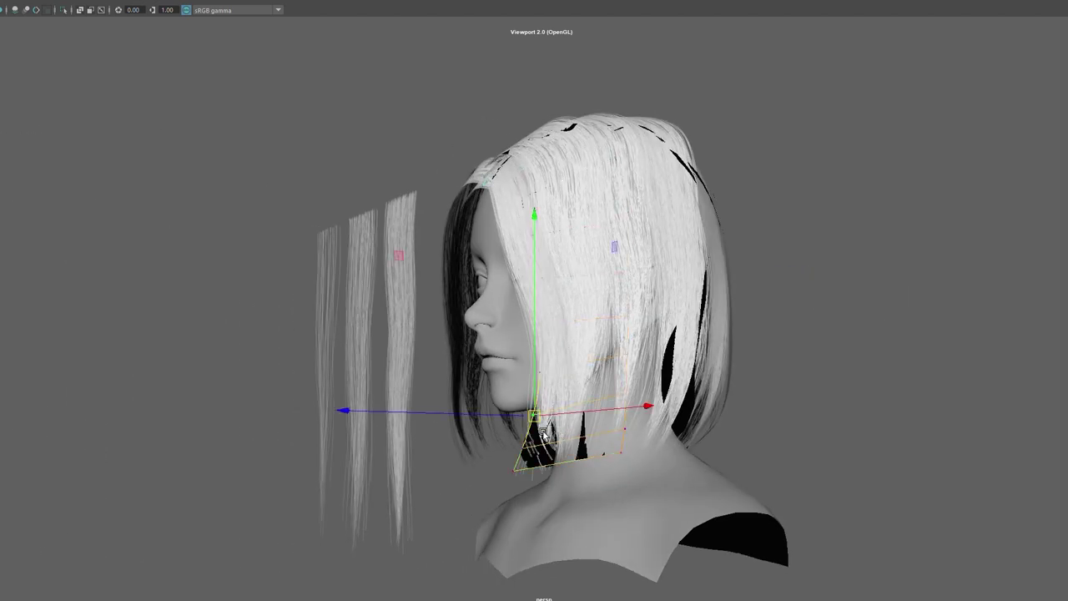
{"action": "left_click_drag", "start_coordinate": [619, 437], "coordinate": [607, 469], "text": "alt"}
{"action": "key", "text": "b"}
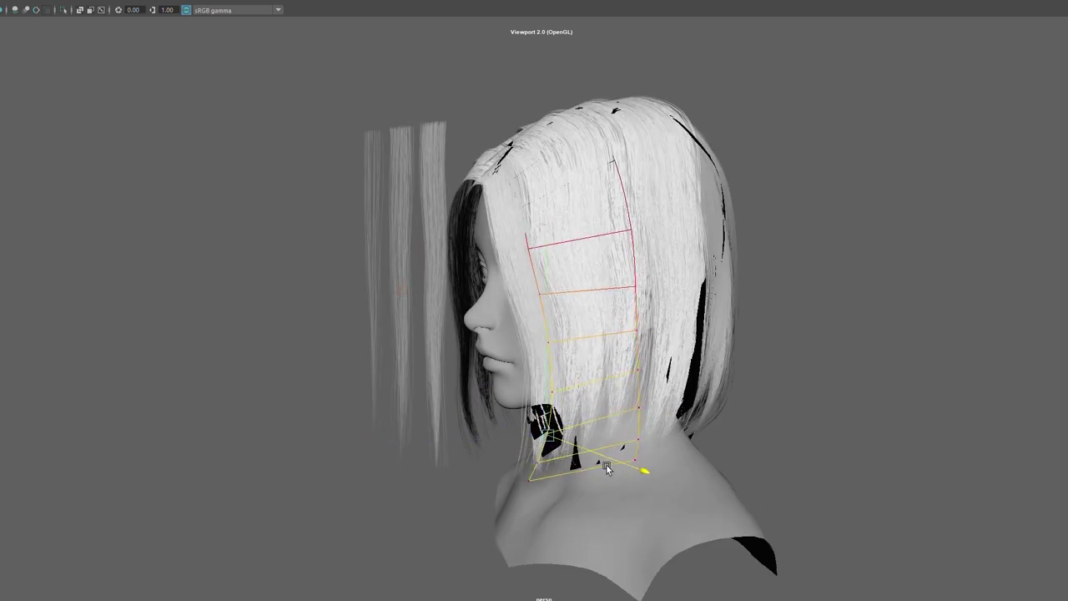
{"action": "mouse_move", "coordinate": [639, 344]}
{"action": "left_mouse_down", "text": "alt"}
{"action": "mouse_move", "coordinate": [729, 331]}
{"action": "mouse_move", "coordinate": [644, 301]}
{"action": "mouse_move", "coordinate": [652, 306]}
{"action": "mouse_move", "coordinate": [643, 288]}
{"action": "left_mouse_up", "text": "alt"}
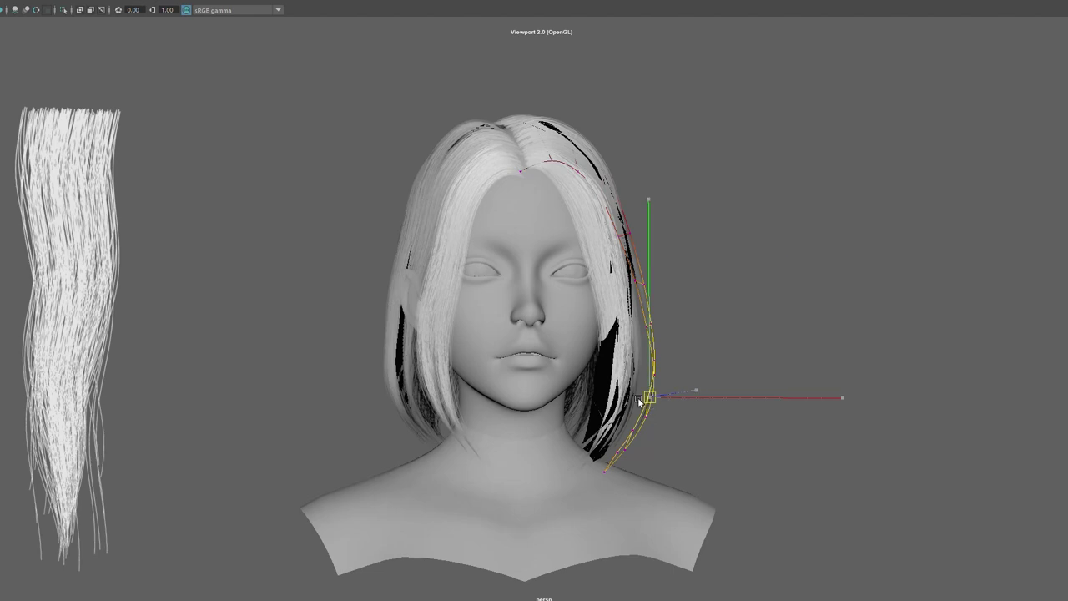
{"action": "mouse_move", "coordinate": [676, 393]}
{"action": "left_mouse_down", "text": "alt"}
{"action": "mouse_move", "coordinate": [601, 394]}
{"action": "mouse_move", "coordinate": [720, 400]}
{"action": "mouse_move", "coordinate": [670, 404]}
{"action": "mouse_move", "coordinate": [726, 334]}
{"action": "mouse_move", "coordinate": [783, 189]}
{"action": "mouse_move", "coordinate": [746, 174]}
{"action": "mouse_move", "coordinate": [601, 179]}
{"action": "mouse_move", "coordinate": [733, 187]}
{"action": "mouse_move", "coordinate": [722, 187]}
{"action": "left_mouse_up", "text": "alt"}
{"action": "right_click", "coordinate": [783, 188]}
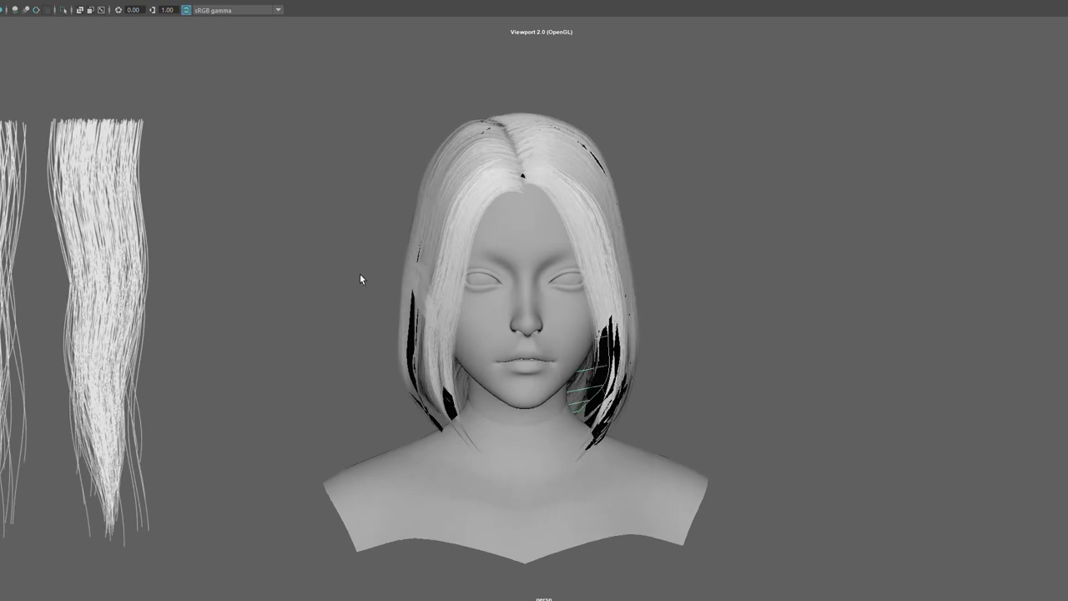
- Put the back hair card in component mode and pull its bottom point right and down
{"action": "mouse_move", "coordinate": [654, 308]}
{"action": "left_mouse_down", "text": "alt"}
{"action": "mouse_move", "coordinate": [542, 301]}
{"action": "mouse_move", "coordinate": [376, 317]}
{"action": "left_mouse_up", "text": "alt"}
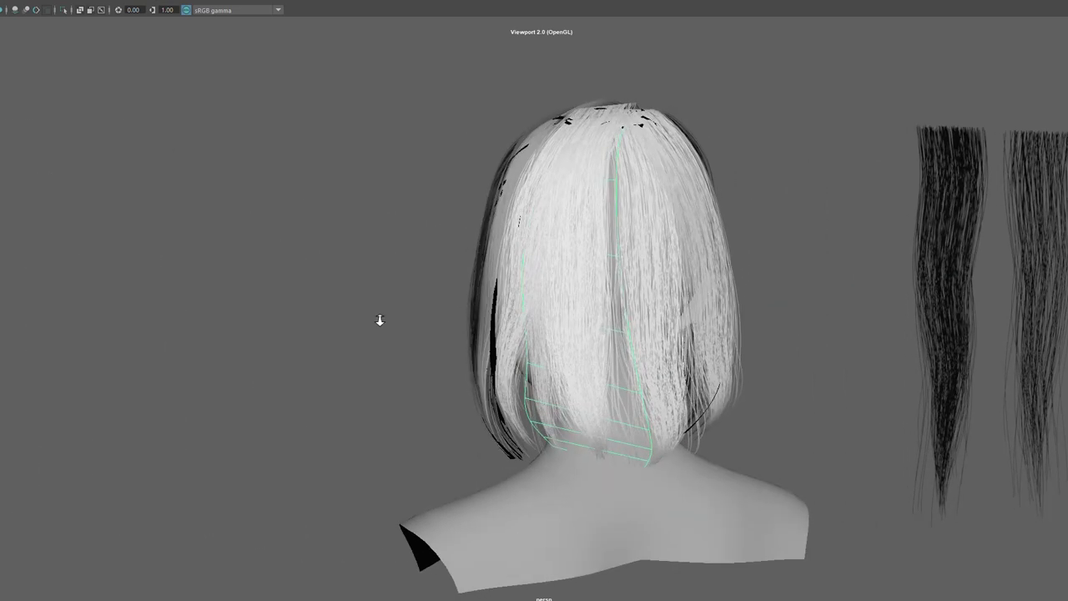
{"action": "right_click_drag", "start_coordinate": [376, 317], "coordinate": [425, 298], "text": "alt"}
{"action": "right_click", "coordinate": [296, 248]}
{"action": "left_click", "coordinate": [239, 248]}
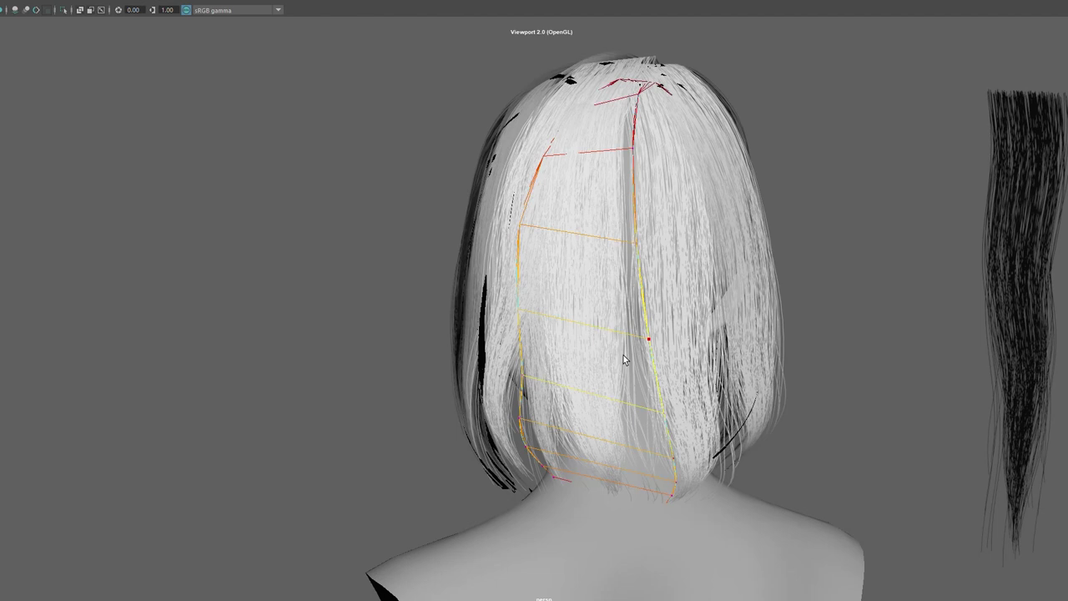
{"action": "left_click", "coordinate": [519, 372]}
{"action": "left_click_drag", "start_coordinate": [519, 372], "coordinate": [453, 381]}
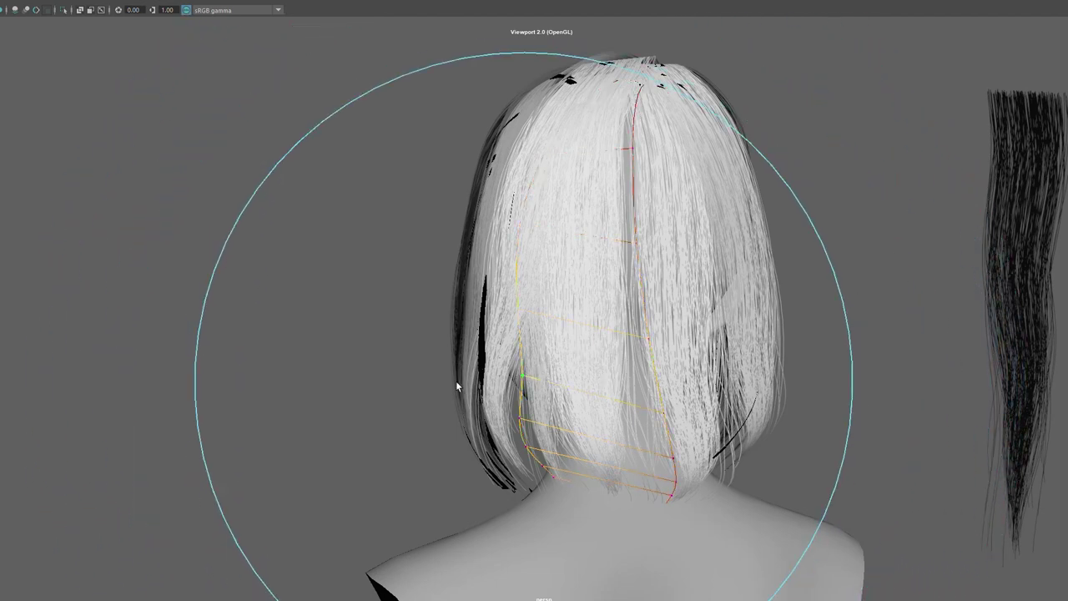
{"action": "mouse_move", "coordinate": [647, 427]}
{"action": "left_mouse_down", "text": "alt"}
{"action": "mouse_move", "coordinate": [527, 410]}
{"action": "mouse_move", "coordinate": [599, 430]}
{"action": "left_mouse_up", "text": "alt"}
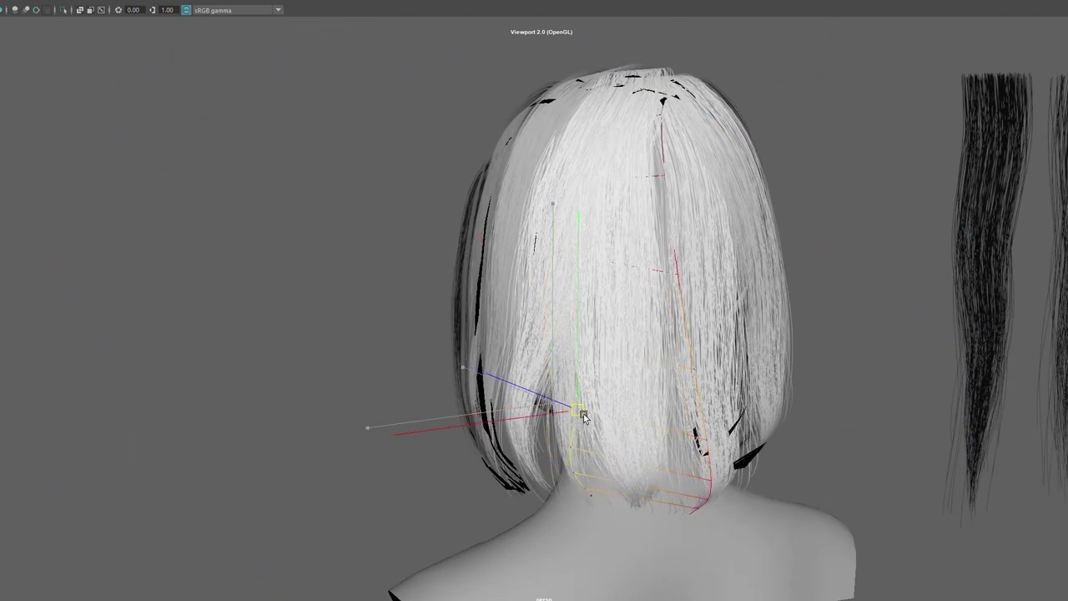
{"action": "left_click_drag", "start_coordinate": [589, 490], "coordinate": [608, 496]}
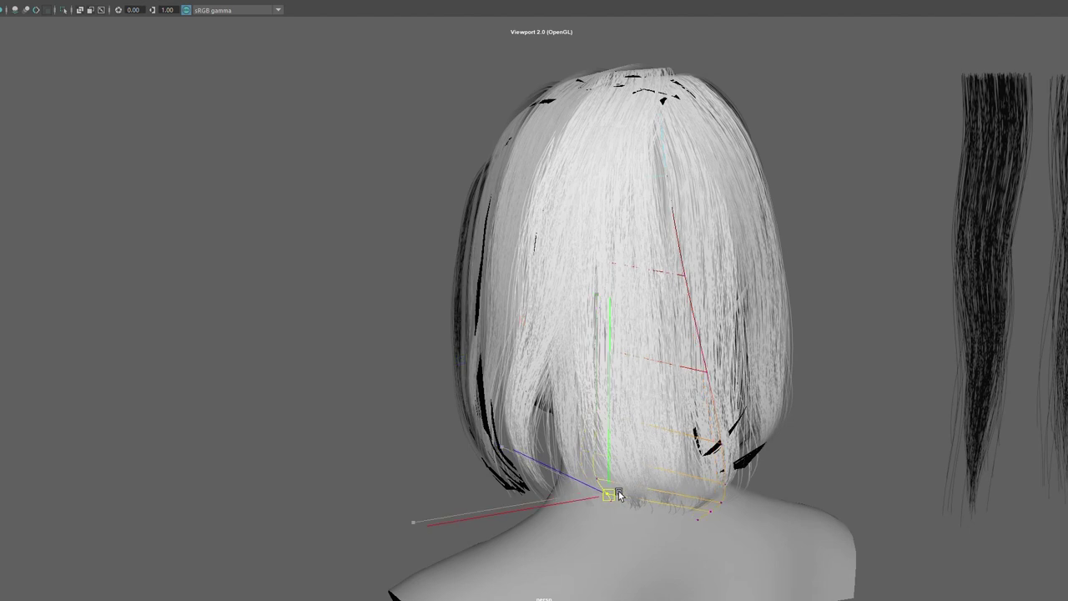
{"action": "left_click", "coordinate": [632, 316]}
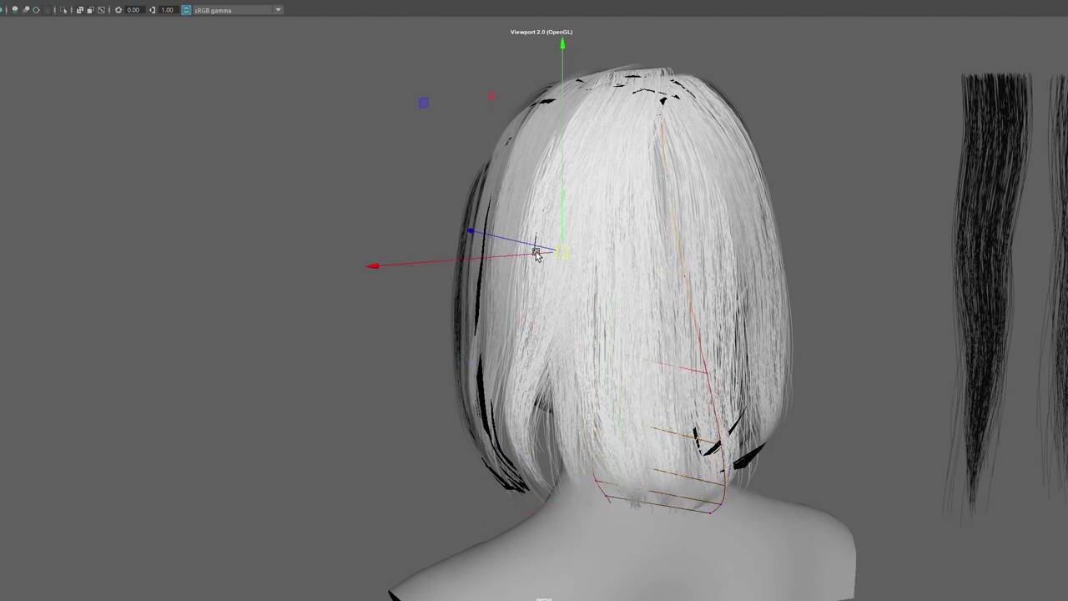
- Adjust a lower card point right then back, and move a point on another card right
{"action": "left_click_drag", "start_coordinate": [511, 243], "coordinate": [566, 348], "text": "alt"}
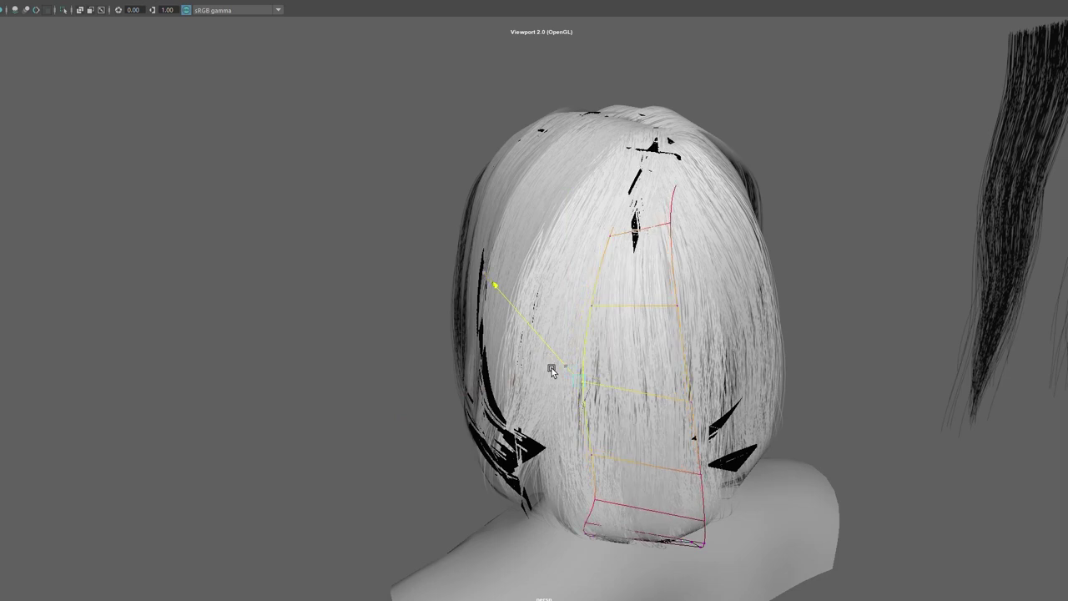
{"action": "left_click", "coordinate": [590, 420]}
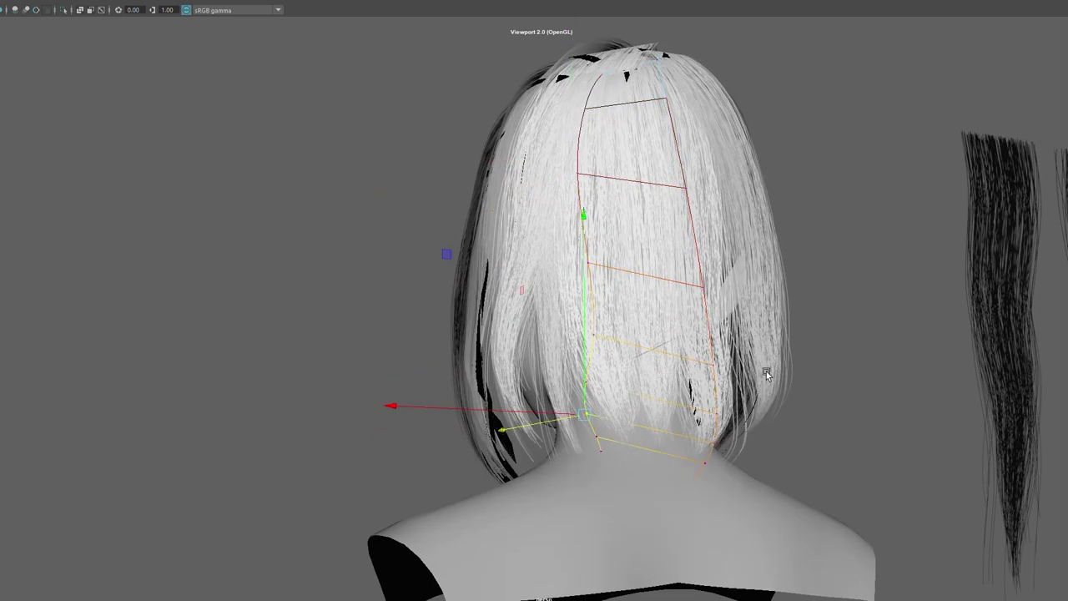
{"action": "left_click_drag", "start_coordinate": [590, 420], "coordinate": [613, 422]}
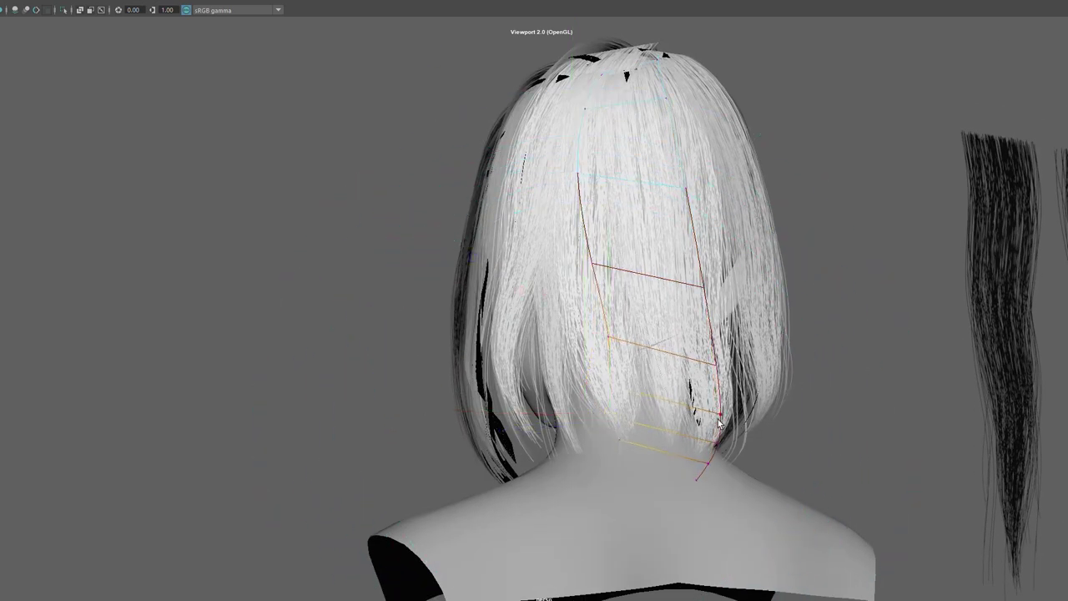
{"action": "left_click_drag", "start_coordinate": [723, 419], "coordinate": [701, 418]}
{"action": "mouse_move", "coordinate": [805, 371]}
{"action": "left_mouse_down", "text": "alt"}
{"action": "mouse_move", "coordinate": [727, 391]}
{"action": "mouse_move", "coordinate": [766, 387]}
{"action": "mouse_move", "coordinate": [398, 299]}
{"action": "left_mouse_up", "text": "alt"}
{"action": "left_click", "coordinate": [391, 248]}
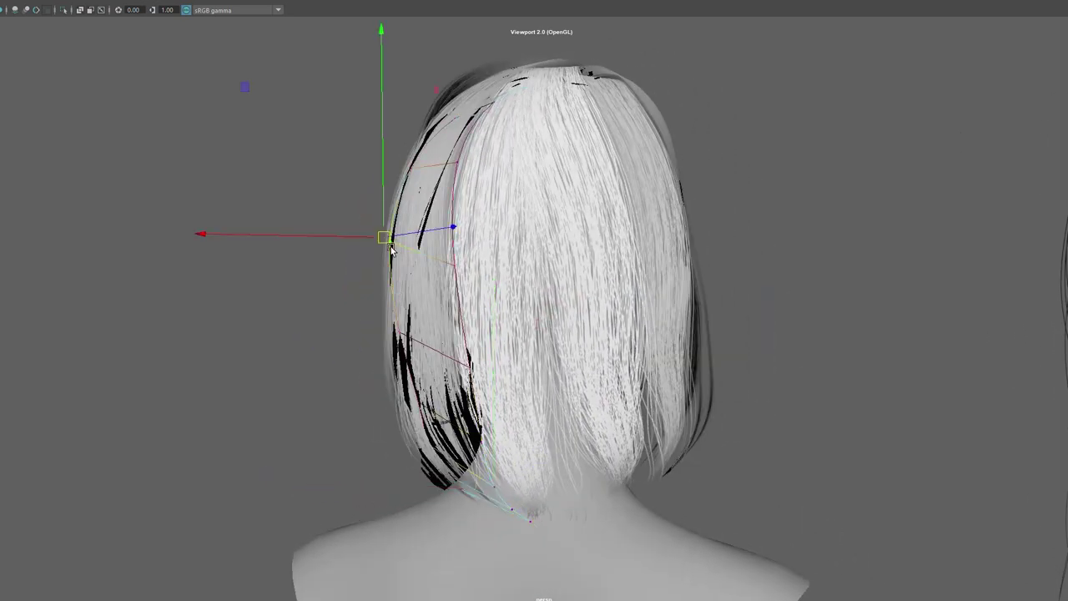
{"action": "left_click_drag", "start_coordinate": [388, 244], "coordinate": [612, 301]}
- Shift the selected hair point right and down toward the nape, then deselect it
{"action": "left_click_drag", "start_coordinate": [728, 312], "coordinate": [591, 305], "text": "alt"}
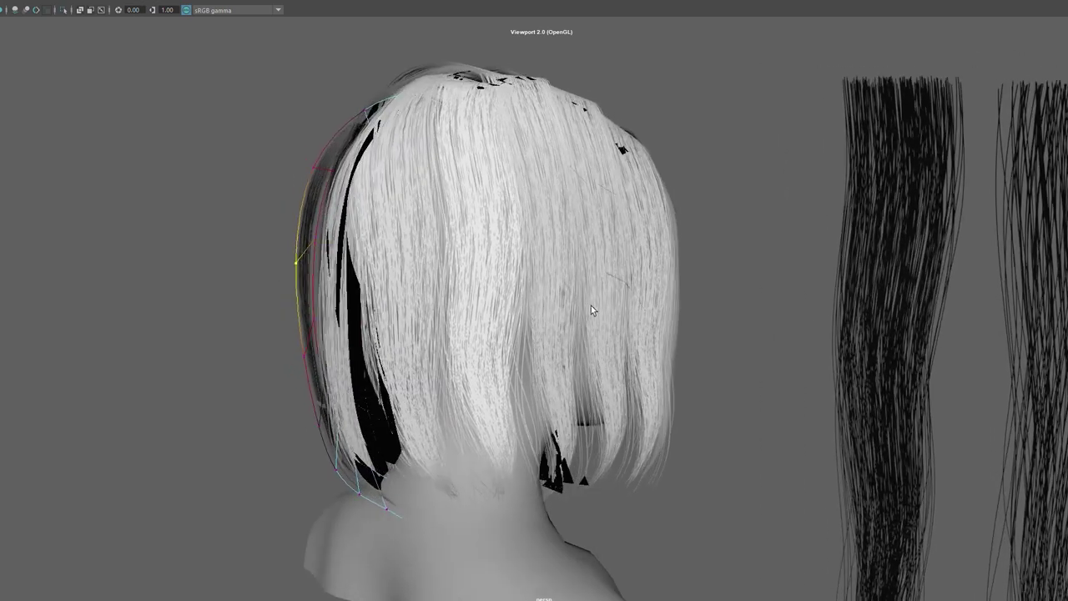
{"action": "key", "text": "e"}
{"action": "left_click_drag", "start_coordinate": [501, 298], "coordinate": [351, 252], "text": "alt"}
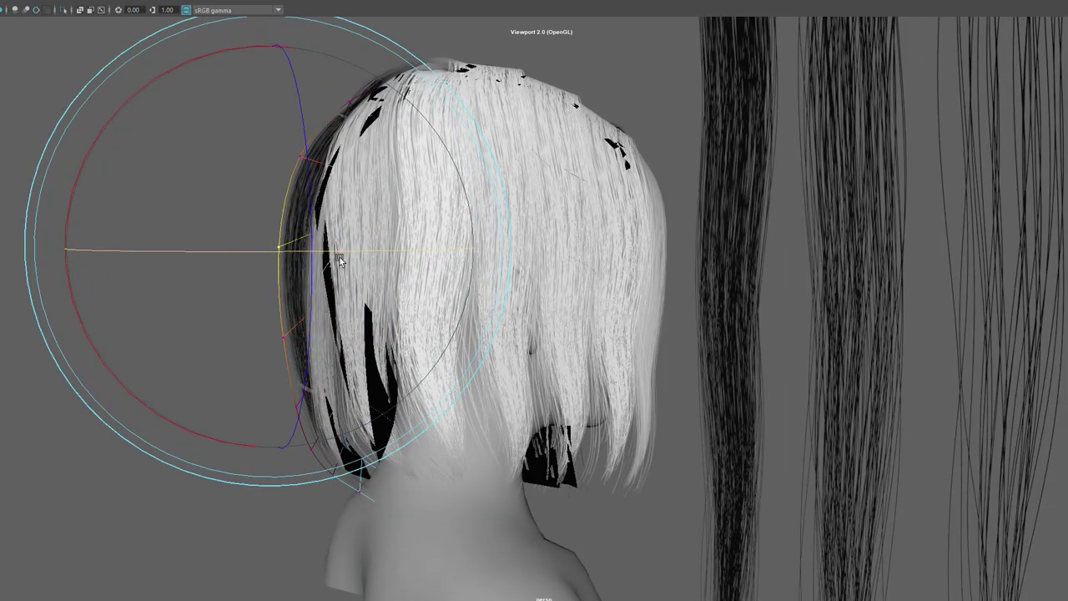
{"action": "key", "text": "w"}
{"action": "mouse_move", "coordinate": [274, 248]}
{"action": "left_mouse_down"}
{"action": "mouse_move", "coordinate": [306, 261]}
{"action": "mouse_move", "coordinate": [396, 258]}
{"action": "left_mouse_up"}
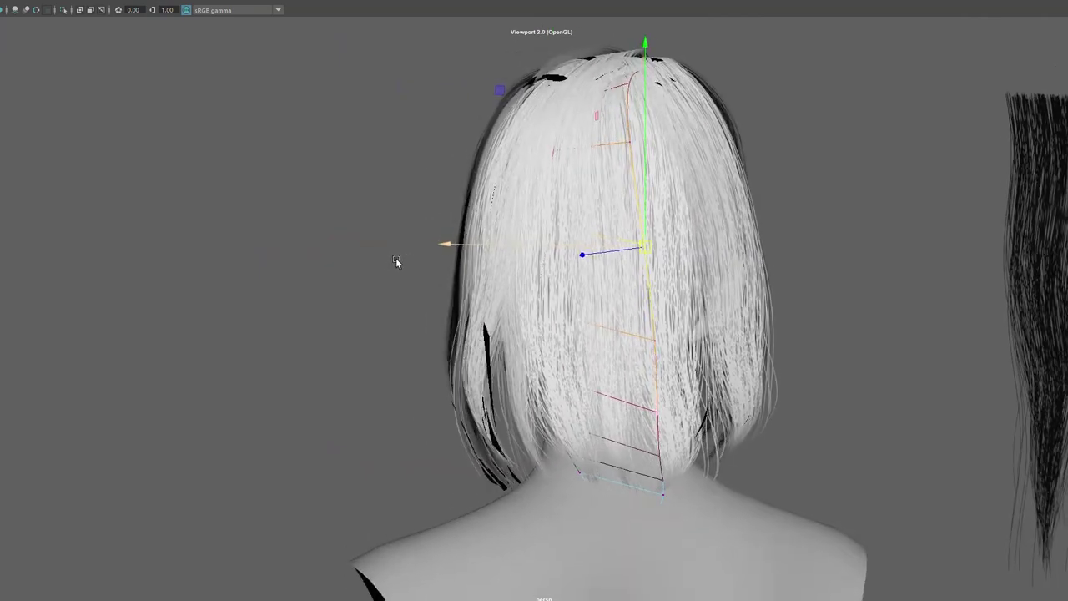
{"action": "left_click", "coordinate": [304, 185]}
{"action": "key", "text": "e"}
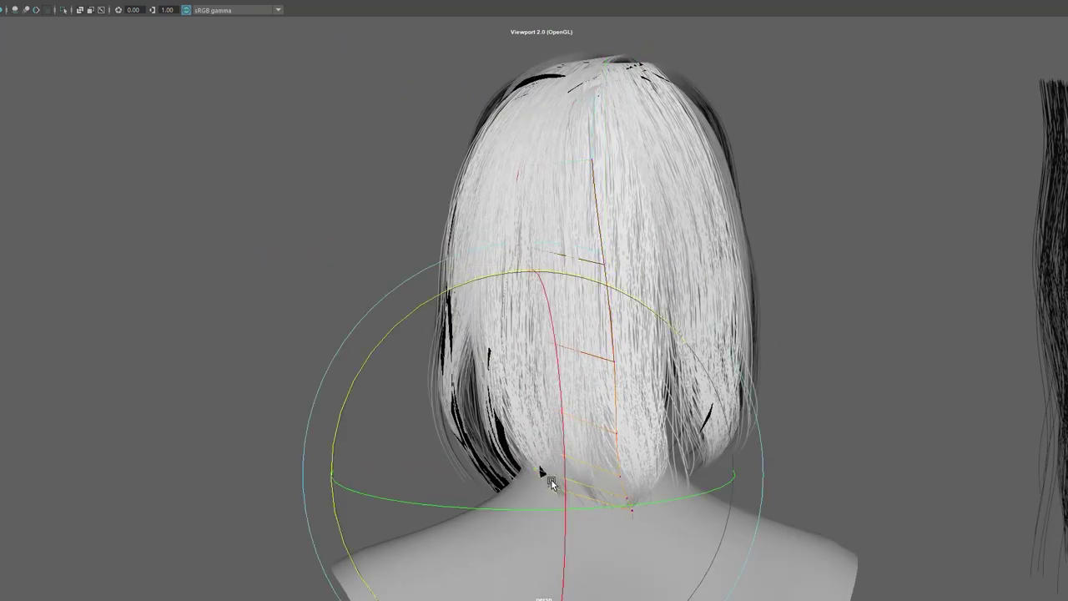
{"action": "key", "text": "w"}
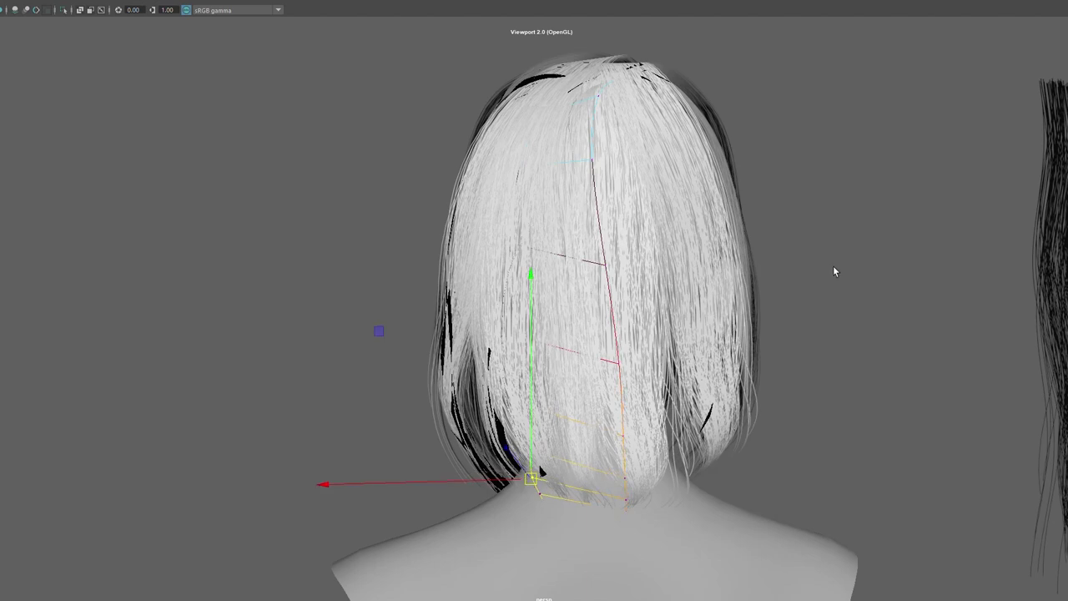
- Return to object mode and select hair cage points near the nape
{"action": "mouse_move", "coordinate": [853, 254]}
{"action": "right_mouse_down"}
{"action": "mouse_move", "coordinate": [900, 224]}
{"action": "mouse_move", "coordinate": [499, 195]}
{"action": "mouse_move", "coordinate": [622, 392]}
{"action": "mouse_move", "coordinate": [863, 312]}
{"action": "right_mouse_up"}
{"action": "left_click", "coordinate": [622, 392]}
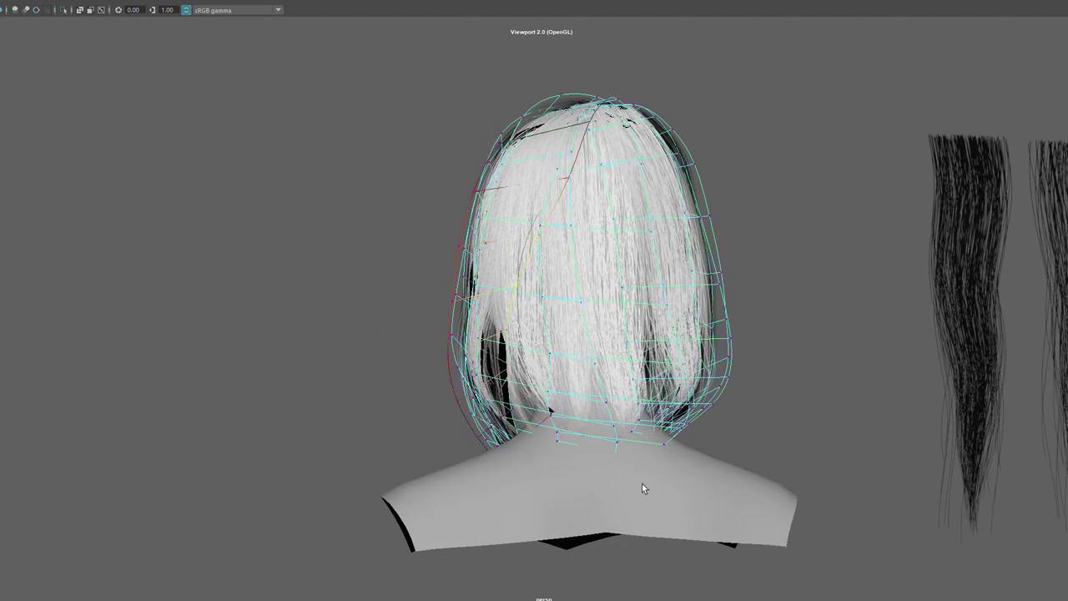
{"action": "left_click", "coordinate": [667, 447]}
{"action": "left_click", "coordinate": [662, 438]}
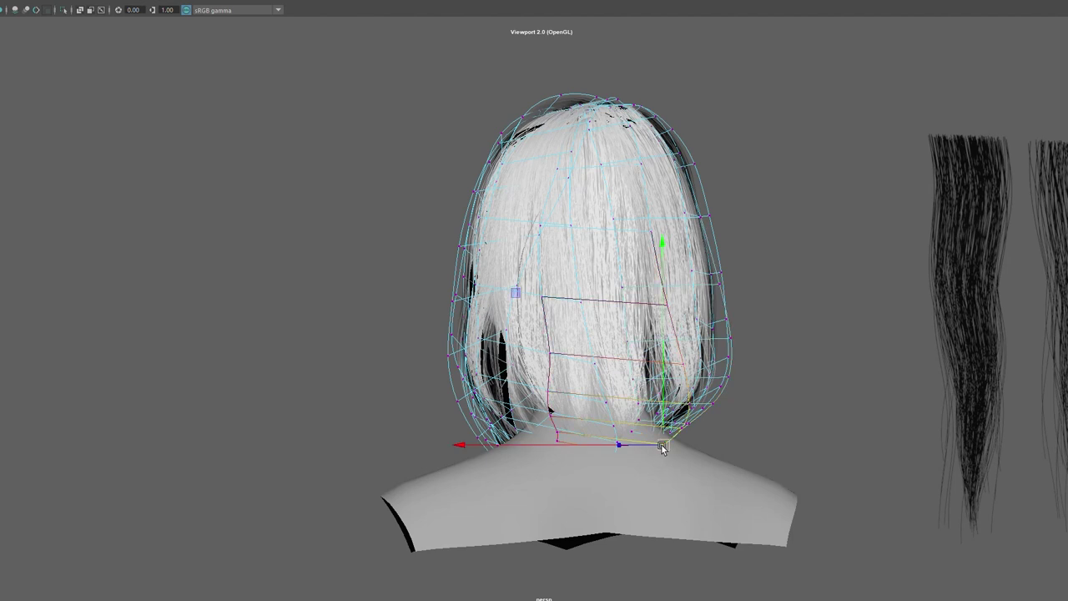
{"action": "mouse_move", "coordinate": [783, 298]}
{"action": "right_mouse_down"}
{"action": "mouse_move", "coordinate": [837, 278]}
{"action": "mouse_move", "coordinate": [558, 202]}
{"action": "right_mouse_up"}
{"action": "mouse_move", "coordinate": [558, 201]}
{"action": "left_mouse_down", "text": "alt"}
{"action": "mouse_move", "coordinate": [537, 198]}
{"action": "mouse_move", "coordinate": [573, 238]}
{"action": "left_mouse_up", "text": "alt"}
{"action": "scroll", "coordinate": [643, 386], "scroll_direction": "up", "scroll_amount": 5}
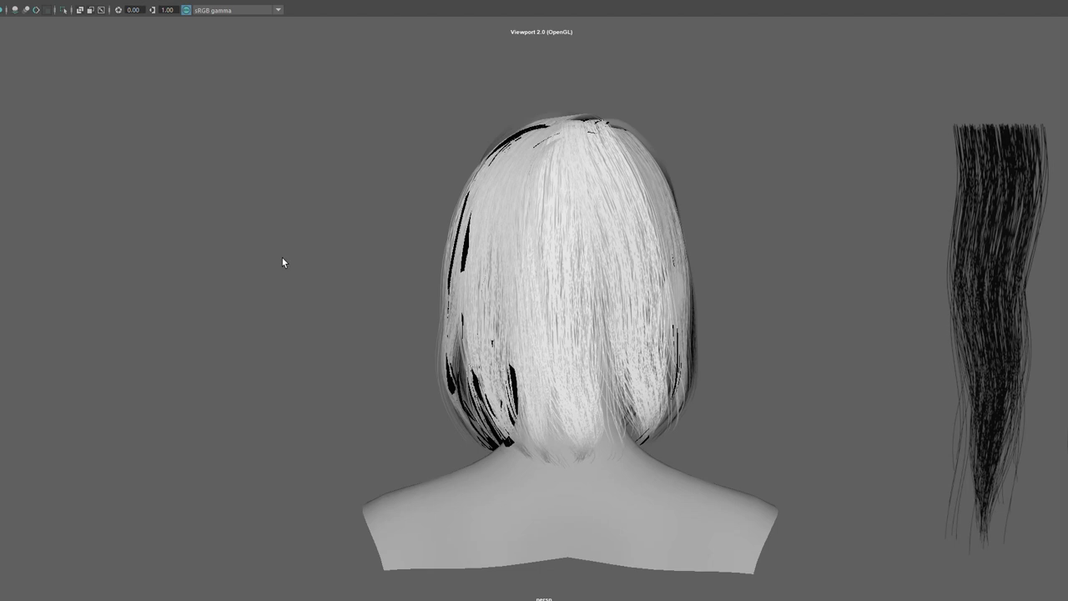
- Edit the hair lattice's points, moving the selected ones right and up
{"action": "left_click", "coordinate": [527, 273]}
{"action": "scroll", "coordinate": [809, 248], "scroll_direction": "up", "scroll_amount": 2}
{"action": "scroll", "coordinate": [846, 273], "scroll_direction": "up", "scroll_amount": 2}
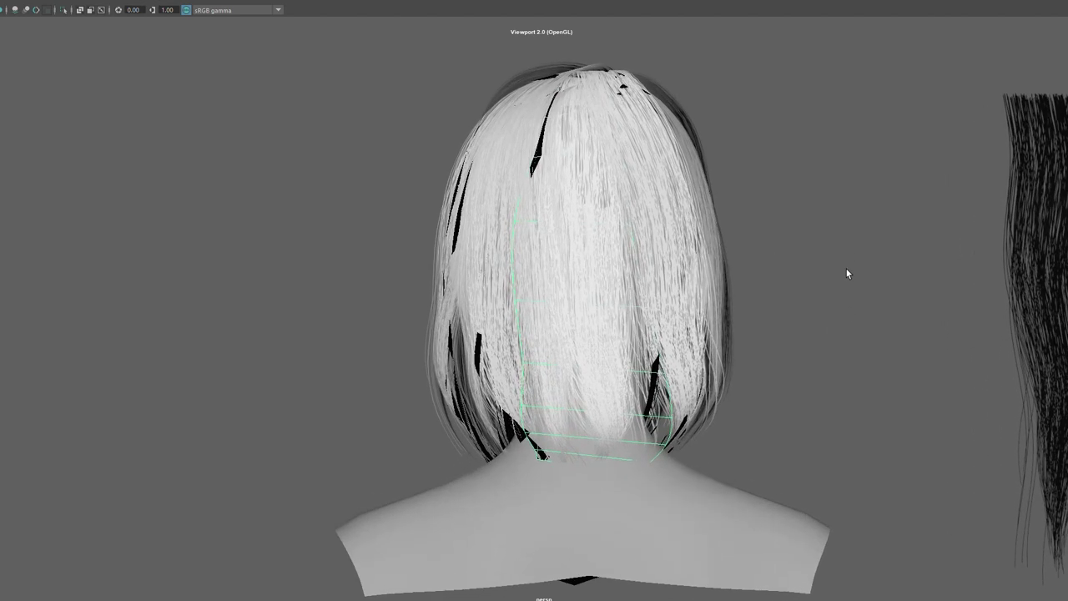
{"action": "right_click_drag", "start_coordinate": [846, 273], "coordinate": [814, 244]}
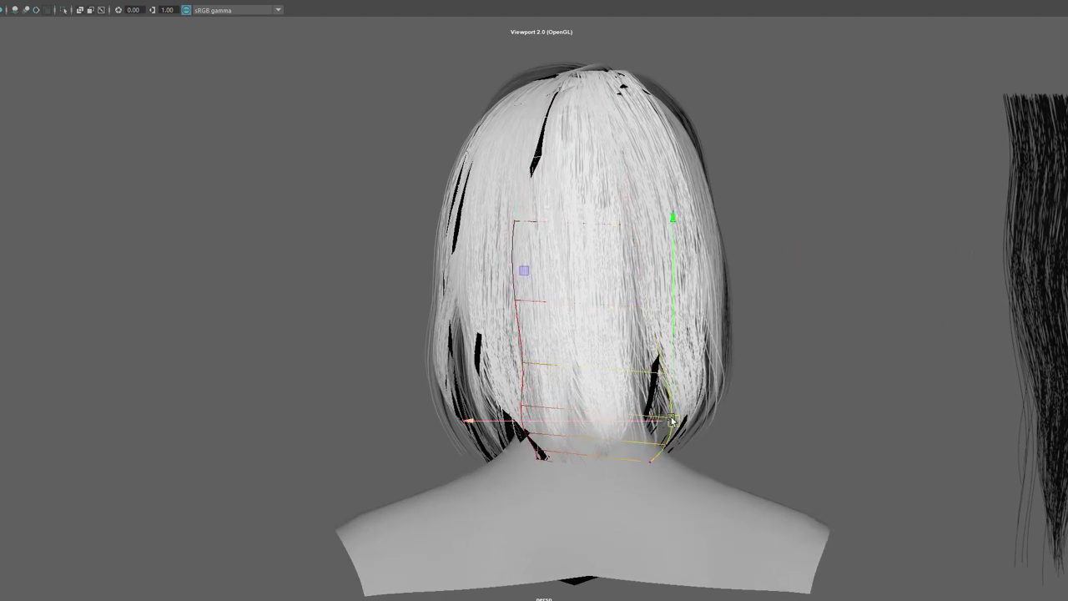
{"action": "mouse_move", "coordinate": [672, 420]}
{"action": "left_mouse_down", "text": "alt"}
{"action": "mouse_move", "coordinate": [529, 429]}
{"action": "mouse_move", "coordinate": [577, 418]}
{"action": "left_mouse_up", "text": "alt"}
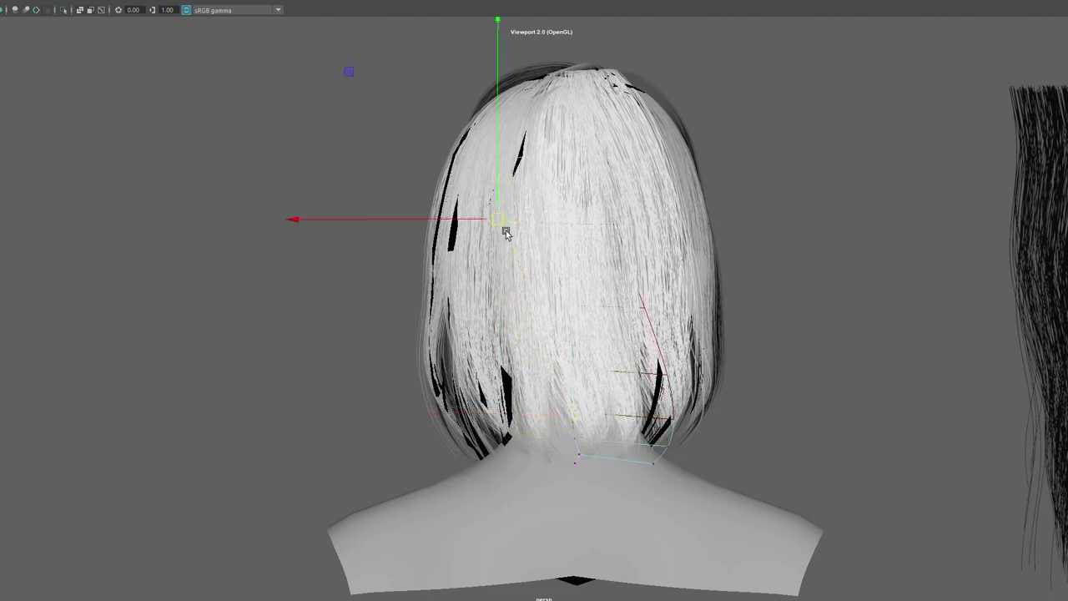
{"action": "left_click_drag", "start_coordinate": [506, 233], "coordinate": [526, 226]}
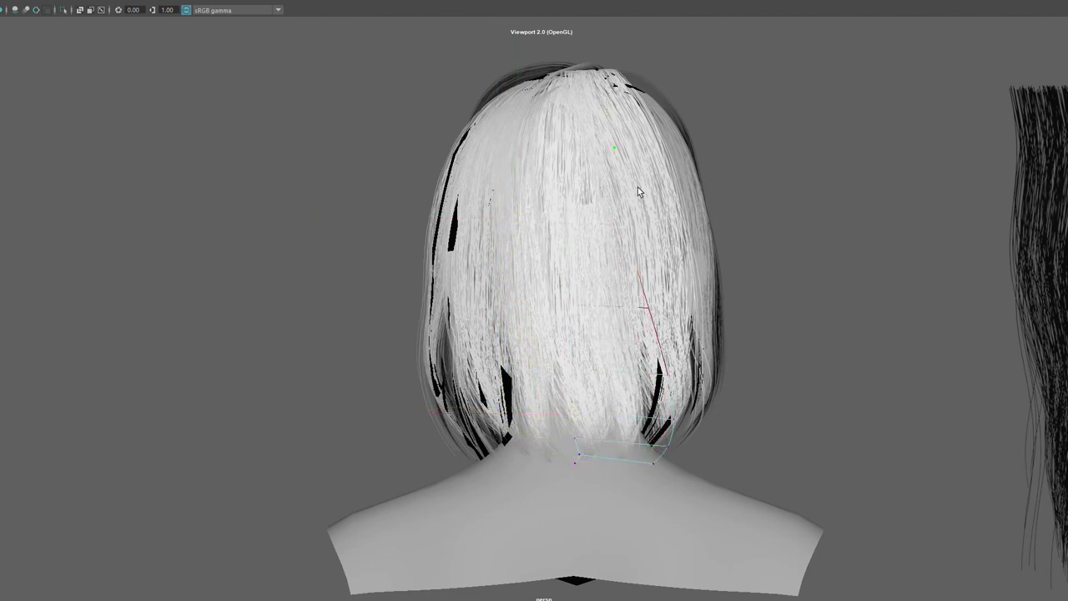
- Select a lattice point near the crown, then deselect the guides and review the bob from behind
{"action": "left_click_drag", "start_coordinate": [637, 188], "coordinate": [641, 213], "text": "alt"}
{"action": "left_click", "coordinate": [616, 192]}
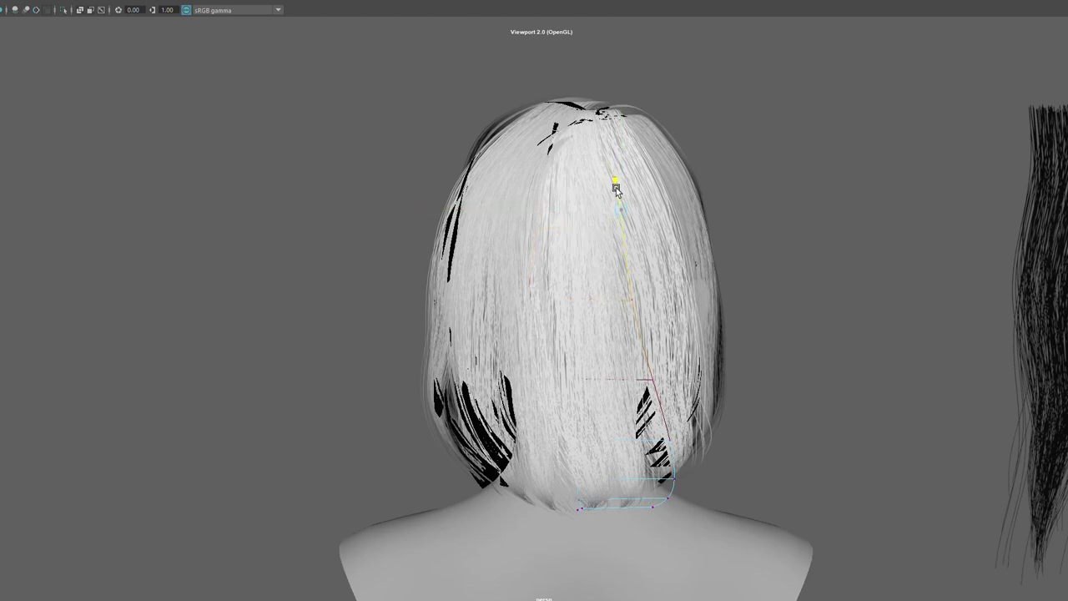
{"action": "left_click_drag", "start_coordinate": [751, 262], "coordinate": [609, 319], "text": "alt"}
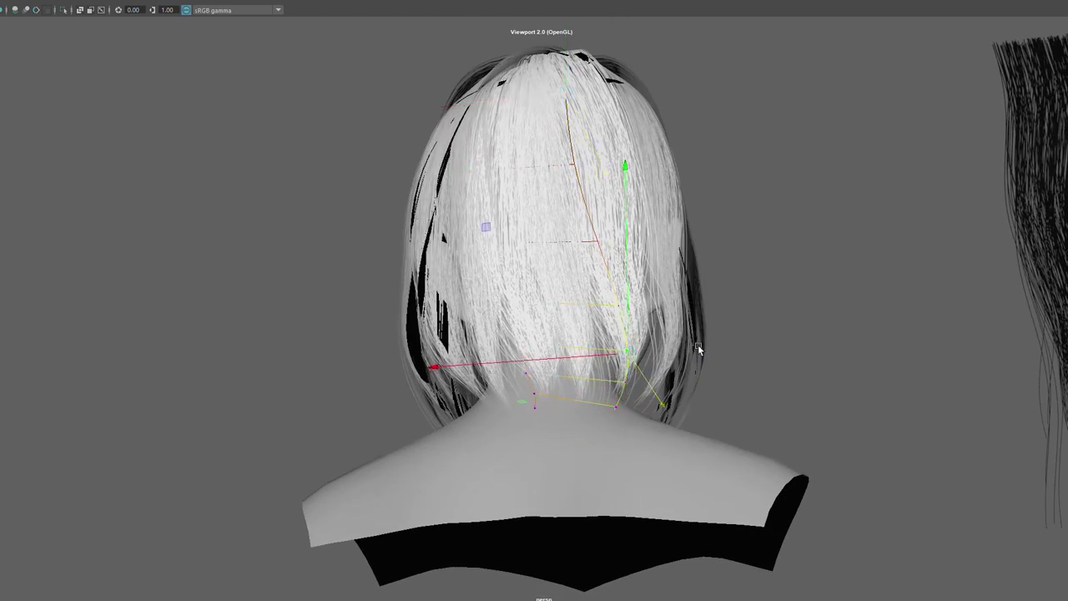
{"action": "key", "text": "e"}
{"action": "left_click_drag", "start_coordinate": [698, 349], "coordinate": [556, 420], "text": "alt"}
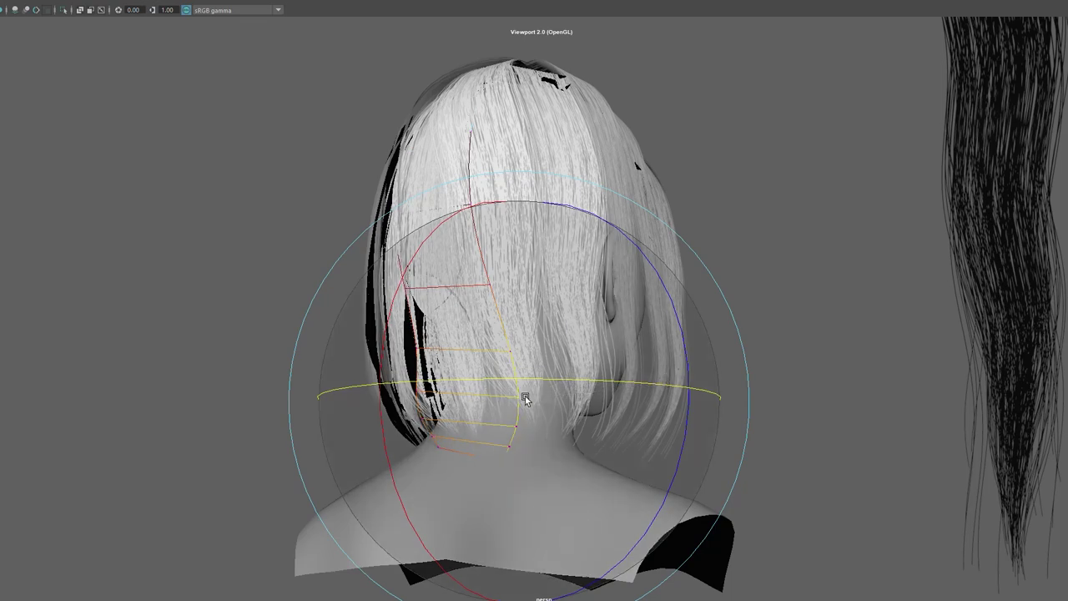
{"action": "key", "text": "w"}
{"action": "mouse_move", "coordinate": [560, 382]}
{"action": "left_mouse_down", "text": "alt"}
{"action": "mouse_move", "coordinate": [504, 451]}
{"action": "mouse_move", "coordinate": [513, 448]}
{"action": "mouse_move", "coordinate": [312, 433]}
{"action": "mouse_move", "coordinate": [458, 432]}
{"action": "mouse_move", "coordinate": [382, 425]}
{"action": "mouse_move", "coordinate": [473, 401]}
{"action": "left_mouse_up", "text": "alt"}
{"action": "left_click", "coordinate": [850, 221]}
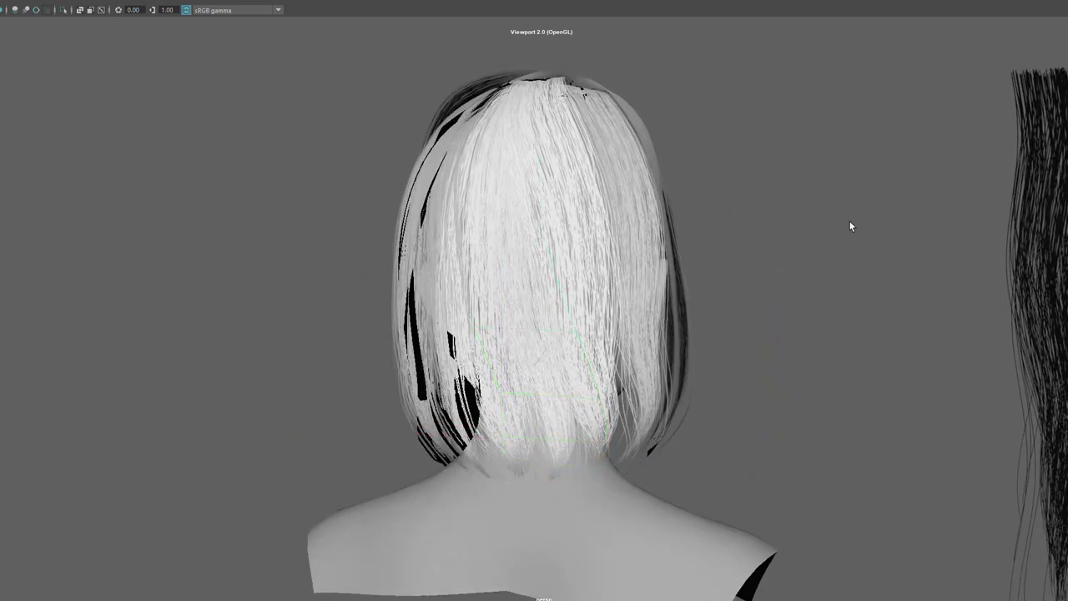
{"action": "right_click_drag", "start_coordinate": [768, 228], "coordinate": [751, 232]}
{"action": "mouse_move", "coordinate": [751, 231]}
{"action": "left_mouse_down", "text": "alt"}
{"action": "mouse_move", "coordinate": [776, 222]}
{"action": "mouse_move", "coordinate": [776, 245]}
{"action": "mouse_move", "coordinate": [808, 255]}
{"action": "left_mouse_up", "text": "alt"}
- Orbit to a three-quarter side view and select the hair card guide beside the neck
{"action": "scroll", "coordinate": [808, 255], "scroll_direction": "down", "scroll_amount": 5}
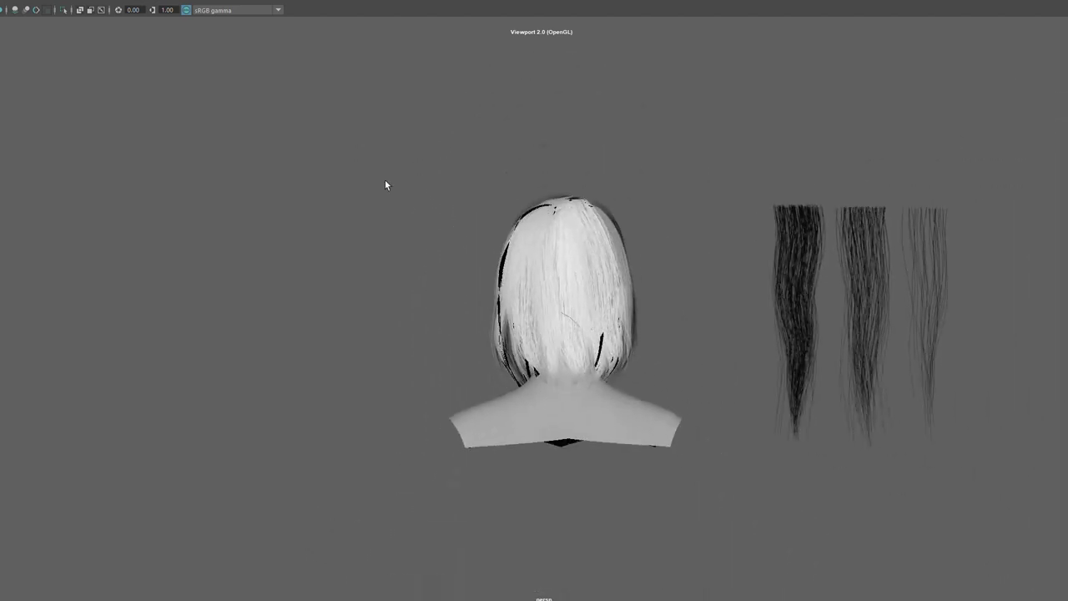
{"action": "left_click_drag", "start_coordinate": [385, 180], "coordinate": [110, 178], "text": "alt"}
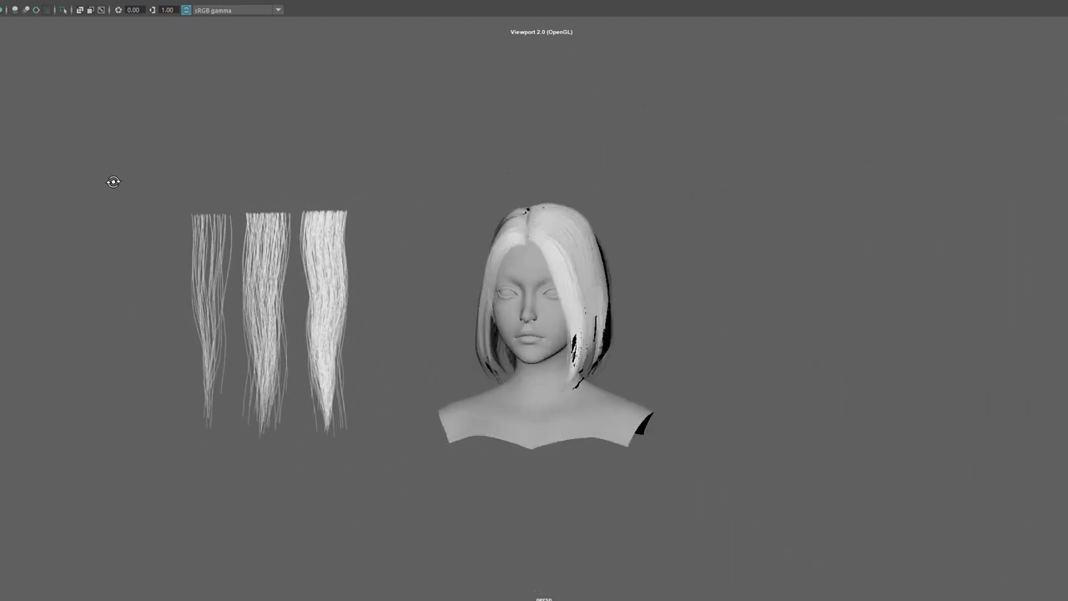
{"action": "scroll", "coordinate": [377, 279], "scroll_direction": "up", "scroll_amount": 2}
{"action": "scroll", "coordinate": [377, 279], "scroll_direction": "up", "scroll_amount": 2}
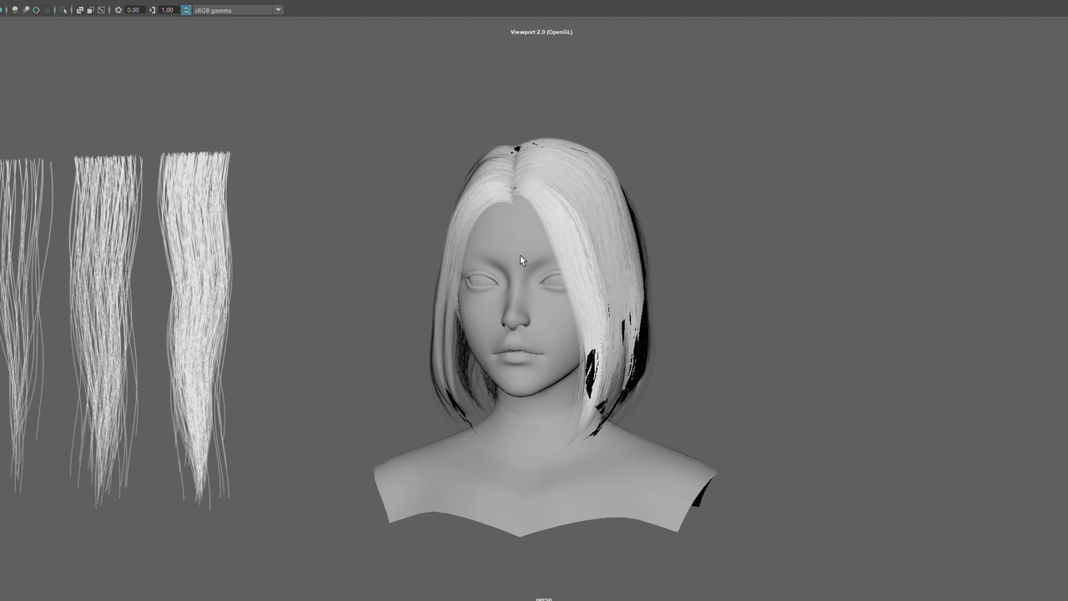
{"action": "left_click_drag", "start_coordinate": [471, 252], "coordinate": [692, 328], "text": "alt"}
{"action": "scroll", "coordinate": [692, 328], "scroll_direction": "up", "scroll_amount": 3}
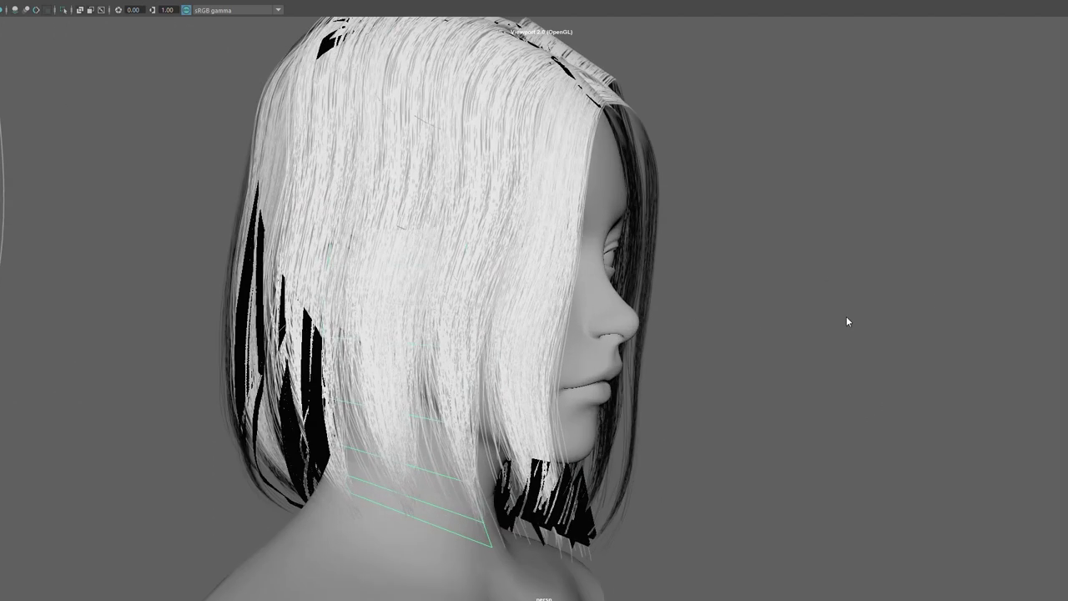
{"action": "left_click", "coordinate": [380, 468]}
{"action": "key", "text": "e"}
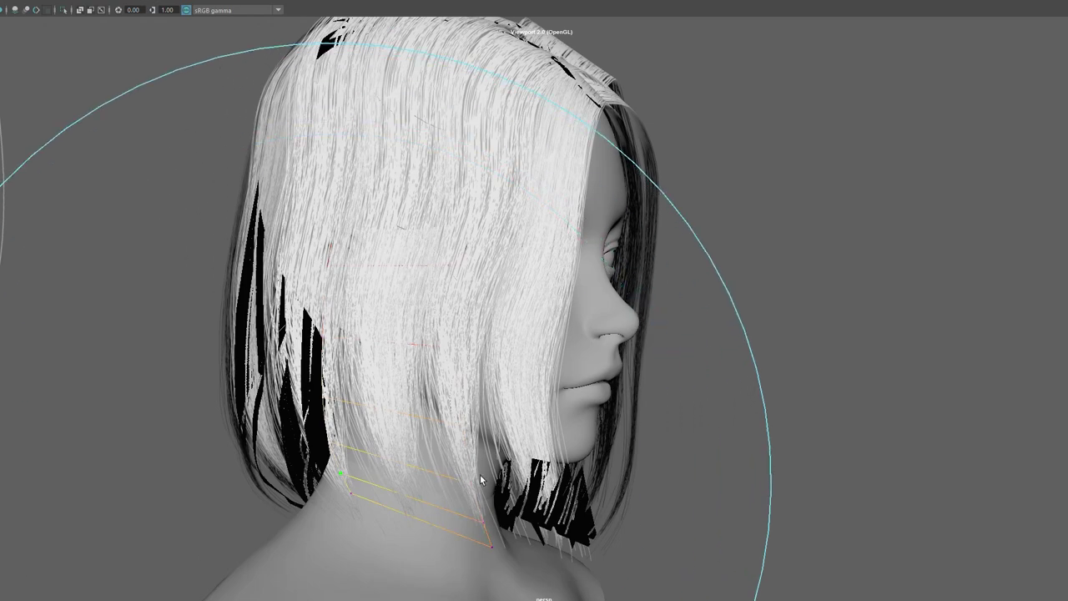
{"action": "key", "text": "w"}
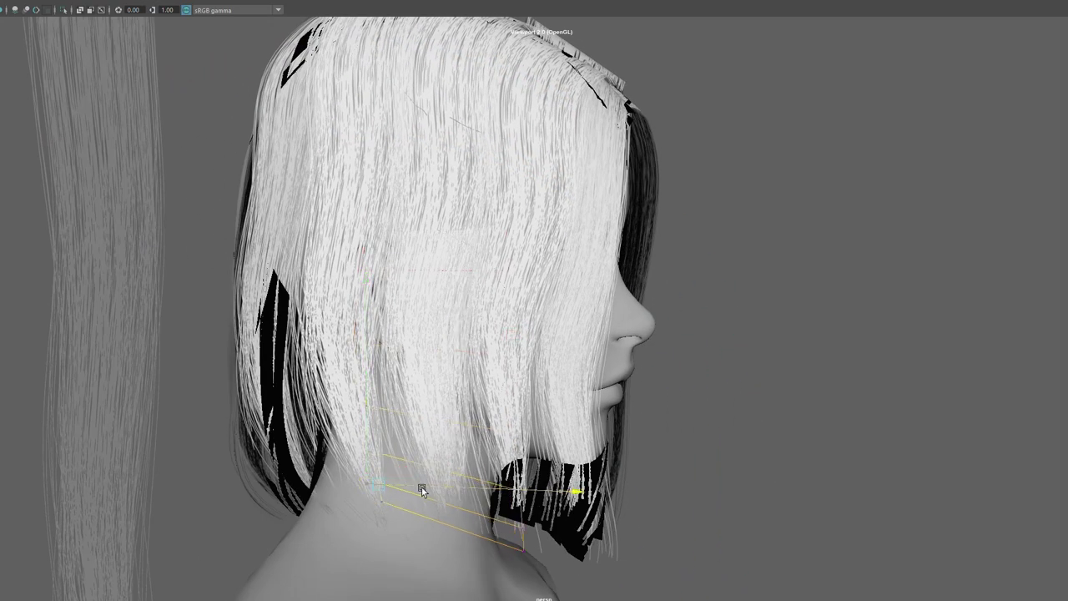
- Rotate the card's lower guide box so the strands angle along the jawline
{"action": "mouse_move", "coordinate": [371, 486]}
{"action": "left_mouse_down", "text": "alt"}
{"action": "mouse_move", "coordinate": [435, 490]}
{"action": "mouse_move", "coordinate": [410, 509]}
{"action": "left_mouse_up", "text": "alt"}
{"action": "key", "text": "e"}
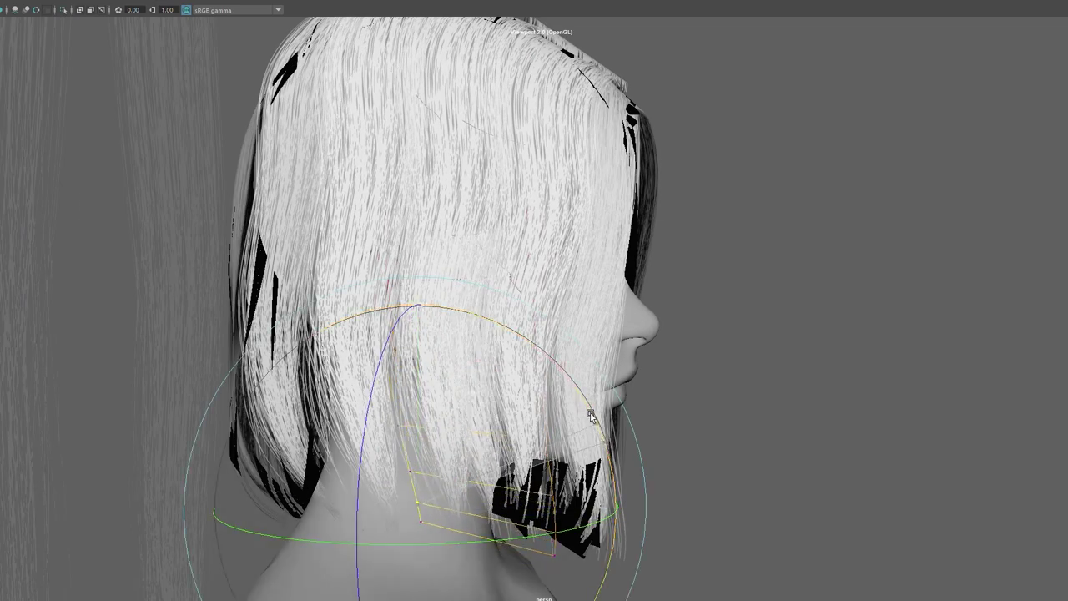
{"action": "mouse_move", "coordinate": [555, 463]}
{"action": "left_mouse_down"}
{"action": "mouse_move", "coordinate": [437, 496]}
{"action": "mouse_move", "coordinate": [450, 522]}
{"action": "left_mouse_up"}
{"action": "key", "text": "w"}
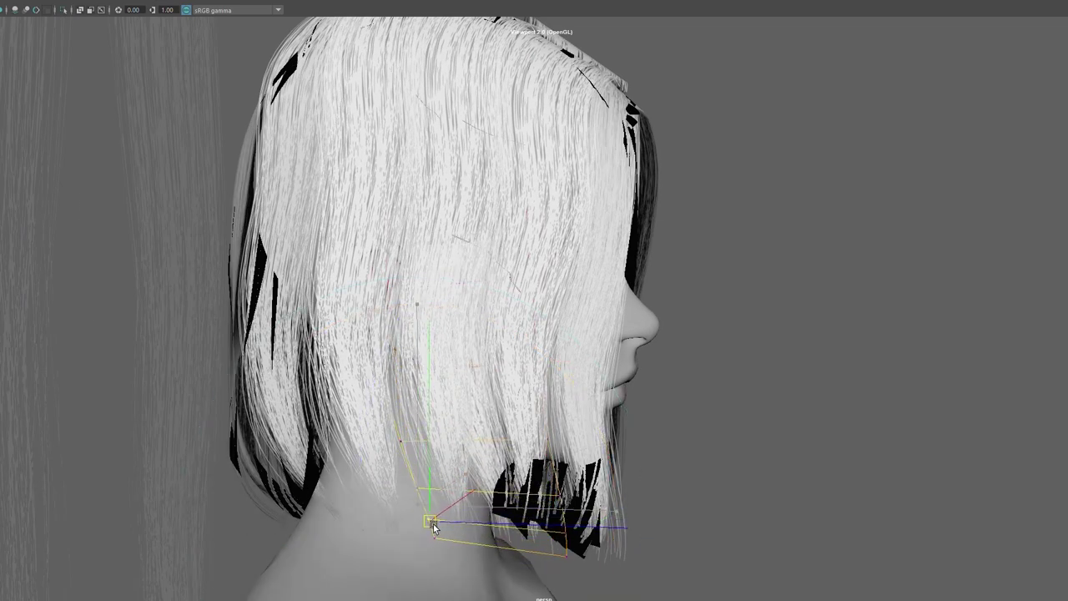
{"action": "left_click_drag", "start_coordinate": [462, 179], "coordinate": [553, 214], "text": "alt"}
{"action": "left_click", "coordinate": [501, 230]}
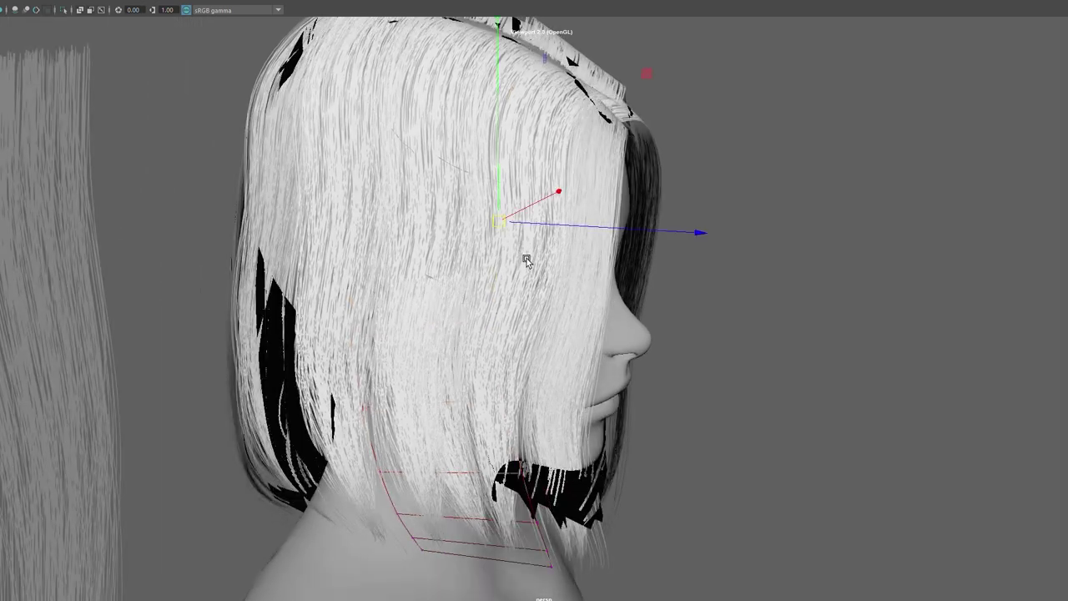
{"action": "left_click_drag", "start_coordinate": [525, 258], "coordinate": [520, 226], "text": "alt"}
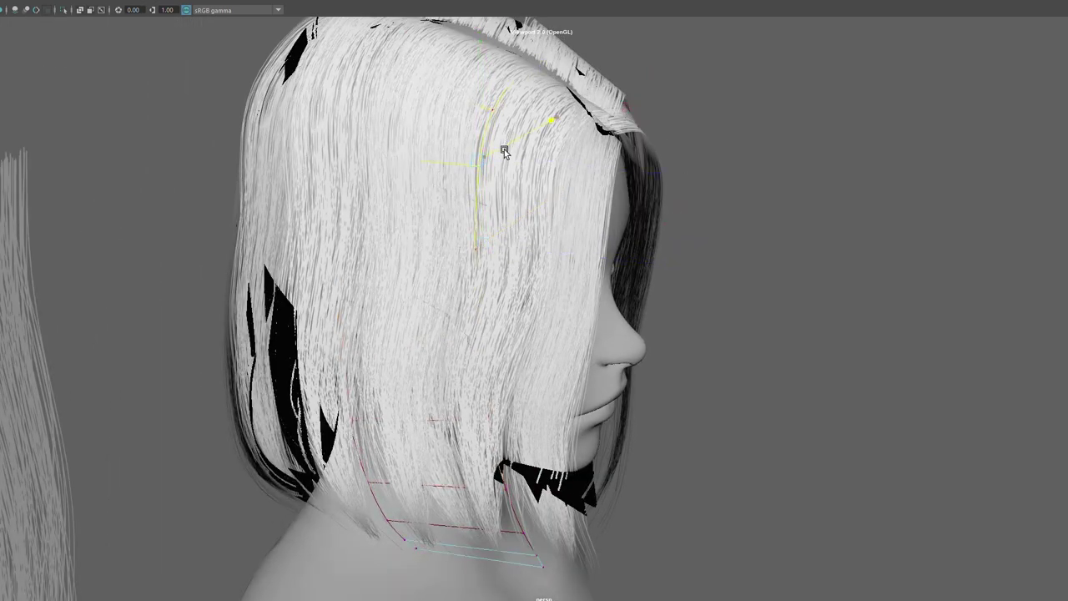
{"action": "left_click_drag", "start_coordinate": [505, 148], "coordinate": [771, 208], "text": "alt"}
- Rotate the rear hair card's bottom guide point so its lower end tucks in at the nape
{"action": "right_click_drag", "start_coordinate": [771, 208], "coordinate": [709, 278]}
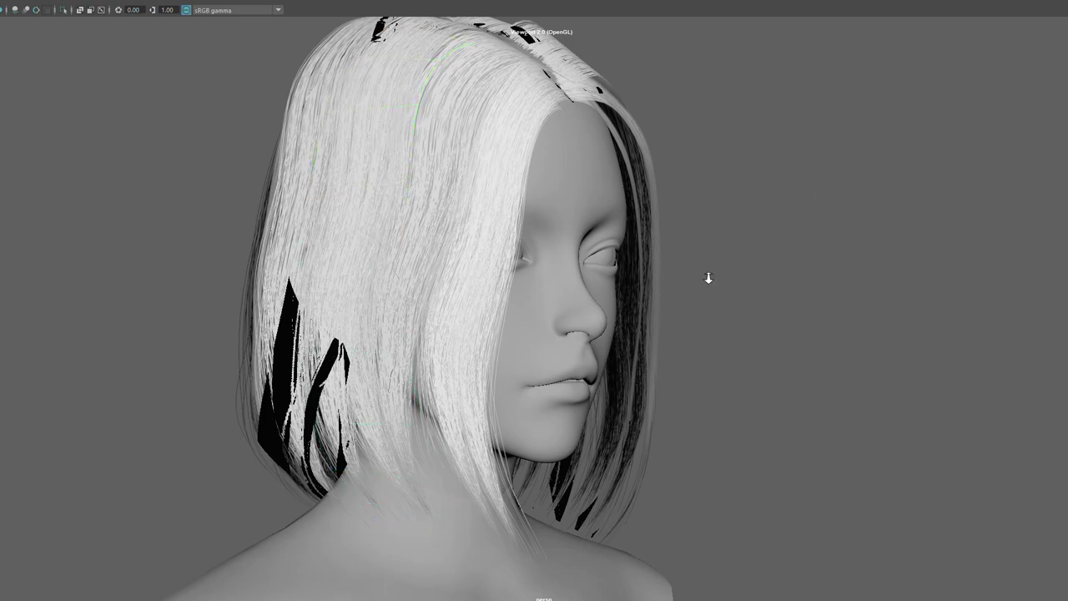
{"action": "mouse_move", "coordinate": [709, 278]}
{"action": "left_mouse_down", "text": "alt"}
{"action": "mouse_move", "coordinate": [508, 271]}
{"action": "mouse_move", "coordinate": [547, 274]}
{"action": "left_mouse_up", "text": "alt"}
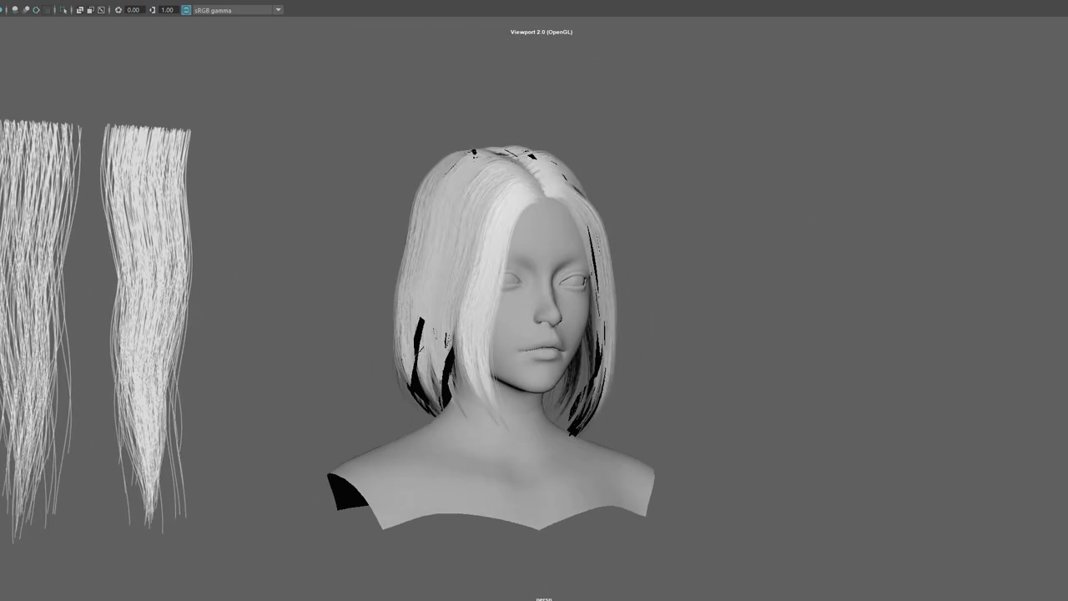
{"action": "left_click_drag", "start_coordinate": [588, 354], "coordinate": [560, 370], "text": "alt"}
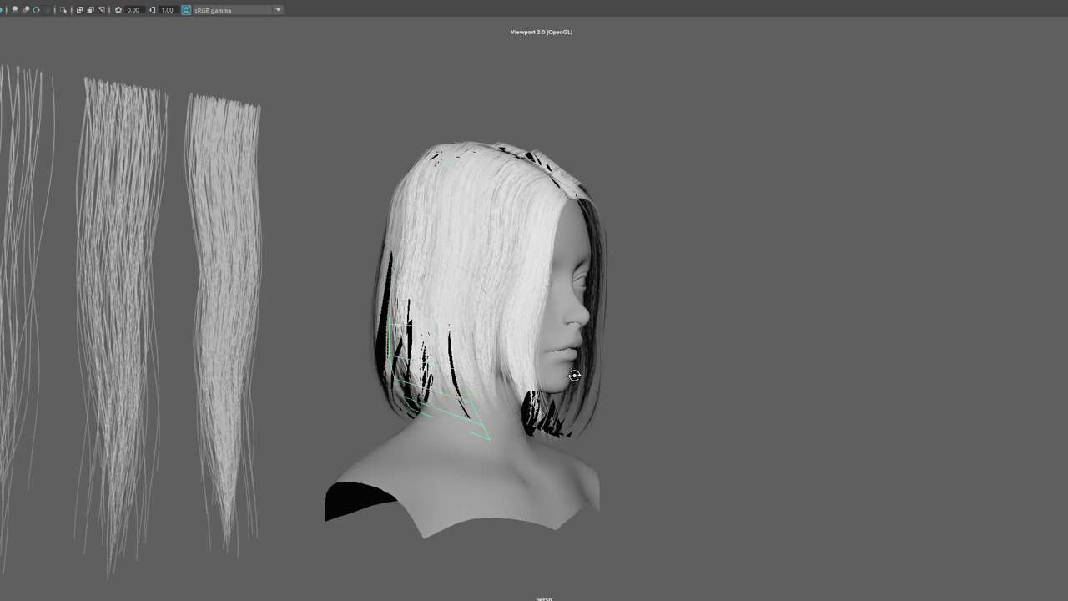
{"action": "mouse_move", "coordinate": [560, 370]}
{"action": "right_mouse_down", "text": "alt"}
{"action": "mouse_move", "coordinate": [822, 372]}
{"action": "mouse_move", "coordinate": [793, 365]}
{"action": "right_mouse_up", "text": "alt"}
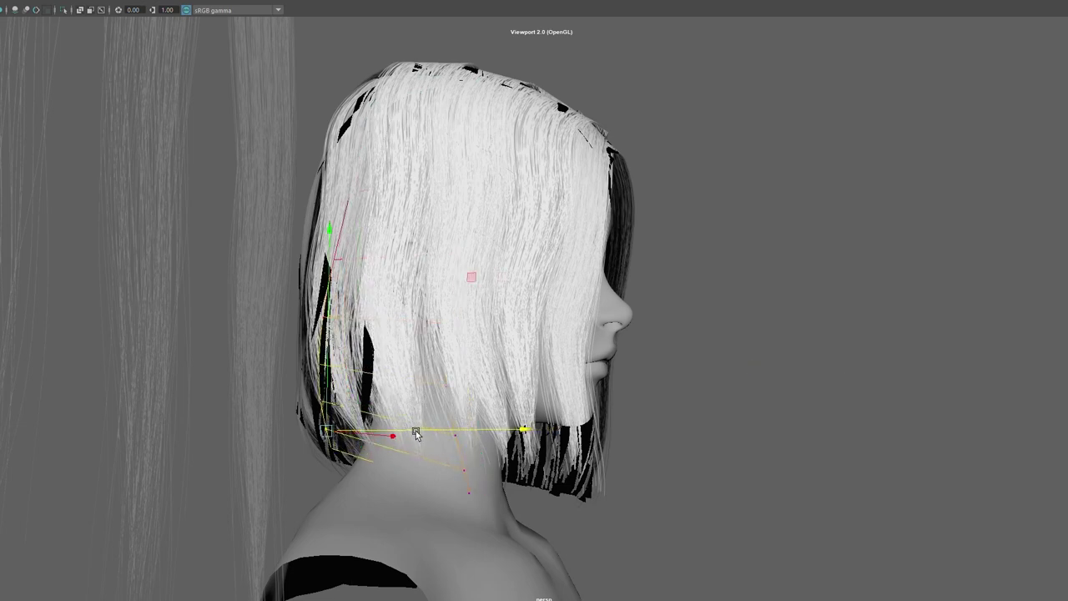
{"action": "left_click_drag", "start_coordinate": [417, 434], "coordinate": [515, 470], "text": "alt"}
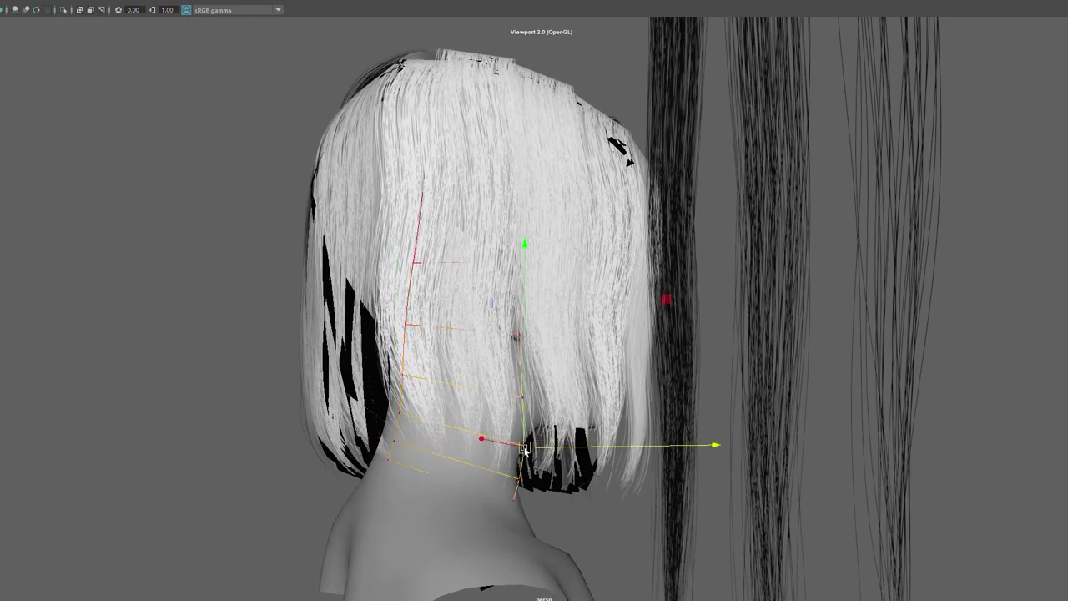
{"action": "mouse_move", "coordinate": [525, 449]}
{"action": "left_mouse_down", "text": "alt"}
{"action": "mouse_move", "coordinate": [484, 261]}
{"action": "mouse_move", "coordinate": [412, 240]}
{"action": "left_mouse_up", "text": "alt"}
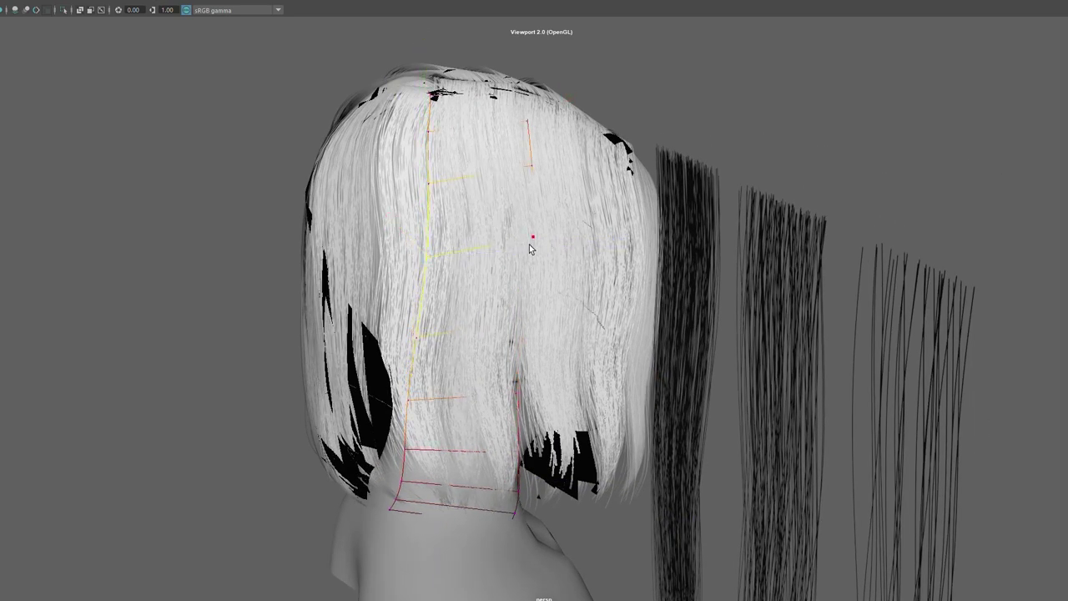
{"action": "mouse_move", "coordinate": [529, 242]}
{"action": "left_mouse_down", "text": "alt"}
{"action": "mouse_move", "coordinate": [513, 248]}
{"action": "mouse_move", "coordinate": [477, 436]}
{"action": "left_mouse_up", "text": "alt"}
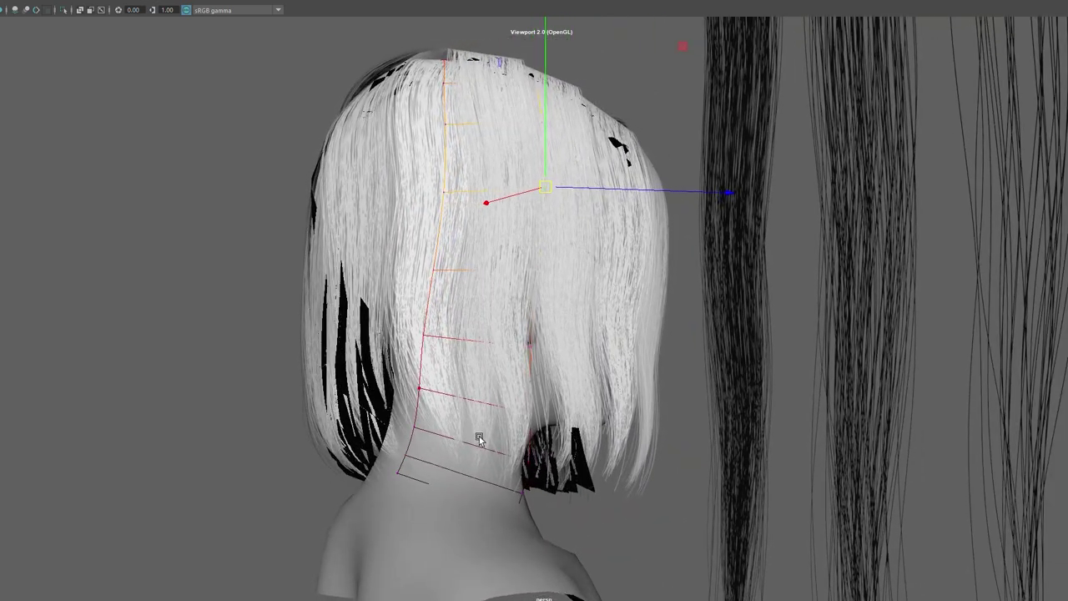
{"action": "left_click", "coordinate": [485, 455]}
{"action": "key", "text": "e"}
{"action": "mouse_move", "coordinate": [553, 477]}
{"action": "left_mouse_down"}
{"action": "mouse_move", "coordinate": [489, 489]}
{"action": "mouse_move", "coordinate": [539, 480]}
{"action": "left_mouse_up"}
{"action": "key", "text": "w"}
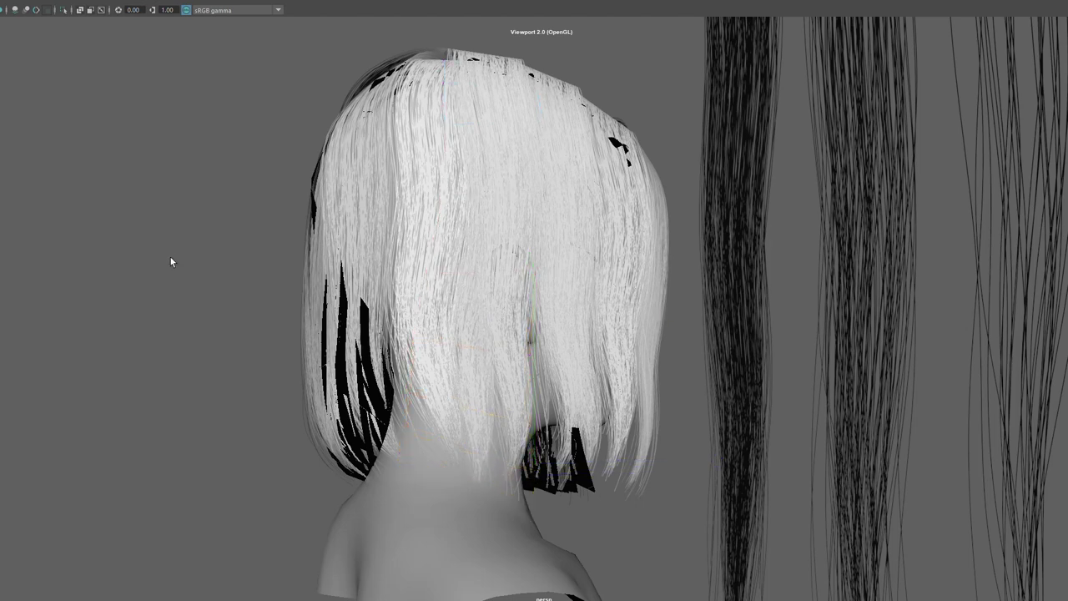
{"action": "left_click_drag", "start_coordinate": [172, 258], "coordinate": [778, 276], "text": "alt"}
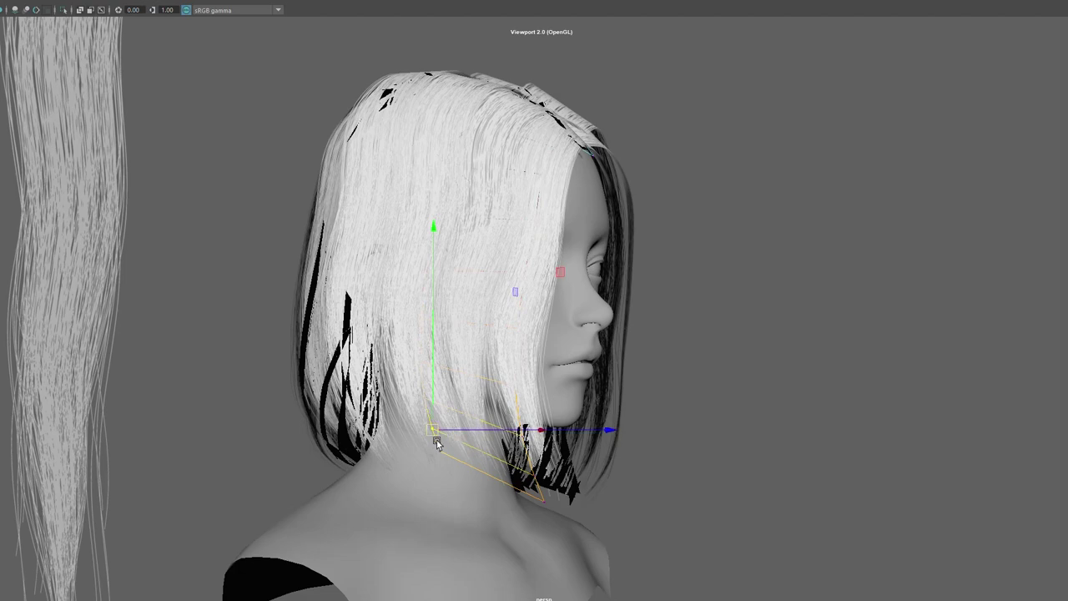
- Shift the side hair card's guide slightly sideways and pick a point near its top
{"action": "mouse_move", "coordinate": [436, 442]}
{"action": "left_mouse_down", "text": "alt"}
{"action": "mouse_move", "coordinate": [425, 451]}
{"action": "mouse_move", "coordinate": [462, 447]}
{"action": "mouse_move", "coordinate": [493, 287]}
{"action": "left_mouse_up", "text": "alt"}
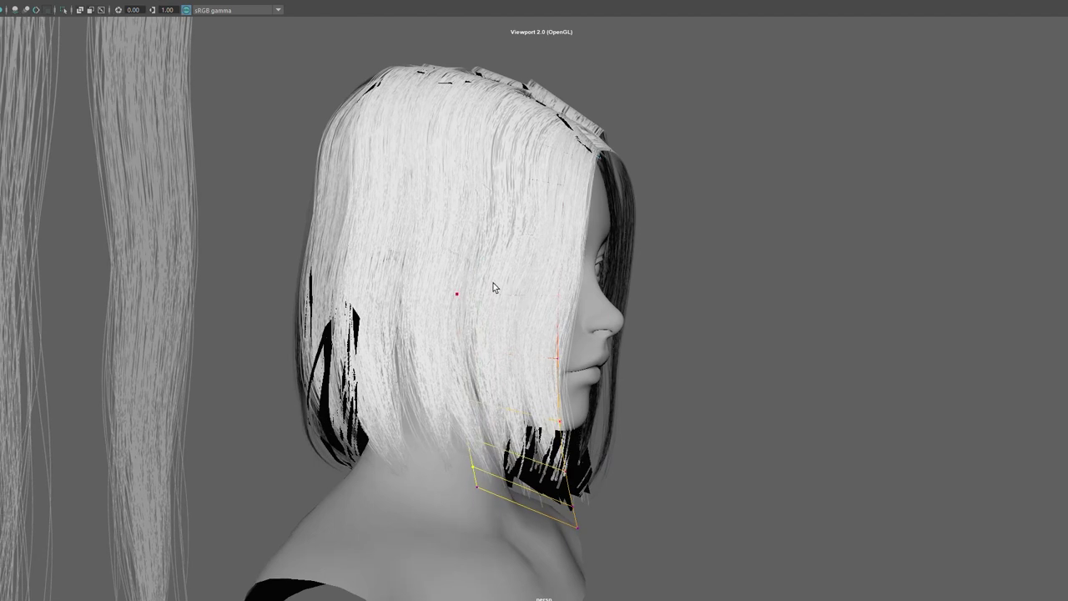
{"action": "key", "text": "w"}
{"action": "left_click_drag", "start_coordinate": [493, 298], "coordinate": [484, 296]}
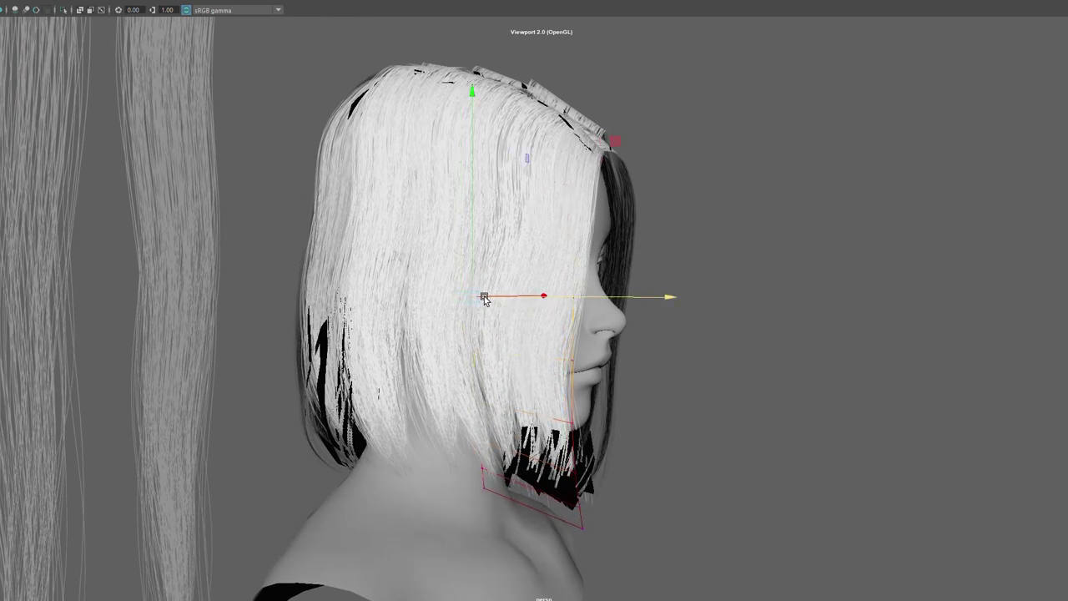
{"action": "left_click", "coordinate": [539, 188]}
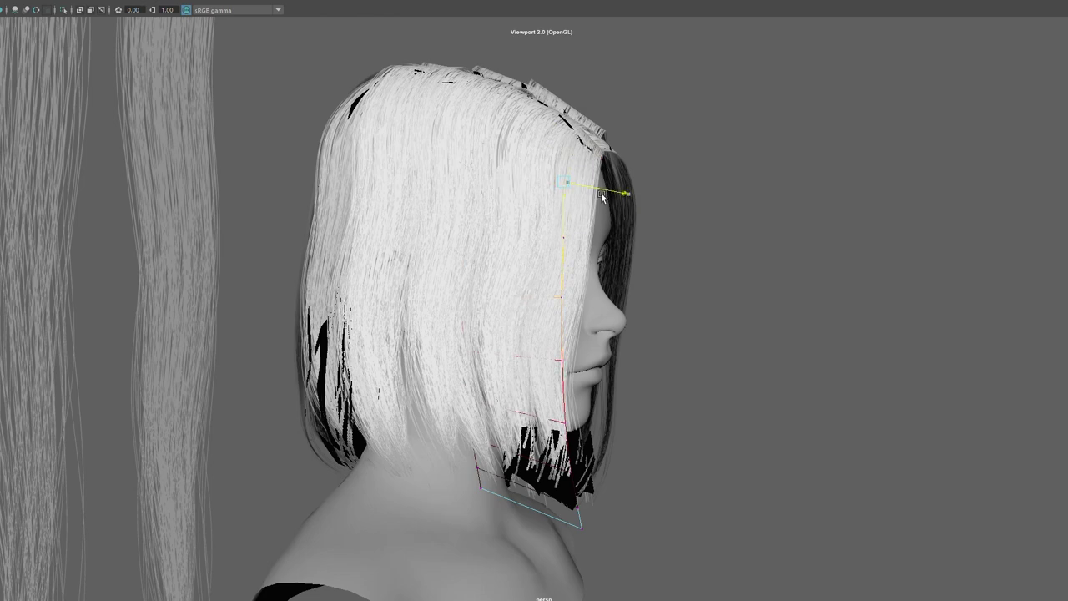
{"action": "left_click_drag", "start_coordinate": [683, 237], "coordinate": [724, 255], "text": "alt"}
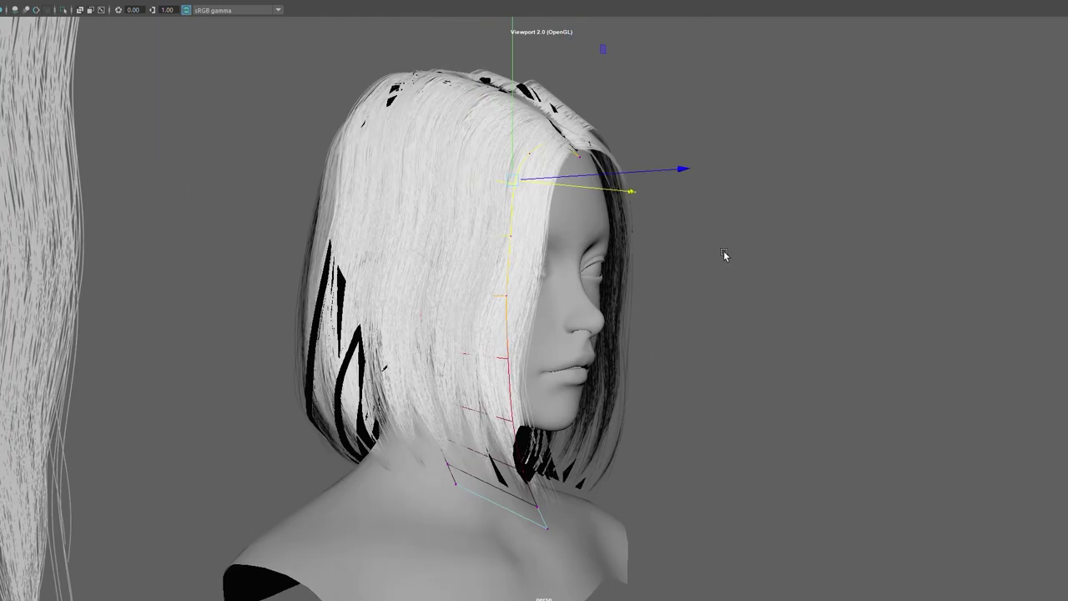
- Re-angle the side card's neck guide point, then deselect the curve and review the bob
{"action": "left_click", "coordinate": [541, 534]}
{"action": "key", "text": "e"}
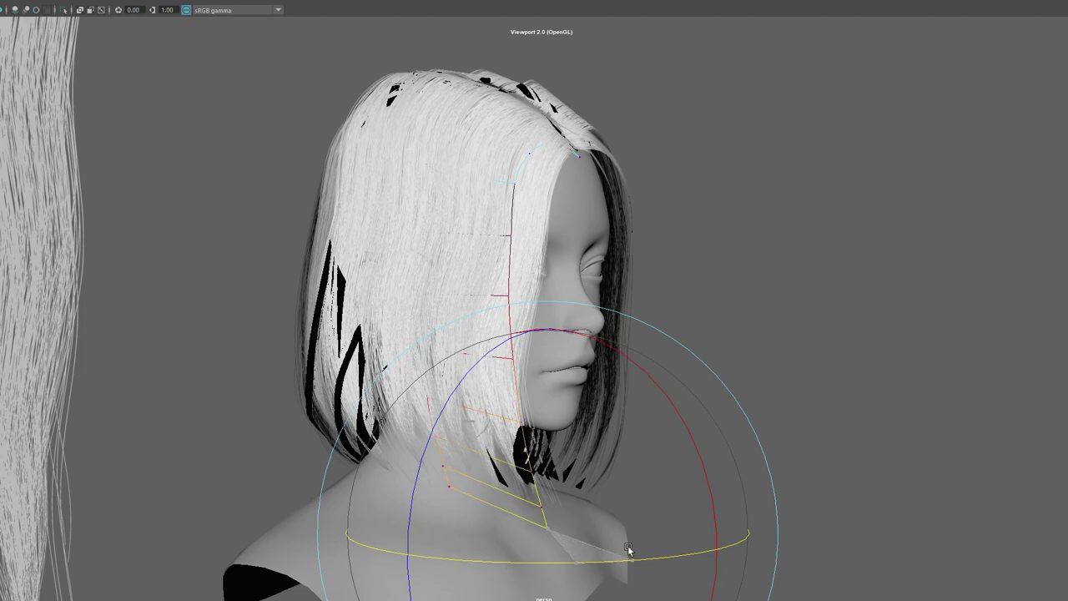
{"action": "mouse_move", "coordinate": [628, 551]}
{"action": "left_mouse_down", "text": "alt"}
{"action": "mouse_move", "coordinate": [573, 513]}
{"action": "mouse_move", "coordinate": [605, 437]}
{"action": "mouse_move", "coordinate": [431, 512]}
{"action": "mouse_move", "coordinate": [466, 520]}
{"action": "left_mouse_up", "text": "alt"}
{"action": "key", "text": "w"}
{"action": "right_click_drag", "start_coordinate": [267, 296], "coordinate": [270, 263]}
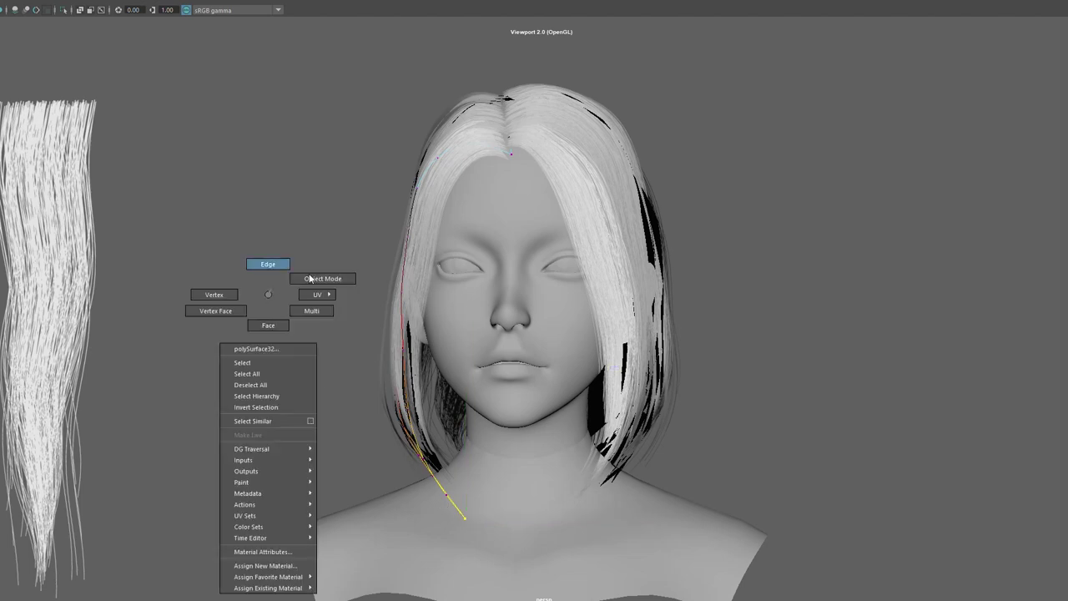
{"action": "mouse_move", "coordinate": [440, 368]}
{"action": "left_mouse_down", "text": "alt"}
{"action": "mouse_move", "coordinate": [364, 301]}
{"action": "mouse_move", "coordinate": [458, 301]}
{"action": "mouse_move", "coordinate": [132, 314]}
{"action": "left_mouse_up", "text": "alt"}
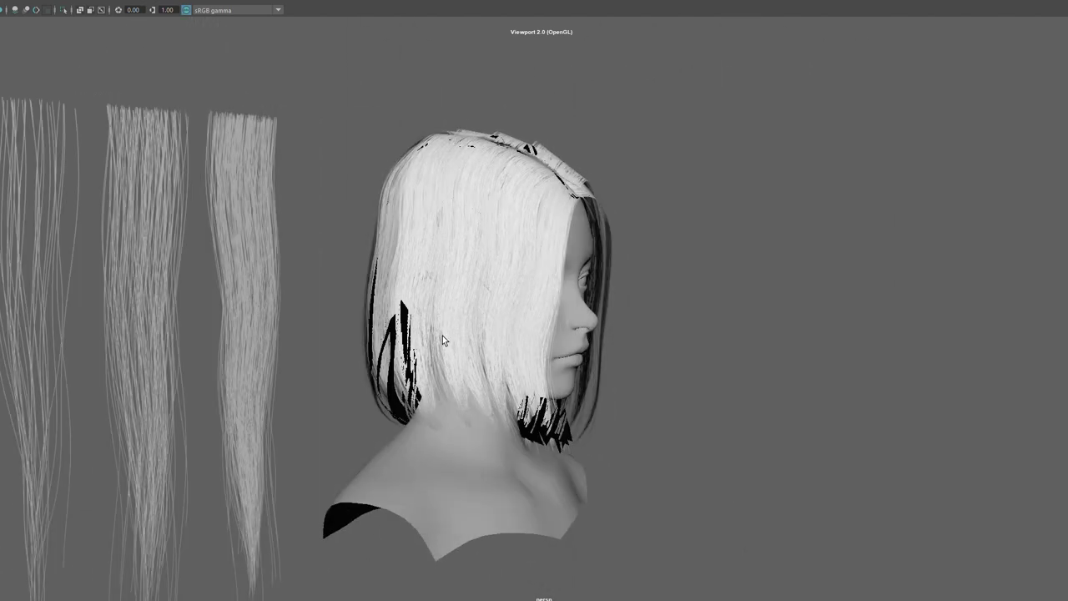
- Move a side-hair guide point back toward the ear
{"action": "left_click_drag", "start_coordinate": [442, 341], "coordinate": [528, 386], "text": "alt"}
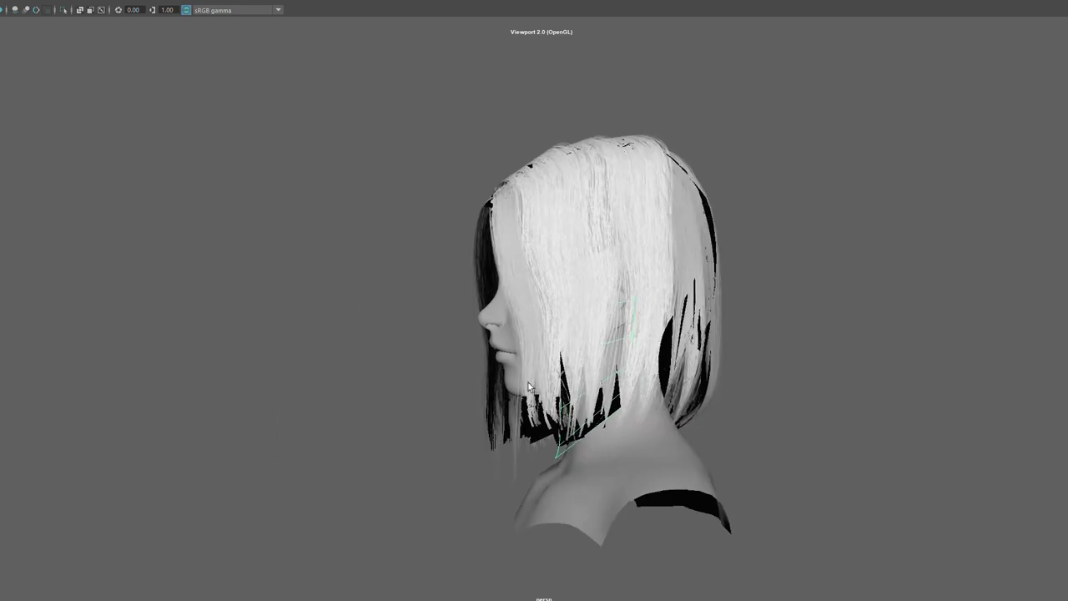
{"action": "right_click_drag", "start_coordinate": [528, 386], "coordinate": [857, 448], "text": "alt"}
{"action": "right_click_drag", "start_coordinate": [943, 358], "coordinate": [890, 358]}
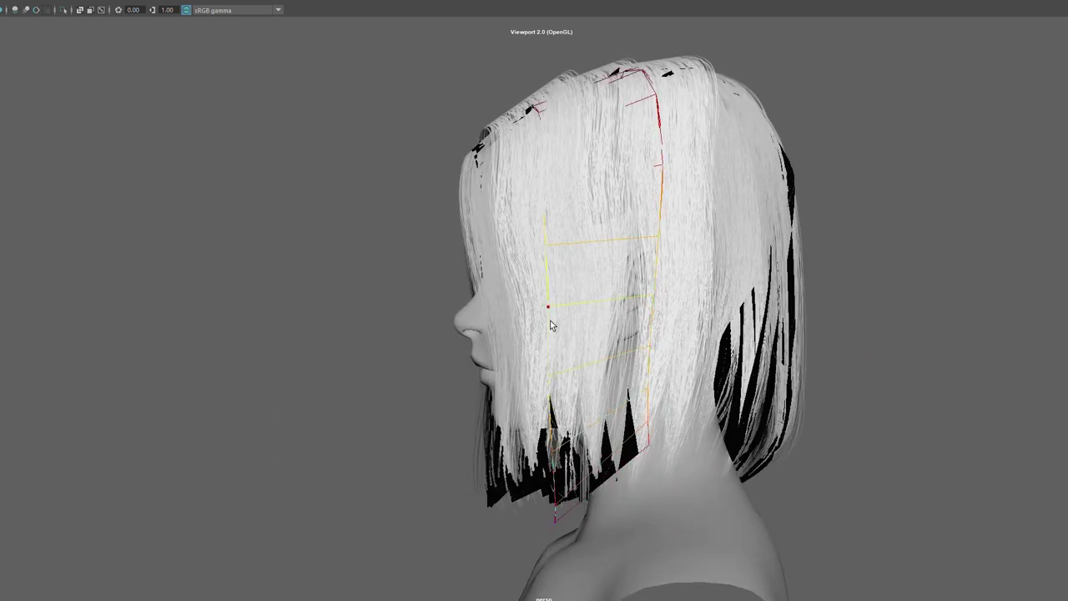
{"action": "left_click", "coordinate": [598, 391]}
{"action": "key", "text": "w"}
{"action": "left_click_drag", "start_coordinate": [561, 383], "coordinate": [602, 381]}
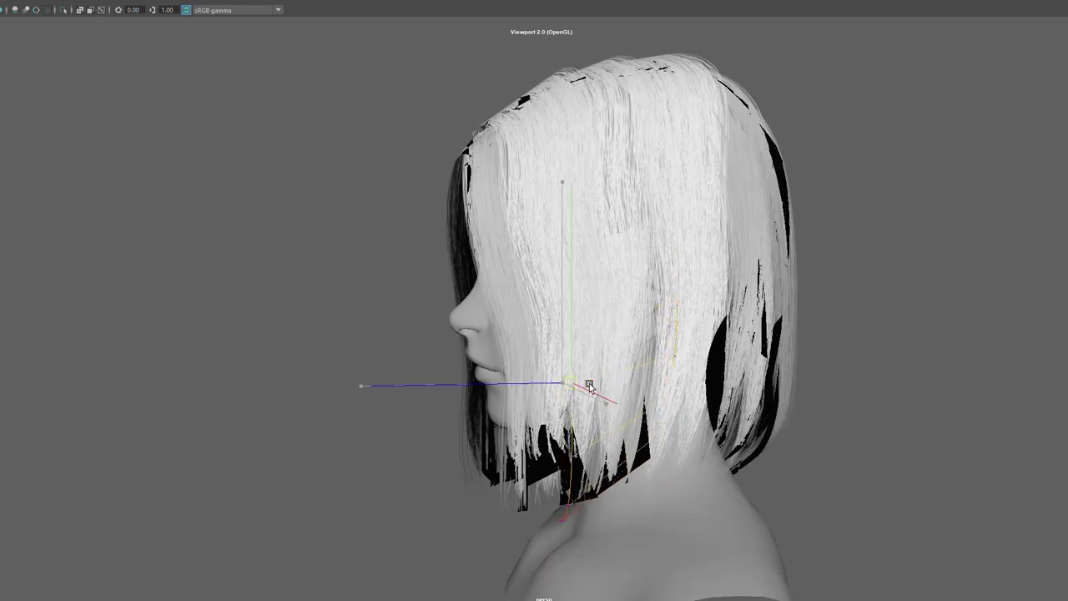
- Adjust the jaw and upper side guide points so the strands taper past the jaw, checking from the front
{"action": "left_click", "coordinate": [617, 465]}
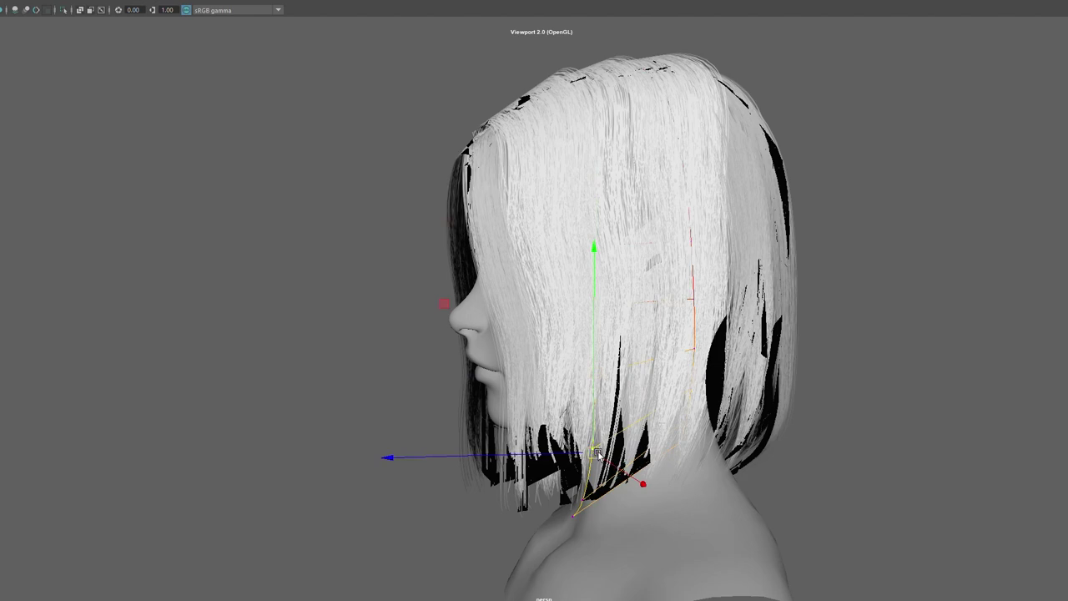
{"action": "mouse_move", "coordinate": [598, 455]}
{"action": "left_mouse_down", "text": "alt"}
{"action": "mouse_move", "coordinate": [703, 447]}
{"action": "mouse_move", "coordinate": [650, 199]}
{"action": "left_mouse_up", "text": "alt"}
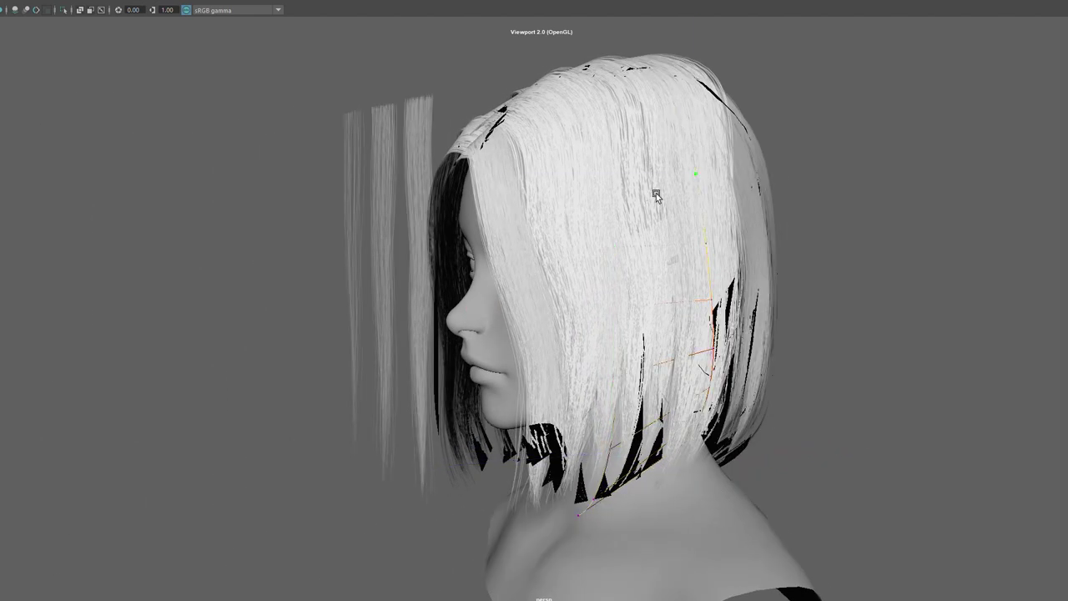
{"action": "left_click", "coordinate": [700, 180]}
{"action": "left_click_drag", "start_coordinate": [731, 187], "coordinate": [734, 190]}
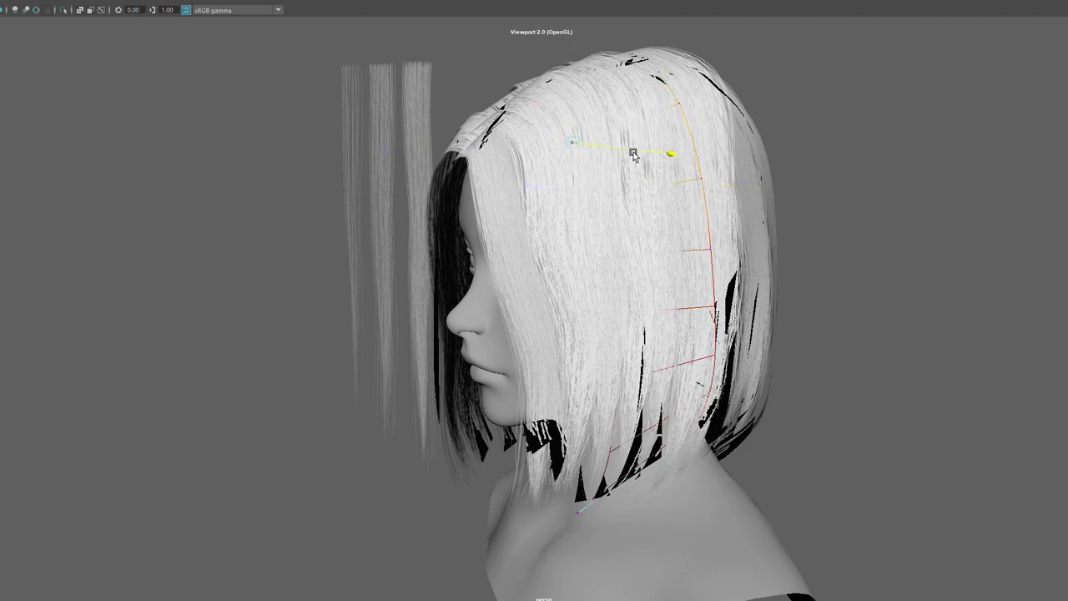
{"action": "left_click_drag", "start_coordinate": [638, 154], "coordinate": [635, 153]}
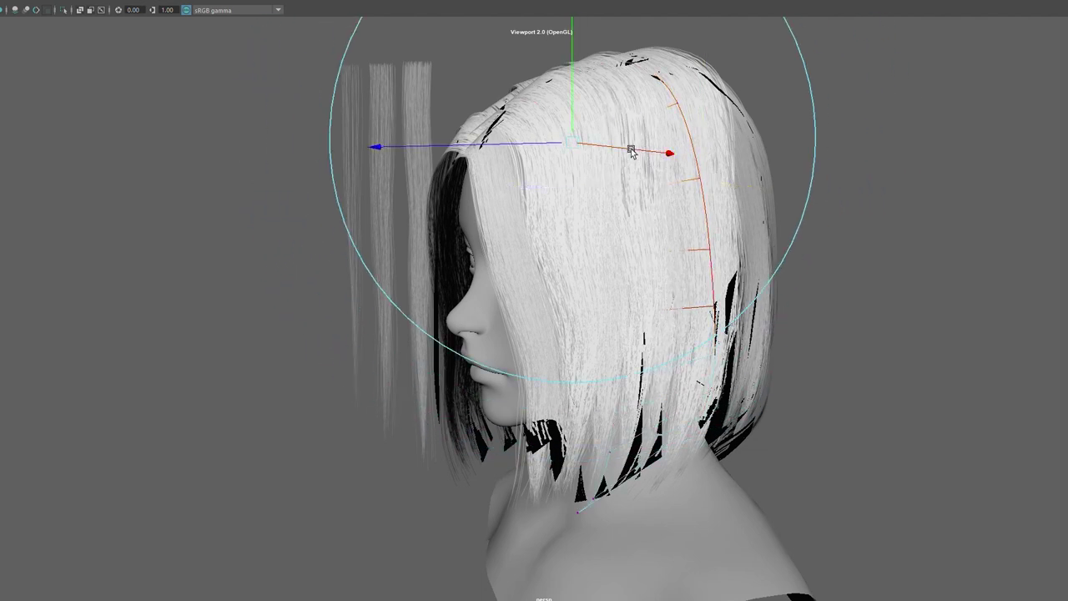
{"action": "left_click_drag", "start_coordinate": [845, 185], "coordinate": [853, 169], "text": "alt"}
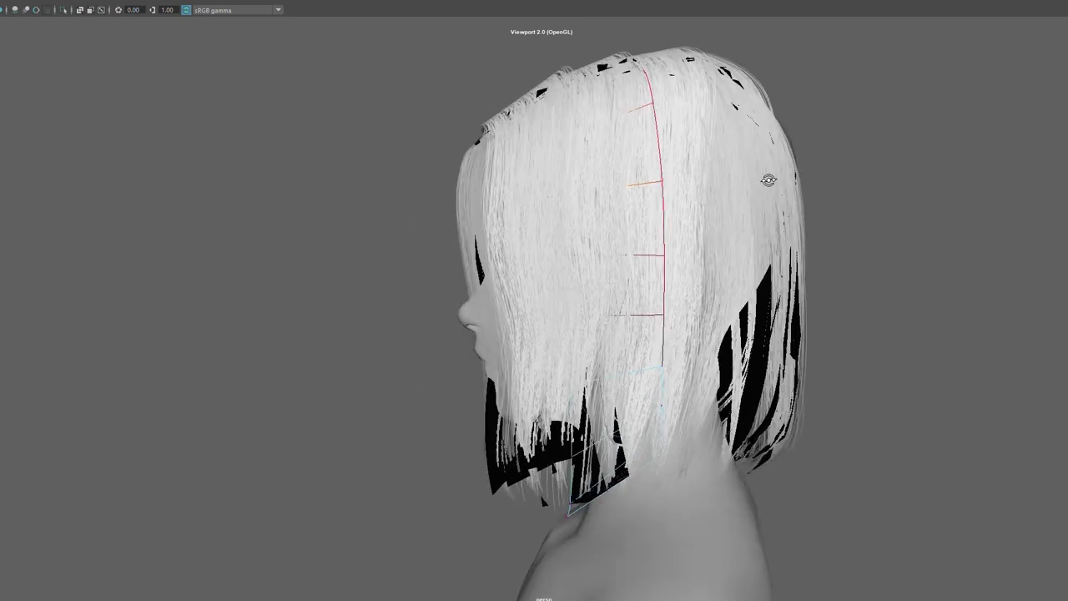
{"action": "right_click", "coordinate": [854, 168]}
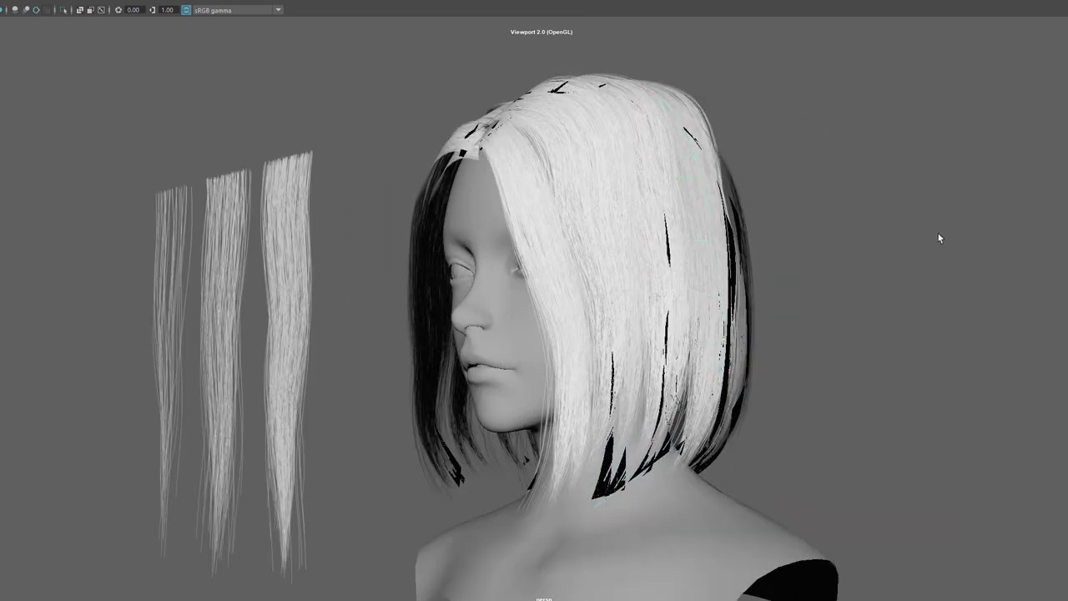
{"action": "left_click_drag", "start_coordinate": [938, 233], "coordinate": [779, 191], "text": "alt"}
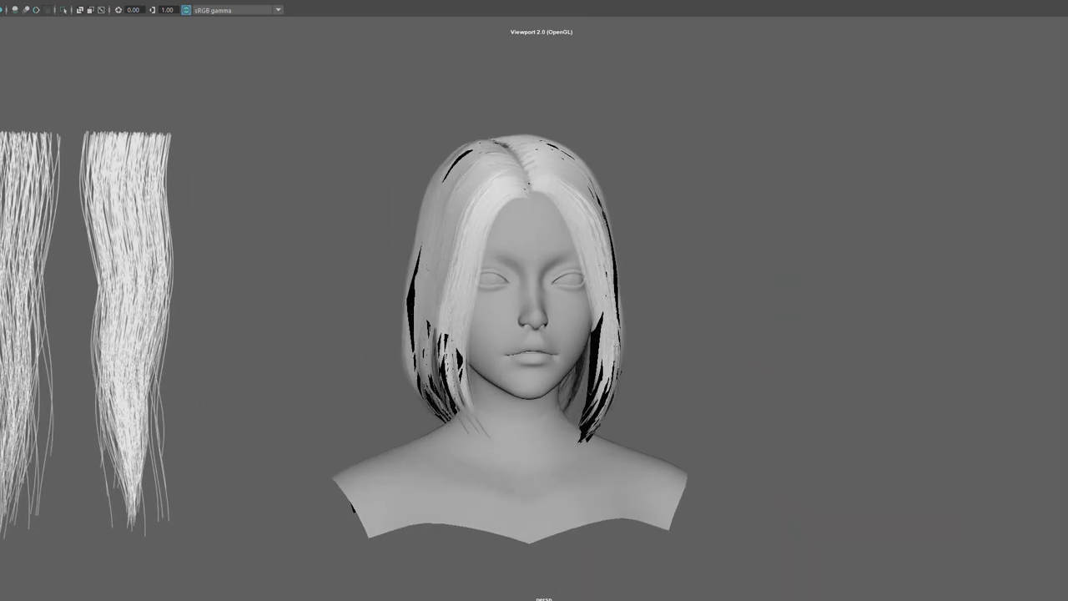
- Pull the first back guide curve's control points left and down toward the nape
{"action": "mouse_move", "coordinate": [579, 311]}
{"action": "left_mouse_down", "text": "alt"}
{"action": "mouse_move", "coordinate": [691, 303]}
{"action": "mouse_move", "coordinate": [775, 278]}
{"action": "left_mouse_up", "text": "alt"}
{"action": "right_click_drag", "start_coordinate": [775, 278], "coordinate": [722, 280]}
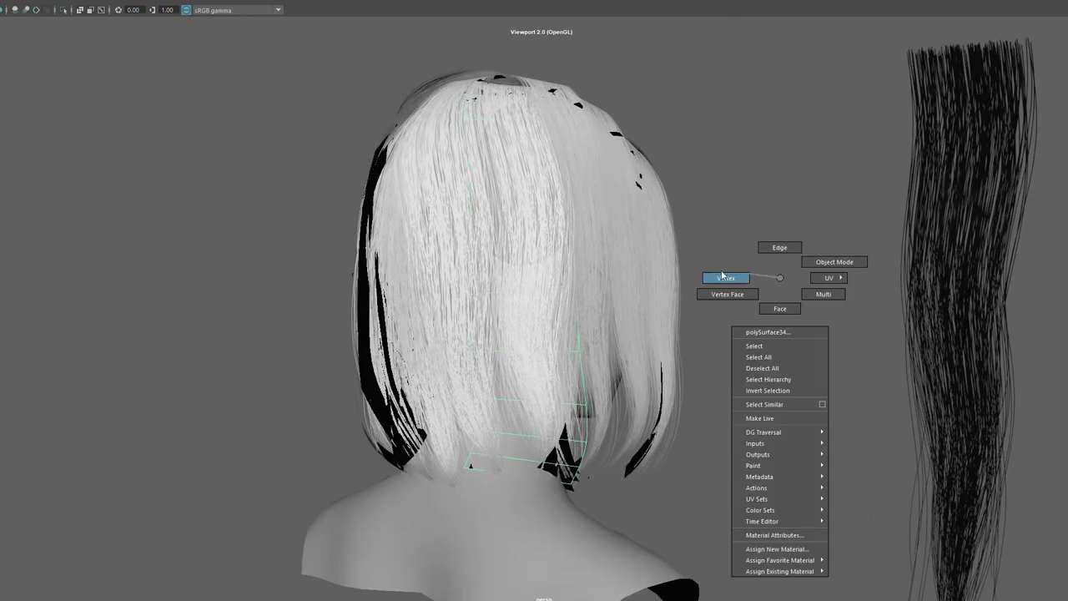
{"action": "left_click", "coordinate": [506, 397]}
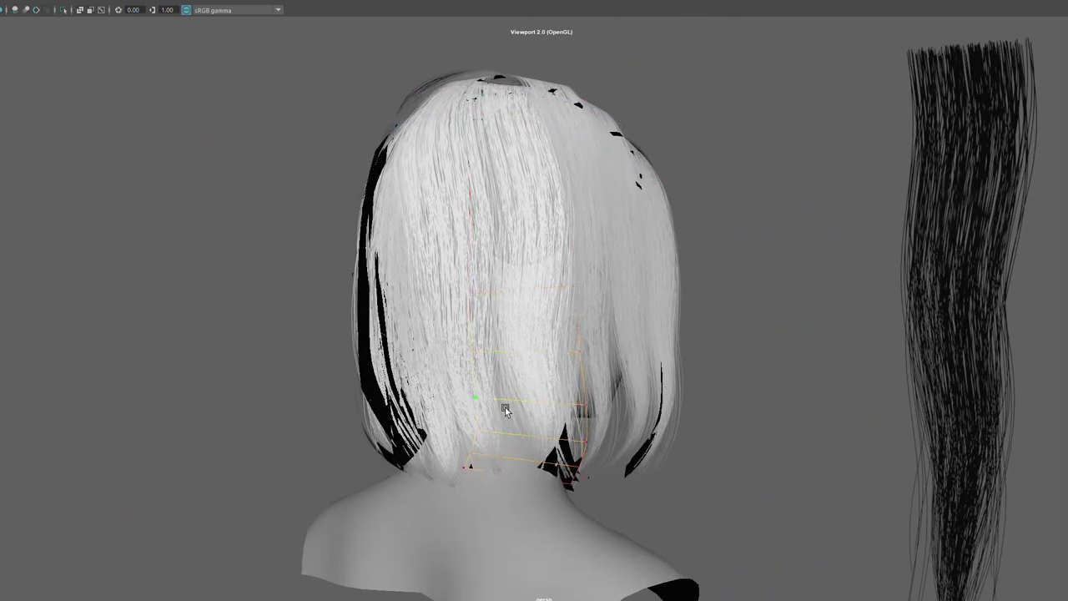
{"action": "left_click_drag", "start_coordinate": [477, 401], "coordinate": [447, 397]}
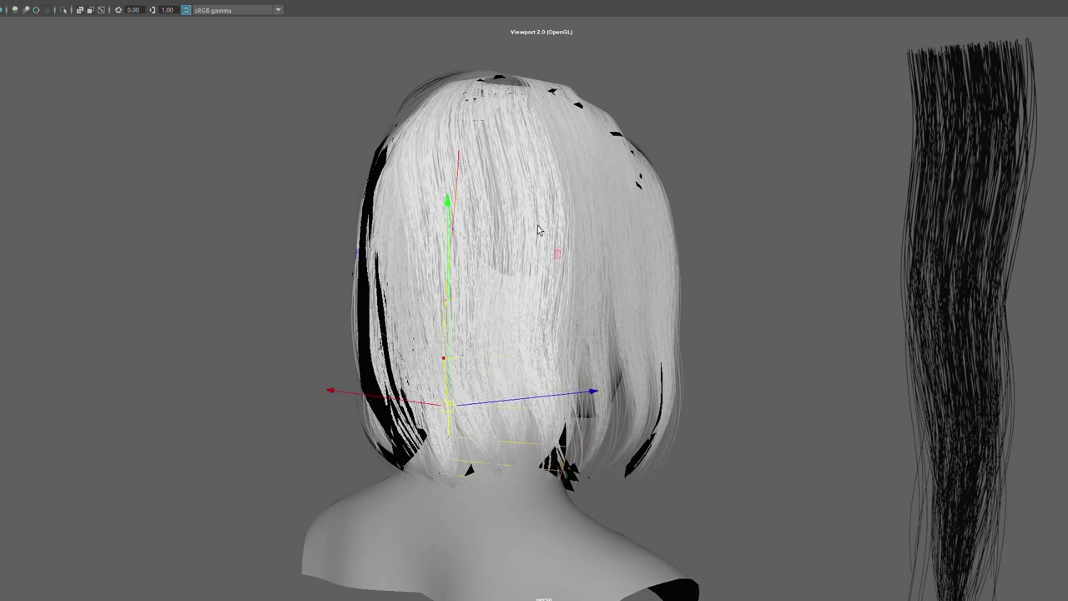
{"action": "mouse_move", "coordinate": [514, 200]}
{"action": "left_mouse_down", "text": "alt"}
{"action": "mouse_move", "coordinate": [540, 227]}
{"action": "mouse_move", "coordinate": [529, 255]}
{"action": "mouse_move", "coordinate": [591, 267]}
{"action": "mouse_move", "coordinate": [556, 210]}
{"action": "mouse_move", "coordinate": [620, 382]}
{"action": "mouse_move", "coordinate": [582, 386]}
{"action": "mouse_move", "coordinate": [672, 387]}
{"action": "left_mouse_up", "text": "alt"}
{"action": "mouse_move", "coordinate": [798, 339]}
{"action": "left_mouse_down", "text": "alt"}
{"action": "mouse_move", "coordinate": [818, 334]}
{"action": "mouse_move", "coordinate": [655, 342]}
{"action": "left_mouse_up", "text": "alt"}
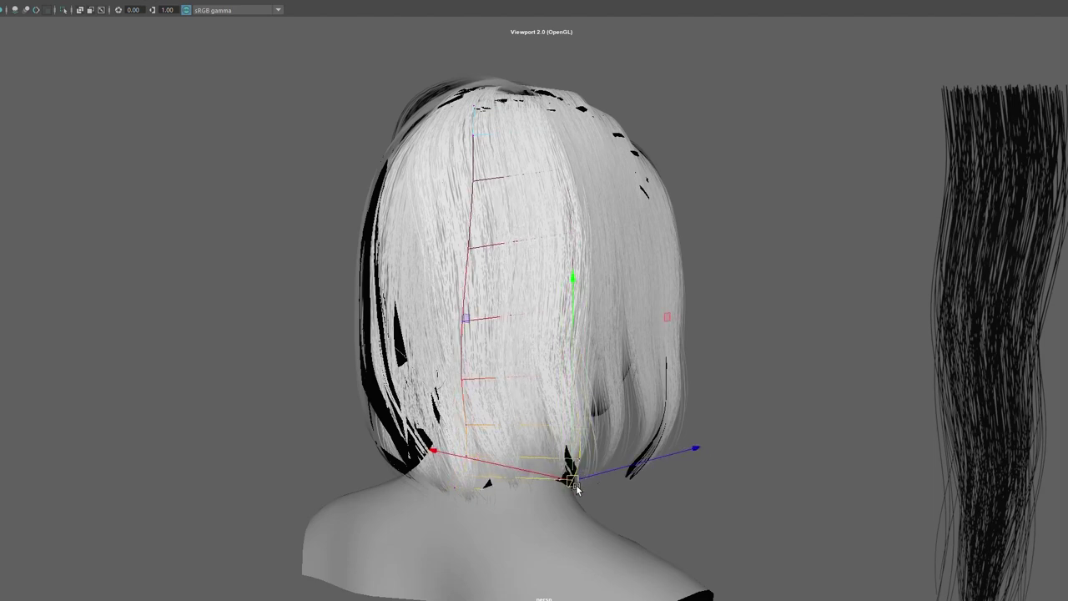
{"action": "mouse_move", "coordinate": [576, 488]}
{"action": "left_mouse_down"}
{"action": "mouse_move", "coordinate": [635, 473]}
{"action": "mouse_move", "coordinate": [746, 365]}
{"action": "left_mouse_up"}
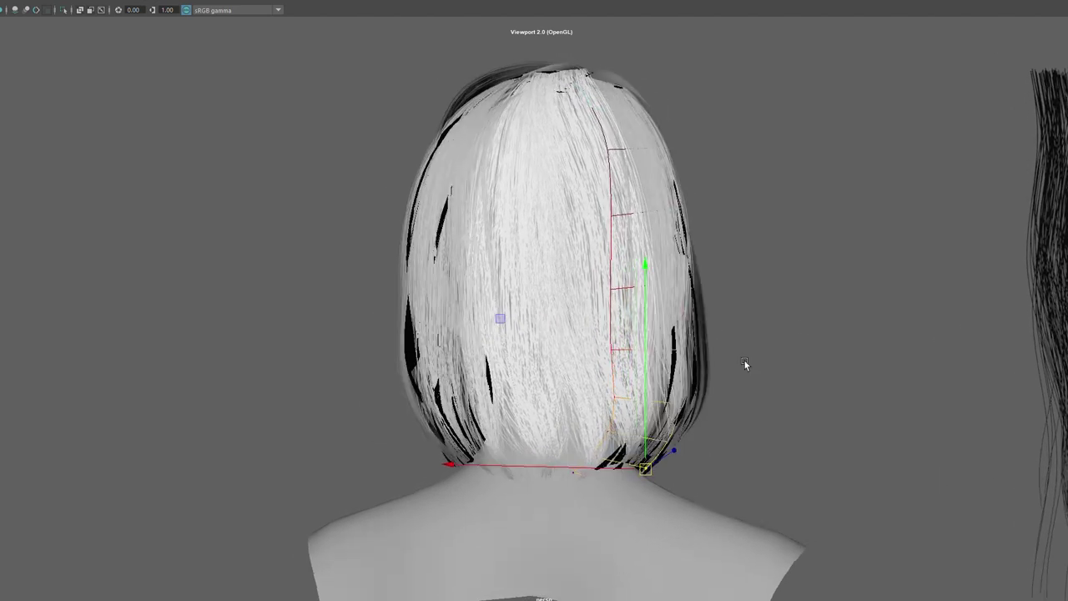
{"action": "right_click_drag", "start_coordinate": [795, 324], "coordinate": [856, 298]}
{"action": "left_click_drag", "start_coordinate": [857, 299], "coordinate": [125, 307], "text": "alt"}
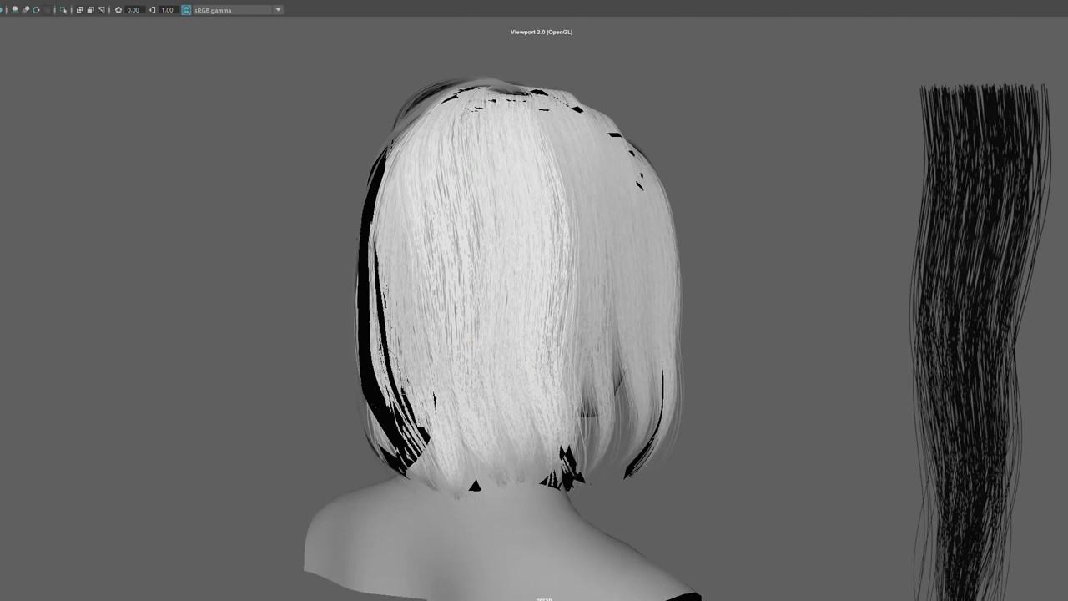
{"action": "mouse_move", "coordinate": [322, 291]}
{"action": "left_mouse_down", "text": "alt"}
{"action": "mouse_move", "coordinate": [376, 293]}
{"action": "mouse_move", "coordinate": [332, 294]}
{"action": "mouse_move", "coordinate": [143, 242]}
{"action": "left_mouse_up", "text": "alt"}
- Shrink the soft-select radius and pull another back curve's end down and right at the nape
{"action": "right_click_drag", "start_coordinate": [143, 242], "coordinate": [90, 243]}
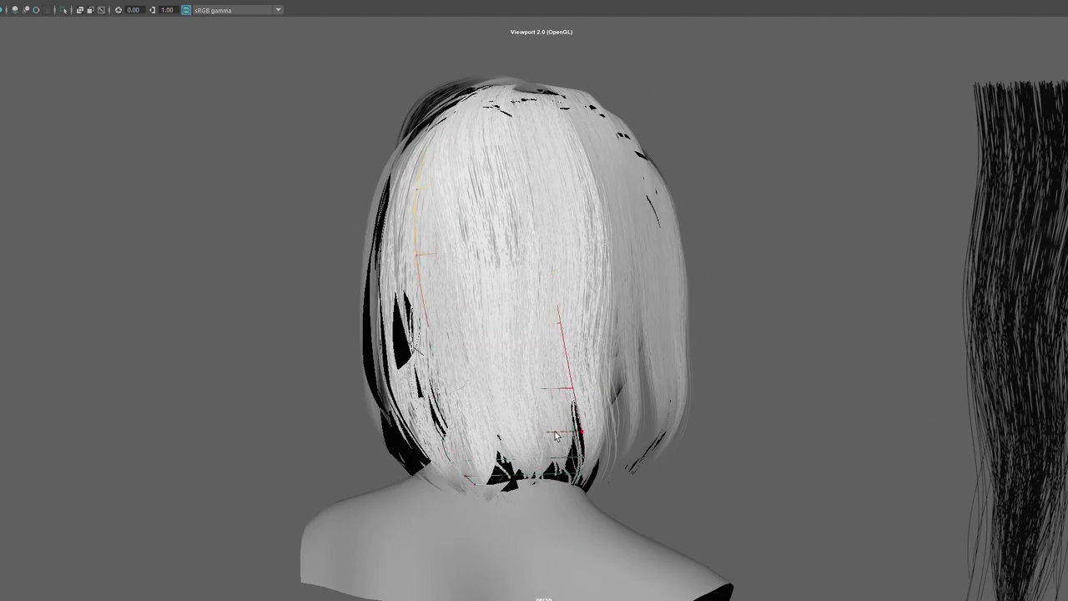
{"action": "mouse_move", "coordinate": [500, 442]}
{"action": "left_mouse_down"}
{"action": "mouse_move", "coordinate": [535, 223]}
{"action": "mouse_move", "coordinate": [522, 240]}
{"action": "left_mouse_up"}
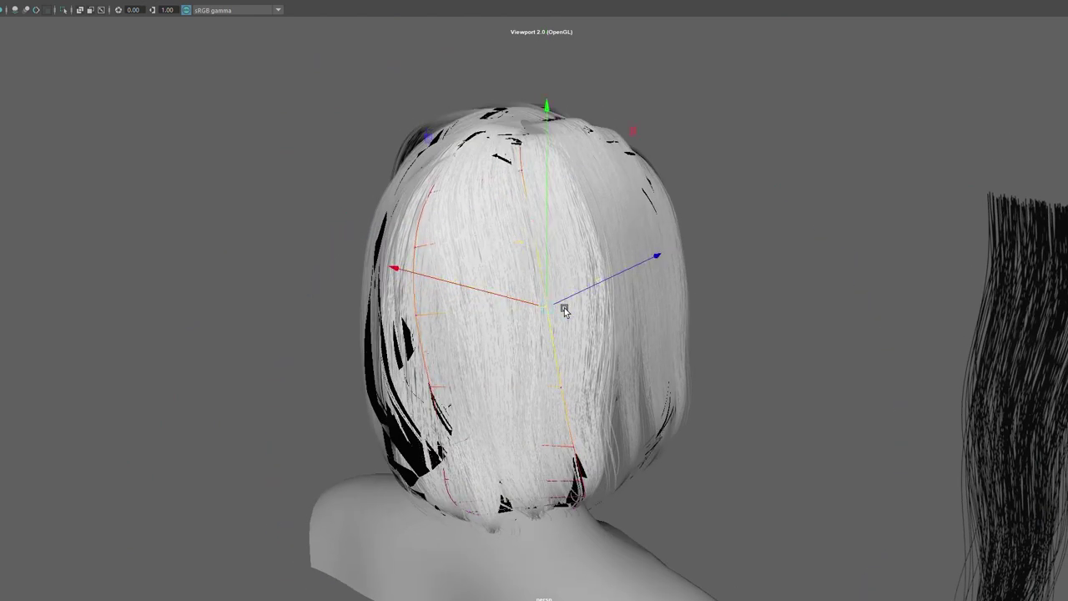
{"action": "left_click_drag", "start_coordinate": [521, 241], "coordinate": [559, 465], "text": "alt"}
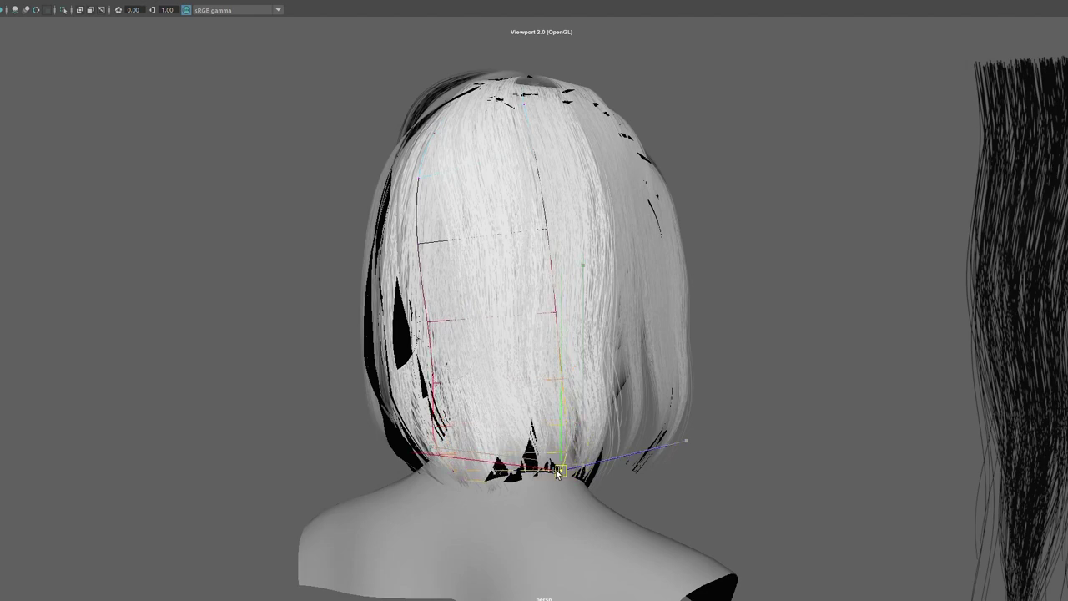
{"action": "key", "text": "w"}
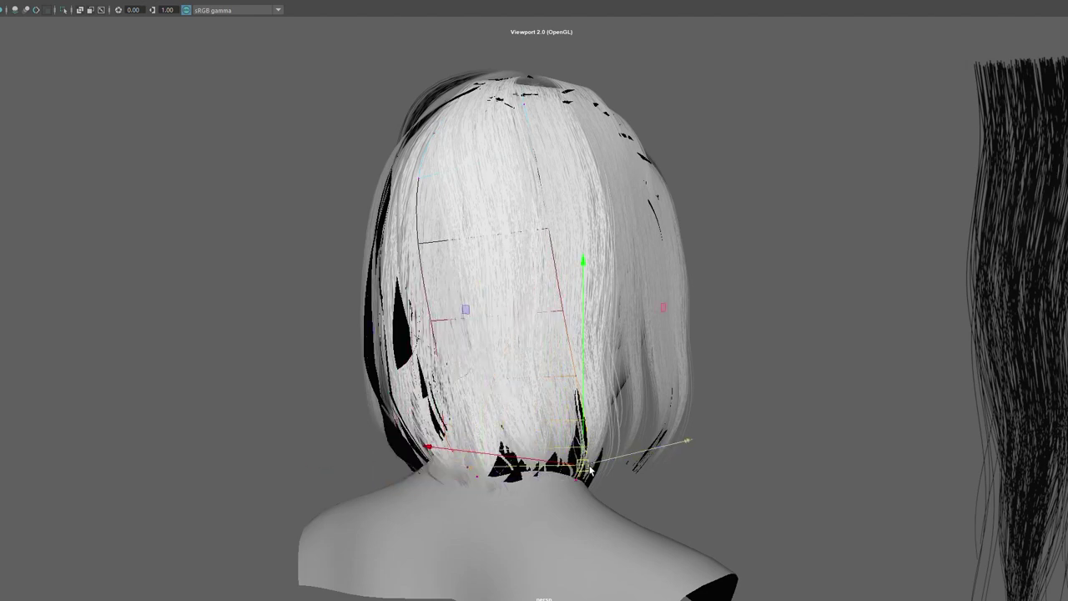
{"action": "mouse_move", "coordinate": [589, 472]}
{"action": "left_mouse_down", "text": "alt"}
{"action": "mouse_move", "coordinate": [687, 484]}
{"action": "mouse_move", "coordinate": [738, 461]}
{"action": "mouse_move", "coordinate": [634, 455]}
{"action": "left_mouse_up", "text": "alt"}
{"action": "left_click", "coordinate": [754, 450]}
{"action": "left_click_drag", "start_coordinate": [474, 491], "coordinate": [501, 506]}
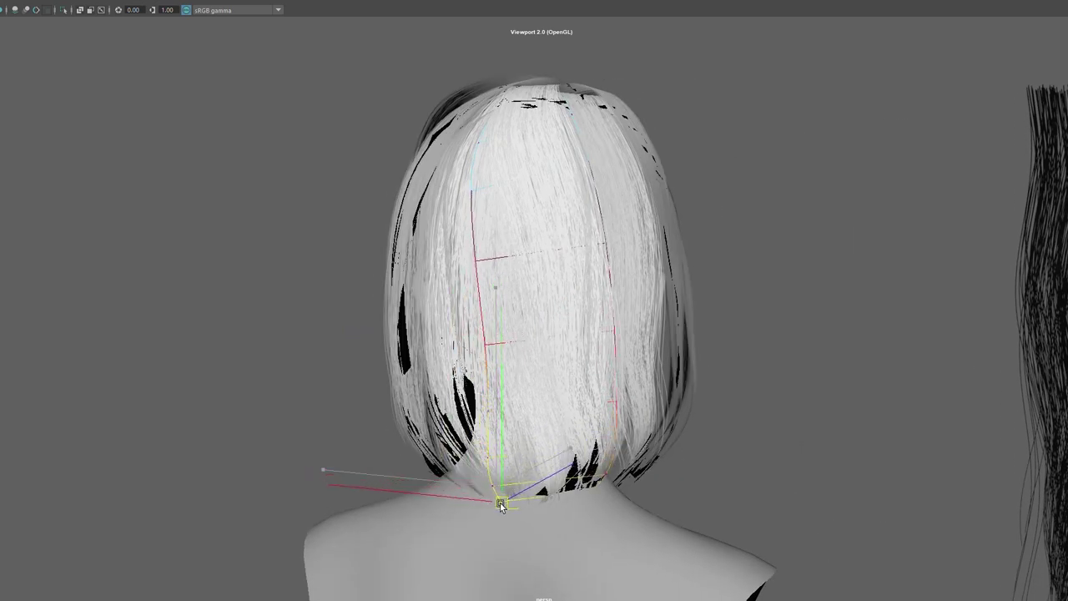
{"action": "mouse_move", "coordinate": [558, 481]}
{"action": "left_mouse_down", "text": "alt"}
{"action": "mouse_move", "coordinate": [591, 465]}
{"action": "mouse_move", "coordinate": [568, 458]}
{"action": "mouse_move", "coordinate": [627, 484]}
{"action": "left_mouse_up", "text": "alt"}
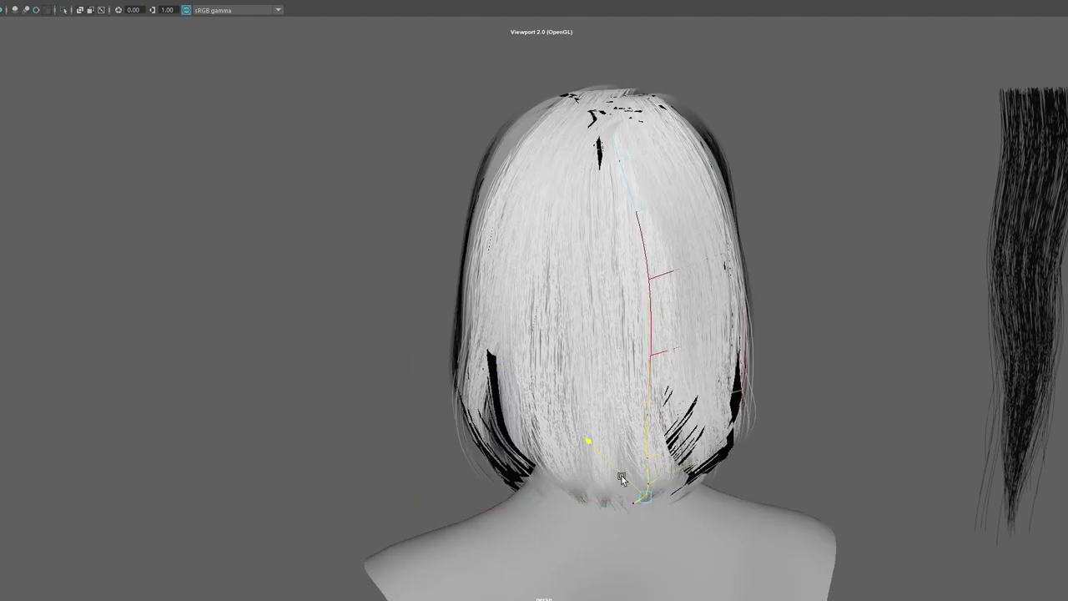
{"action": "right_click_drag", "start_coordinate": [832, 160], "coordinate": [878, 130]}
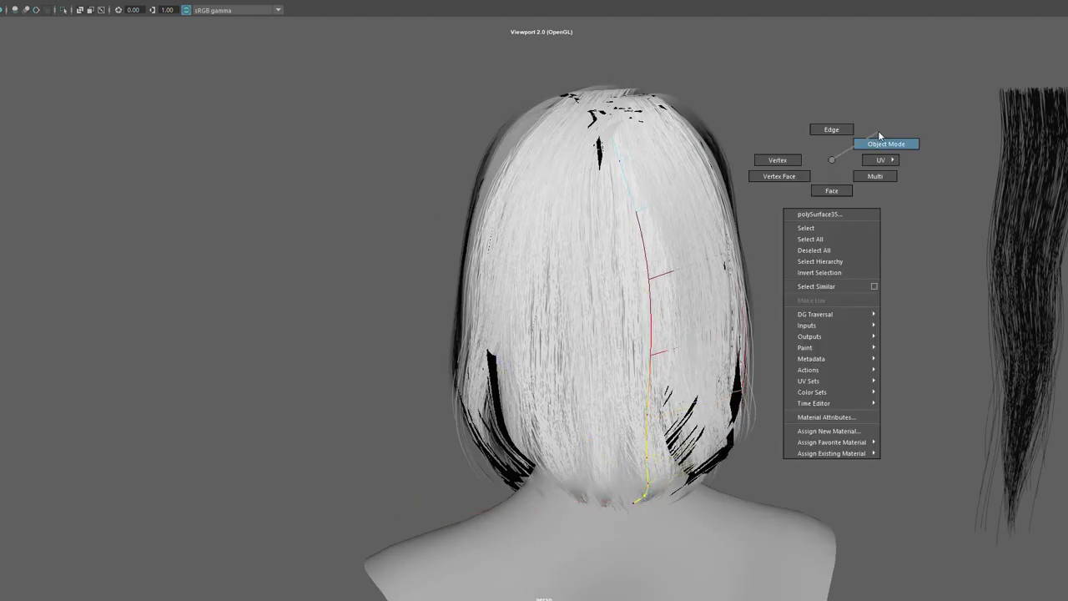
{"action": "mouse_move", "coordinate": [657, 239]}
{"action": "left_mouse_down", "text": "alt"}
{"action": "mouse_move", "coordinate": [592, 262]}
{"action": "mouse_move", "coordinate": [579, 245]}
{"action": "mouse_move", "coordinate": [565, 262]}
{"action": "mouse_move", "coordinate": [415, 257]}
{"action": "mouse_move", "coordinate": [500, 259]}
{"action": "left_mouse_up", "text": "alt"}
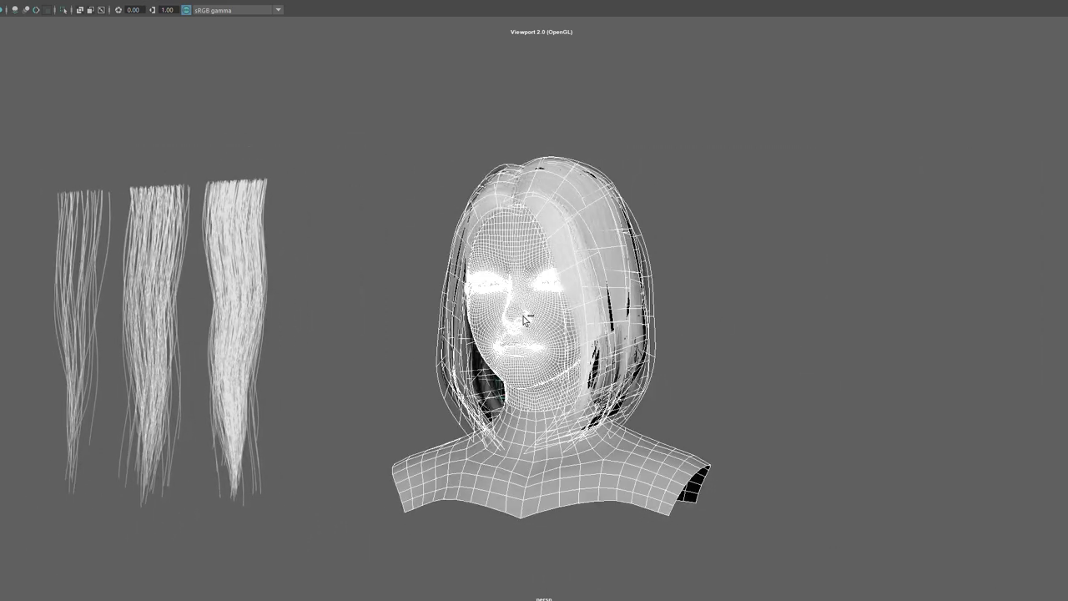
- Clear the head bust selection and select just the hair card mesh
{"action": "left_click", "coordinate": [353, 239]}
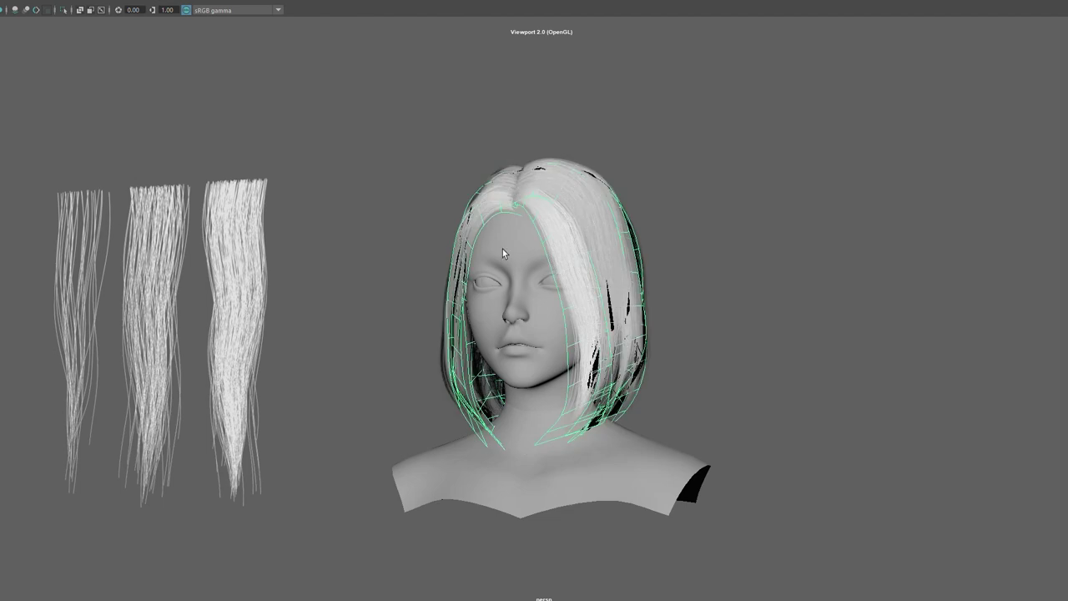
{"action": "left_click", "coordinate": [511, 282]}
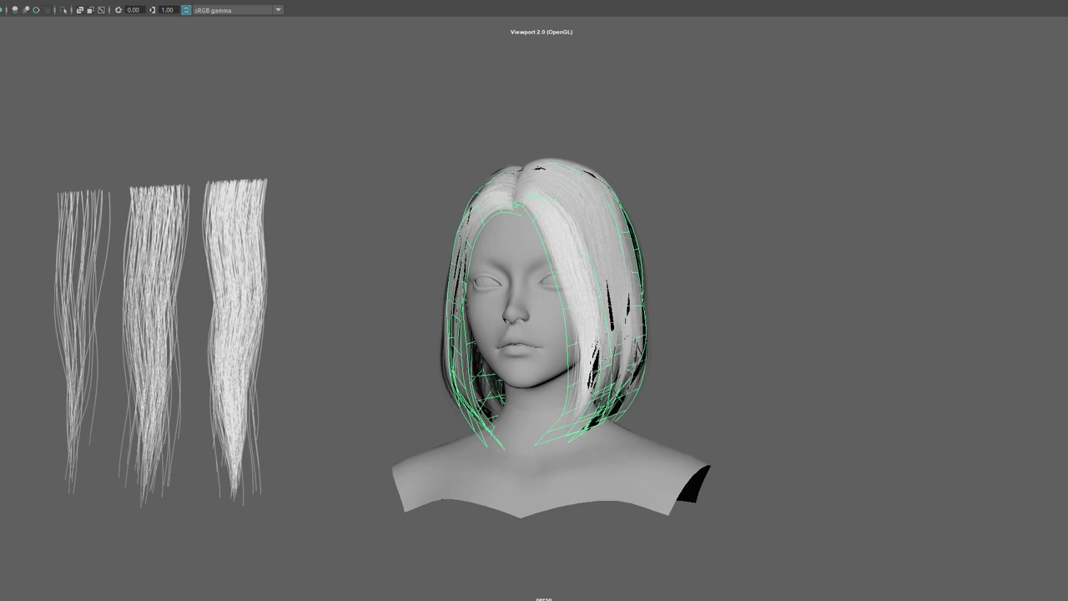
- Switch the hair to control-vertex editing and pull the parting point outward to the right
{"action": "left_click_drag", "start_coordinate": [486, 120], "coordinate": [572, 252], "text": "alt"}
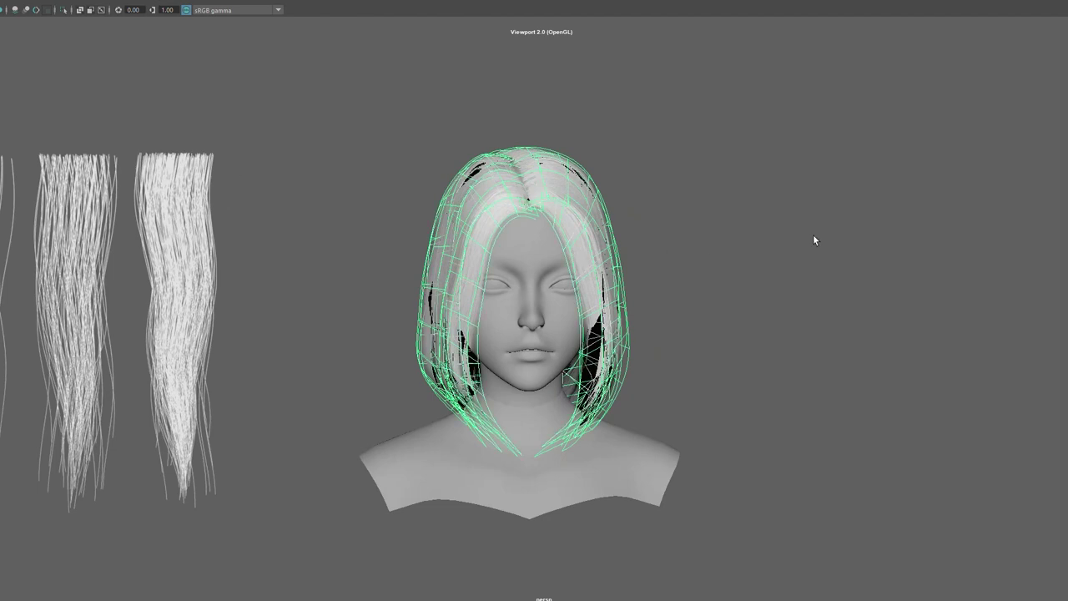
{"action": "right_click_drag", "start_coordinate": [814, 241], "coordinate": [746, 236]}
{"action": "right_click_drag", "start_coordinate": [823, 367], "coordinate": [844, 375], "text": "alt"}
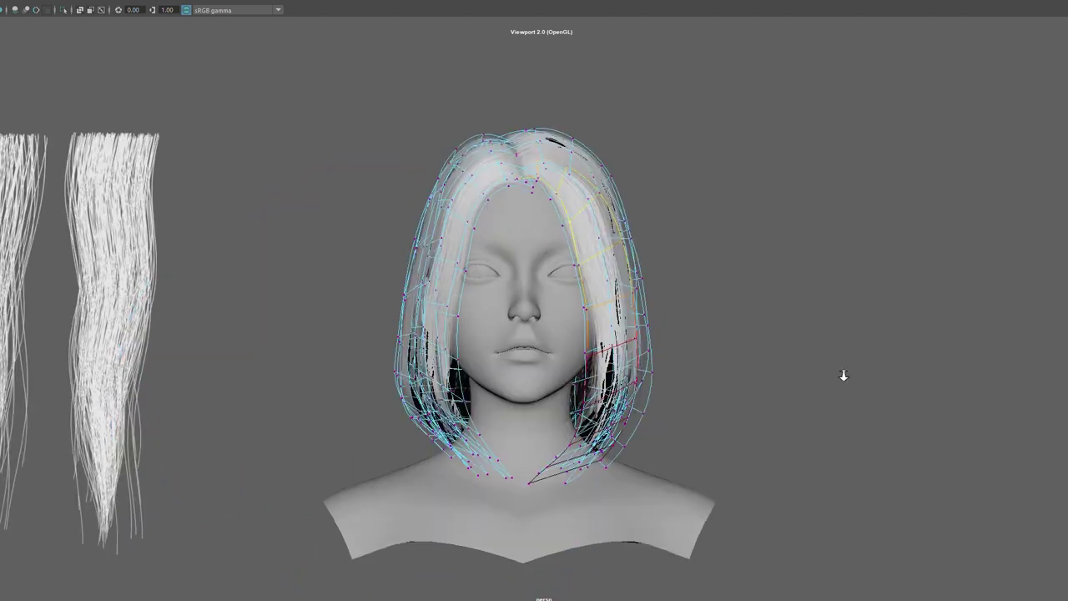
{"action": "scroll", "coordinate": [844, 376], "scroll_direction": "up", "scroll_amount": 2}
{"action": "scroll", "coordinate": [711, 331], "scroll_direction": "up", "scroll_amount": 2}
{"action": "scroll", "coordinate": [666, 255], "scroll_direction": "up", "scroll_amount": 1}
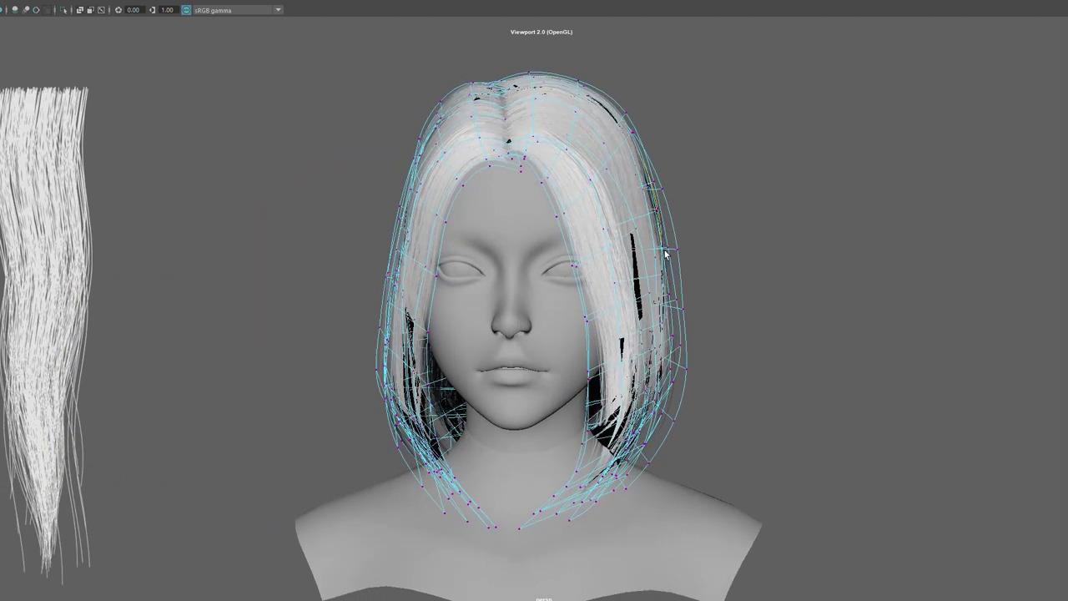
{"action": "left_click_drag", "start_coordinate": [666, 255], "coordinate": [560, 219], "text": "alt"}
{"action": "left_click_drag", "start_coordinate": [653, 251], "coordinate": [597, 243], "text": "alt"}
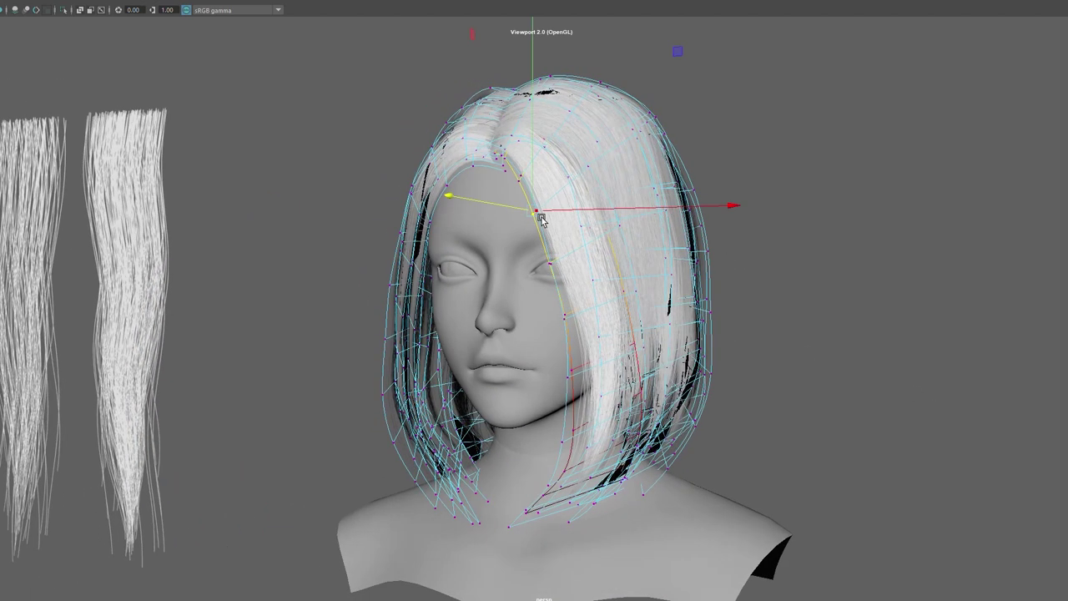
{"action": "mouse_move", "coordinate": [541, 218]}
{"action": "left_mouse_down"}
{"action": "mouse_move", "coordinate": [634, 234]}
{"action": "mouse_move", "coordinate": [747, 200]}
{"action": "left_mouse_up"}
- Select control points along the right front strand, from the chin up to the hairline
{"action": "scroll", "coordinate": [584, 255], "scroll_direction": "up", "scroll_amount": 5}
{"action": "left_click", "coordinate": [584, 250]}
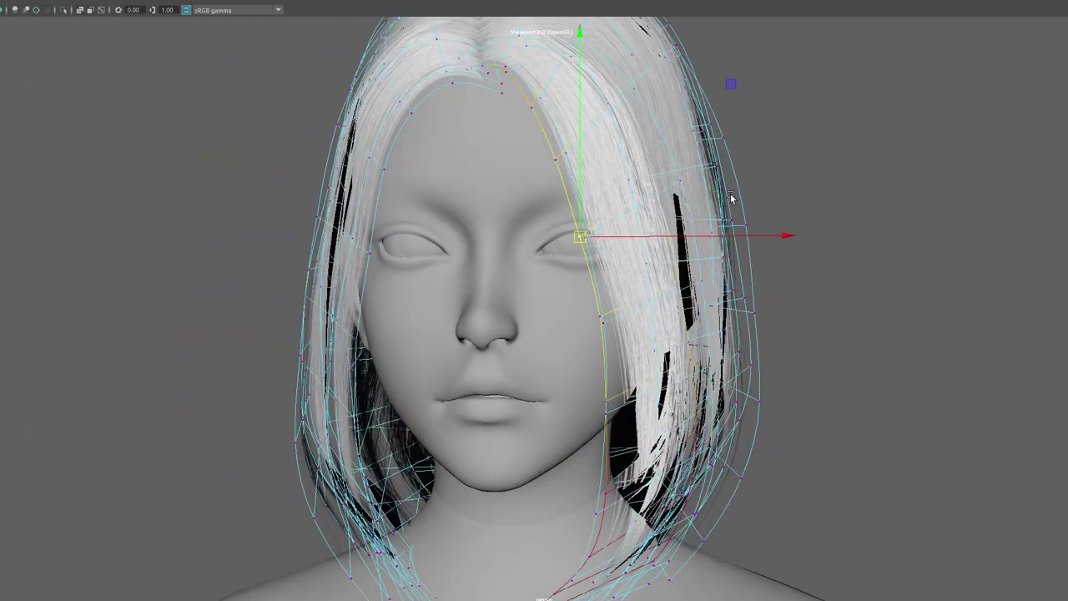
{"action": "left_click_drag", "start_coordinate": [637, 241], "coordinate": [573, 239], "text": "alt"}
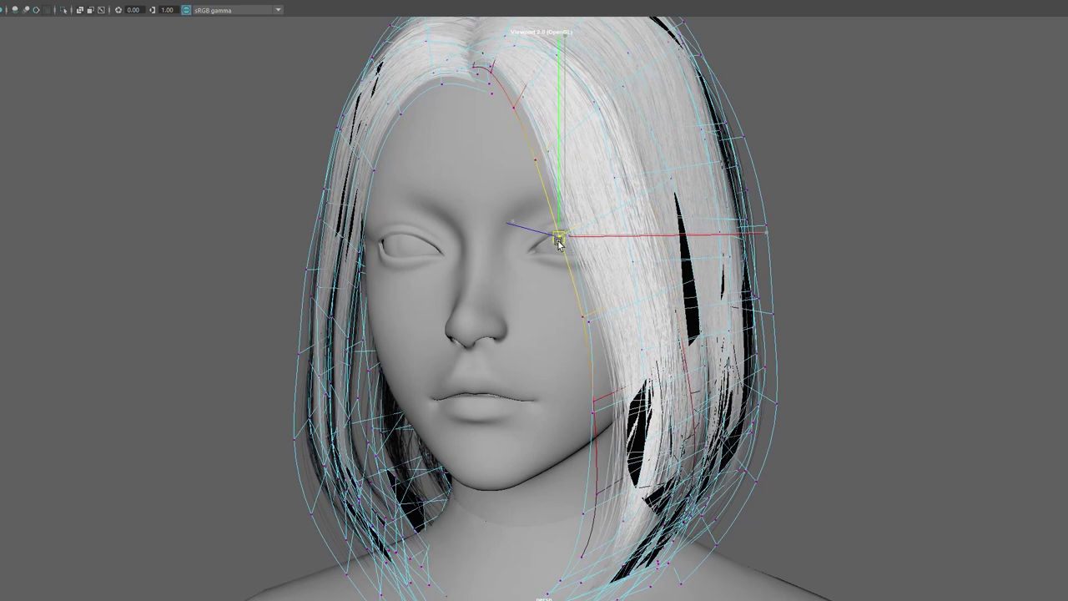
{"action": "mouse_move", "coordinate": [584, 334]}
{"action": "left_mouse_down", "text": "alt"}
{"action": "mouse_move", "coordinate": [639, 332]}
{"action": "mouse_move", "coordinate": [584, 329]}
{"action": "left_mouse_up", "text": "alt"}
{"action": "left_click", "coordinate": [626, 321]}
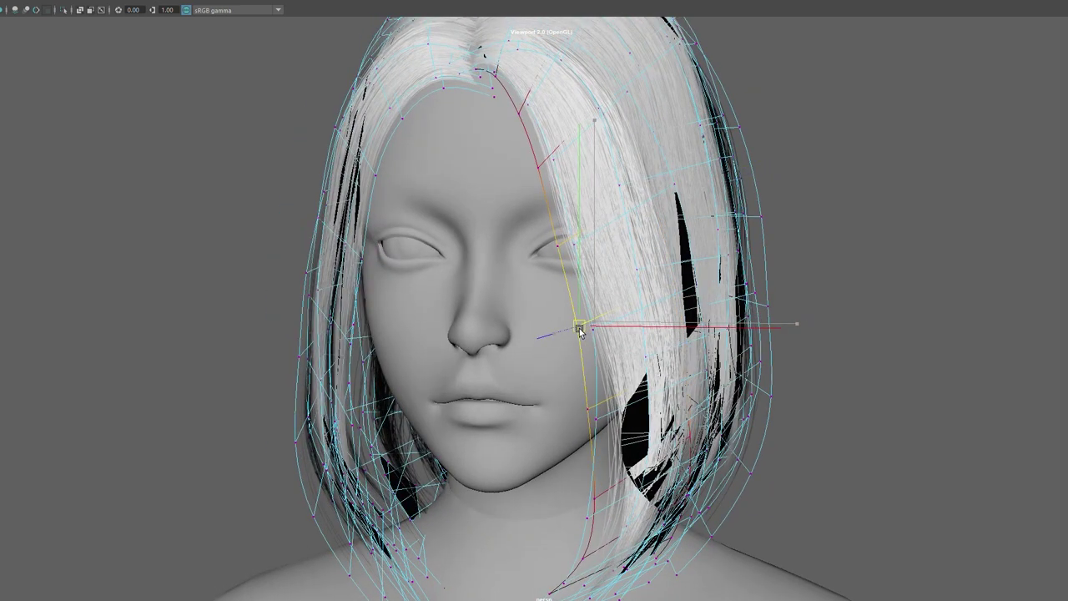
{"action": "left_click", "coordinate": [588, 414]}
{"action": "left_click_drag", "start_coordinate": [589, 414], "coordinate": [609, 474], "text": "alt"}
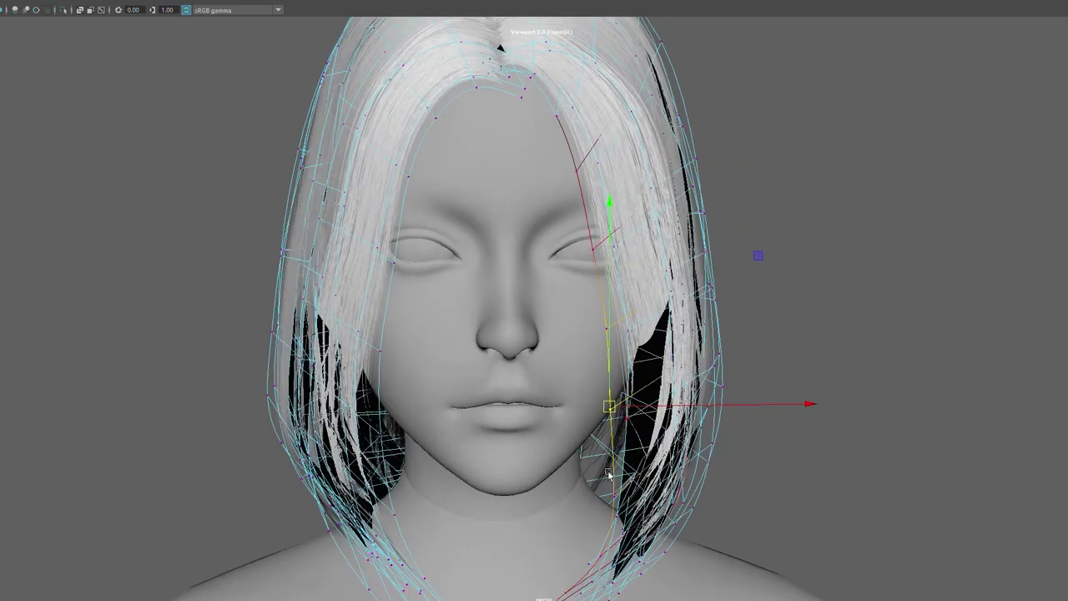
{"action": "left_click", "coordinate": [607, 413]}
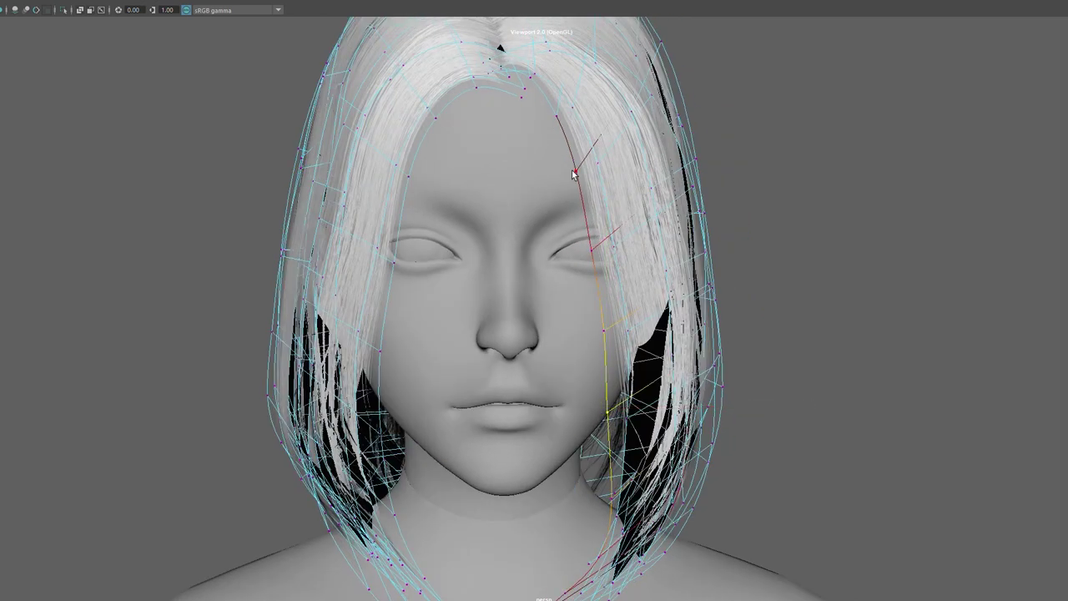
{"action": "left_click", "coordinate": [573, 172]}
{"action": "left_click", "coordinate": [496, 64]}
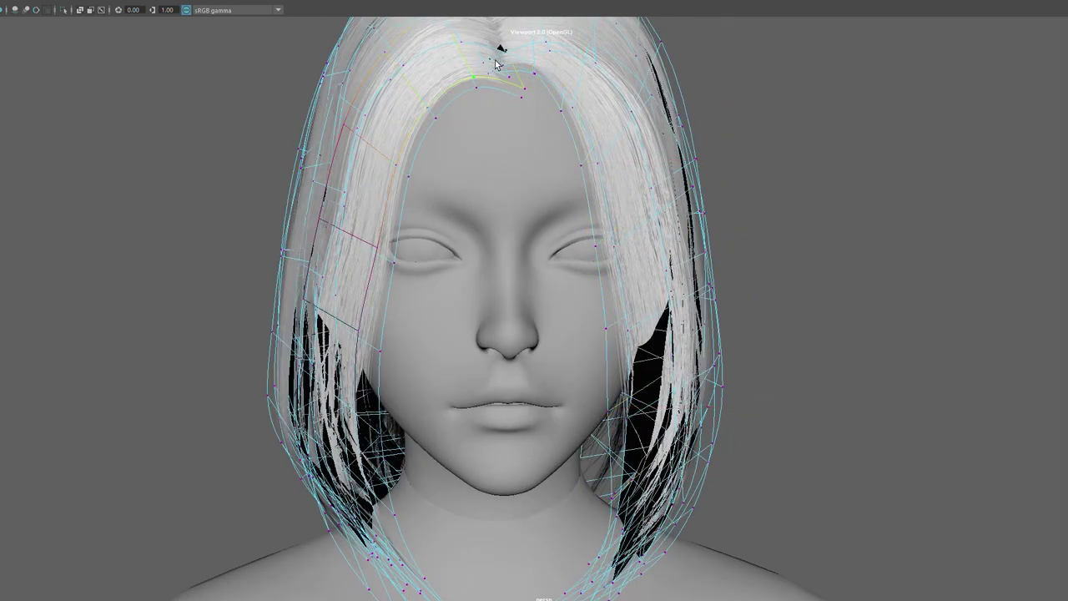
{"action": "left_click", "coordinate": [532, 79]}
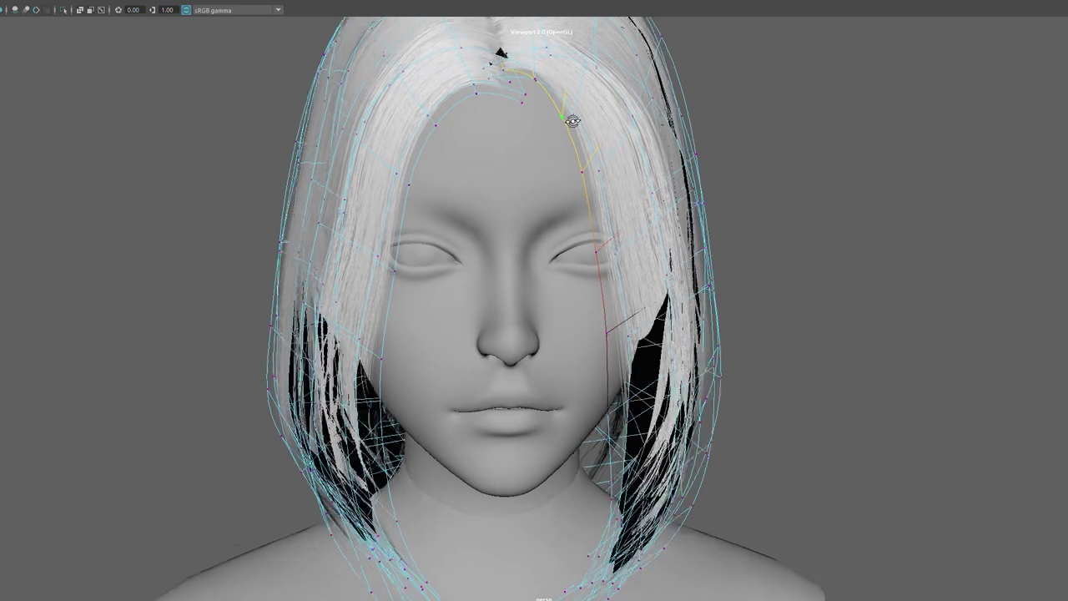
- Select the parting point and hairline curve, then return the hair to object mode
{"action": "left_click_drag", "start_coordinate": [564, 108], "coordinate": [526, 148], "text": "alt"}
{"action": "left_click", "coordinate": [505, 138]}
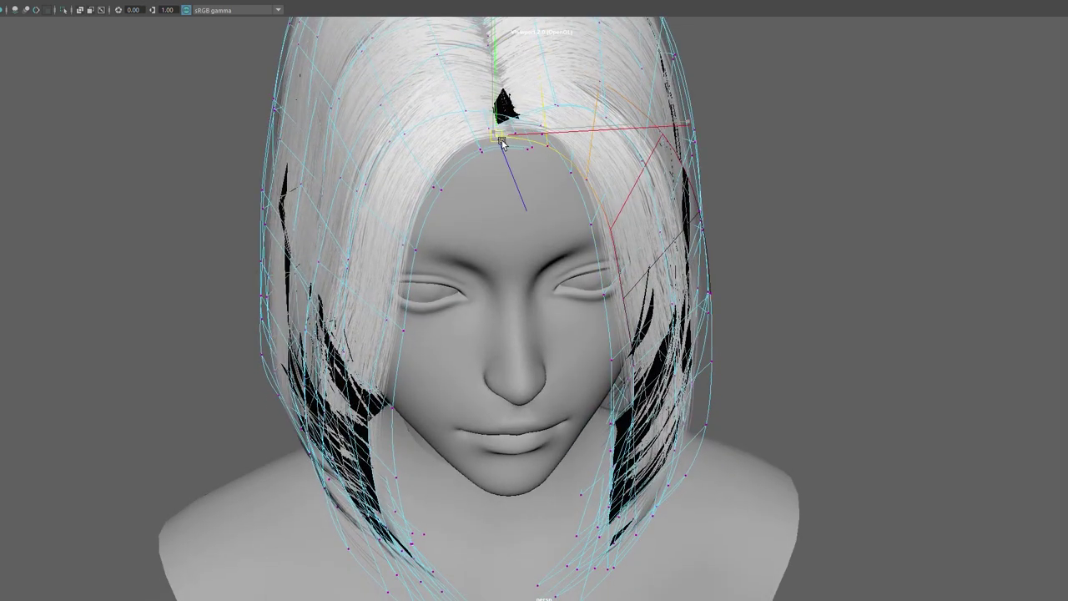
{"action": "left_click_drag", "start_coordinate": [554, 162], "coordinate": [525, 224], "text": "alt"}
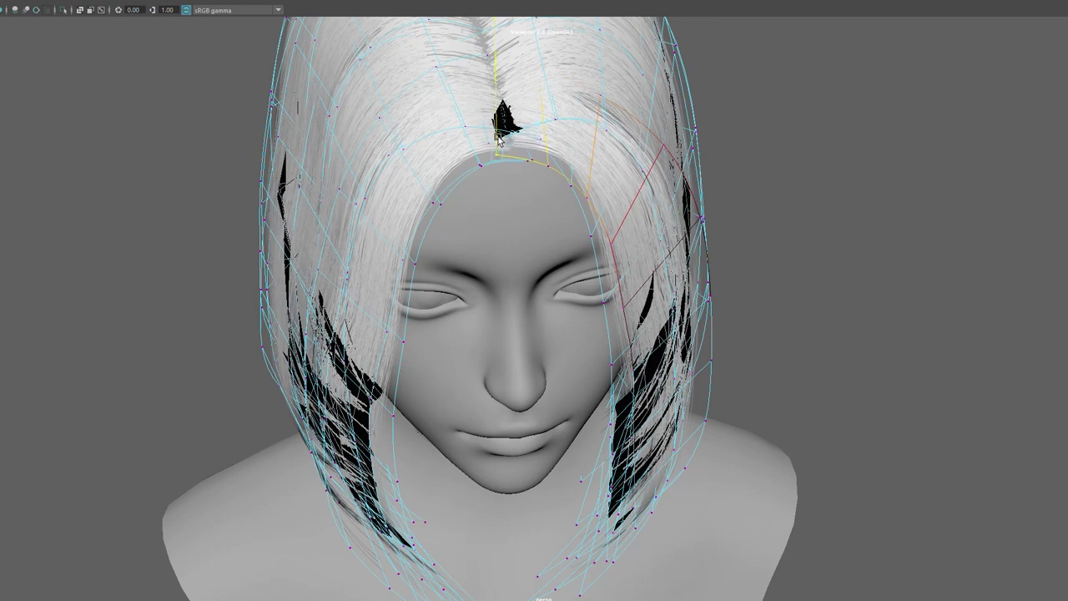
{"action": "mouse_move", "coordinate": [510, 196]}
{"action": "left_mouse_down", "text": "alt"}
{"action": "mouse_move", "coordinate": [776, 214]}
{"action": "mouse_move", "coordinate": [778, 236]}
{"action": "mouse_move", "coordinate": [496, 108]}
{"action": "mouse_move", "coordinate": [515, 84]}
{"action": "left_mouse_up", "text": "alt"}
{"action": "left_click", "coordinate": [531, 97]}
{"action": "scroll", "coordinate": [553, 111], "scroll_direction": "down", "scroll_amount": 3}
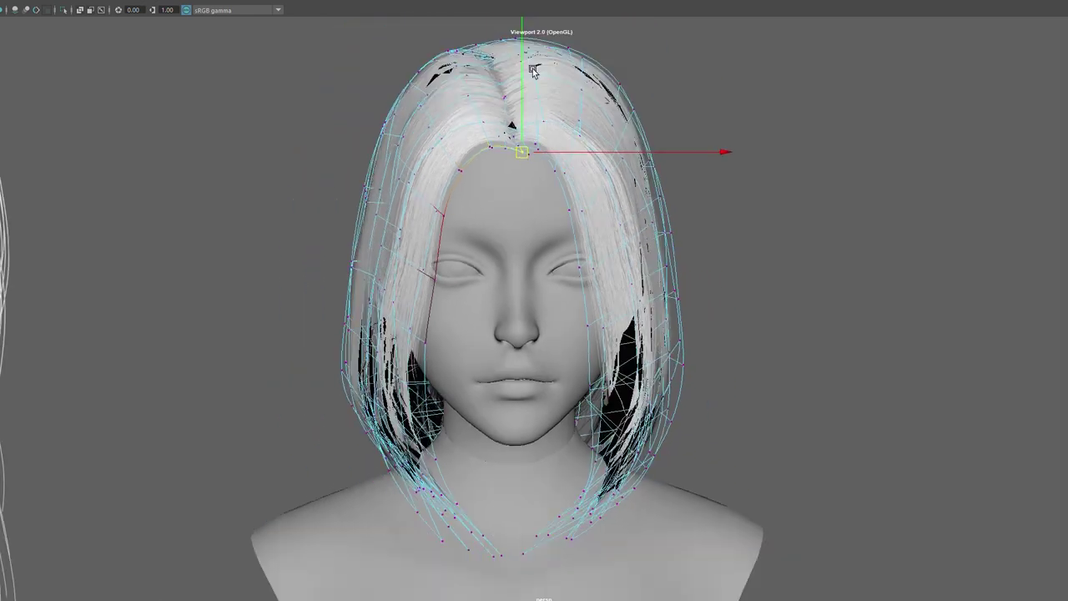
{"action": "right_click_drag", "start_coordinate": [787, 139], "coordinate": [870, 187]}
{"action": "mouse_move", "coordinate": [870, 186]}
{"action": "left_mouse_down", "text": "alt"}
{"action": "mouse_move", "coordinate": [677, 164]}
{"action": "mouse_move", "coordinate": [682, 216]}
{"action": "left_mouse_up", "text": "alt"}
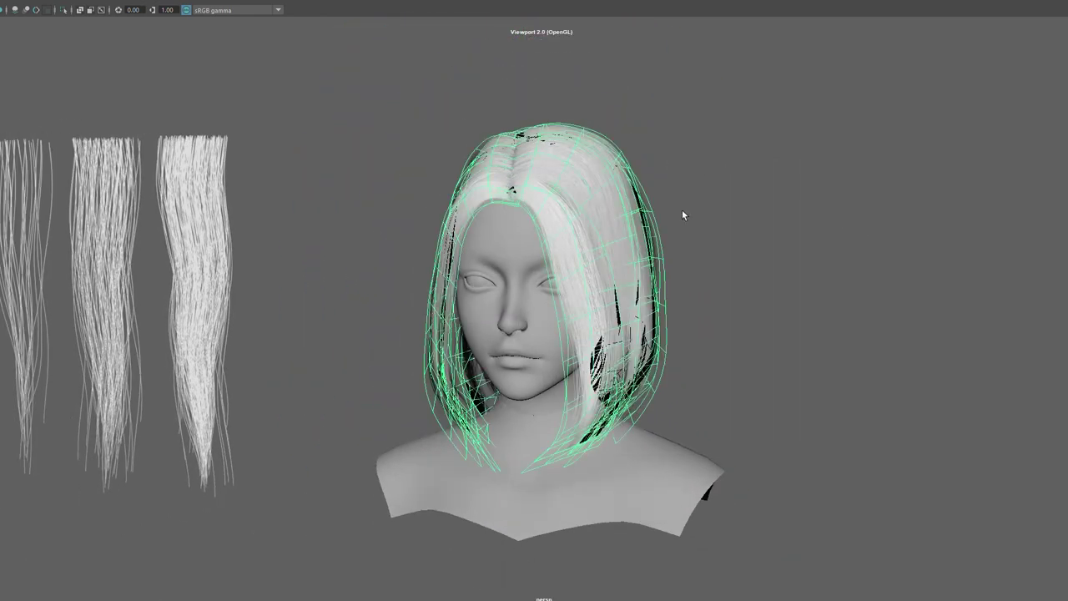
- Back in control-vertex editing, turn on soft selection with Volume falloff
{"action": "right_click_drag", "start_coordinate": [708, 162], "coordinate": [657, 155]}
{"action": "key", "text": "ctrl+shift+t"}
{"action": "left_click", "coordinate": [8, 238]}
{"action": "left_click", "coordinate": [15, 267]}
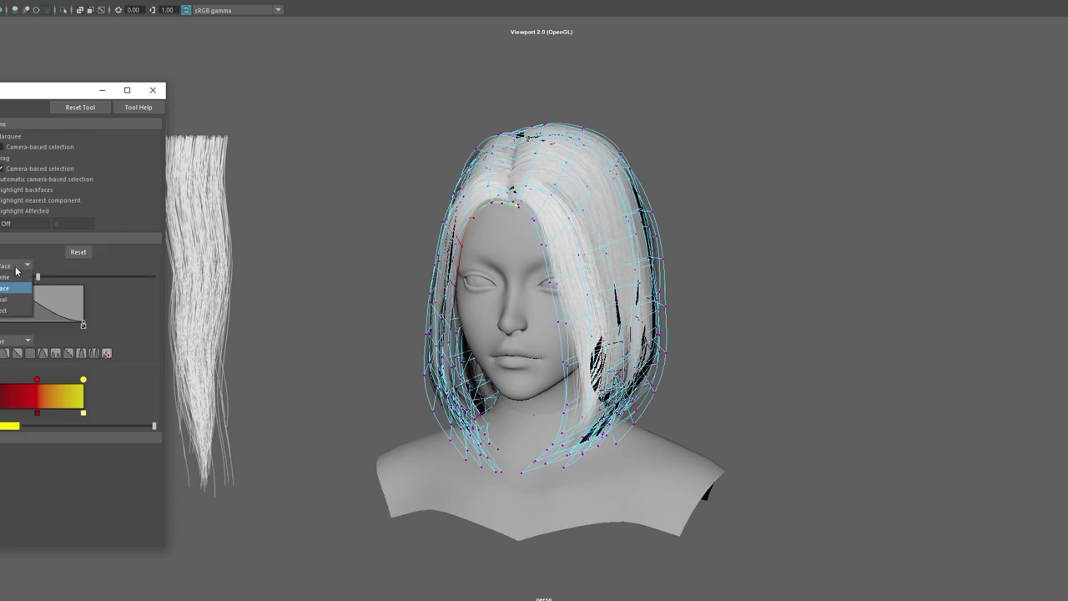
{"action": "left_click", "coordinate": [16, 277]}
- Push the lower right and left strand ends outward
{"action": "left_click", "coordinate": [660, 409]}
{"action": "mouse_move", "coordinate": [679, 406]}
{"action": "left_mouse_down", "text": "alt"}
{"action": "mouse_move", "coordinate": [655, 399]}
{"action": "mouse_move", "coordinate": [659, 411]}
{"action": "left_mouse_up", "text": "alt"}
{"action": "key", "text": "w"}
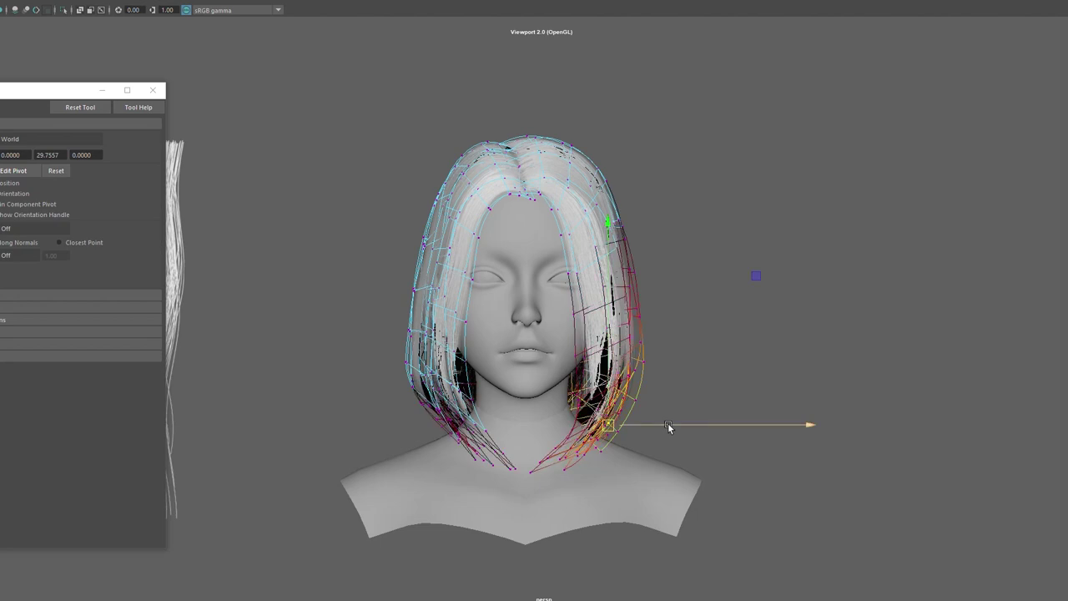
{"action": "left_click_drag", "start_coordinate": [668, 422], "coordinate": [681, 425]}
{"action": "left_click", "coordinate": [421, 404]}
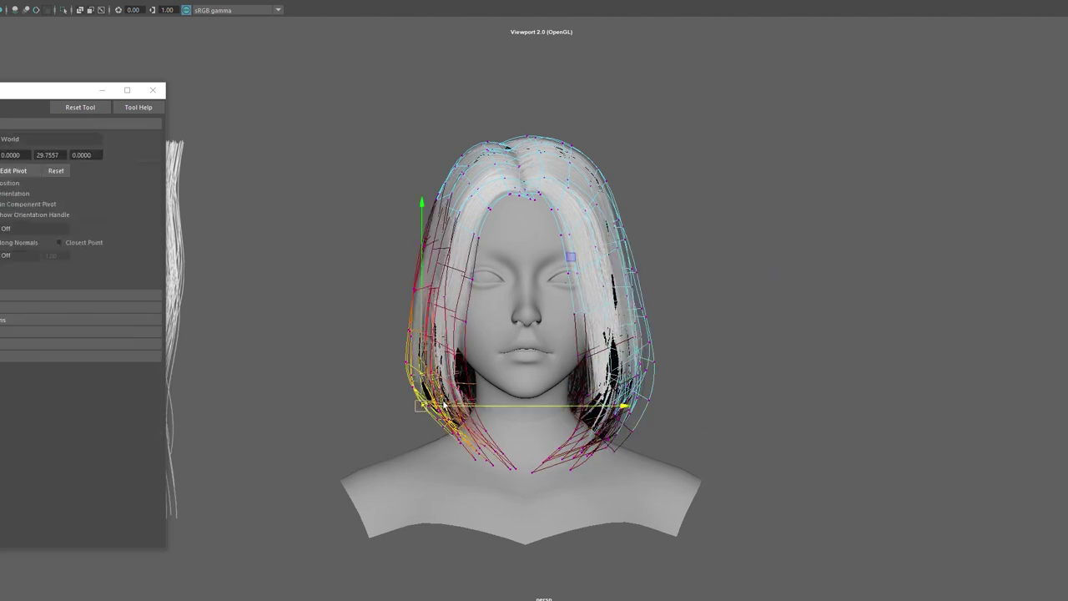
{"action": "left_click_drag", "start_coordinate": [448, 408], "coordinate": [412, 409]}
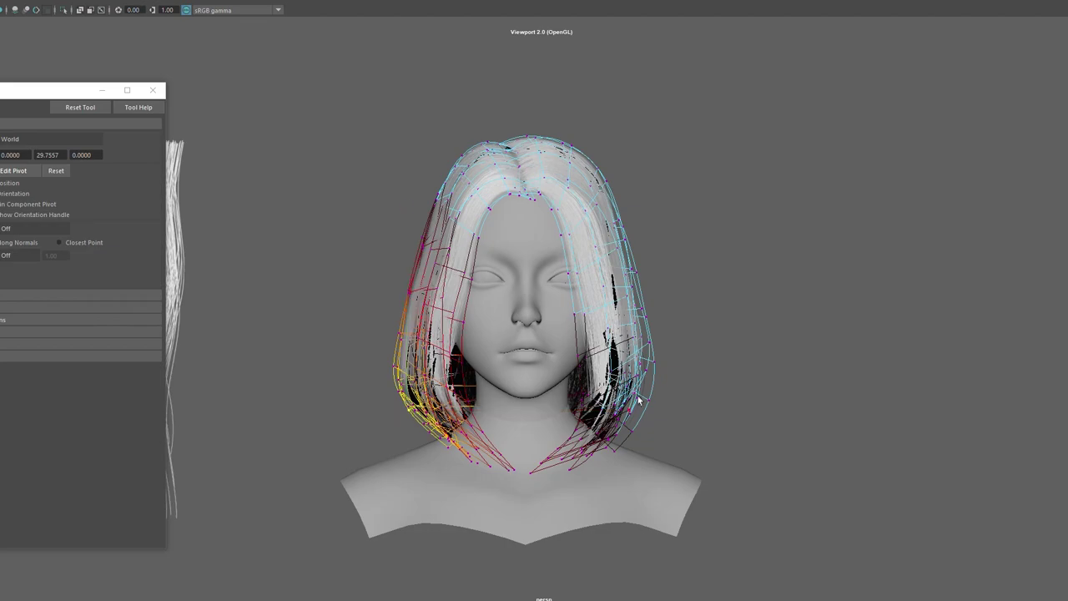
- Select the back strand ends and move them outward
{"action": "mouse_move", "coordinate": [639, 401]}
{"action": "left_mouse_down", "text": "alt"}
{"action": "mouse_move", "coordinate": [343, 402]}
{"action": "mouse_move", "coordinate": [611, 403]}
{"action": "mouse_move", "coordinate": [775, 369]}
{"action": "mouse_move", "coordinate": [743, 315]}
{"action": "left_mouse_up", "text": "alt"}
{"action": "key", "text": "w"}
{"action": "key", "text": "q"}
{"action": "left_click", "coordinate": [728, 264]}
{"action": "key", "text": "w"}
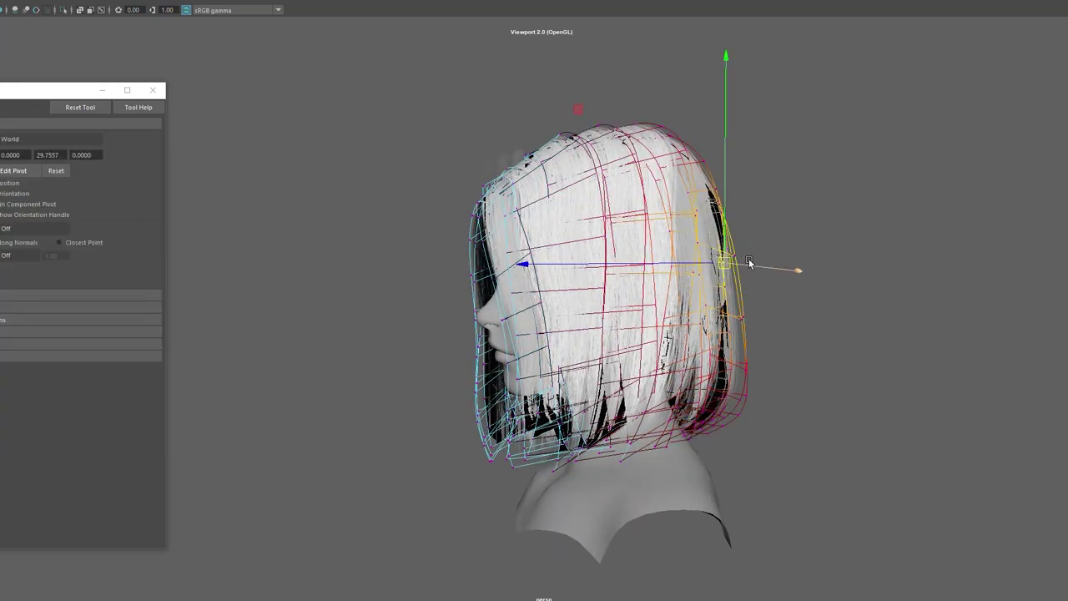
{"action": "key", "text": "q"}
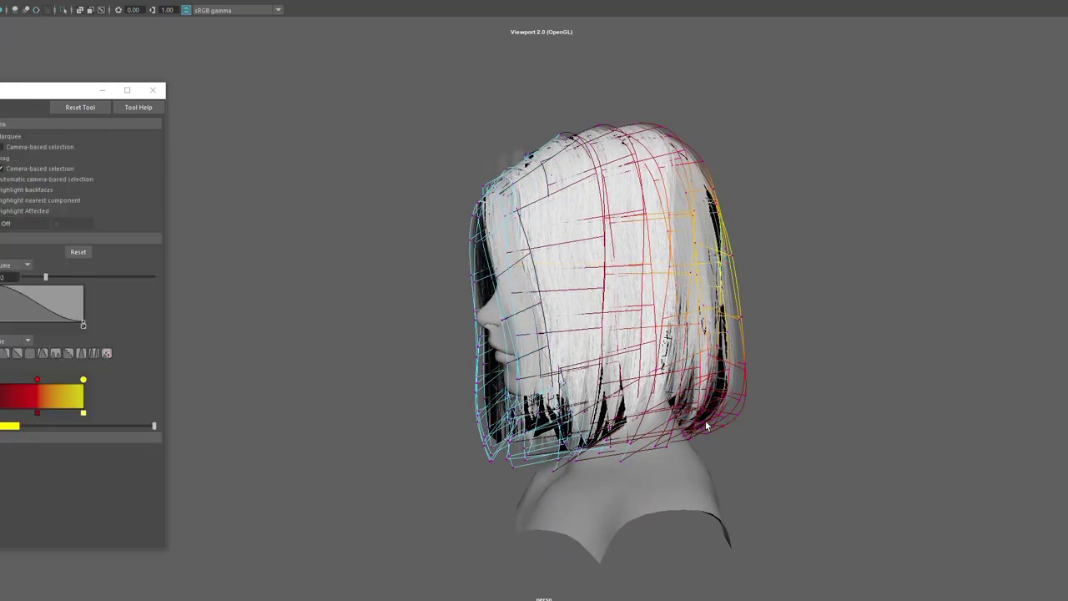
{"action": "mouse_move", "coordinate": [722, 406]}
{"action": "left_mouse_down", "text": "alt"}
{"action": "mouse_move", "coordinate": [745, 419]}
{"action": "mouse_move", "coordinate": [693, 268]}
{"action": "mouse_move", "coordinate": [708, 407]}
{"action": "mouse_move", "coordinate": [433, 384]}
{"action": "mouse_move", "coordinate": [326, 389]}
{"action": "left_mouse_up", "text": "alt"}
{"action": "left_click", "coordinate": [693, 270]}
{"action": "key", "text": "w"}
- Select the lower back strand ends, then return to object mode and deselect the hair
{"action": "left_click", "coordinate": [344, 401]}
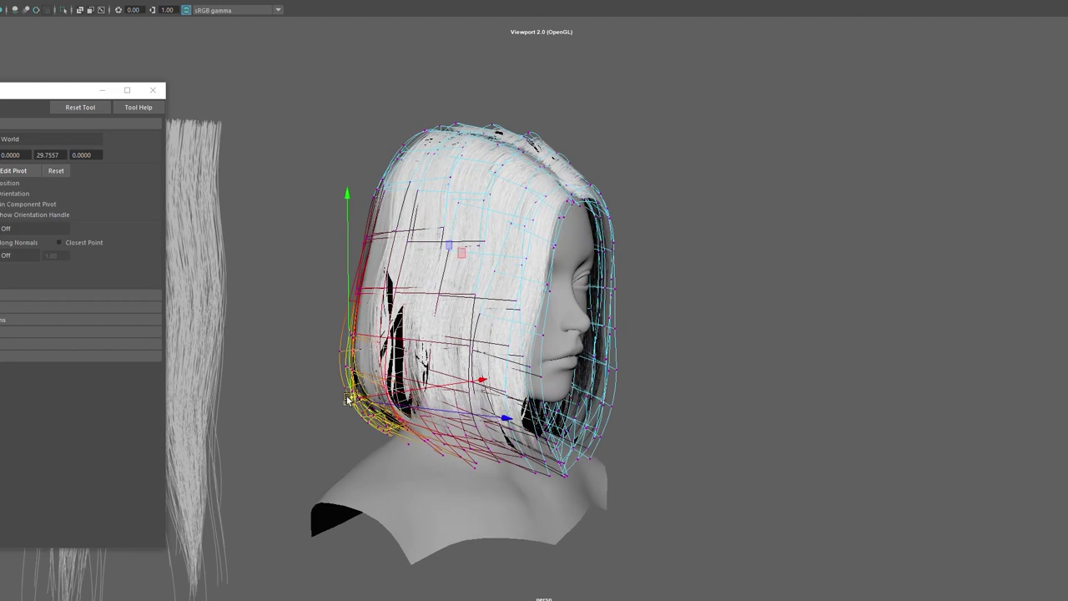
{"action": "left_click_drag", "start_coordinate": [462, 404], "coordinate": [770, 273], "text": "alt"}
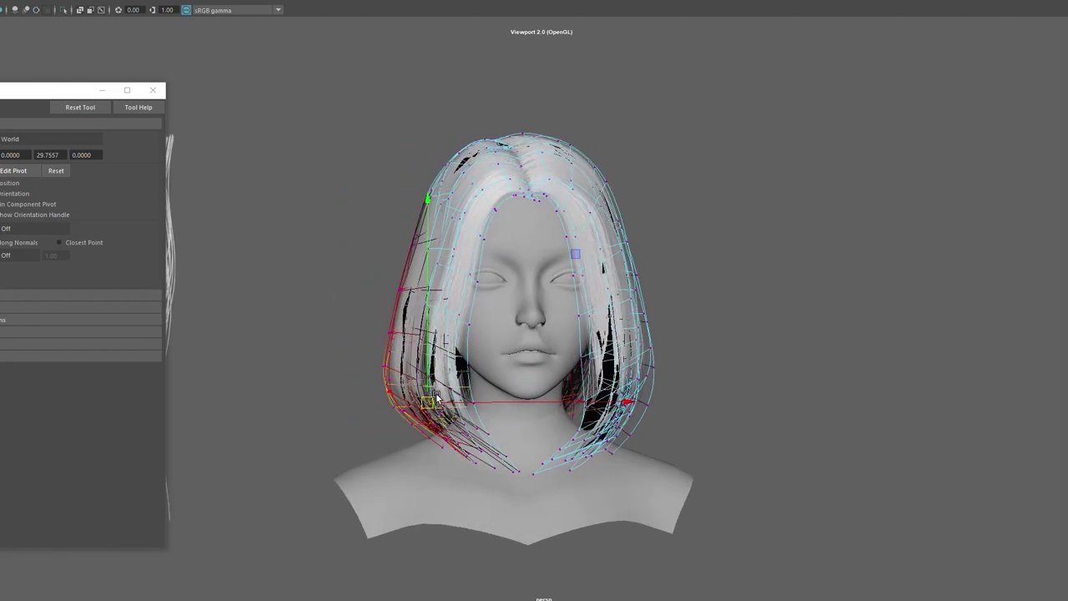
{"action": "key", "text": "q"}
{"action": "key", "text": "F8"}
{"action": "left_click", "coordinate": [855, 276]}
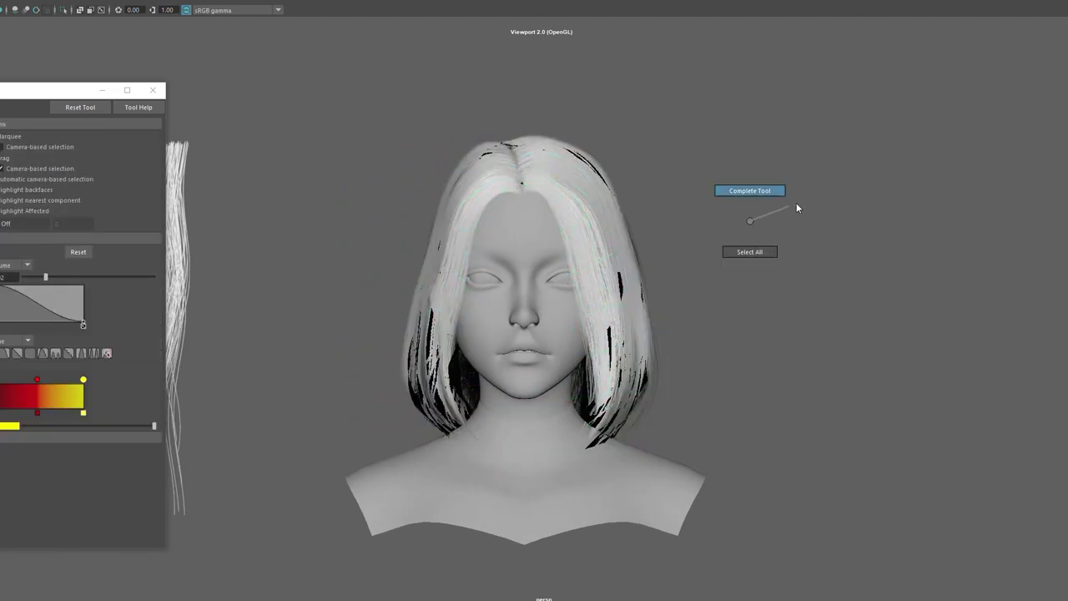
- Lift the left strand ends of the bob slightly upward
{"action": "left_click_drag", "start_coordinate": [916, 253], "coordinate": [801, 266], "text": "alt"}
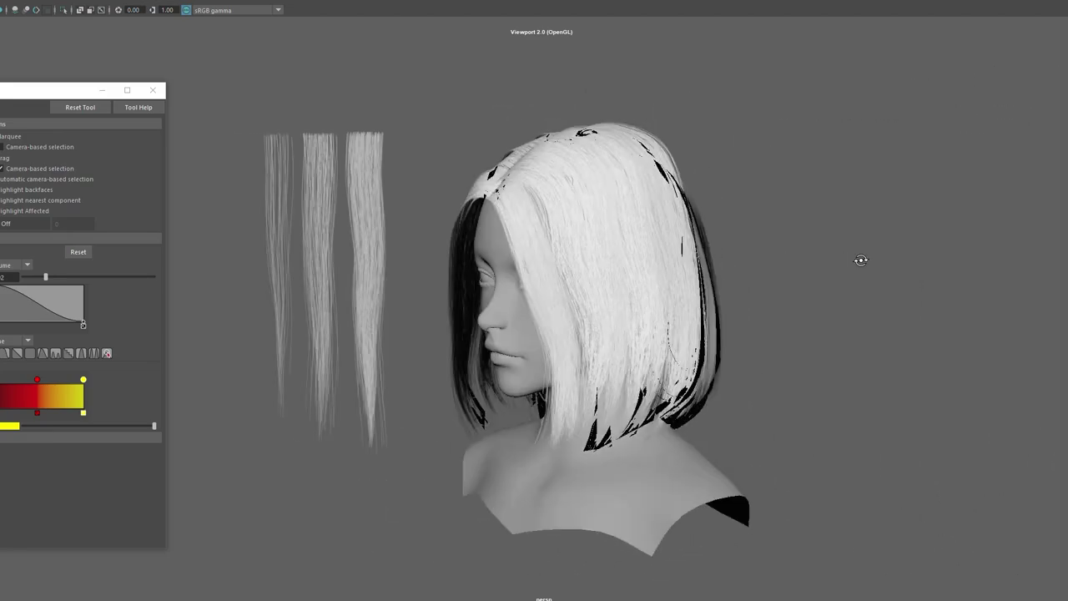
{"action": "left_click_drag", "start_coordinate": [801, 265], "coordinate": [868, 259], "text": "alt"}
{"action": "key", "text": "ctrl+z"}
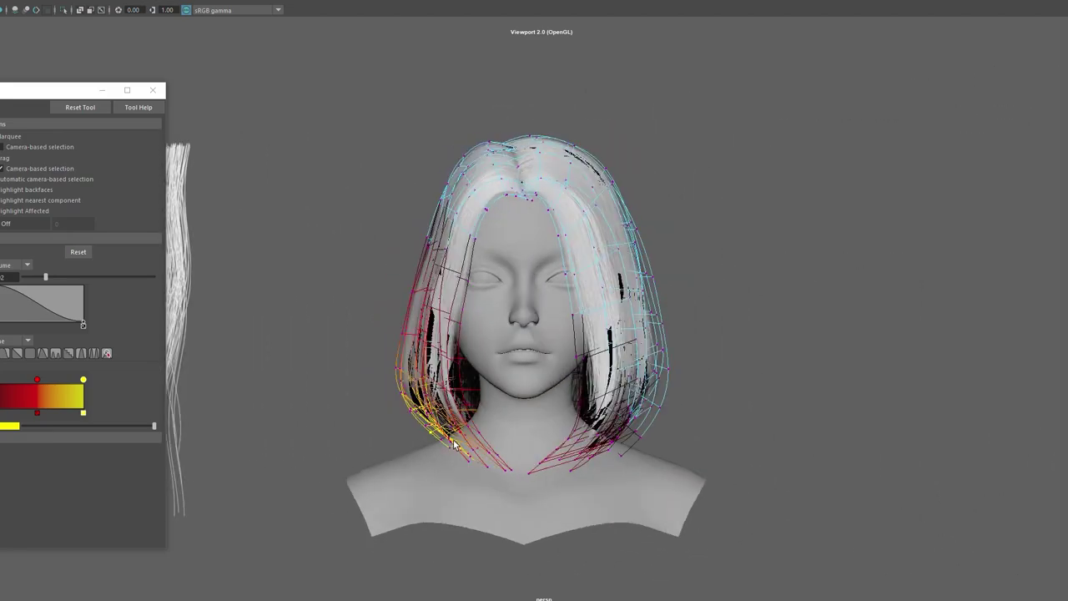
{"action": "key", "text": "w"}
{"action": "left_click_drag", "start_coordinate": [453, 449], "coordinate": [453, 415]}
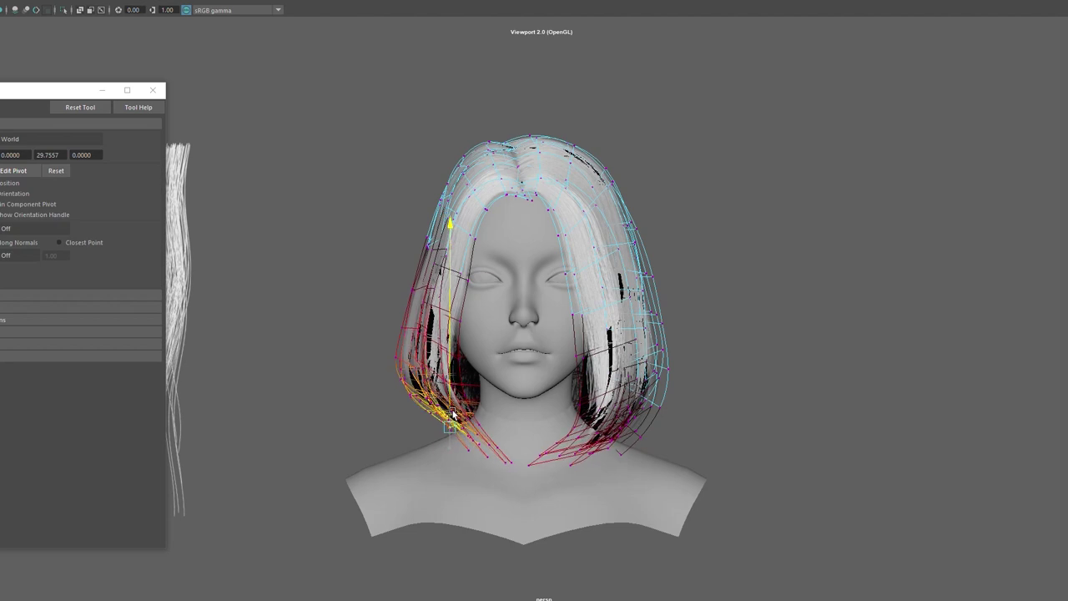
{"action": "key", "text": "q"}
- Lift the right strand ends upward and reselect the whole hair mesh
{"action": "left_click", "coordinate": [618, 451]}
{"action": "key", "text": "w"}
{"action": "left_click_drag", "start_coordinate": [619, 450], "coordinate": [615, 421]}
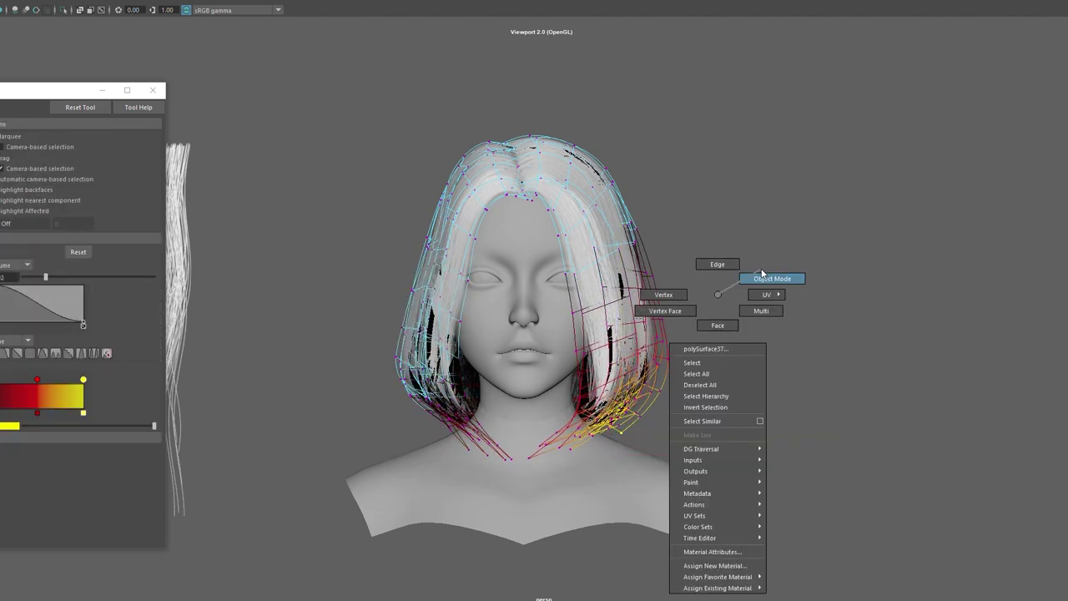
{"action": "right_click_drag", "start_coordinate": [714, 299], "coordinate": [777, 290]}
{"action": "left_click_drag", "start_coordinate": [811, 318], "coordinate": [602, 338], "text": "alt"}
{"action": "left_click", "coordinate": [420, 346]}
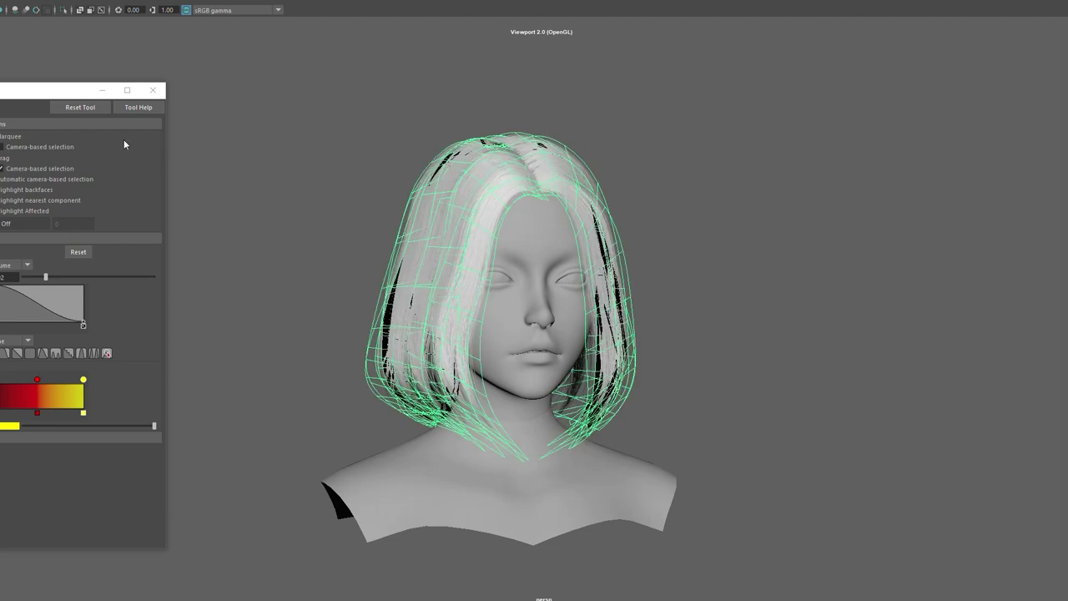
- Reshape the left-side strands around the face in control-vertex mode
{"action": "right_click_drag", "start_coordinate": [808, 250], "coordinate": [752, 245]}
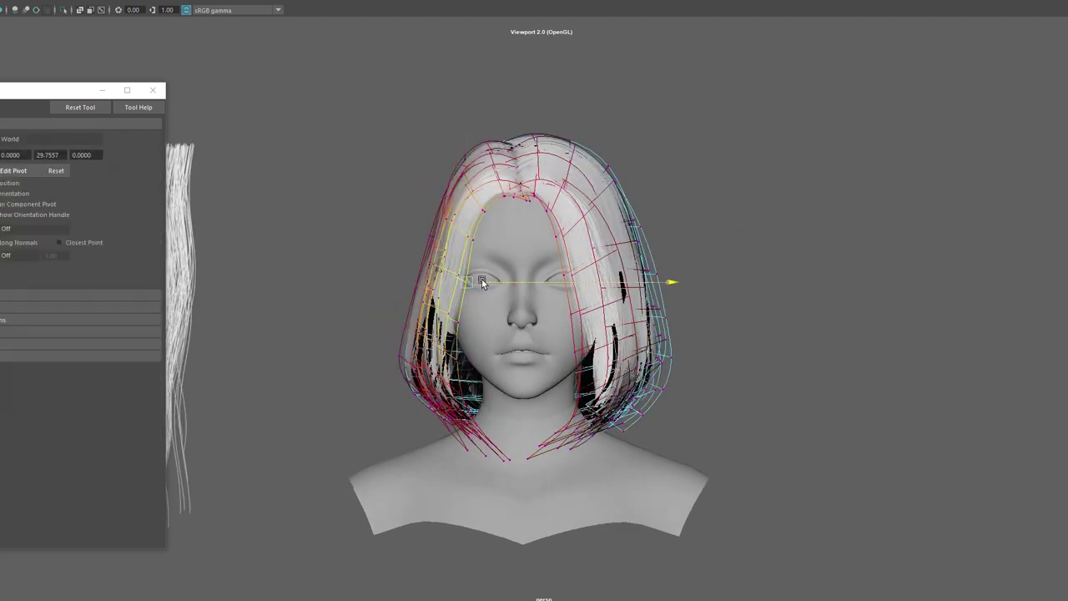
{"action": "left_click_drag", "start_coordinate": [472, 287], "coordinate": [537, 293]}
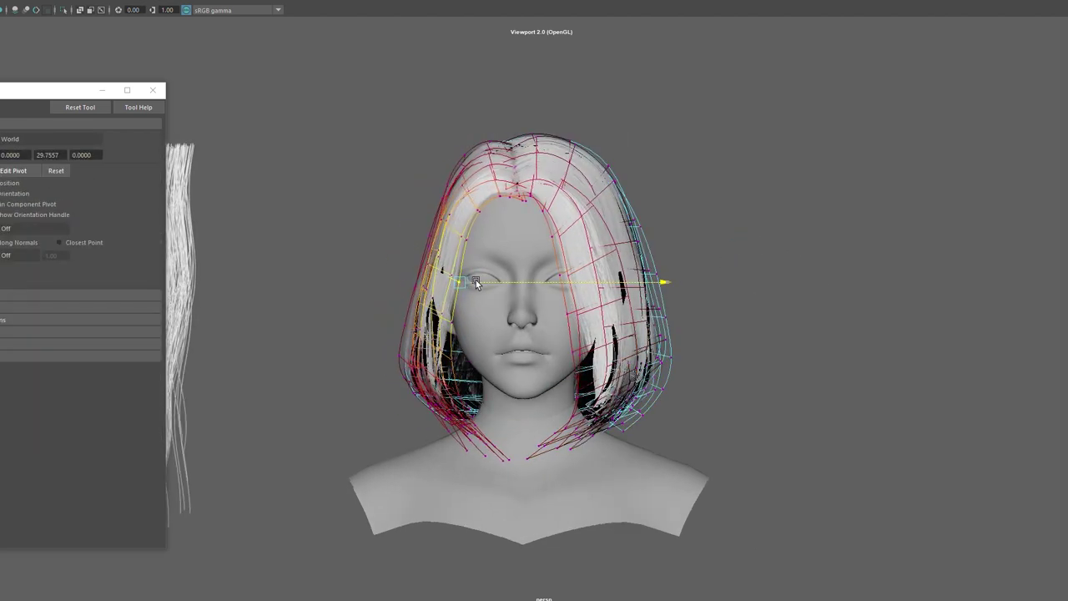
{"action": "left_click", "coordinate": [617, 179]}
{"action": "key", "text": "w"}
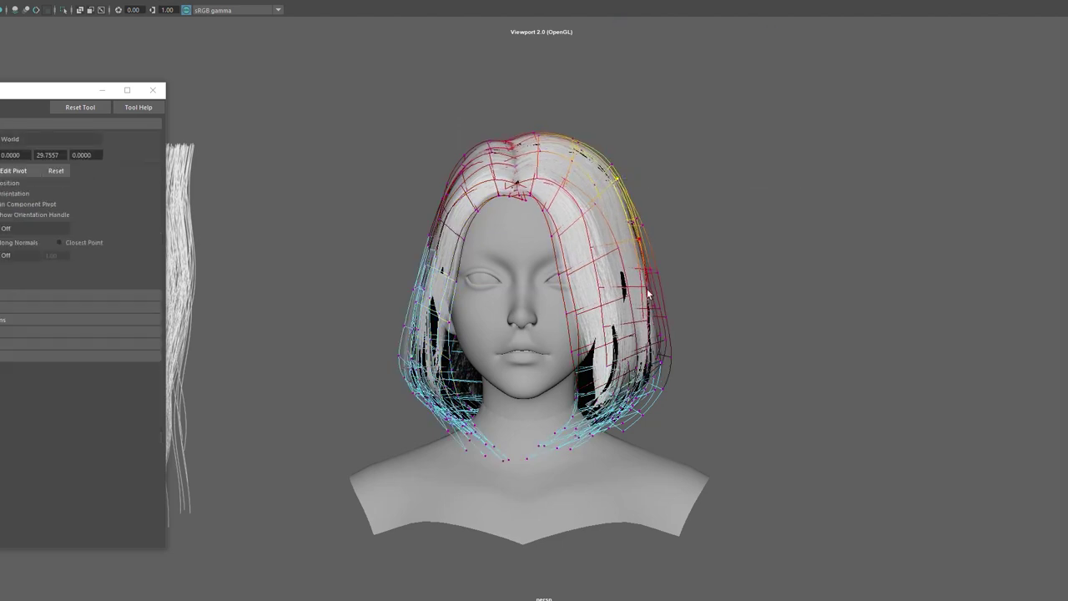
- Nudge the right-side hair guides outward along X and return to object mode
{"action": "left_click", "coordinate": [649, 294]}
{"action": "left_click_drag", "start_coordinate": [673, 288], "coordinate": [666, 290]}
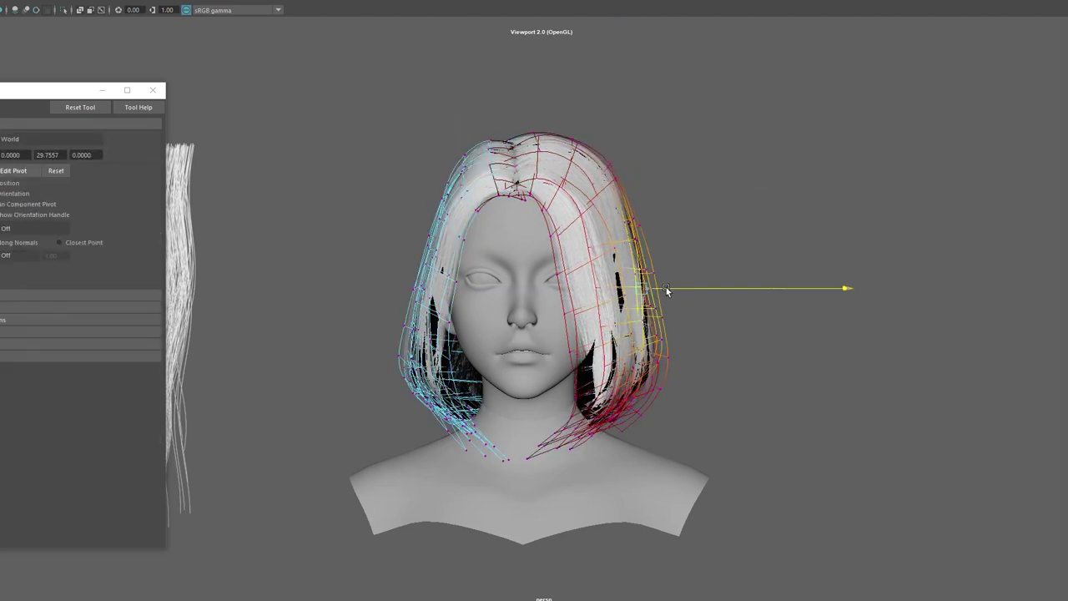
{"action": "left_click", "coordinate": [673, 358]}
{"action": "left_click_drag", "start_coordinate": [673, 358], "coordinate": [690, 364]}
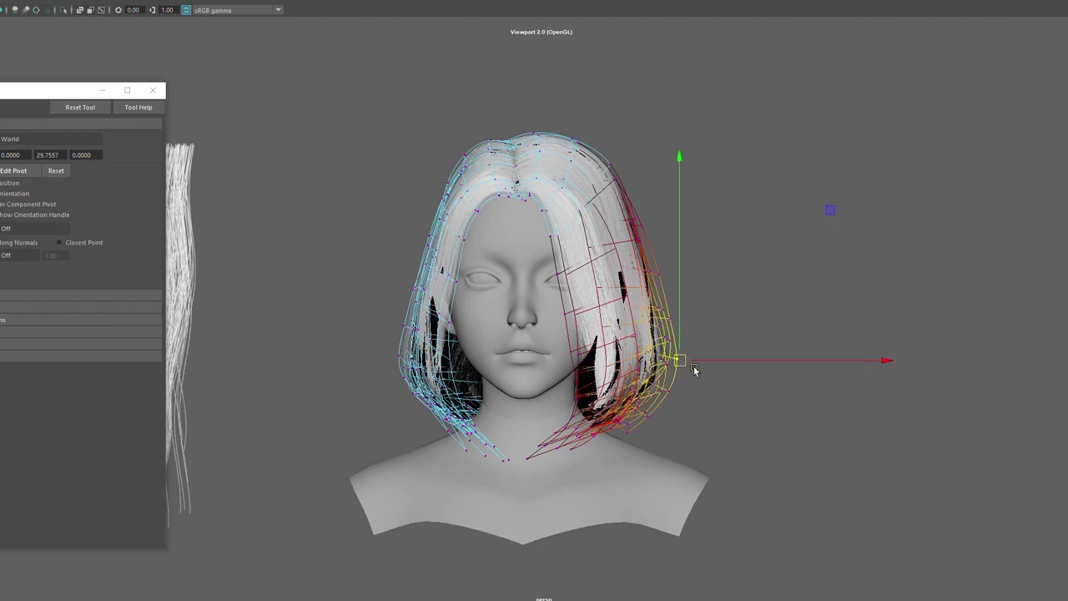
{"action": "key", "text": "q"}
{"action": "key", "text": "F8"}
{"action": "left_click", "coordinate": [860, 242]}
- Shift the left-side guide vertices of the hair slightly outward
{"action": "left_click", "coordinate": [605, 249]}
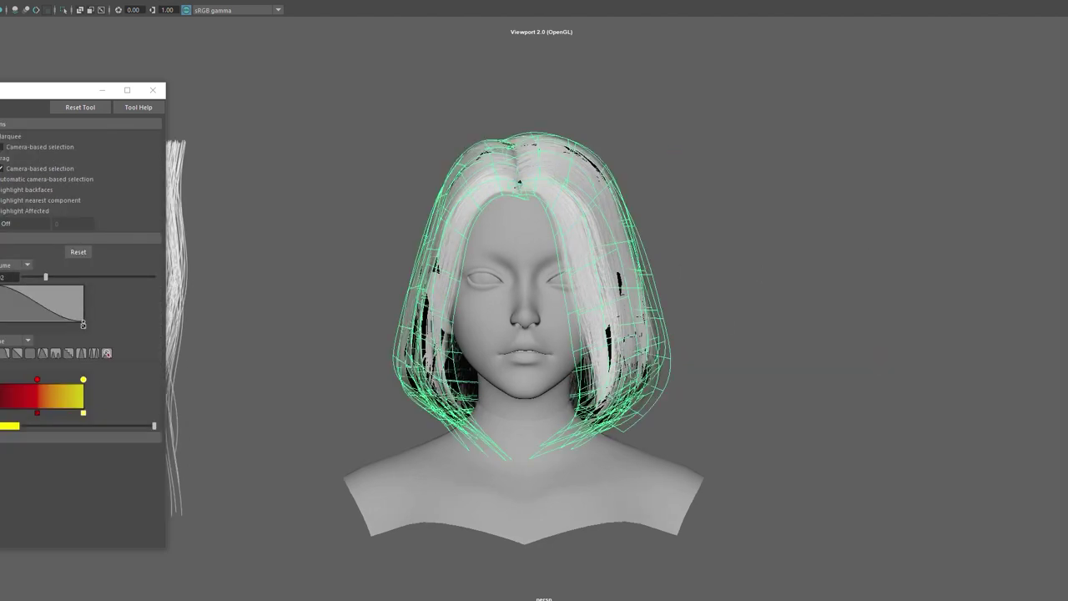
{"action": "key", "text": "F8"}
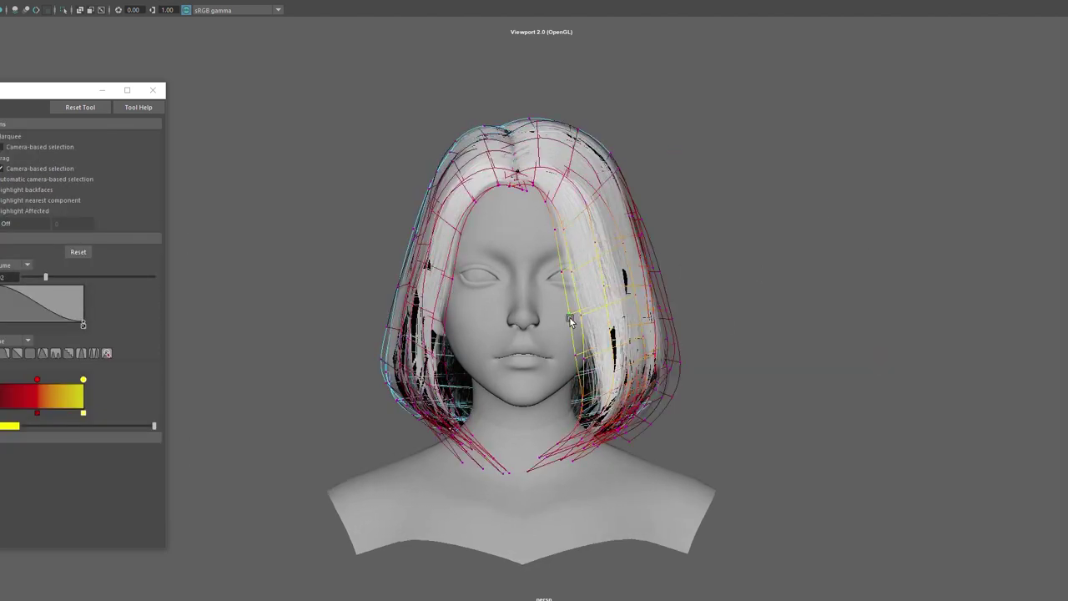
{"action": "key", "text": "w"}
{"action": "left_click", "coordinate": [426, 316]}
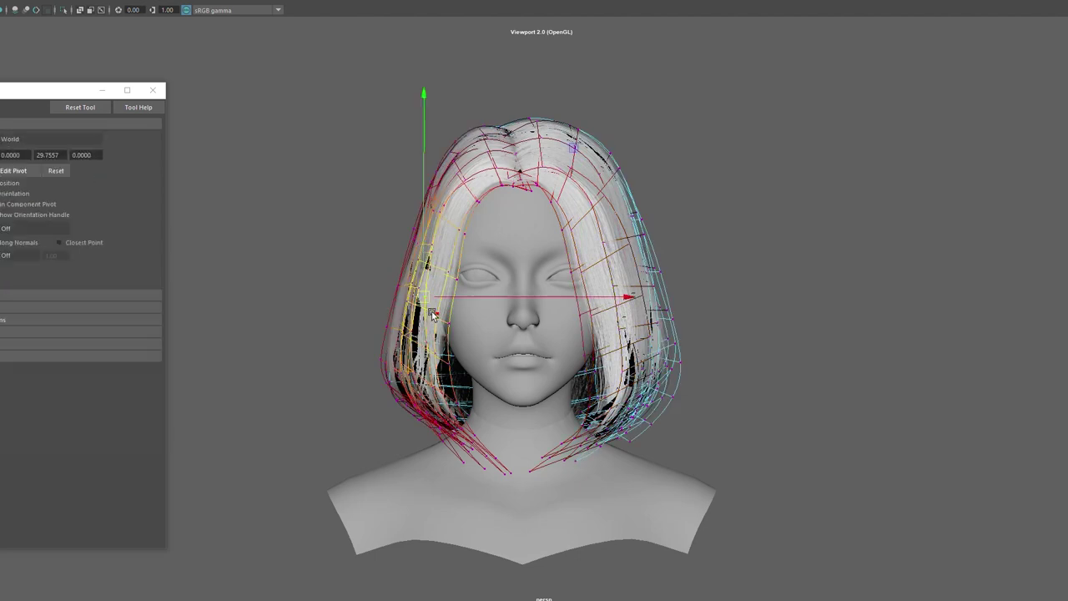
{"action": "left_click_drag", "start_coordinate": [427, 312], "coordinate": [440, 311]}
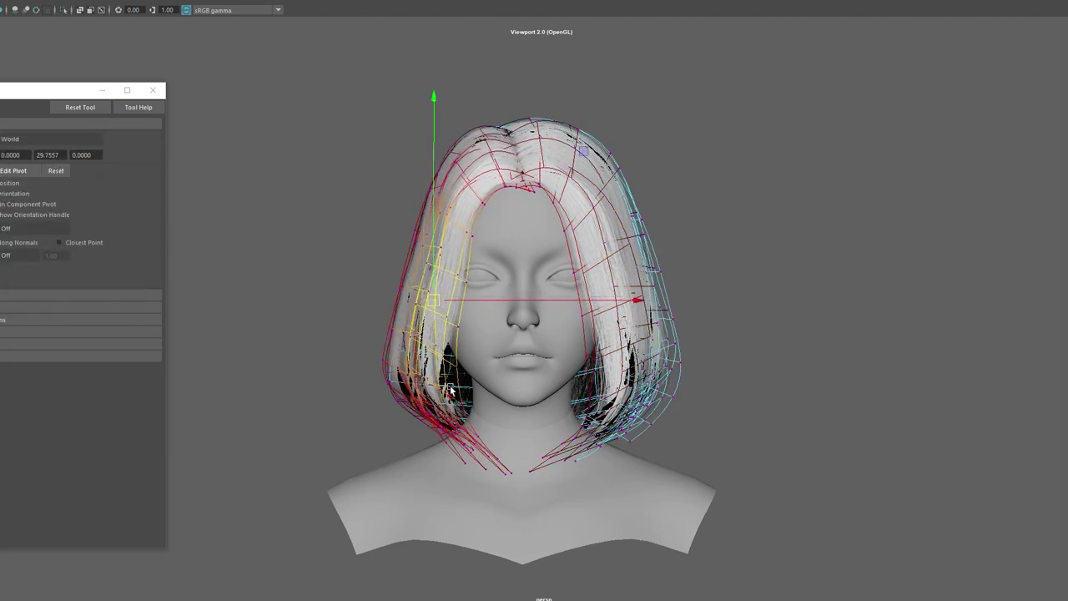
- Move the lower-left hair edge vertices slightly left, then deselect
{"action": "left_click", "coordinate": [391, 389]}
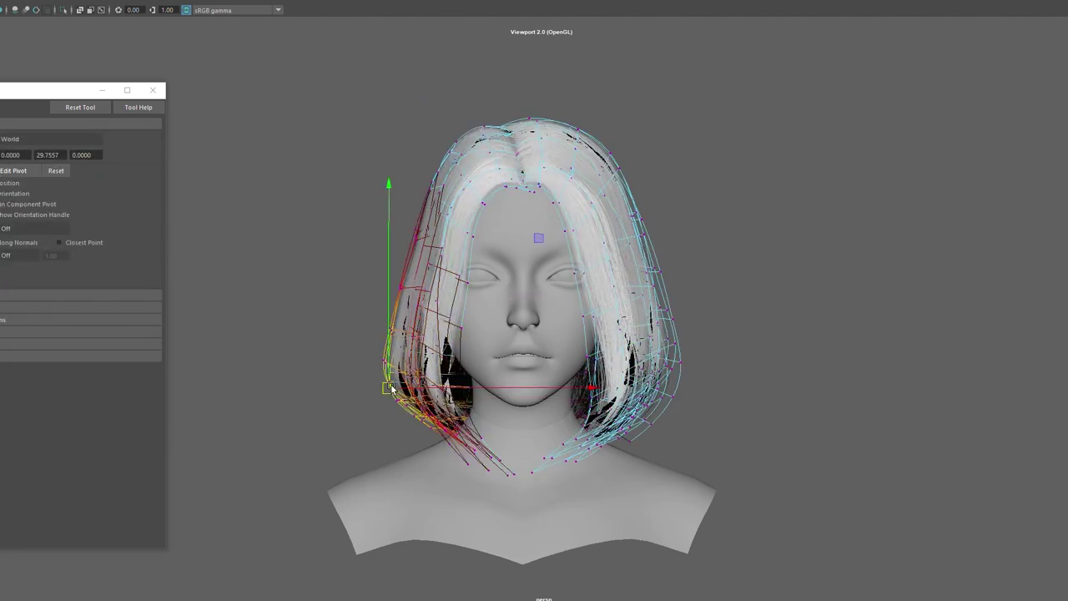
{"action": "double_click", "coordinate": [388, 387]}
{"action": "left_click", "coordinate": [390, 385]}
{"action": "left_click_drag", "start_coordinate": [388, 385], "coordinate": [380, 385]}
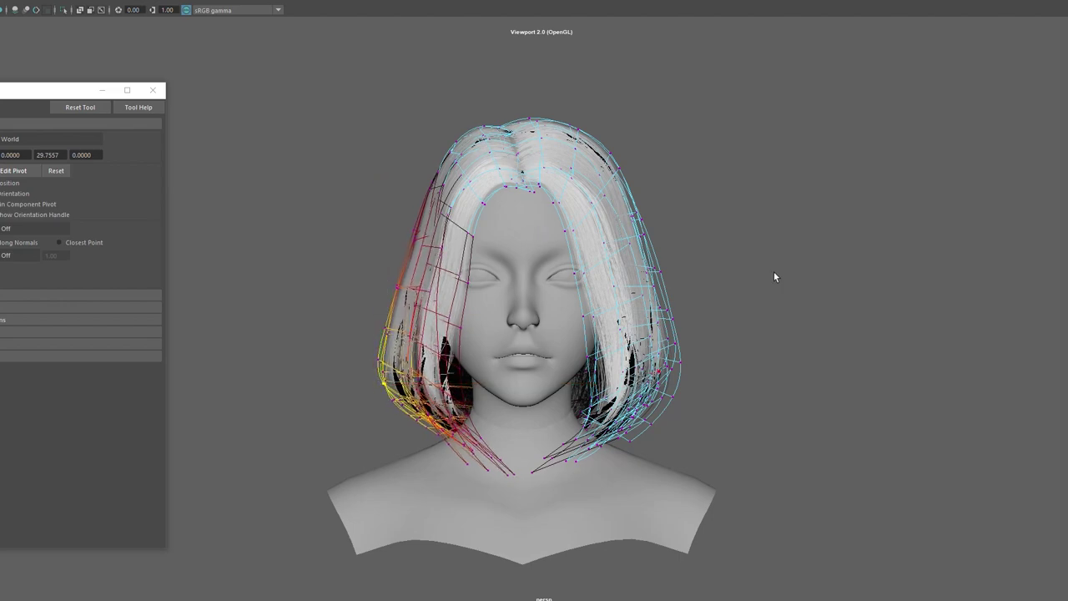
{"action": "key", "text": "q"}
{"action": "left_click", "coordinate": [856, 239]}
- From behind the head, select and move the bottom-back edge vertices outward
{"action": "scroll", "coordinate": [698, 231], "scroll_direction": "down", "scroll_amount": 2}
{"action": "scroll", "coordinate": [651, 222], "scroll_direction": "down", "scroll_amount": 2}
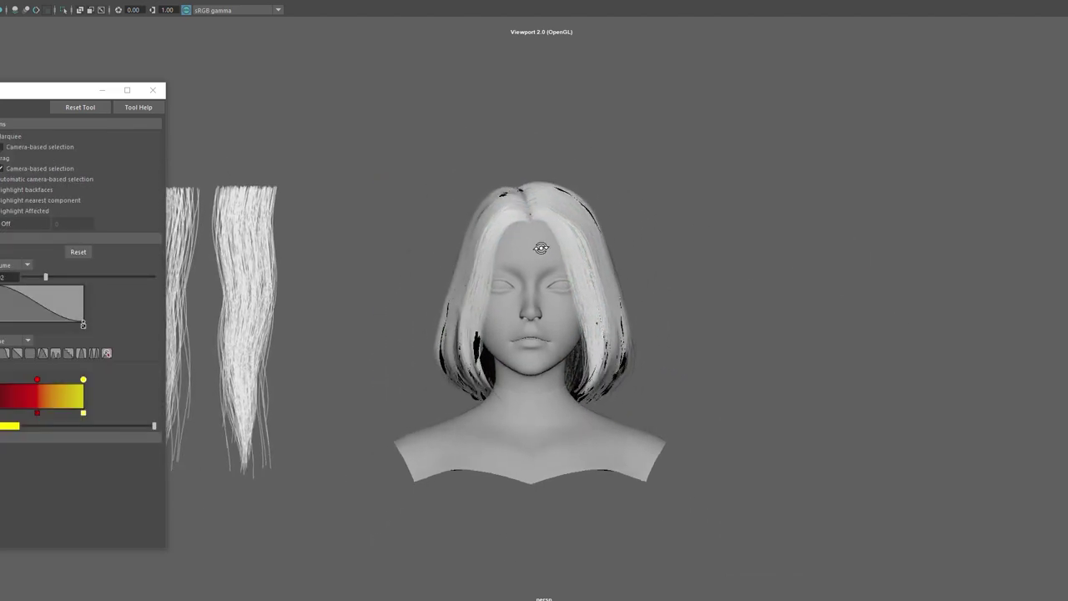
{"action": "mouse_move", "coordinate": [541, 248]}
{"action": "left_mouse_down", "text": "alt"}
{"action": "mouse_move", "coordinate": [739, 262]}
{"action": "mouse_move", "coordinate": [757, 253]}
{"action": "mouse_move", "coordinate": [537, 251]}
{"action": "mouse_move", "coordinate": [782, 233]}
{"action": "mouse_move", "coordinate": [498, 243]}
{"action": "mouse_move", "coordinate": [725, 262]}
{"action": "left_mouse_up", "text": "alt"}
{"action": "left_click", "coordinate": [597, 242]}
{"action": "scroll", "coordinate": [359, 166], "scroll_direction": "up", "scroll_amount": 1}
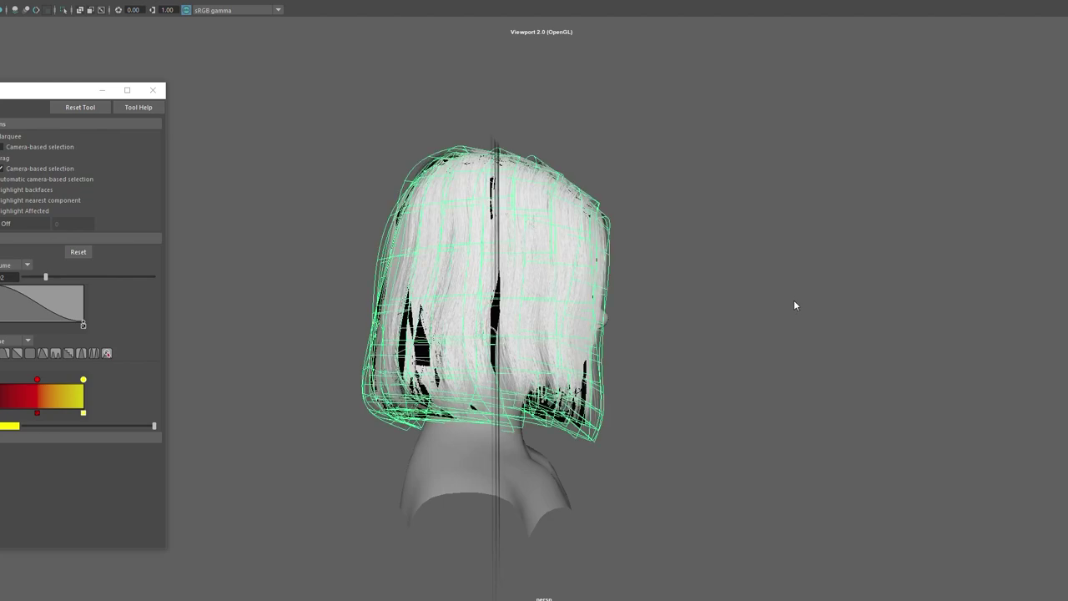
{"action": "left_click", "coordinate": [400, 421]}
{"action": "key", "text": "w"}
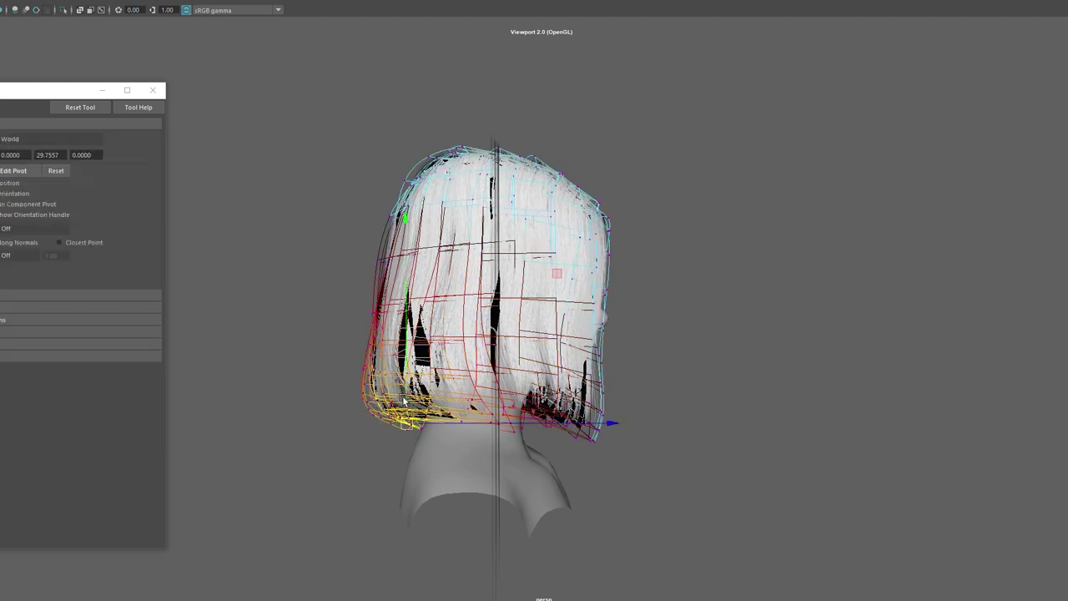
{"action": "left_click", "coordinate": [535, 408]}
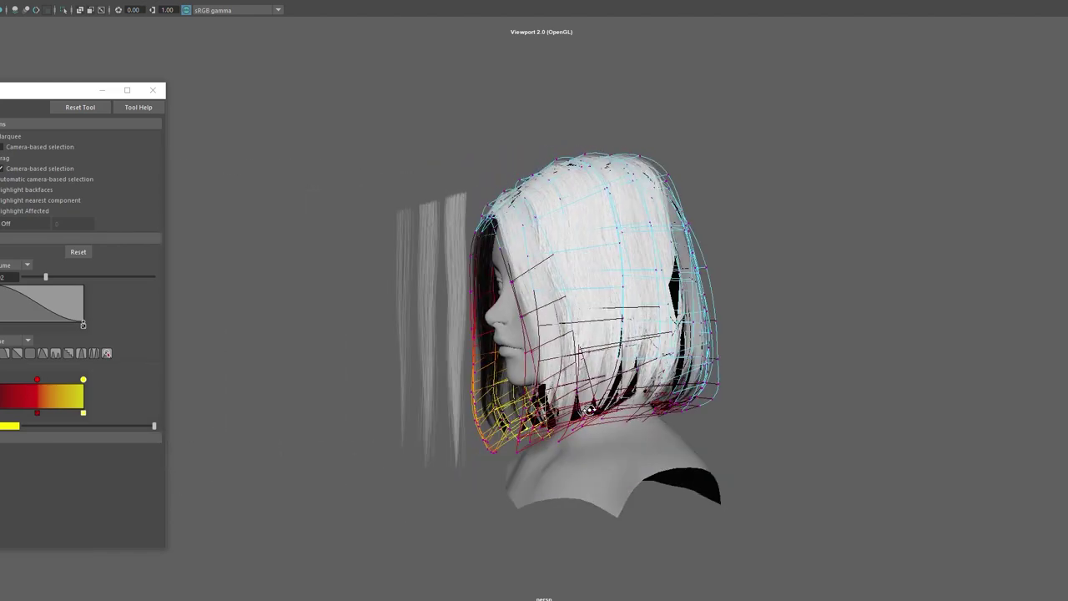
{"action": "left_click_drag", "start_coordinate": [590, 409], "coordinate": [501, 400], "text": "alt"}
{"action": "key", "text": "w"}
{"action": "left_click", "coordinate": [578, 384]}
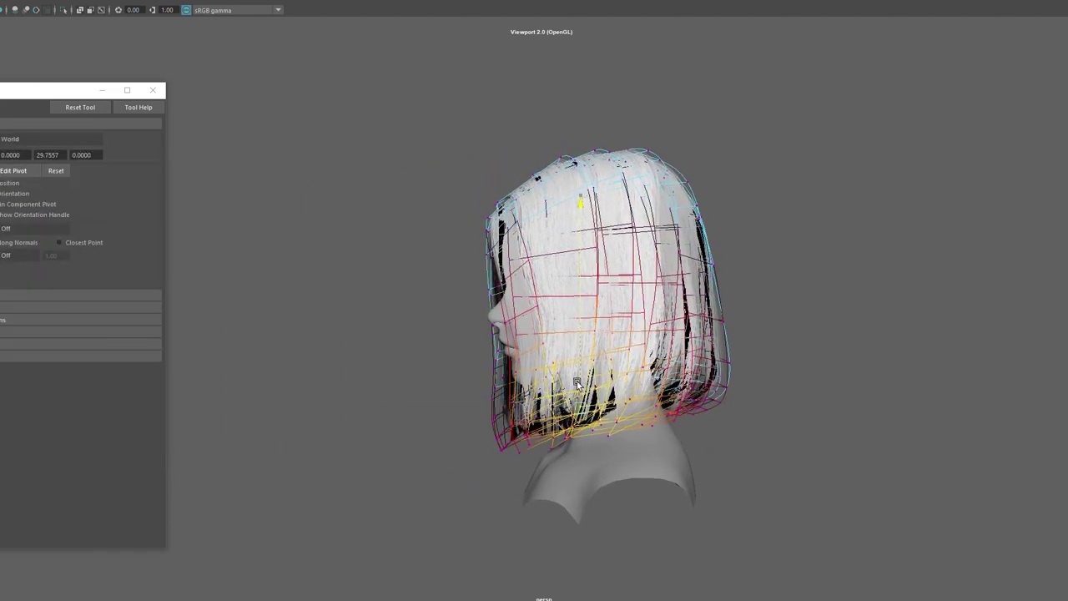
{"action": "left_click", "coordinate": [684, 394]}
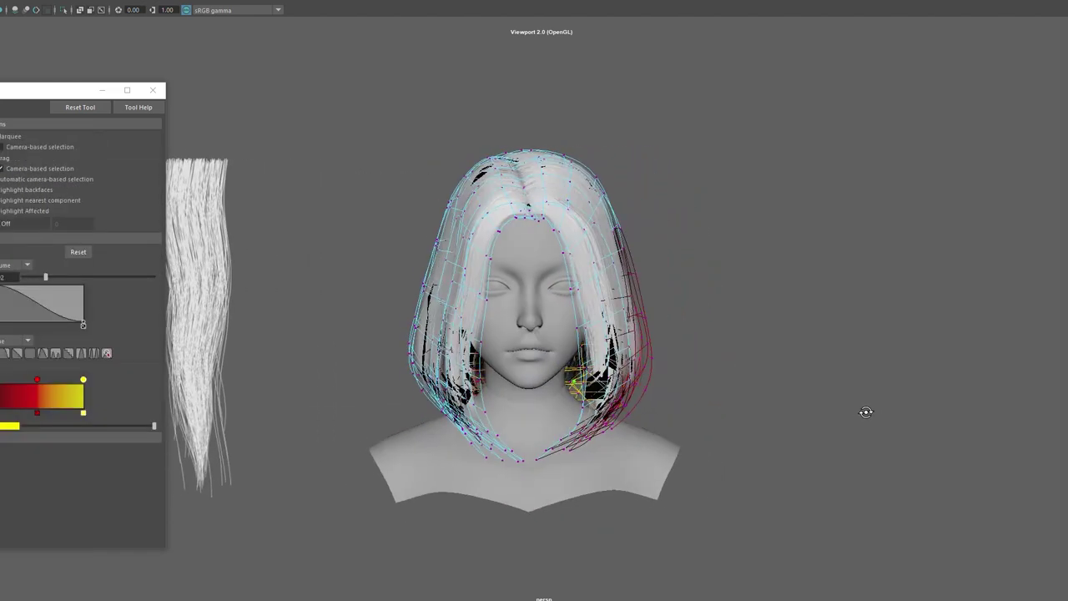
- Return the hair to object mode, clear the selection and frame the three hair-card strips
{"action": "right_click", "coordinate": [782, 294]}
{"action": "left_click", "coordinate": [837, 275]}
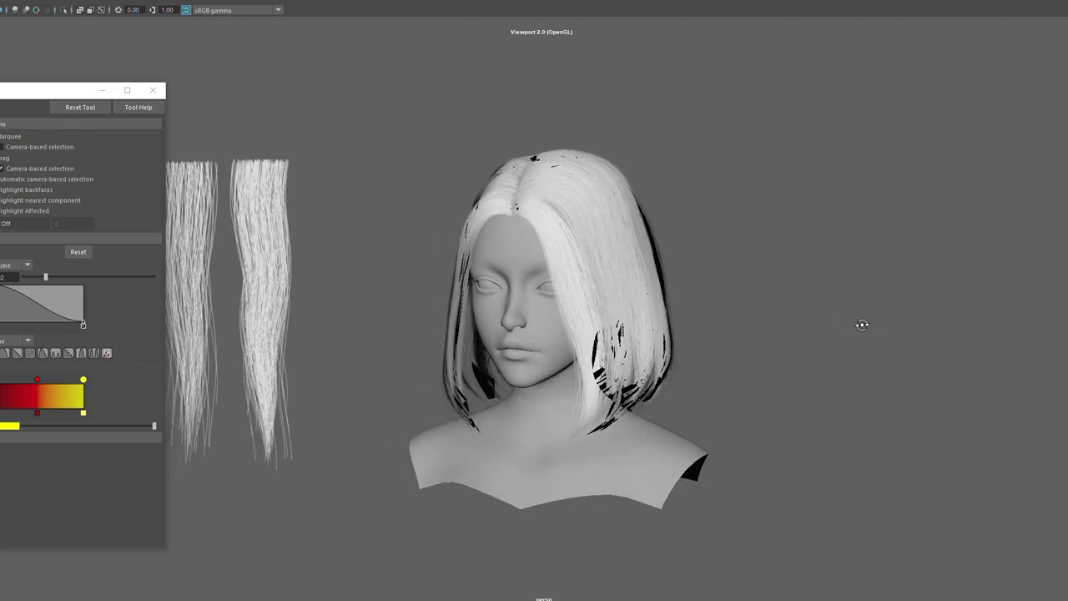
{"action": "left_click", "coordinate": [491, 202]}
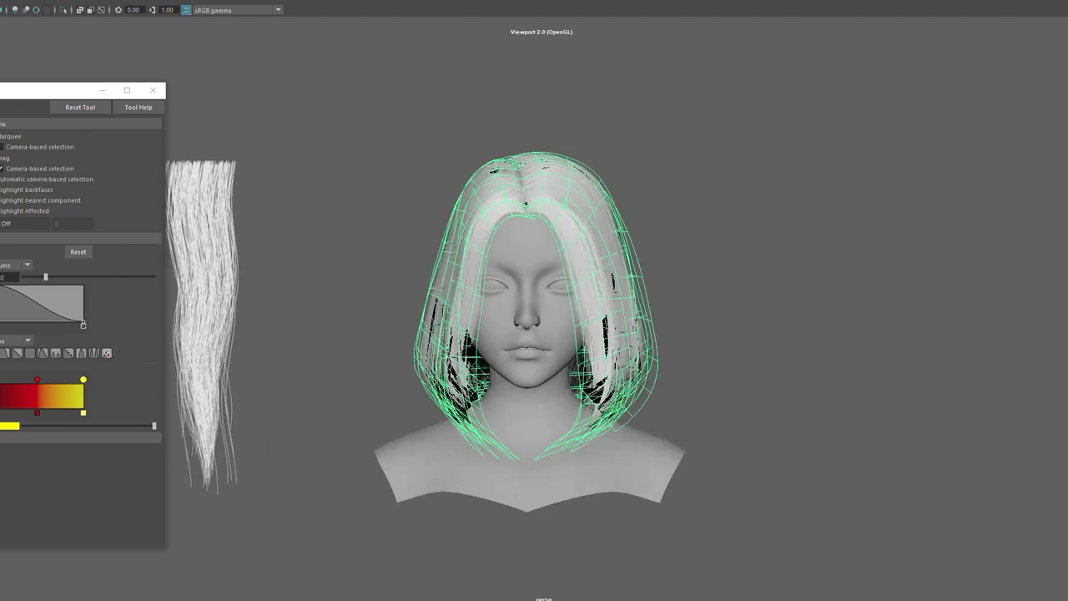
{"action": "left_click", "coordinate": [718, 377]}
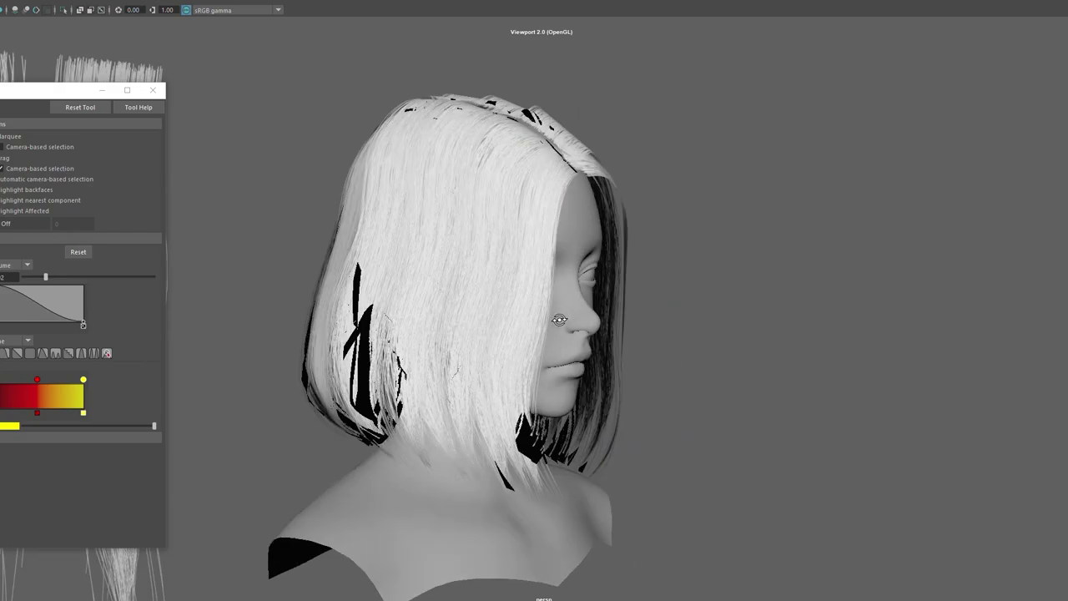
{"action": "mouse_move", "coordinate": [453, 322]}
{"action": "left_mouse_down", "text": "alt"}
{"action": "mouse_move", "coordinate": [626, 319]}
{"action": "mouse_move", "coordinate": [494, 286]}
{"action": "left_mouse_up", "text": "alt"}
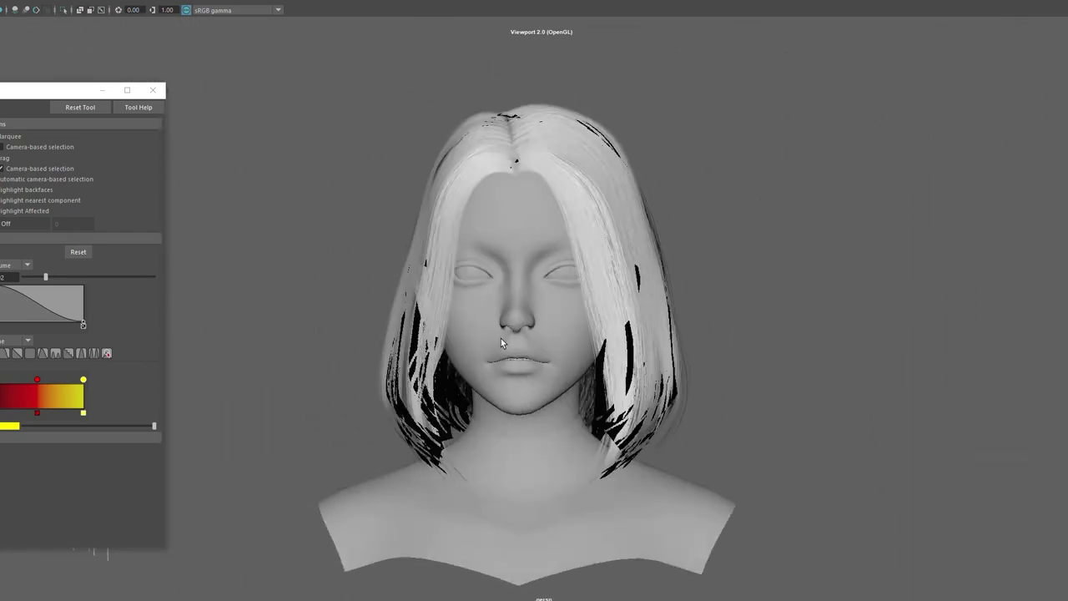
{"action": "middle_click_drag", "start_coordinate": [495, 285], "coordinate": [739, 297], "text": "alt"}
- Slide the densest hair card beside the head, turn it nearly edge-on and scale it down
{"action": "left_click", "coordinate": [373, 324]}
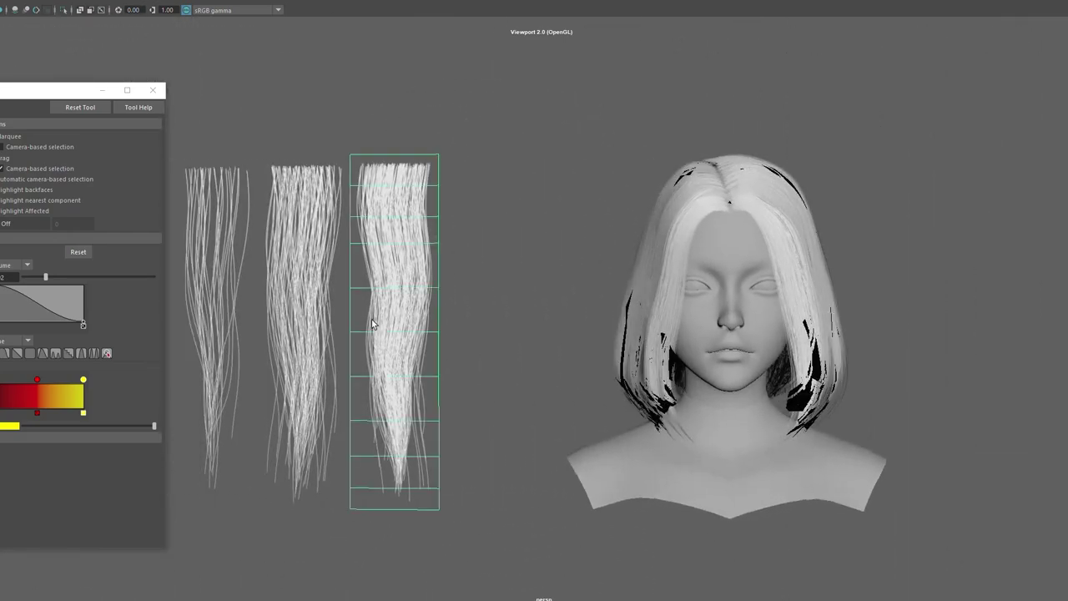
{"action": "key", "text": "w"}
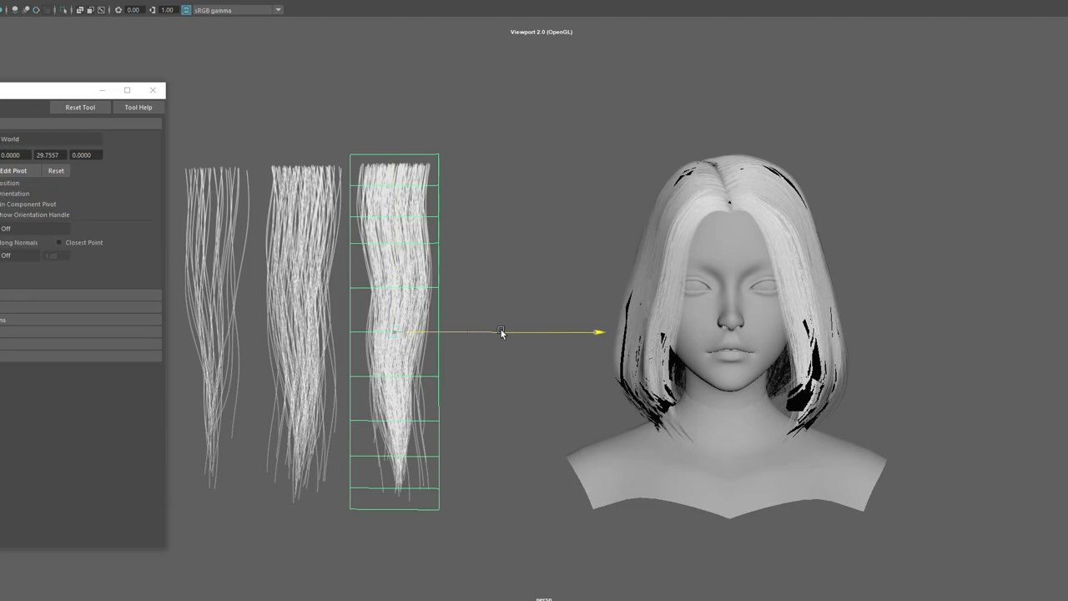
{"action": "left_click_drag", "start_coordinate": [501, 332], "coordinate": [724, 333]}
{"action": "key", "text": "e"}
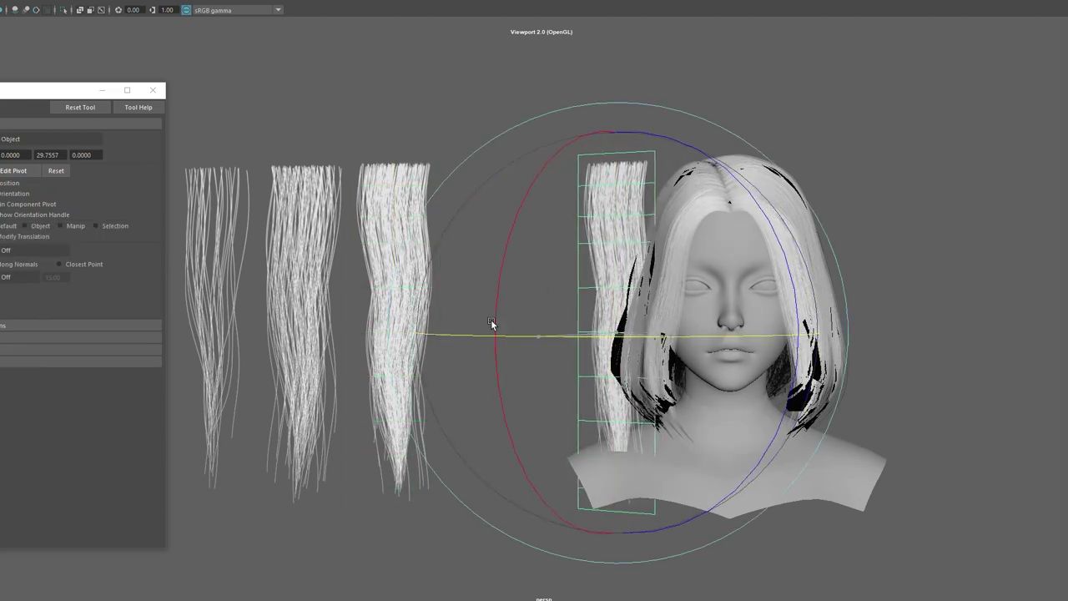
{"action": "mouse_move", "coordinate": [492, 324]}
{"action": "left_mouse_down"}
{"action": "mouse_move", "coordinate": [412, 322]}
{"action": "mouse_move", "coordinate": [434, 331]}
{"action": "left_mouse_up"}
{"action": "mouse_move", "coordinate": [527, 370]}
{"action": "left_mouse_down", "text": "alt"}
{"action": "mouse_move", "coordinate": [587, 369]}
{"action": "mouse_move", "coordinate": [579, 337]}
{"action": "mouse_move", "coordinate": [535, 338]}
{"action": "left_mouse_up", "text": "alt"}
{"action": "key", "text": "r"}
{"action": "middle_click_drag", "start_coordinate": [435, 341], "coordinate": [406, 346]}
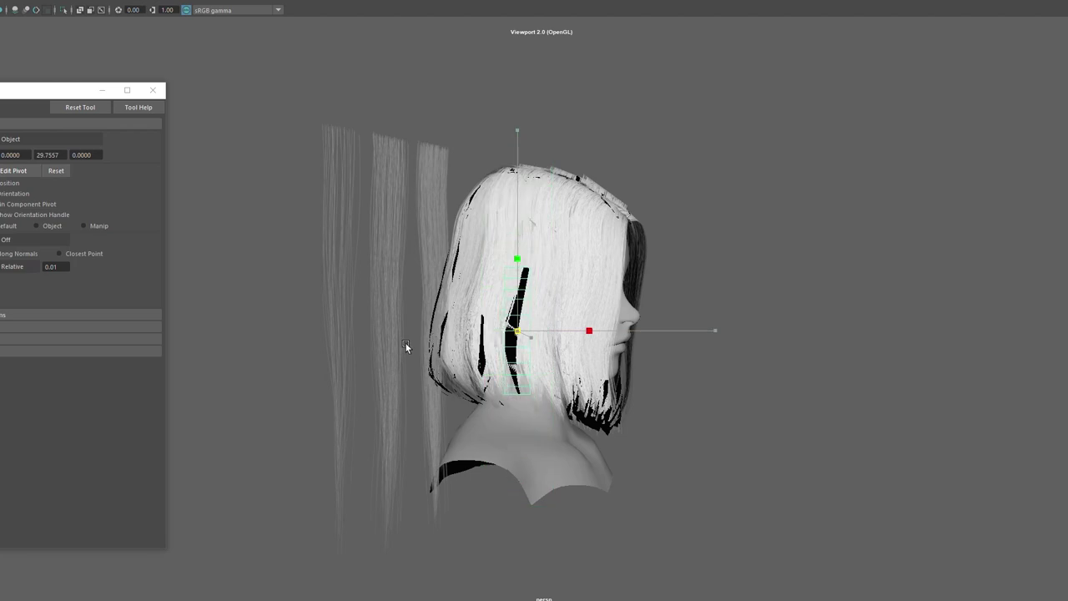
{"action": "key", "text": "w"}
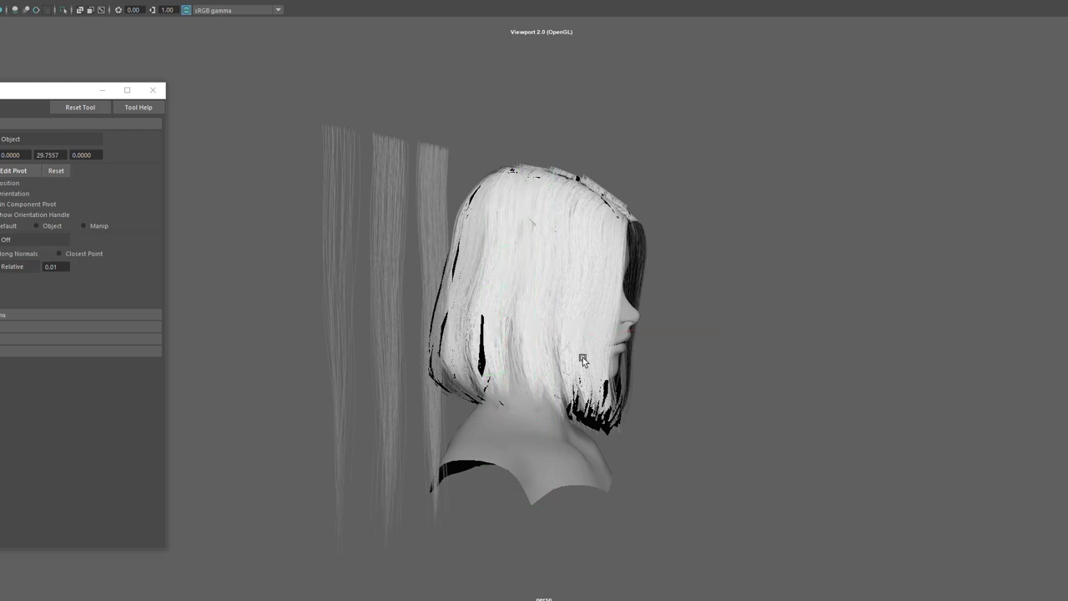
{"action": "left_click", "coordinate": [582, 357]}
{"action": "left_click_drag", "start_coordinate": [807, 244], "coordinate": [180, 81], "text": "alt"}
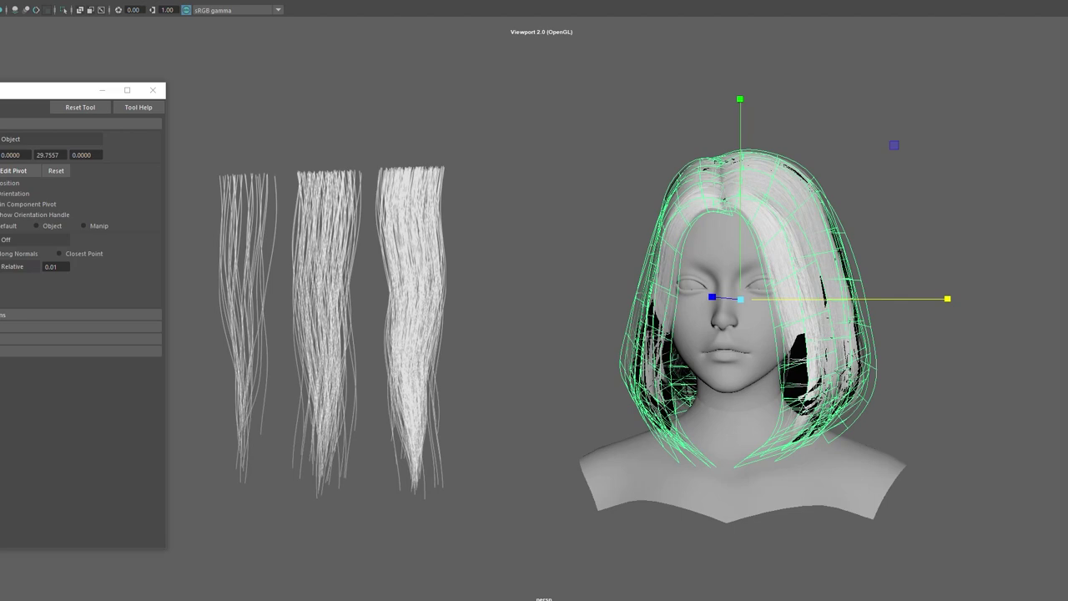
- Slide one curved hair card left along world X, clear of the bob
{"action": "key", "text": "F10"}
{"action": "left_click", "coordinate": [749, 217]}
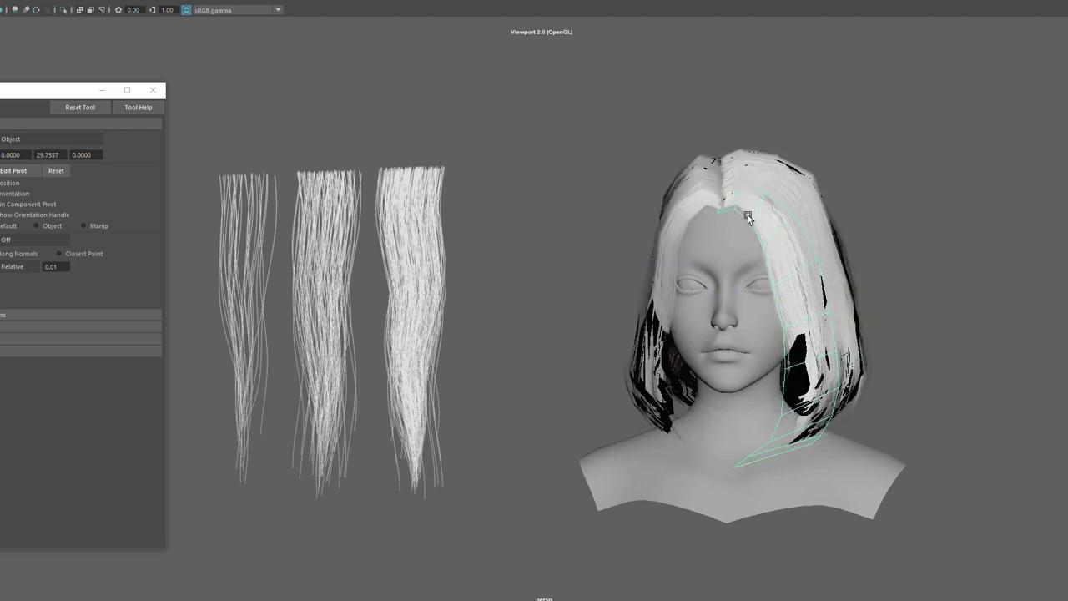
{"action": "mouse_move", "coordinate": [760, 290]}
{"action": "left_mouse_down", "text": "alt"}
{"action": "mouse_move", "coordinate": [579, 253]}
{"action": "mouse_move", "coordinate": [670, 270]}
{"action": "mouse_move", "coordinate": [657, 301]}
{"action": "left_mouse_up", "text": "alt"}
{"action": "key", "text": "w"}
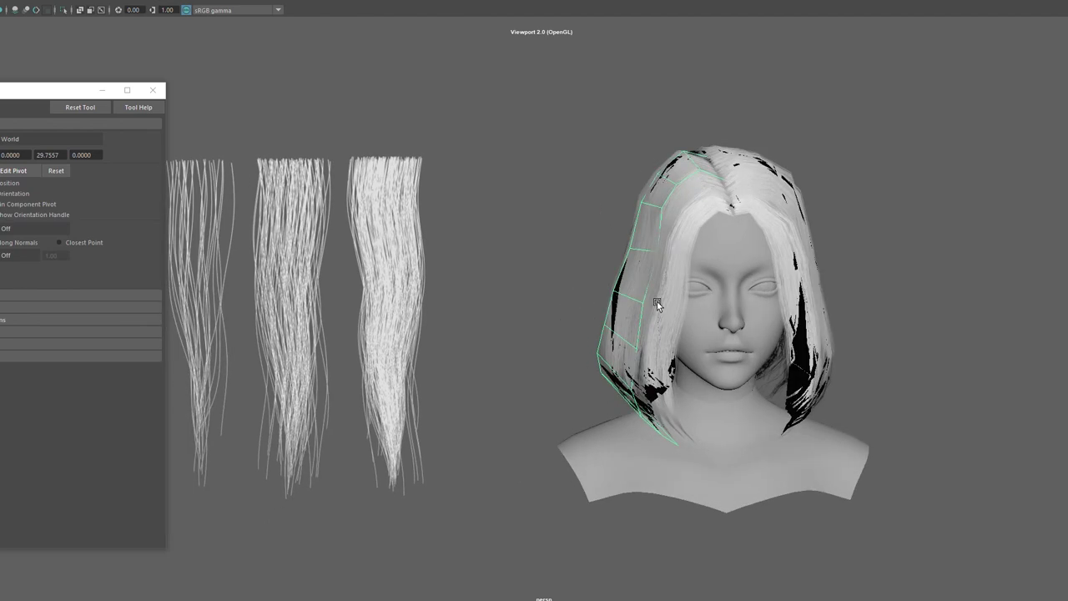
{"action": "left_click_drag", "start_coordinate": [727, 296], "coordinate": [606, 296]}
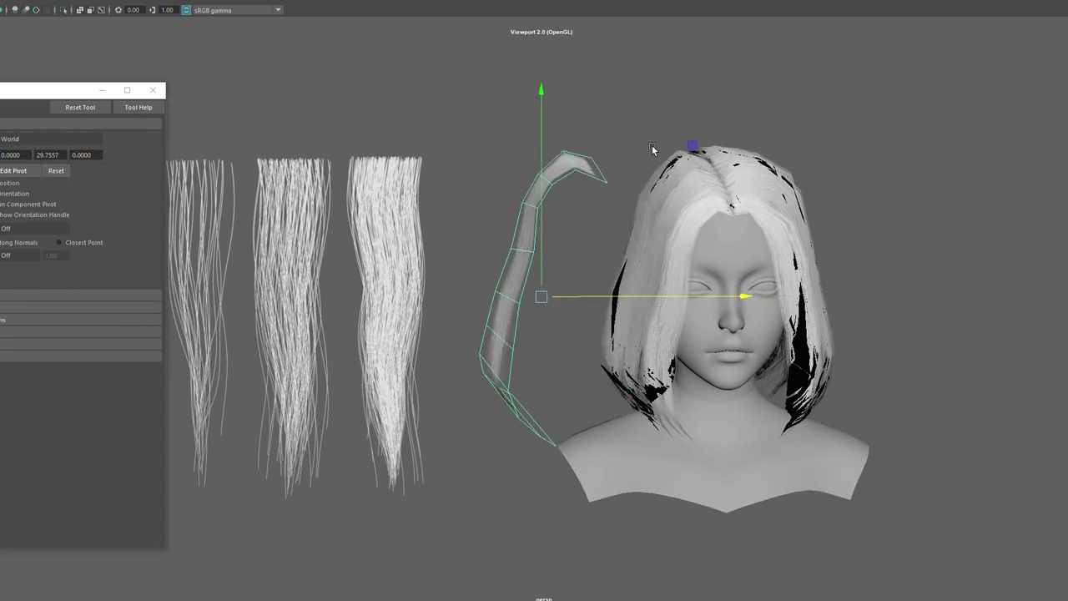
{"action": "left_click_drag", "start_coordinate": [865, 301], "coordinate": [866, 302]}
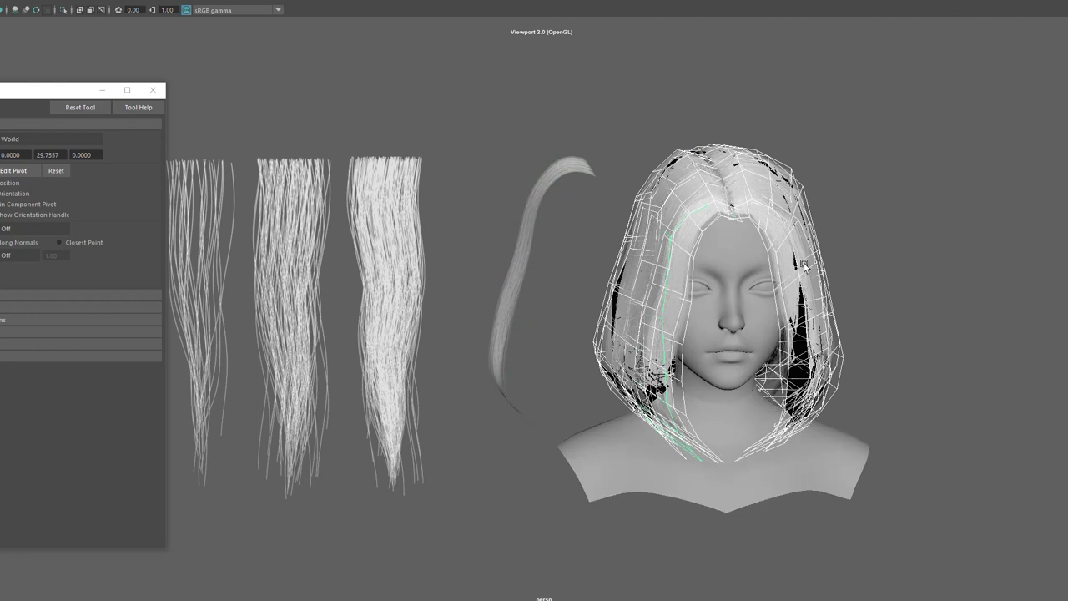
{"action": "key", "text": "w"}
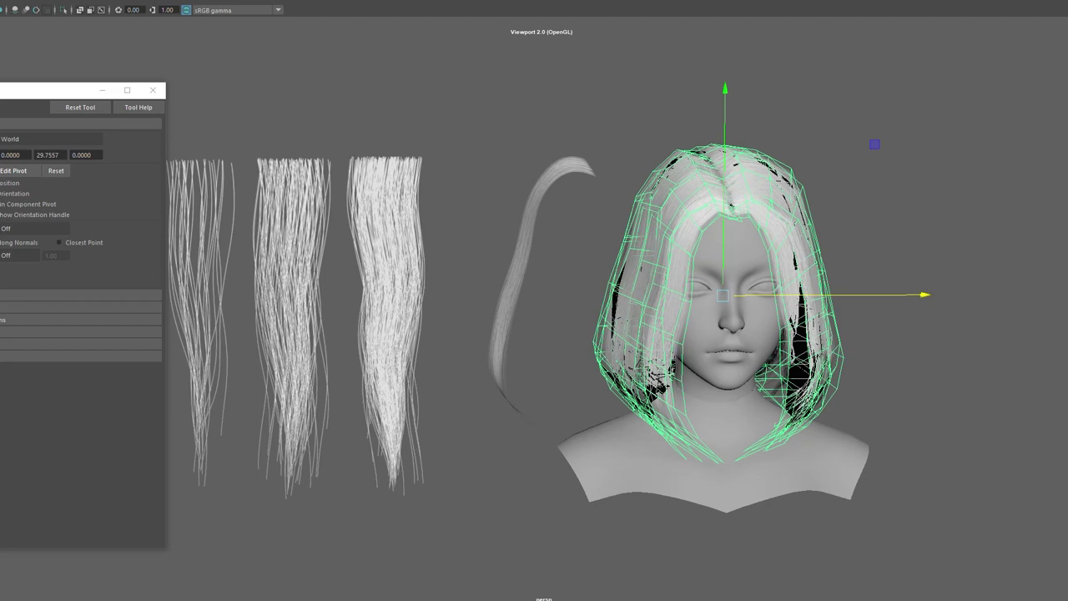
{"action": "left_click", "coordinate": [957, 170]}
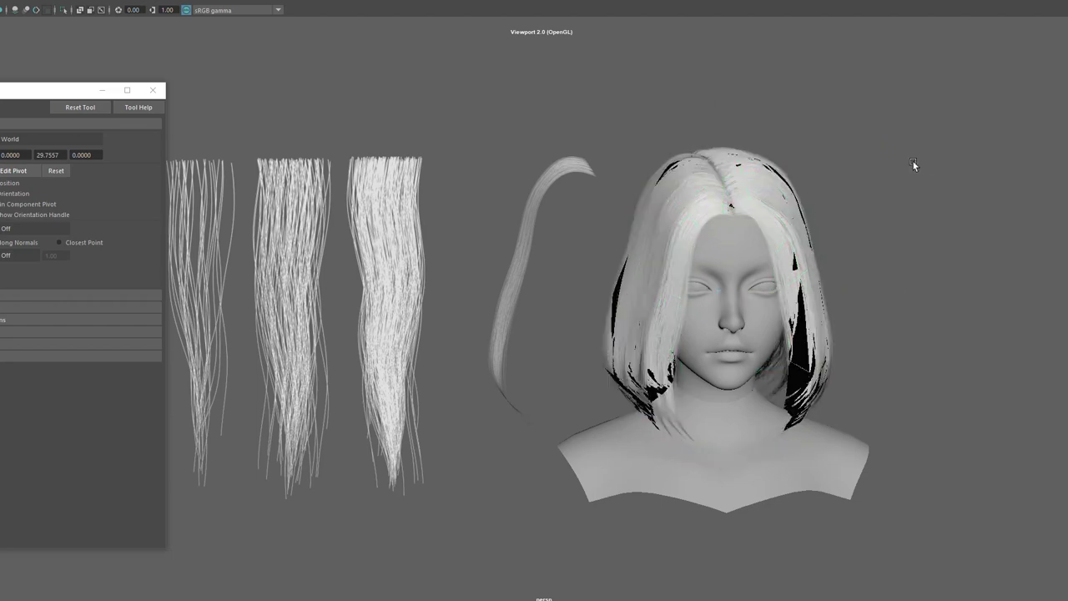
{"action": "mouse_move", "coordinate": [913, 161]}
{"action": "left_mouse_down", "text": "alt"}
{"action": "mouse_move", "coordinate": [684, 159]}
{"action": "mouse_move", "coordinate": [863, 161]}
{"action": "left_mouse_up", "text": "alt"}
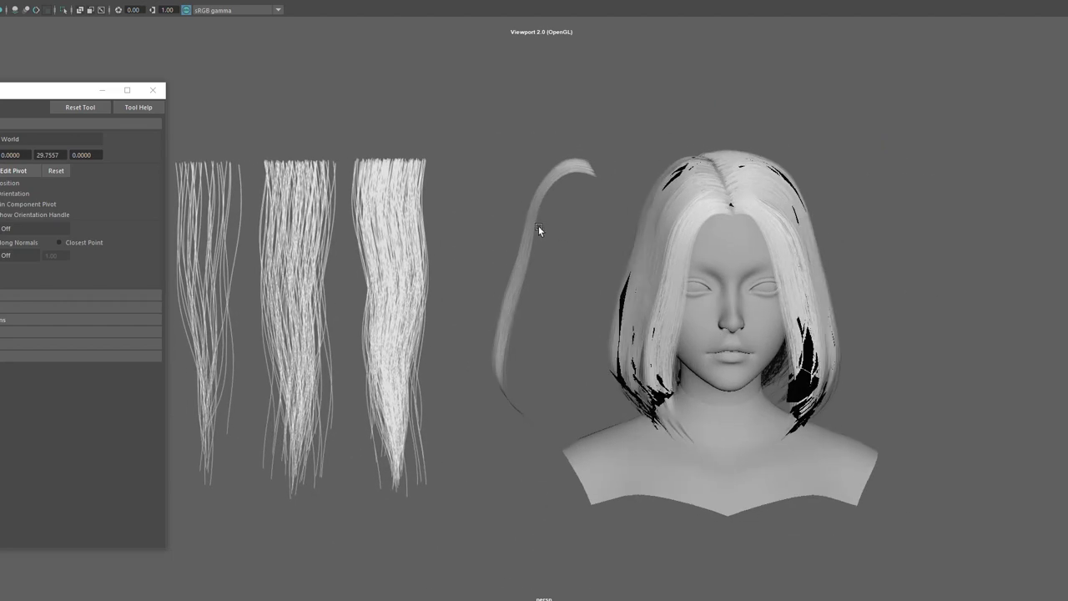
- Scale the hair card progressively thinner across its width, then select the bob hair
{"action": "scroll", "coordinate": [731, 260], "scroll_direction": "up", "scroll_amount": 4}
{"action": "key", "text": "r"}
{"action": "mouse_move", "coordinate": [490, 274]}
{"action": "left_mouse_down"}
{"action": "mouse_move", "coordinate": [457, 296]}
{"action": "mouse_move", "coordinate": [584, 292]}
{"action": "left_mouse_up"}
{"action": "left_click_drag", "start_coordinate": [637, 262], "coordinate": [579, 308]}
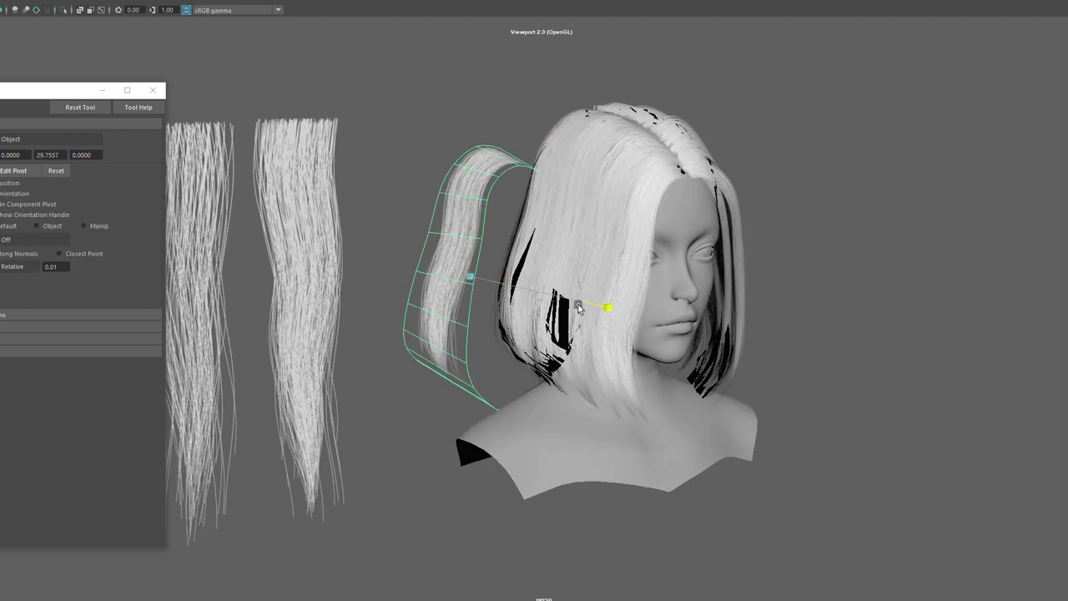
{"action": "left_click_drag", "start_coordinate": [476, 261], "coordinate": [449, 276]}
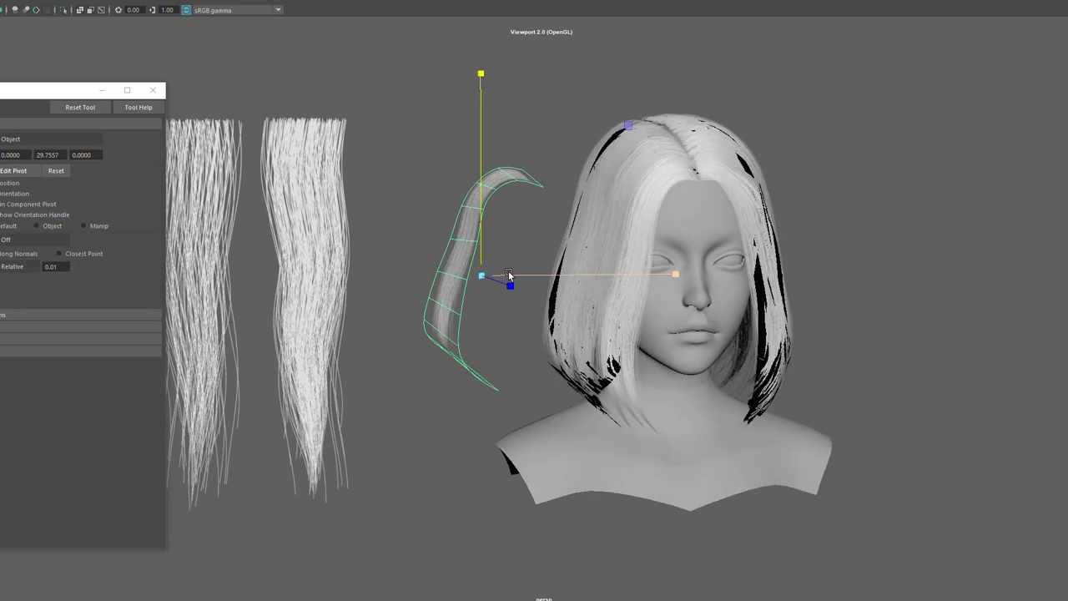
{"action": "middle_click_drag", "start_coordinate": [449, 276], "coordinate": [434, 276]}
{"action": "mouse_move", "coordinate": [415, 276]}
{"action": "left_mouse_down", "text": "alt"}
{"action": "mouse_move", "coordinate": [477, 274]}
{"action": "mouse_move", "coordinate": [468, 277]}
{"action": "mouse_move", "coordinate": [607, 309]}
{"action": "mouse_move", "coordinate": [581, 300]}
{"action": "mouse_move", "coordinate": [759, 306]}
{"action": "mouse_move", "coordinate": [620, 306]}
{"action": "left_mouse_up", "text": "alt"}
{"action": "left_click", "coordinate": [652, 210]}
- Hide the bob hair, select the small strip by the ear and pick its top control vertex
{"action": "key", "text": "ctrl+h"}
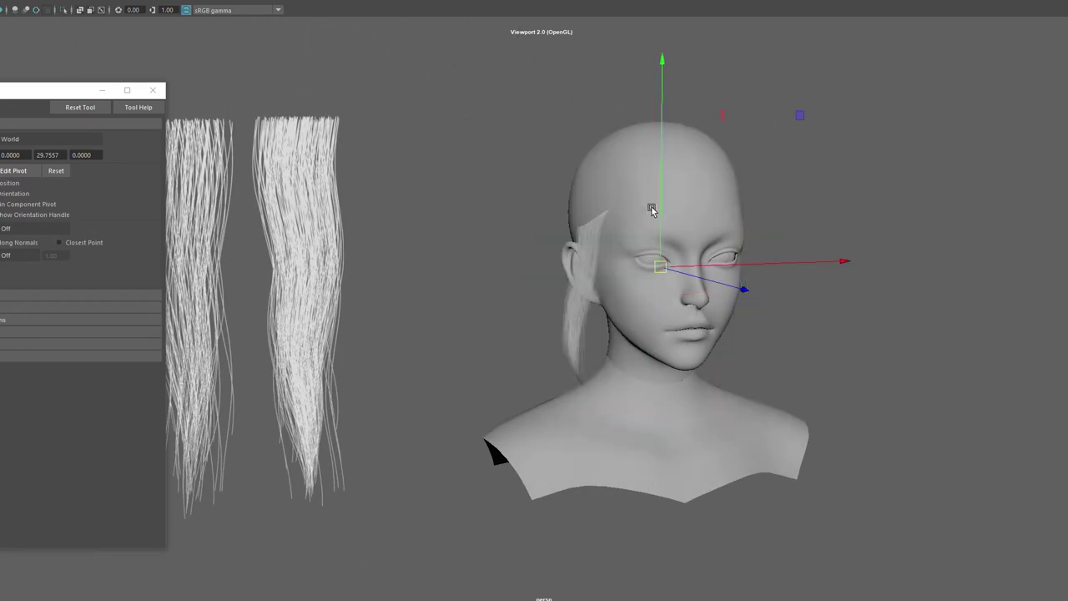
{"action": "left_click", "coordinate": [573, 263]}
{"action": "mouse_move", "coordinate": [534, 270]}
{"action": "left_mouse_down", "text": "alt"}
{"action": "mouse_move", "coordinate": [527, 265]}
{"action": "mouse_move", "coordinate": [630, 281]}
{"action": "left_mouse_up", "text": "alt"}
{"action": "left_click_drag", "start_coordinate": [781, 259], "coordinate": [922, 193], "text": "alt"}
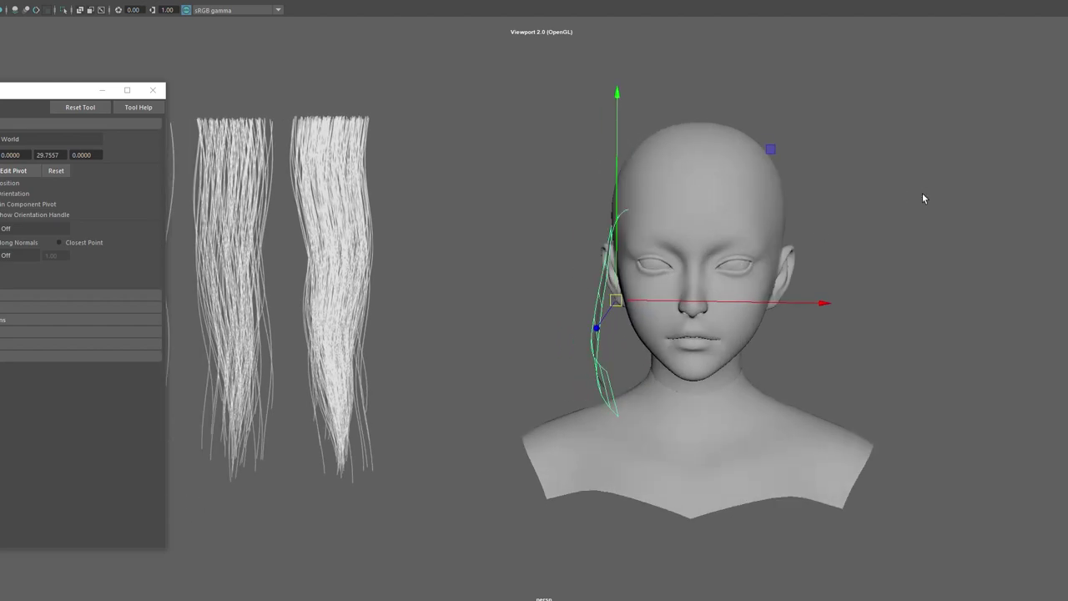
{"action": "key", "text": "q"}
{"action": "right_click_drag", "start_coordinate": [923, 193], "coordinate": [874, 191]}
{"action": "mouse_move", "coordinate": [873, 191]}
{"action": "left_mouse_down", "text": "alt"}
{"action": "mouse_move", "coordinate": [683, 228]}
{"action": "mouse_move", "coordinate": [634, 208]}
{"action": "left_mouse_up", "text": "alt"}
{"action": "left_click", "coordinate": [600, 205]}
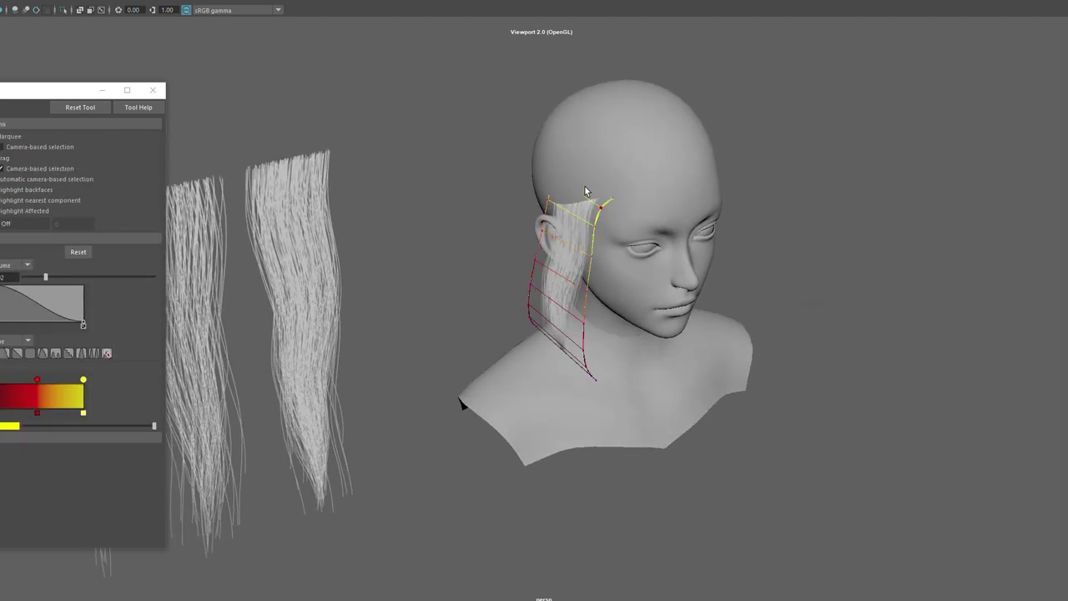
{"action": "mouse_move", "coordinate": [580, 177]}
{"action": "left_mouse_down", "text": "alt"}
{"action": "mouse_move", "coordinate": [641, 179]}
{"action": "mouse_move", "coordinate": [620, 165]}
{"action": "mouse_move", "coordinate": [659, 167]}
{"action": "mouse_move", "coordinate": [638, 194]}
{"action": "left_mouse_up", "text": "alt"}
{"action": "key", "text": "w"}
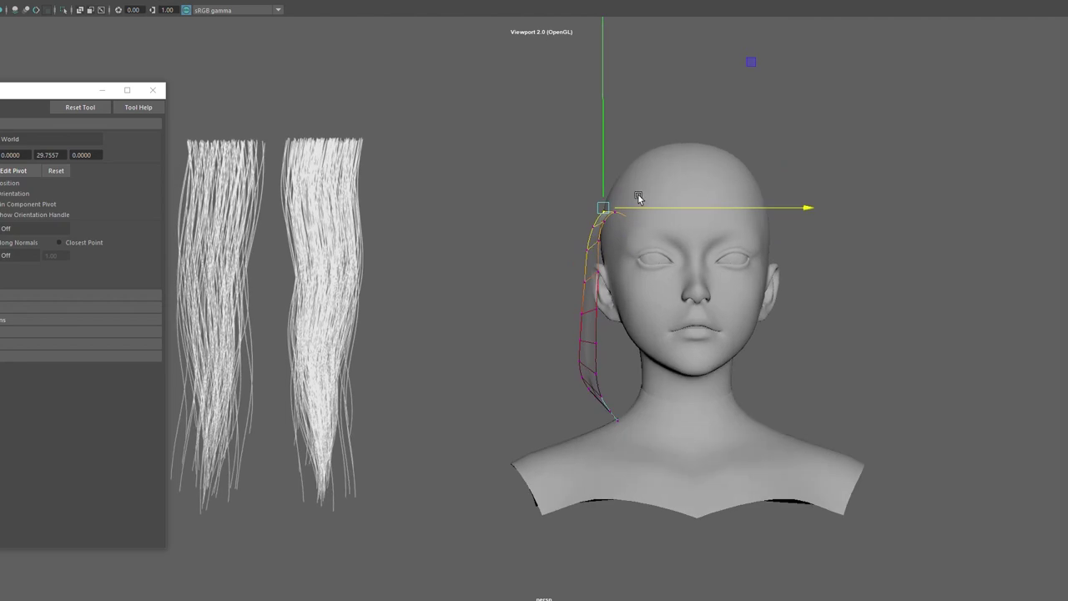
- Nudge the whole hair card into place at the temple and adjust its rotation
{"action": "right_click_drag", "start_coordinate": [875, 190], "coordinate": [925, 170]}
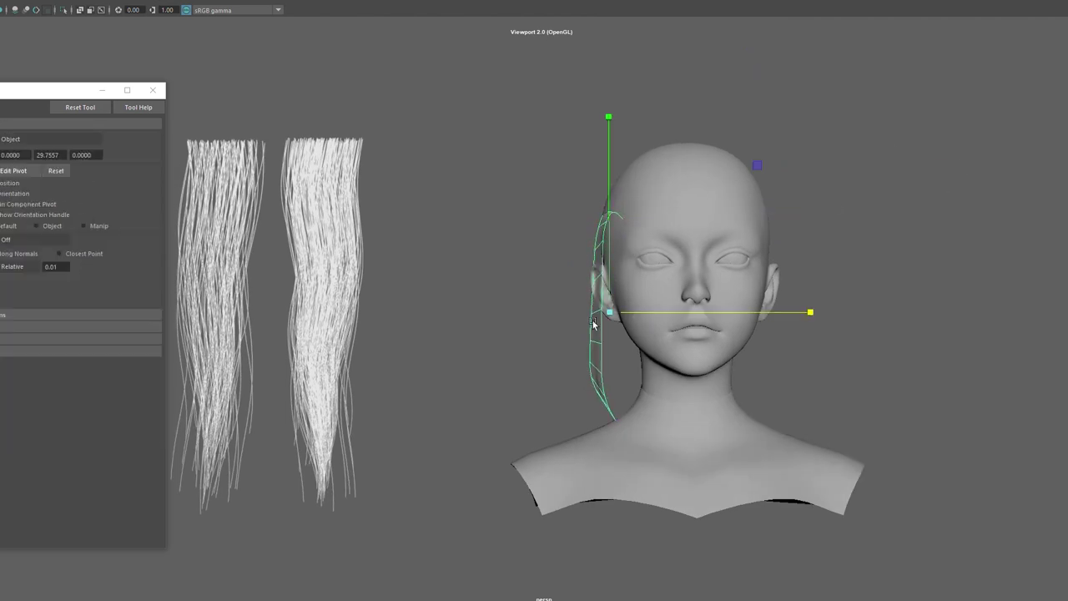
{"action": "mouse_move", "coordinate": [595, 324]}
{"action": "left_mouse_down", "text": "alt"}
{"action": "mouse_move", "coordinate": [647, 309]}
{"action": "mouse_move", "coordinate": [643, 320]}
{"action": "mouse_move", "coordinate": [667, 281]}
{"action": "mouse_move", "coordinate": [660, 316]}
{"action": "mouse_move", "coordinate": [593, 308]}
{"action": "left_mouse_up", "text": "alt"}
{"action": "key", "text": "e"}
{"action": "key", "text": "w"}
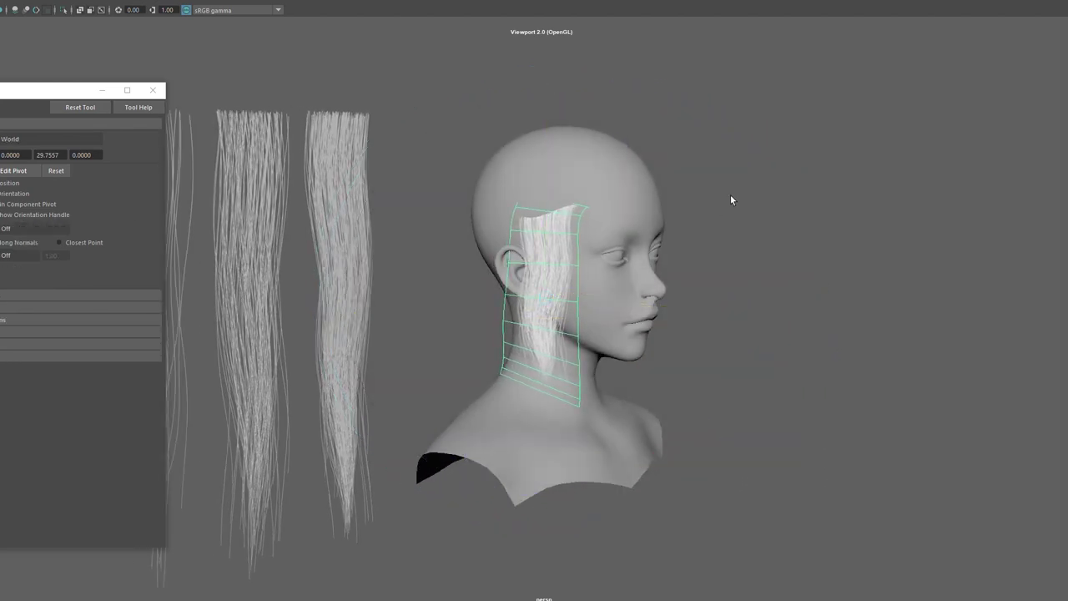
- Move another top control vertex to curve the card, then check it and reselect the whole card
{"action": "right_click_drag", "start_coordinate": [730, 195], "coordinate": [681, 194]}
{"action": "left_click_drag", "start_coordinate": [603, 194], "coordinate": [594, 207], "text": "alt"}
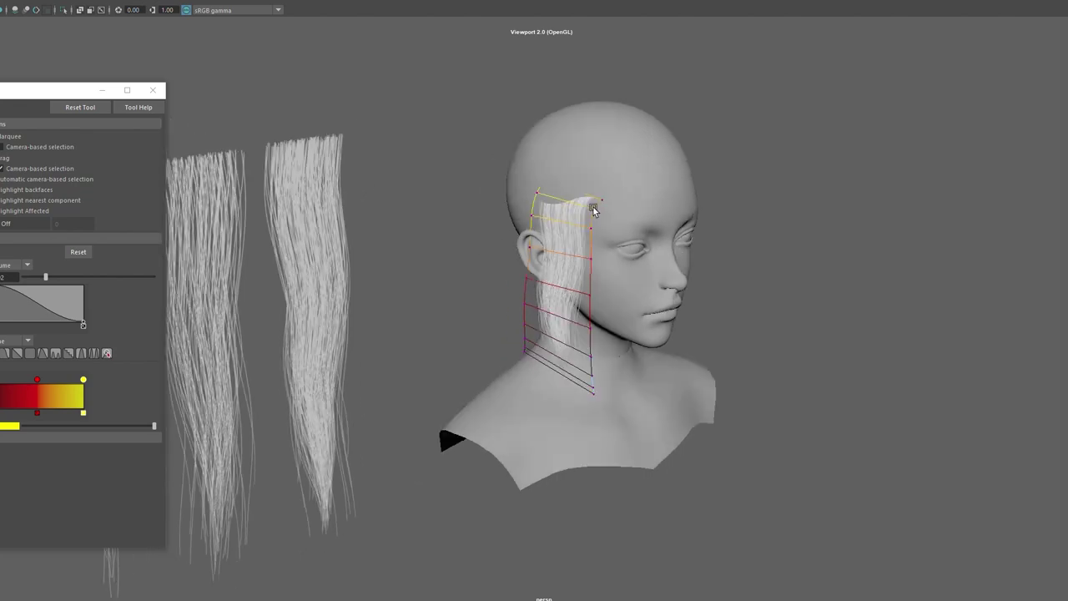
{"action": "left_click", "coordinate": [544, 178]}
{"action": "key", "text": "w"}
{"action": "left_click_drag", "start_coordinate": [742, 220], "coordinate": [688, 207], "text": "alt"}
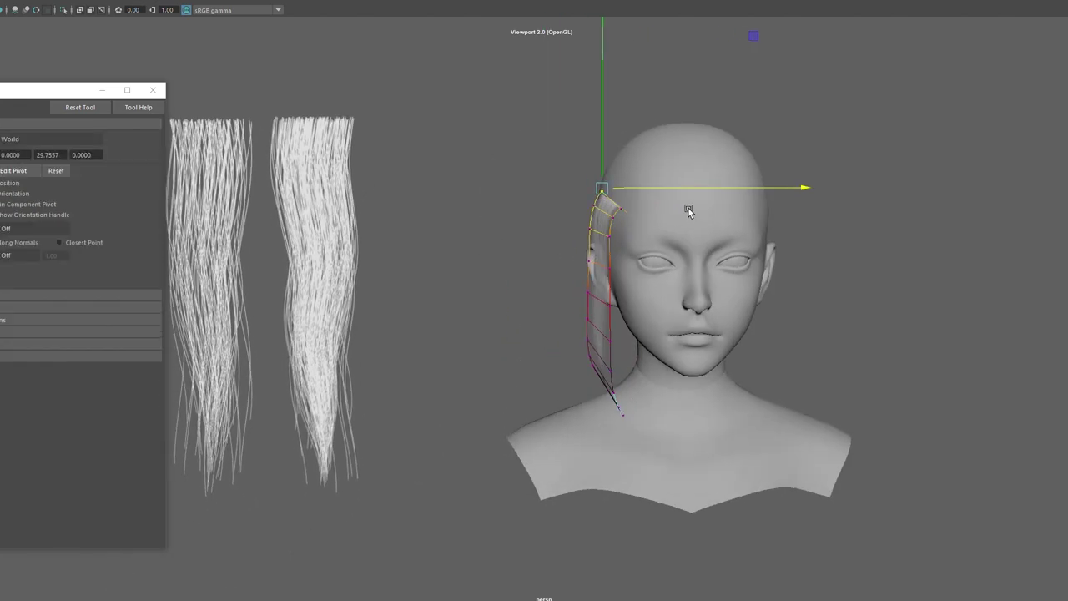
{"action": "right_click_drag", "start_coordinate": [897, 209], "coordinate": [987, 174]}
{"action": "mouse_move", "coordinate": [710, 222]}
{"action": "left_mouse_down", "text": "alt"}
{"action": "mouse_move", "coordinate": [784, 214]}
{"action": "mouse_move", "coordinate": [679, 222]}
{"action": "left_mouse_up", "text": "alt"}
{"action": "left_click_drag", "start_coordinate": [607, 328], "coordinate": [496, 322], "text": "alt"}
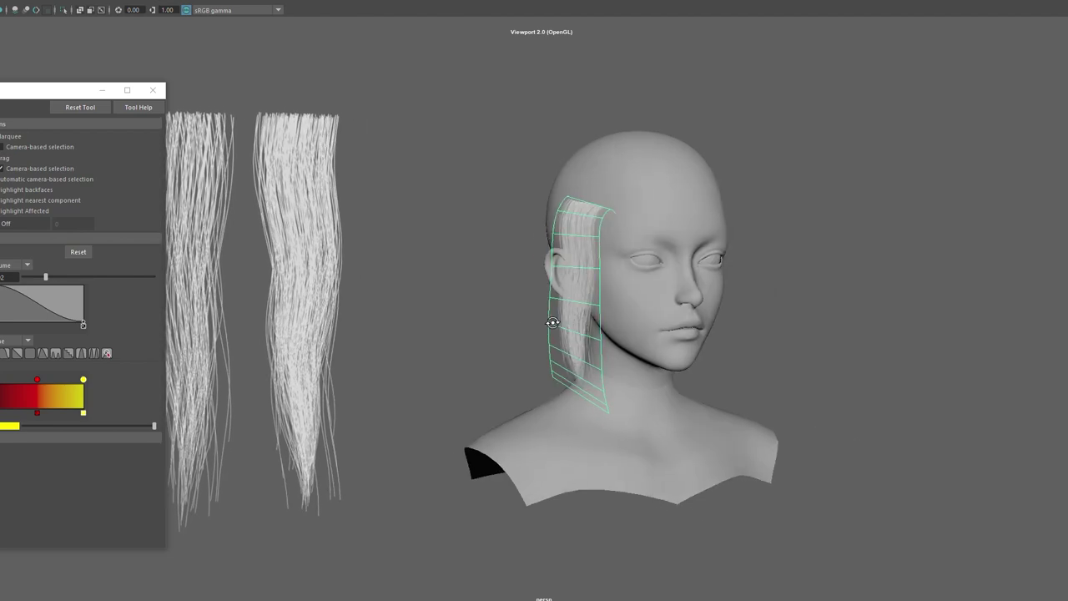
{"action": "left_click", "coordinate": [625, 414]}
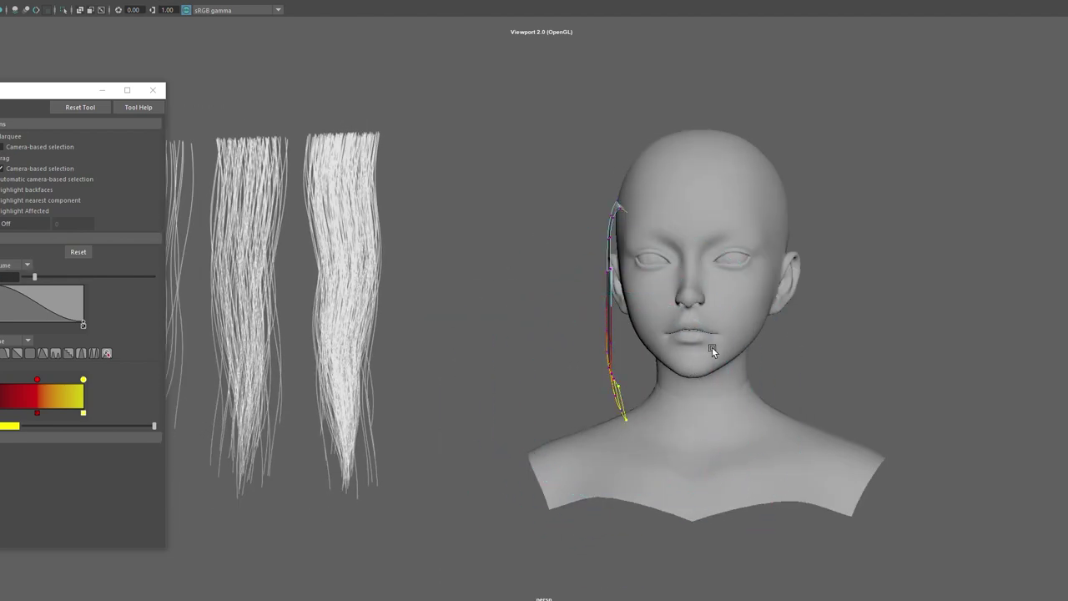
- With the bob hair hidden, slide the card backward in a right-side view so it sits behind the ear
{"action": "key", "text": "e"}
{"action": "key", "text": "w"}
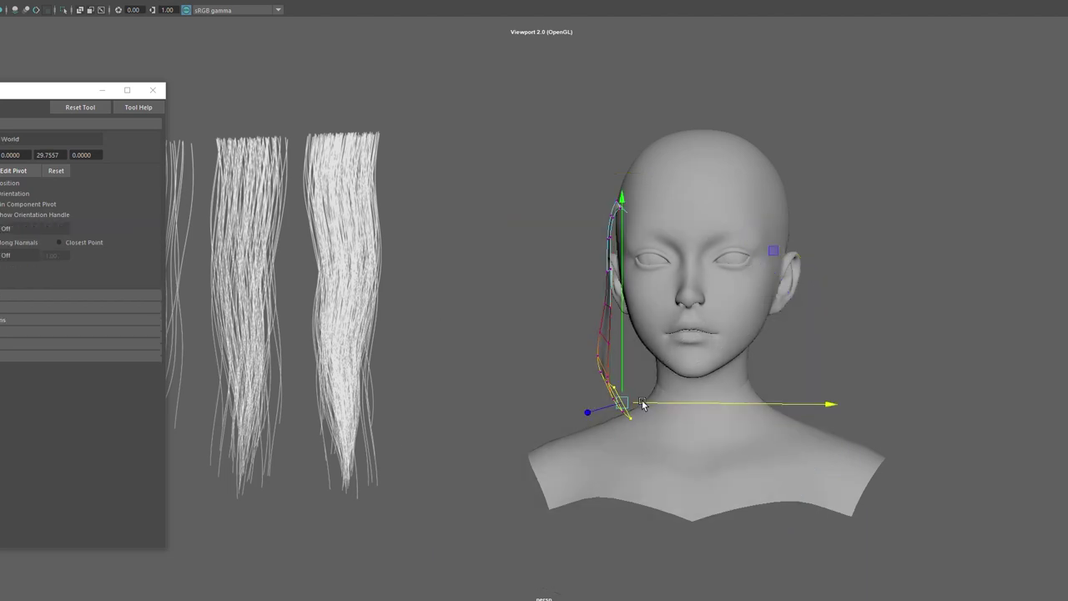
{"action": "key", "text": "q"}
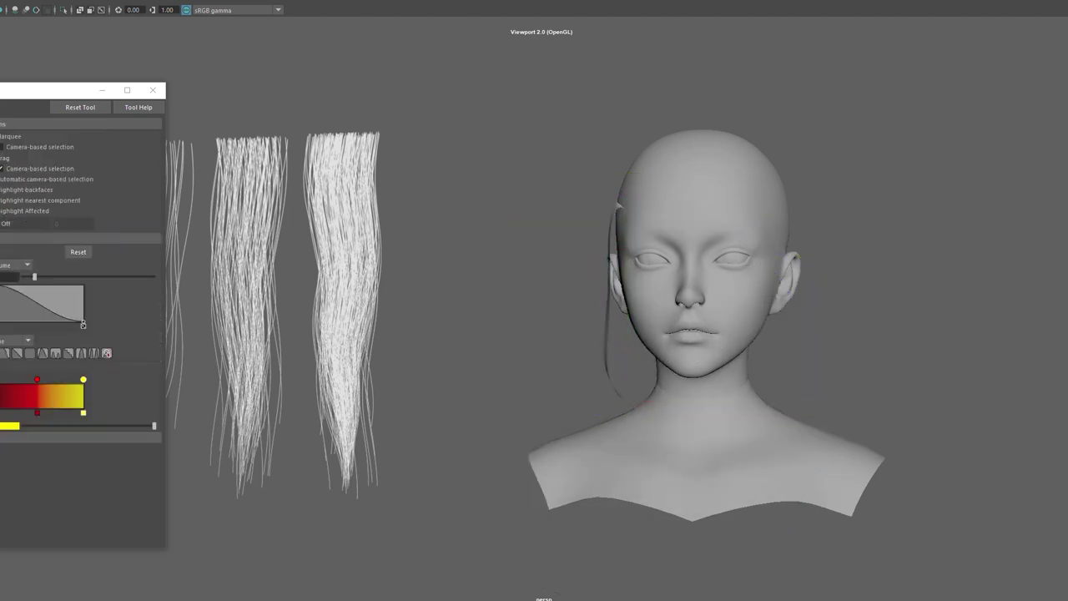
{"action": "mouse_move", "coordinate": [389, 231]}
{"action": "left_mouse_down", "text": "alt"}
{"action": "mouse_move", "coordinate": [487, 239]}
{"action": "mouse_move", "coordinate": [408, 232]}
{"action": "mouse_move", "coordinate": [422, 239]}
{"action": "left_mouse_up", "text": "alt"}
{"action": "key", "text": "ctrl+z"}
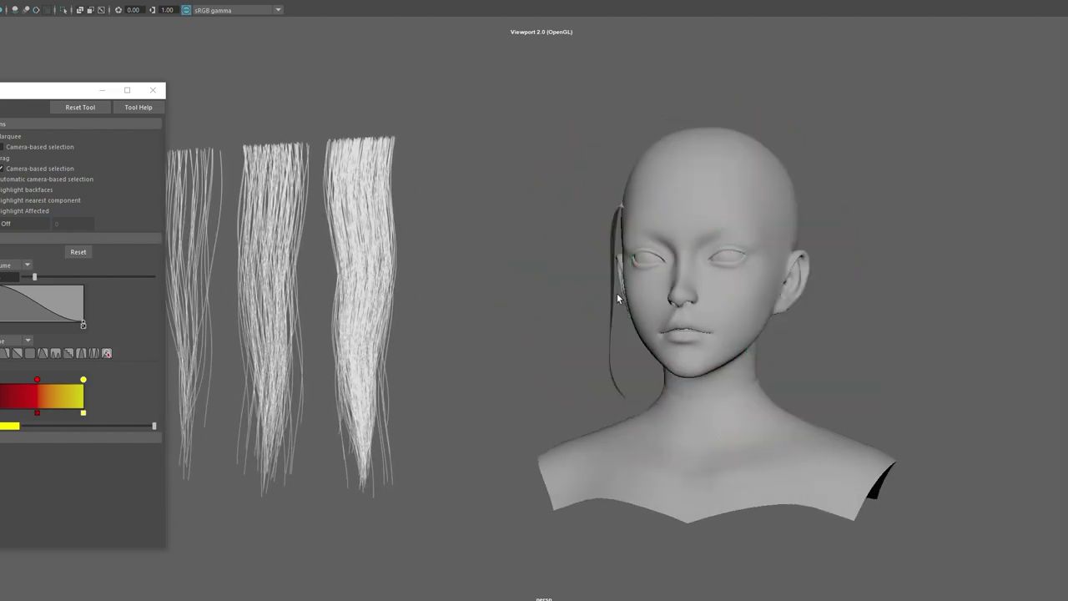
{"action": "mouse_move", "coordinate": [491, 293]}
{"action": "left_mouse_down", "text": "alt"}
{"action": "mouse_move", "coordinate": [625, 292]}
{"action": "mouse_move", "coordinate": [634, 328]}
{"action": "mouse_move", "coordinate": [455, 298]}
{"action": "left_mouse_up", "text": "alt"}
{"action": "key", "text": "w"}
{"action": "mouse_move", "coordinate": [455, 297]}
{"action": "left_mouse_down", "text": "alt"}
{"action": "mouse_move", "coordinate": [451, 323]}
{"action": "mouse_move", "coordinate": [365, 334]}
{"action": "mouse_move", "coordinate": [412, 343]}
{"action": "mouse_move", "coordinate": [379, 335]}
{"action": "mouse_move", "coordinate": [448, 306]}
{"action": "mouse_move", "coordinate": [472, 308]}
{"action": "left_mouse_up", "text": "alt"}
{"action": "key", "text": "e"}
- Pull the card's top vertices with soft falloff so they follow the scalp
{"action": "key", "text": "w"}
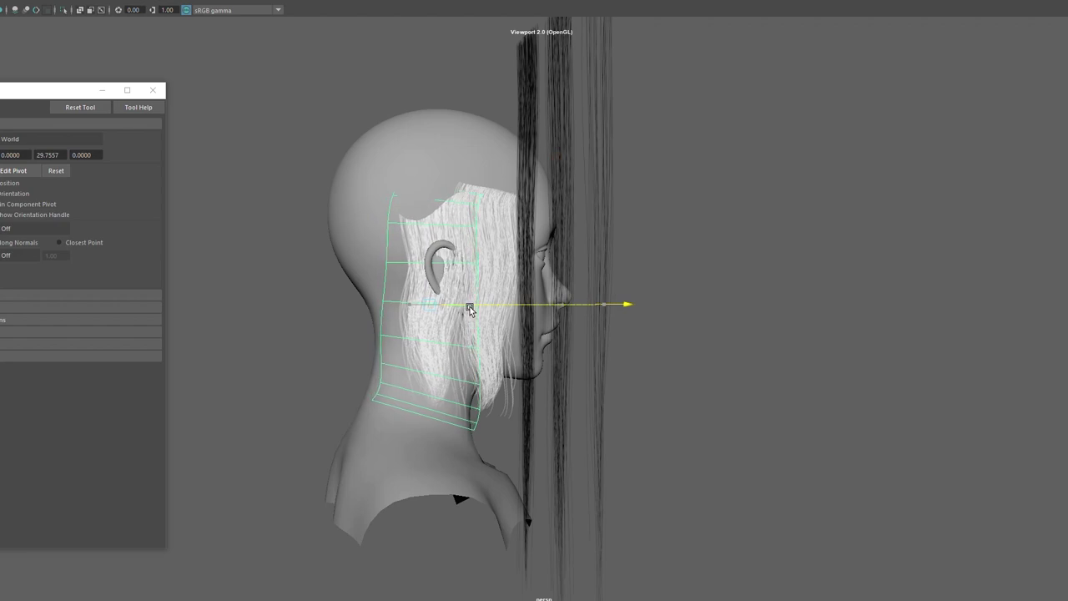
{"action": "key", "text": "q"}
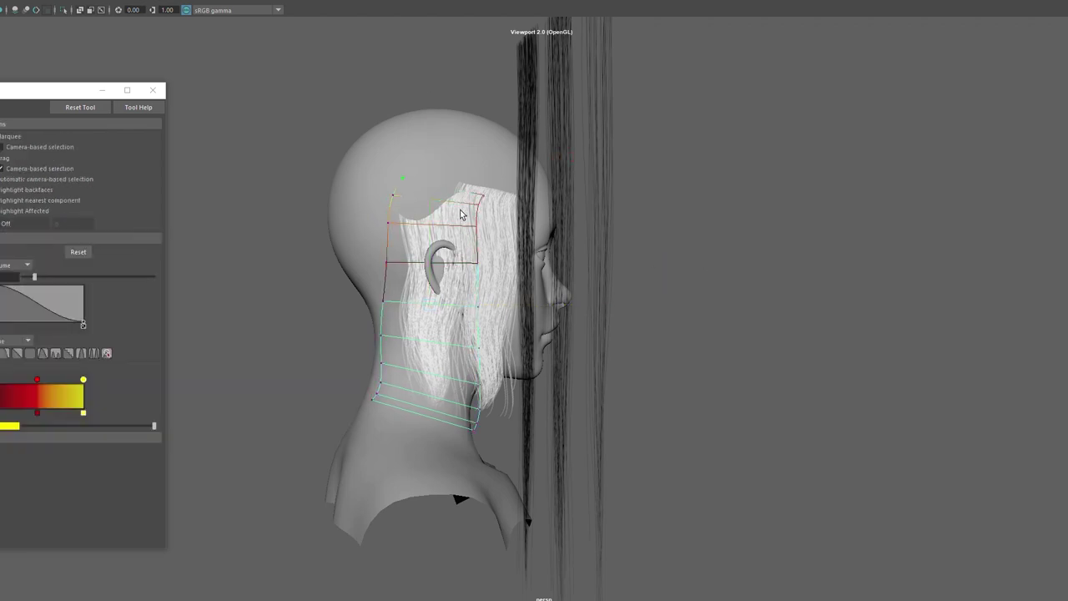
{"action": "left_click_drag", "start_coordinate": [461, 214], "coordinate": [384, 172], "text": "alt"}
{"action": "key", "text": "w"}
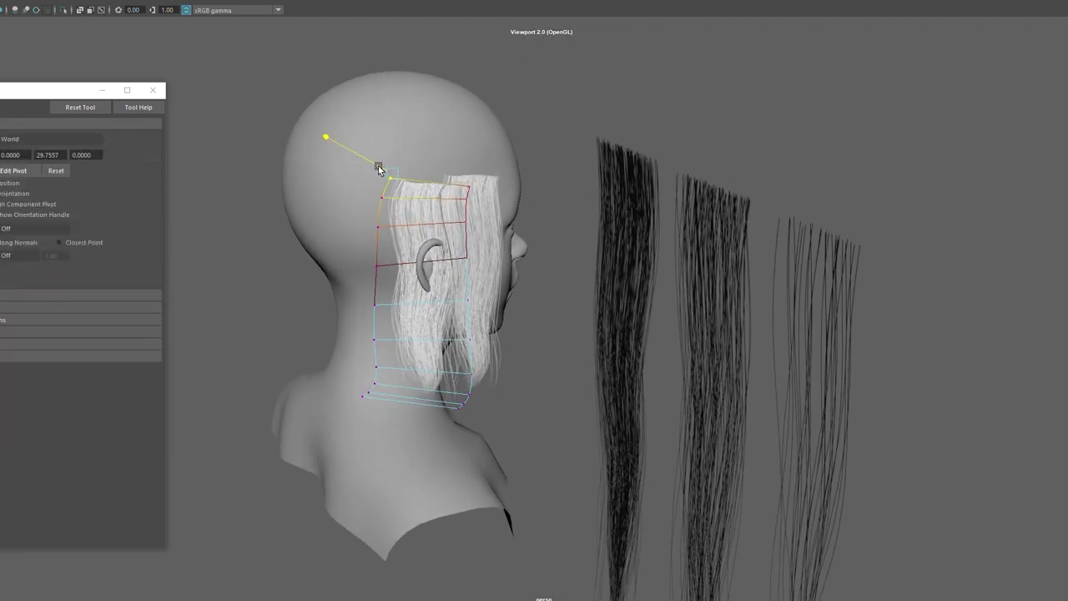
{"action": "key", "text": "q"}
{"action": "key", "text": "w"}
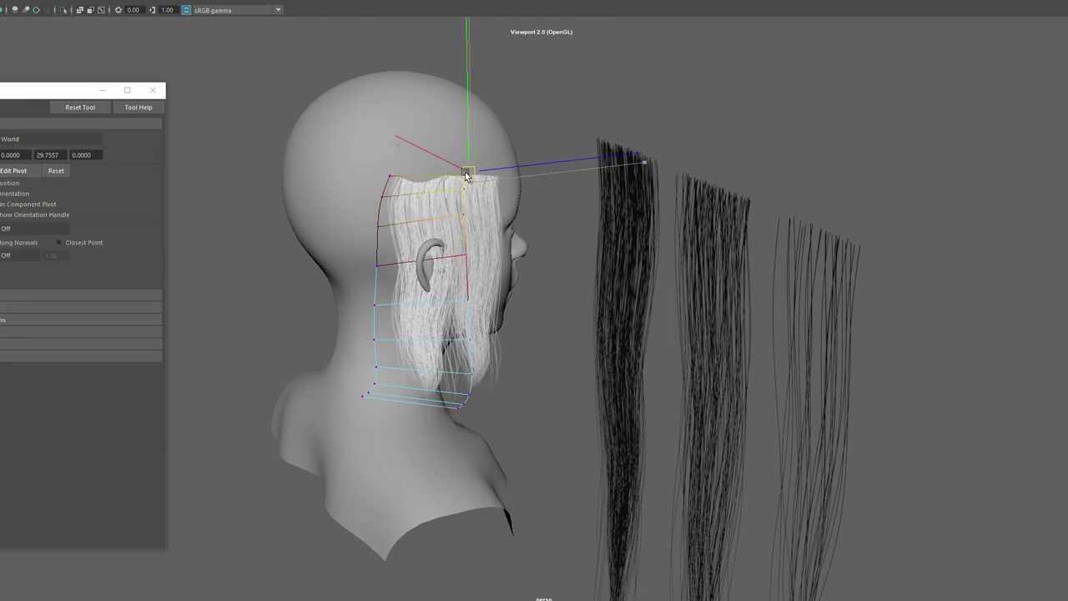
{"action": "left_click", "coordinate": [392, 178]}
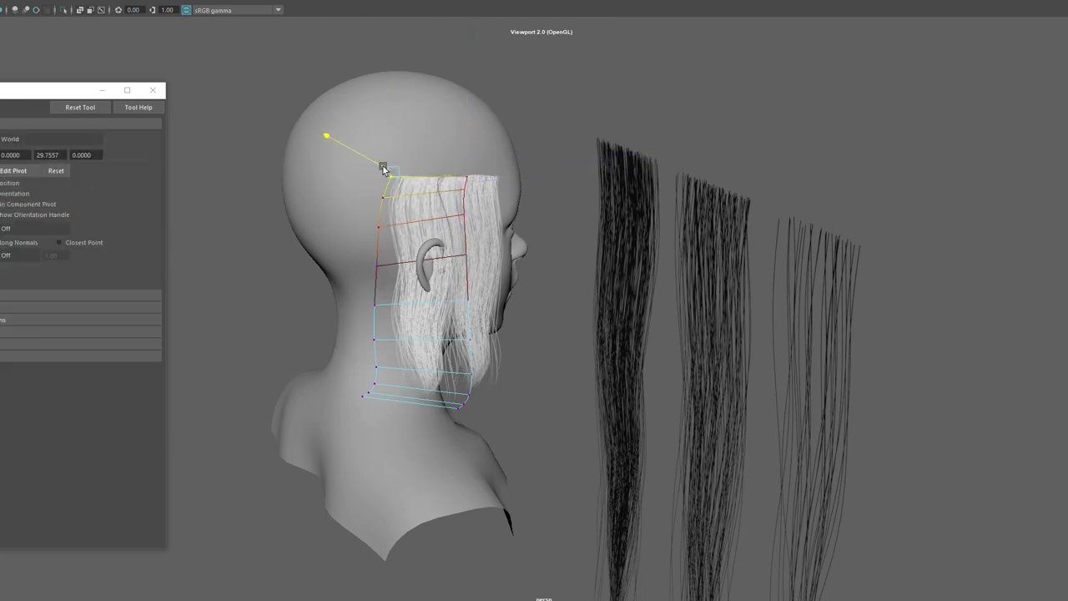
{"action": "mouse_move", "coordinate": [627, 273]}
{"action": "left_mouse_down", "text": "alt"}
{"action": "mouse_move", "coordinate": [611, 234]}
{"action": "mouse_move", "coordinate": [600, 256]}
{"action": "mouse_move", "coordinate": [400, 247]}
{"action": "mouse_move", "coordinate": [528, 262]}
{"action": "left_mouse_up", "text": "alt"}
{"action": "key", "text": "q"}
{"action": "left_click", "coordinate": [643, 217]}
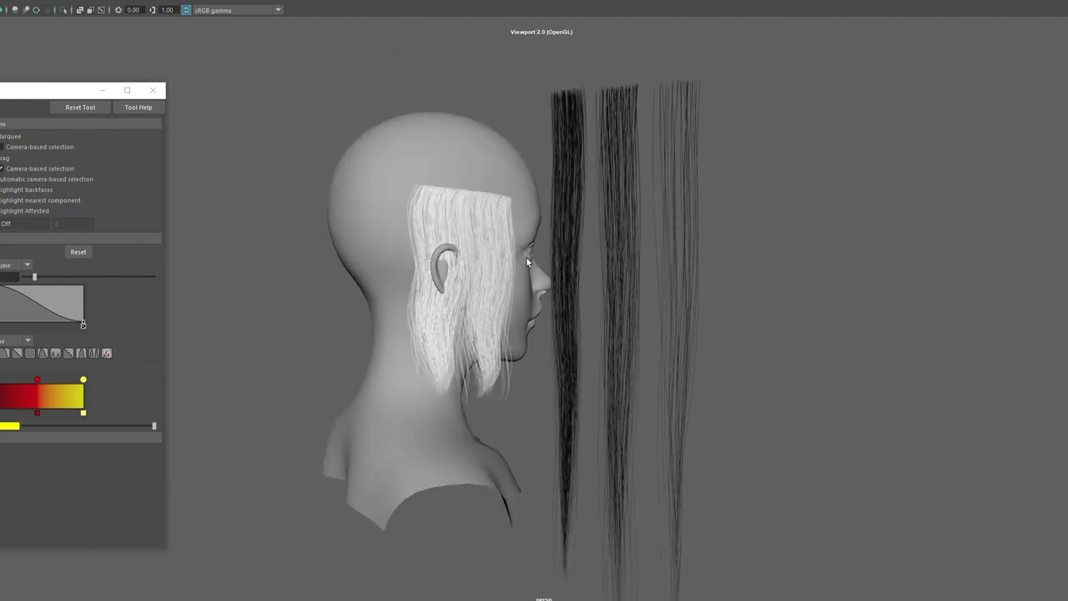
{"action": "right_click_drag", "start_coordinate": [753, 265], "coordinate": [692, 258]}
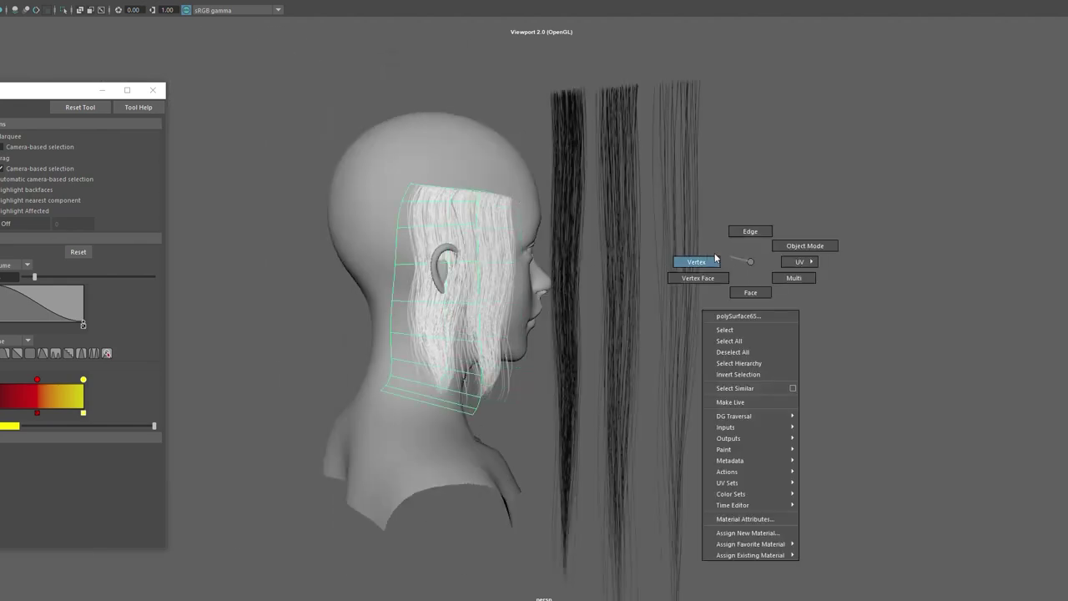
{"action": "scroll", "coordinate": [458, 288], "scroll_direction": "up", "scroll_amount": 3}
{"action": "left_click_drag", "start_coordinate": [509, 322], "coordinate": [440, 299], "text": "alt"}
{"action": "key", "text": "w"}
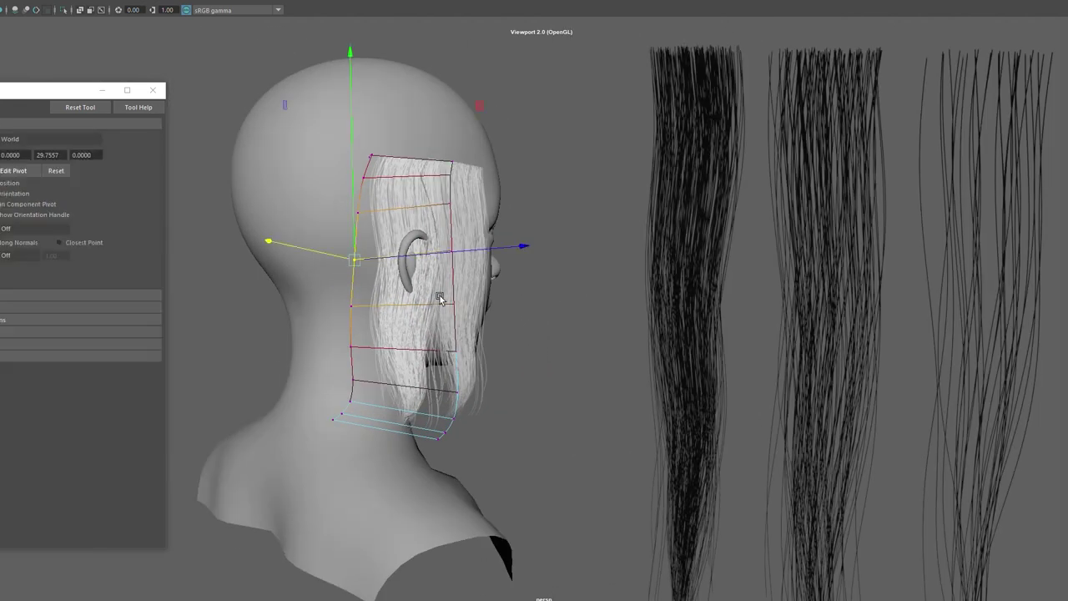
{"action": "left_click_drag", "start_coordinate": [349, 256], "coordinate": [338, 259]}
{"action": "key", "text": "q"}
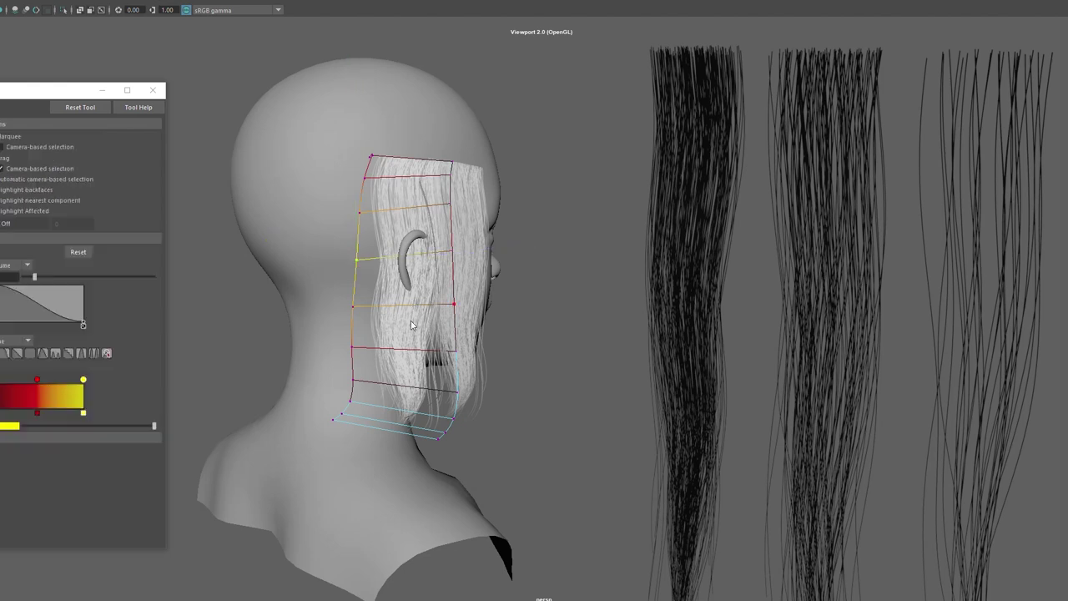
- Slide the whole card further toward the back of the head and adjust its rotation
{"action": "left_click", "coordinate": [387, 316]}
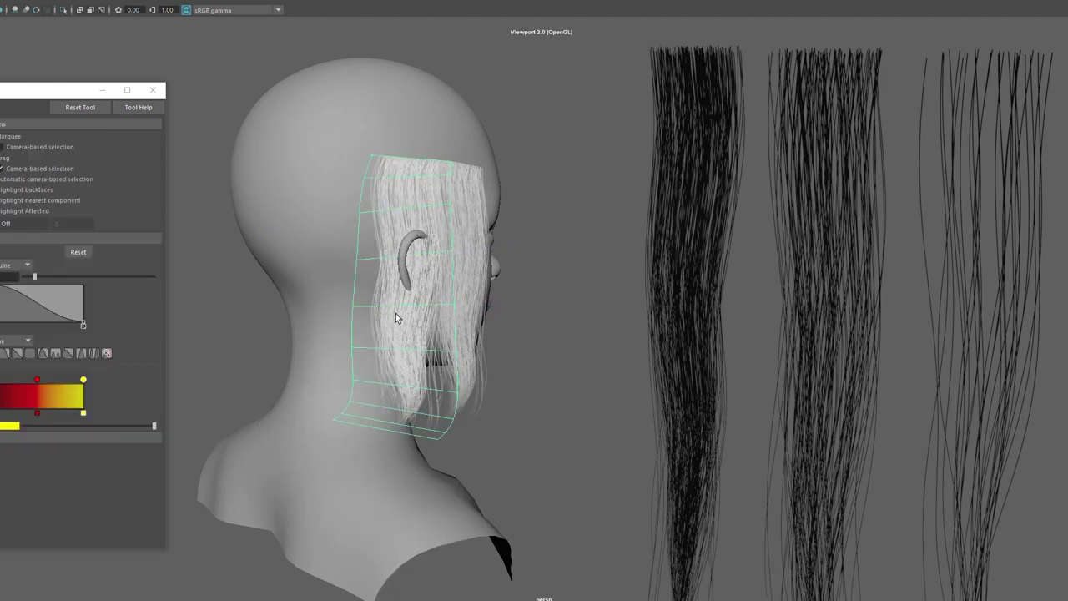
{"action": "key", "text": "e"}
{"action": "key", "text": "w"}
{"action": "mouse_move", "coordinate": [443, 306]}
{"action": "left_mouse_down"}
{"action": "mouse_move", "coordinate": [303, 353]}
{"action": "mouse_move", "coordinate": [475, 360]}
{"action": "mouse_move", "coordinate": [568, 339]}
{"action": "mouse_move", "coordinate": [637, 353]}
{"action": "mouse_move", "coordinate": [601, 392]}
{"action": "mouse_move", "coordinate": [517, 446]}
{"action": "mouse_move", "coordinate": [454, 425]}
{"action": "left_mouse_up"}
{"action": "key", "text": "e"}
{"action": "key", "text": "w"}
{"action": "key", "text": "e"}
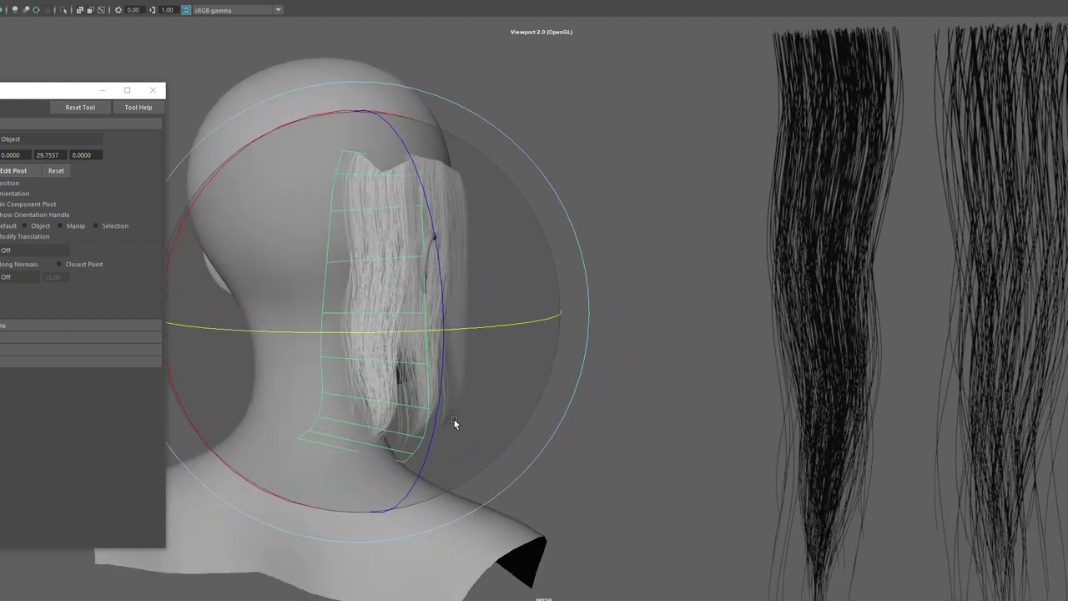
- Select the card's top points and move them in toward the head
{"action": "mouse_move", "coordinate": [378, 339]}
{"action": "left_mouse_down", "text": "alt"}
{"action": "mouse_move", "coordinate": [491, 331]}
{"action": "mouse_move", "coordinate": [408, 332]}
{"action": "mouse_move", "coordinate": [547, 294]}
{"action": "mouse_move", "coordinate": [575, 269]}
{"action": "left_mouse_up", "text": "alt"}
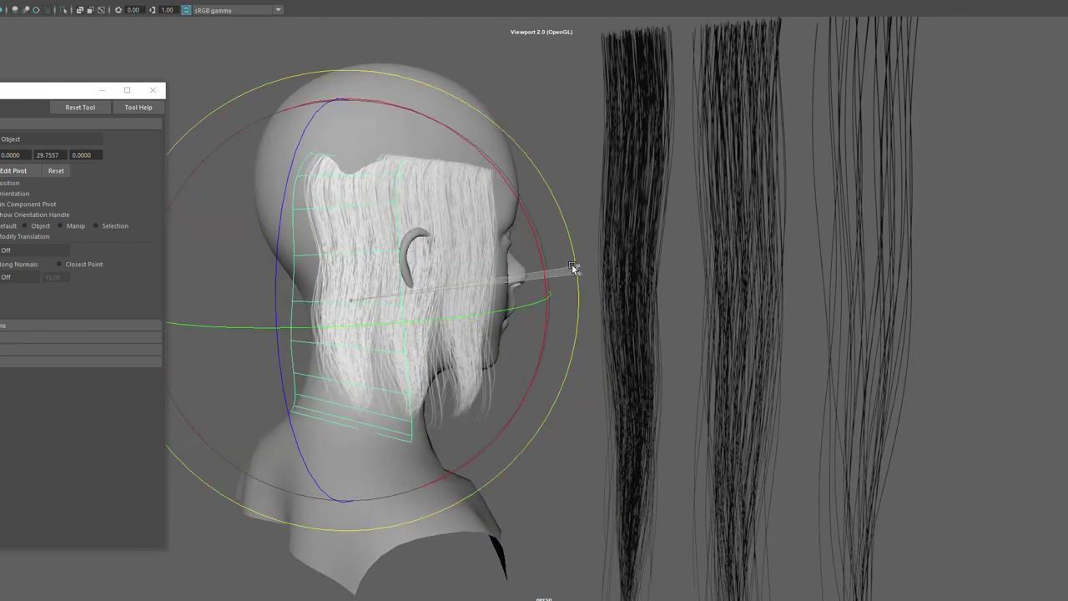
{"action": "key", "text": "q"}
{"action": "right_click_drag", "start_coordinate": [546, 100], "coordinate": [501, 94]}
{"action": "mouse_move", "coordinate": [389, 150]}
{"action": "left_mouse_down", "text": "alt"}
{"action": "mouse_move", "coordinate": [442, 203]}
{"action": "mouse_move", "coordinate": [357, 199]}
{"action": "left_mouse_up", "text": "alt"}
{"action": "key", "text": "w"}
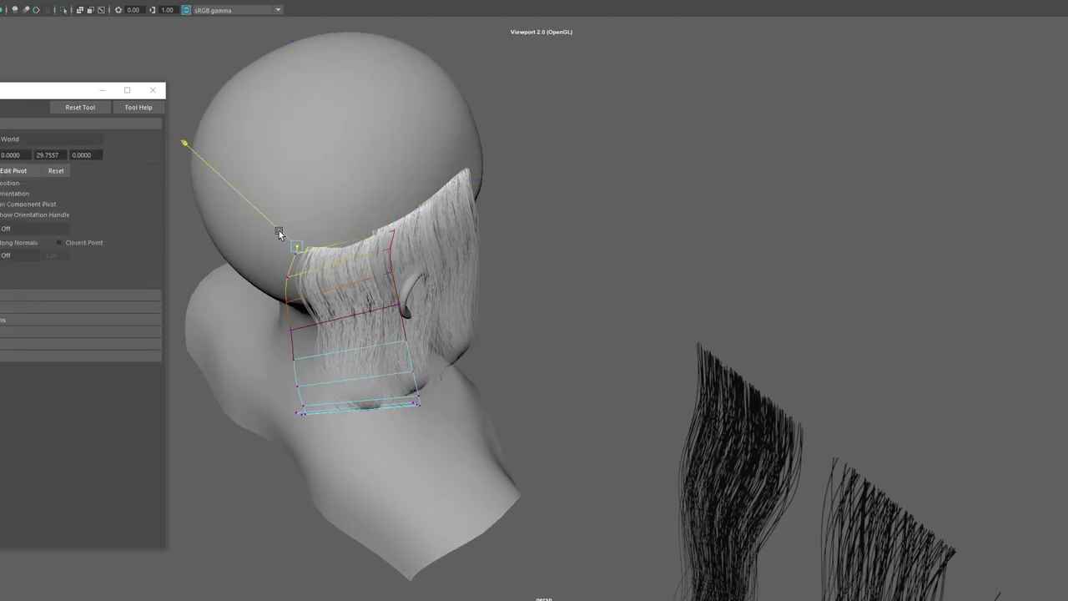
{"action": "left_click_drag", "start_coordinate": [386, 278], "coordinate": [473, 229], "text": "alt"}
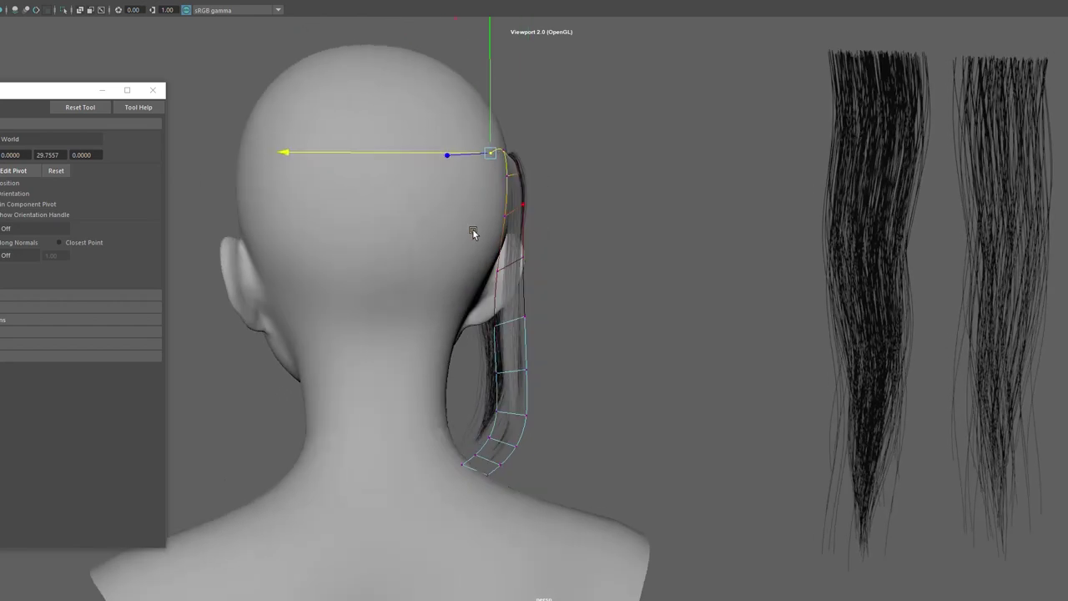
{"action": "key", "text": "q"}
- Reposition the whole card and turn it more upright toward the back of the head
{"action": "right_click_drag", "start_coordinate": [683, 186], "coordinate": [738, 167]}
{"action": "left_click", "coordinate": [739, 167]}
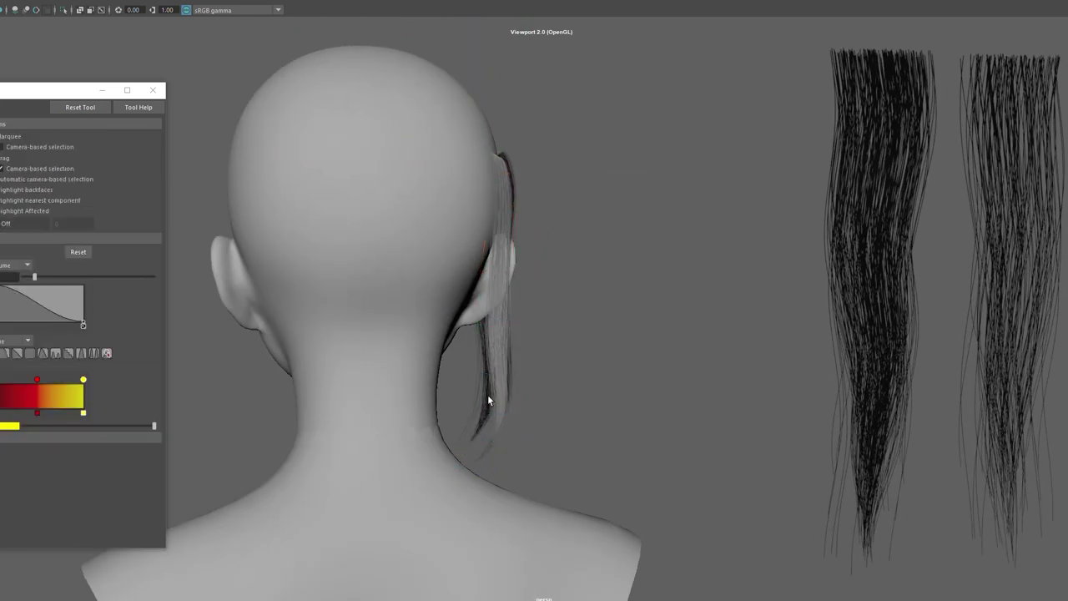
{"action": "left_click", "coordinate": [488, 394]}
{"action": "left_click_drag", "start_coordinate": [488, 394], "coordinate": [549, 399], "text": "alt"}
{"action": "key", "text": "w"}
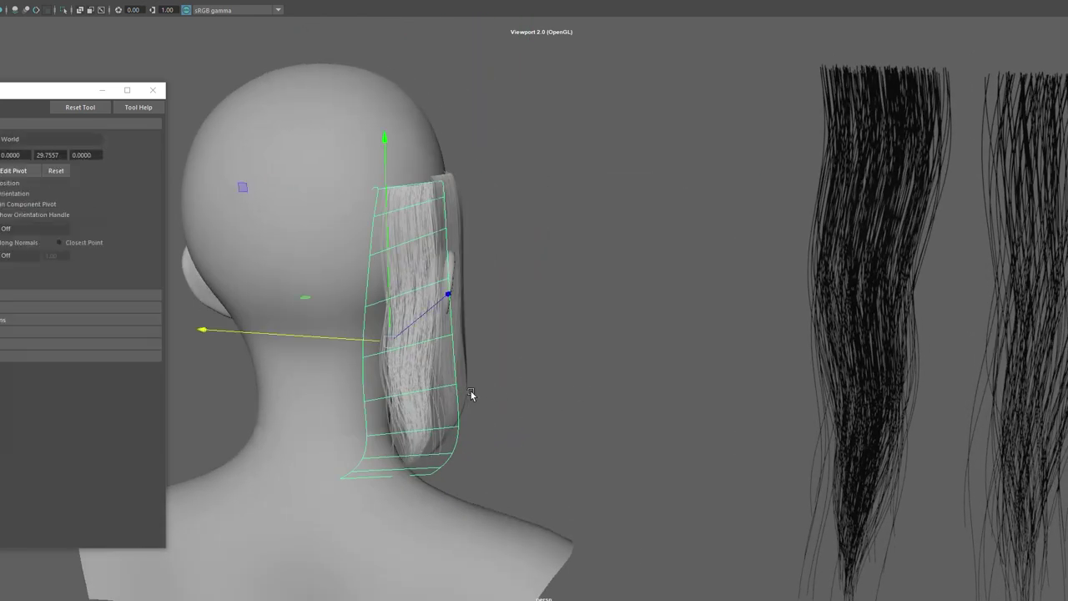
{"action": "left_click_drag", "start_coordinate": [471, 391], "coordinate": [334, 354], "text": "alt"}
{"action": "left_click_drag", "start_coordinate": [295, 287], "coordinate": [245, 312], "text": "alt"}
{"action": "key", "text": "e"}
{"action": "mouse_move", "coordinate": [372, 447]}
{"action": "left_mouse_down"}
{"action": "mouse_move", "coordinate": [393, 553]}
{"action": "mouse_move", "coordinate": [289, 562]}
{"action": "mouse_move", "coordinate": [329, 528]}
{"action": "mouse_move", "coordinate": [353, 477]}
{"action": "left_mouse_up"}
{"action": "key", "text": "w"}
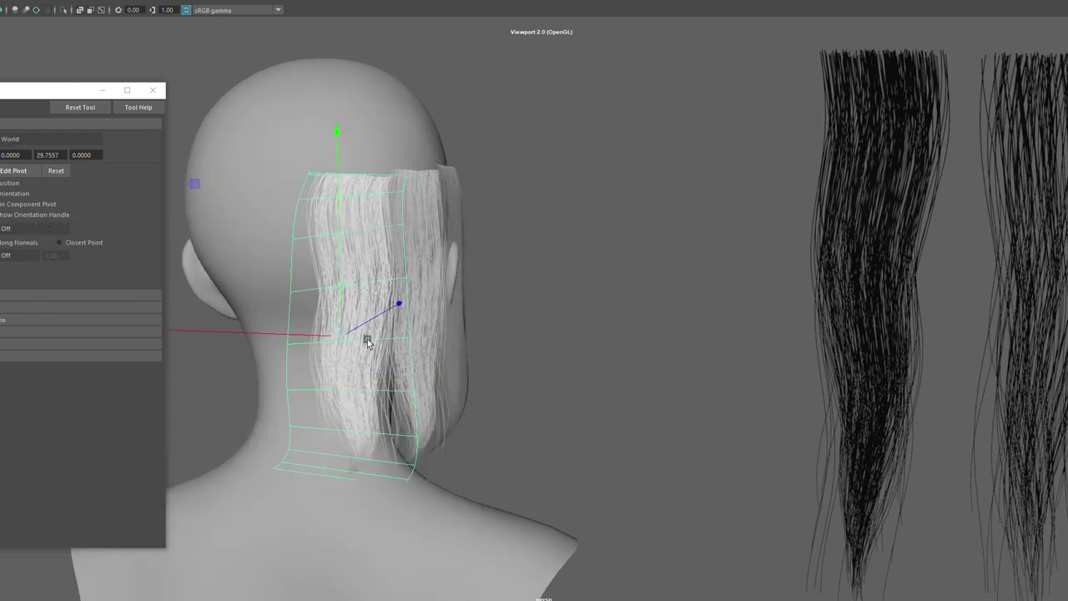
{"action": "mouse_move", "coordinate": [348, 340]}
{"action": "left_mouse_down", "text": "alt"}
{"action": "mouse_move", "coordinate": [424, 350]}
{"action": "mouse_move", "coordinate": [622, 342]}
{"action": "left_mouse_up", "text": "alt"}
- Switch to control vertices and nudge the card's top point onto the scalp
{"action": "key", "text": "q"}
{"action": "mouse_move", "coordinate": [784, 351]}
{"action": "left_mouse_down", "text": "alt"}
{"action": "mouse_move", "coordinate": [639, 353]}
{"action": "mouse_move", "coordinate": [551, 375]}
{"action": "mouse_move", "coordinate": [446, 360]}
{"action": "mouse_move", "coordinate": [593, 367]}
{"action": "left_mouse_up", "text": "alt"}
{"action": "key", "text": "e"}
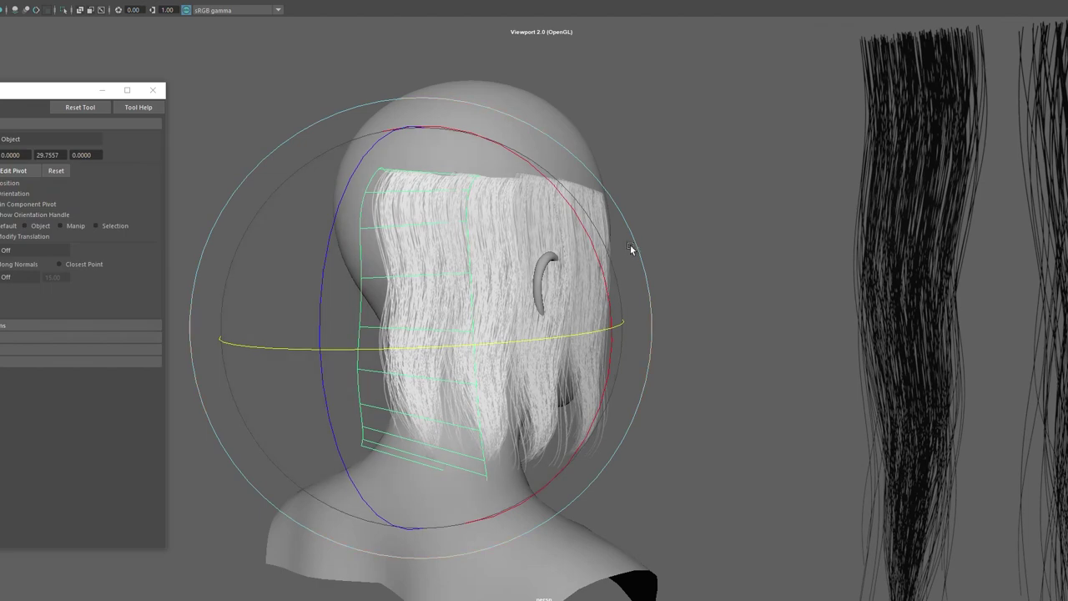
{"action": "key", "text": "q"}
{"action": "right_click", "coordinate": [740, 249]}
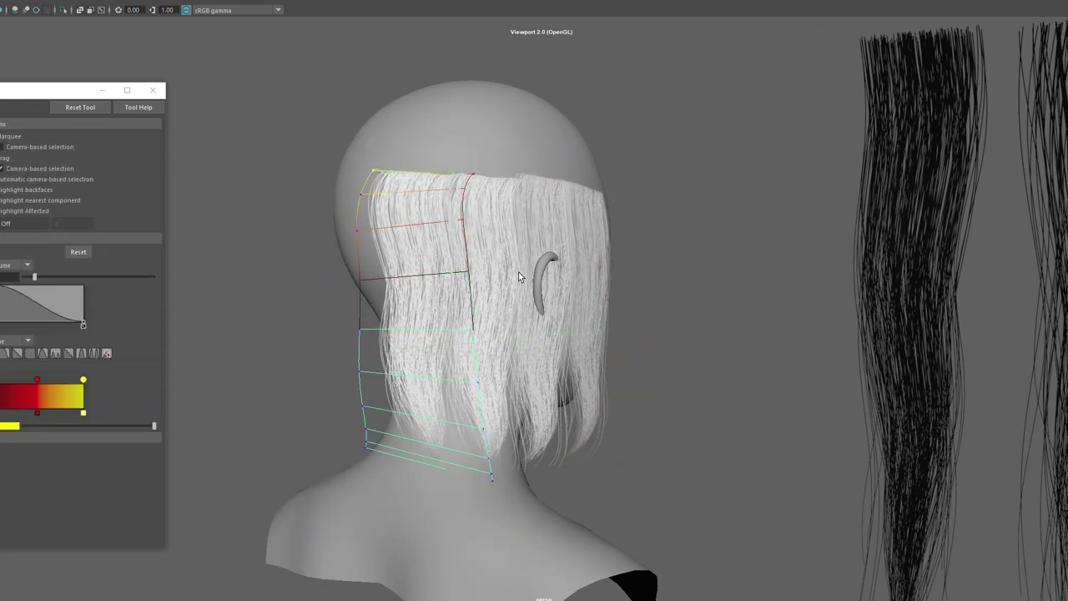
{"action": "mouse_move", "coordinate": [740, 249]}
{"action": "left_mouse_down", "text": "alt"}
{"action": "mouse_move", "coordinate": [675, 269]}
{"action": "mouse_move", "coordinate": [707, 268]}
{"action": "left_mouse_up", "text": "alt"}
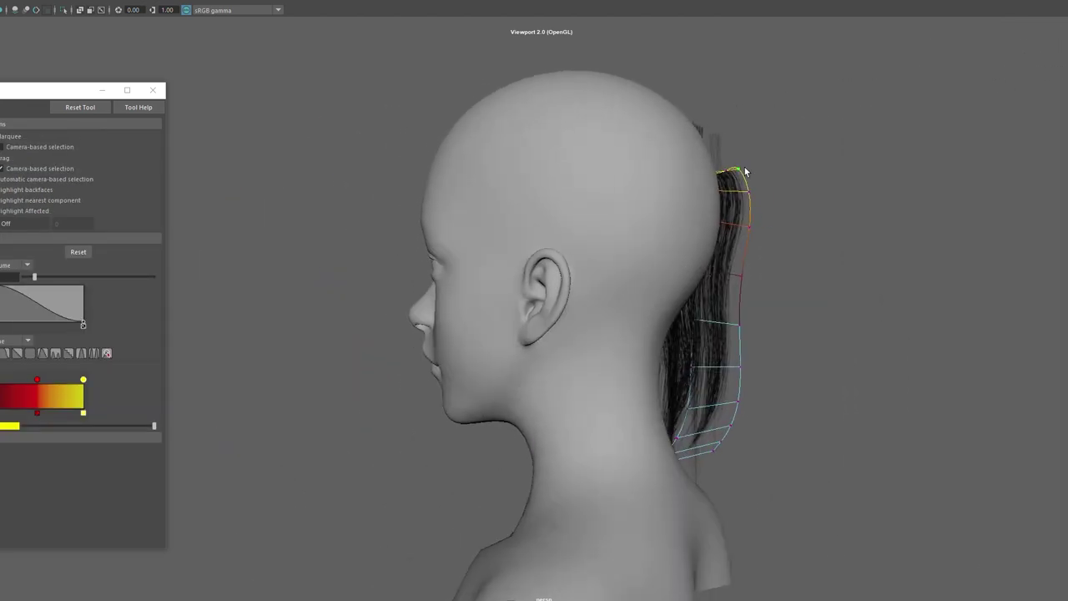
{"action": "left_click_drag", "start_coordinate": [746, 171], "coordinate": [789, 191], "text": "alt"}
{"action": "key", "text": "w"}
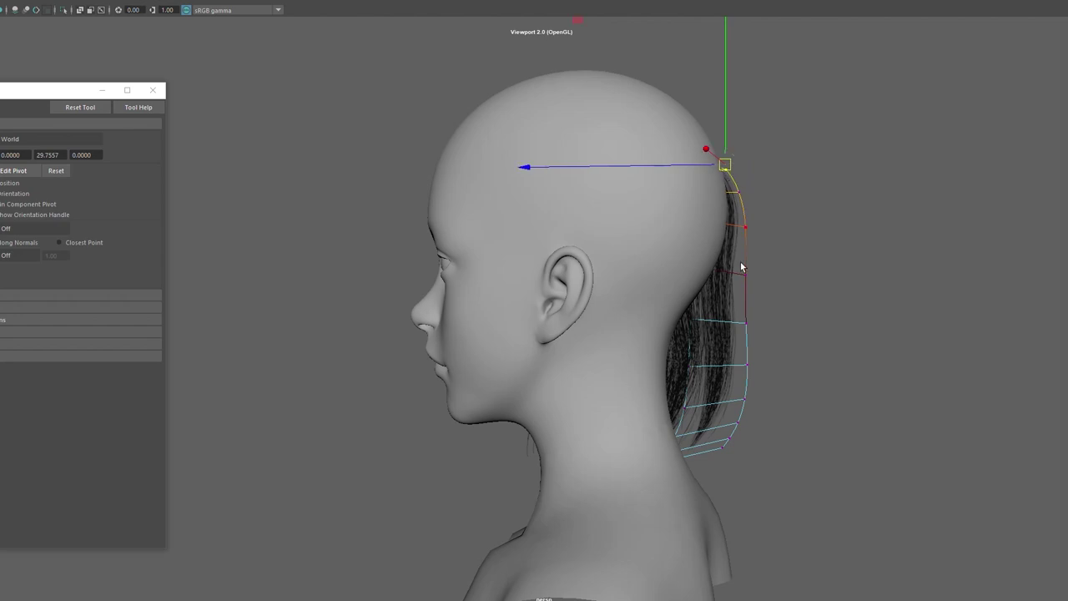
{"action": "mouse_move", "coordinate": [742, 268]}
{"action": "left_mouse_down", "text": "alt"}
{"action": "mouse_move", "coordinate": [796, 293]}
{"action": "mouse_move", "coordinate": [747, 304]}
{"action": "mouse_move", "coordinate": [605, 236]}
{"action": "left_mouse_up", "text": "alt"}
{"action": "left_click_drag", "start_coordinate": [684, 236], "coordinate": [575, 302], "text": "alt"}
{"action": "key", "text": "q"}
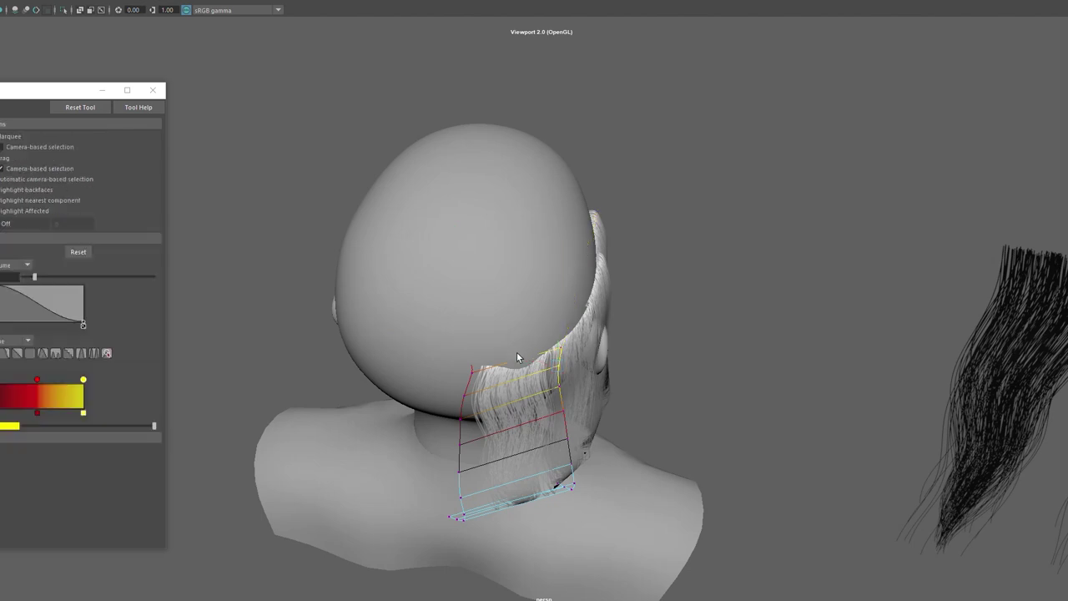
{"action": "key", "text": "w"}
{"action": "left_click_drag", "start_coordinate": [566, 313], "coordinate": [706, 262], "text": "alt"}
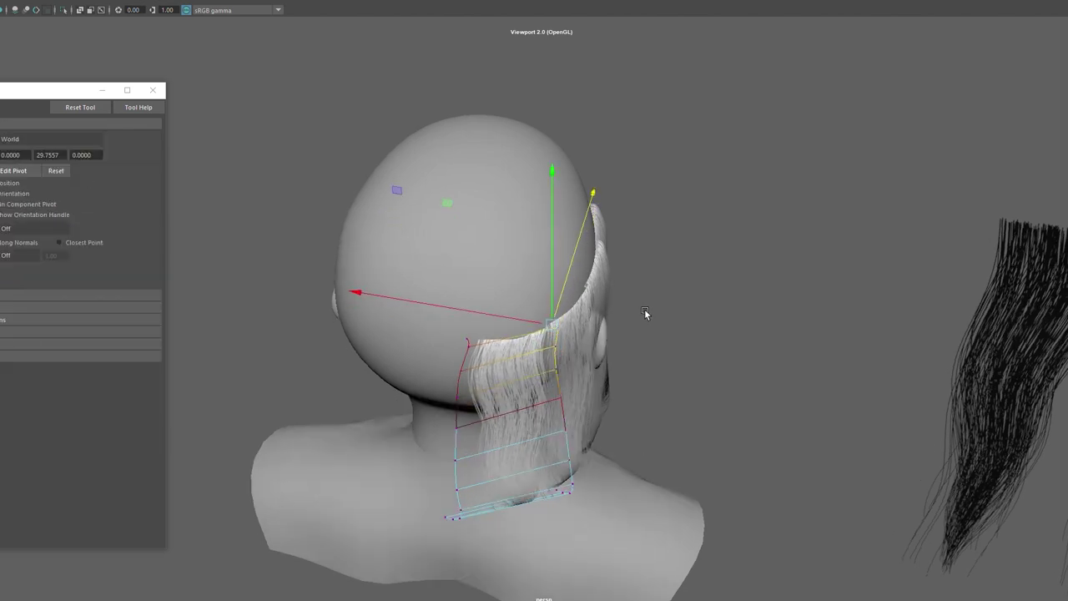
{"action": "key", "text": "q"}
{"action": "right_click_drag", "start_coordinate": [706, 260], "coordinate": [677, 311]}
- Slide the hair card left across the back and rotate it to follow the head's curve
{"action": "scroll", "coordinate": [677, 310], "scroll_direction": "down", "scroll_amount": 5}
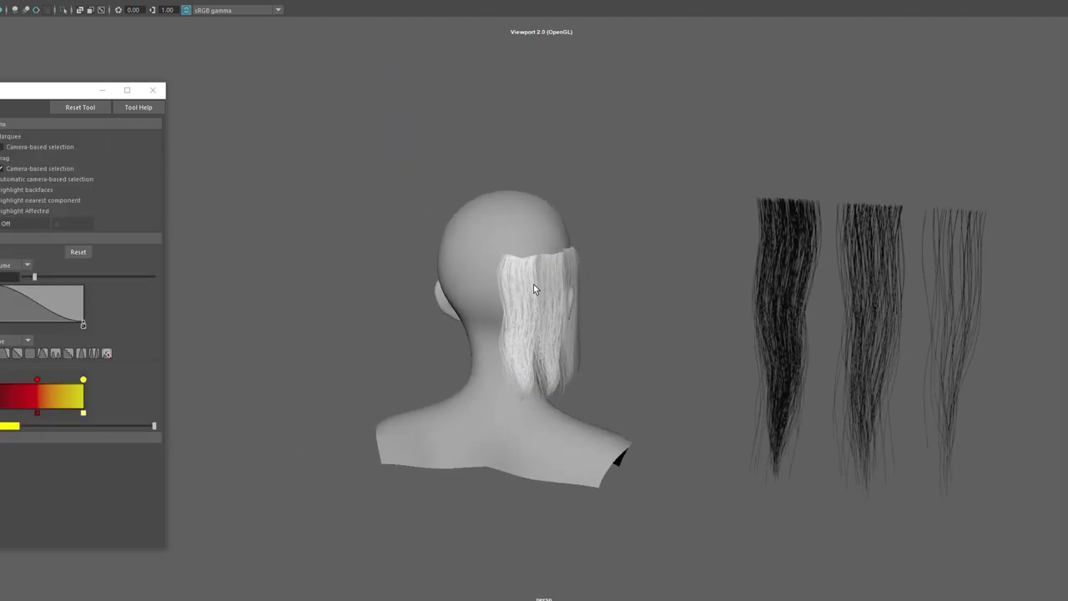
{"action": "mouse_move", "coordinate": [534, 286]}
{"action": "left_mouse_down", "text": "alt"}
{"action": "mouse_move", "coordinate": [252, 285]}
{"action": "mouse_move", "coordinate": [508, 279]}
{"action": "mouse_move", "coordinate": [551, 288]}
{"action": "left_mouse_up", "text": "alt"}
{"action": "scroll", "coordinate": [583, 365], "scroll_direction": "up", "scroll_amount": 2}
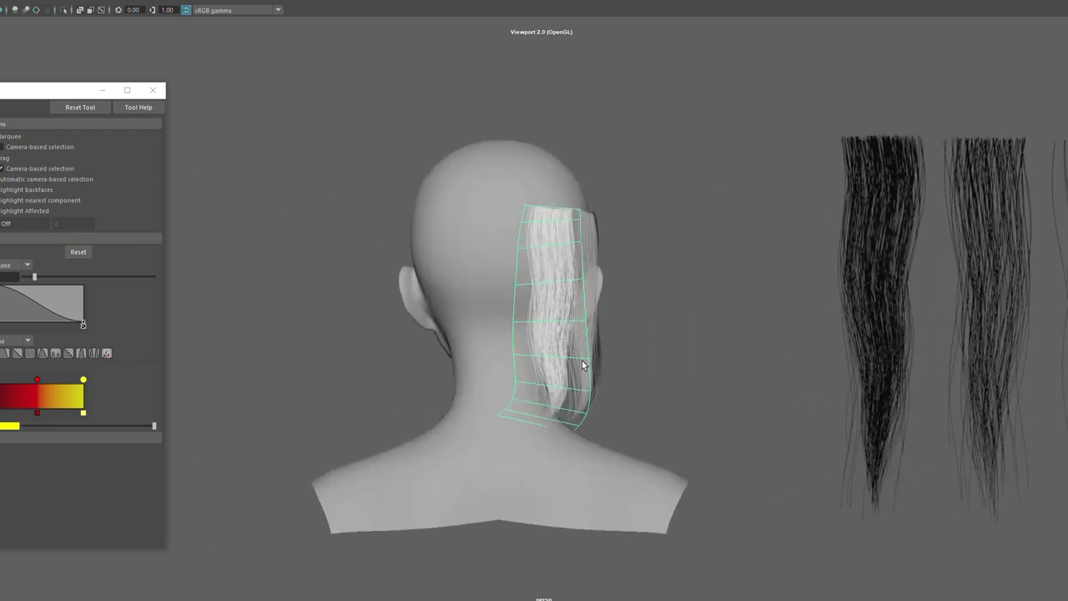
{"action": "key", "text": "w"}
{"action": "left_click_drag", "start_coordinate": [512, 321], "coordinate": [470, 319]}
{"action": "key", "text": "e"}
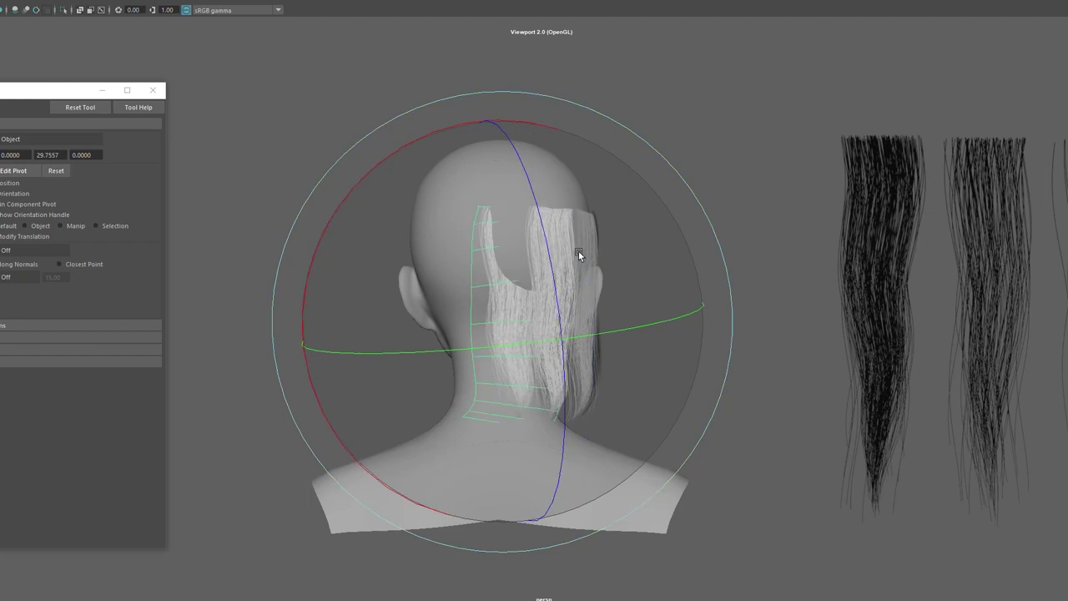
{"action": "mouse_move", "coordinate": [604, 330]}
{"action": "left_mouse_down"}
{"action": "mouse_move", "coordinate": [549, 342]}
{"action": "mouse_move", "coordinate": [741, 394]}
{"action": "mouse_move", "coordinate": [666, 351]}
{"action": "left_mouse_up"}
{"action": "key", "text": "w"}
{"action": "key", "text": "q"}
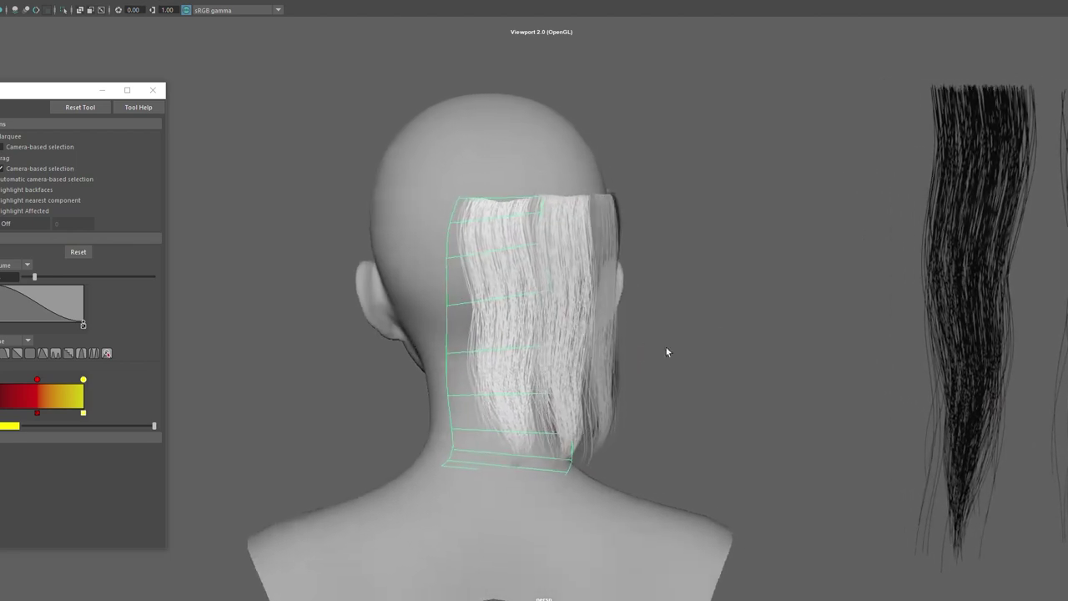
- Soft-select the card's top-row control points and move them to bend the card
{"action": "right_click_drag", "start_coordinate": [666, 352], "coordinate": [660, 332]}
{"action": "left_click", "coordinate": [564, 400]}
{"action": "key", "text": "w"}
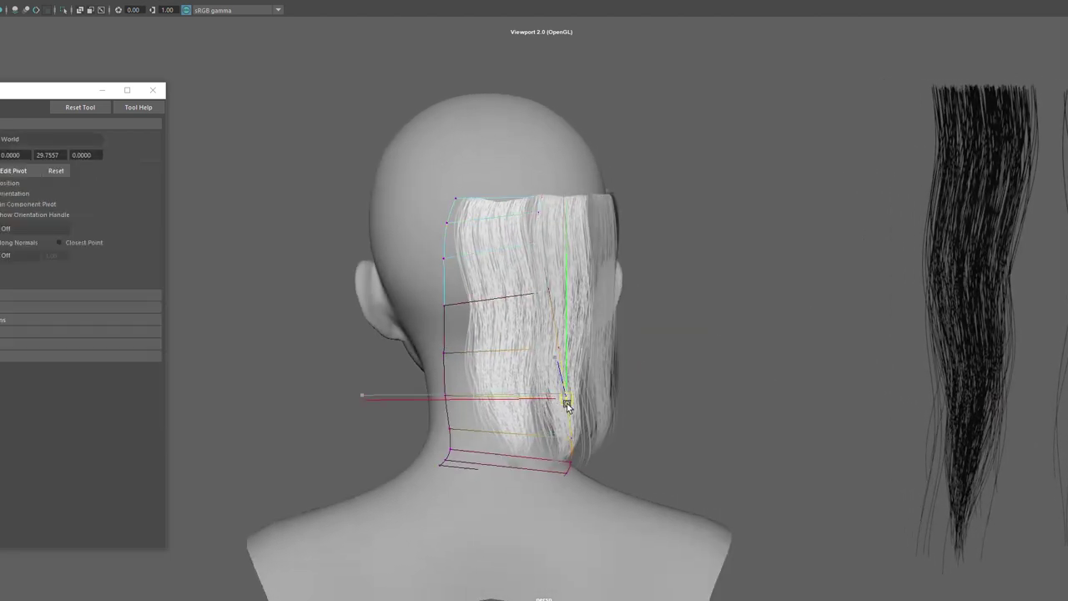
{"action": "key", "text": "q"}
{"action": "left_click", "coordinate": [530, 209]}
{"action": "left_click_drag", "start_coordinate": [529, 210], "coordinate": [544, 251], "text": "alt"}
{"action": "key", "text": "w"}
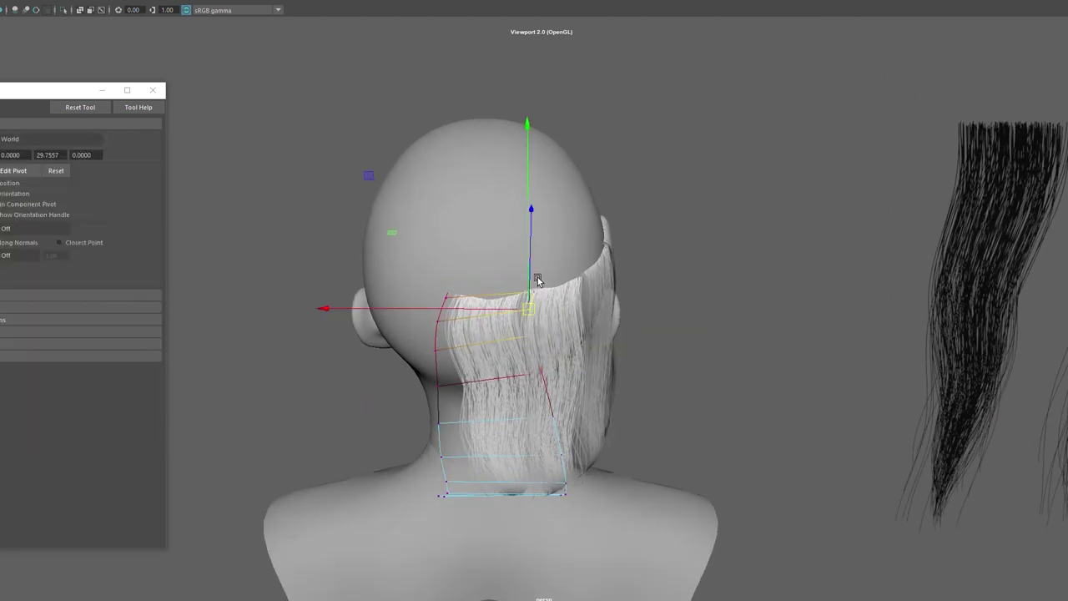
{"action": "key", "text": "q"}
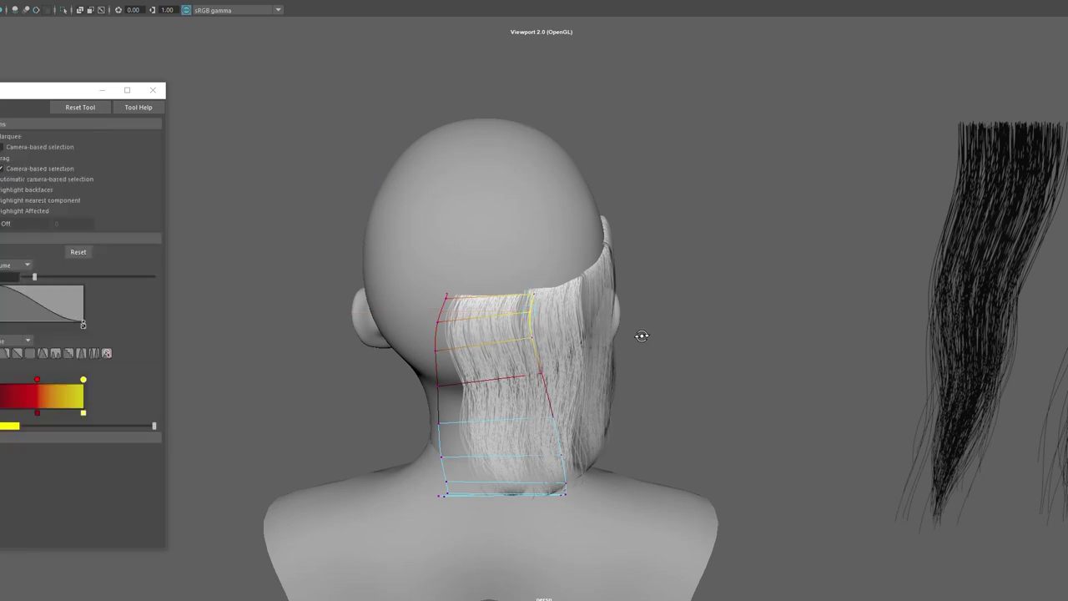
{"action": "mouse_move", "coordinate": [640, 334]}
{"action": "left_mouse_down", "text": "alt"}
{"action": "mouse_move", "coordinate": [549, 282]}
{"action": "mouse_move", "coordinate": [572, 318]}
{"action": "mouse_move", "coordinate": [556, 315]}
{"action": "mouse_move", "coordinate": [659, 313]}
{"action": "left_mouse_up", "text": "alt"}
{"action": "right_click_drag", "start_coordinate": [659, 312], "coordinate": [768, 341]}
{"action": "mouse_move", "coordinate": [768, 341]}
{"action": "left_mouse_down", "text": "alt"}
{"action": "mouse_move", "coordinate": [546, 270]}
{"action": "mouse_move", "coordinate": [295, 268]}
{"action": "mouse_move", "coordinate": [501, 276]}
{"action": "mouse_move", "coordinate": [648, 263]}
{"action": "mouse_move", "coordinate": [543, 270]}
{"action": "left_mouse_up", "text": "alt"}
{"action": "mouse_move", "coordinate": [544, 269]}
{"action": "right_mouse_down", "text": "alt"}
{"action": "mouse_move", "coordinate": [562, 317]}
{"action": "mouse_move", "coordinate": [543, 347]}
{"action": "right_mouse_up", "text": "alt"}
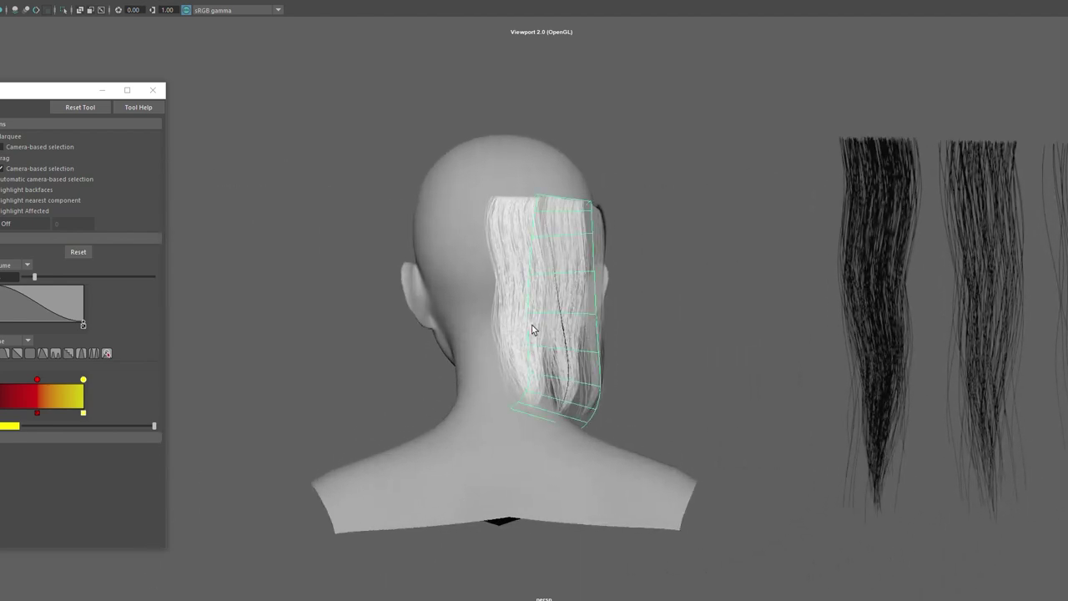
- Reposition and turn the card around the vertical axis, then mirror it to the other side
{"action": "key", "text": "w"}
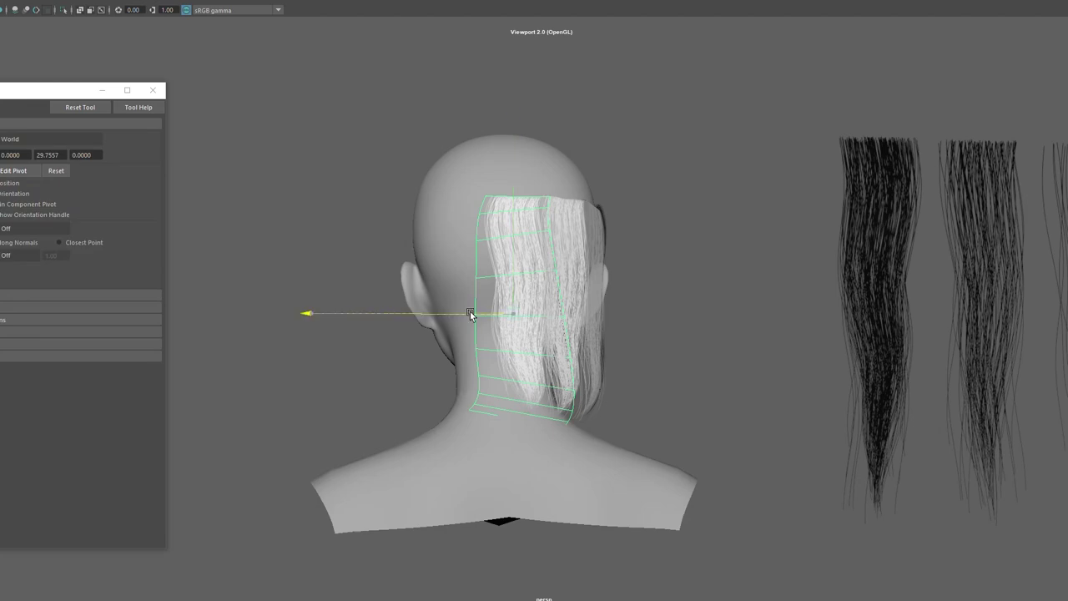
{"action": "mouse_move", "coordinate": [470, 314]}
{"action": "left_mouse_down"}
{"action": "mouse_move", "coordinate": [441, 317]}
{"action": "mouse_move", "coordinate": [551, 332]}
{"action": "left_mouse_up"}
{"action": "key", "text": "ctrl+z"}
{"action": "key", "text": "e"}
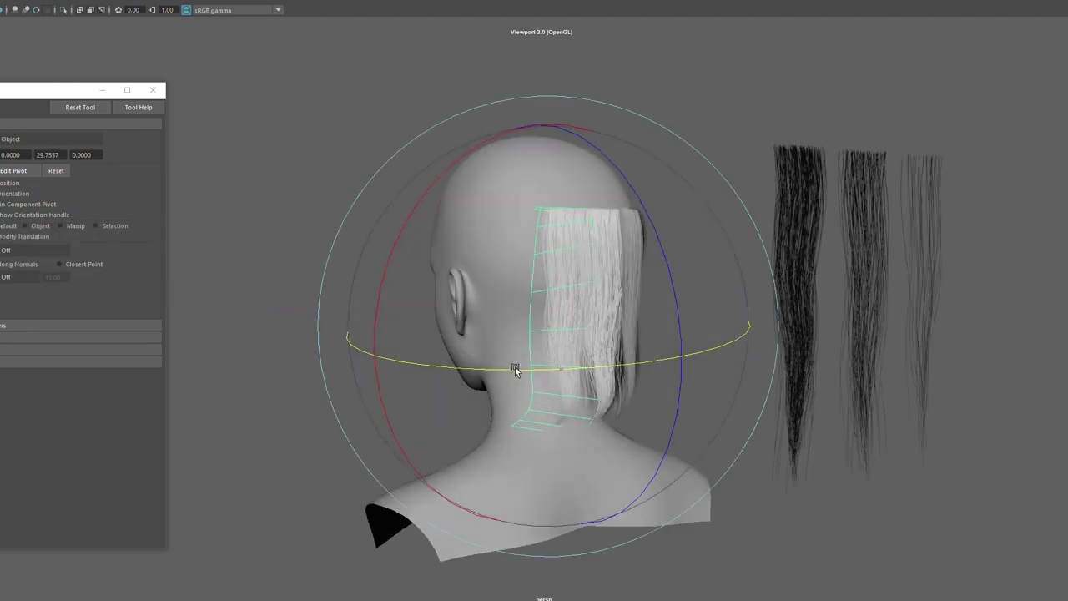
{"action": "mouse_move", "coordinate": [515, 370]}
{"action": "left_mouse_down"}
{"action": "mouse_move", "coordinate": [458, 372]}
{"action": "mouse_move", "coordinate": [618, 372]}
{"action": "mouse_move", "coordinate": [446, 377]}
{"action": "mouse_move", "coordinate": [624, 373]}
{"action": "mouse_move", "coordinate": [557, 404]}
{"action": "mouse_move", "coordinate": [569, 327]}
{"action": "mouse_move", "coordinate": [757, 324]}
{"action": "mouse_move", "coordinate": [518, 321]}
{"action": "left_mouse_up"}
{"action": "key", "text": "q"}
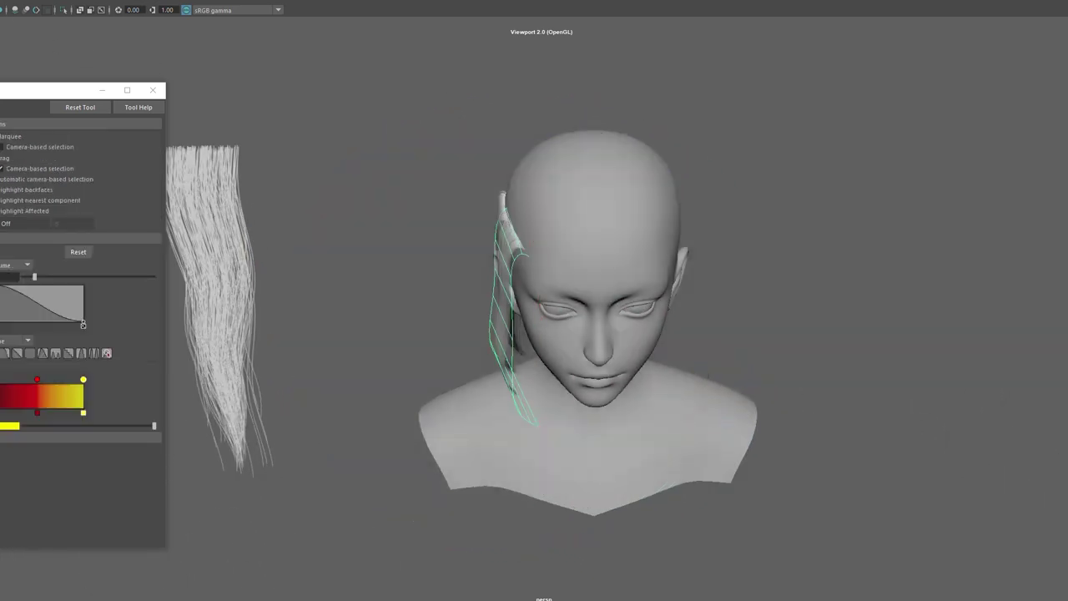
{"action": "left_click_drag", "start_coordinate": [701, 192], "coordinate": [598, 187], "text": "alt"}
{"action": "left_click_drag", "start_coordinate": [513, 196], "coordinate": [382, 215], "text": "alt"}
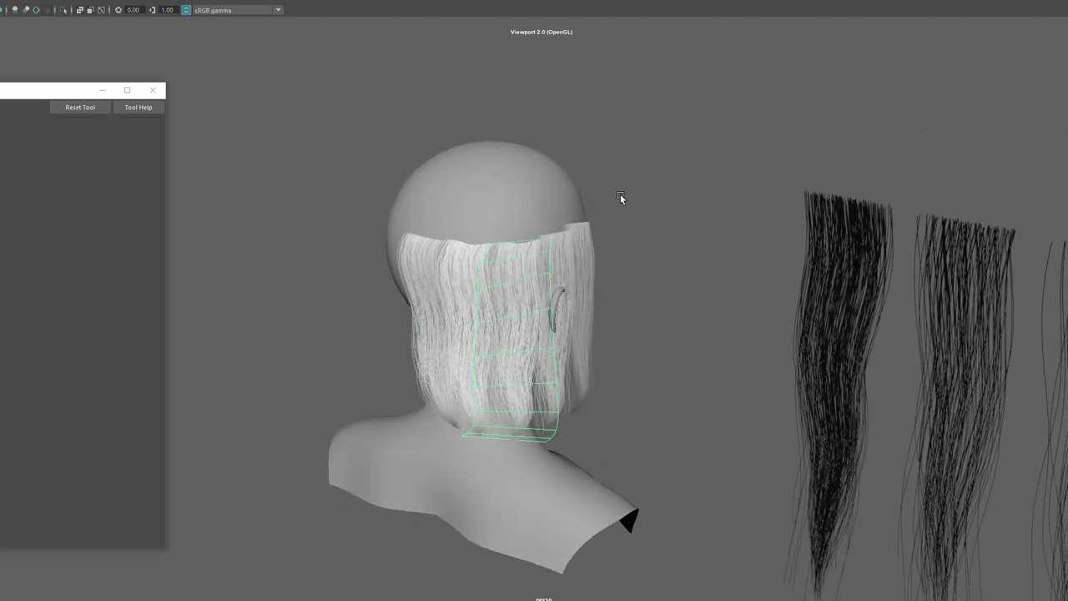
- Slide the central back card sideways along its object axis to close the gap
{"action": "left_click_drag", "start_coordinate": [554, 252], "coordinate": [580, 251]}
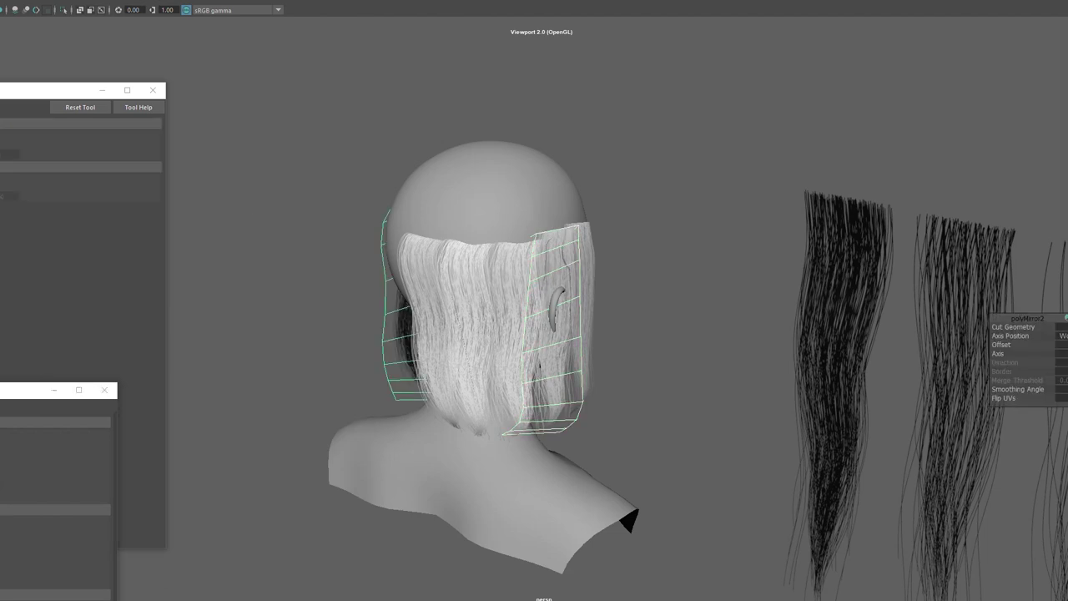
{"action": "left_click", "coordinate": [509, 275]}
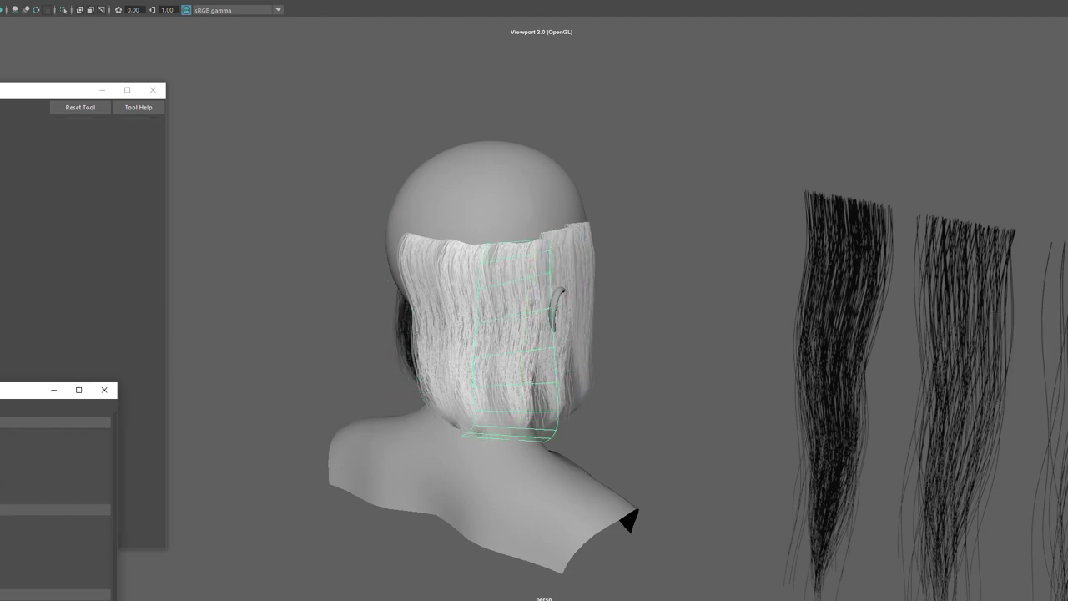
{"action": "left_click_drag", "start_coordinate": [596, 512], "coordinate": [541, 314], "text": "alt"}
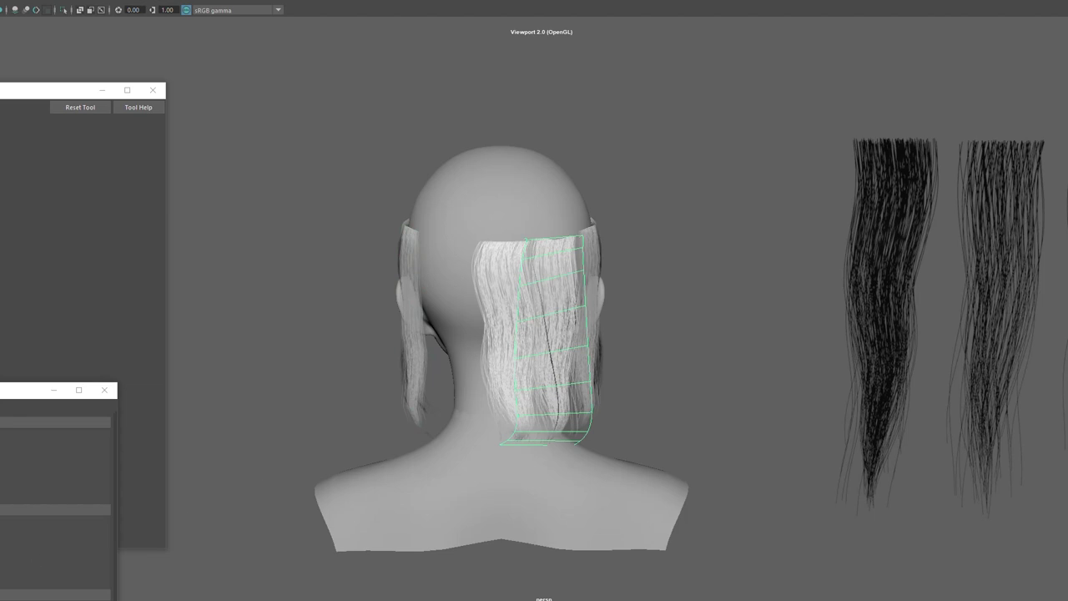
{"action": "left_click_drag", "start_coordinate": [460, 499], "coordinate": [522, 310], "text": "alt"}
{"action": "left_click", "coordinate": [521, 310]}
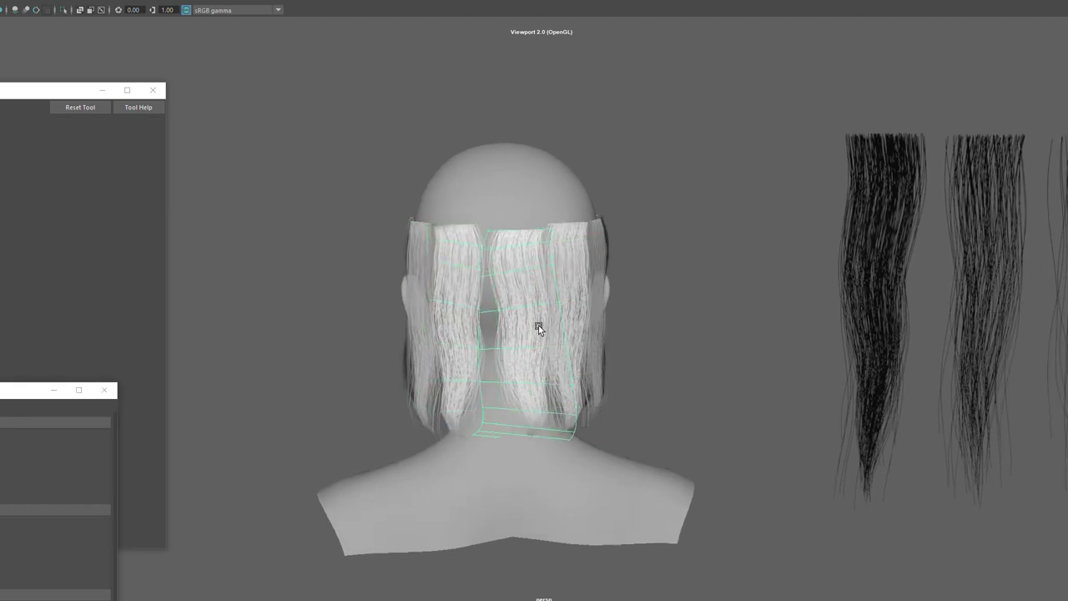
{"action": "key", "text": "w"}
{"action": "left_click_drag", "start_coordinate": [472, 341], "coordinate": [453, 342]}
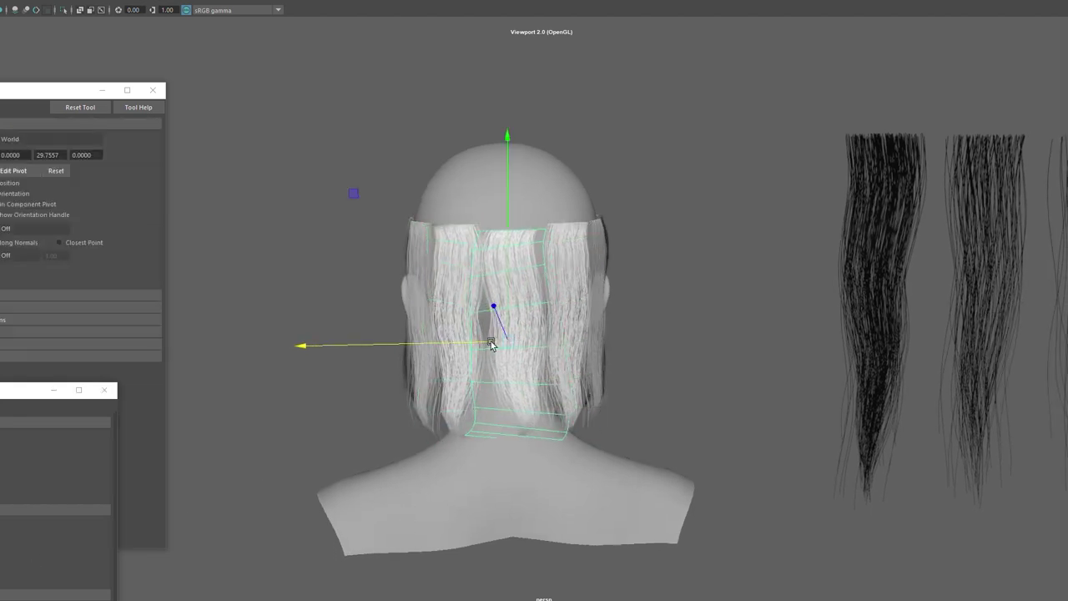
{"action": "left_click", "coordinate": [572, 334]}
{"action": "left_click_drag", "start_coordinate": [573, 334], "coordinate": [644, 343]}
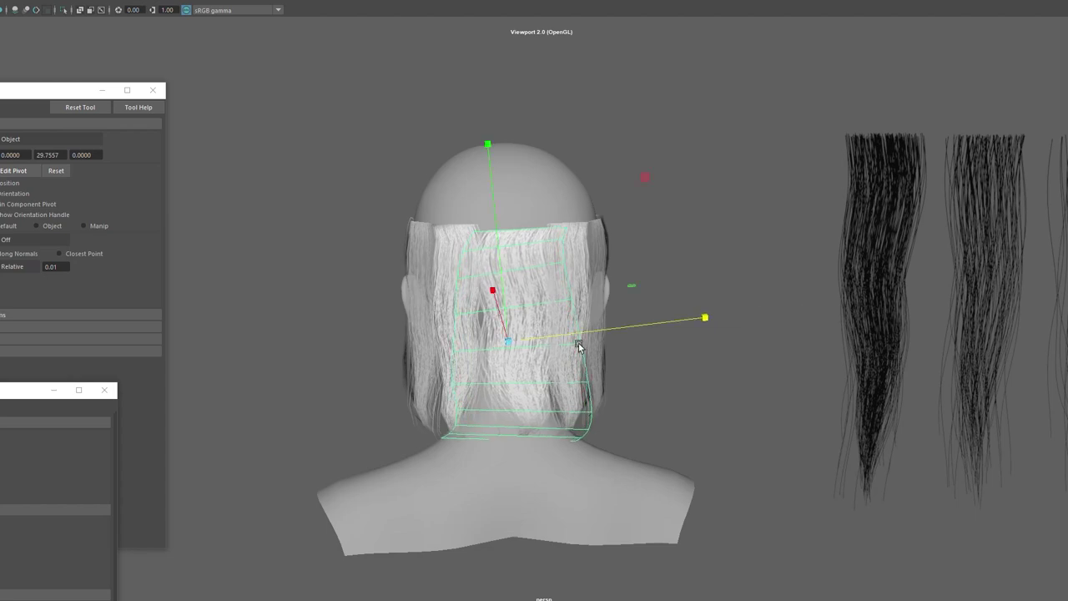
{"action": "mouse_move", "coordinate": [461, 339]}
{"action": "left_mouse_down"}
{"action": "mouse_move", "coordinate": [455, 345]}
{"action": "mouse_move", "coordinate": [789, 352]}
{"action": "left_mouse_up"}
{"action": "key", "text": "q"}
- Check coverage in wireframe, return to shaded display, and select both side cards
{"action": "key", "text": "4"}
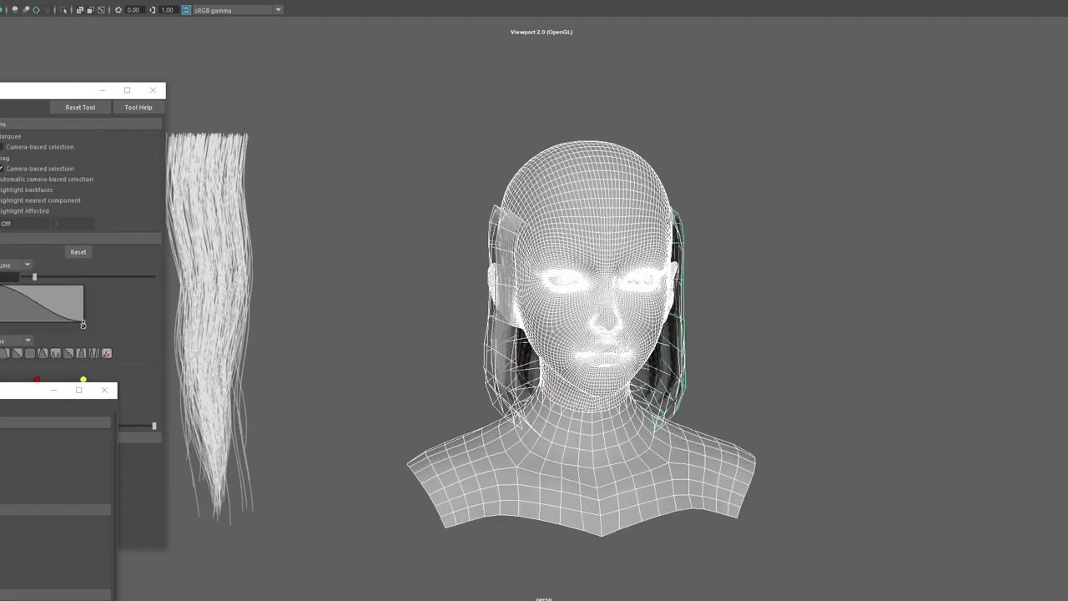
{"action": "key", "text": "5"}
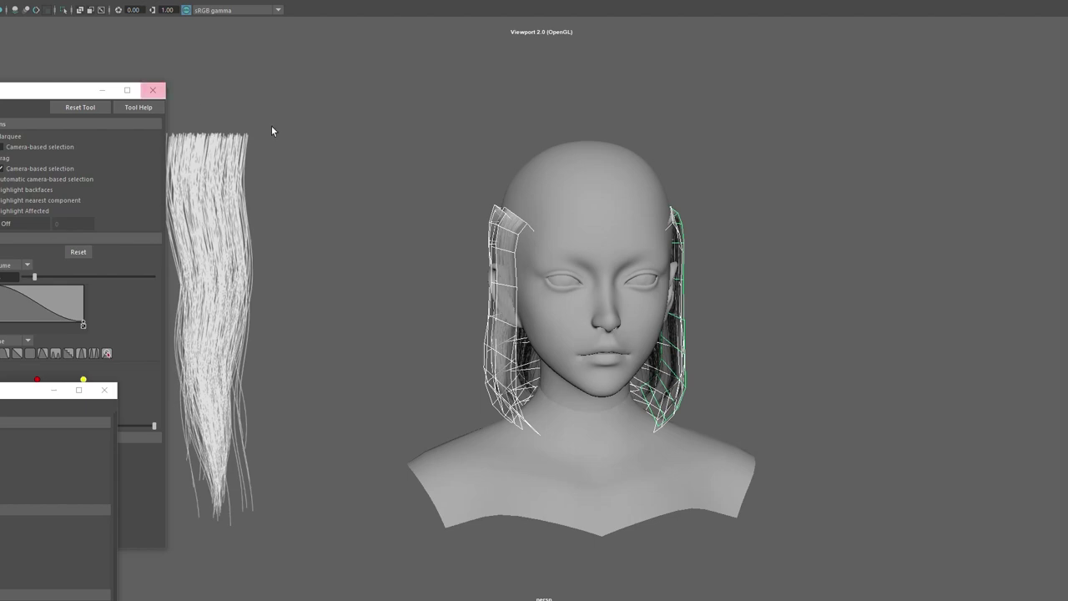
{"action": "left_click_drag", "start_coordinate": [272, 131], "coordinate": [543, 250], "text": "shift"}
{"action": "left_click_drag", "start_coordinate": [475, 236], "coordinate": [748, 239], "text": "alt"}
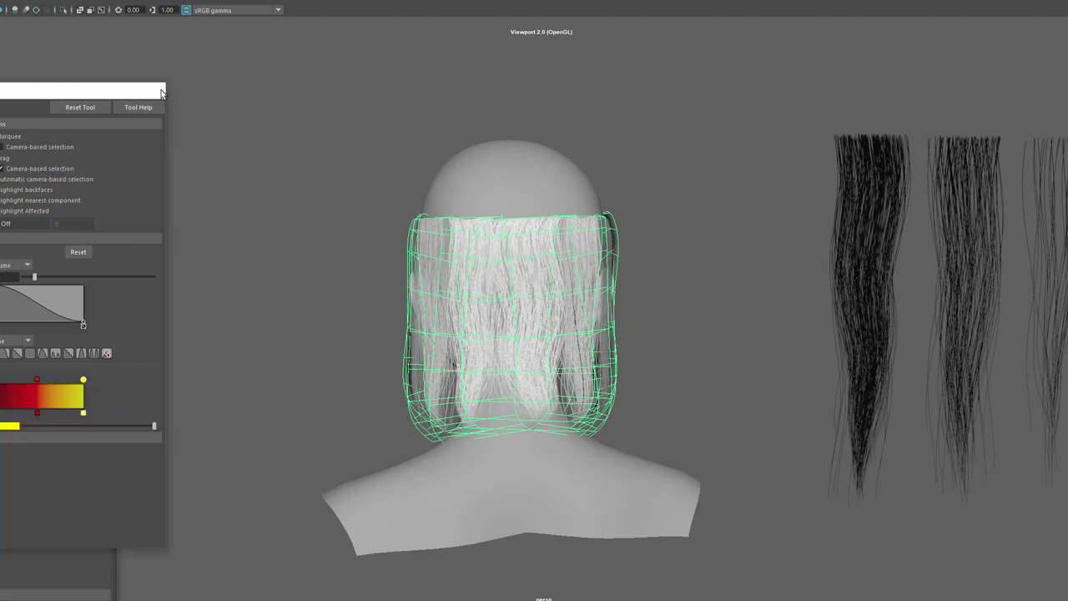
{"action": "left_click", "coordinate": [152, 89]}
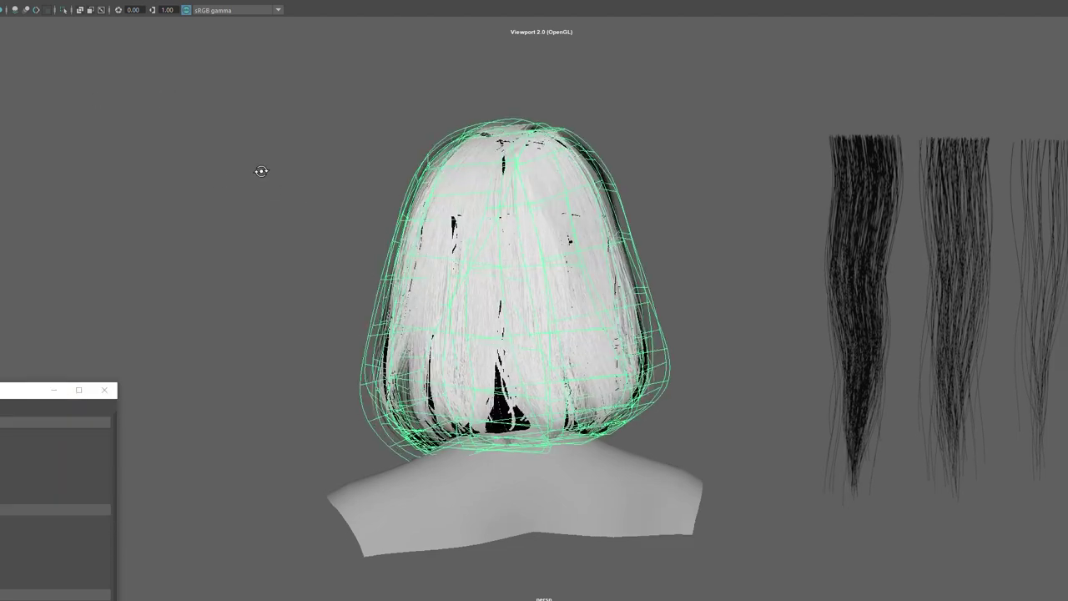
{"action": "left_click_drag", "start_coordinate": [262, 172], "coordinate": [710, 231], "text": "alt"}
{"action": "left_click", "coordinate": [735, 284]}
{"action": "mouse_move", "coordinate": [735, 284]}
{"action": "left_mouse_down", "text": "alt"}
{"action": "mouse_move", "coordinate": [484, 302]}
{"action": "mouse_move", "coordinate": [579, 301]}
{"action": "left_mouse_up", "text": "alt"}
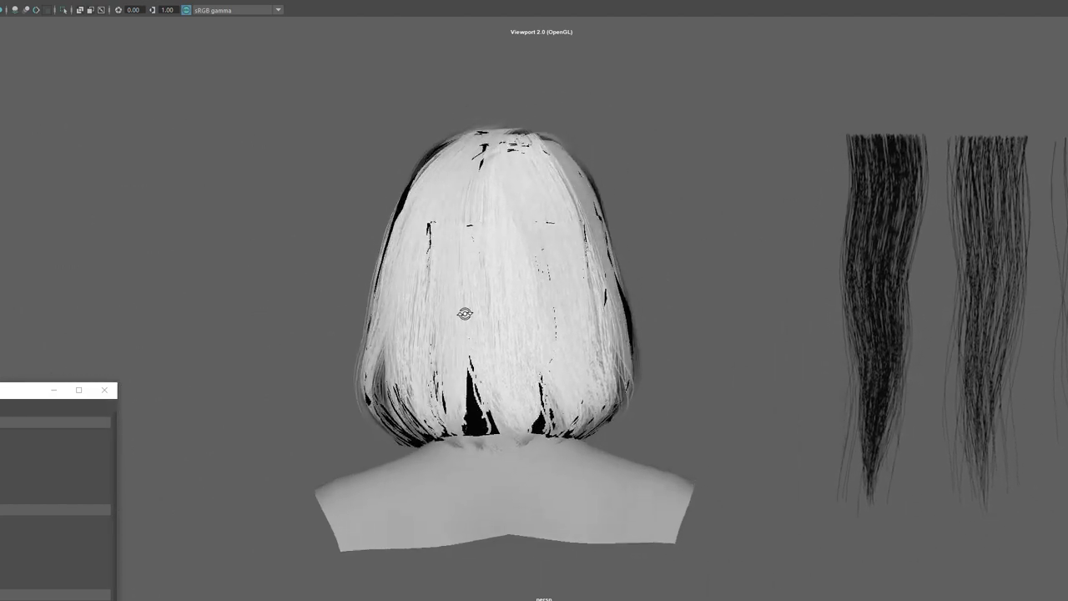
{"action": "left_click", "coordinate": [519, 485]}
{"action": "left_click", "coordinate": [518, 334]}
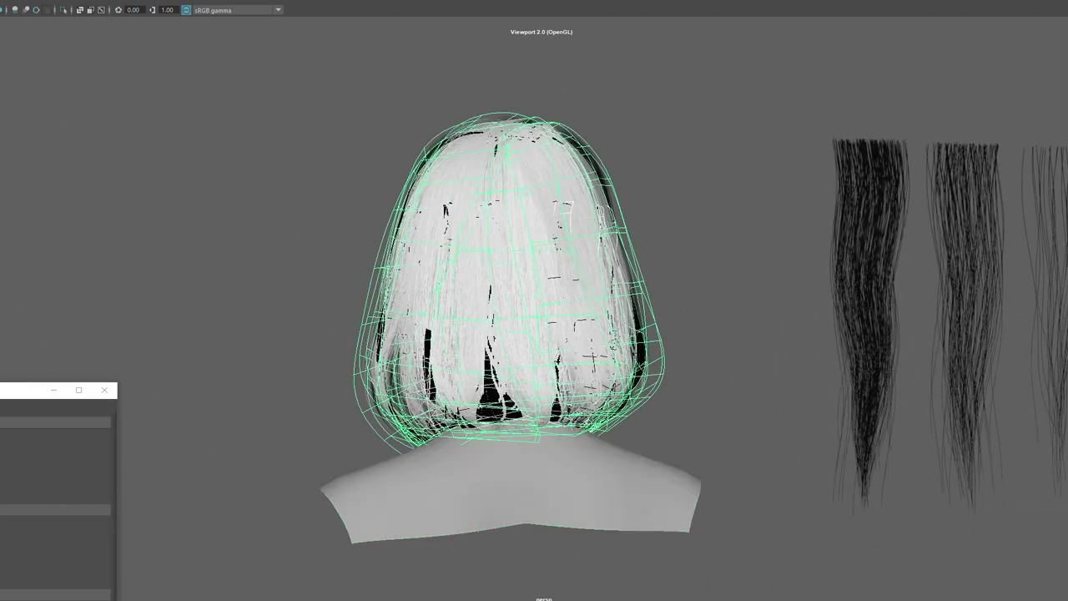
{"action": "left_click_drag", "start_coordinate": [518, 334], "coordinate": [777, 153], "text": "alt"}
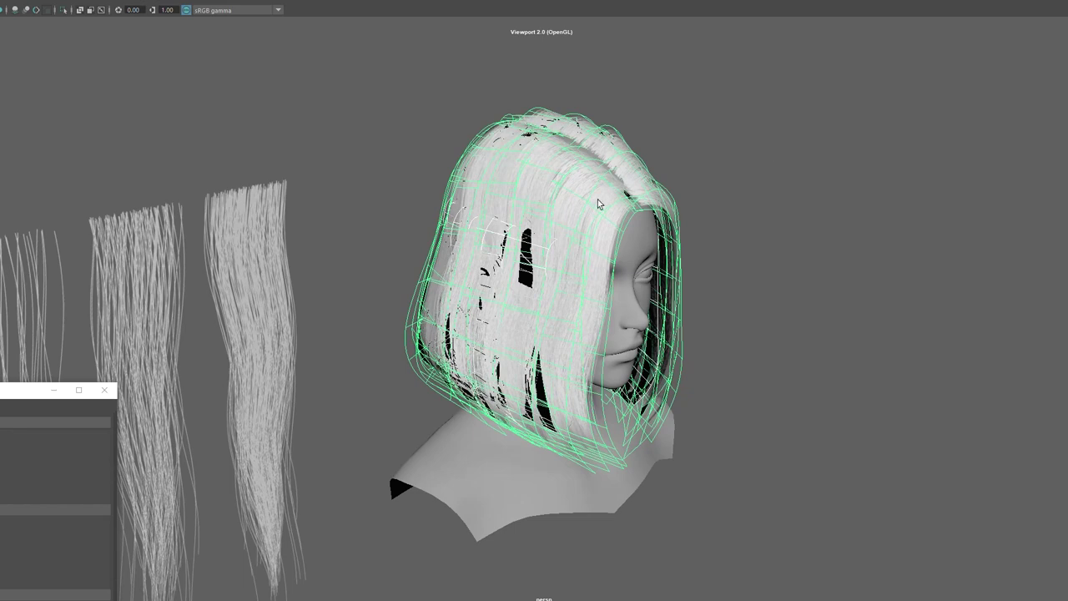
{"action": "right_click_drag", "start_coordinate": [829, 142], "coordinate": [802, 145]}
{"action": "left_click_drag", "start_coordinate": [810, 147], "coordinate": [773, 131], "text": "alt"}
{"action": "right_click_drag", "start_coordinate": [773, 131], "coordinate": [827, 116]}
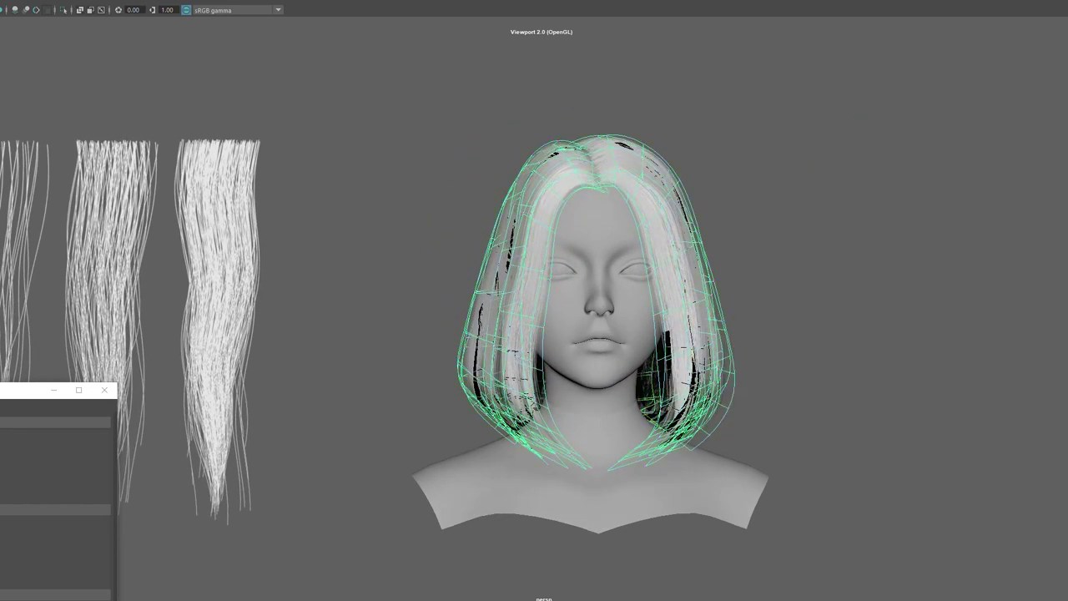
{"action": "right_click_drag", "start_coordinate": [336, 142], "coordinate": [448, 219], "text": "alt"}
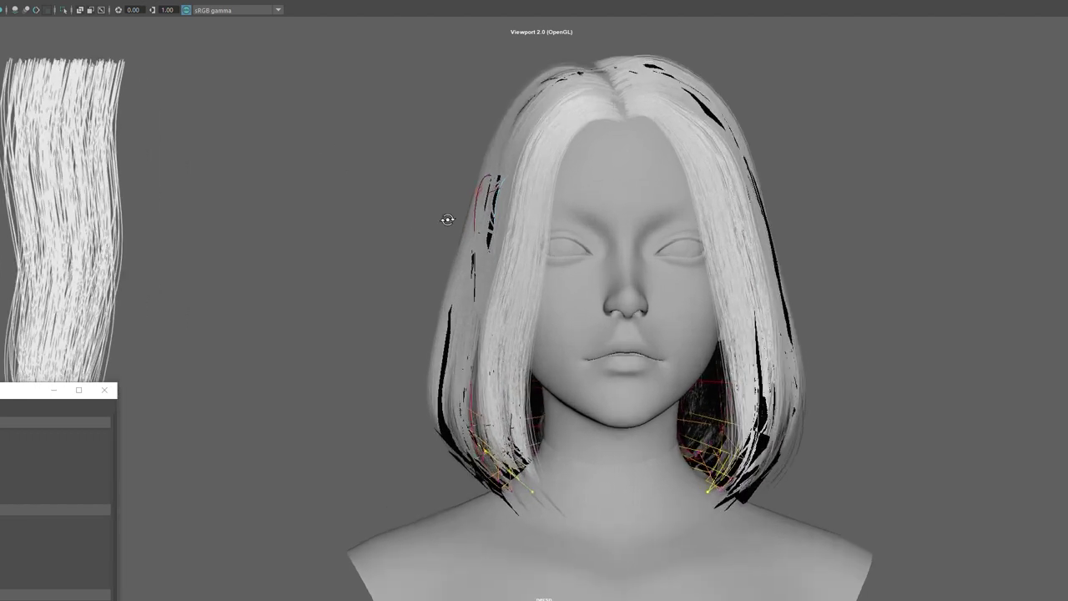
{"action": "left_click_drag", "start_coordinate": [448, 219], "coordinate": [601, 251], "text": "alt"}
{"action": "left_click", "coordinate": [445, 196]}
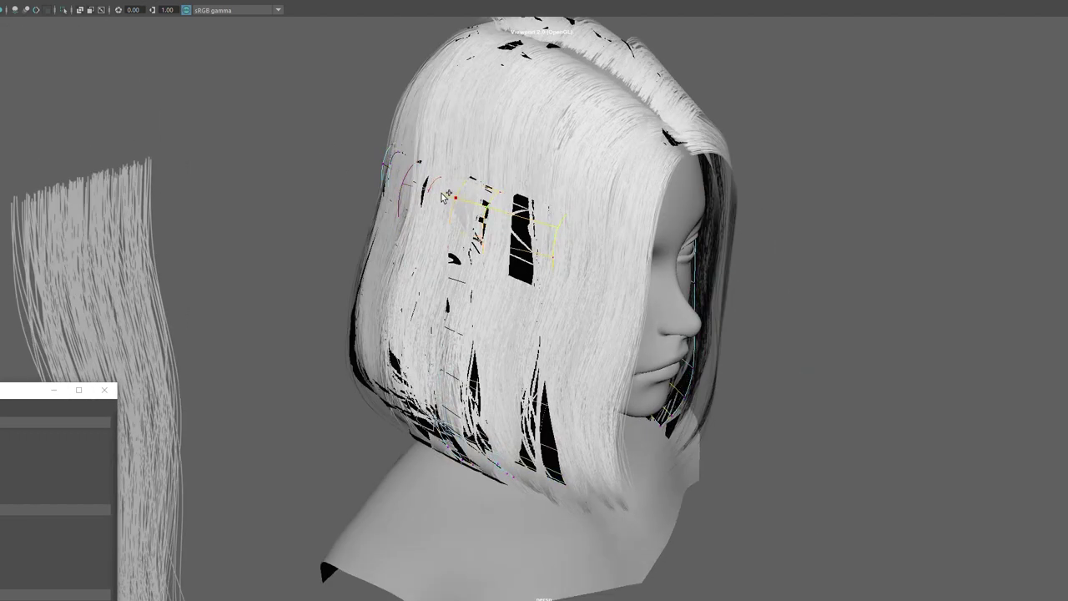
{"action": "left_click_drag", "start_coordinate": [451, 196], "coordinate": [497, 213], "text": "alt"}
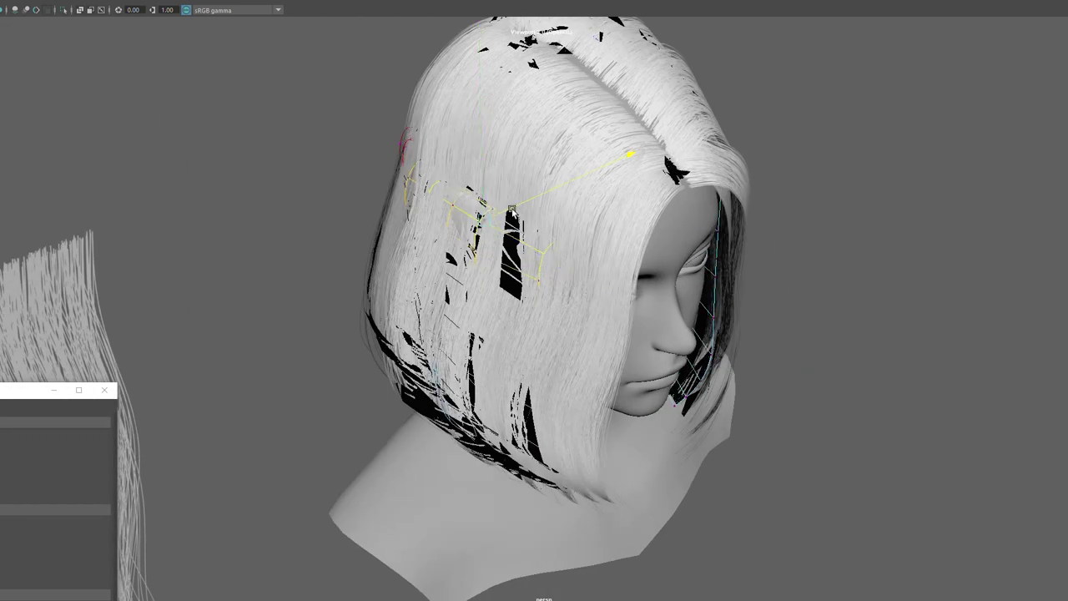
{"action": "key", "text": "w"}
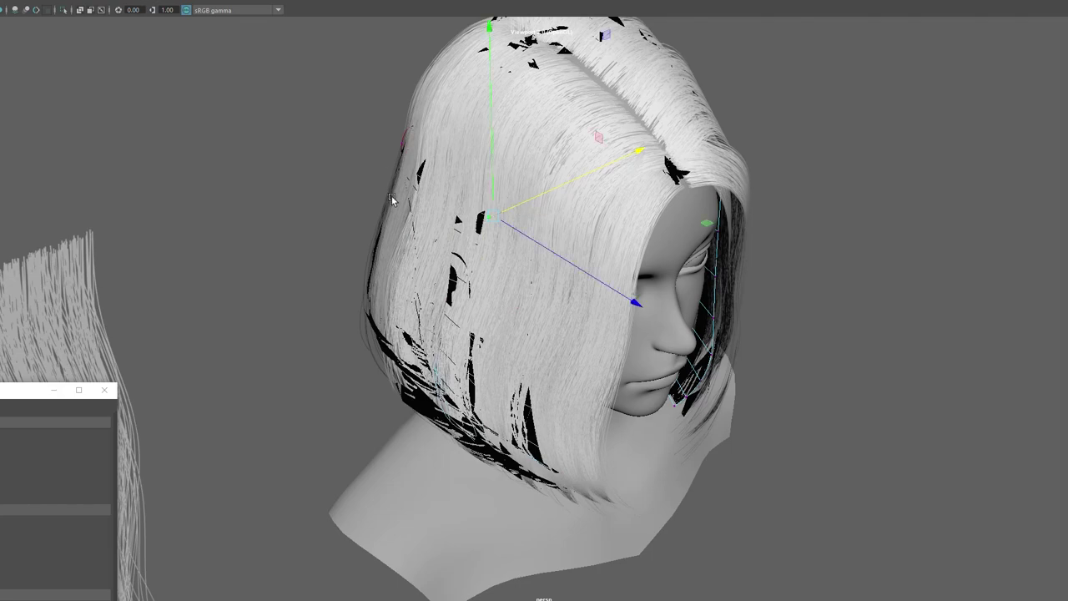
{"action": "left_click_drag", "start_coordinate": [515, 209], "coordinate": [367, 203], "text": "alt"}
{"action": "left_click", "coordinate": [366, 203]}
{"action": "left_click_drag", "start_coordinate": [438, 205], "coordinate": [407, 222], "text": "alt"}
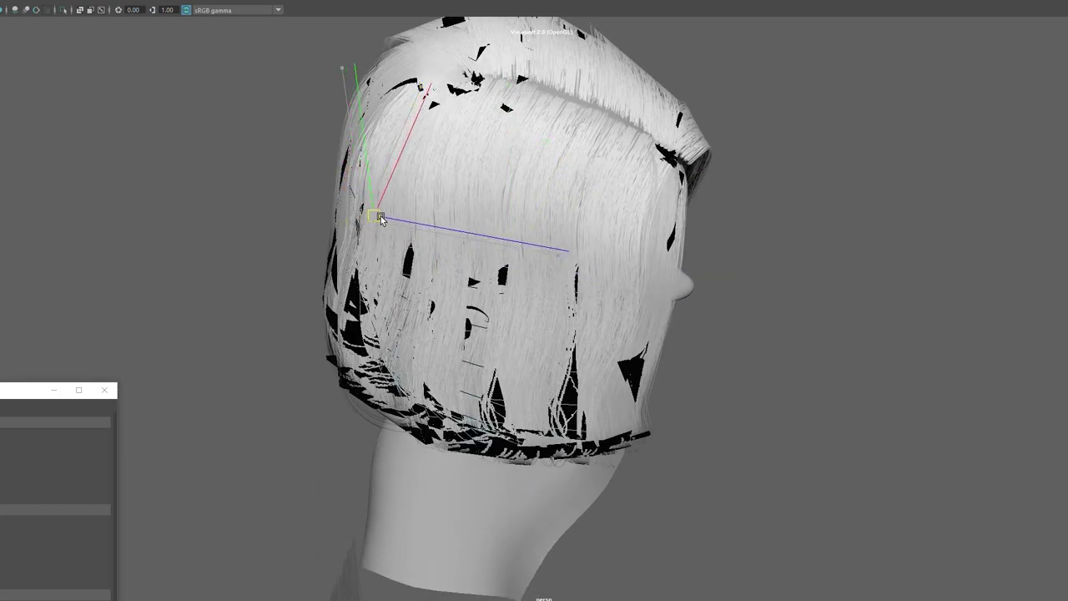
{"action": "left_click", "coordinate": [282, 217]}
{"action": "mouse_move", "coordinate": [282, 216]}
{"action": "left_mouse_down", "text": "alt"}
{"action": "mouse_move", "coordinate": [523, 174]}
{"action": "mouse_move", "coordinate": [588, 244]}
{"action": "left_mouse_up", "text": "alt"}
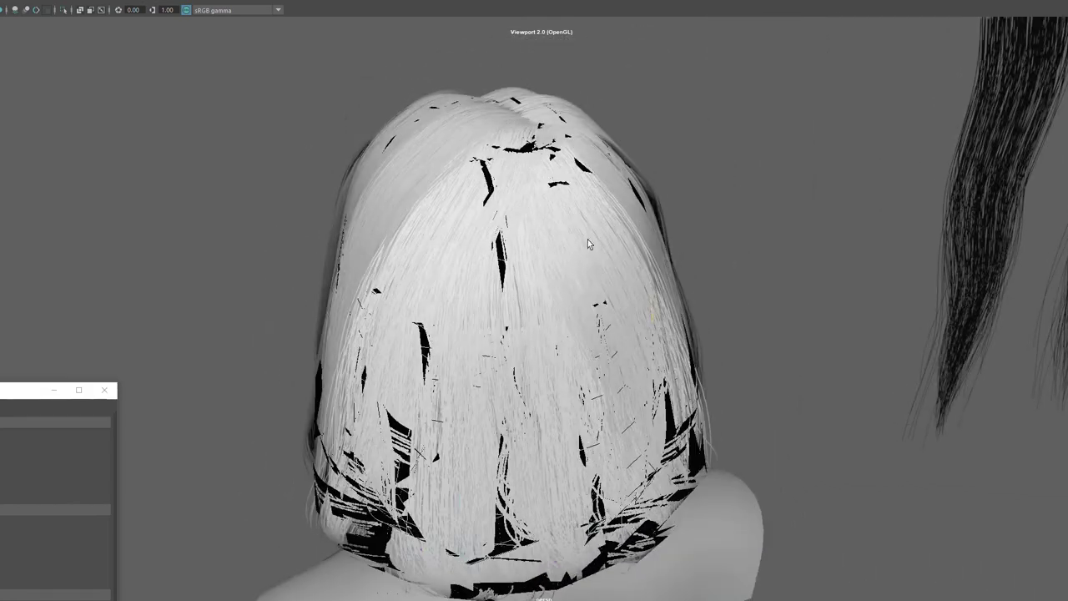
{"action": "left_click", "coordinate": [598, 330]}
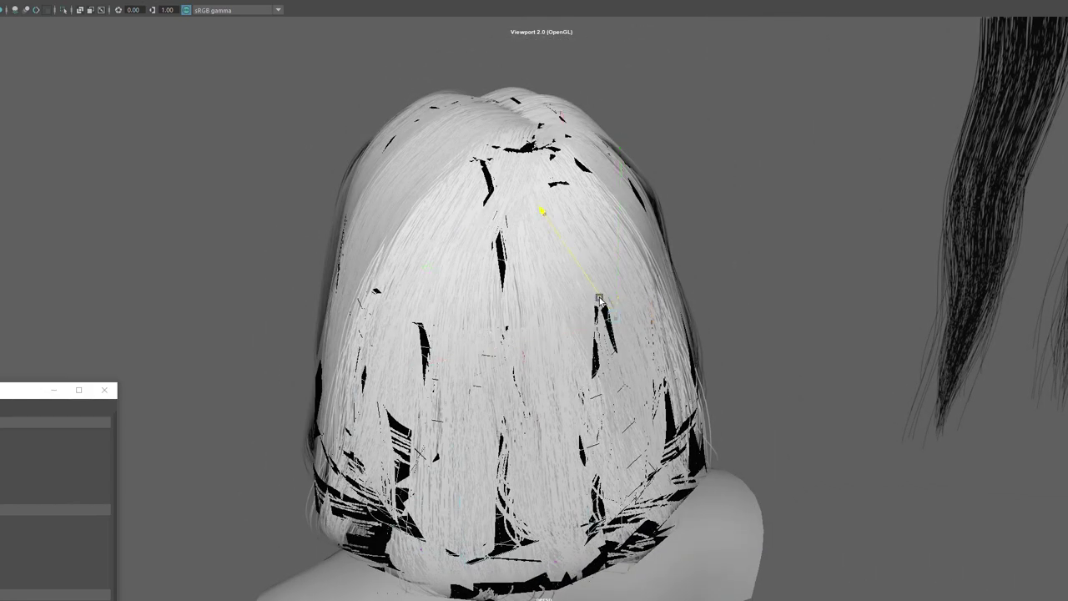
{"action": "left_click_drag", "start_coordinate": [607, 299], "coordinate": [676, 299], "text": "alt"}
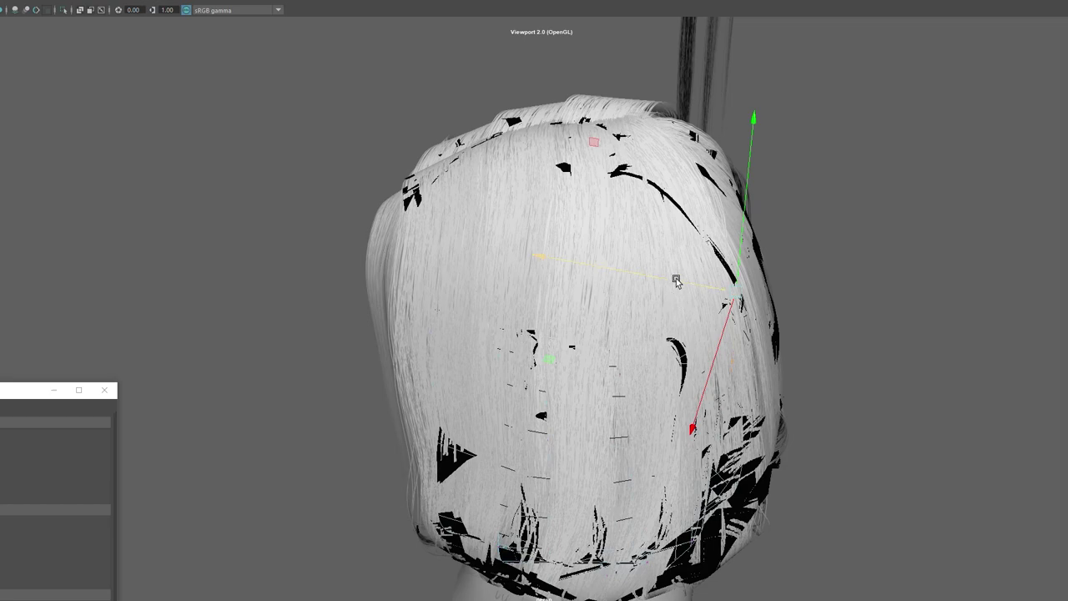
{"action": "left_click", "coordinate": [676, 280]}
{"action": "left_click_drag", "start_coordinate": [634, 353], "coordinate": [455, 371], "text": "alt"}
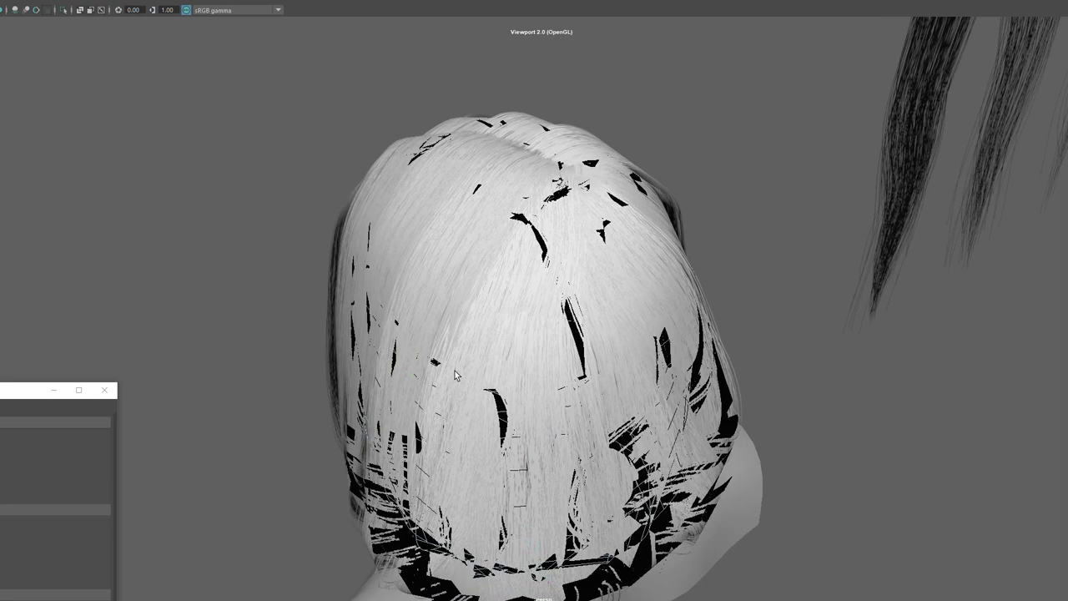
{"action": "left_click", "coordinate": [436, 364]}
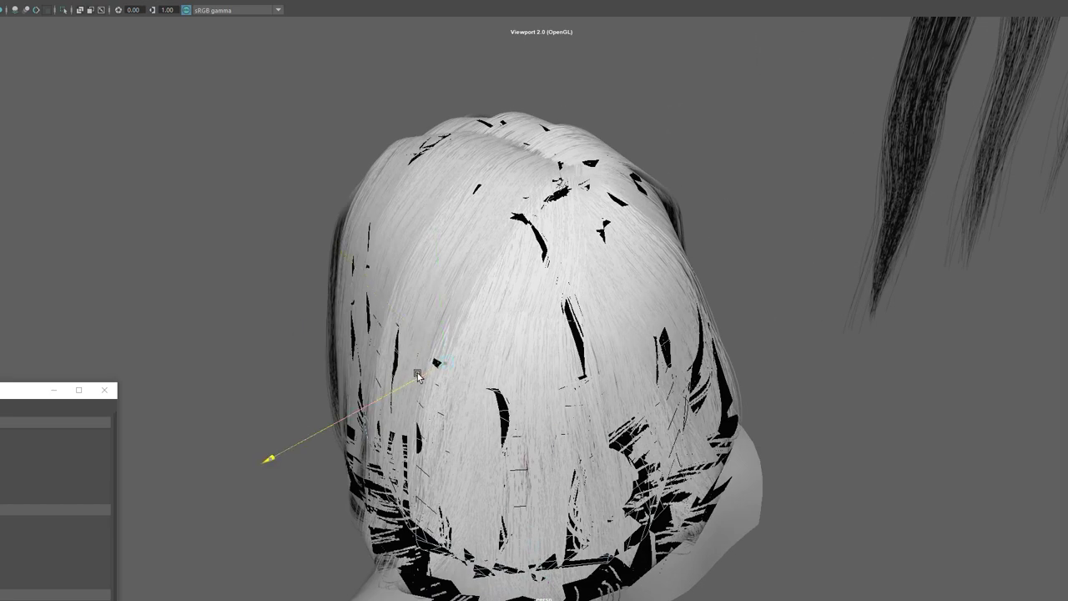
{"action": "mouse_move", "coordinate": [435, 378]}
{"action": "left_mouse_down", "text": "alt"}
{"action": "mouse_move", "coordinate": [544, 358]}
{"action": "mouse_move", "coordinate": [873, 249]}
{"action": "left_mouse_up", "text": "alt"}
{"action": "left_click", "coordinate": [874, 248]}
{"action": "right_click", "coordinate": [946, 212]}
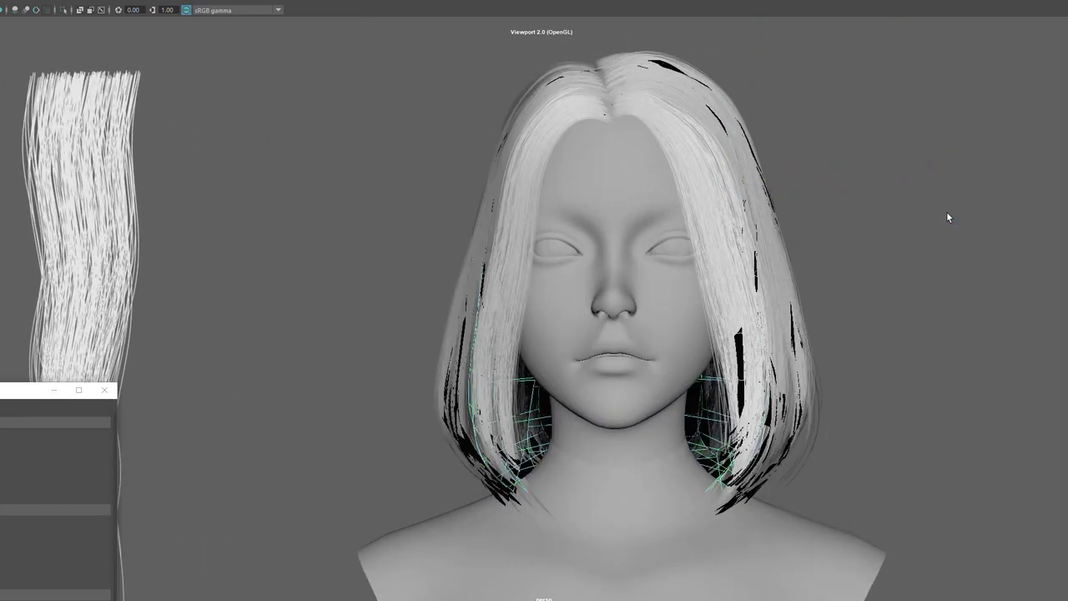
- Nudge the hairline-centre and crown guide points slightly to the left
{"action": "mouse_move", "coordinate": [946, 211]}
{"action": "left_mouse_down", "text": "alt"}
{"action": "mouse_move", "coordinate": [923, 282]}
{"action": "mouse_move", "coordinate": [959, 293]}
{"action": "mouse_move", "coordinate": [835, 283]}
{"action": "left_mouse_up", "text": "alt"}
{"action": "mouse_move", "coordinate": [429, 251]}
{"action": "left_mouse_down", "text": "alt"}
{"action": "mouse_move", "coordinate": [582, 262]}
{"action": "mouse_move", "coordinate": [372, 262]}
{"action": "mouse_move", "coordinate": [965, 389]}
{"action": "left_mouse_up", "text": "alt"}
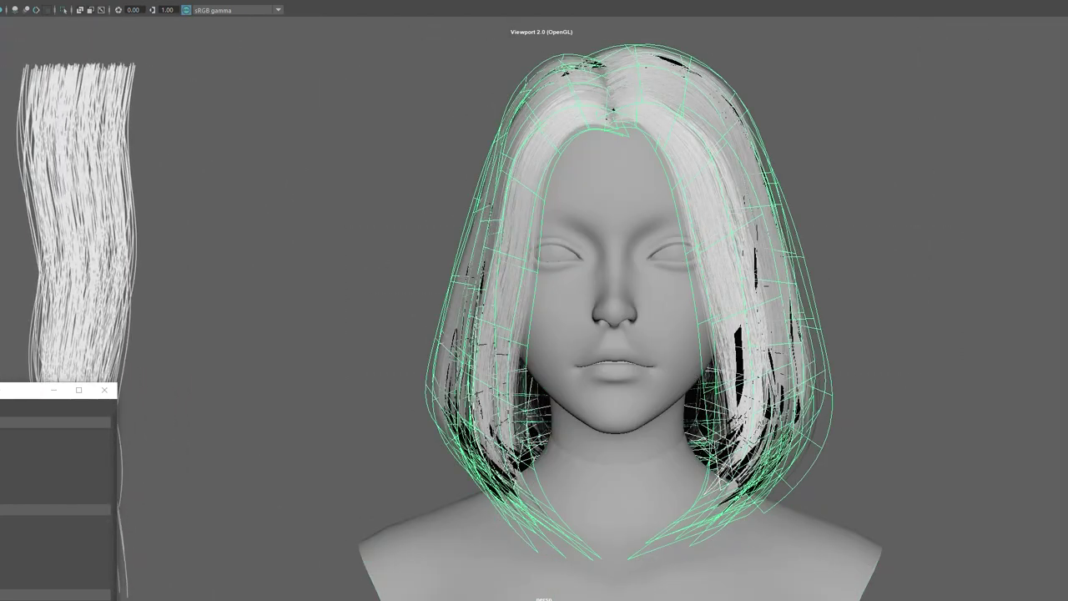
{"action": "right_click_drag", "start_coordinate": [886, 125], "coordinate": [823, 123]}
{"action": "left_click", "coordinate": [619, 132]}
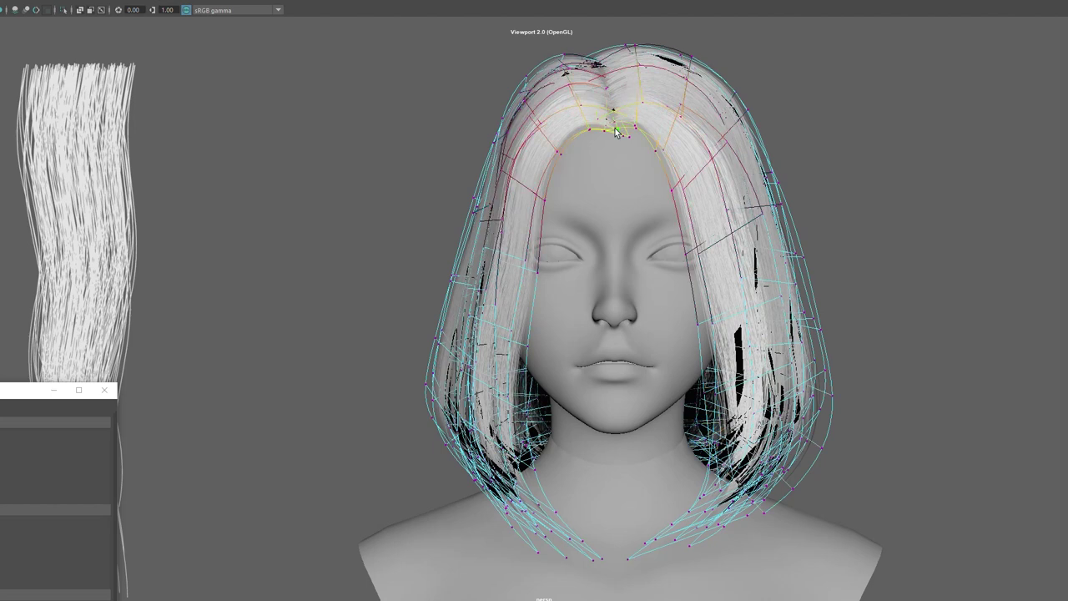
{"action": "key", "text": "w"}
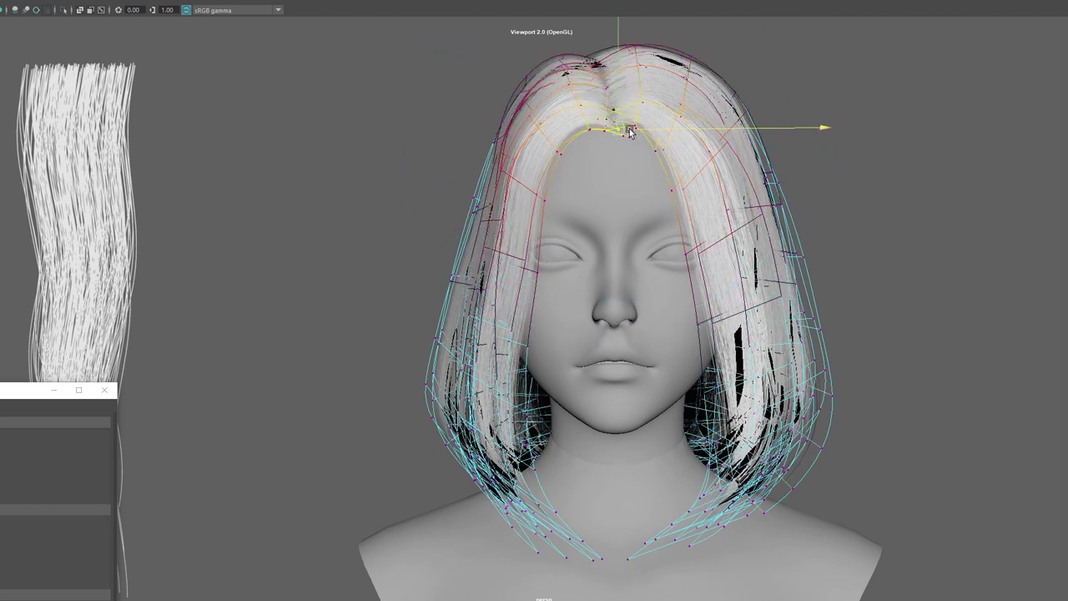
{"action": "left_click_drag", "start_coordinate": [630, 132], "coordinate": [623, 132]}
{"action": "left_click", "coordinate": [587, 66]}
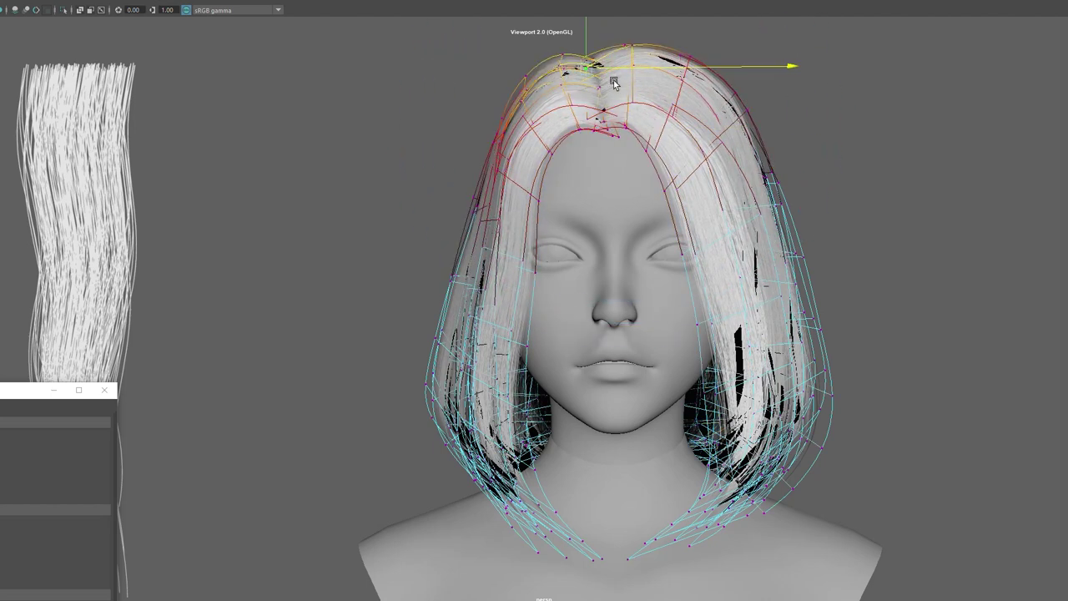
{"action": "left_click_drag", "start_coordinate": [617, 74], "coordinate": [615, 75]}
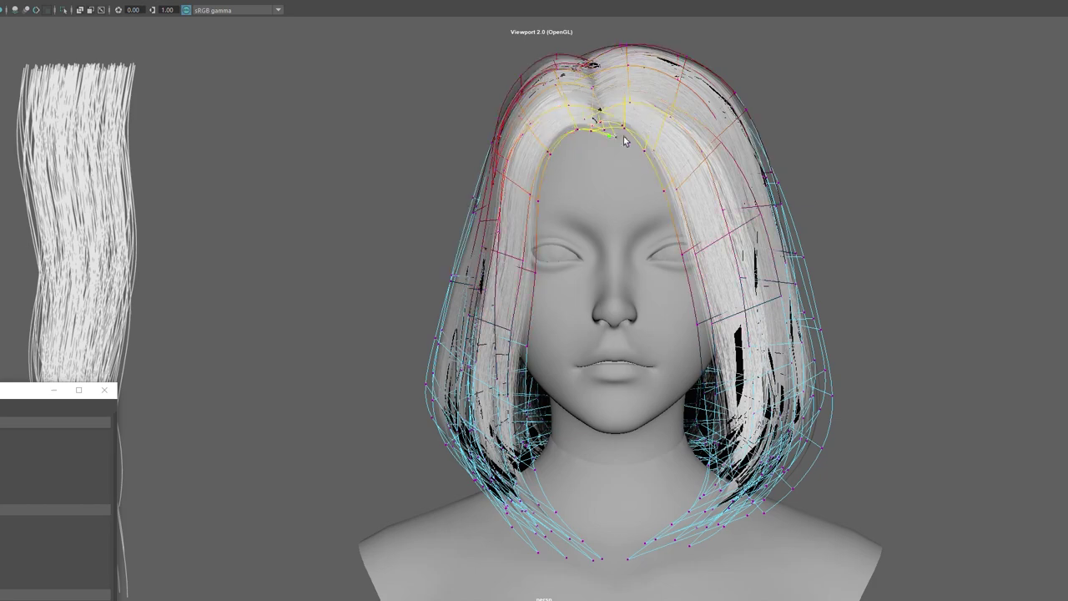
- Rotate the top guide curves around the crown, shift them into place, and exit guide editing
{"action": "left_click_drag", "start_coordinate": [634, 142], "coordinate": [775, 150], "text": "alt"}
{"action": "key", "text": "e"}
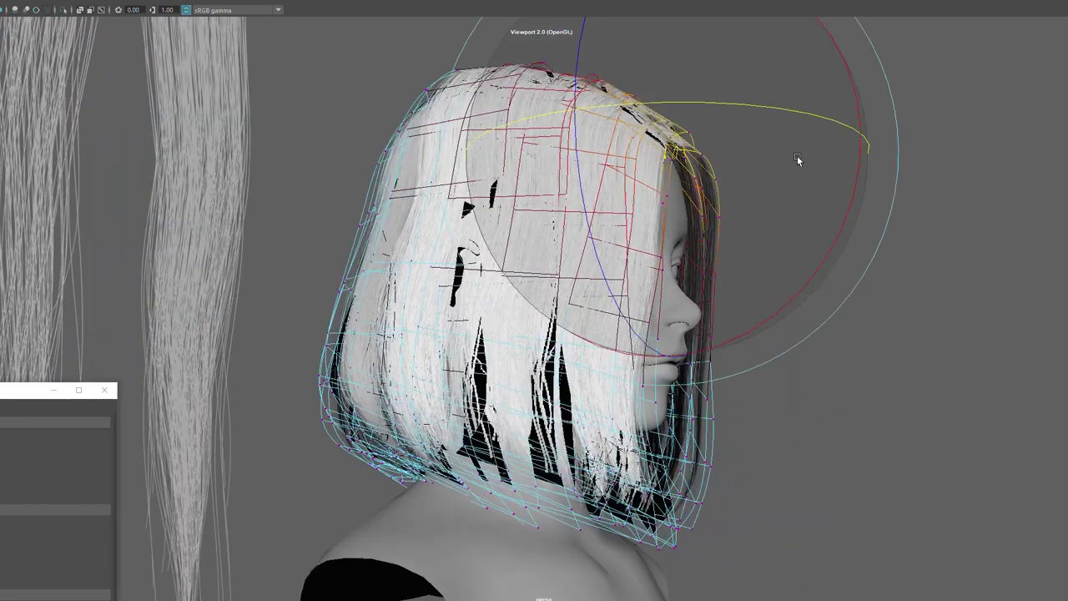
{"action": "mouse_move", "coordinate": [861, 168]}
{"action": "left_mouse_down"}
{"action": "mouse_move", "coordinate": [858, 194]}
{"action": "mouse_move", "coordinate": [672, 159]}
{"action": "left_mouse_up"}
{"action": "key", "text": "w"}
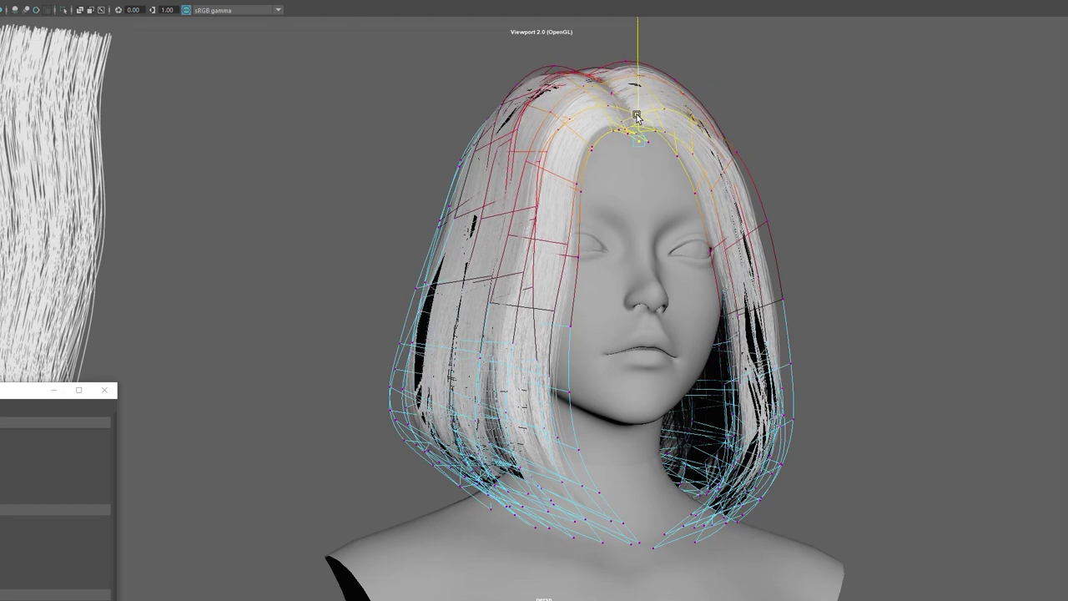
{"action": "left_click_drag", "start_coordinate": [752, 116], "coordinate": [744, 134], "text": "alt"}
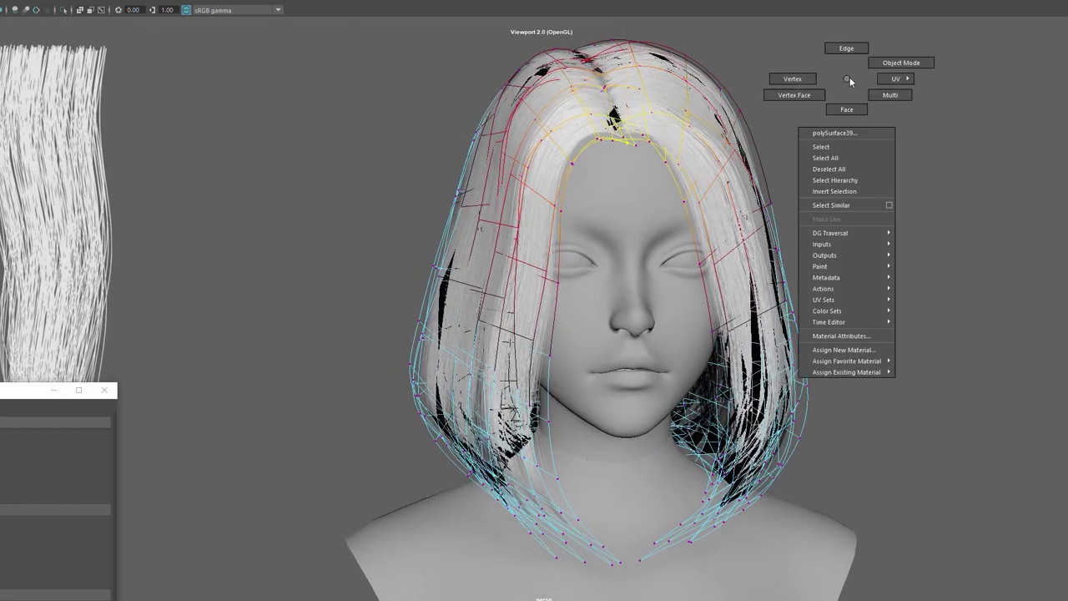
{"action": "right_click_drag", "start_coordinate": [850, 76], "coordinate": [910, 64]}
{"action": "left_click_drag", "start_coordinate": [913, 118], "coordinate": [905, 157], "text": "alt"}
- Adjust the guides on the left side and top of the hair, then return to object mode
{"action": "right_click_drag", "start_coordinate": [905, 157], "coordinate": [602, 125], "text": "alt"}
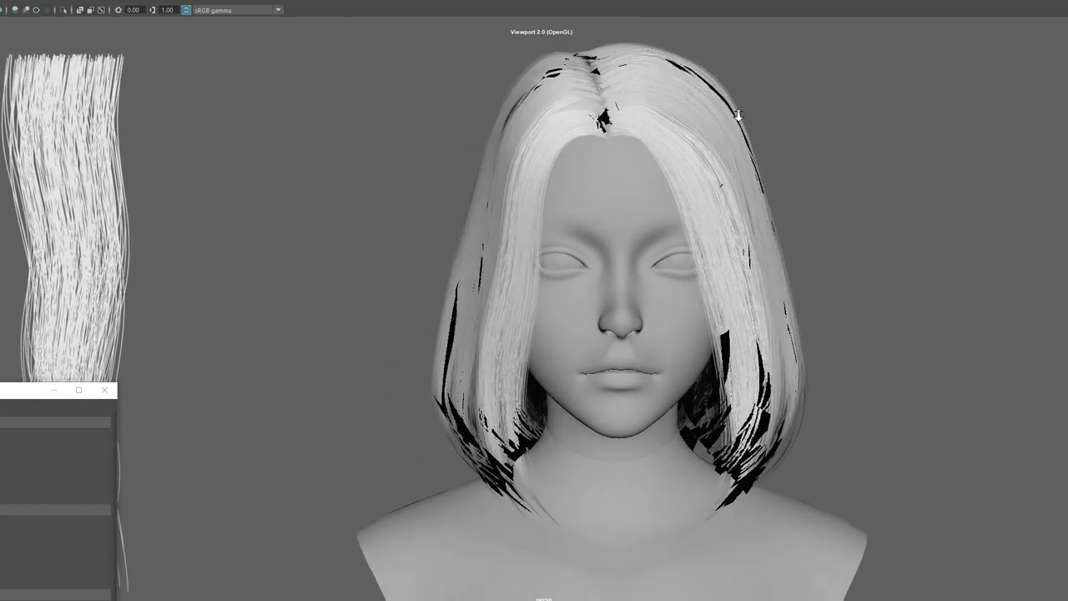
{"action": "left_click", "coordinate": [653, 199]}
{"action": "right_click_drag", "start_coordinate": [883, 217], "coordinate": [847, 215]}
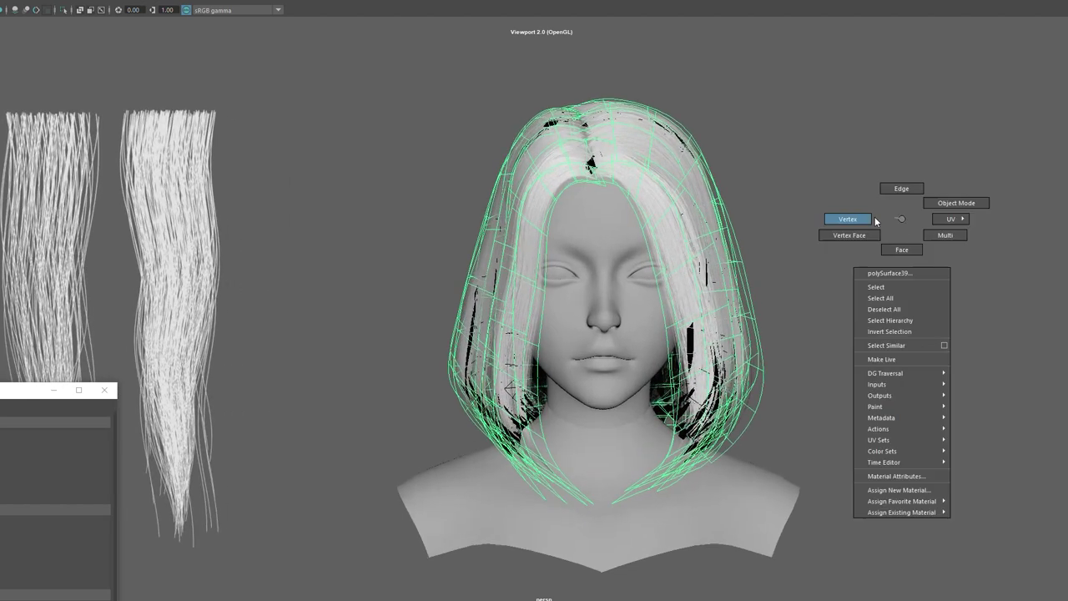
{"action": "scroll", "coordinate": [508, 170], "scroll_direction": "up", "scroll_amount": 3}
{"action": "left_click", "coordinate": [508, 169]}
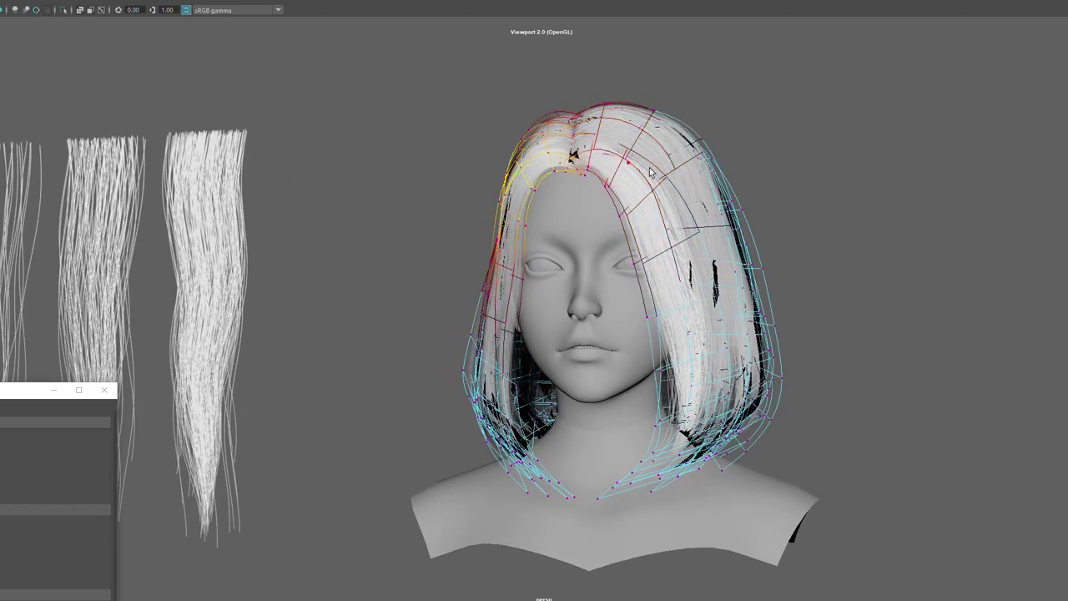
{"action": "key", "text": "w"}
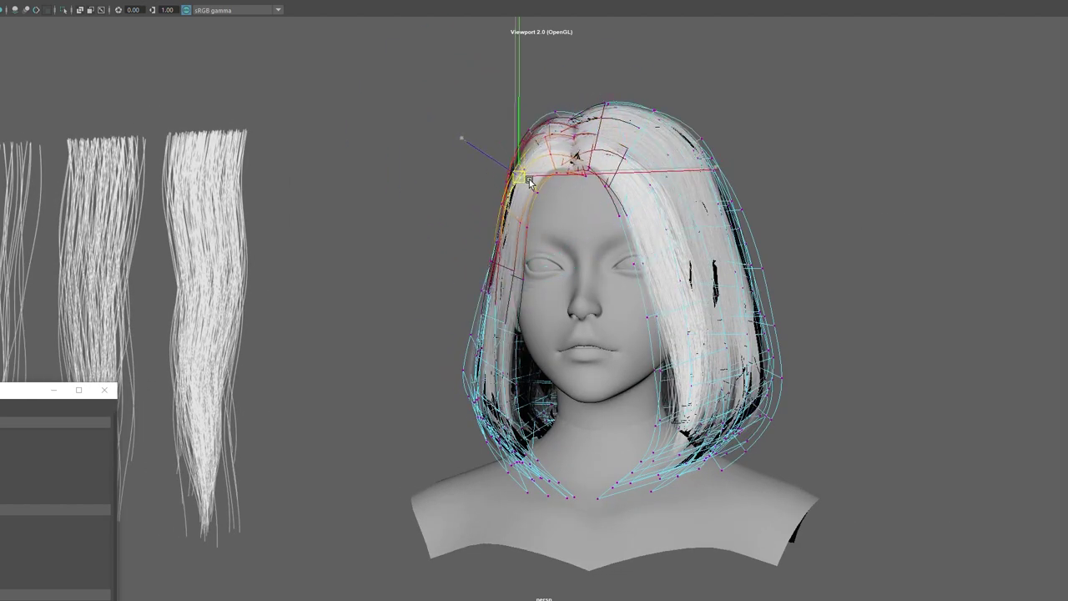
{"action": "left_click_drag", "start_coordinate": [527, 183], "coordinate": [609, 185], "text": "alt"}
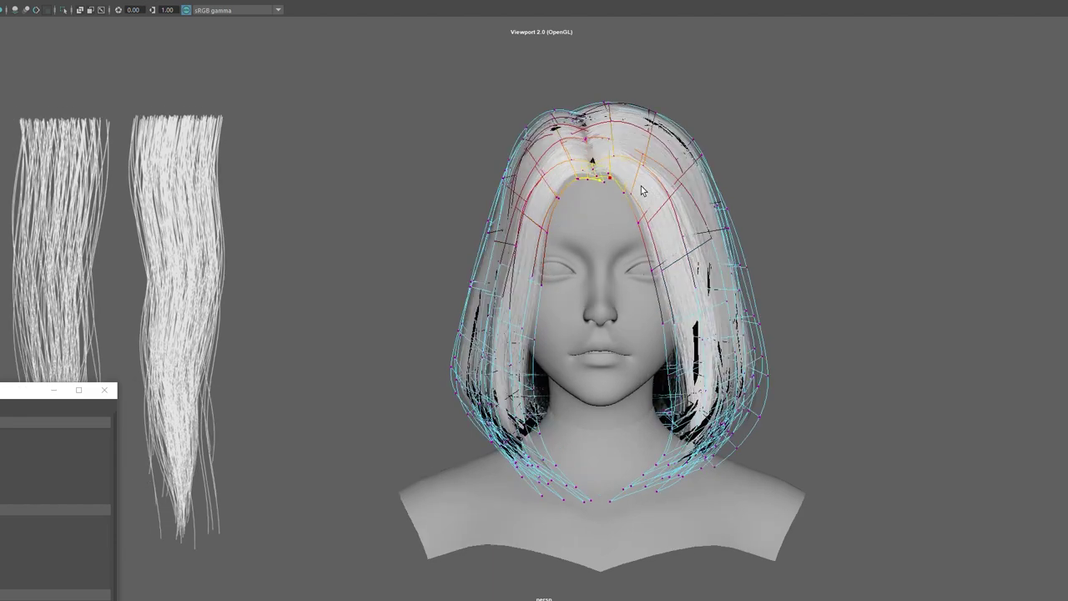
{"action": "left_click", "coordinate": [615, 184]}
{"action": "right_click_drag", "start_coordinate": [715, 137], "coordinate": [764, 111]}
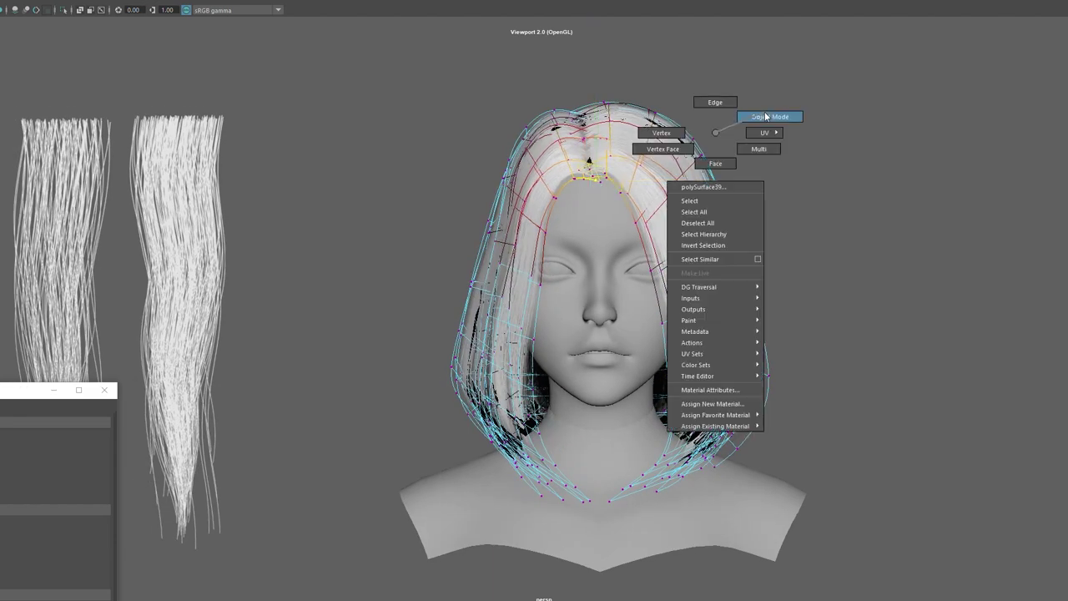
- Select the hair mesh and frame a three-quarter view of the left side of the bob
{"action": "left_click", "coordinate": [584, 259]}
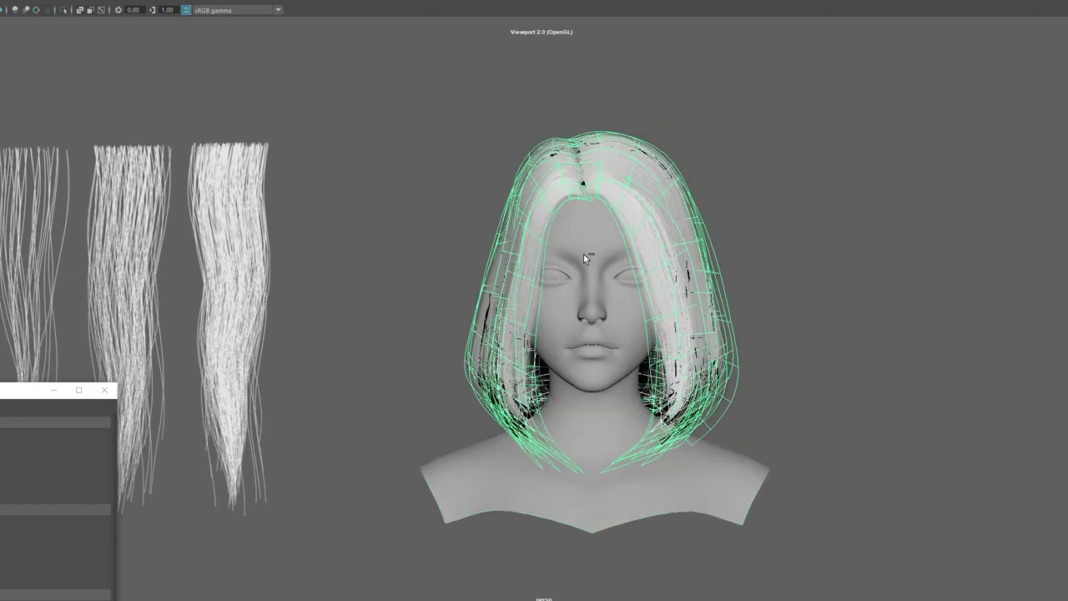
{"action": "left_click", "coordinate": [145, 245]}
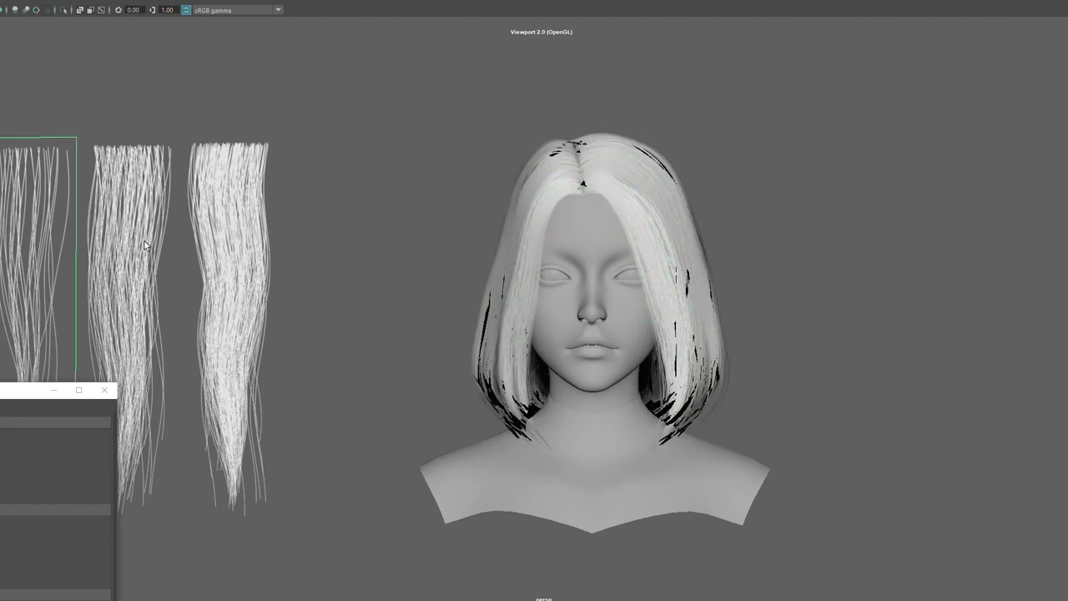
{"action": "left_click", "coordinate": [623, 186]}
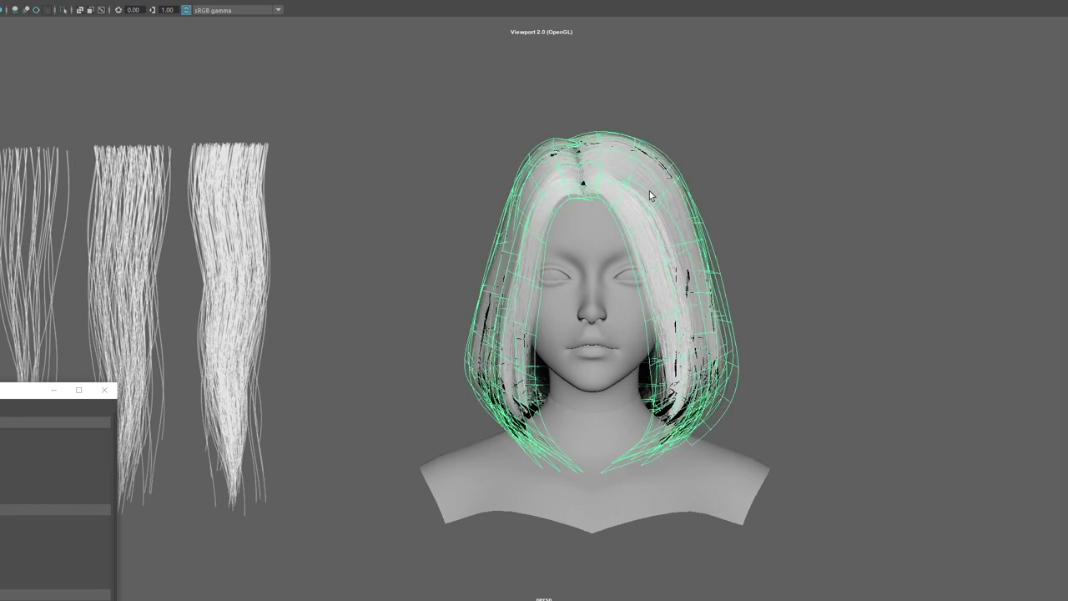
{"action": "left_click", "coordinate": [33, 250]}
{"action": "middle_click_drag", "start_coordinate": [107, 268], "coordinate": [167, 213], "text": "alt"}
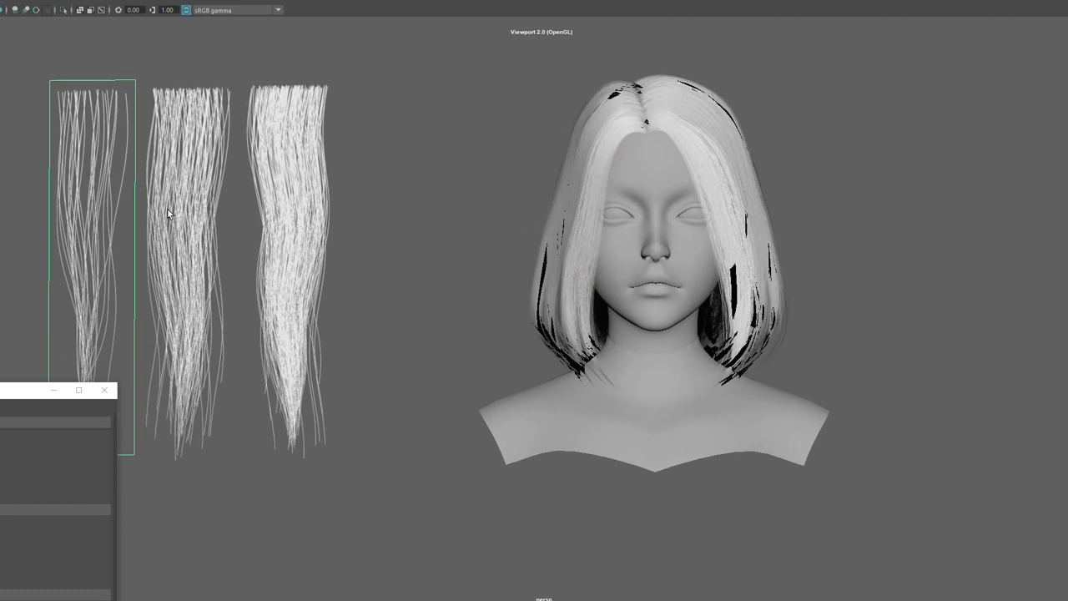
{"action": "left_click", "coordinate": [609, 137]}
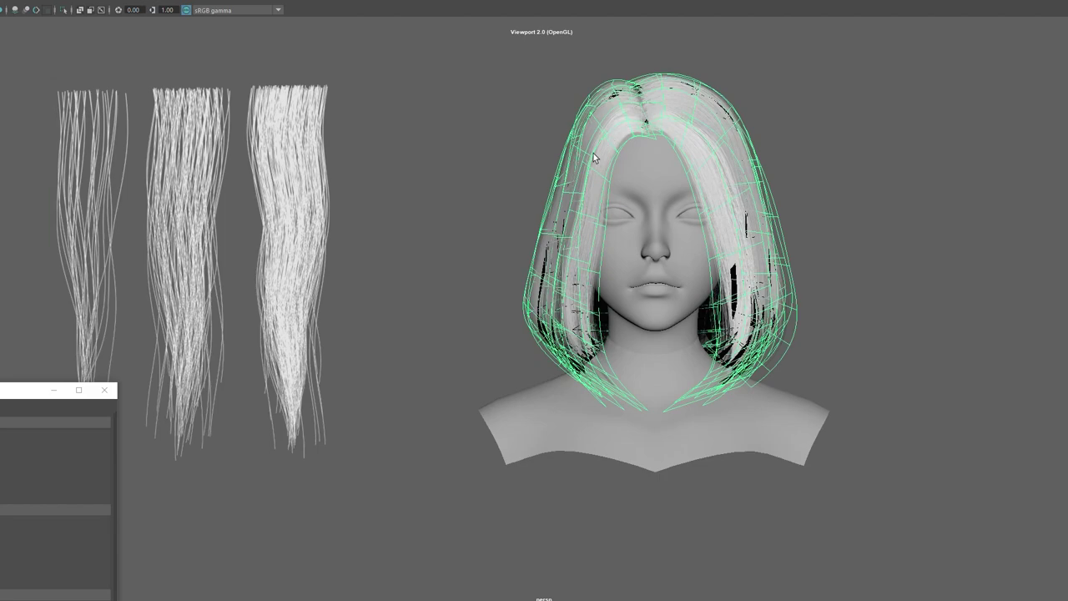
{"action": "mouse_move", "coordinate": [593, 169]}
{"action": "left_mouse_down", "text": "alt"}
{"action": "mouse_move", "coordinate": [639, 177]}
{"action": "mouse_move", "coordinate": [618, 171]}
{"action": "mouse_move", "coordinate": [627, 173]}
{"action": "left_mouse_up", "text": "alt"}
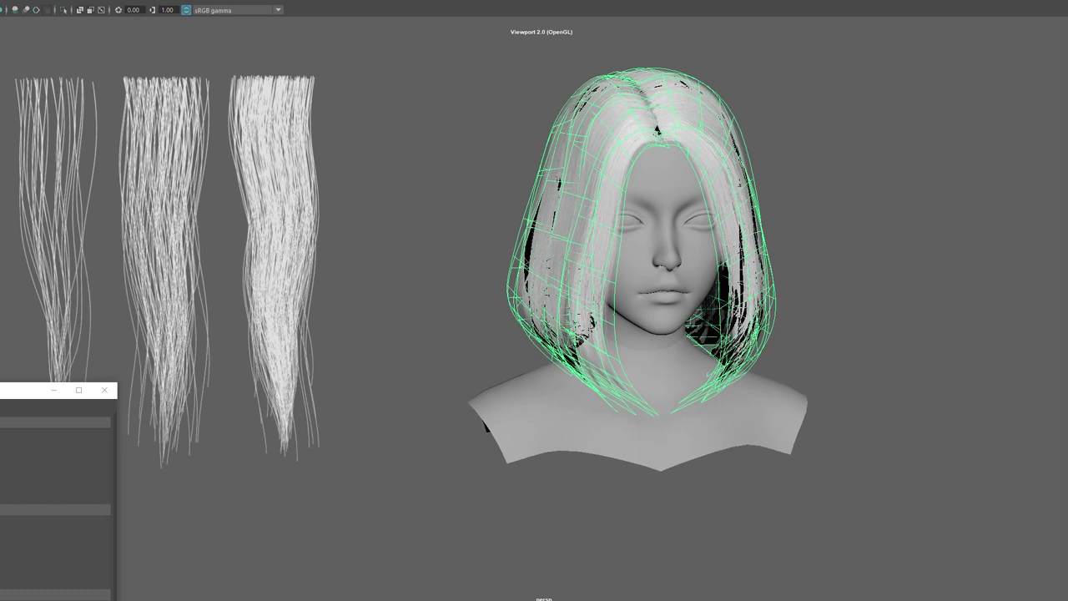
- Turn off smooth preview, pick one left hair card, and bring up the Move tool settings
{"action": "key", "text": "1"}
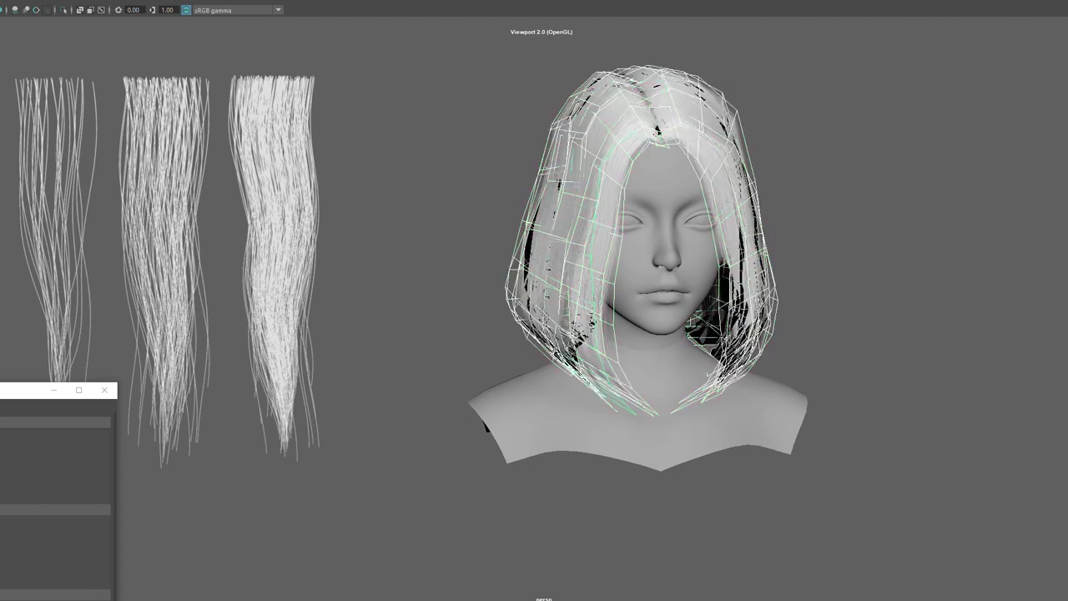
{"action": "left_click", "coordinate": [601, 124]}
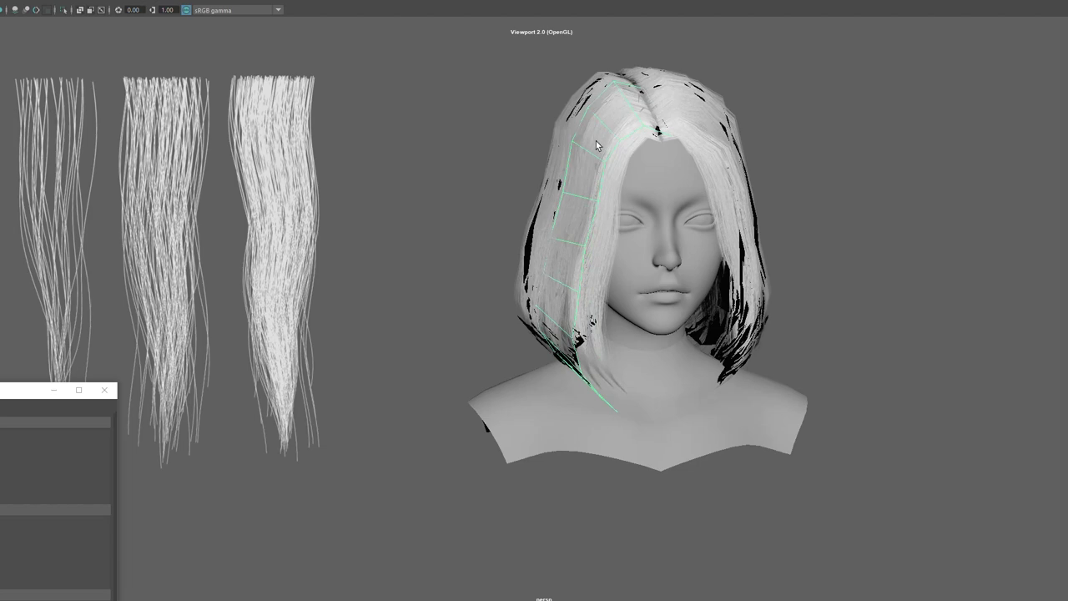
{"action": "mouse_move", "coordinate": [603, 126]}
{"action": "left_mouse_down", "text": "alt"}
{"action": "mouse_move", "coordinate": [555, 123]}
{"action": "mouse_move", "coordinate": [612, 150]}
{"action": "left_mouse_up", "text": "alt"}
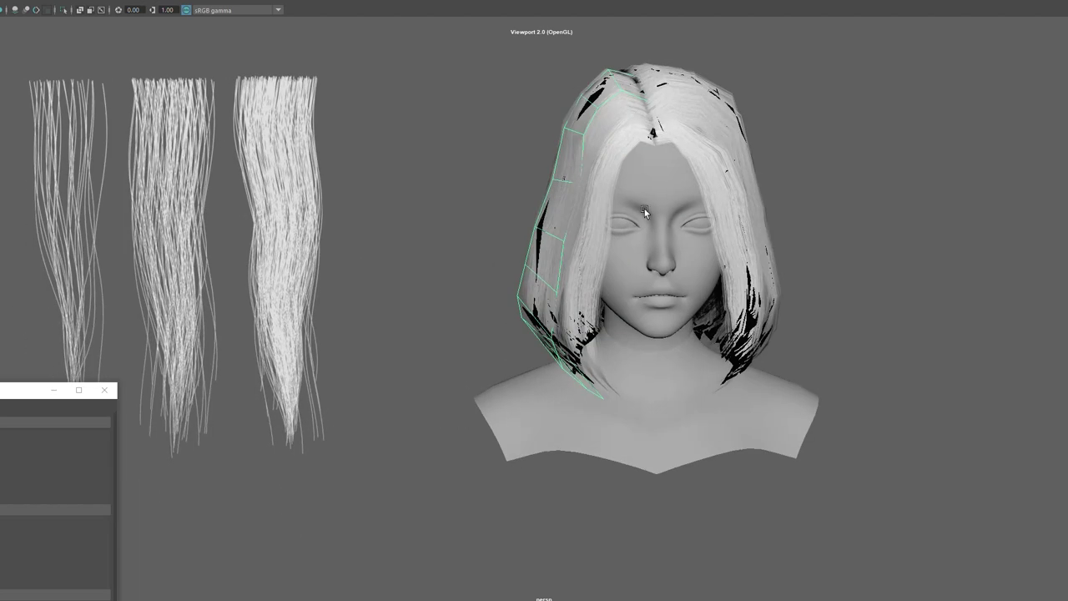
{"action": "scroll", "coordinate": [557, 186], "scroll_direction": "up", "scroll_amount": 3}
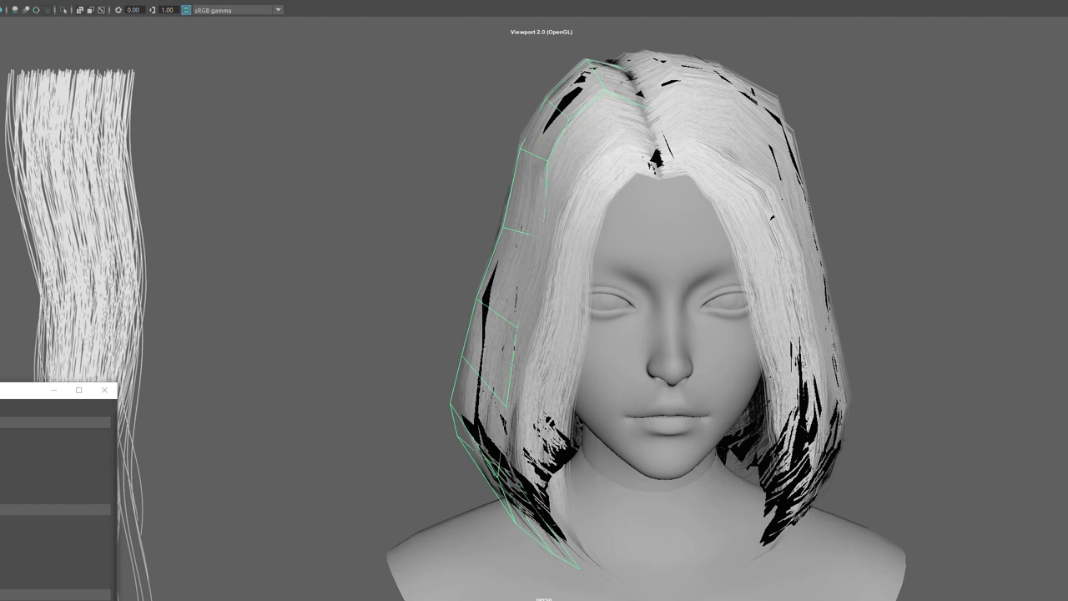
{"action": "key", "text": "ctrl+shift+t"}
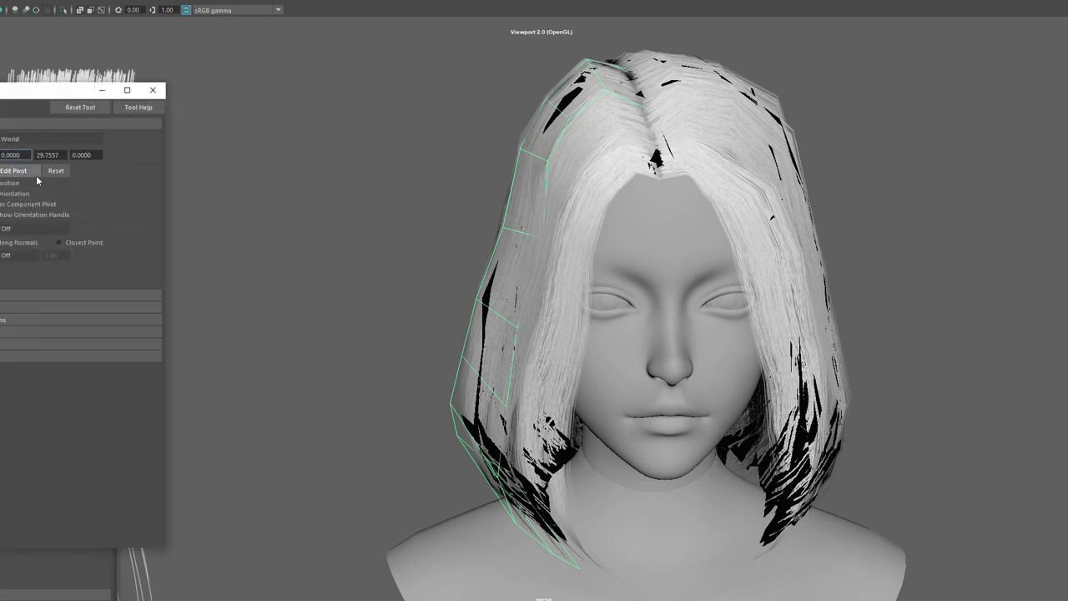
- Reset the Move tool and pull the hair card left along X, away from the head
{"action": "left_click", "coordinate": [52, 173]}
{"action": "left_click_drag", "start_coordinate": [589, 311], "coordinate": [401, 307]}
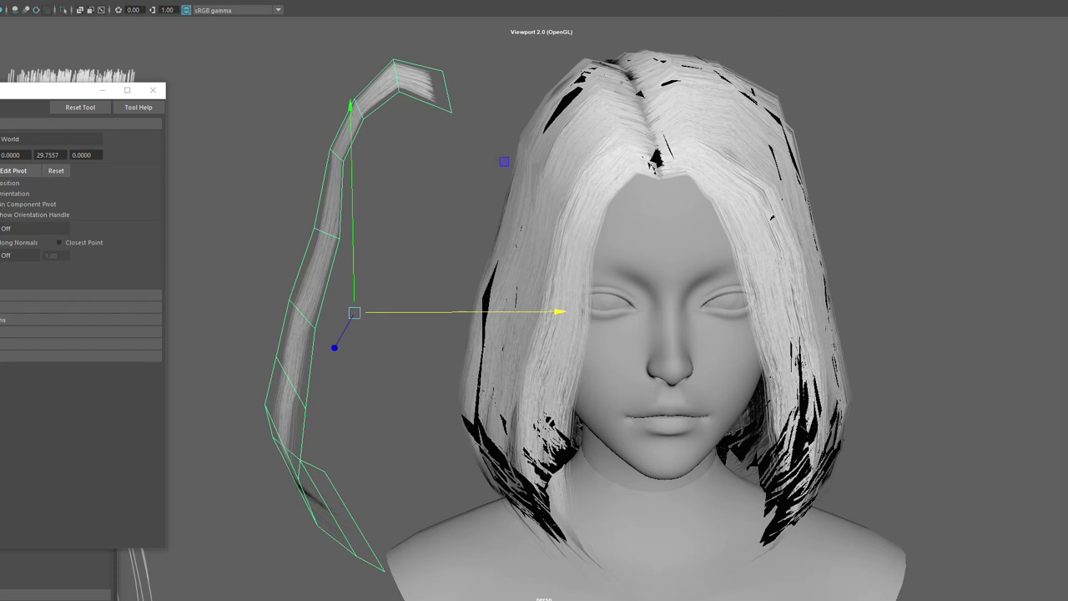
{"action": "left_click", "coordinate": [504, 161]}
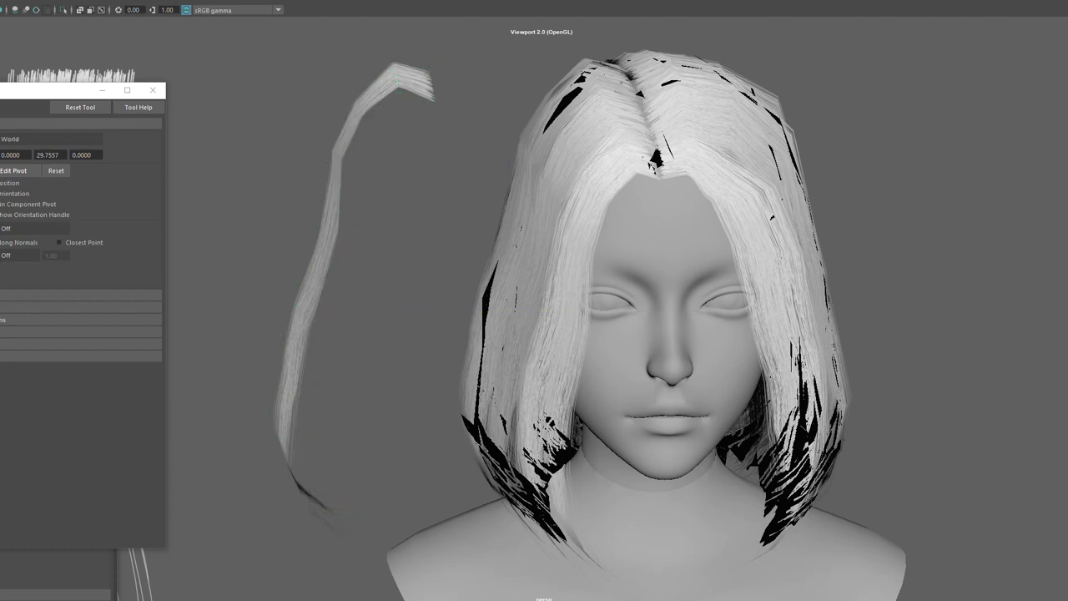
{"action": "left_click", "coordinate": [752, 522]}
{"action": "left_click", "coordinate": [815, 155]}
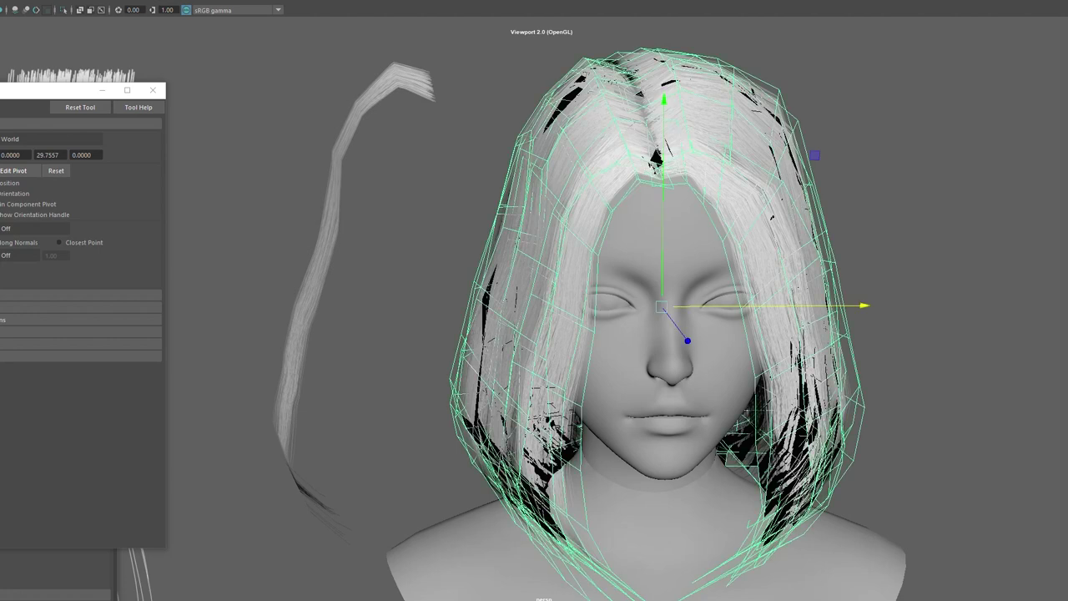
{"action": "left_click", "coordinate": [338, 196]}
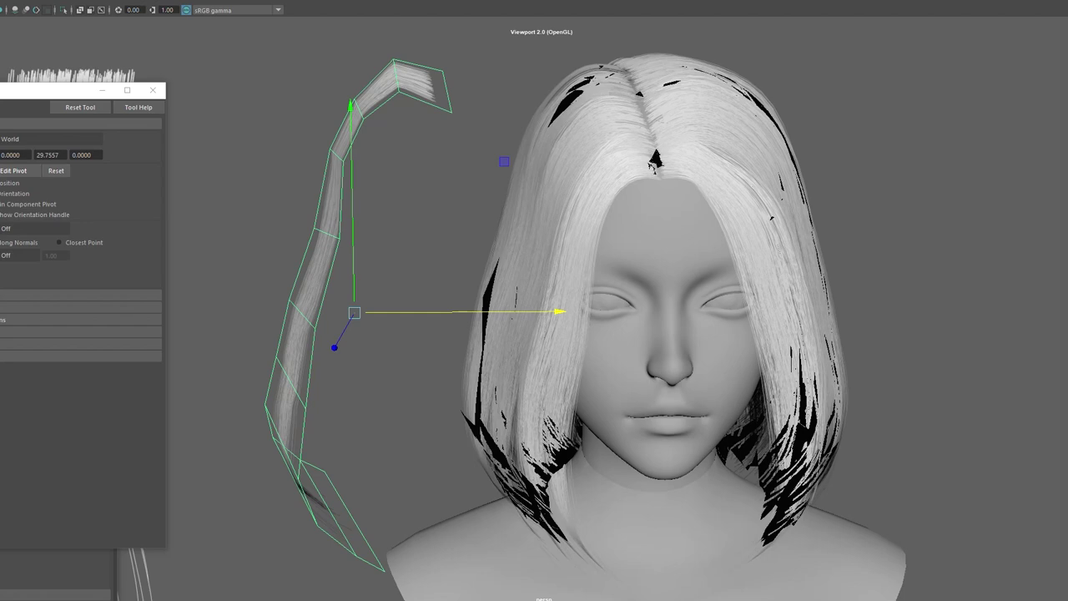
{"action": "mouse_move", "coordinate": [488, 218]}
{"action": "left_mouse_down", "text": "alt"}
{"action": "mouse_move", "coordinate": [866, 229]}
{"action": "mouse_move", "coordinate": [860, 207]}
{"action": "left_mouse_up", "text": "alt"}
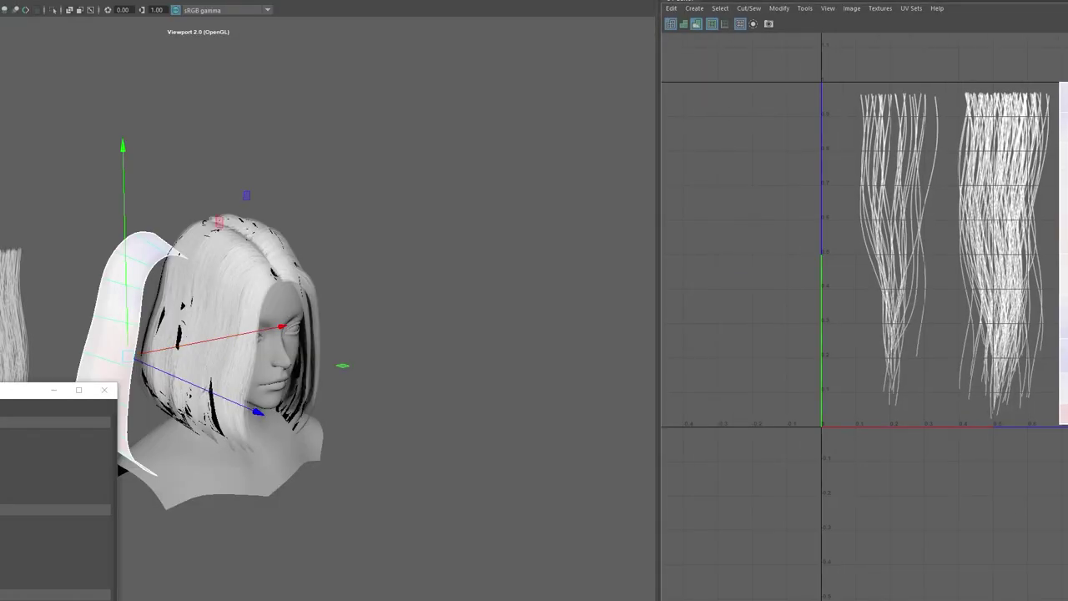
- Move the card's UV shell over the sparser strand texture, then reselect the card in a maximized view
{"action": "left_click_drag", "start_coordinate": [1067, 254], "coordinate": [869, 263]}
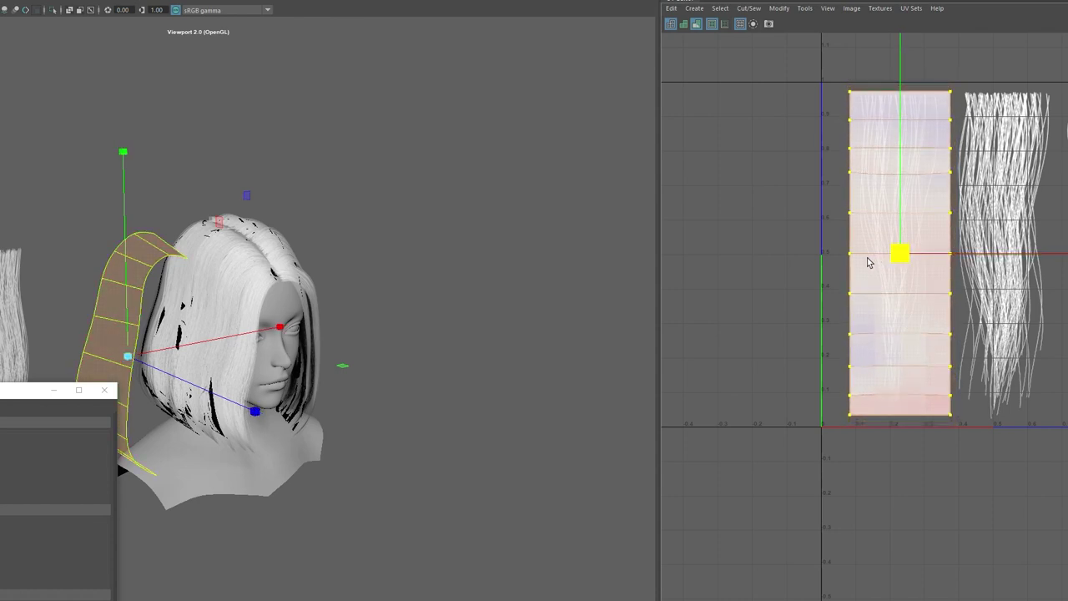
{"action": "right_click_drag", "start_coordinate": [385, 162], "coordinate": [420, 160]}
{"action": "mouse_move", "coordinate": [420, 160]}
{"action": "left_mouse_down", "text": "alt"}
{"action": "mouse_move", "coordinate": [407, 171]}
{"action": "mouse_move", "coordinate": [415, 179]}
{"action": "left_mouse_up", "text": "alt"}
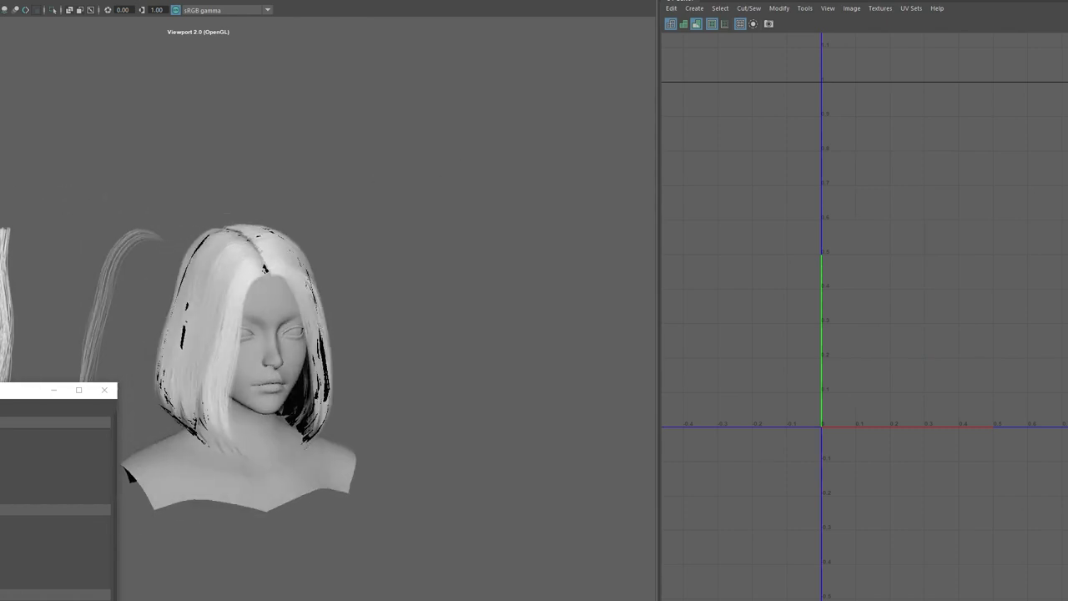
{"action": "key", "text": "space"}
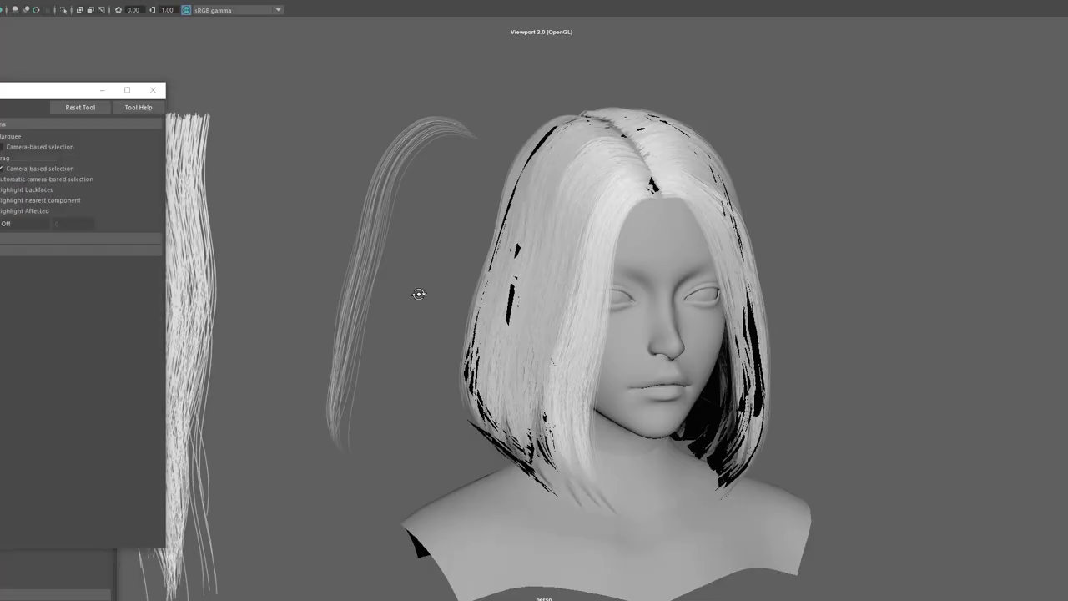
{"action": "mouse_move", "coordinate": [419, 294]}
{"action": "left_mouse_down", "text": "alt"}
{"action": "mouse_move", "coordinate": [358, 290]}
{"action": "mouse_move", "coordinate": [496, 308]}
{"action": "mouse_move", "coordinate": [401, 331]}
{"action": "mouse_move", "coordinate": [585, 298]}
{"action": "mouse_move", "coordinate": [544, 282]}
{"action": "left_mouse_up", "text": "alt"}
{"action": "left_click", "coordinate": [358, 291]}
{"action": "key", "text": "w"}
- Place the card on the head's left side, rotating it to match the side and nudging it down
{"action": "mouse_move", "coordinate": [551, 167]}
{"action": "middle_mouse_down"}
{"action": "mouse_move", "coordinate": [665, 150]}
{"action": "mouse_move", "coordinate": [689, 163]}
{"action": "middle_mouse_up"}
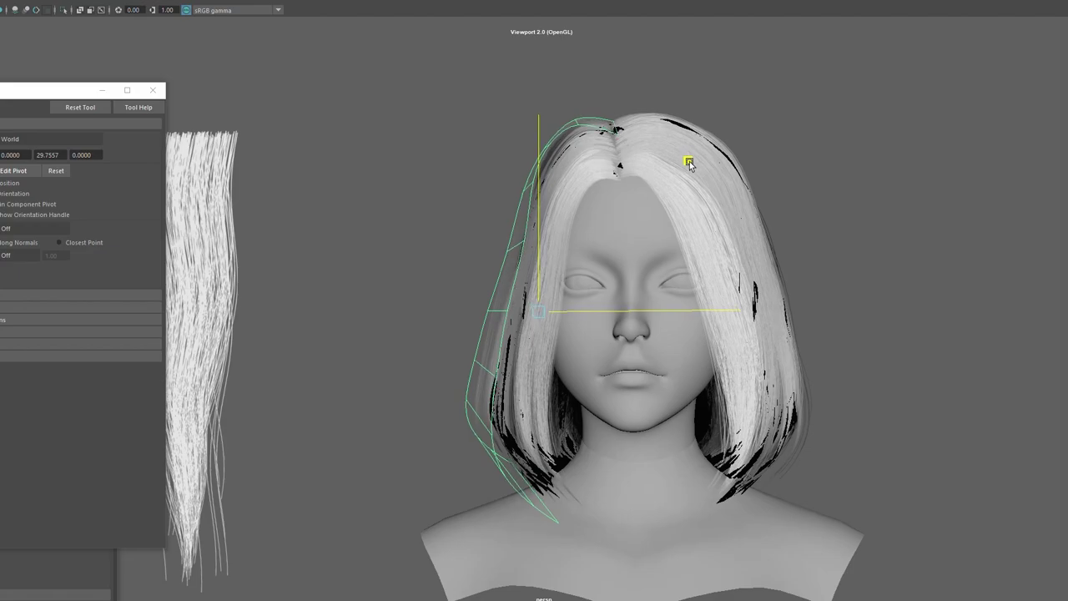
{"action": "mouse_move", "coordinate": [460, 178]}
{"action": "left_mouse_down", "text": "alt"}
{"action": "mouse_move", "coordinate": [704, 187]}
{"action": "mouse_move", "coordinate": [670, 191]}
{"action": "mouse_move", "coordinate": [696, 160]}
{"action": "mouse_move", "coordinate": [451, 177]}
{"action": "mouse_move", "coordinate": [519, 183]}
{"action": "left_mouse_up", "text": "alt"}
{"action": "scroll", "coordinate": [446, 202], "scroll_direction": "up", "scroll_amount": 2}
{"action": "mouse_move", "coordinate": [589, 319]}
{"action": "left_mouse_down"}
{"action": "mouse_move", "coordinate": [751, 345]}
{"action": "mouse_move", "coordinate": [634, 340]}
{"action": "left_mouse_up"}
{"action": "key", "text": "e"}
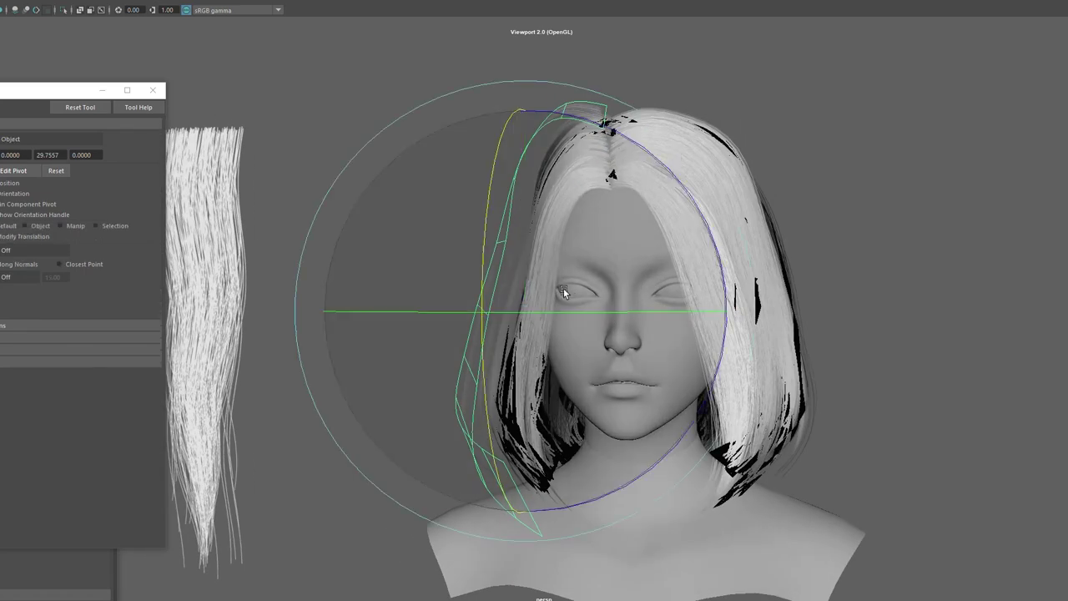
{"action": "left_click_drag", "start_coordinate": [563, 288], "coordinate": [595, 314]}
{"action": "key", "text": "w"}
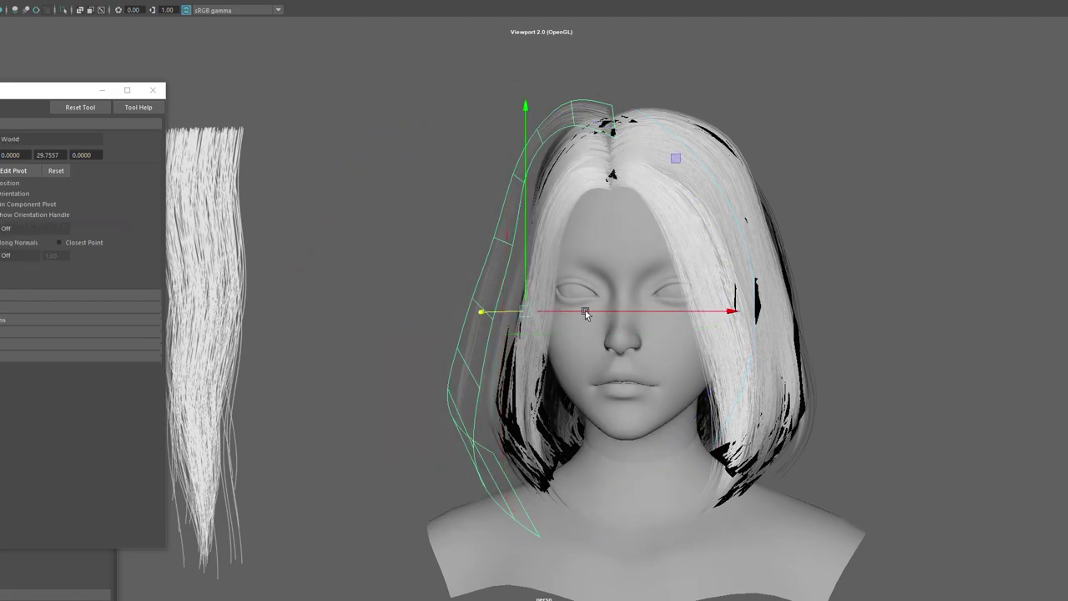
{"action": "left_click_drag", "start_coordinate": [526, 311], "coordinate": [525, 330]}
- Check the card from the side profile and shift its lattice slightly
{"action": "left_click_drag", "start_coordinate": [526, 342], "coordinate": [793, 247], "text": "alt"}
{"action": "key", "text": "e"}
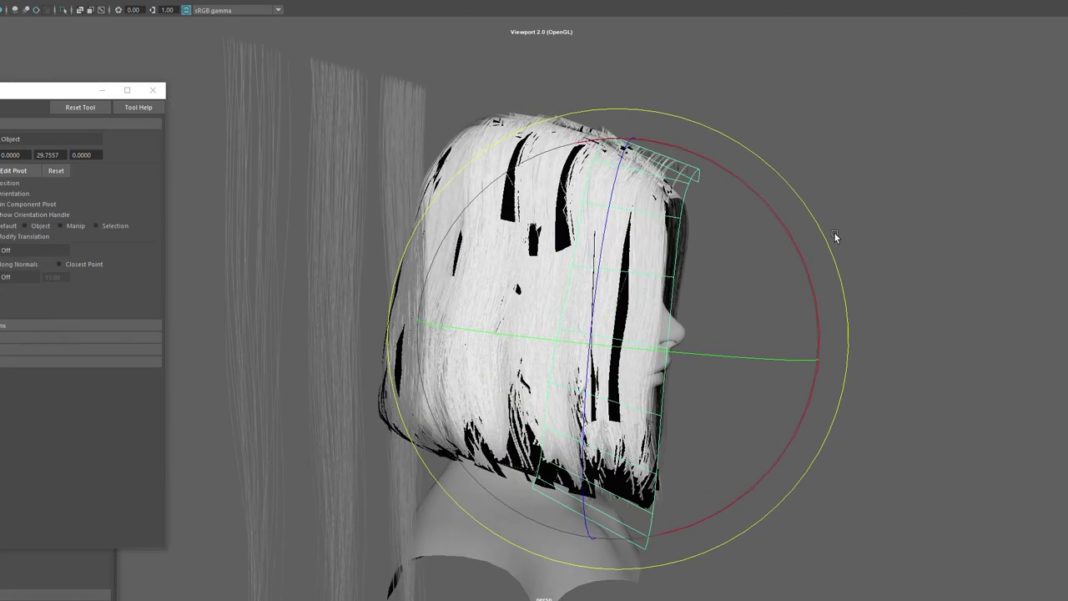
{"action": "key", "text": "w"}
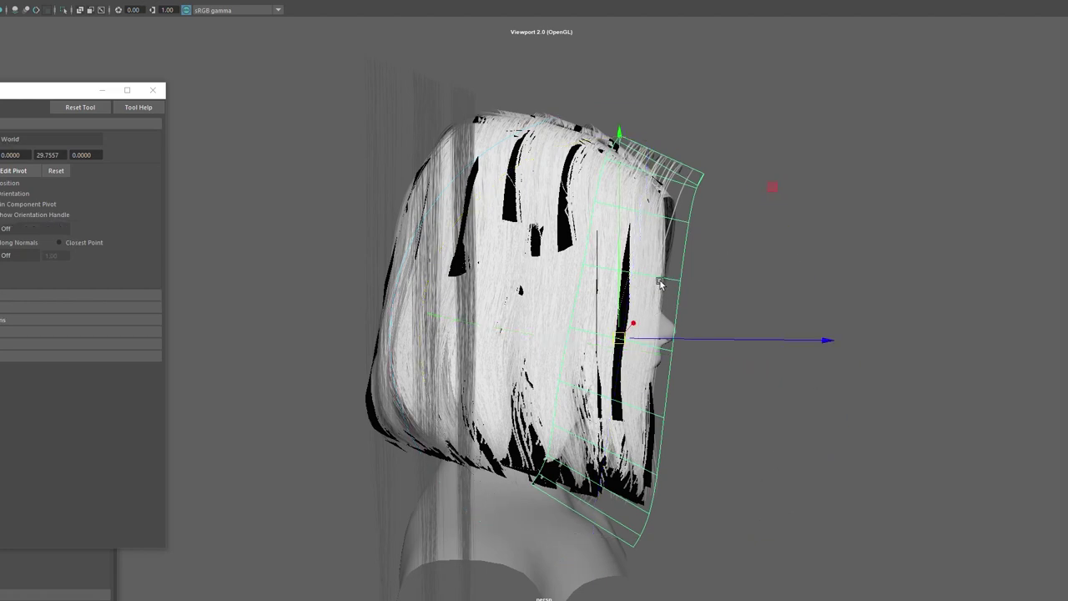
{"action": "left_click_drag", "start_coordinate": [618, 334], "coordinate": [601, 341]}
{"action": "key", "text": "q"}
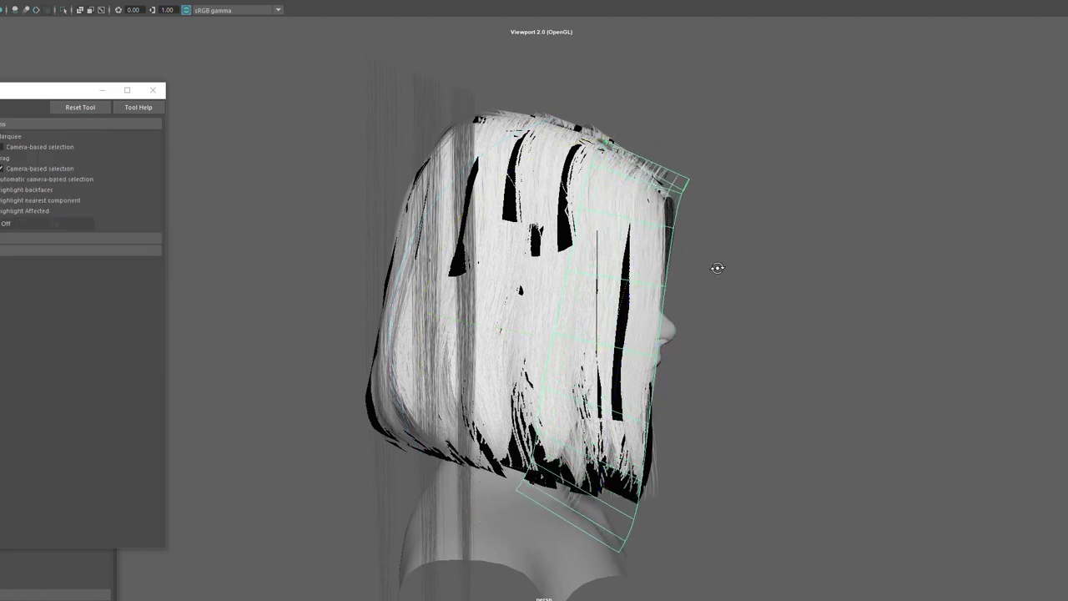
{"action": "left_click_drag", "start_coordinate": [715, 267], "coordinate": [627, 266], "text": "alt"}
{"action": "key", "text": "w"}
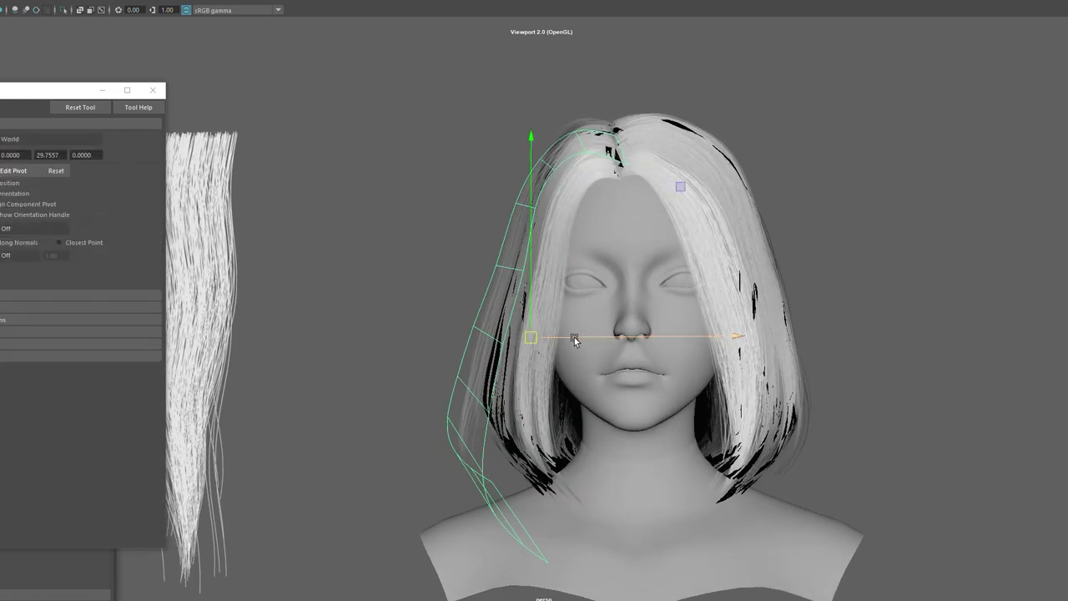
{"action": "key", "text": "q"}
- Bend the card by pulling outer-edge lattice points sideways and pushing an upper point toward the head
{"action": "right_click_drag", "start_coordinate": [346, 274], "coordinate": [429, 267]}
{"action": "left_click", "coordinate": [468, 419]}
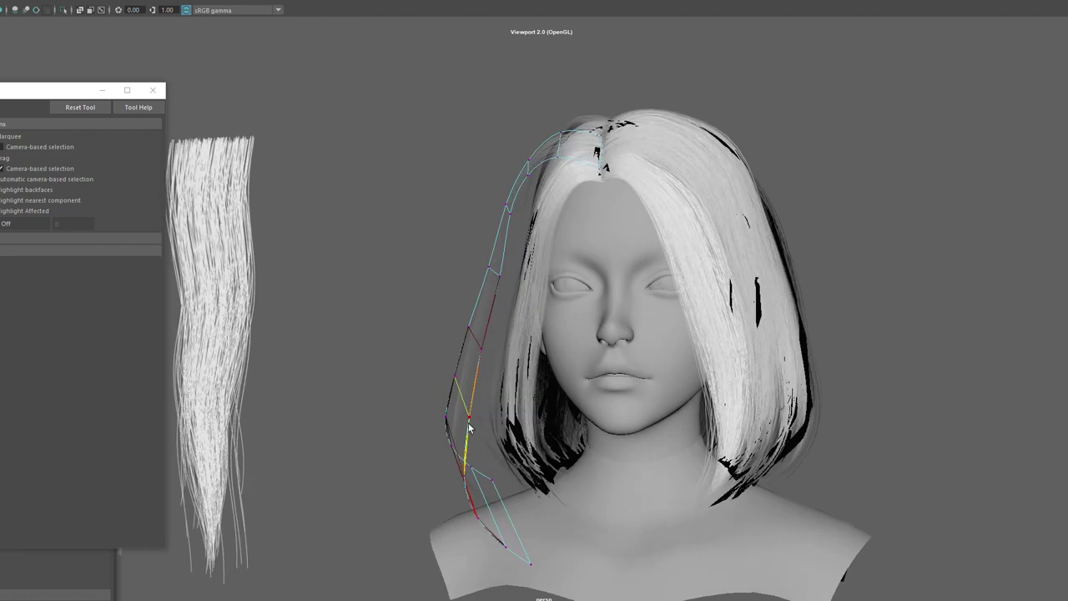
{"action": "key", "text": "w"}
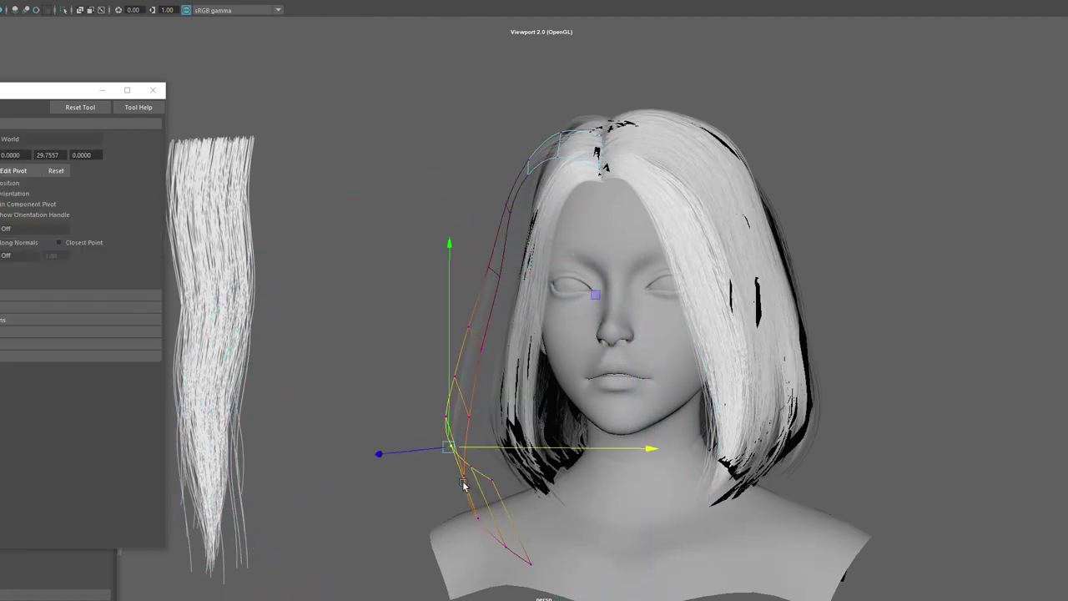
{"action": "left_click_drag", "start_coordinate": [449, 447], "coordinate": [485, 439]}
{"action": "left_click", "coordinate": [524, 547]}
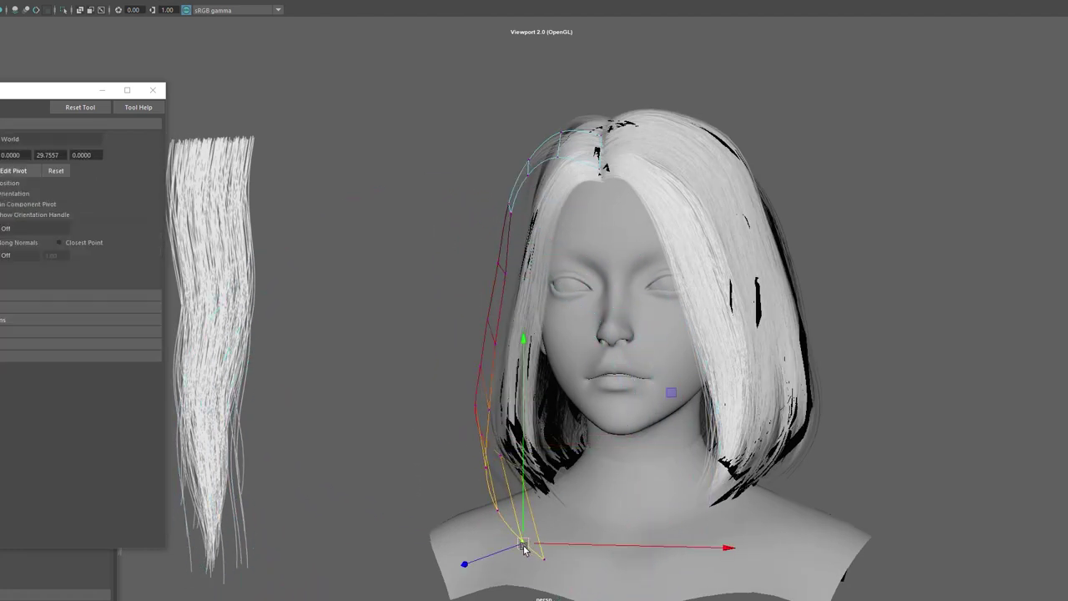
{"action": "left_click", "coordinate": [501, 279]}
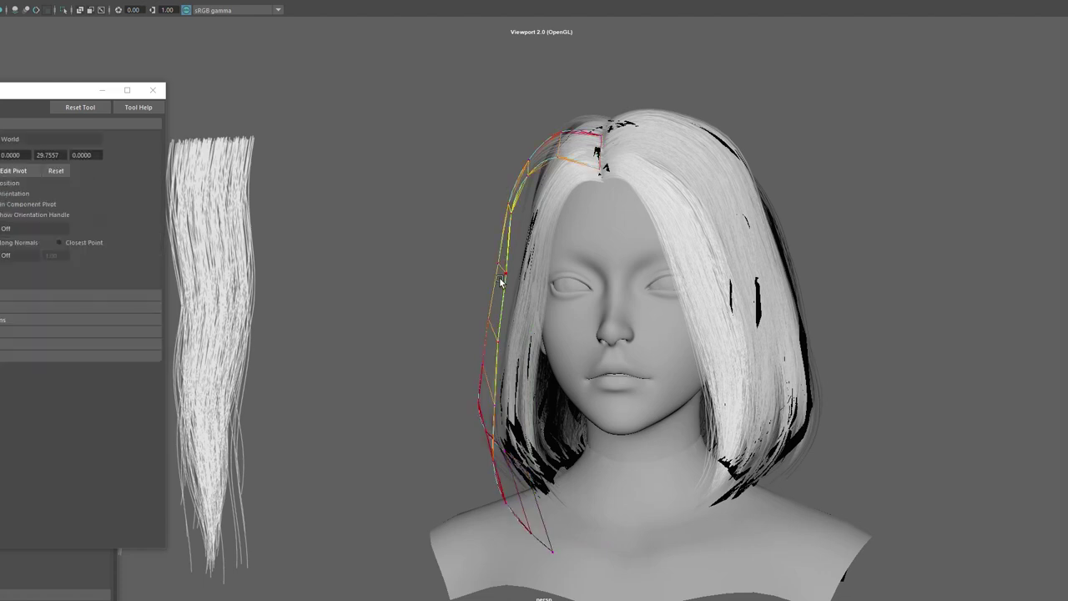
{"action": "left_click_drag", "start_coordinate": [501, 275], "coordinate": [522, 272]}
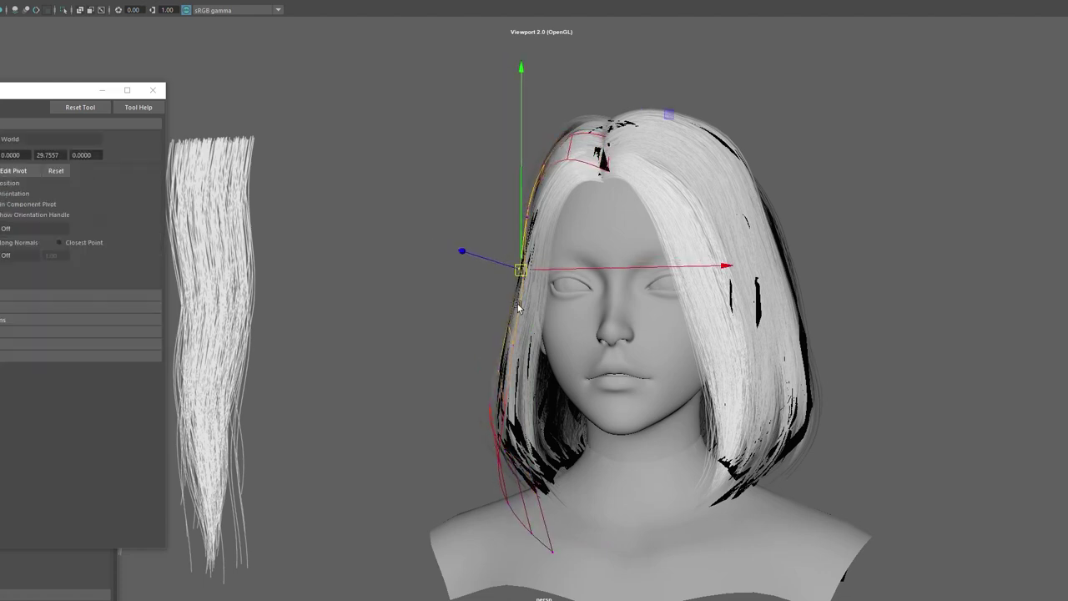
- Return the lattice to object mode and move it to reshape the whole card
{"action": "key", "text": "q"}
{"action": "key", "text": "F8"}
{"action": "mouse_move", "coordinate": [489, 443]}
{"action": "left_mouse_down", "text": "alt"}
{"action": "mouse_move", "coordinate": [409, 426]}
{"action": "mouse_move", "coordinate": [550, 481]}
{"action": "left_mouse_up", "text": "alt"}
{"action": "mouse_move", "coordinate": [863, 408]}
{"action": "right_mouse_down"}
{"action": "mouse_move", "coordinate": [947, 375]}
{"action": "mouse_move", "coordinate": [918, 371]}
{"action": "right_mouse_up"}
{"action": "left_click_drag", "start_coordinate": [765, 398], "coordinate": [574, 469], "text": "alt"}
{"action": "left_click_drag", "start_coordinate": [506, 449], "coordinate": [586, 437], "text": "alt"}
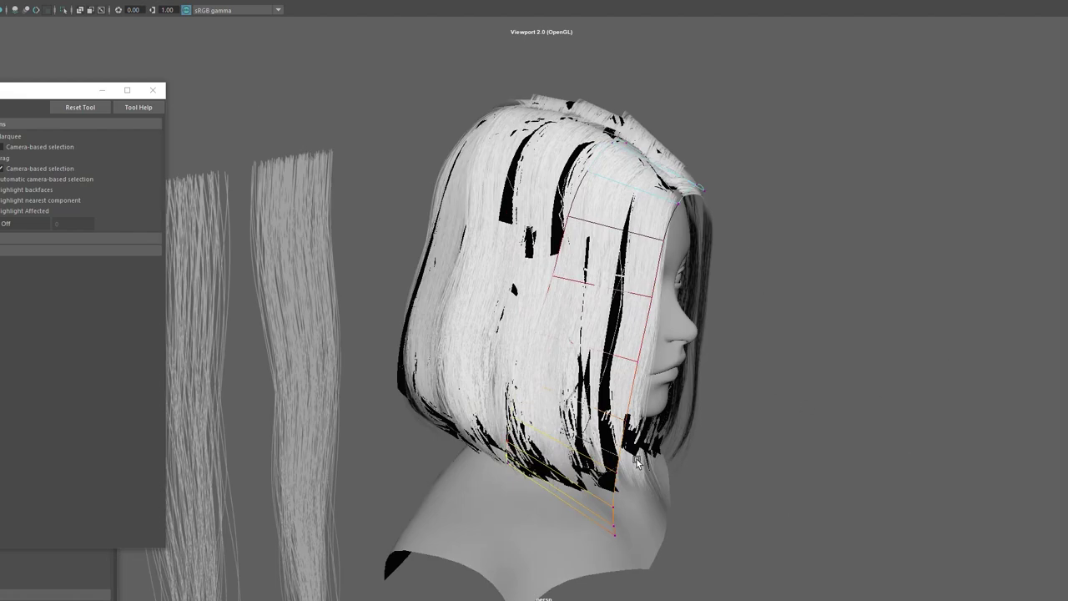
{"action": "key", "text": "w"}
{"action": "key", "text": "e"}
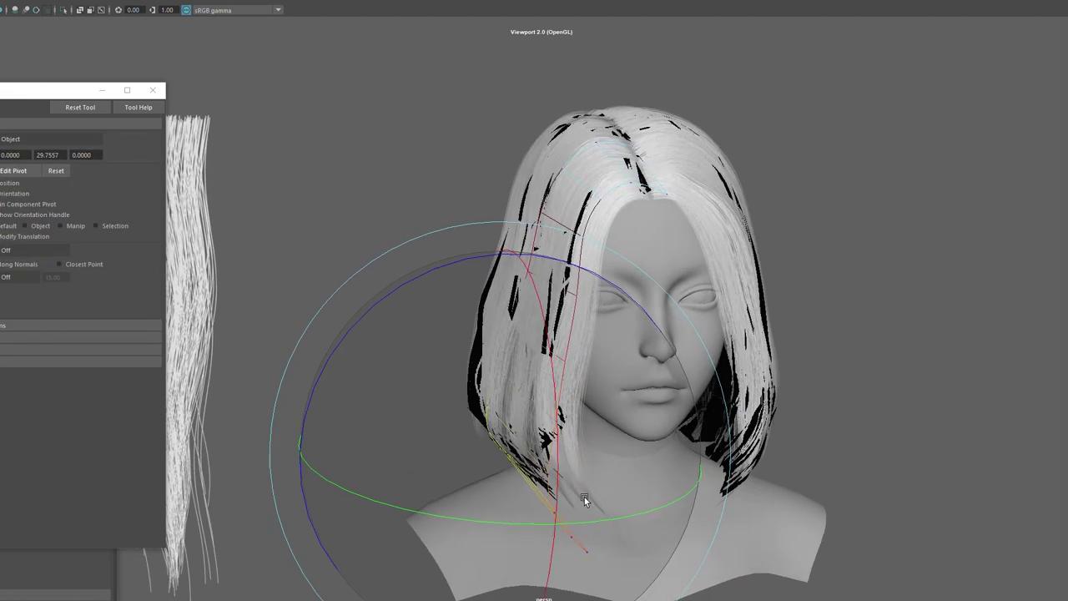
{"action": "left_click_drag", "start_coordinate": [597, 543], "coordinate": [570, 470], "text": "alt"}
{"action": "key", "text": "w"}
{"action": "left_click_drag", "start_coordinate": [509, 455], "coordinate": [489, 453]}
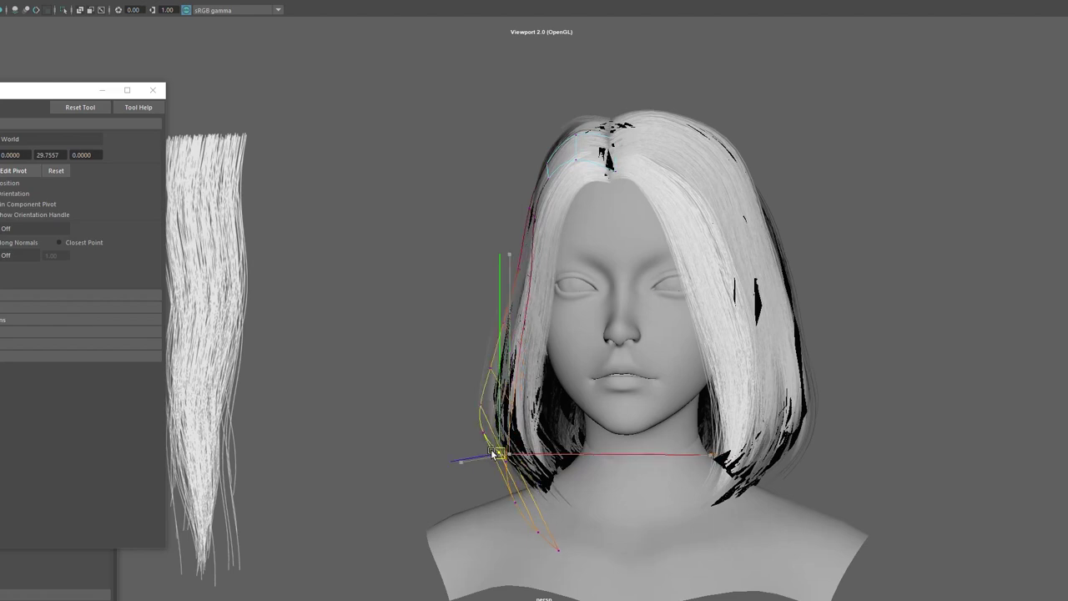
- Nudge the lattice point at the card's tip up and right, then hide the lattice
{"action": "key", "text": "q"}
{"action": "left_click", "coordinate": [535, 537]}
{"action": "key", "text": "w"}
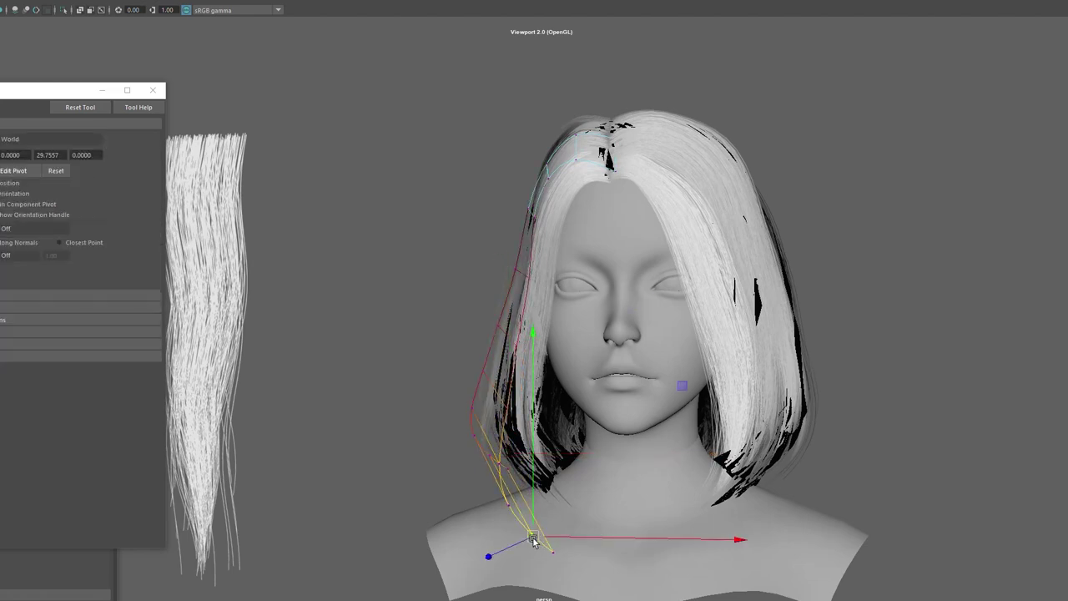
{"action": "left_click_drag", "start_coordinate": [538, 541], "coordinate": [543, 534]}
{"action": "key", "text": "q"}
{"action": "right_click_drag", "start_coordinate": [428, 241], "coordinate": [451, 236]}
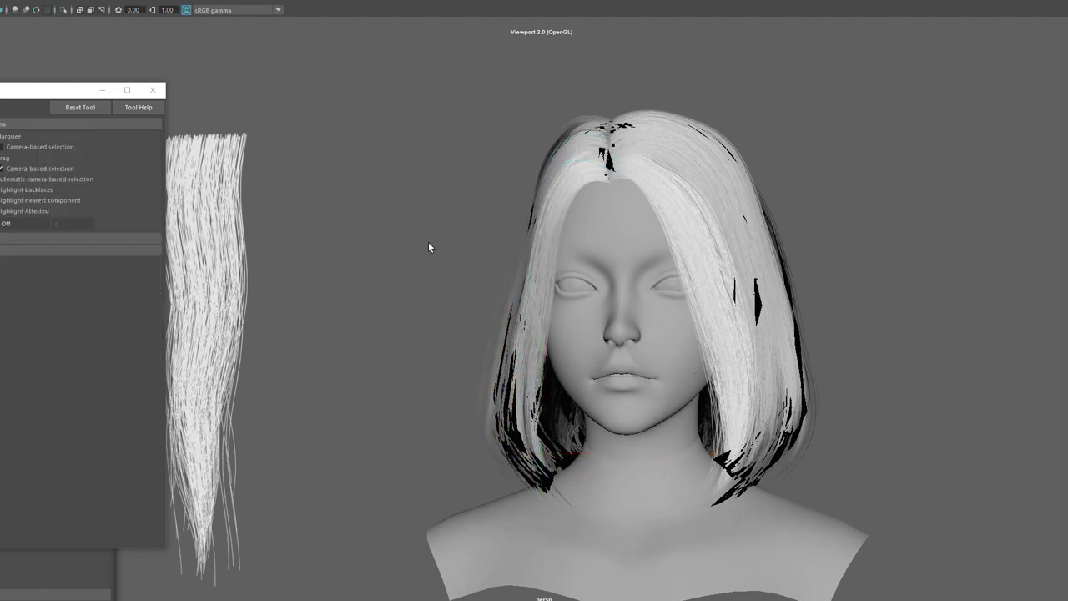
{"action": "left_click_drag", "start_coordinate": [428, 241], "coordinate": [1002, 329], "text": "alt"}
- Reposition and rotate the single left-side card against the face
{"action": "left_click", "coordinate": [630, 253]}
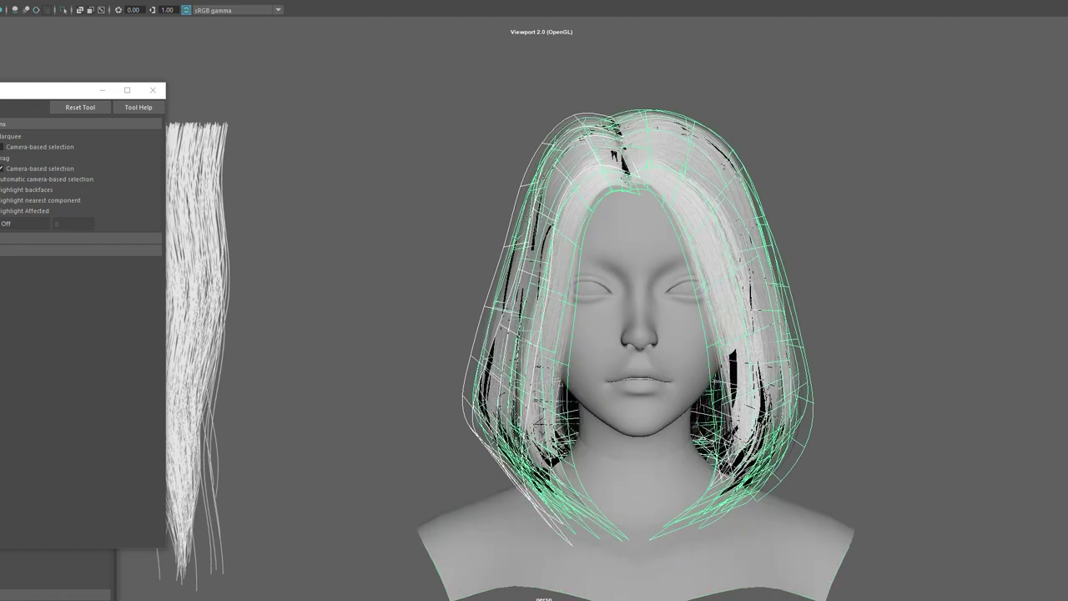
{"action": "left_click", "coordinate": [436, 266]}
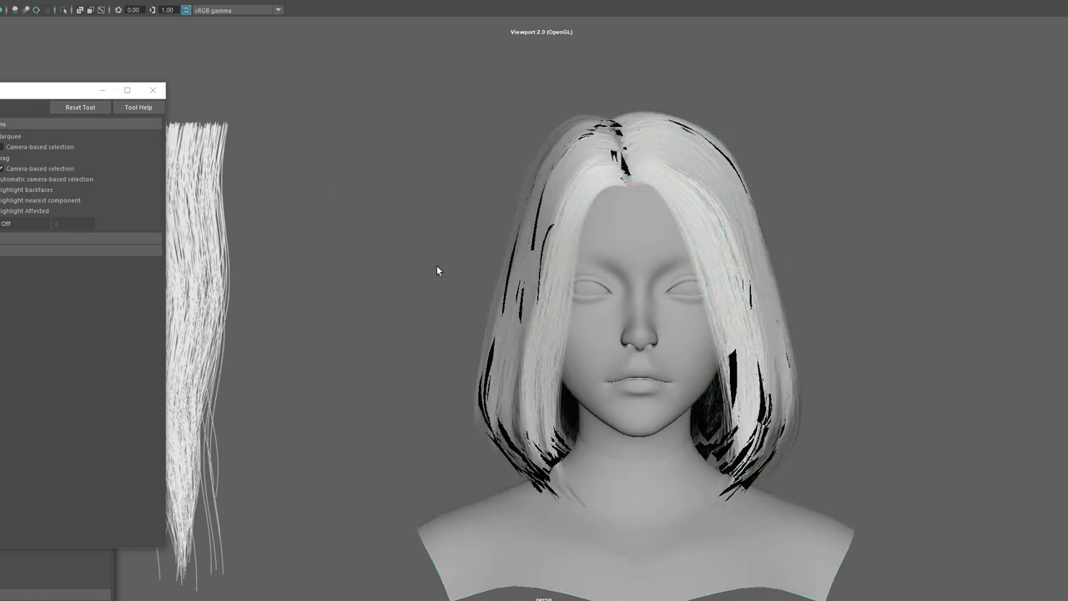
{"action": "left_click", "coordinate": [558, 293]}
{"action": "left_click_drag", "start_coordinate": [558, 294], "coordinate": [573, 319], "text": "alt"}
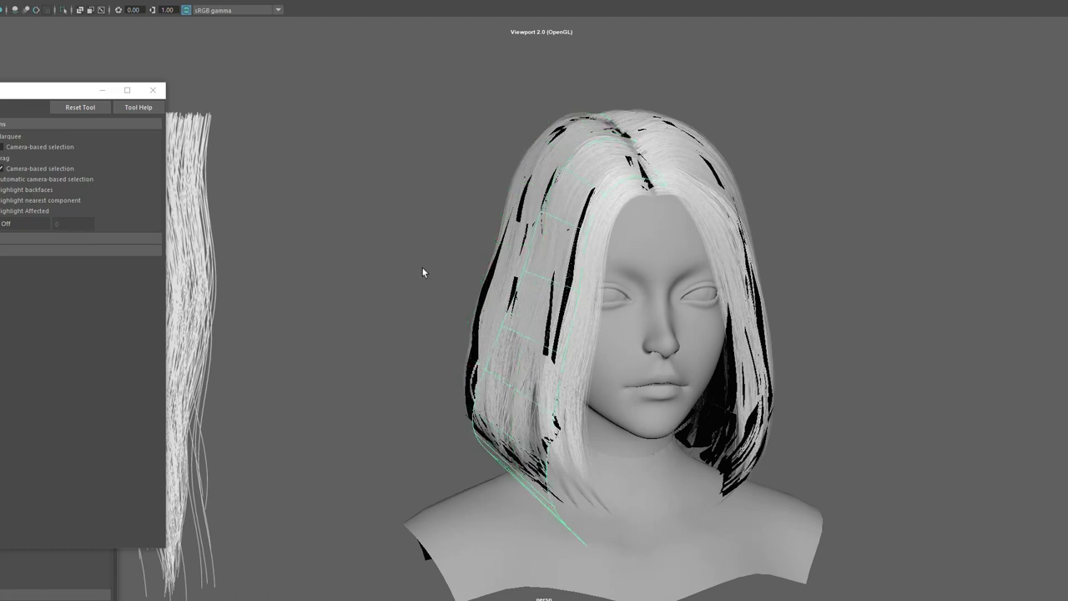
{"action": "key", "text": "e"}
{"action": "mouse_move", "coordinate": [422, 268]}
{"action": "left_mouse_down", "text": "alt"}
{"action": "mouse_move", "coordinate": [654, 393]}
{"action": "mouse_move", "coordinate": [733, 400]}
{"action": "left_mouse_up", "text": "alt"}
{"action": "key", "text": "w"}
{"action": "key", "text": "e"}
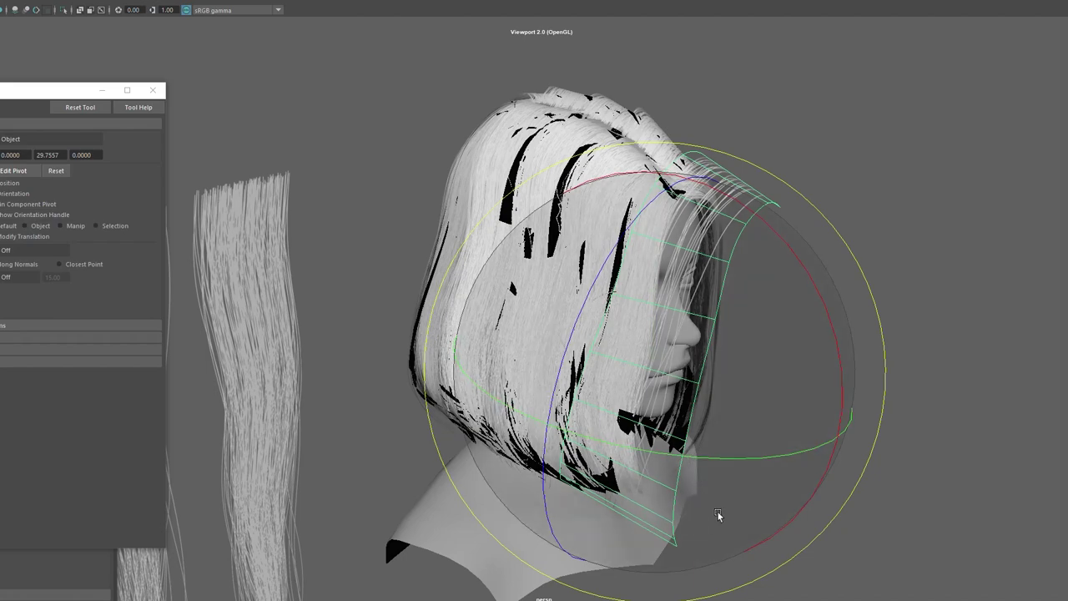
{"action": "mouse_move", "coordinate": [793, 481]}
{"action": "left_mouse_down", "text": "alt"}
{"action": "mouse_move", "coordinate": [623, 399]}
{"action": "mouse_move", "coordinate": [468, 355]}
{"action": "mouse_move", "coordinate": [481, 368]}
{"action": "left_mouse_up", "text": "alt"}
{"action": "key", "text": "w"}
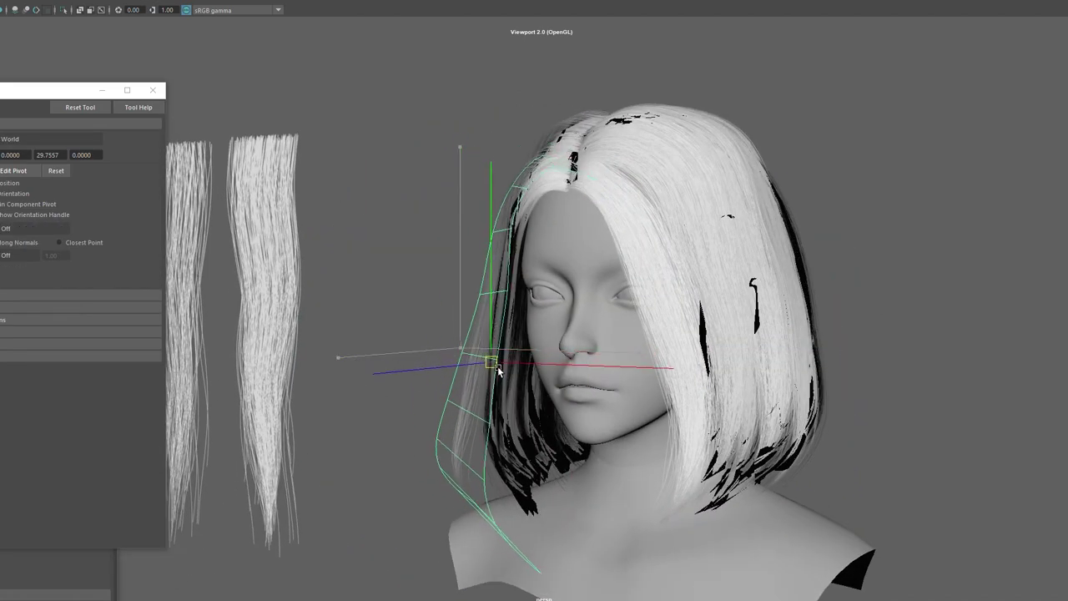
{"action": "key", "text": "q"}
- Bend the card's lower end outward in vertex mode with soft selection
{"action": "right_click_drag", "start_coordinate": [382, 353], "coordinate": [334, 359]}
{"action": "left_click_drag", "start_coordinate": [334, 359], "coordinate": [428, 510], "text": "alt"}
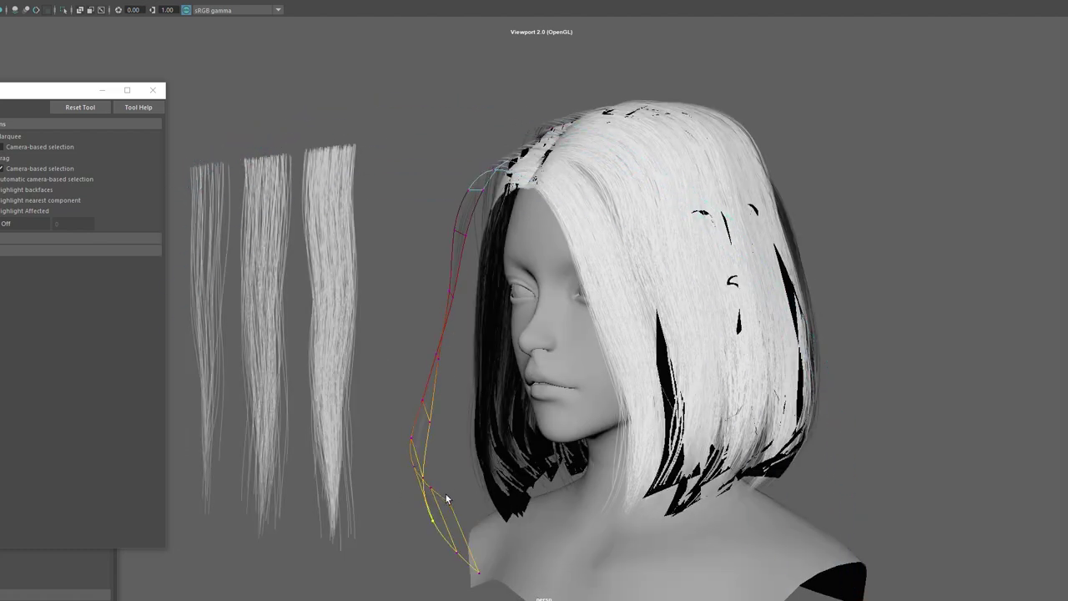
{"action": "left_click_drag", "start_coordinate": [433, 522], "coordinate": [480, 511]}
{"action": "key", "text": "q"}
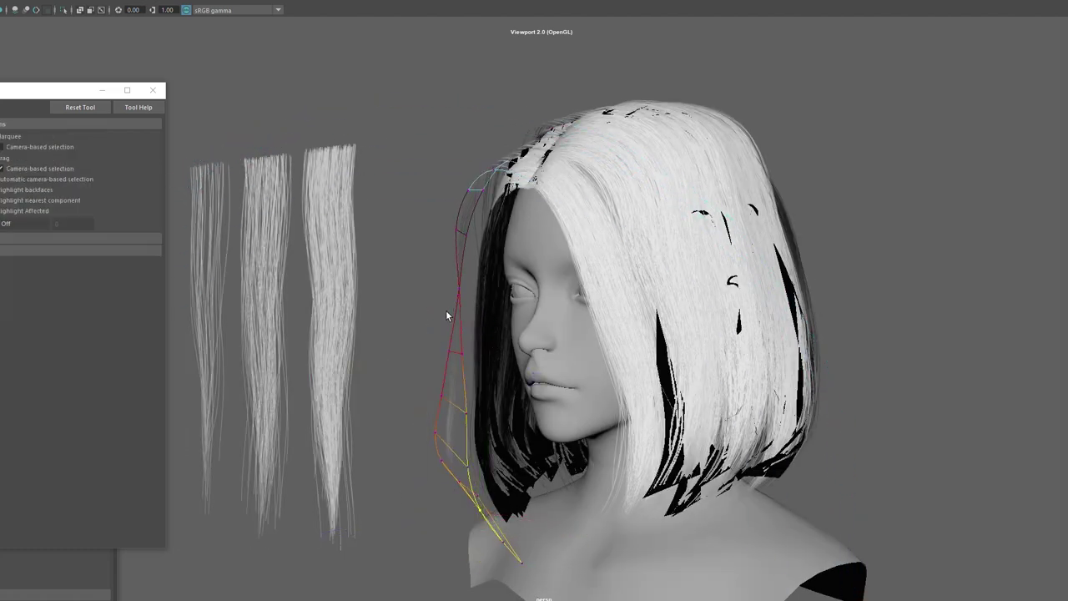
{"action": "key", "text": "w"}
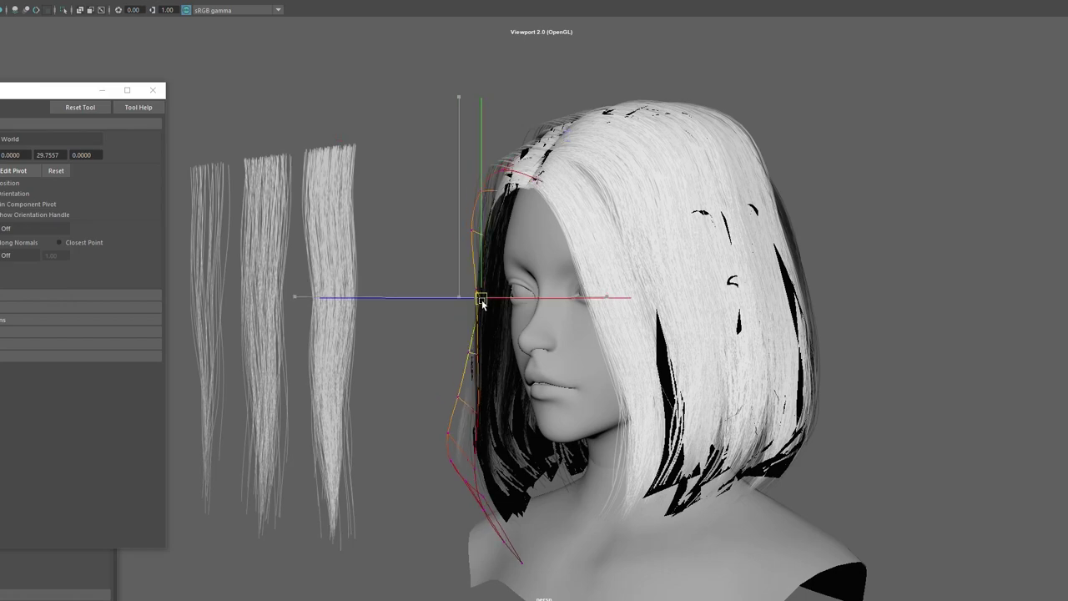
- Rotate the card's top row of vertices and nudge it closer to the scalp
{"action": "left_click_drag", "start_coordinate": [476, 298], "coordinate": [598, 182], "text": "alt"}
{"action": "left_click", "coordinate": [616, 177]}
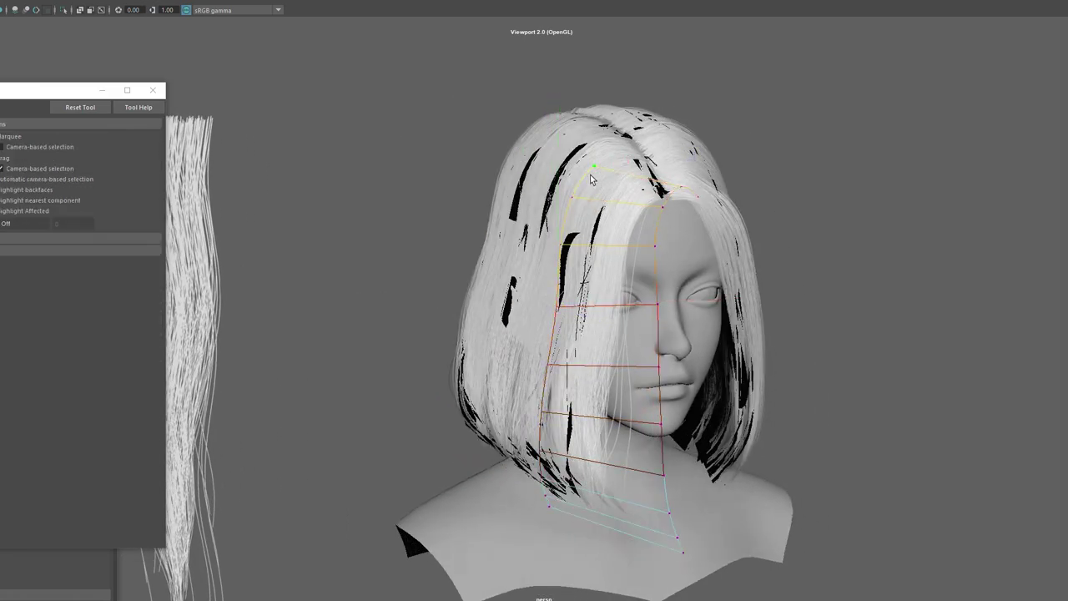
{"action": "key", "text": "e"}
{"action": "key", "text": "q"}
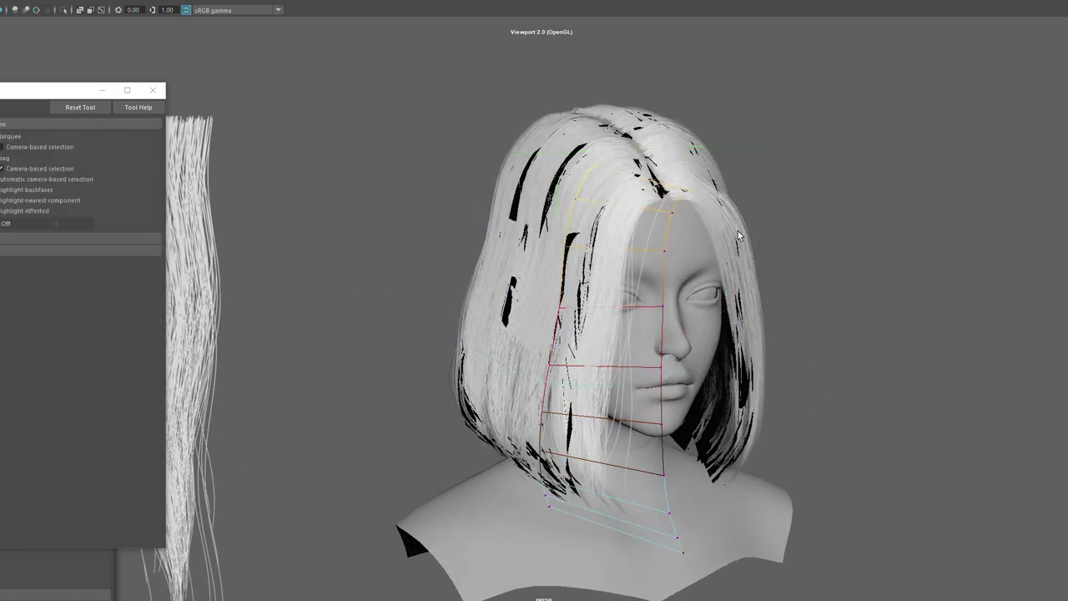
{"action": "left_click_drag", "start_coordinate": [661, 190], "coordinate": [625, 345], "text": "alt"}
{"action": "key", "text": "w"}
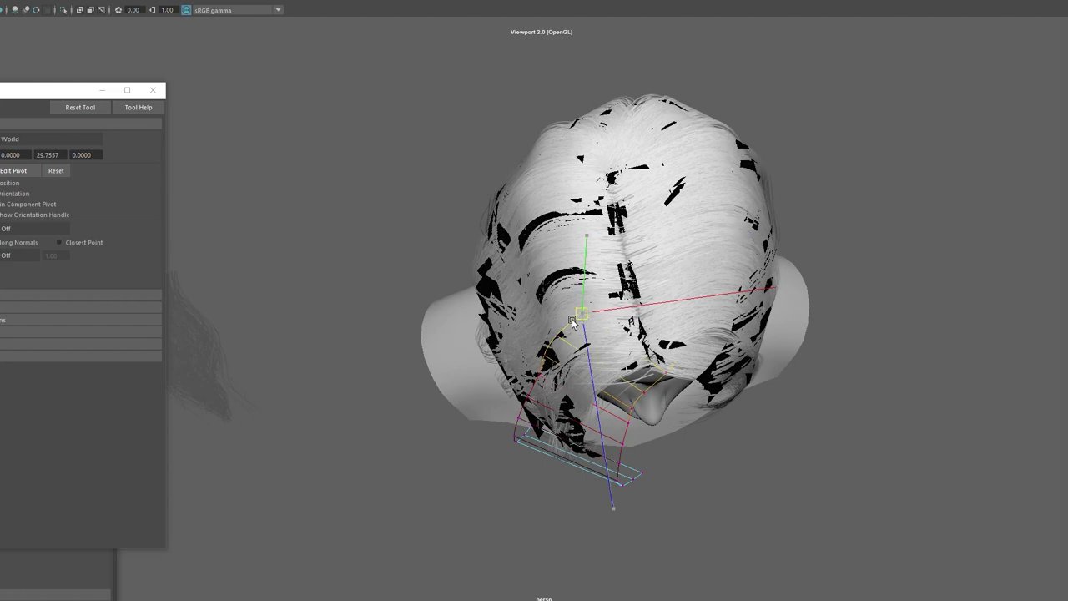
{"action": "mouse_move", "coordinate": [573, 321]}
{"action": "left_mouse_down"}
{"action": "mouse_move", "coordinate": [575, 333]}
{"action": "mouse_move", "coordinate": [646, 284]}
{"action": "mouse_move", "coordinate": [565, 250]}
{"action": "mouse_move", "coordinate": [645, 277]}
{"action": "mouse_move", "coordinate": [597, 436]}
{"action": "left_mouse_up"}
{"action": "left_click", "coordinate": [565, 246]}
- Review the whole bust from the front and select all the hair cards
{"action": "left_click", "coordinate": [586, 445]}
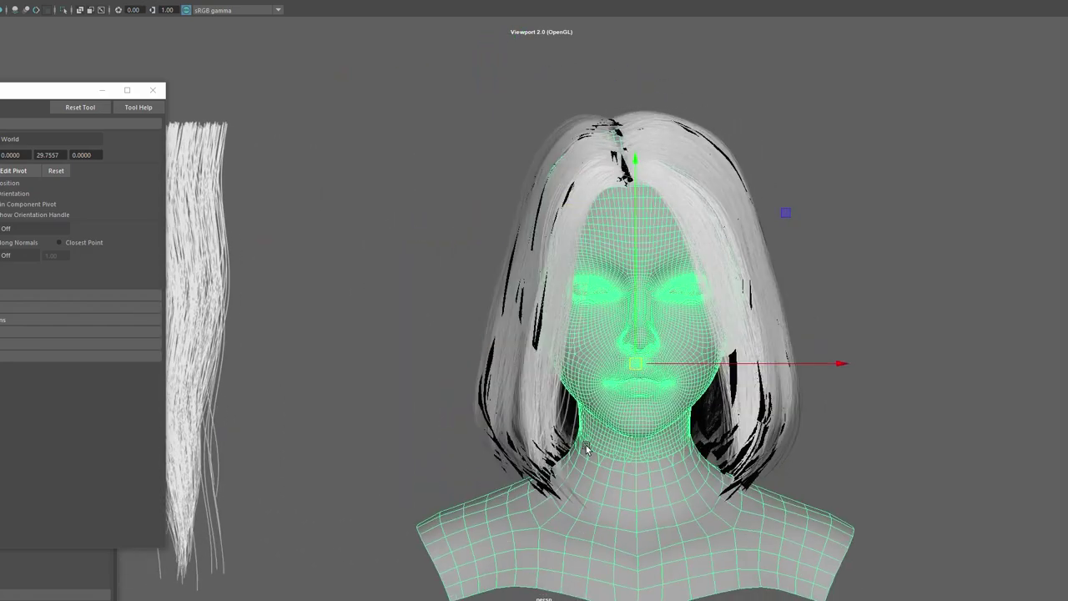
{"action": "key", "text": "q"}
{"action": "left_click", "coordinate": [951, 255]}
{"action": "mouse_move", "coordinate": [882, 239]}
{"action": "left_mouse_down", "text": "alt"}
{"action": "mouse_move", "coordinate": [760, 216]}
{"action": "mouse_move", "coordinate": [539, 328]}
{"action": "left_mouse_up", "text": "alt"}
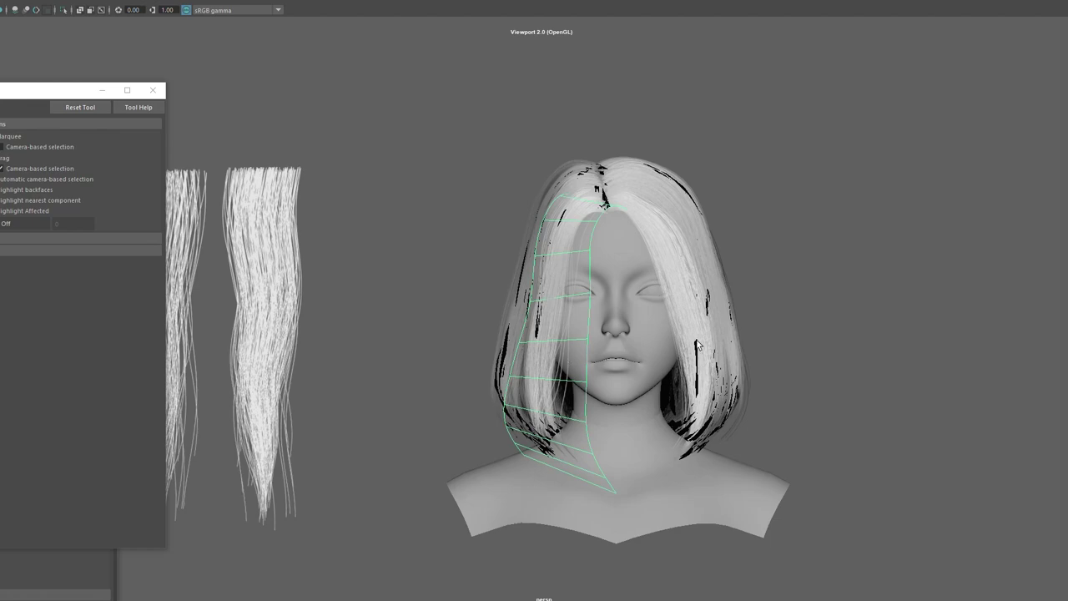
{"action": "mouse_move", "coordinate": [698, 345]}
{"action": "left_mouse_down", "text": "alt"}
{"action": "mouse_move", "coordinate": [809, 351]}
{"action": "mouse_move", "coordinate": [647, 279]}
{"action": "left_mouse_up", "text": "alt"}
{"action": "left_click", "coordinate": [840, 353]}
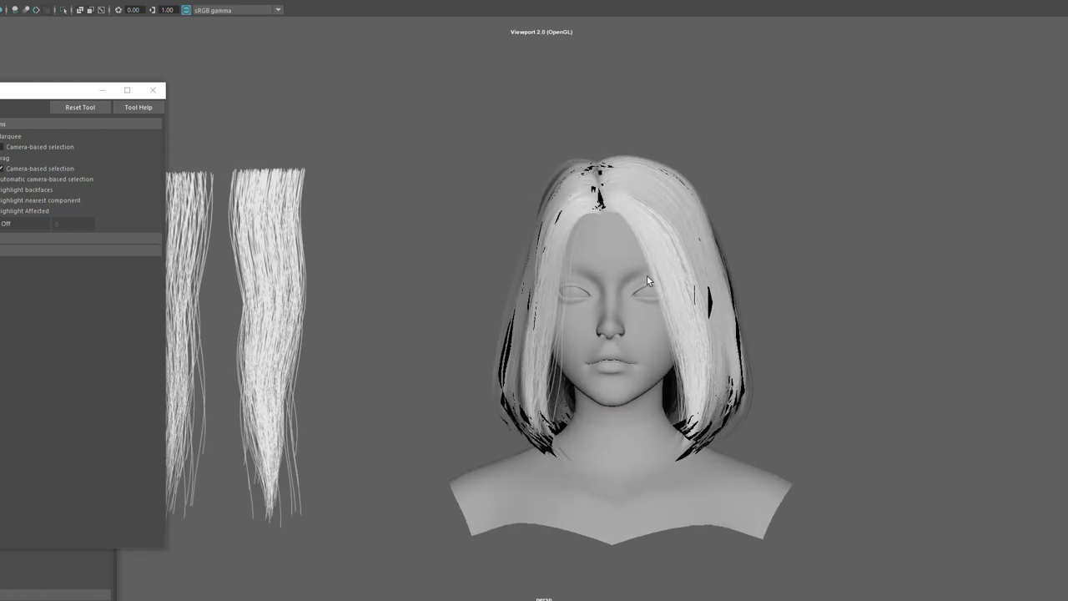
{"action": "left_click_drag", "start_coordinate": [872, 476], "coordinate": [104, 192]}
{"action": "left_click", "coordinate": [606, 319]}
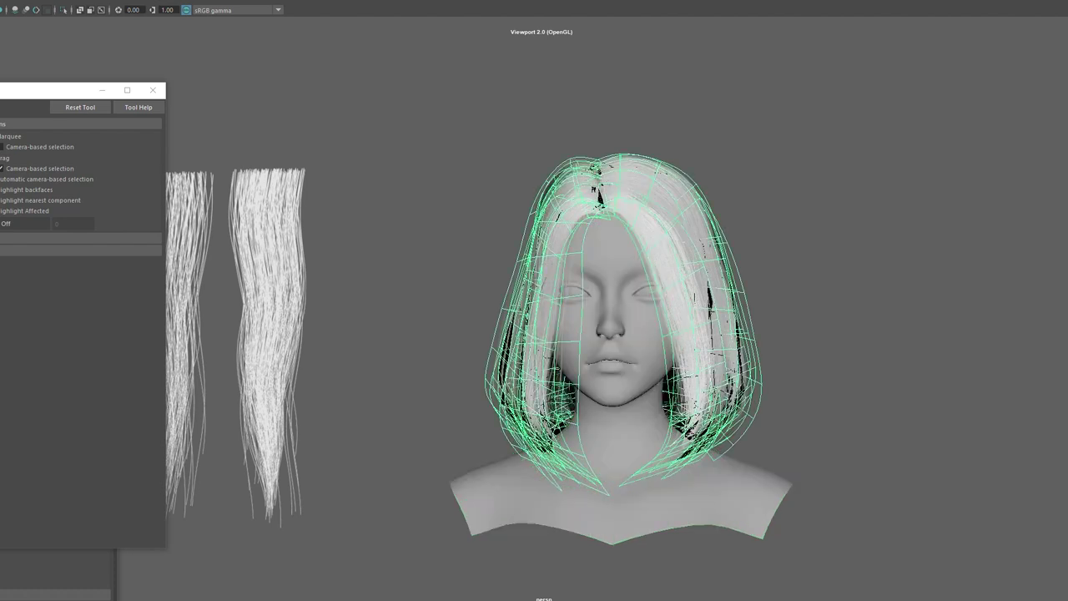
- Move the left-side hair card across to the right side of the face
{"action": "left_click", "coordinate": [568, 245]}
{"action": "scroll", "coordinate": [638, 291], "scroll_direction": "up", "scroll_amount": 2}
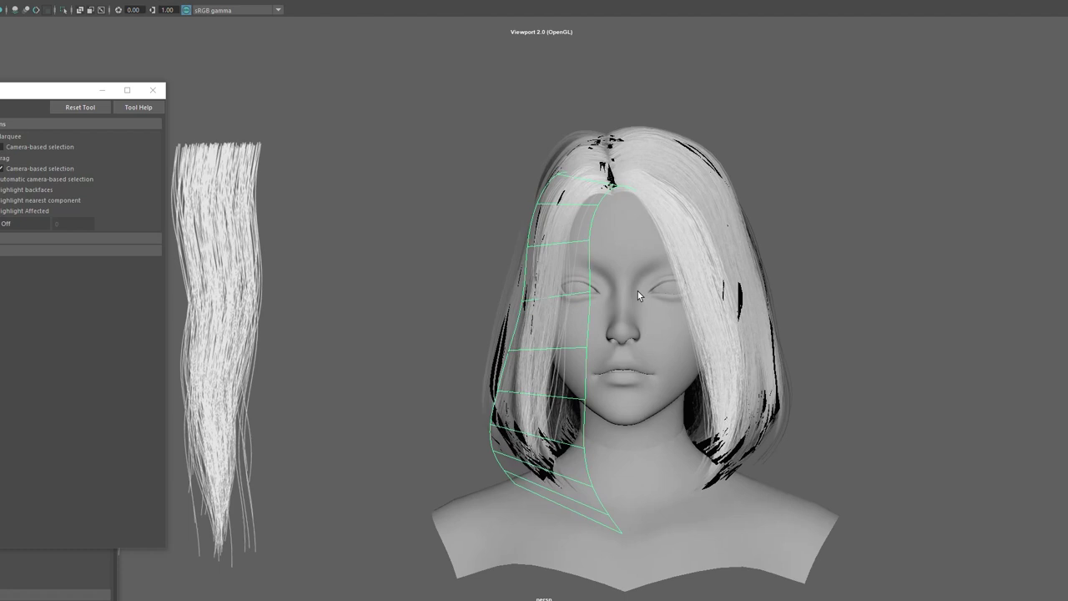
{"action": "key", "text": "w"}
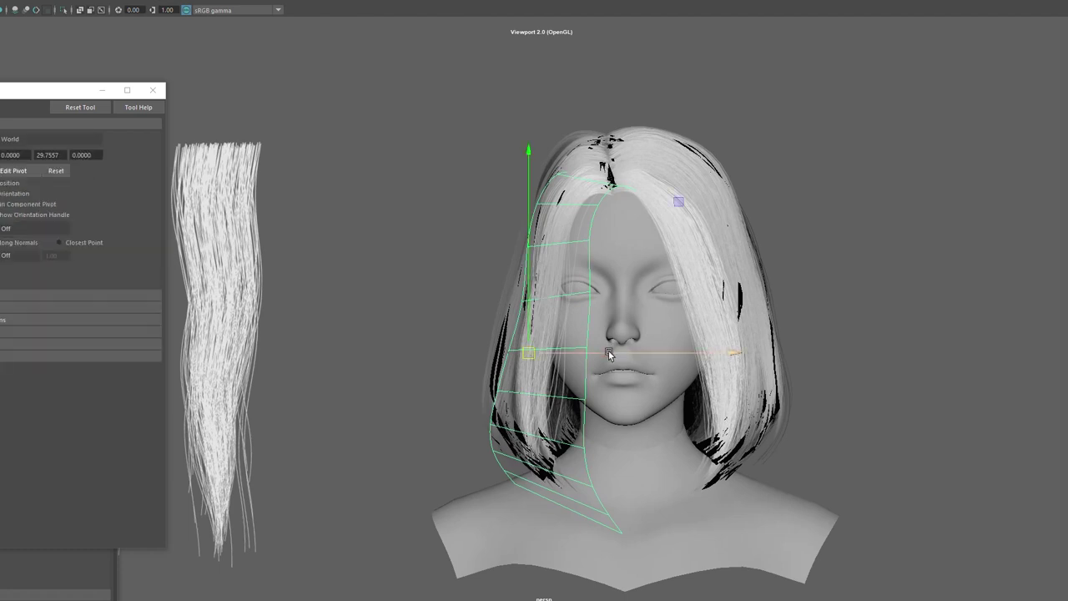
{"action": "left_click_drag", "start_coordinate": [608, 354], "coordinate": [792, 361]}
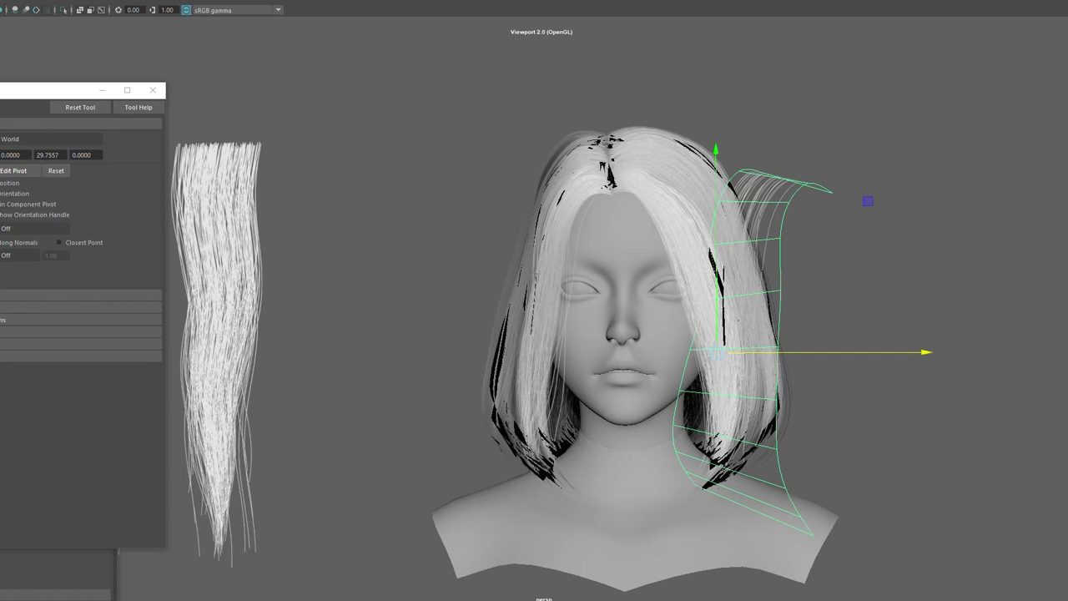
{"action": "key", "text": "ctrl+z"}
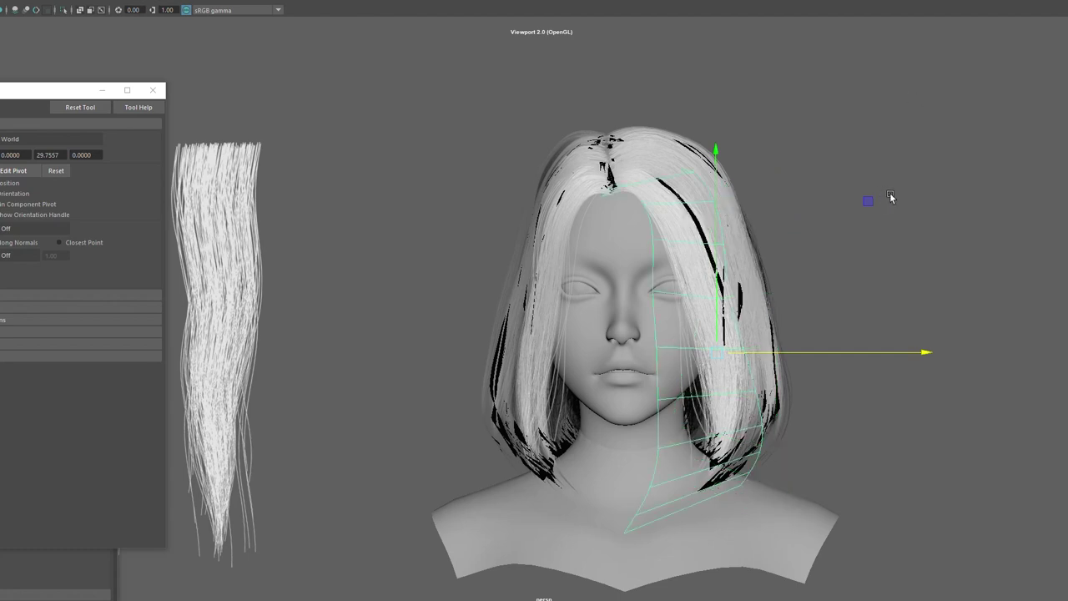
{"action": "mouse_move", "coordinate": [774, 354]}
{"action": "left_mouse_down"}
{"action": "mouse_move", "coordinate": [739, 360]}
{"action": "mouse_move", "coordinate": [840, 374]}
{"action": "mouse_move", "coordinate": [742, 367]}
{"action": "left_mouse_up"}
- Switch the card to vertex editing and select rows of its vertices from a side profile
{"action": "right_click_drag", "start_coordinate": [948, 265], "coordinate": [572, 442]}
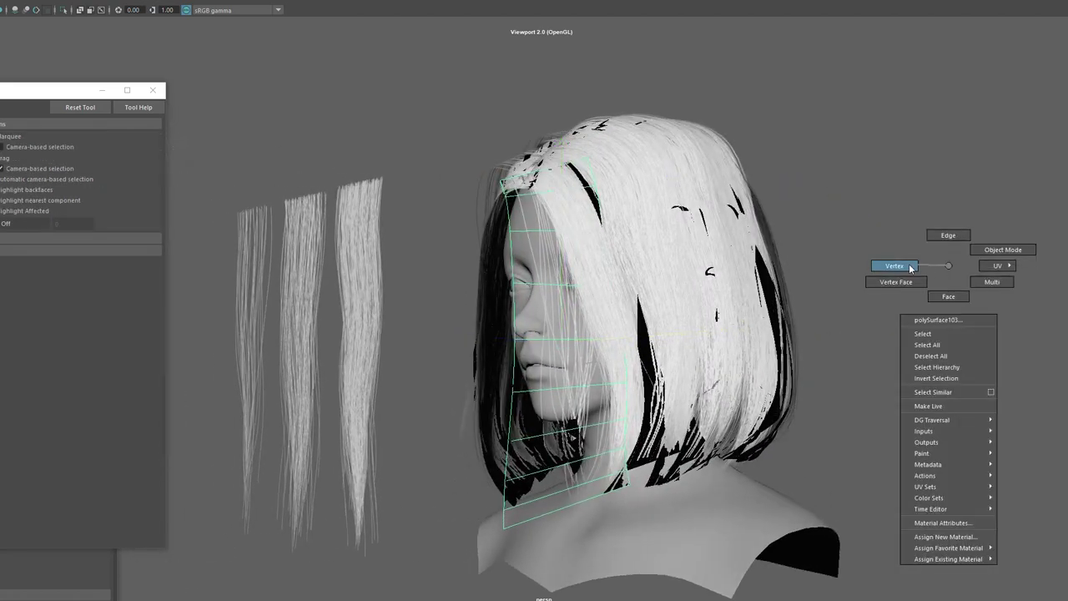
{"action": "key", "text": "w"}
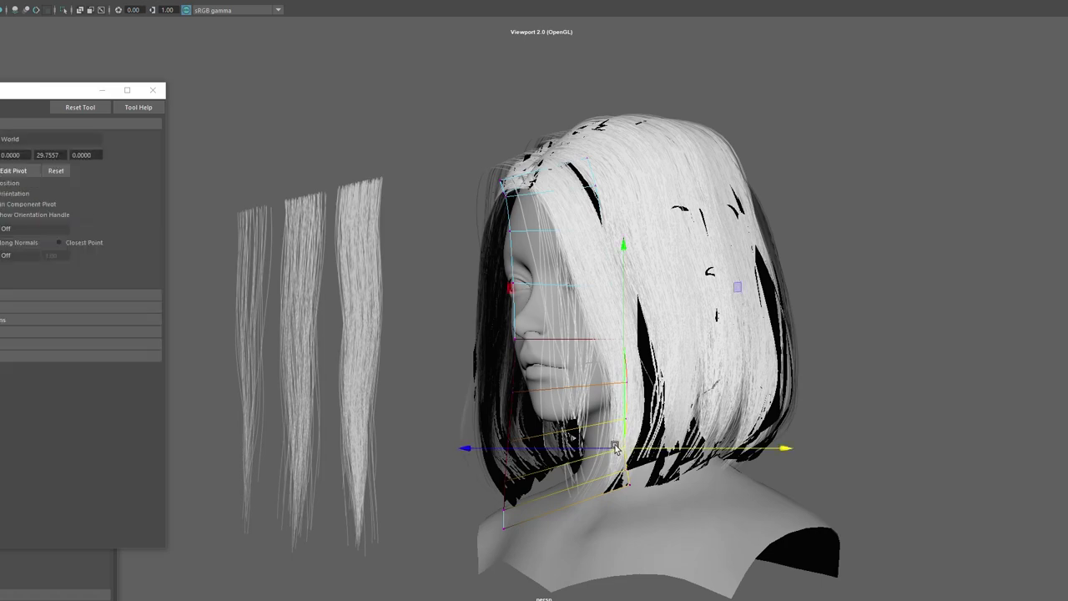
{"action": "left_click_drag", "start_coordinate": [646, 448], "coordinate": [504, 451], "text": "alt"}
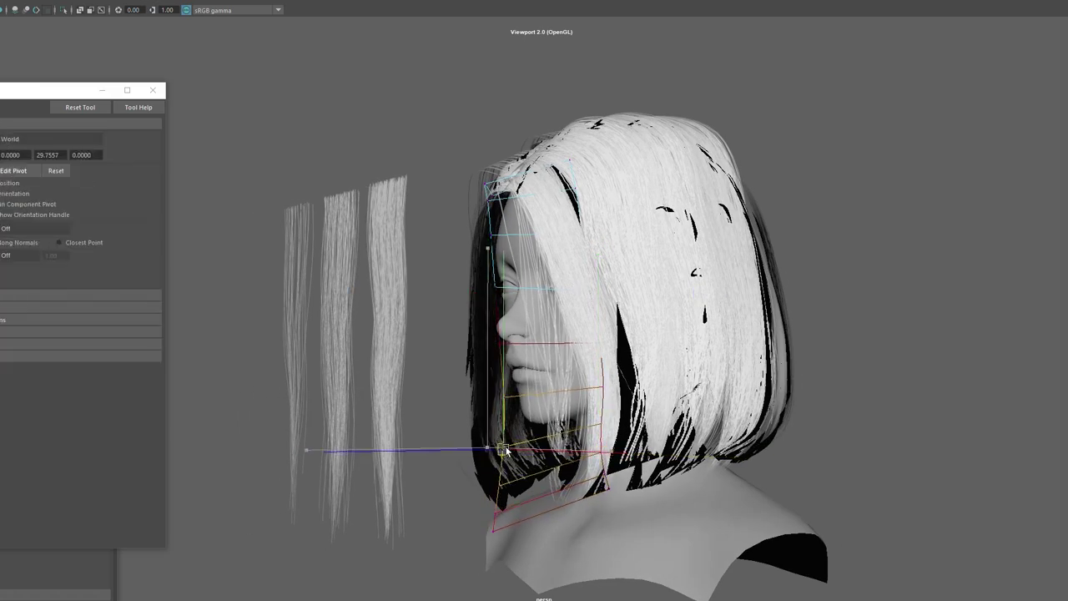
{"action": "key", "text": "q"}
{"action": "left_click", "coordinate": [621, 428]}
{"action": "key", "text": "w"}
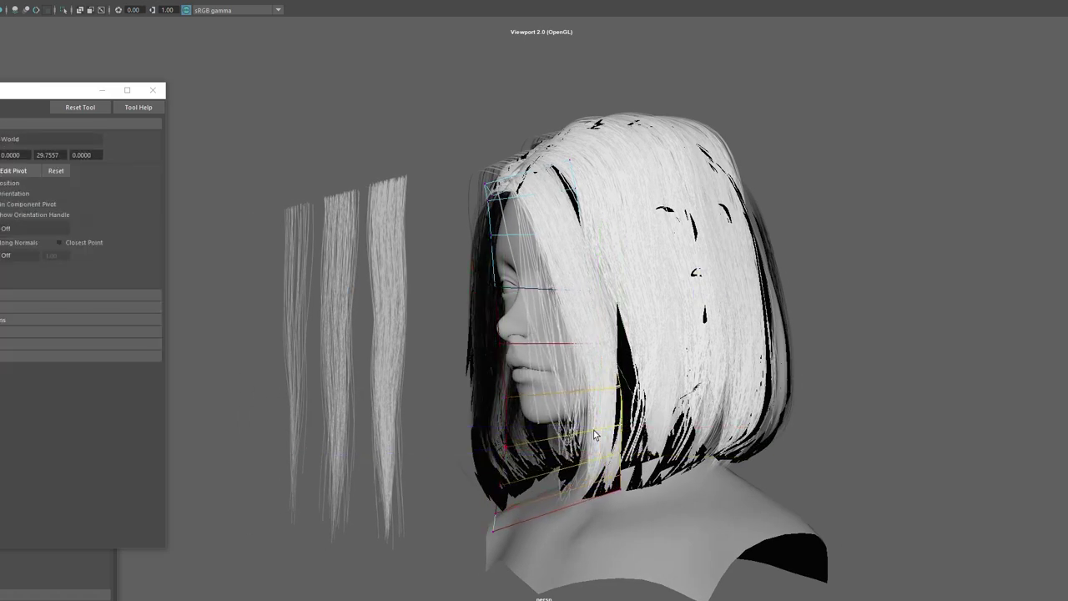
{"action": "key", "text": "q"}
- Drag the selected vertices so the card runs down beside the face toward the shoulder
{"action": "mouse_move", "coordinate": [595, 435]}
{"action": "left_mouse_down", "text": "alt"}
{"action": "mouse_move", "coordinate": [669, 431]}
{"action": "mouse_move", "coordinate": [657, 435]}
{"action": "left_mouse_up", "text": "alt"}
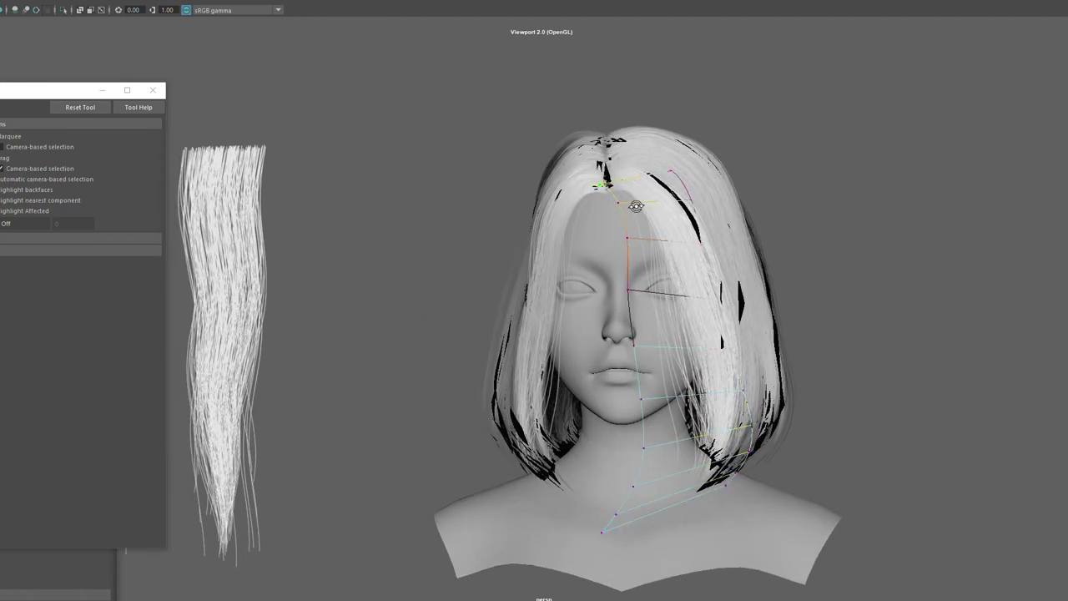
{"action": "left_click_drag", "start_coordinate": [636, 206], "coordinate": [616, 347], "text": "alt"}
{"action": "key", "text": "w"}
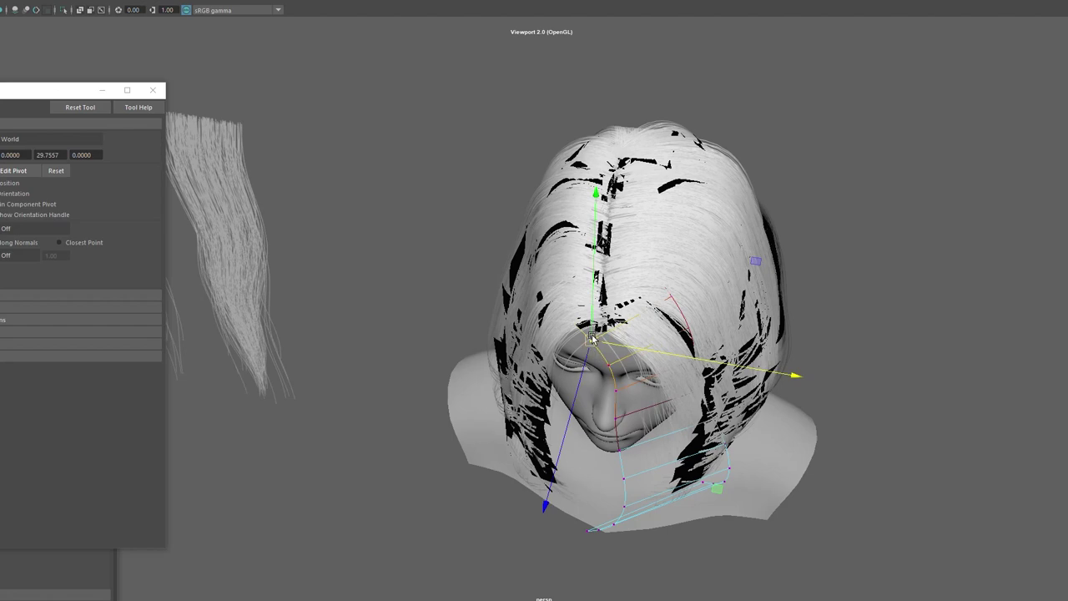
{"action": "left_click_drag", "start_coordinate": [599, 330], "coordinate": [650, 316], "text": "alt"}
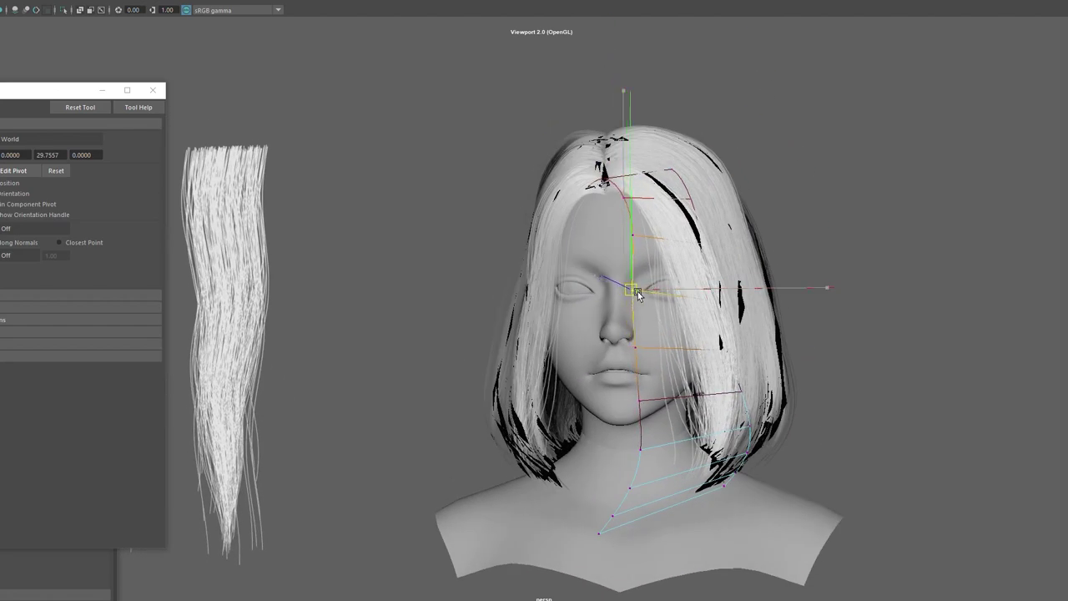
{"action": "mouse_move", "coordinate": [668, 397]}
{"action": "left_mouse_down", "text": "alt"}
{"action": "mouse_move", "coordinate": [700, 401]}
{"action": "mouse_move", "coordinate": [854, 210]}
{"action": "left_mouse_up", "text": "alt"}
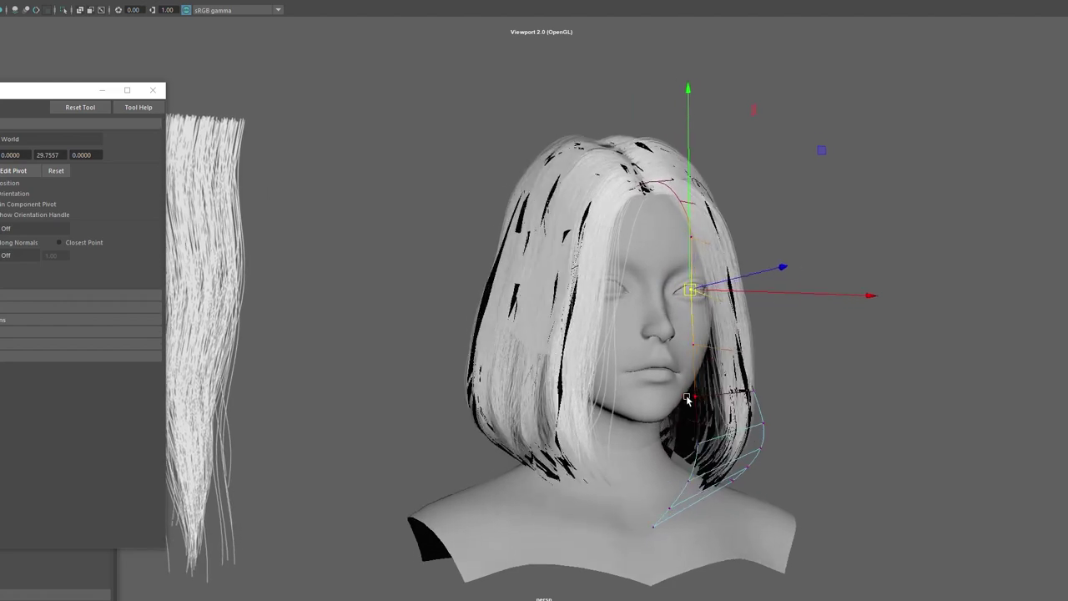
{"action": "right_click_drag", "start_coordinate": [859, 192], "coordinate": [913, 187]}
{"action": "left_click_drag", "start_coordinate": [910, 250], "coordinate": [893, 278], "text": "alt"}
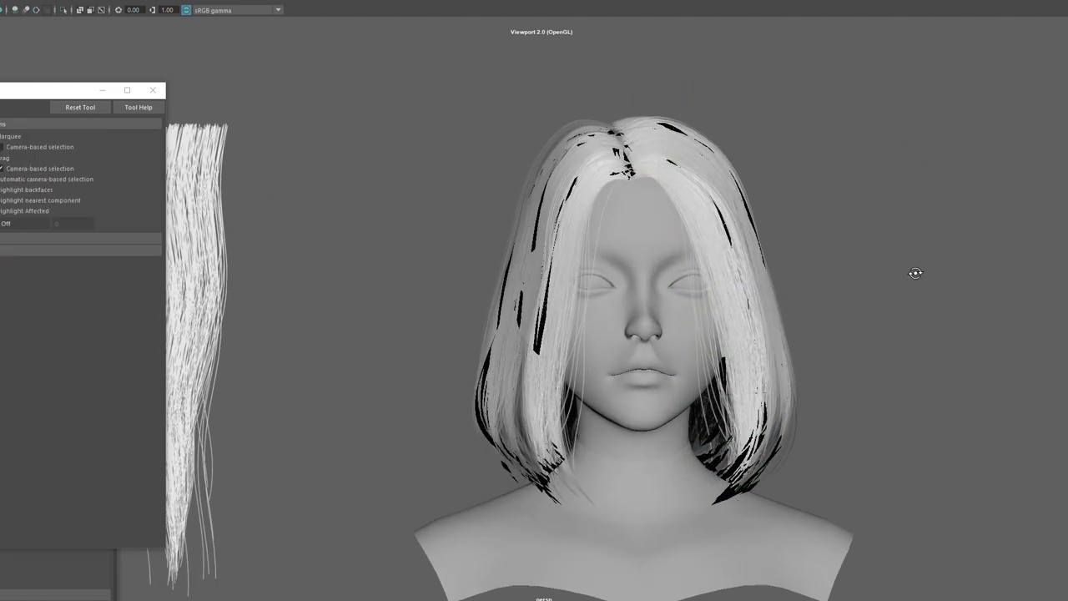
- Zoom in and select the hair card on the right side
{"action": "scroll", "coordinate": [835, 259], "scroll_direction": "up", "scroll_amount": 1}
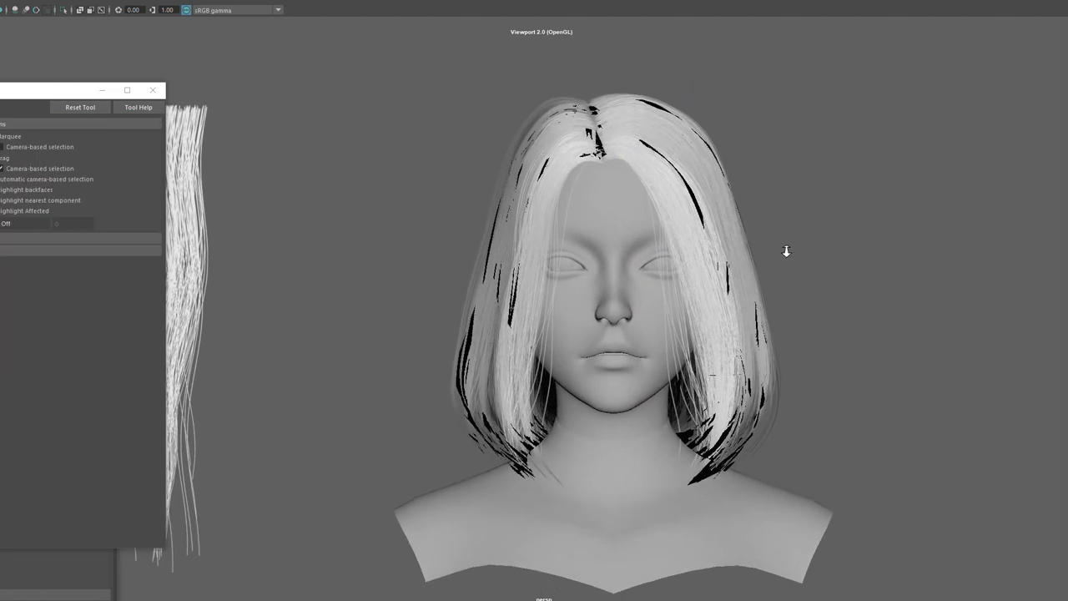
{"action": "scroll", "coordinate": [801, 284], "scroll_direction": "up", "scroll_amount": 2}
{"action": "scroll", "coordinate": [768, 351], "scroll_direction": "up", "scroll_amount": 1}
{"action": "left_click", "coordinate": [715, 378]}
{"action": "right_click", "coordinate": [877, 269]}
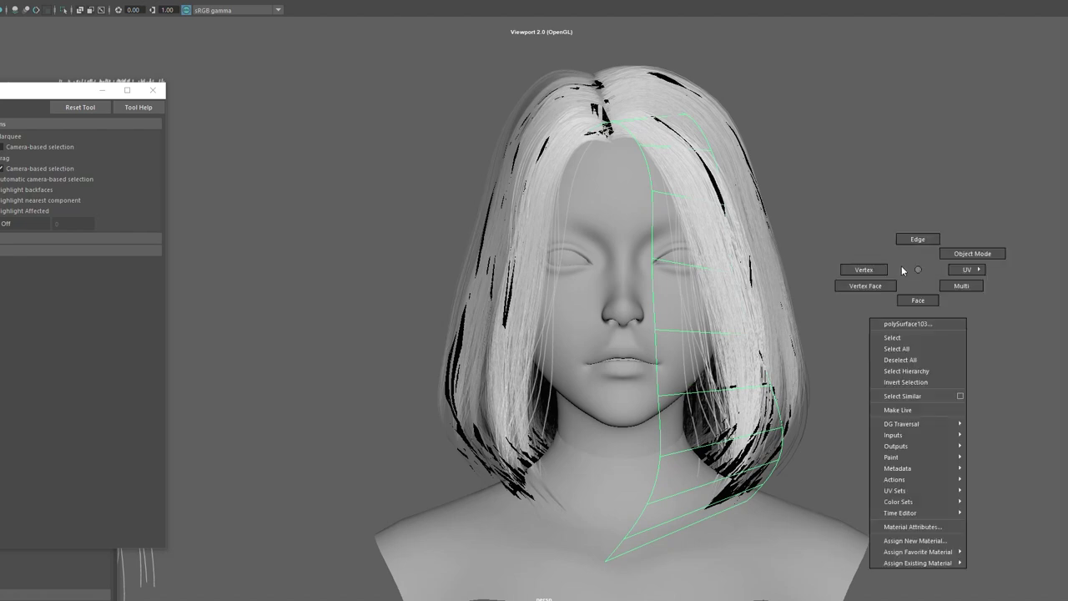
{"action": "scroll", "coordinate": [915, 229], "scroll_direction": "up", "scroll_amount": 1}
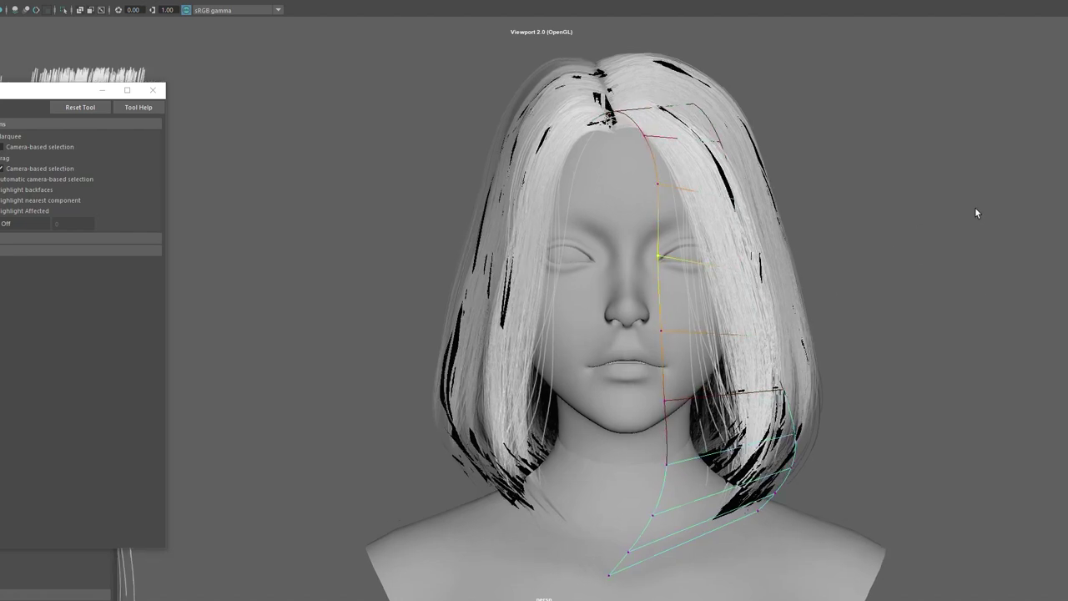
- Move and rotate that card against the back of the head
{"action": "mouse_move", "coordinate": [912, 207]}
{"action": "left_mouse_down", "text": "alt"}
{"action": "mouse_move", "coordinate": [763, 179]}
{"action": "mouse_move", "coordinate": [742, 186]}
{"action": "mouse_move", "coordinate": [797, 220]}
{"action": "left_mouse_up", "text": "alt"}
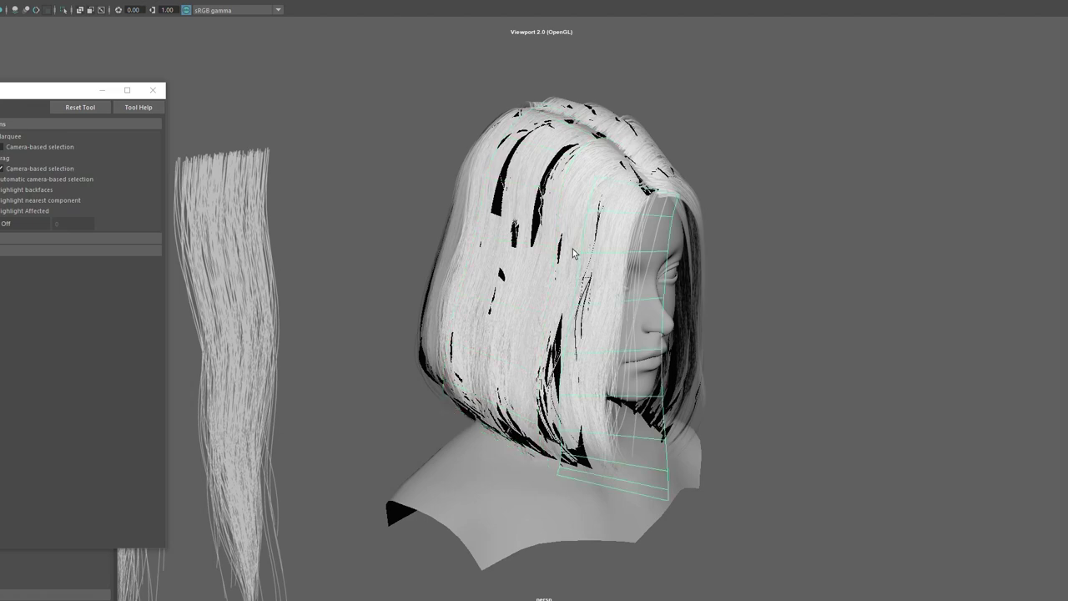
{"action": "left_click_drag", "start_coordinate": [586, 254], "coordinate": [633, 279], "text": "alt"}
{"action": "key", "text": "w"}
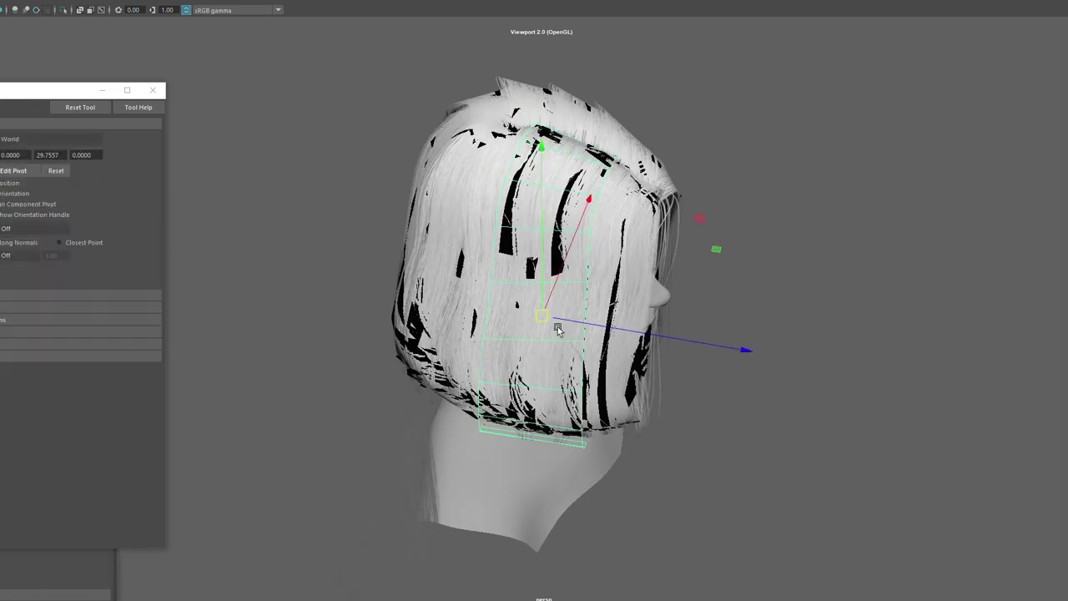
{"action": "key", "text": "e"}
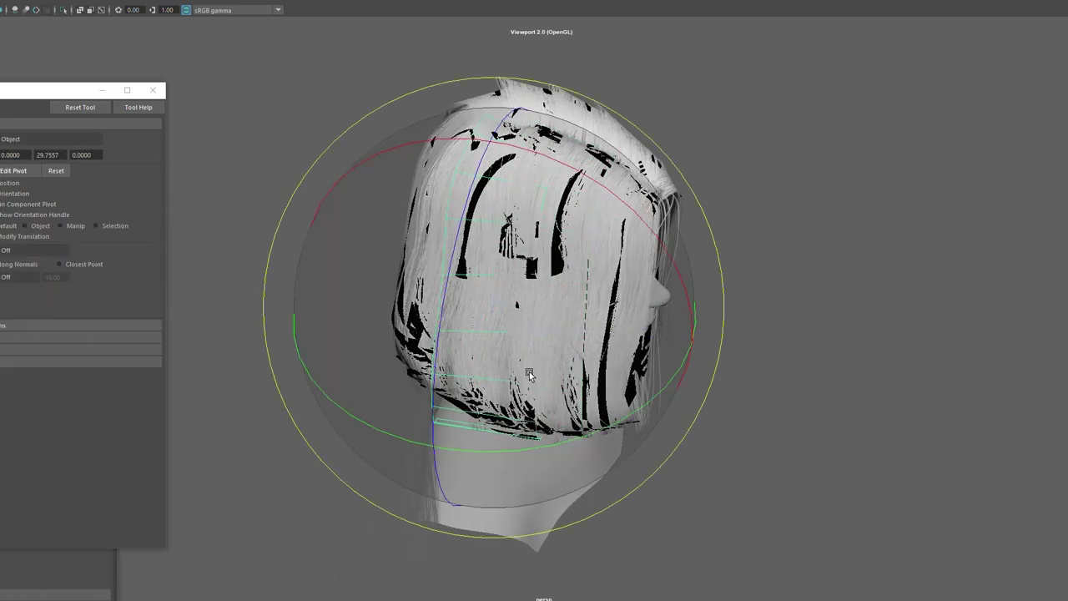
{"action": "key", "text": "w"}
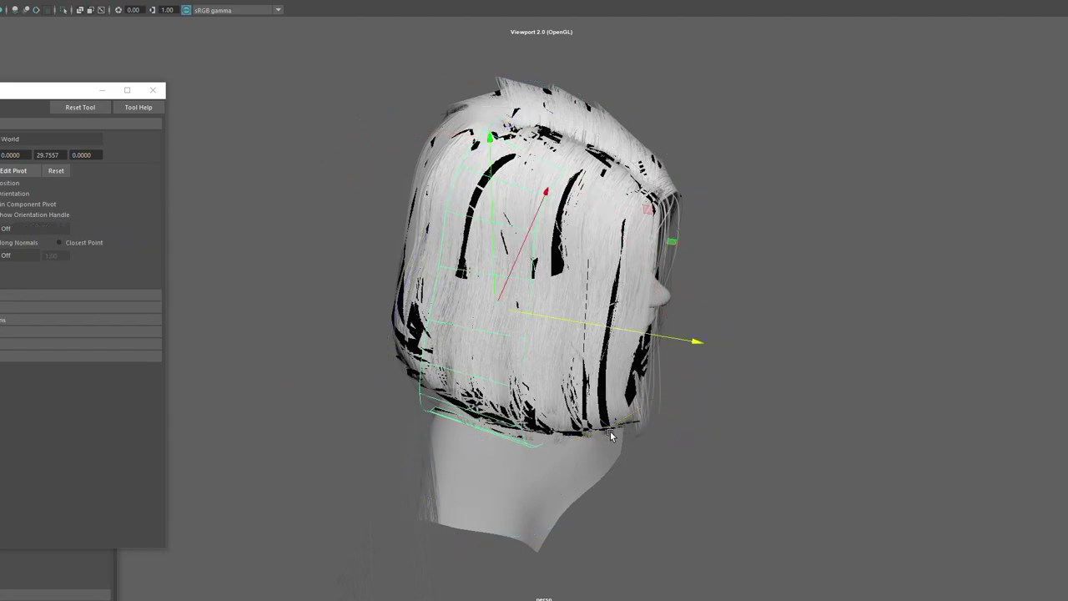
{"action": "mouse_move", "coordinate": [610, 431]}
{"action": "left_mouse_down", "text": "alt"}
{"action": "mouse_move", "coordinate": [526, 413]}
{"action": "mouse_move", "coordinate": [515, 365]}
{"action": "left_mouse_up", "text": "alt"}
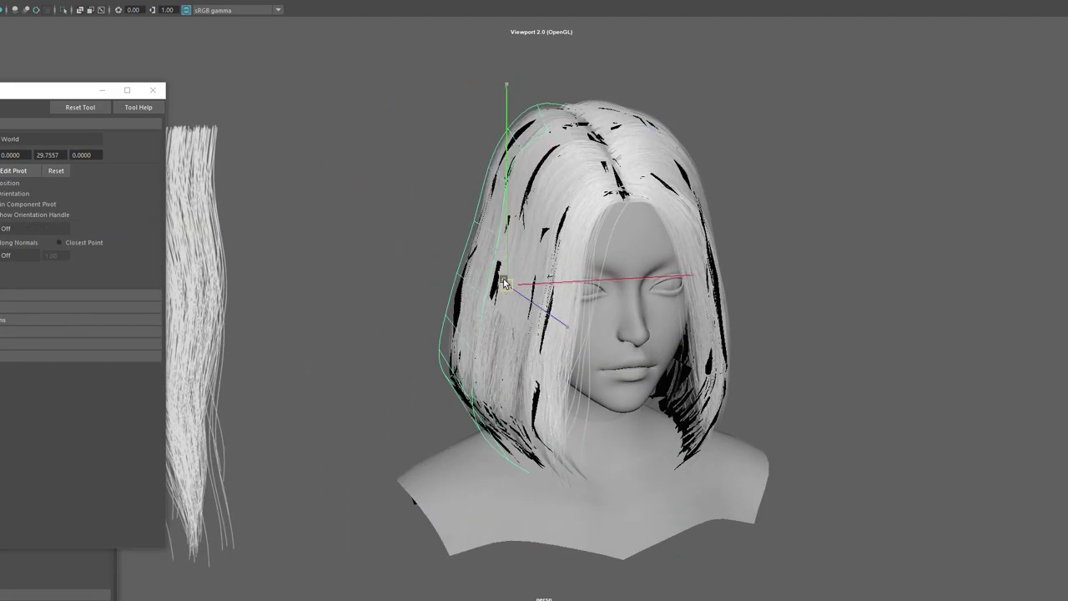
- Switch the left-side card's guide curve to control-vertex editing with the Move tool
{"action": "mouse_move", "coordinate": [503, 282]}
{"action": "left_mouse_down", "text": "alt"}
{"action": "mouse_move", "coordinate": [729, 288]}
{"action": "mouse_move", "coordinate": [436, 250]}
{"action": "mouse_move", "coordinate": [803, 170]}
{"action": "left_mouse_up", "text": "alt"}
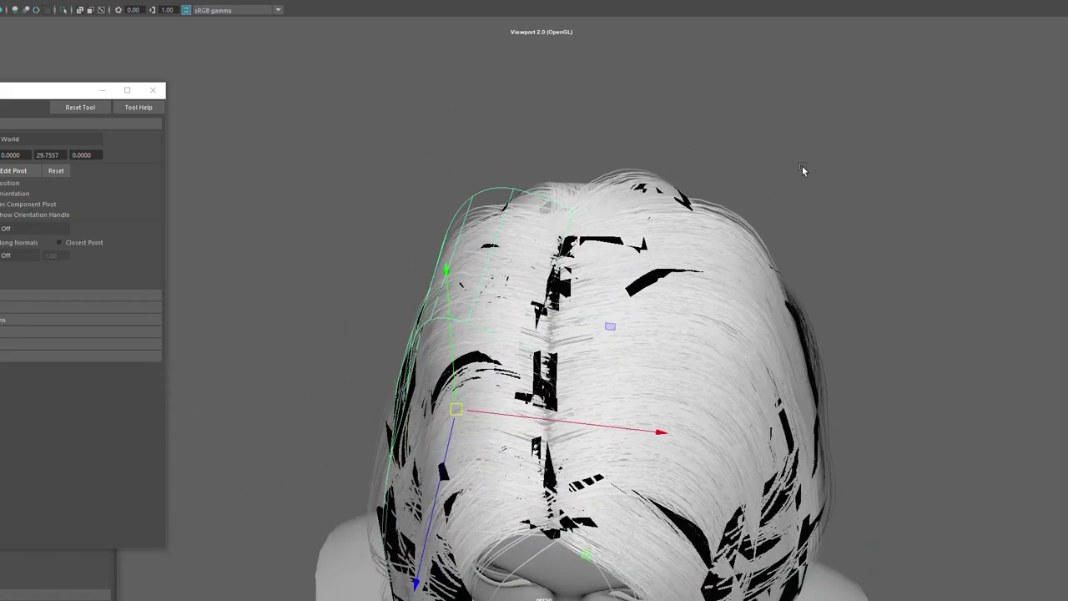
{"action": "right_click_drag", "start_coordinate": [803, 170], "coordinate": [600, 218]}
{"action": "key", "text": "w"}
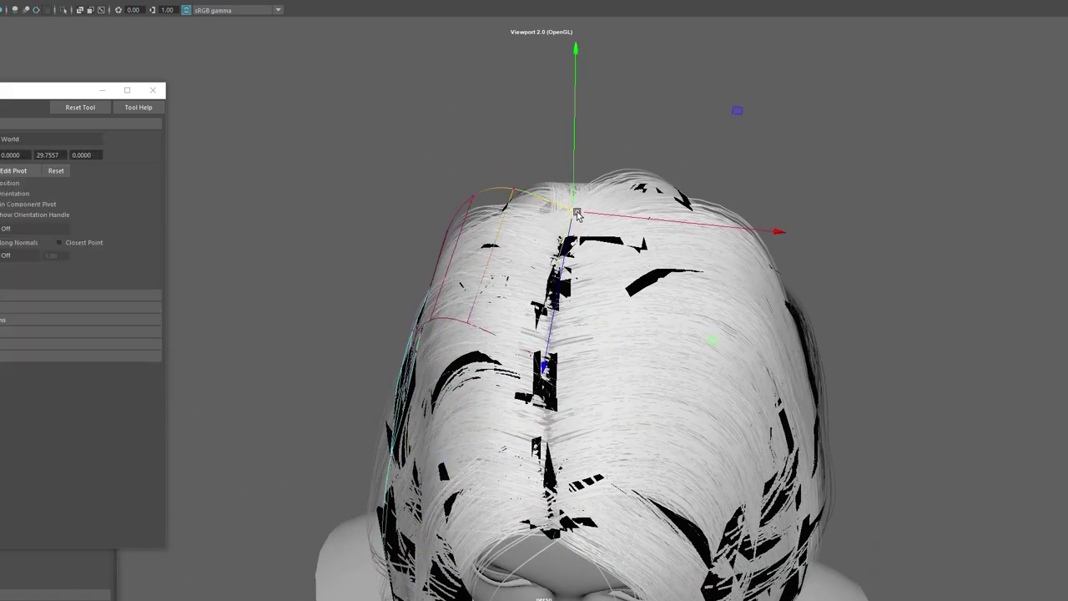
{"action": "mouse_move", "coordinate": [580, 225]}
{"action": "left_mouse_down", "text": "alt"}
{"action": "mouse_move", "coordinate": [514, 300]}
{"action": "mouse_move", "coordinate": [485, 292]}
{"action": "left_mouse_up", "text": "alt"}
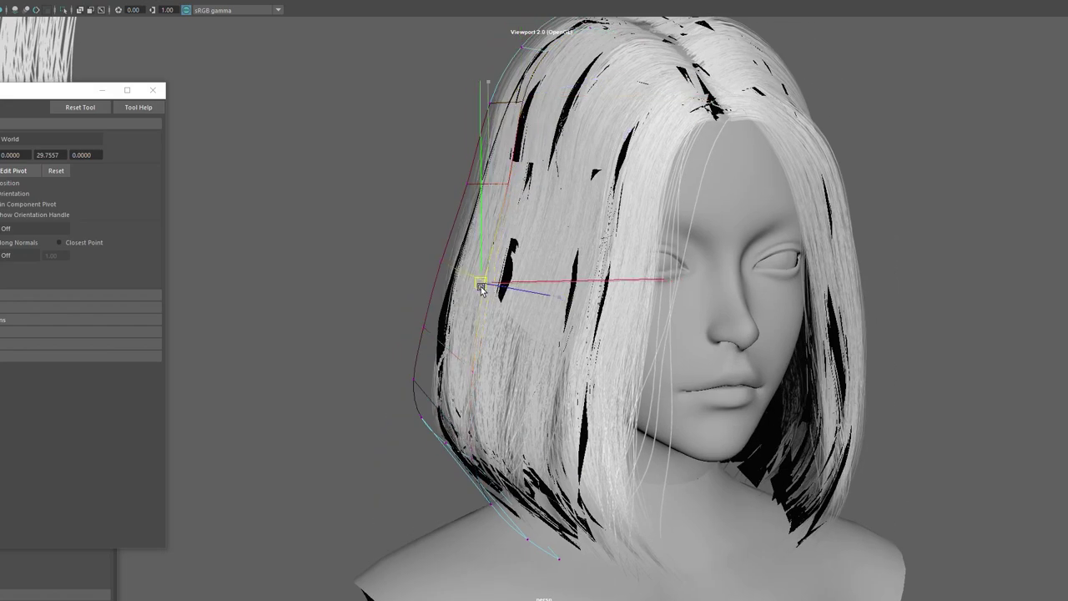
{"action": "left_click_drag", "start_coordinate": [523, 307], "coordinate": [445, 393], "text": "alt"}
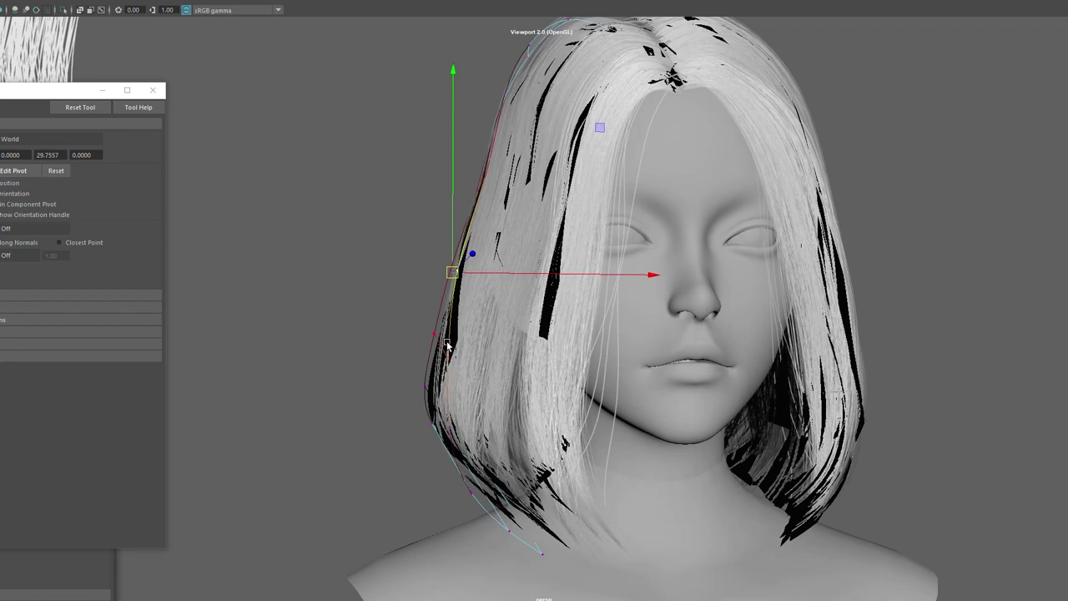
- Pull the lower curve point down along the cheek so the card hugs the face
{"action": "left_click", "coordinate": [445, 373]}
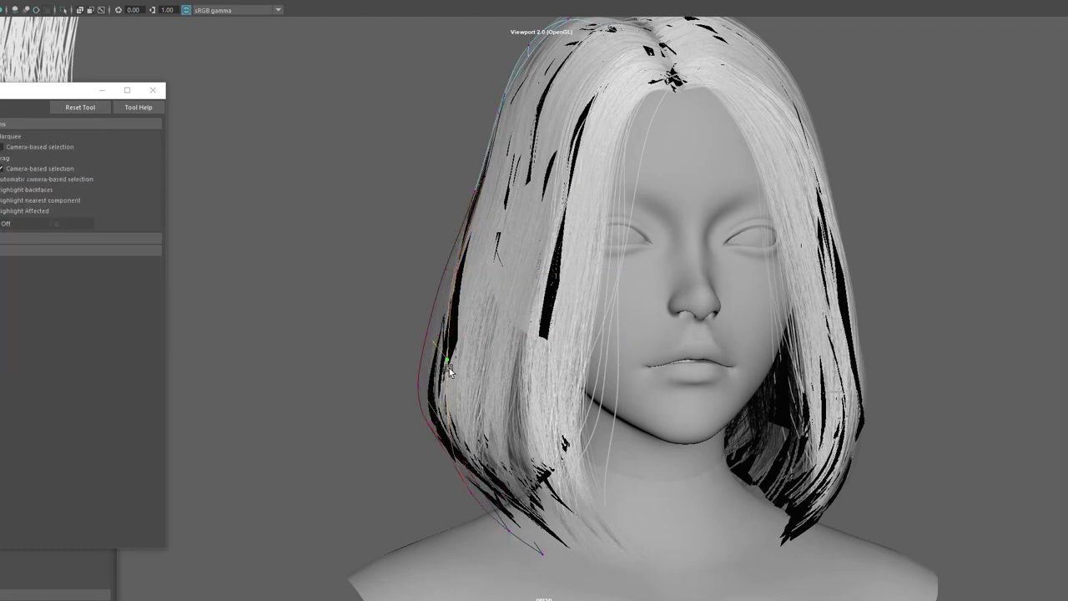
{"action": "left_click", "coordinate": [445, 360]}
{"action": "mouse_move", "coordinate": [446, 359]}
{"action": "left_mouse_down"}
{"action": "mouse_move", "coordinate": [430, 368]}
{"action": "mouse_move", "coordinate": [506, 370]}
{"action": "mouse_move", "coordinate": [518, 104]}
{"action": "left_mouse_up"}
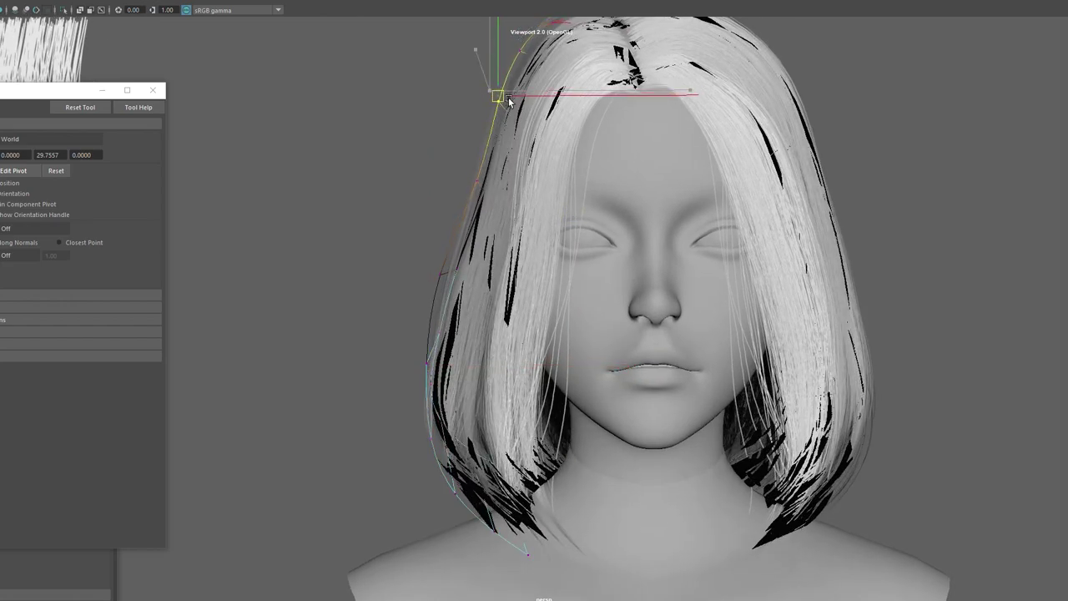
{"action": "key", "text": "q"}
{"action": "right_click_drag", "start_coordinate": [512, 103], "coordinate": [532, 71], "text": "alt"}
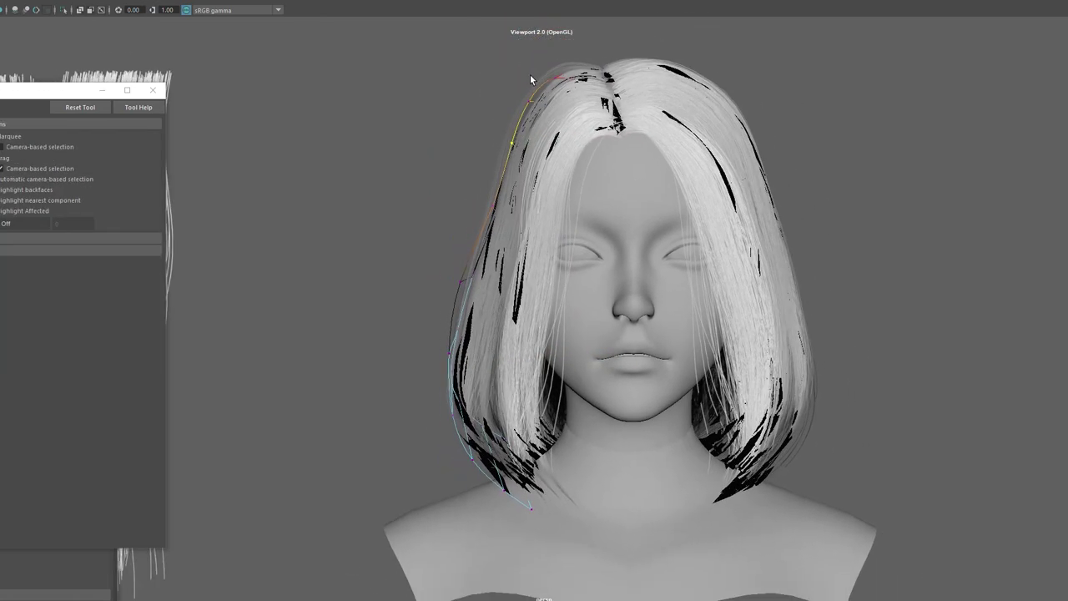
{"action": "mouse_move", "coordinate": [532, 71]}
{"action": "left_mouse_down", "text": "alt"}
{"action": "mouse_move", "coordinate": [716, 101]}
{"action": "mouse_move", "coordinate": [798, 96]}
{"action": "left_mouse_up", "text": "alt"}
{"action": "right_click", "coordinate": [798, 96]}
- Select the back hair card and rotate it to lie along the back of the head
{"action": "left_click_drag", "start_coordinate": [878, 130], "coordinate": [763, 106], "text": "alt"}
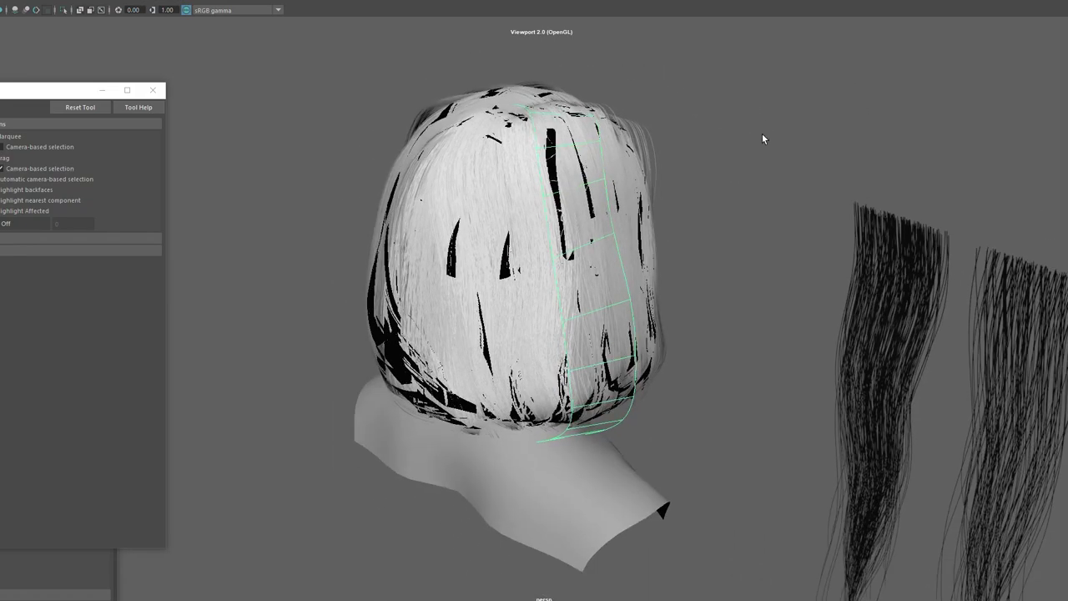
{"action": "key", "text": "w"}
{"action": "left_click_drag", "start_coordinate": [773, 231], "coordinate": [573, 303], "text": "alt"}
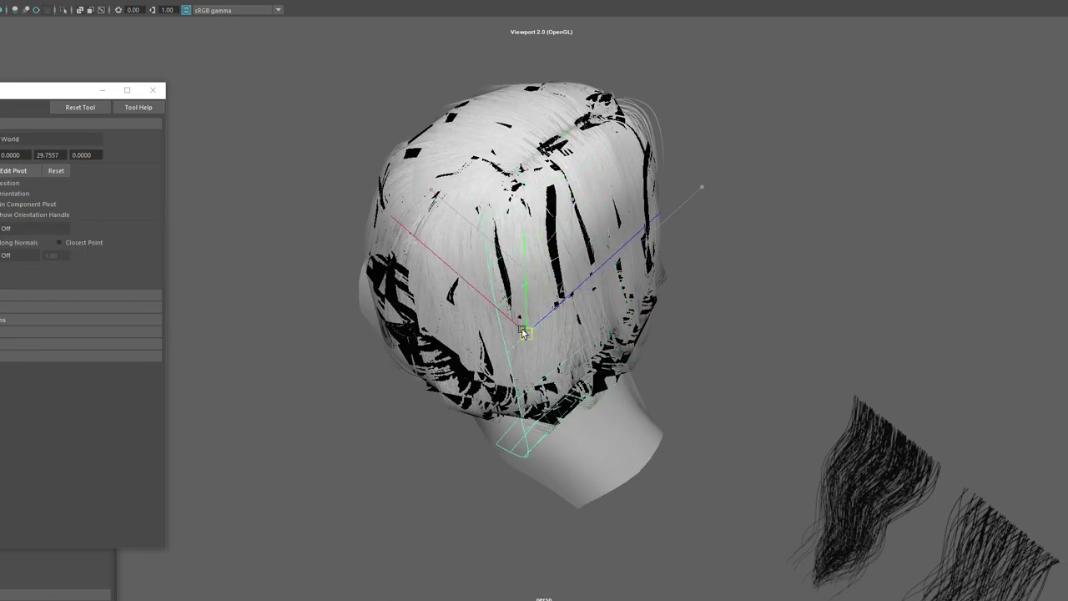
{"action": "key", "text": "e"}
{"action": "mouse_move", "coordinate": [615, 380]}
{"action": "left_mouse_down"}
{"action": "mouse_move", "coordinate": [573, 509]}
{"action": "mouse_move", "coordinate": [417, 501]}
{"action": "left_mouse_up"}
{"action": "left_click_drag", "start_coordinate": [543, 460], "coordinate": [500, 417], "text": "alt"}
{"action": "key", "text": "w"}
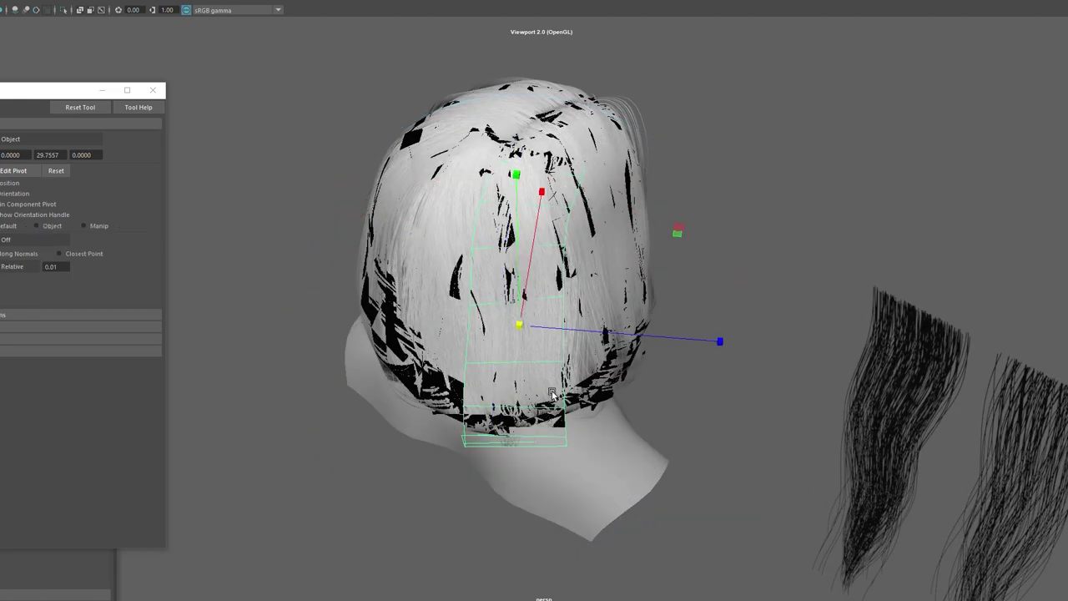
{"action": "key", "text": "q"}
- In vertex mode with soft select, pull the top vertex inward and tilt that part around the head
{"action": "right_click", "coordinate": [740, 192]}
{"action": "right_click_drag", "start_coordinate": [740, 192], "coordinate": [700, 192]}
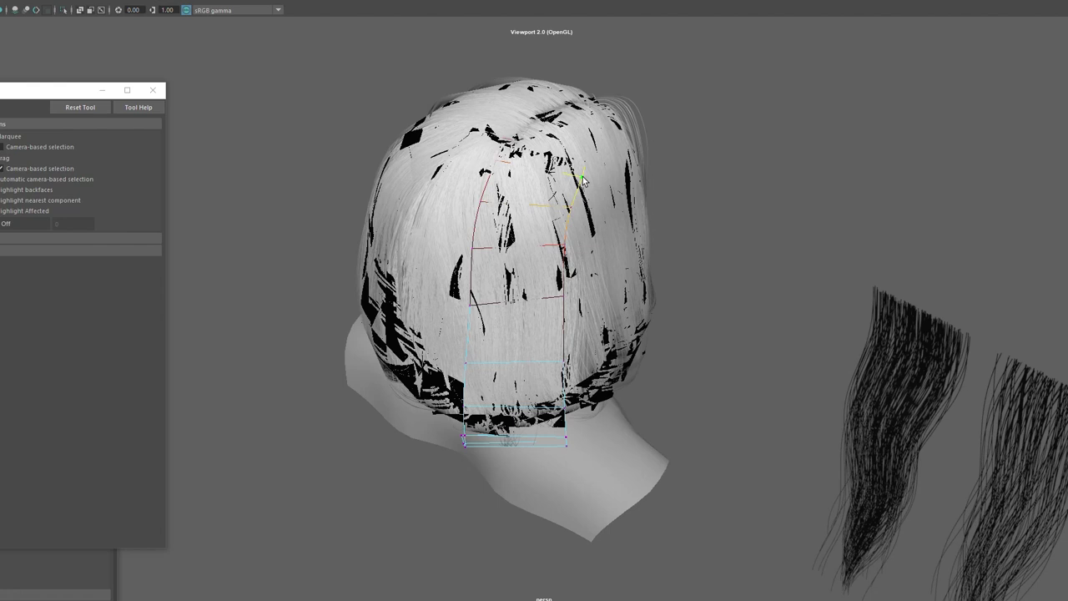
{"action": "key", "text": "e"}
{"action": "key", "text": "w"}
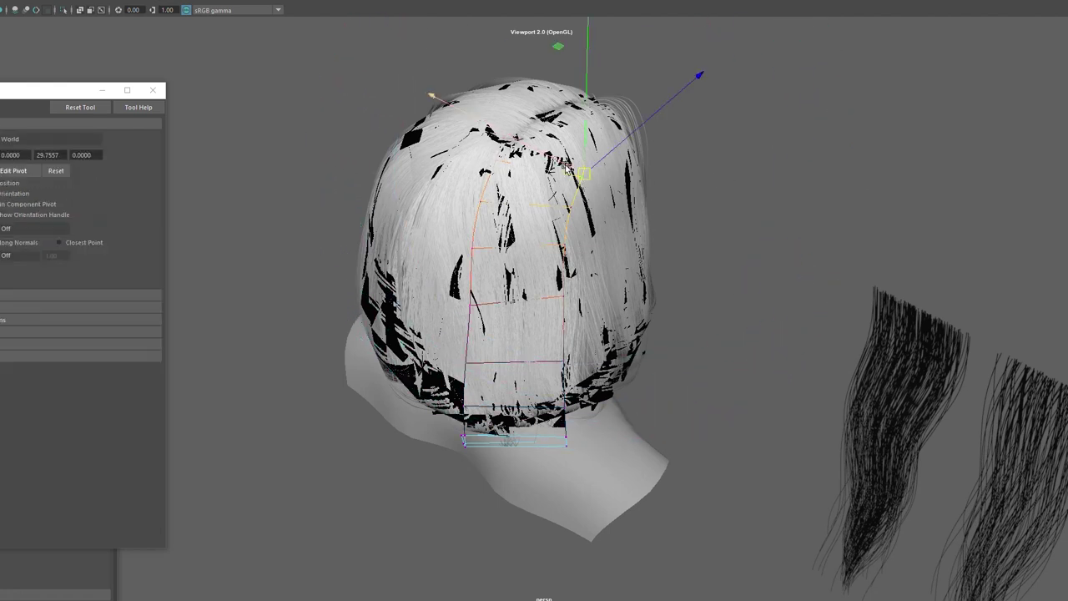
{"action": "left_click_drag", "start_coordinate": [586, 173], "coordinate": [561, 165]}
{"action": "key", "text": "e"}
{"action": "left_click_drag", "start_coordinate": [809, 122], "coordinate": [756, 77]}
{"action": "key", "text": "w"}
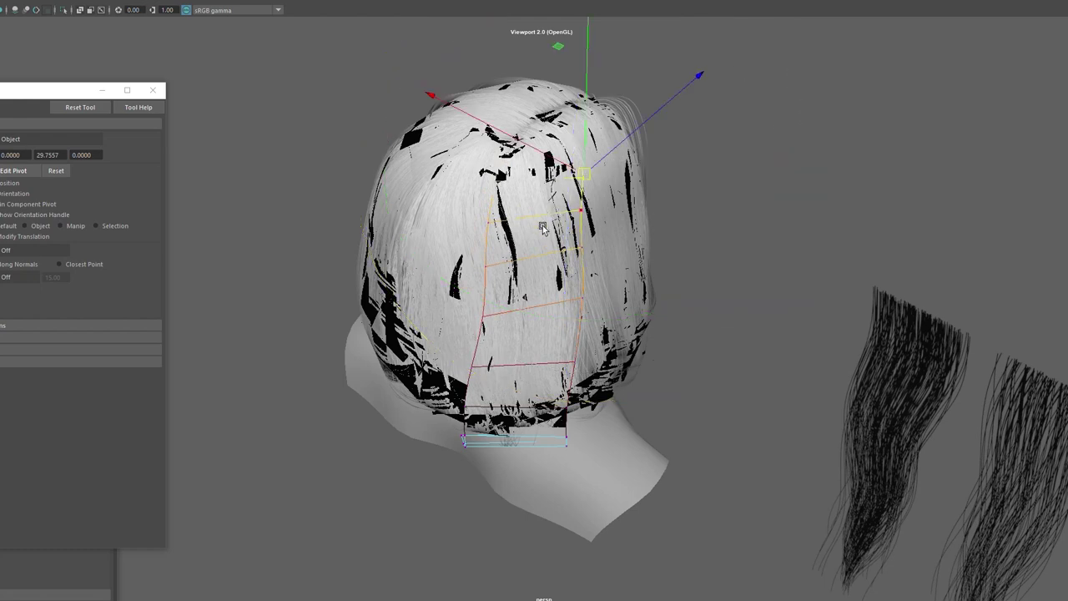
{"action": "left_click_drag", "start_coordinate": [556, 157], "coordinate": [660, 202], "text": "alt"}
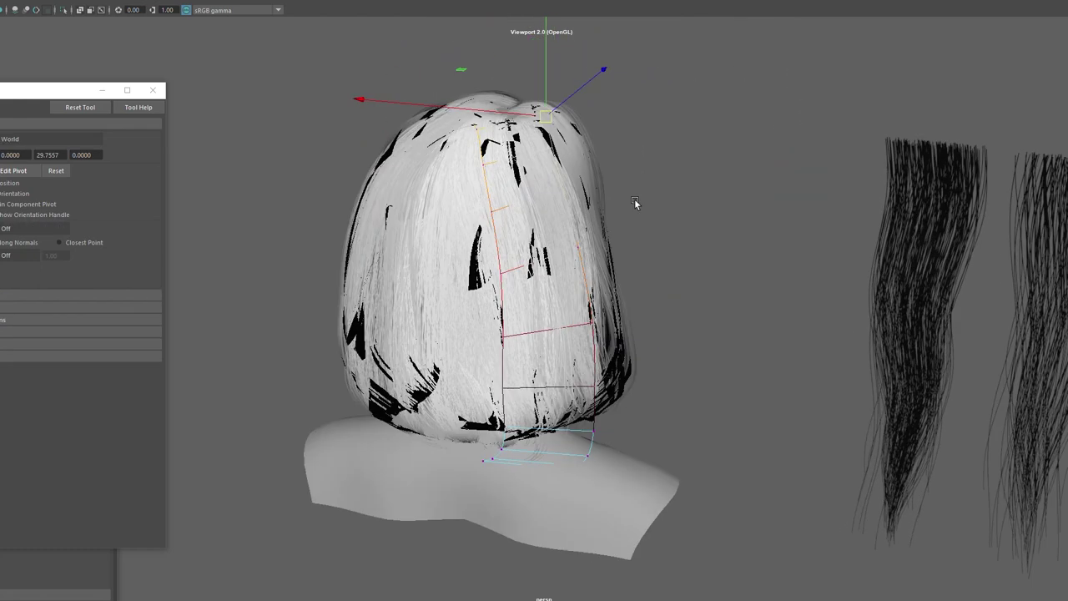
- Select points along the right side and lower part of the card's curve
{"action": "left_click", "coordinate": [586, 241]}
{"action": "mouse_move", "coordinate": [586, 241]}
{"action": "left_mouse_down", "text": "alt"}
{"action": "mouse_move", "coordinate": [624, 345]}
{"action": "mouse_move", "coordinate": [651, 382]}
{"action": "mouse_move", "coordinate": [641, 393]}
{"action": "left_mouse_up", "text": "alt"}
{"action": "key", "text": "q"}
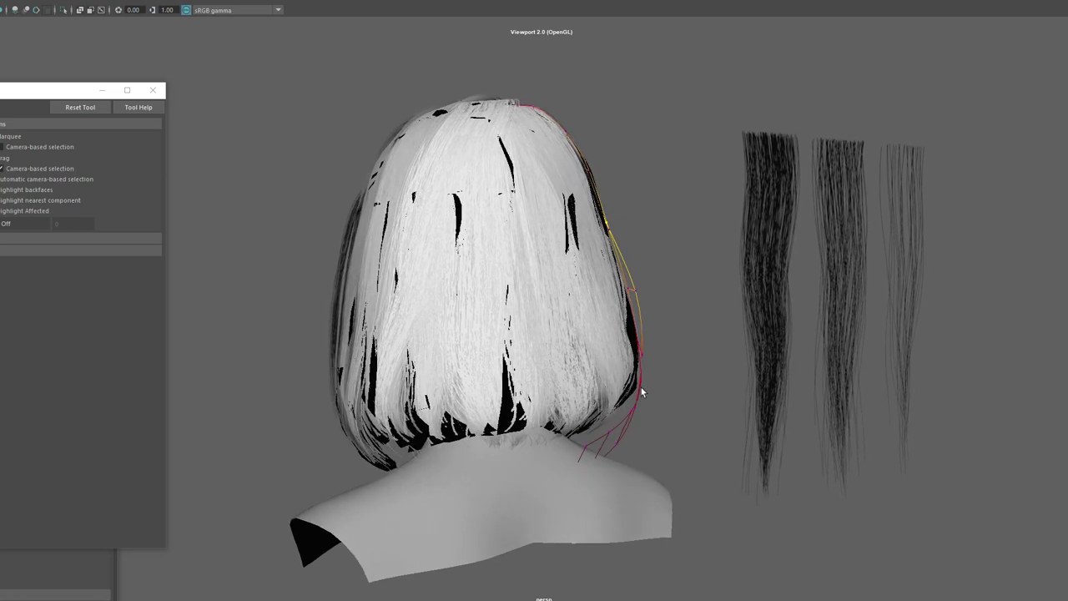
{"action": "left_click_drag", "start_coordinate": [617, 432], "coordinate": [632, 426], "text": "alt"}
{"action": "key", "text": "w"}
{"action": "left_click", "coordinate": [630, 428]}
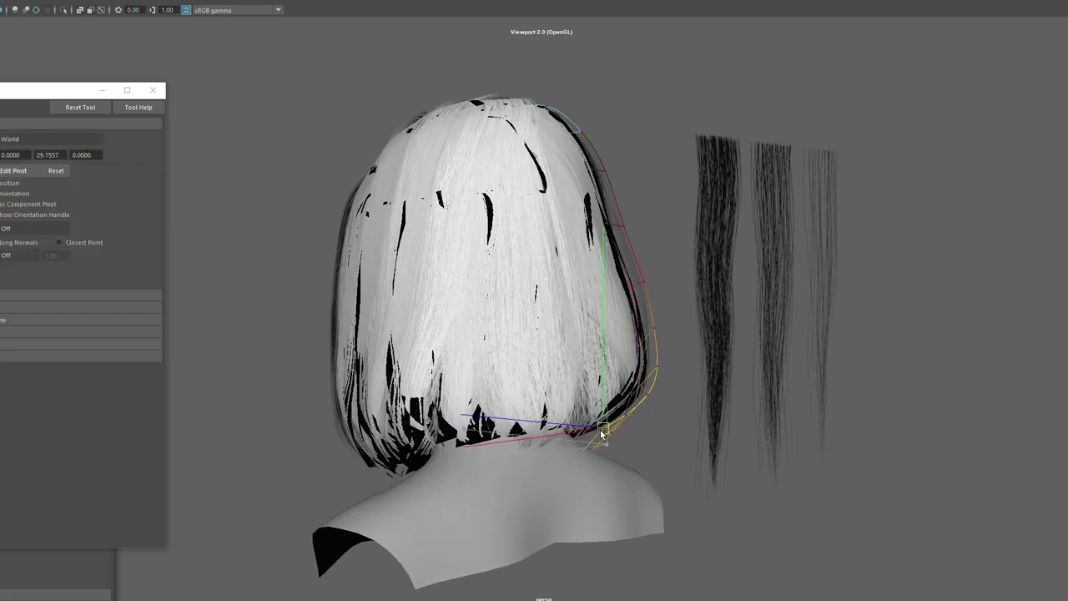
{"action": "mouse_move", "coordinate": [629, 435]}
{"action": "left_mouse_down", "text": "alt"}
{"action": "mouse_move", "coordinate": [434, 435]}
{"action": "mouse_move", "coordinate": [446, 309]}
{"action": "mouse_move", "coordinate": [598, 258]}
{"action": "mouse_move", "coordinate": [456, 291]}
{"action": "mouse_move", "coordinate": [725, 267]}
{"action": "mouse_move", "coordinate": [696, 320]}
{"action": "mouse_move", "coordinate": [706, 356]}
{"action": "mouse_move", "coordinate": [578, 501]}
{"action": "left_mouse_up", "text": "alt"}
{"action": "left_click", "coordinate": [454, 288]}
{"action": "right_click", "coordinate": [809, 246]}
{"action": "key", "text": "q"}
- Rotate the card around the back of the head and move it down toward the nape
{"action": "key", "text": "e"}
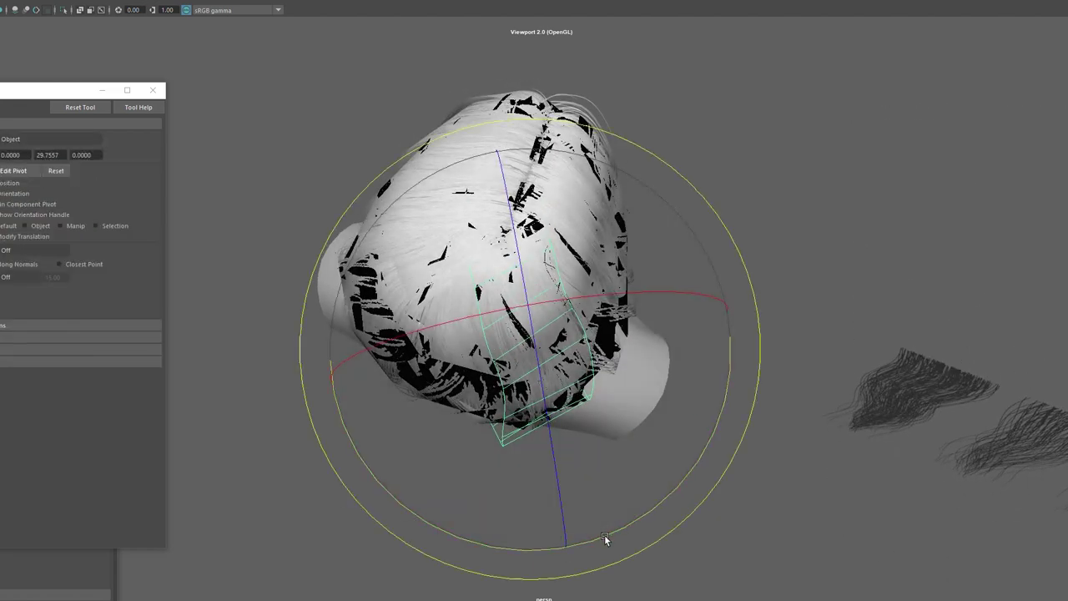
{"action": "left_click_drag", "start_coordinate": [606, 541], "coordinate": [461, 518]}
{"action": "key", "text": "w"}
{"action": "left_click_drag", "start_coordinate": [613, 426], "coordinate": [430, 177], "text": "alt"}
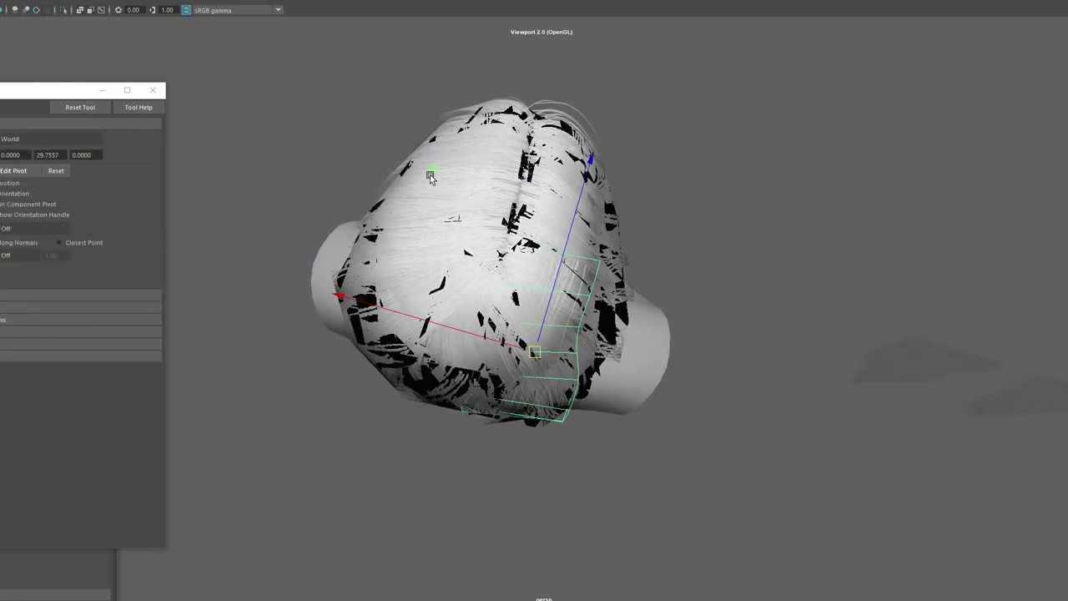
{"action": "mouse_move", "coordinate": [431, 168]}
{"action": "middle_mouse_down"}
{"action": "mouse_move", "coordinate": [373, 231]}
{"action": "mouse_move", "coordinate": [369, 198]}
{"action": "mouse_move", "coordinate": [381, 196]}
{"action": "middle_mouse_up"}
{"action": "key", "text": "q"}
{"action": "mouse_move", "coordinate": [545, 395]}
{"action": "left_mouse_down", "text": "alt"}
{"action": "mouse_move", "coordinate": [601, 316]}
{"action": "mouse_move", "coordinate": [909, 309]}
{"action": "left_mouse_up", "text": "alt"}
- With a larger soft falloff, pull the upper CV over the crown and tuck the lower end toward the neck
{"action": "right_click_drag", "start_coordinate": [909, 309], "coordinate": [769, 332]}
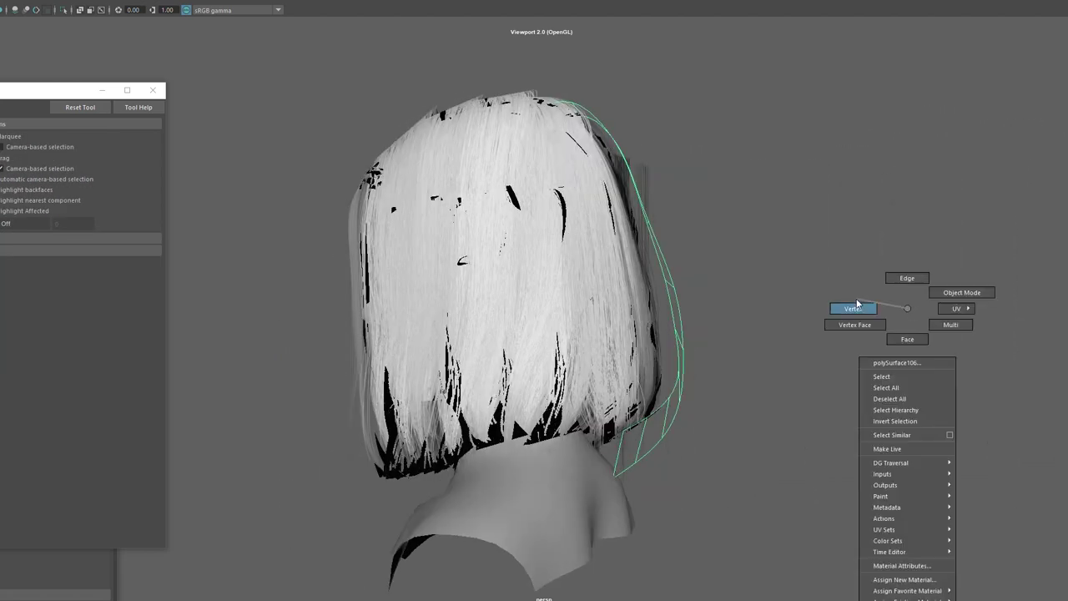
{"action": "mouse_move", "coordinate": [741, 365]}
{"action": "left_mouse_down"}
{"action": "mouse_move", "coordinate": [794, 381]}
{"action": "mouse_move", "coordinate": [725, 360]}
{"action": "left_mouse_up"}
{"action": "left_click", "coordinate": [688, 275]}
{"action": "key", "text": "w"}
{"action": "mouse_move", "coordinate": [696, 281]}
{"action": "left_mouse_down"}
{"action": "mouse_move", "coordinate": [680, 281]}
{"action": "mouse_move", "coordinate": [674, 267]}
{"action": "left_mouse_up"}
{"action": "key", "text": "q"}
{"action": "left_click", "coordinate": [631, 460]}
{"action": "key", "text": "w"}
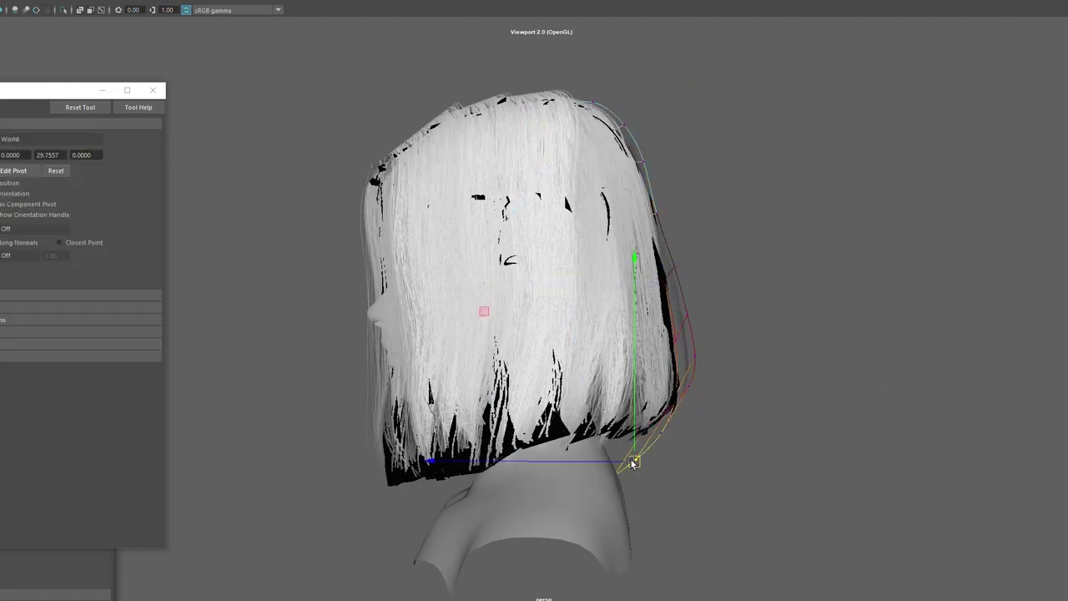
{"action": "left_click_drag", "start_coordinate": [632, 455], "coordinate": [626, 459]}
{"action": "key", "text": "q"}
- Rotate the hair strip to follow the back of the head
{"action": "mouse_move", "coordinate": [744, 390]}
{"action": "left_mouse_down", "text": "alt"}
{"action": "mouse_move", "coordinate": [594, 363]}
{"action": "mouse_move", "coordinate": [621, 388]}
{"action": "left_mouse_up", "text": "alt"}
{"action": "key", "text": "e"}
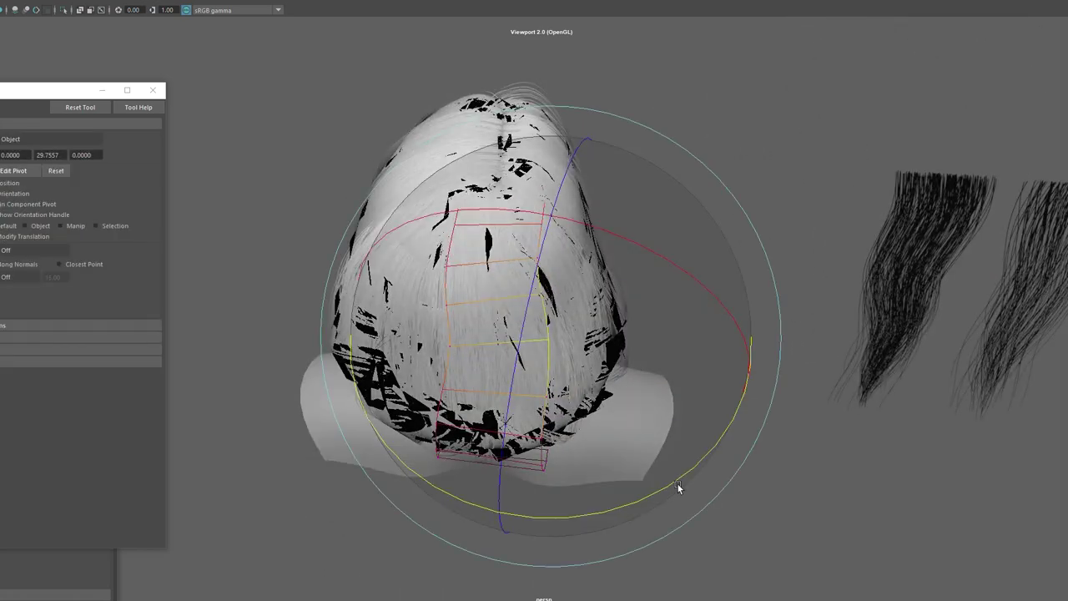
{"action": "mouse_move", "coordinate": [678, 484]}
{"action": "left_mouse_down"}
{"action": "mouse_move", "coordinate": [727, 377]}
{"action": "mouse_move", "coordinate": [808, 385]}
{"action": "left_mouse_up"}
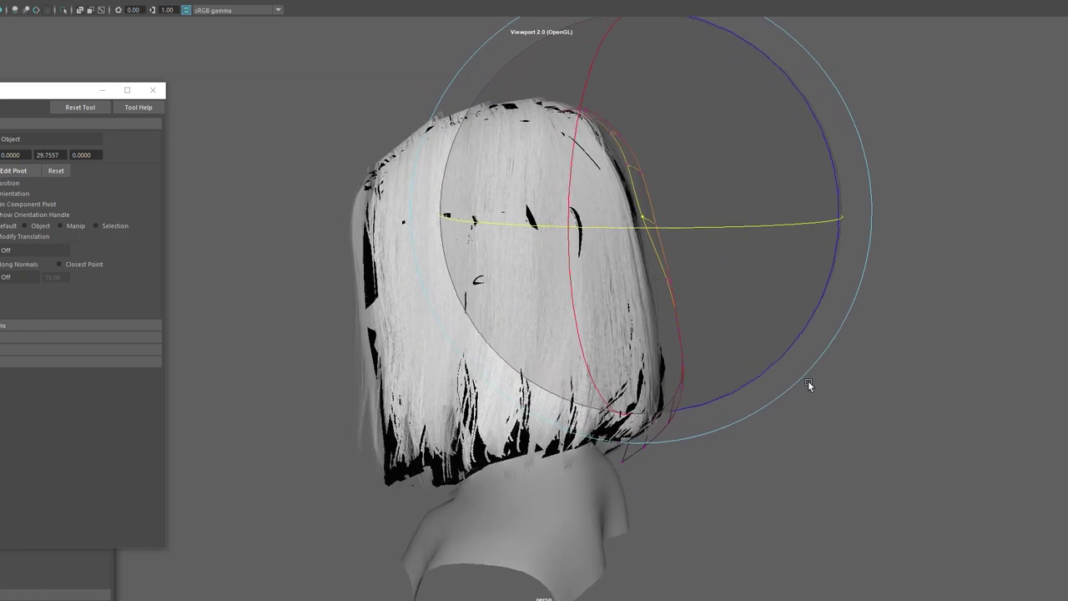
{"action": "key", "text": "q"}
- Pull the curve's lowest point in and down toward the nape
{"action": "left_click_drag", "start_coordinate": [650, 205], "coordinate": [652, 175], "text": "alt"}
{"action": "key", "text": "w"}
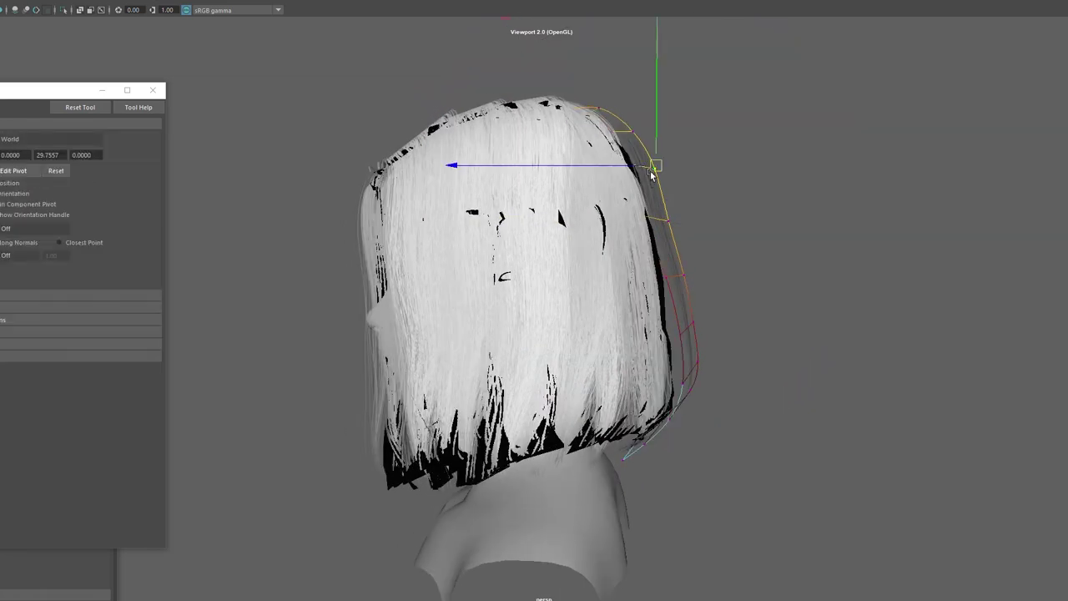
{"action": "left_click_drag", "start_coordinate": [724, 187], "coordinate": [628, 178], "text": "alt"}
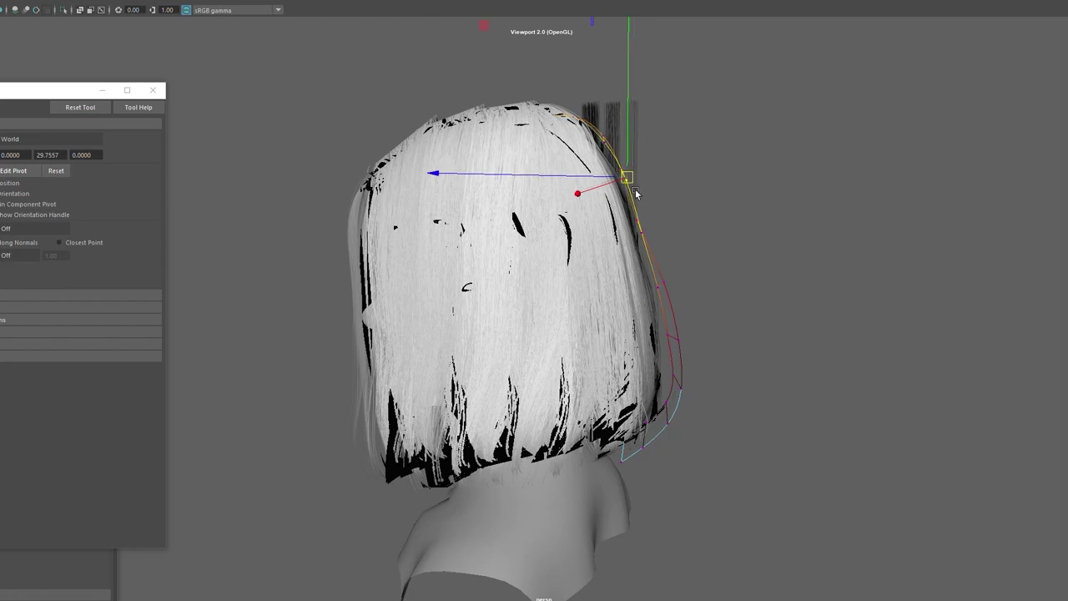
{"action": "left_click", "coordinate": [660, 282]}
{"action": "mouse_move", "coordinate": [660, 283]}
{"action": "left_mouse_down", "text": "alt"}
{"action": "mouse_move", "coordinate": [682, 294]}
{"action": "mouse_move", "coordinate": [703, 340]}
{"action": "left_mouse_up", "text": "alt"}
{"action": "left_click", "coordinate": [689, 387]}
{"action": "left_click_drag", "start_coordinate": [685, 396], "coordinate": [677, 403]}
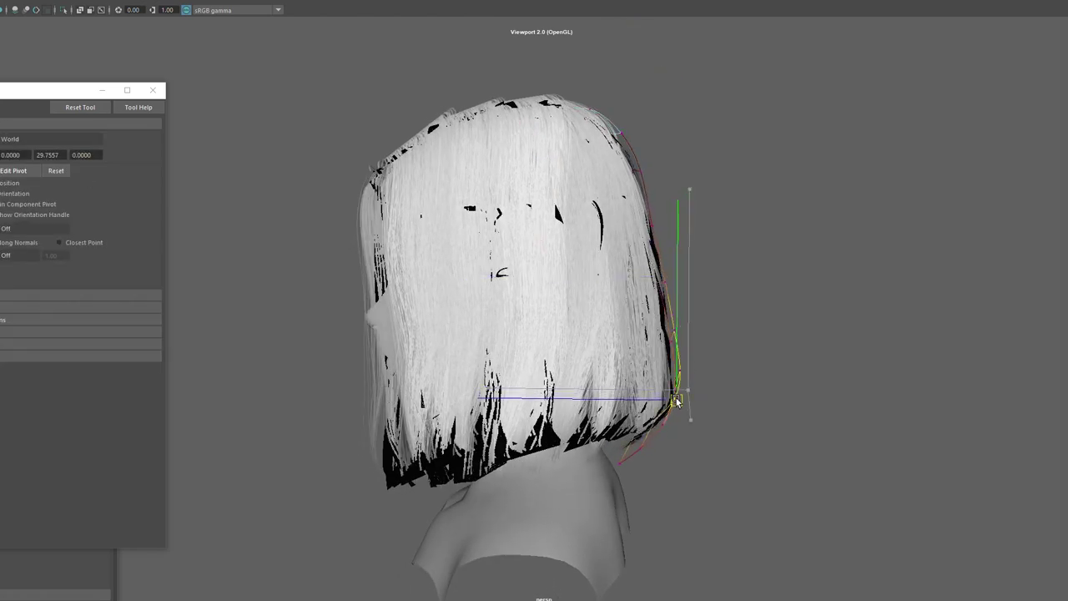
{"action": "right_click_drag", "start_coordinate": [751, 298], "coordinate": [823, 289]}
{"action": "mouse_move", "coordinate": [823, 289]}
{"action": "left_mouse_down", "text": "alt"}
{"action": "mouse_move", "coordinate": [709, 319]}
{"action": "mouse_move", "coordinate": [468, 84]}
{"action": "mouse_move", "coordinate": [1047, 436]}
{"action": "left_mouse_up", "text": "alt"}
{"action": "left_click", "coordinate": [657, 337], "text": "ctrl"}
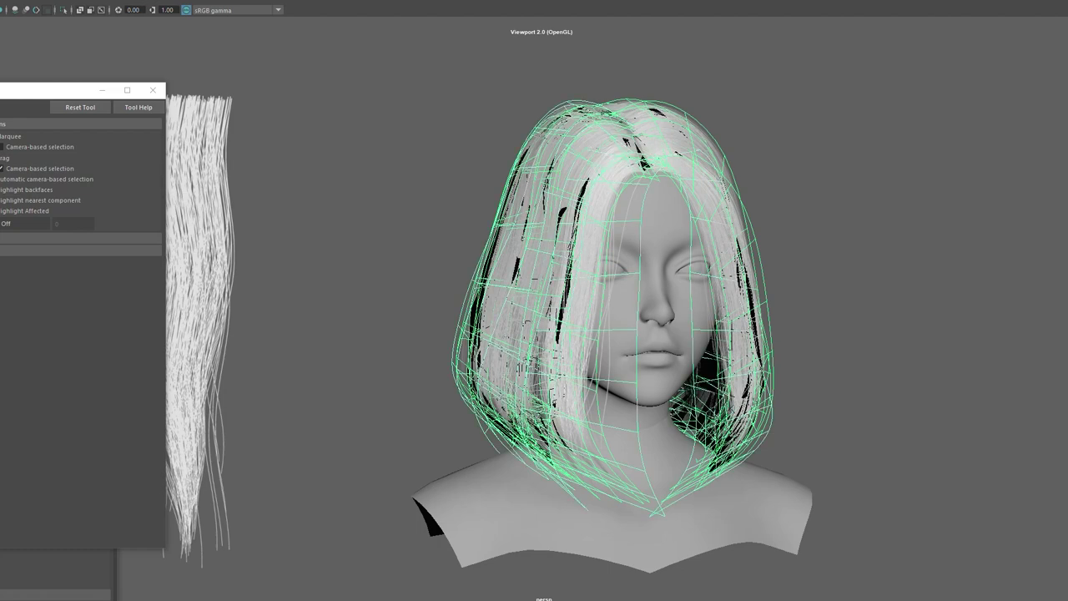
{"action": "scroll", "coordinate": [671, 203], "scroll_direction": "up", "scroll_amount": 2}
{"action": "scroll", "coordinate": [649, 232], "scroll_direction": "up", "scroll_amount": 2}
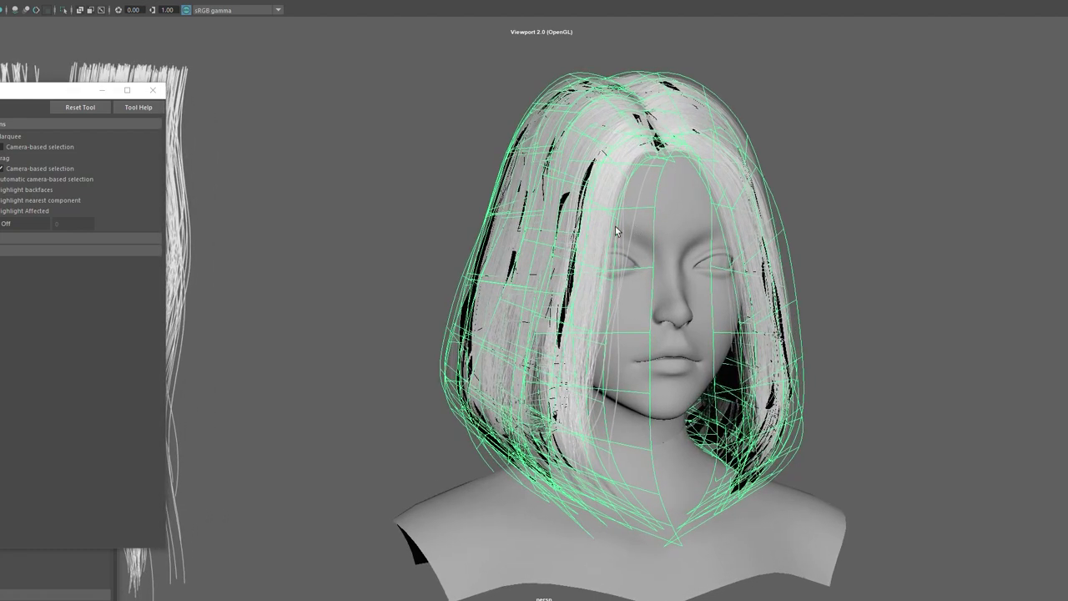
{"action": "left_click", "coordinate": [488, 178]}
{"action": "key", "text": "ctrl+z"}
{"action": "key", "text": "ctrl+z"}
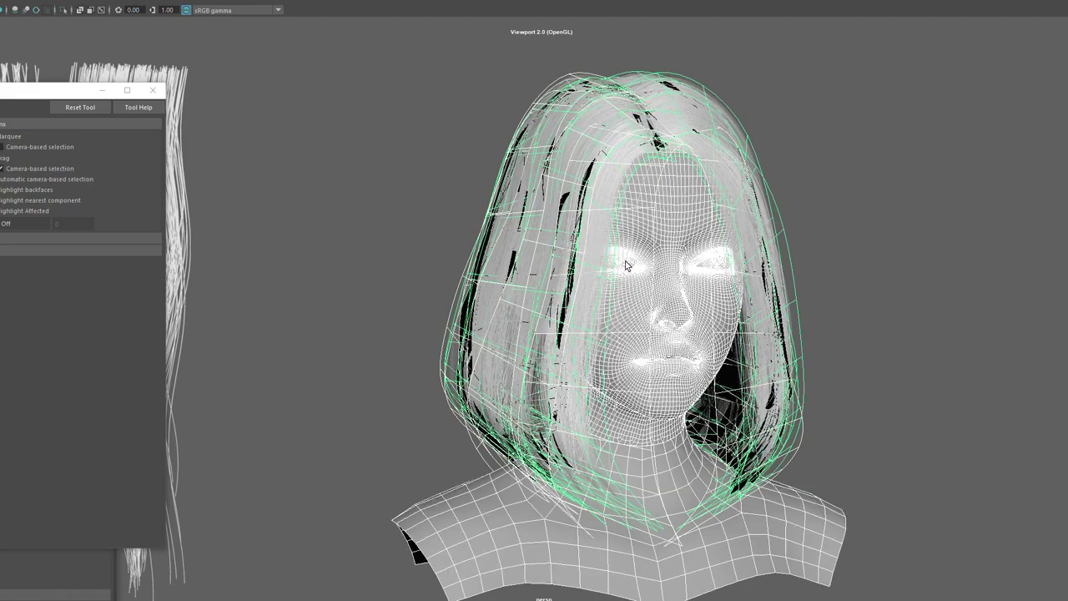
{"action": "left_click_drag", "start_coordinate": [626, 265], "coordinate": [443, 308], "text": "alt"}
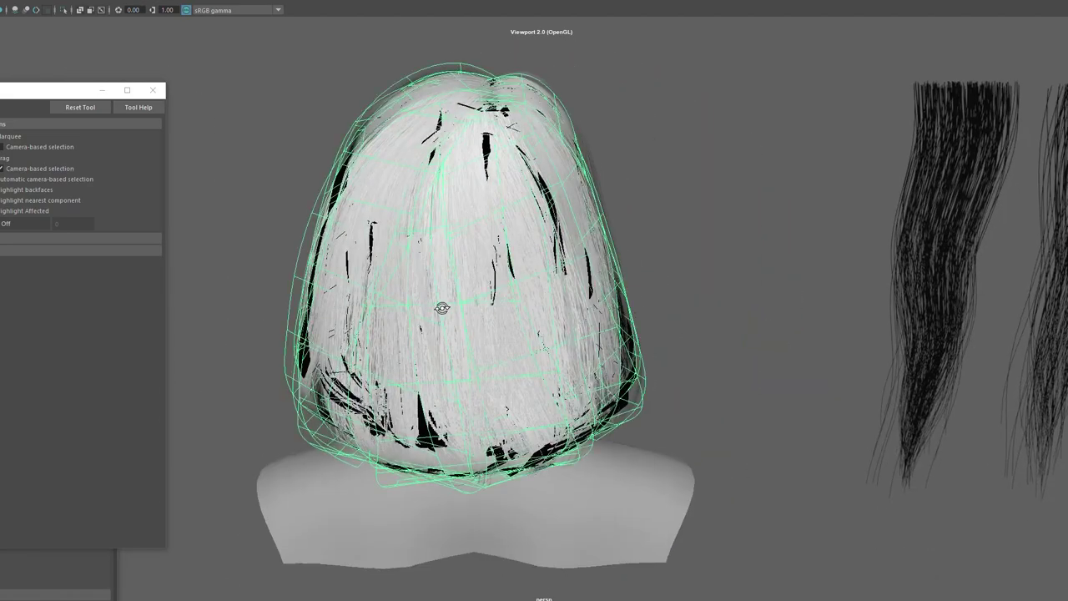
{"action": "left_click", "coordinate": [576, 229]}
{"action": "mouse_move", "coordinate": [575, 228]}
{"action": "left_mouse_down", "text": "alt"}
{"action": "mouse_move", "coordinate": [566, 275]}
{"action": "mouse_move", "coordinate": [710, 148]}
{"action": "mouse_move", "coordinate": [752, 144]}
{"action": "left_mouse_up", "text": "alt"}
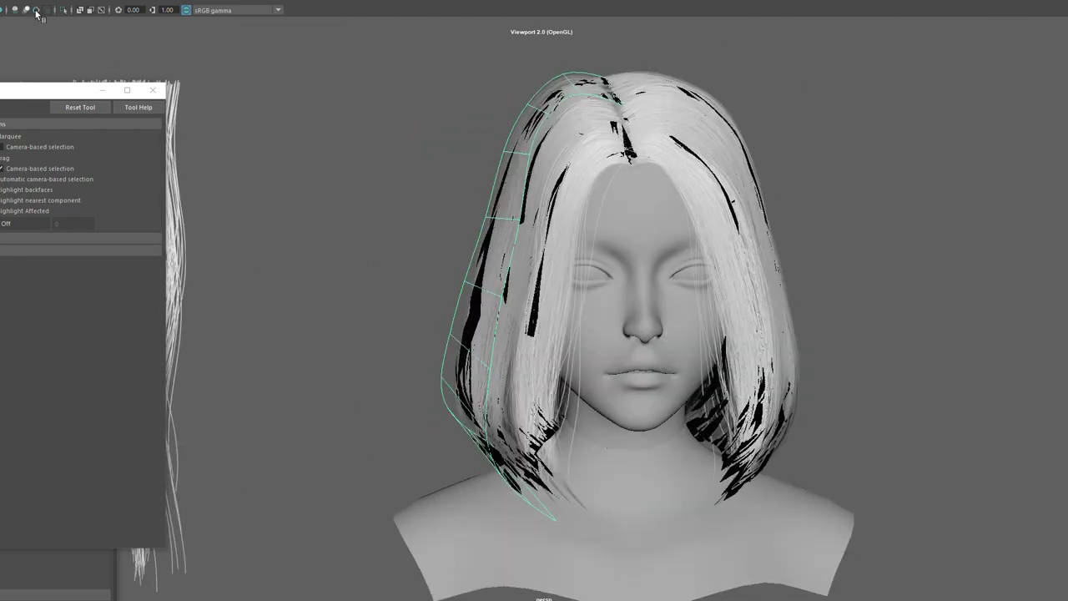
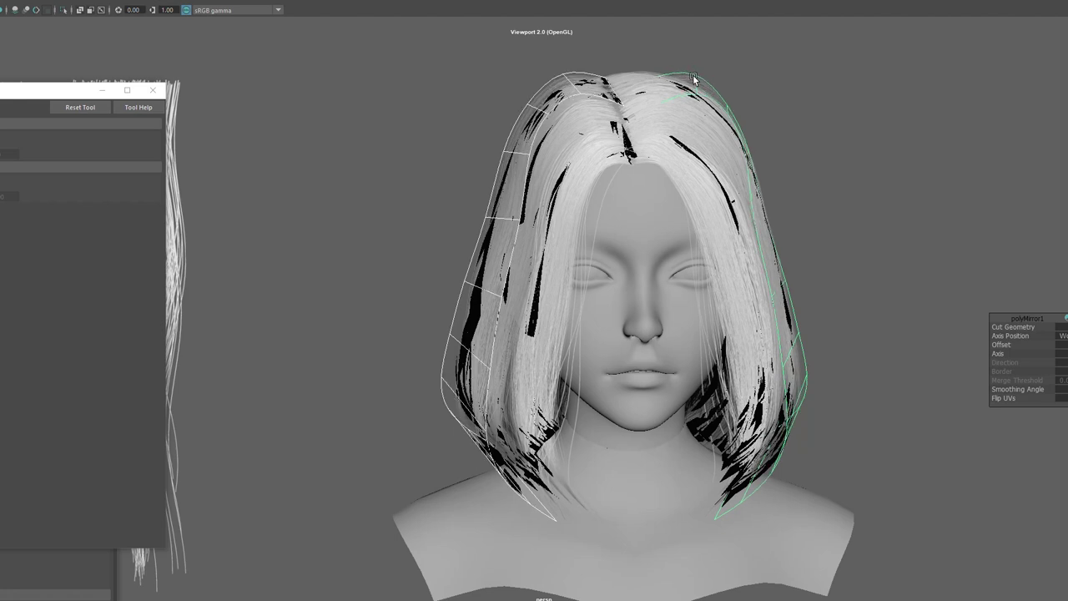
- Slide the right-side hair card outward along X, checking it from above and the front
{"action": "key", "text": "w"}
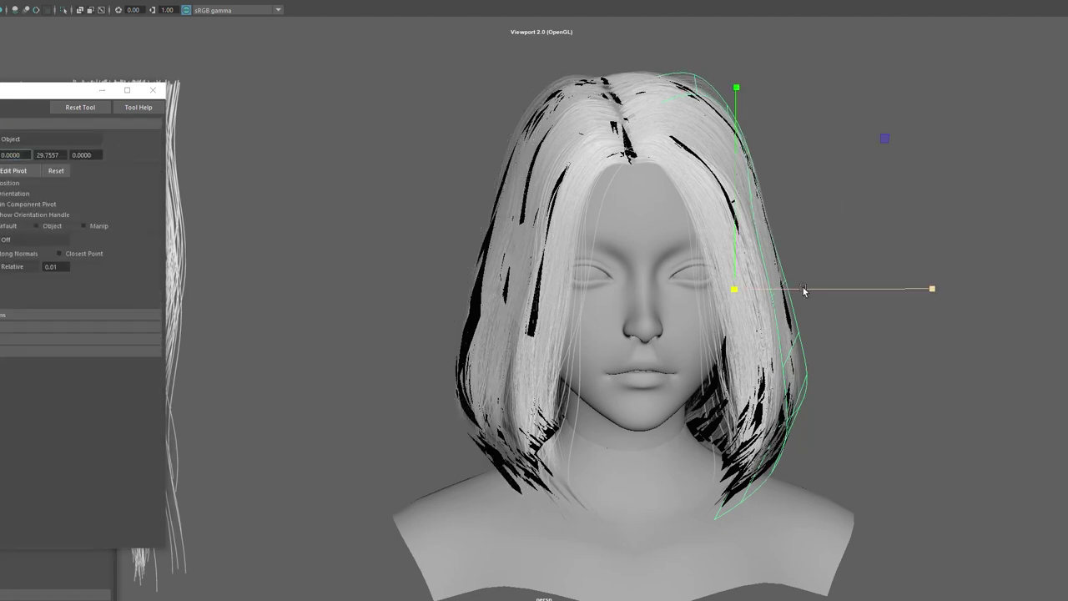
{"action": "left_click_drag", "start_coordinate": [803, 287], "coordinate": [822, 285]}
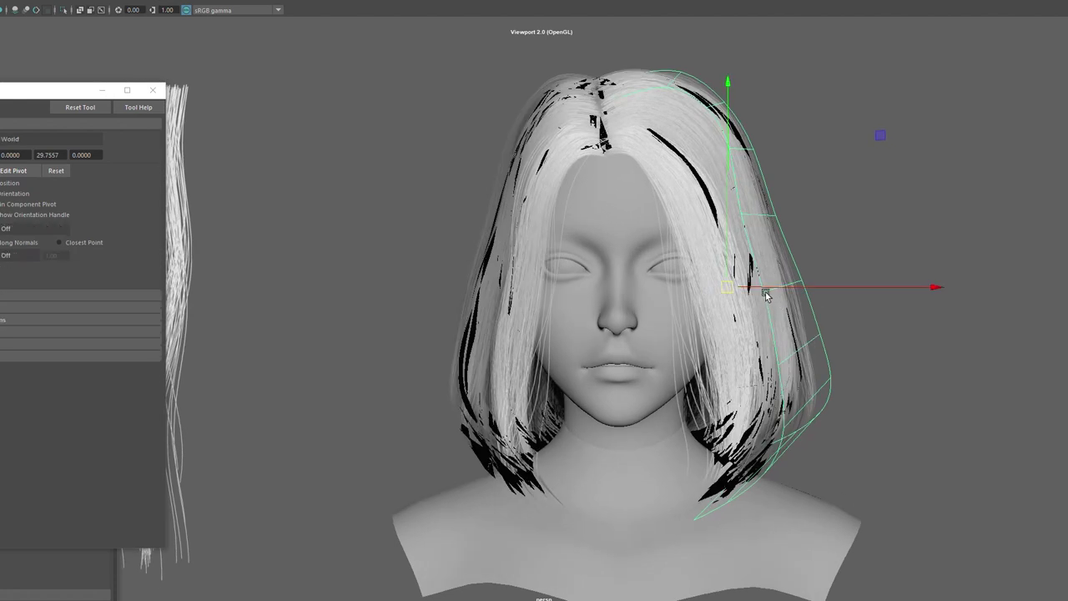
{"action": "left_click_drag", "start_coordinate": [759, 288], "coordinate": [749, 288]}
{"action": "key", "text": "q"}
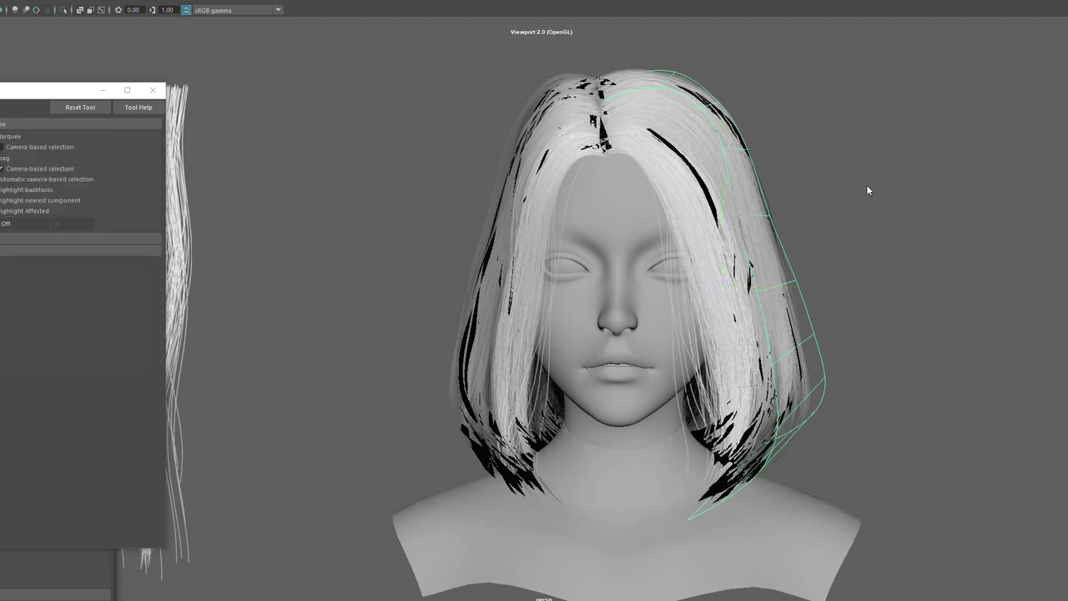
{"action": "left_click_drag", "start_coordinate": [731, 110], "coordinate": [694, 169], "text": "alt"}
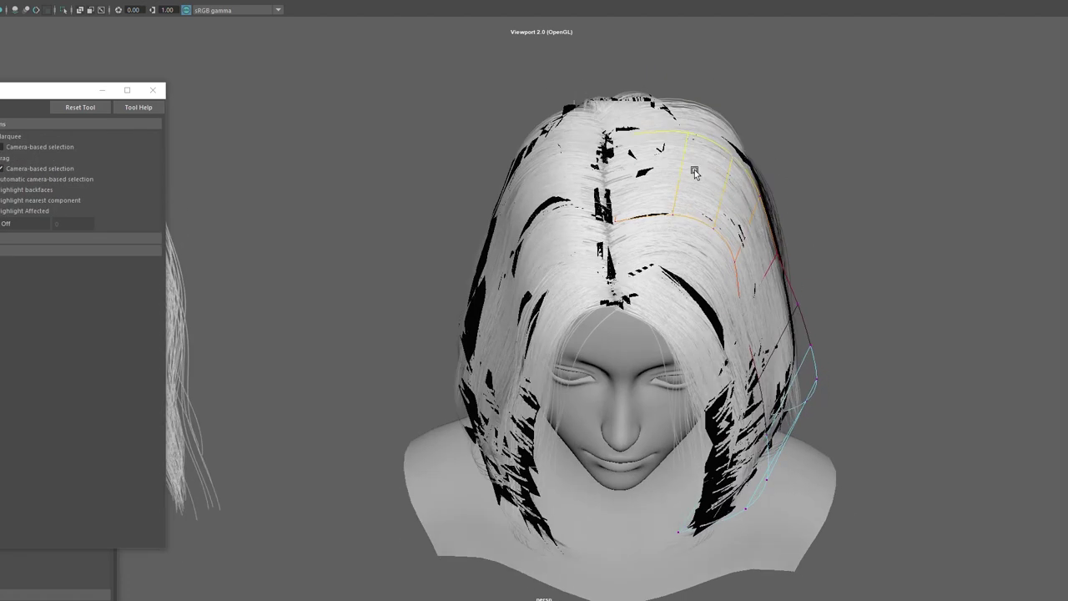
{"action": "key", "text": "w"}
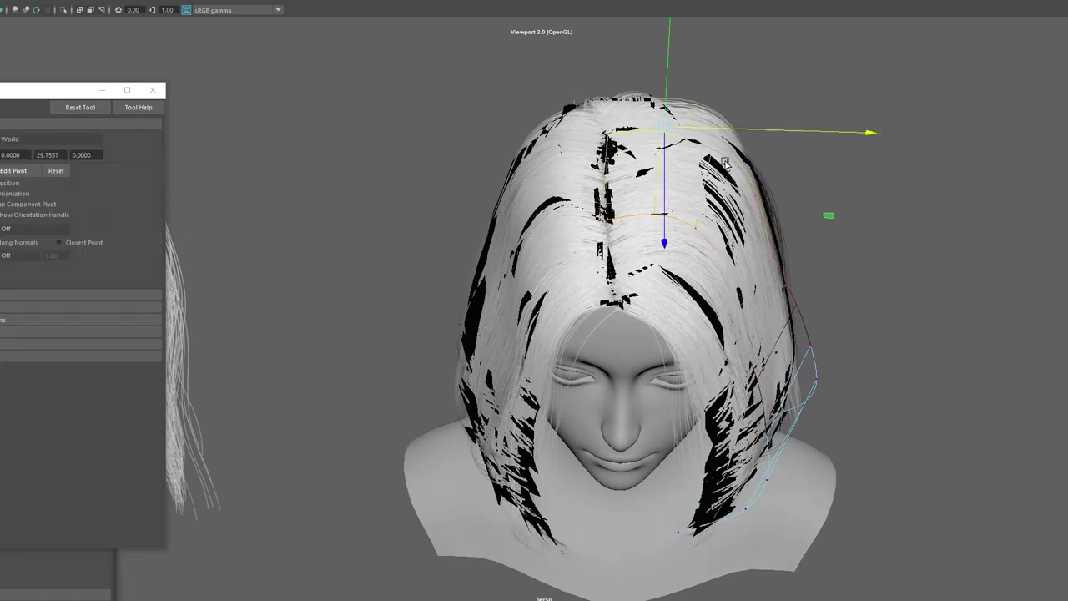
{"action": "mouse_move", "coordinate": [694, 132]}
{"action": "left_mouse_down", "text": "alt"}
{"action": "mouse_move", "coordinate": [766, 137]}
{"action": "mouse_move", "coordinate": [650, 142]}
{"action": "mouse_move", "coordinate": [668, 153]}
{"action": "mouse_move", "coordinate": [738, 135]}
{"action": "left_mouse_up", "text": "alt"}
{"action": "key", "text": "q"}
{"action": "key", "text": "w"}
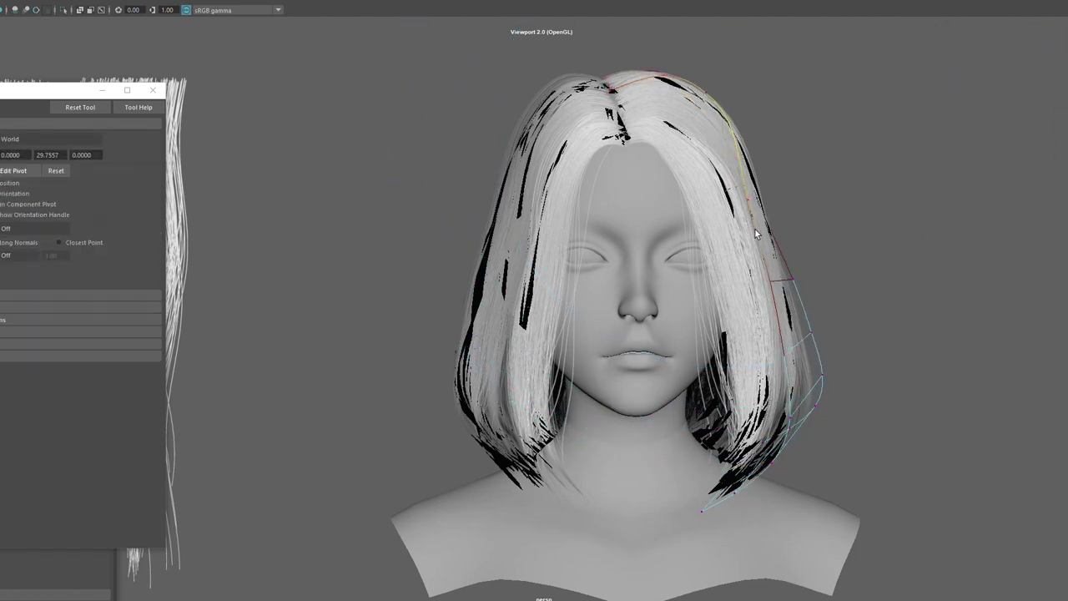
- Isolate the single right-side card, switch to curve point editing and shrink the soft-selection falloff
{"action": "key", "text": "F8"}
{"action": "left_click", "coordinate": [803, 331]}
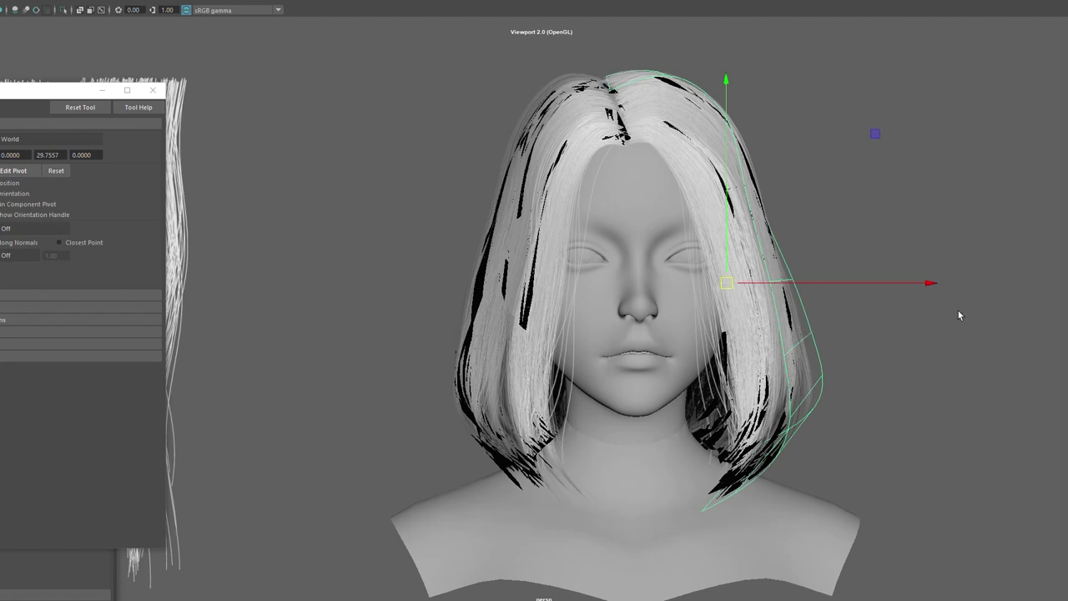
{"action": "key", "text": "q"}
{"action": "right_click_drag", "start_coordinate": [958, 310], "coordinate": [901, 309]}
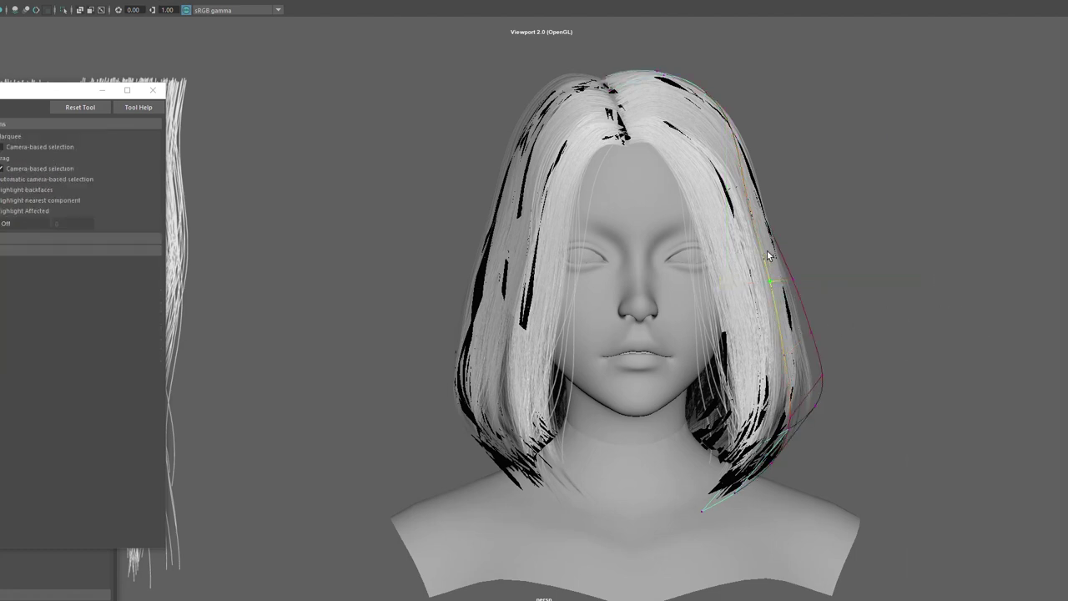
{"action": "left_click_drag", "start_coordinate": [767, 251], "coordinate": [787, 285]}
{"action": "key", "text": "w"}
{"action": "key", "text": "q"}
- From the back, pull the lower curve point at the hair's edge down and outward
{"action": "mouse_move", "coordinate": [818, 370]}
{"action": "left_mouse_down", "text": "alt"}
{"action": "mouse_move", "coordinate": [842, 365]}
{"action": "mouse_move", "coordinate": [638, 366]}
{"action": "mouse_move", "coordinate": [677, 312]}
{"action": "left_mouse_up", "text": "alt"}
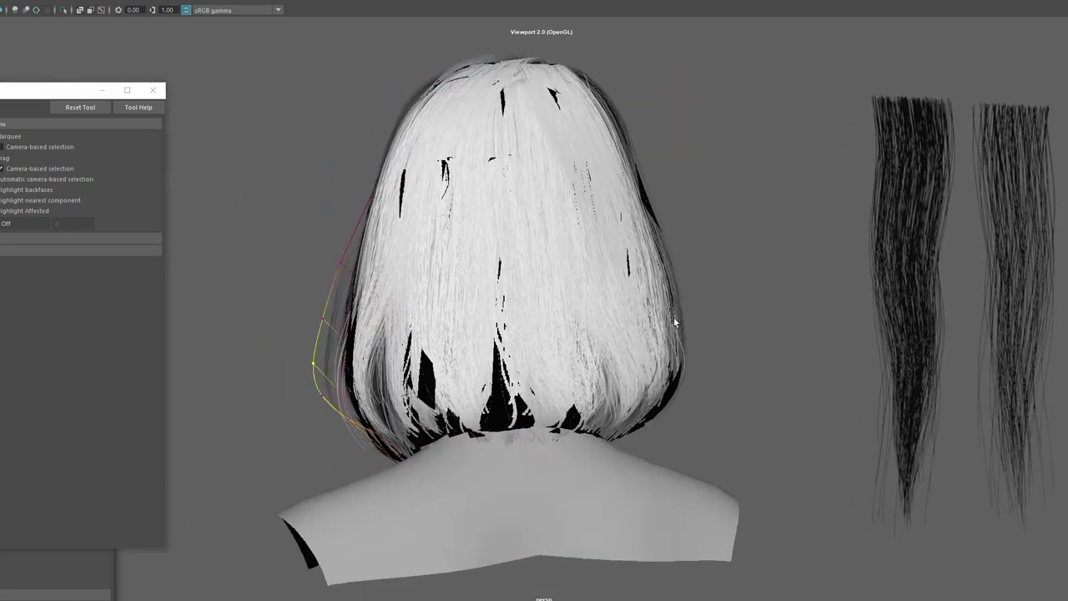
{"action": "key", "text": "w"}
{"action": "left_click", "coordinate": [352, 422]}
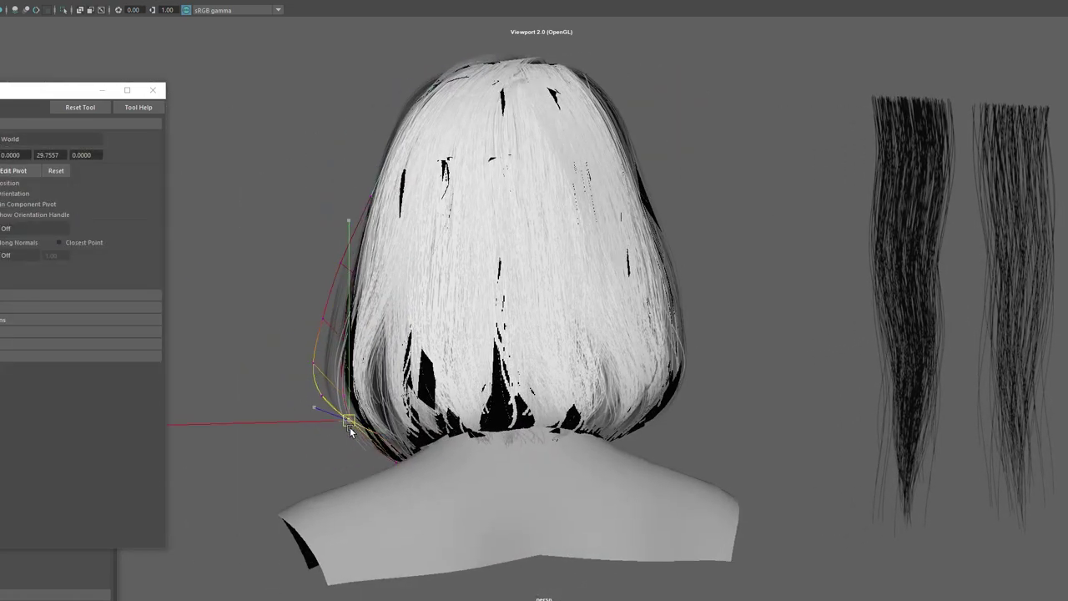
{"action": "left_click_drag", "start_coordinate": [351, 430], "coordinate": [367, 449]}
{"action": "left_click_drag", "start_coordinate": [302, 428], "coordinate": [624, 375], "text": "alt"}
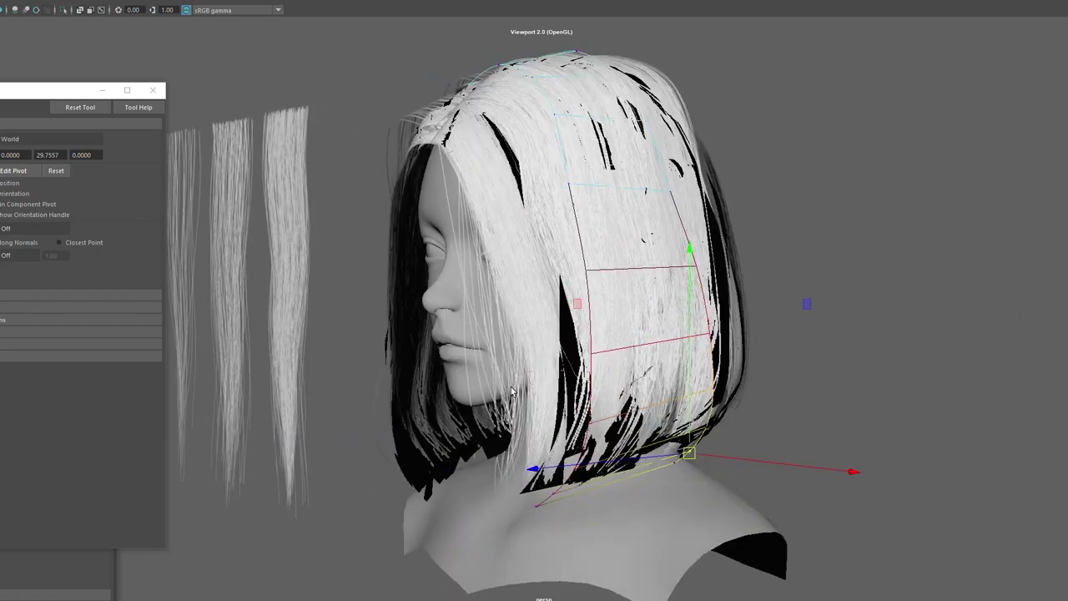
{"action": "key", "text": "q"}
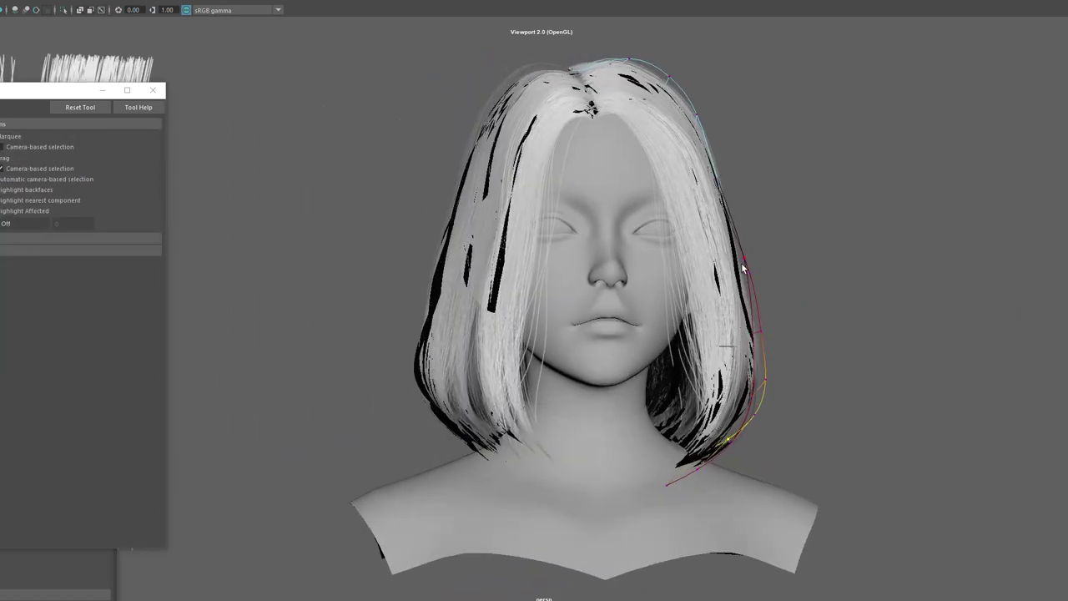
- From the front, pull the lower curve point near the jaw outward
{"action": "left_click", "coordinate": [743, 265]}
{"action": "key", "text": "w"}
{"action": "left_click", "coordinate": [755, 397]}
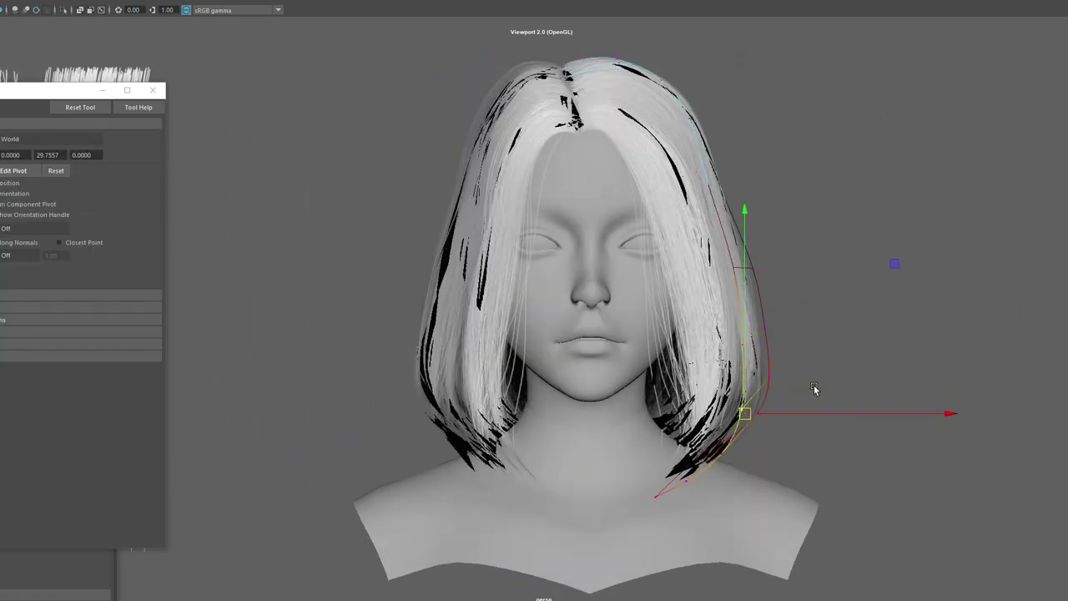
{"action": "key", "text": "q"}
{"action": "left_click", "coordinate": [773, 377]}
{"action": "key", "text": "w"}
{"action": "left_click_drag", "start_coordinate": [772, 378], "coordinate": [785, 385]}
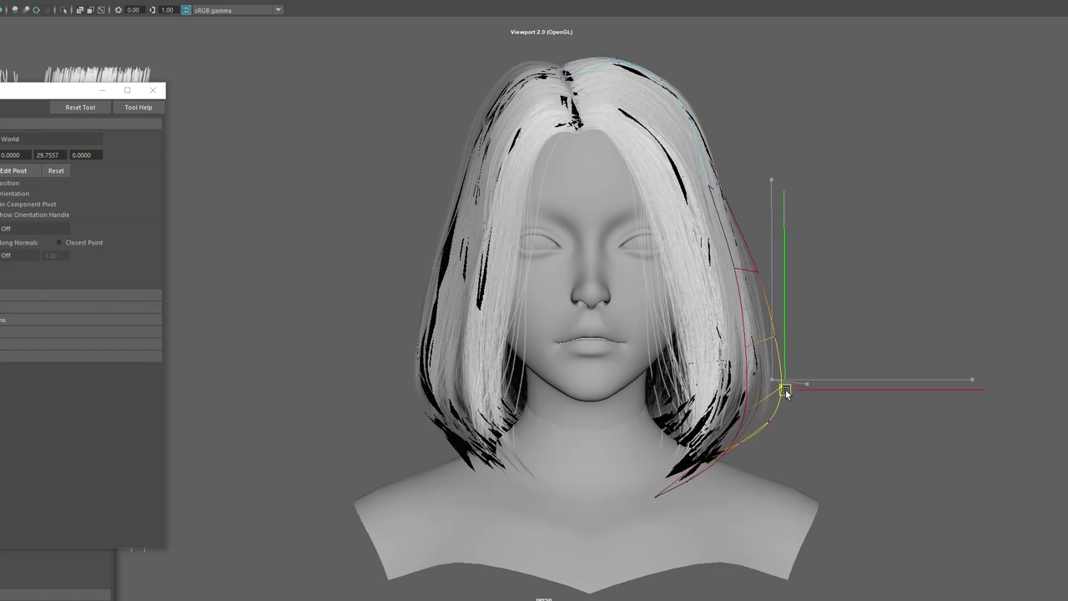
{"action": "key", "text": "q"}
- Adjust the higher point beside the cheek and reselect the whole curve from a three-quarter view
{"action": "left_click", "coordinate": [756, 273]}
{"action": "key", "text": "w"}
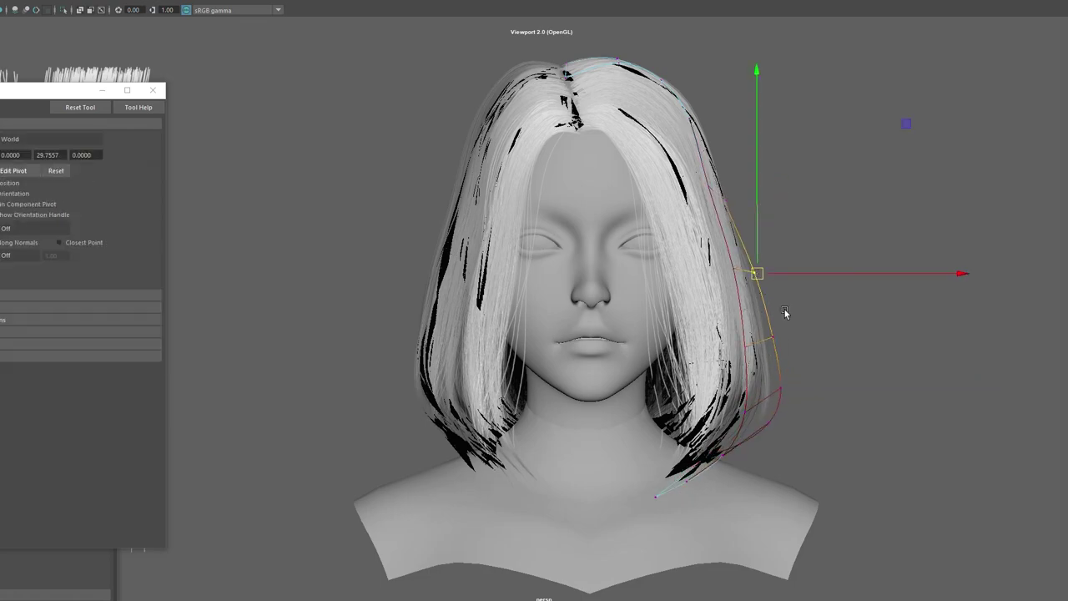
{"action": "mouse_move", "coordinate": [779, 308]}
{"action": "left_mouse_down", "text": "alt"}
{"action": "mouse_move", "coordinate": [592, 311]}
{"action": "mouse_move", "coordinate": [658, 312]}
{"action": "left_mouse_up", "text": "alt"}
{"action": "key", "text": "q"}
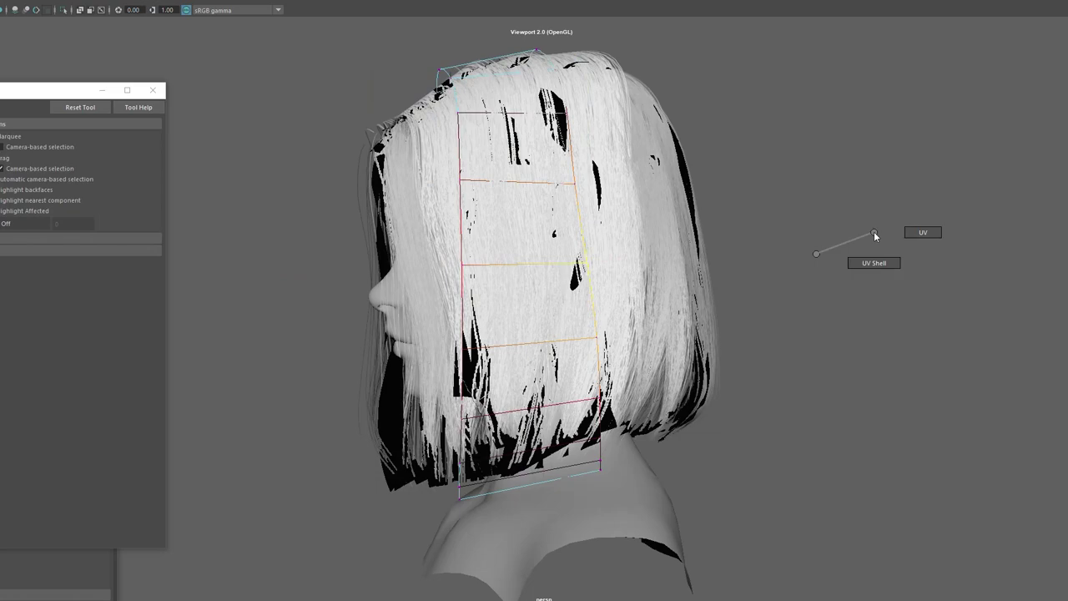
{"action": "right_click_drag", "start_coordinate": [810, 236], "coordinate": [882, 215]}
{"action": "mouse_move", "coordinate": [834, 334]}
{"action": "left_mouse_down", "text": "alt"}
{"action": "mouse_move", "coordinate": [578, 408]}
{"action": "mouse_move", "coordinate": [574, 482]}
{"action": "left_mouse_up", "text": "alt"}
- Rotate and slide the hair card around the head onto the right side
{"action": "key", "text": "w"}
{"action": "key", "text": "e"}
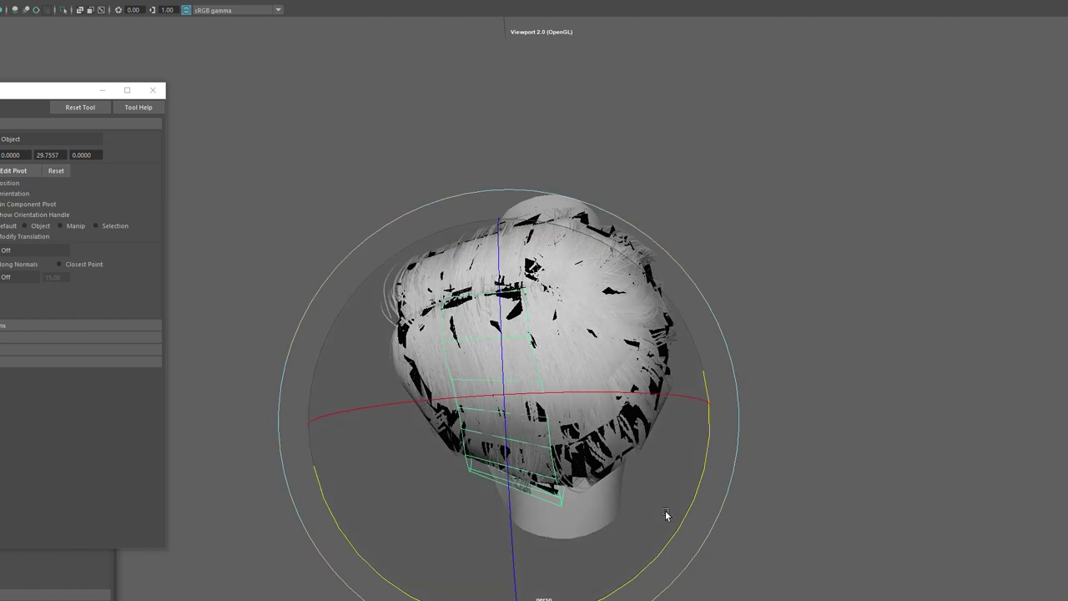
{"action": "left_click_drag", "start_coordinate": [679, 526], "coordinate": [689, 482]}
{"action": "key", "text": "w"}
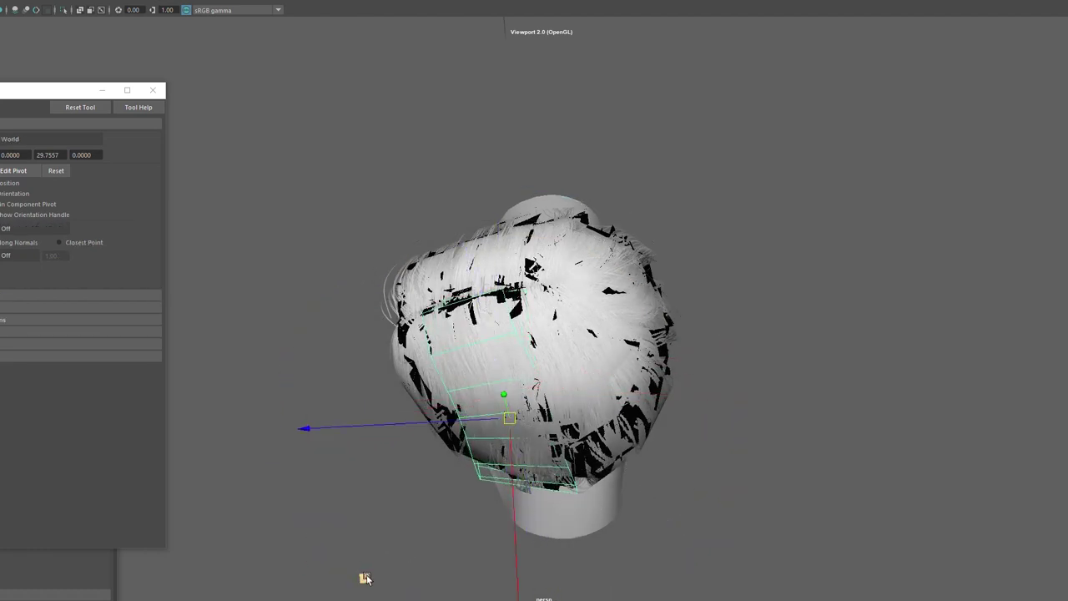
{"action": "middle_click_drag", "start_coordinate": [365, 577], "coordinate": [428, 584]}
{"action": "key", "text": "e"}
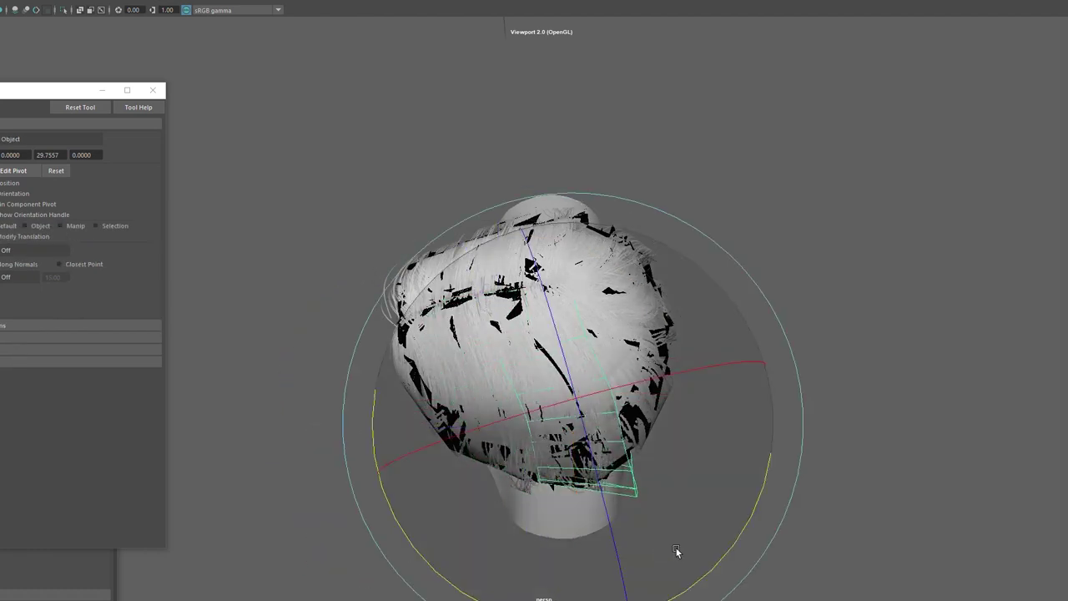
{"action": "left_click_drag", "start_coordinate": [720, 562], "coordinate": [732, 520]}
- Nudge the curve points, then pull the side points down to lengthen the card
{"action": "key", "text": "q"}
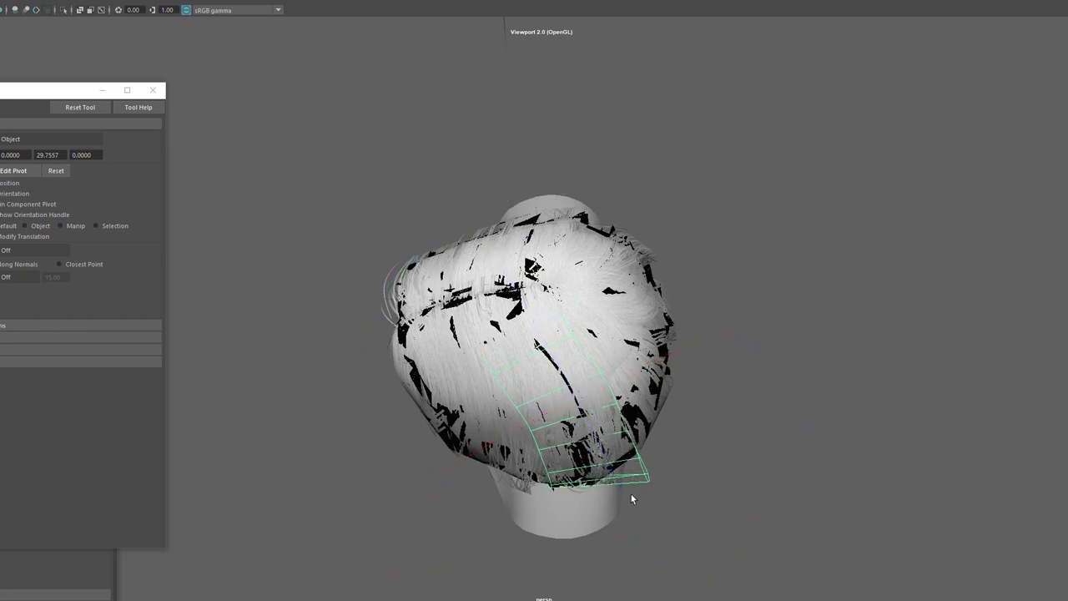
{"action": "right_click_drag", "start_coordinate": [814, 301], "coordinate": [804, 298]}
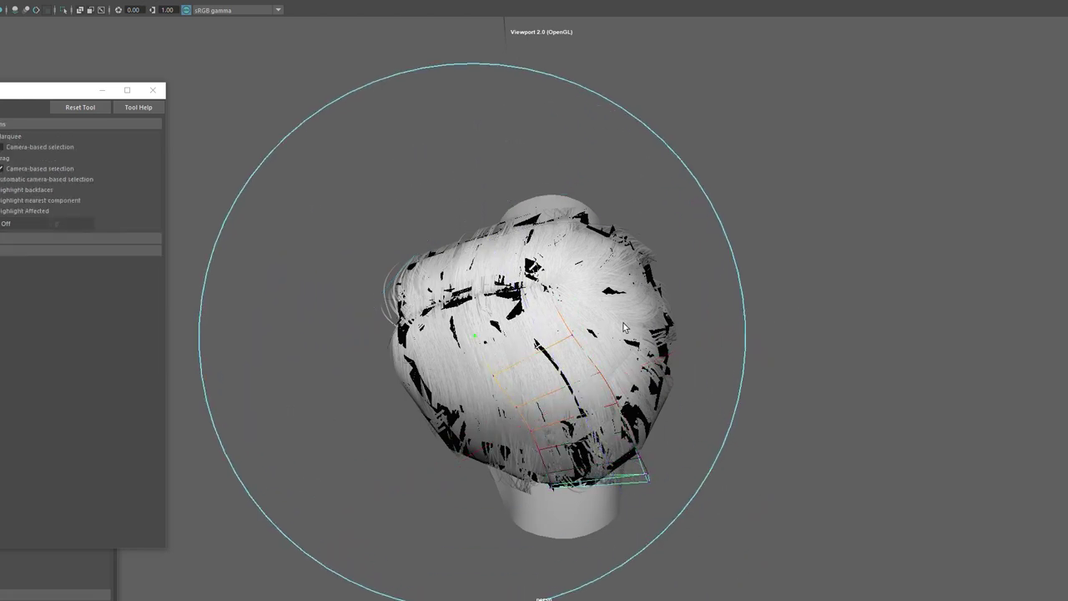
{"action": "key", "text": "w"}
{"action": "left_click_drag", "start_coordinate": [447, 338], "coordinate": [457, 334]}
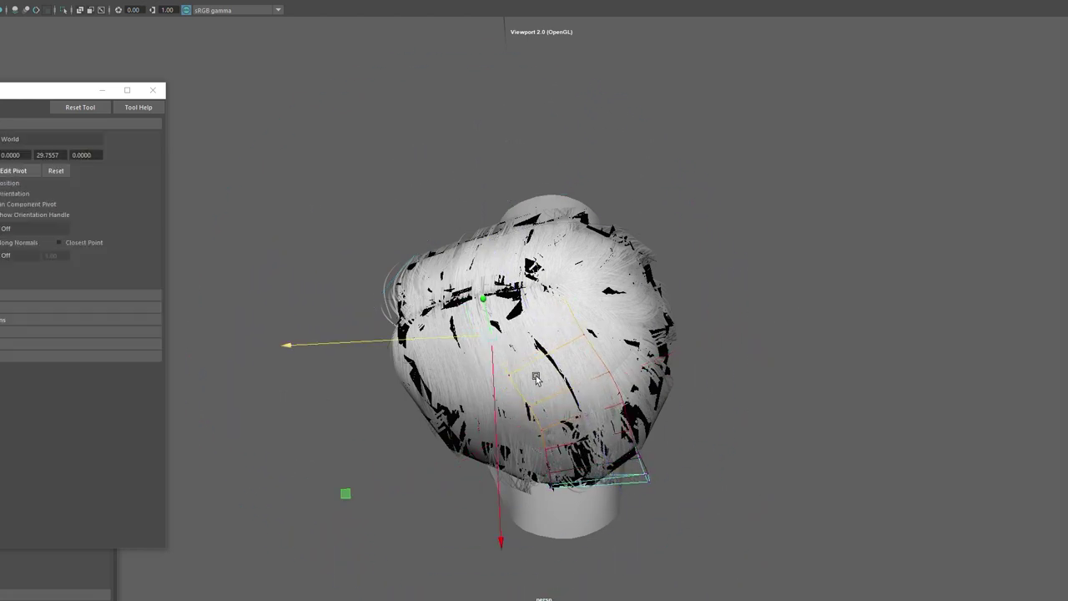
{"action": "left_click_drag", "start_coordinate": [536, 378], "coordinate": [612, 148], "text": "alt"}
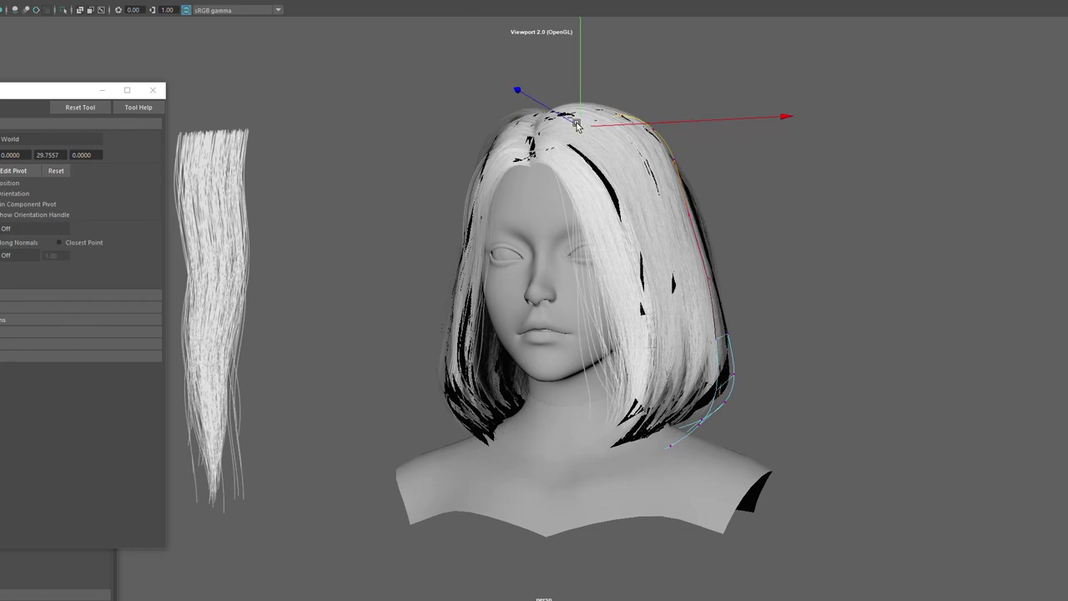
{"action": "left_click_drag", "start_coordinate": [683, 194], "coordinate": [567, 349], "text": "alt"}
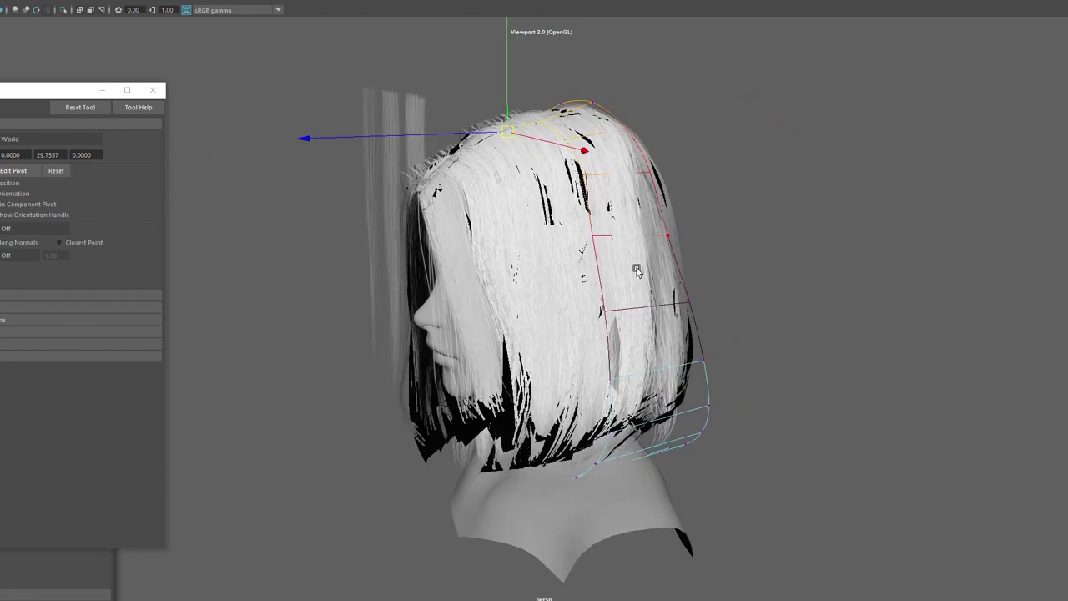
{"action": "left_click", "coordinate": [548, 336]}
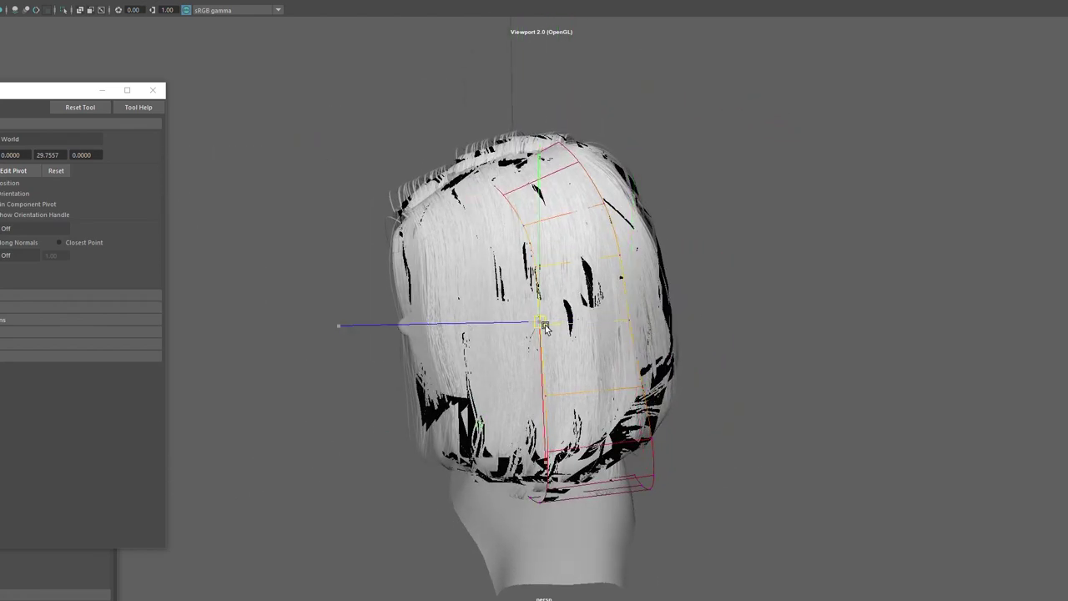
{"action": "left_click_drag", "start_coordinate": [545, 327], "coordinate": [561, 434]}
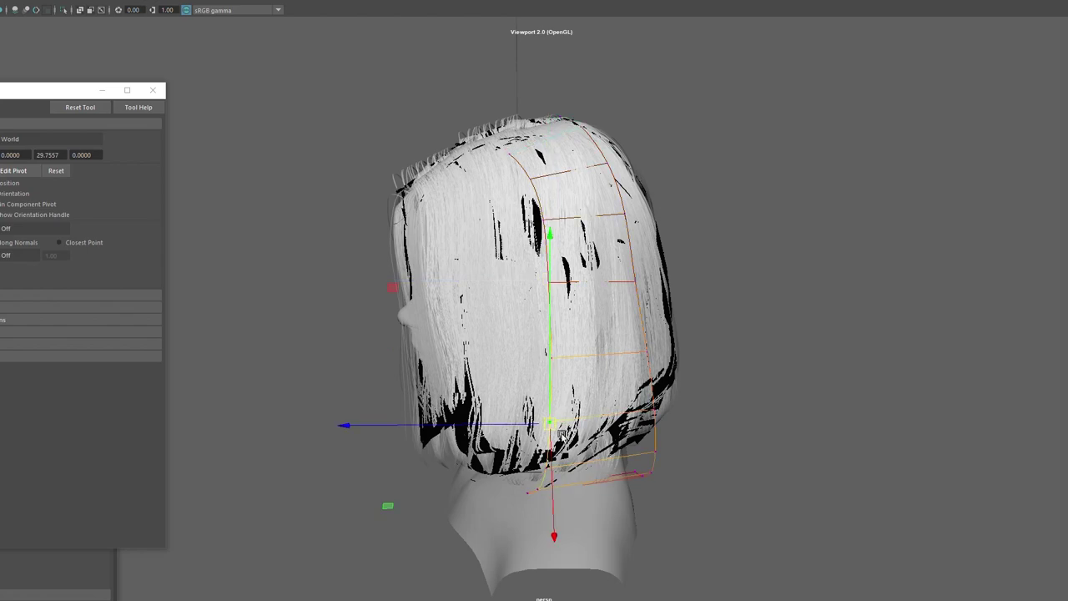
- From the rear, rotate the curve to follow the hair and shift it right against it
{"action": "left_click_drag", "start_coordinate": [555, 430], "coordinate": [371, 419], "text": "alt"}
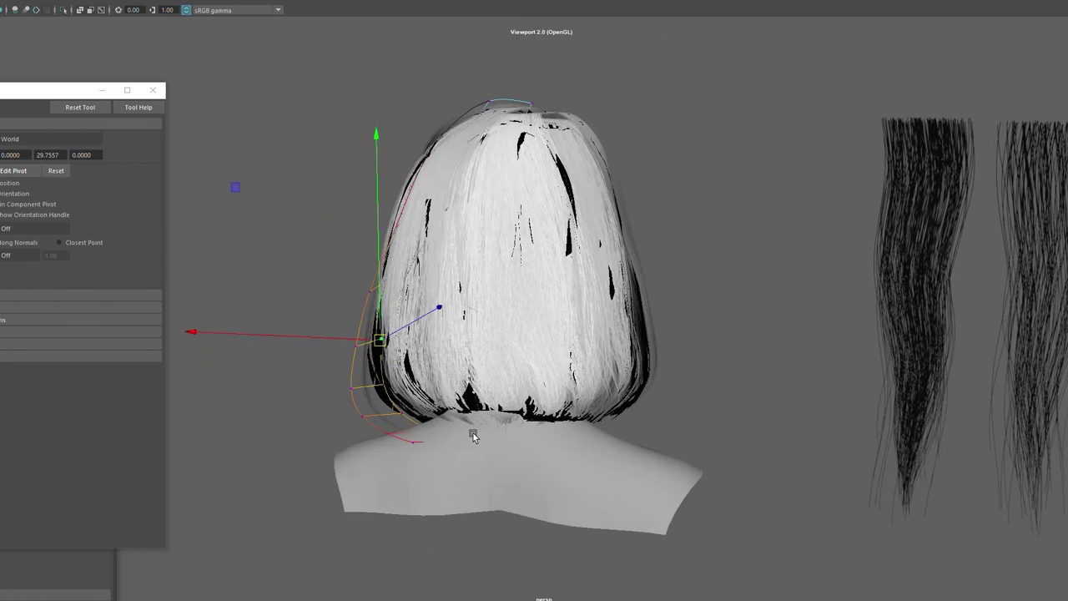
{"action": "key", "text": "e"}
{"action": "left_click_drag", "start_coordinate": [393, 460], "coordinate": [481, 441]}
{"action": "key", "text": "w"}
{"action": "left_click_drag", "start_coordinate": [353, 406], "coordinate": [380, 401]}
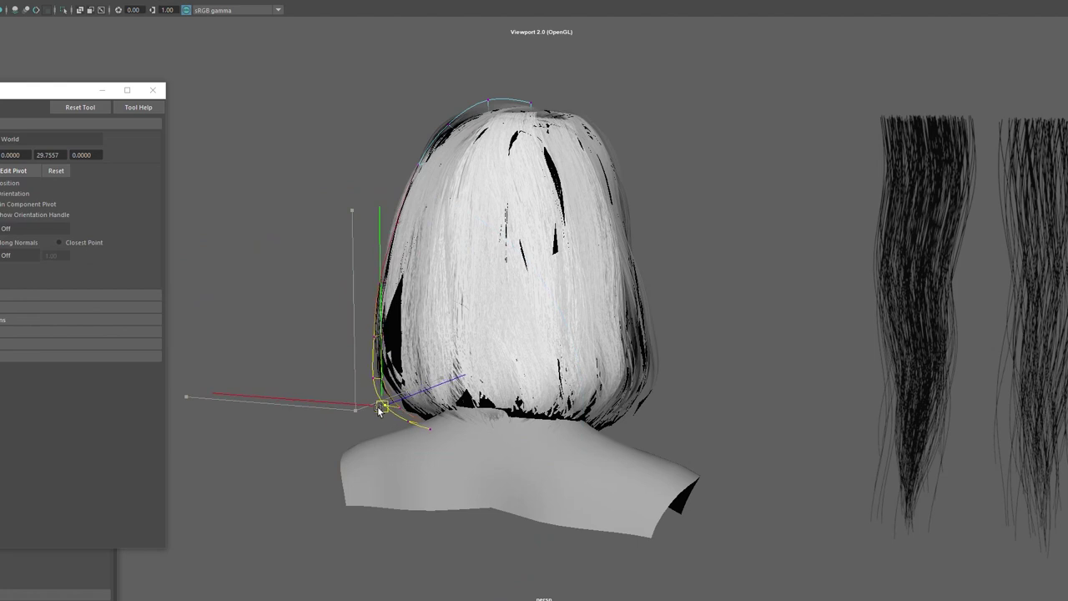
{"action": "key", "text": "q"}
{"action": "mouse_move", "coordinate": [403, 246]}
{"action": "left_mouse_down", "text": "alt"}
{"action": "mouse_move", "coordinate": [409, 221]}
{"action": "mouse_move", "coordinate": [397, 222]}
{"action": "left_mouse_up", "text": "alt"}
- Nudge the curve slightly left and reposition its top point near the crown
{"action": "key", "text": "w"}
{"action": "key", "text": "q"}
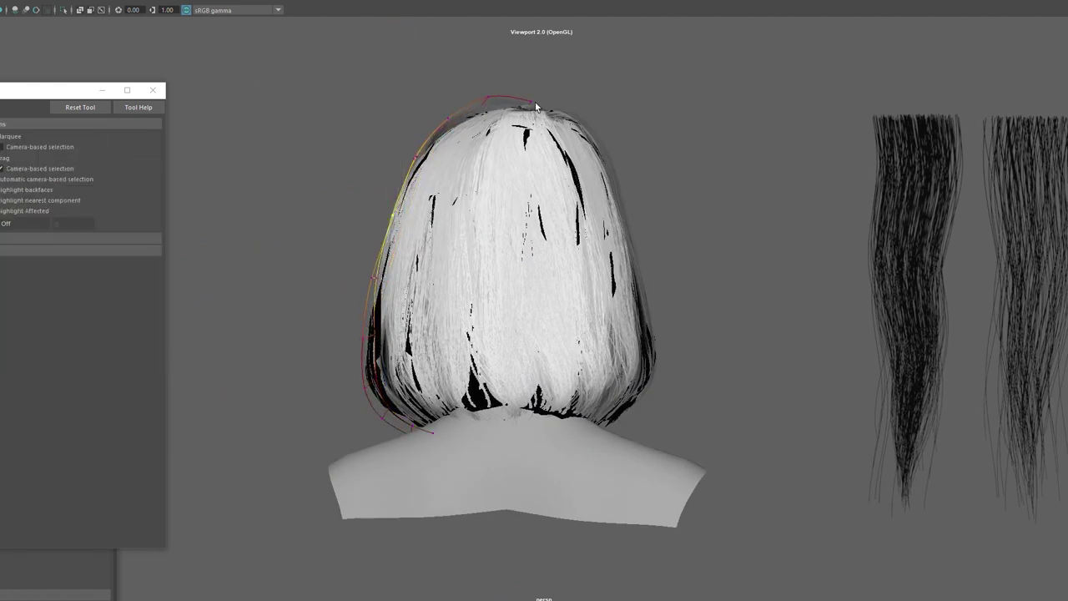
{"action": "key", "text": "w"}
{"action": "mouse_move", "coordinate": [526, 99]}
{"action": "left_mouse_down", "text": "alt"}
{"action": "mouse_move", "coordinate": [474, 185]}
{"action": "mouse_move", "coordinate": [503, 149]}
{"action": "left_mouse_up", "text": "alt"}
{"action": "key", "text": "q"}
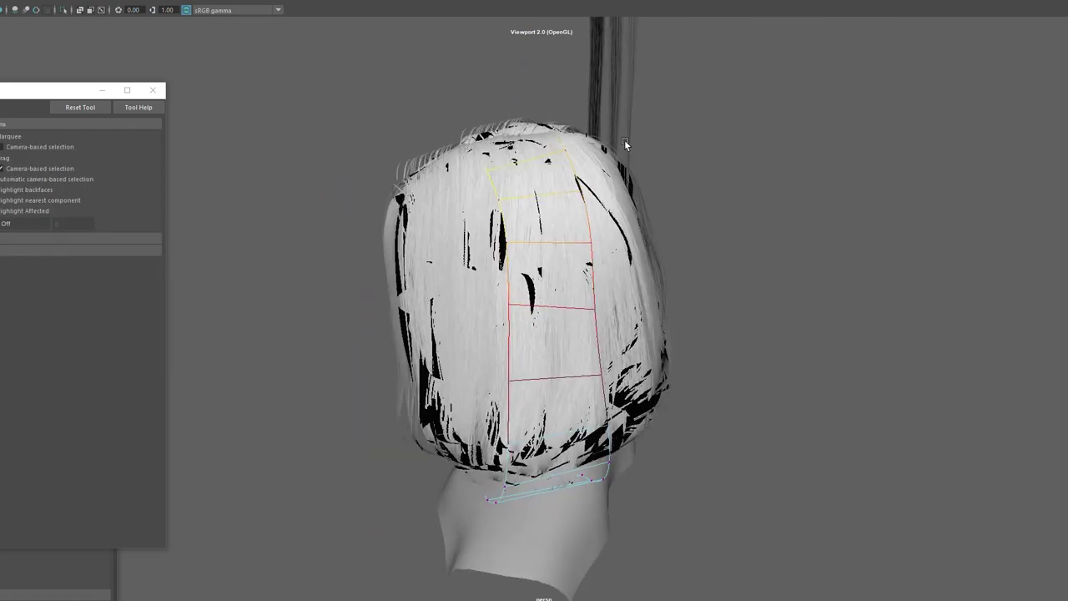
{"action": "key", "text": "w"}
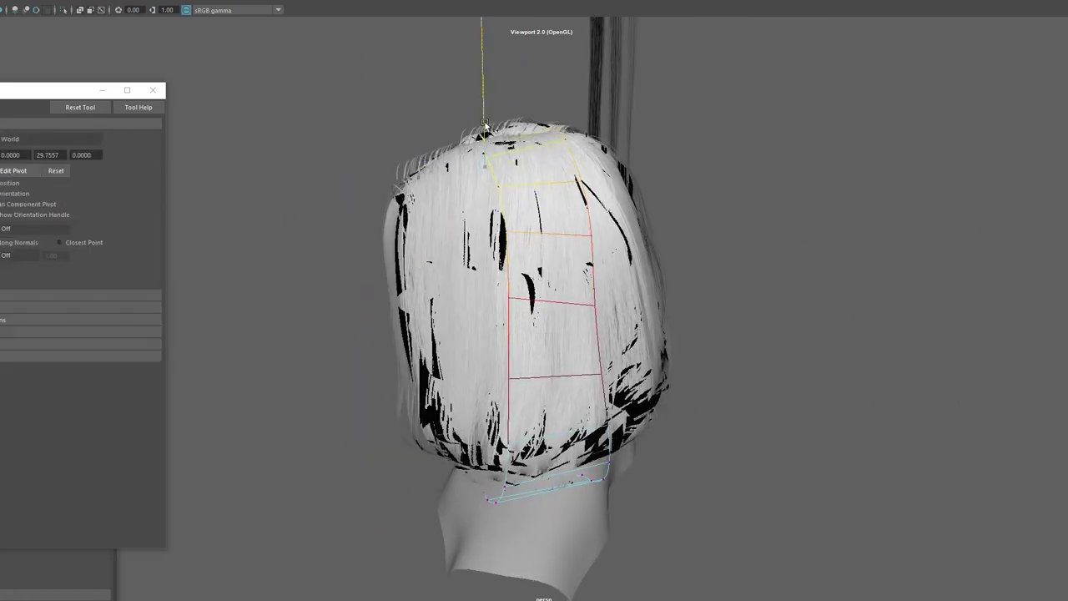
{"action": "mouse_move", "coordinate": [566, 160]}
{"action": "left_mouse_down", "text": "alt"}
{"action": "mouse_move", "coordinate": [688, 139]}
{"action": "mouse_move", "coordinate": [628, 114]}
{"action": "mouse_move", "coordinate": [562, 117]}
{"action": "left_mouse_up", "text": "alt"}
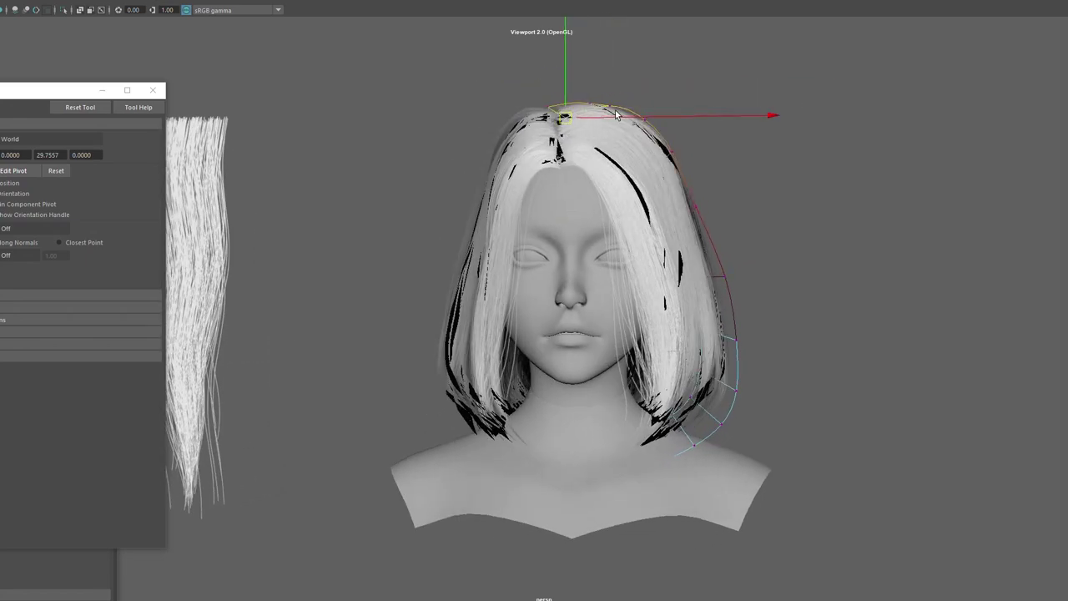
- Rotate the hair curve so its end swings down toward the shoulder
{"action": "key", "text": "q"}
{"action": "left_click_drag", "start_coordinate": [759, 159], "coordinate": [691, 211], "text": "alt"}
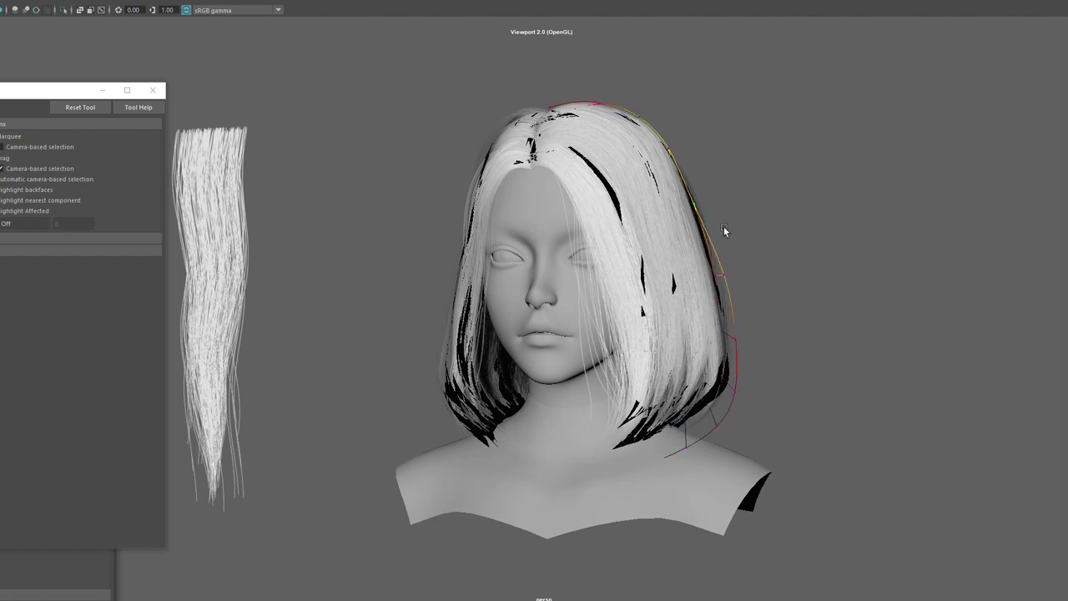
{"action": "key", "text": "e"}
{"action": "left_click_drag", "start_coordinate": [716, 177], "coordinate": [684, 188]}
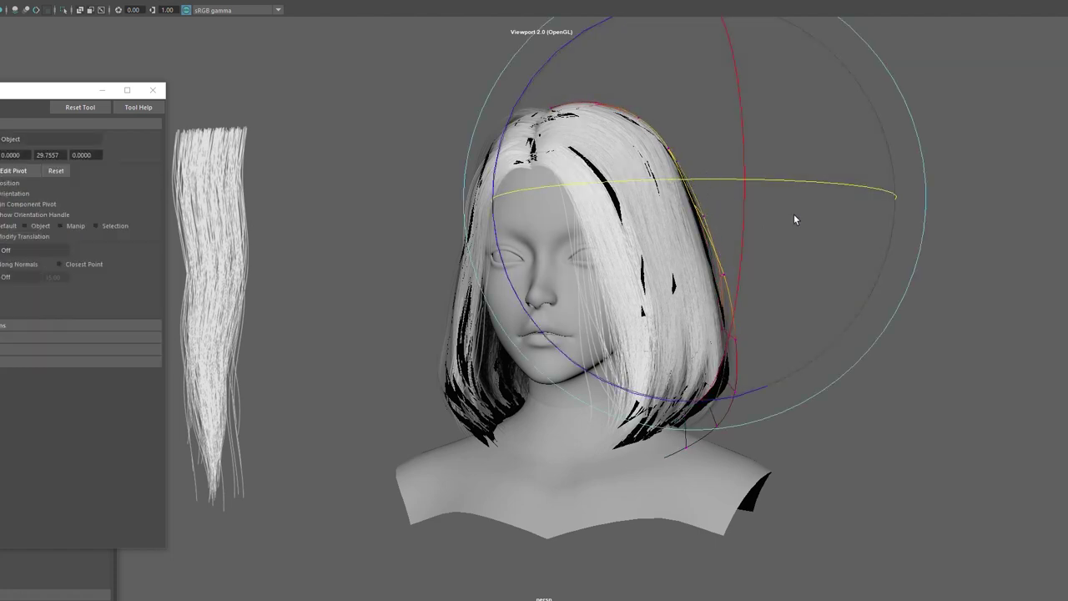
{"action": "key", "text": "q"}
{"action": "mouse_move", "coordinate": [794, 220]}
{"action": "left_mouse_down", "text": "alt"}
{"action": "mouse_move", "coordinate": [721, 408]}
{"action": "mouse_move", "coordinate": [692, 425]}
{"action": "mouse_move", "coordinate": [684, 454]}
{"action": "mouse_move", "coordinate": [677, 437]}
{"action": "left_mouse_up", "text": "alt"}
{"action": "key", "text": "e"}
{"action": "key", "text": "q"}
- Move the curve's end with a tighter soft-selection falloff, check front and back, then select the hair mesh
{"action": "key", "text": "w"}
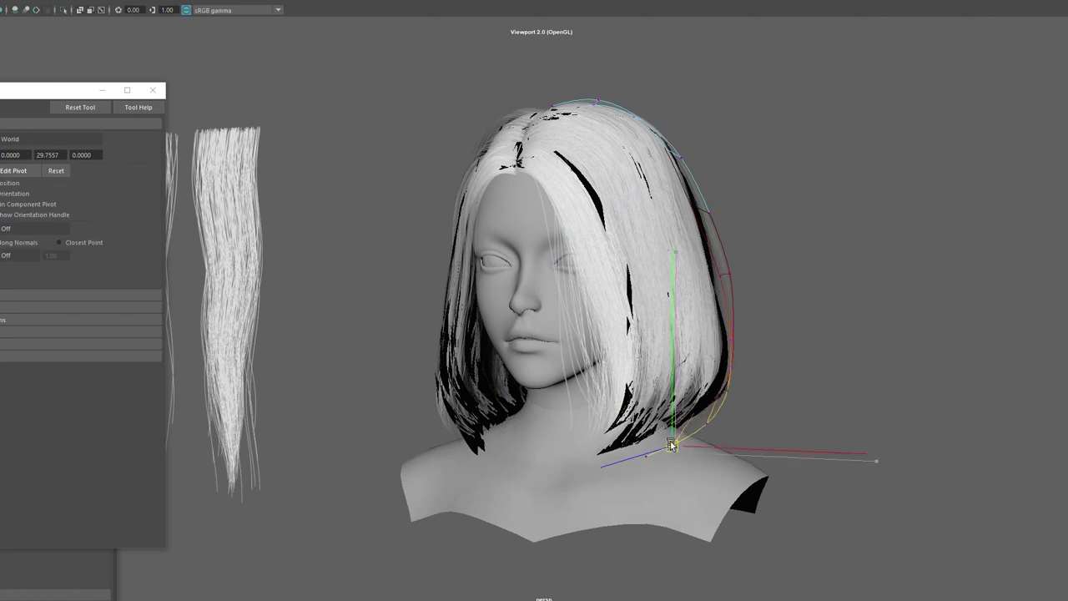
{"action": "key", "text": "q"}
{"action": "mouse_move", "coordinate": [746, 281]}
{"action": "left_mouse_down", "text": "alt"}
{"action": "mouse_move", "coordinate": [787, 279]}
{"action": "mouse_move", "coordinate": [717, 276]}
{"action": "mouse_move", "coordinate": [763, 276]}
{"action": "mouse_move", "coordinate": [728, 275]}
{"action": "left_mouse_up", "text": "alt"}
{"action": "key", "text": "w"}
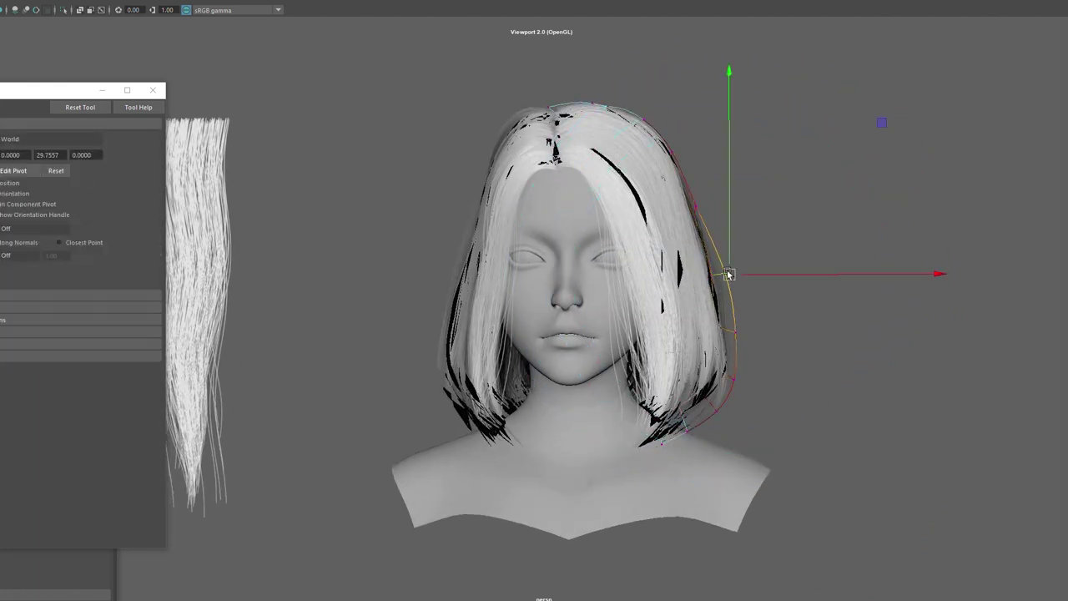
{"action": "key", "text": "q"}
{"action": "mouse_move", "coordinate": [811, 299]}
{"action": "left_mouse_down", "text": "alt"}
{"action": "mouse_move", "coordinate": [585, 315]}
{"action": "mouse_move", "coordinate": [784, 312]}
{"action": "mouse_move", "coordinate": [835, 209]}
{"action": "left_mouse_up", "text": "alt"}
{"action": "mouse_move", "coordinate": [834, 210]}
{"action": "right_mouse_down"}
{"action": "mouse_move", "coordinate": [894, 179]}
{"action": "mouse_move", "coordinate": [787, 207]}
{"action": "right_mouse_up"}
{"action": "left_click_drag", "start_coordinate": [788, 207], "coordinate": [616, 159], "text": "alt"}
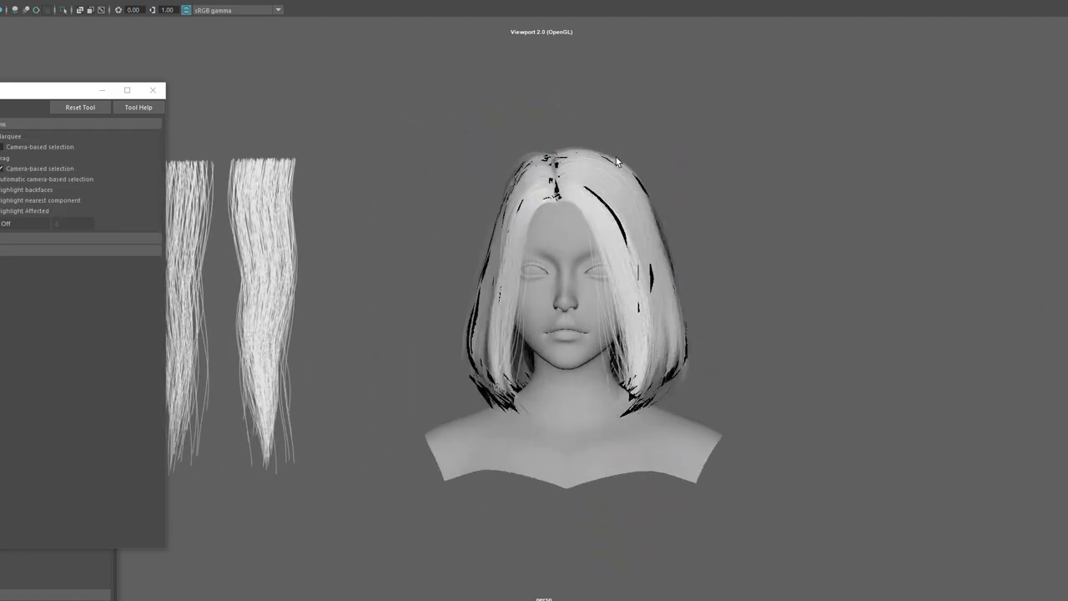
{"action": "left_click_drag", "start_coordinate": [795, 475], "coordinate": [795, 475]}
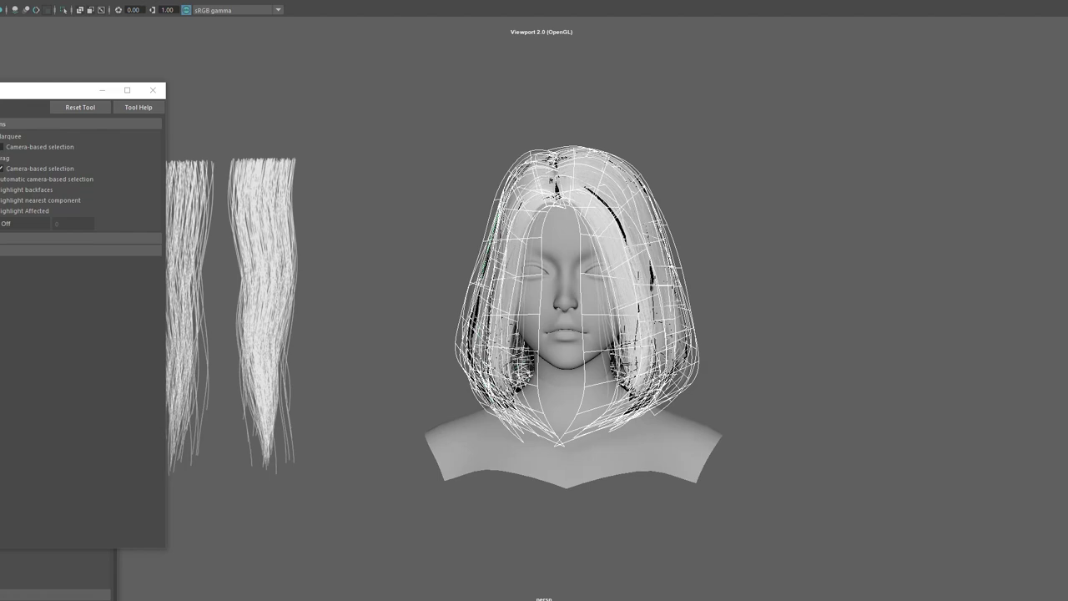
- Make the hair mesh live and narrow it slightly near the crown and right side
{"action": "left_click", "coordinate": [66, 10]}
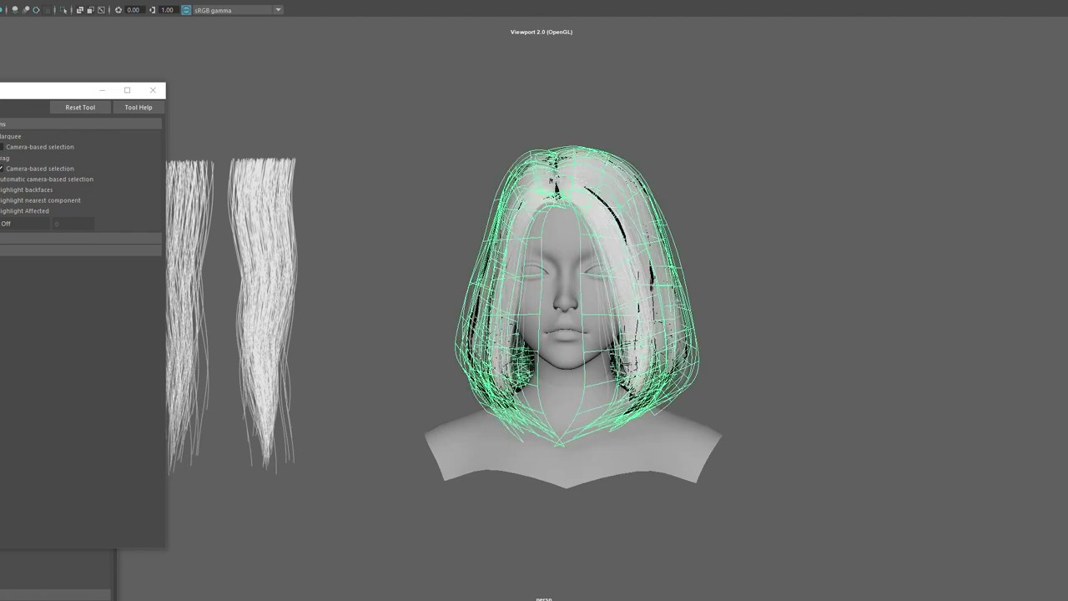
{"action": "scroll", "coordinate": [766, 224], "scroll_direction": "up", "scroll_amount": 2}
{"action": "left_click_drag", "start_coordinate": [766, 224], "coordinate": [750, 232], "text": "alt"}
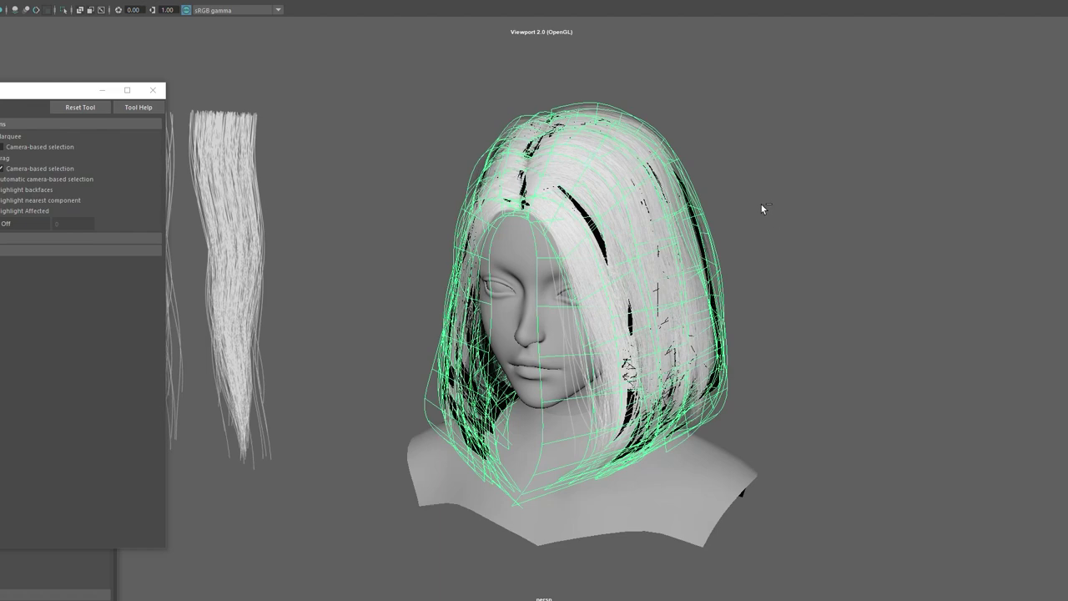
{"action": "left_click_drag", "start_coordinate": [727, 195], "coordinate": [658, 209]}
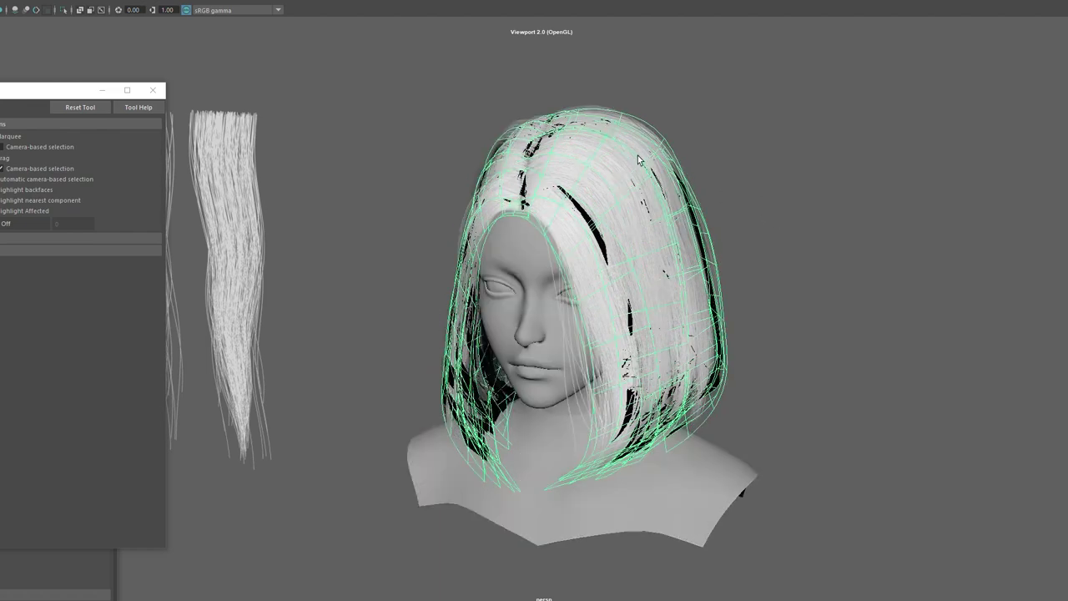
{"action": "left_click_drag", "start_coordinate": [640, 163], "coordinate": [630, 177]}
{"action": "left_click_drag", "start_coordinate": [662, 180], "coordinate": [632, 173]}
{"action": "left_click_drag", "start_coordinate": [797, 179], "coordinate": [512, 179], "text": "alt"}
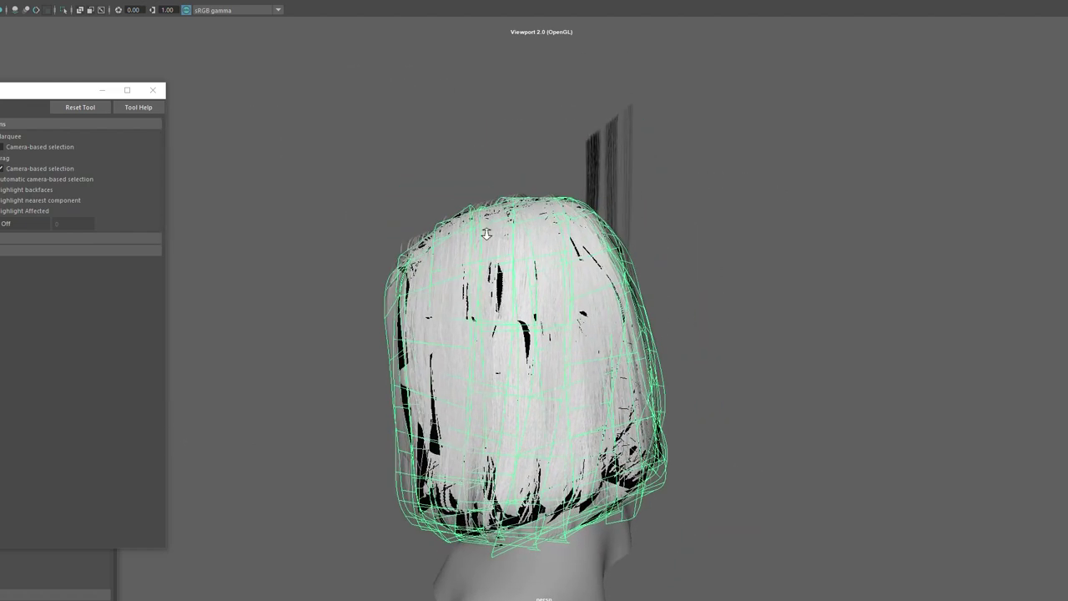
- From above the back of the head, select a single crown hair card and tilt it
{"action": "scroll", "coordinate": [492, 176], "scroll_direction": "up", "scroll_amount": 3}
{"action": "mouse_move", "coordinate": [585, 184]}
{"action": "left_mouse_down", "text": "alt"}
{"action": "mouse_move", "coordinate": [667, 182]}
{"action": "mouse_move", "coordinate": [668, 217]}
{"action": "mouse_move", "coordinate": [703, 232]}
{"action": "left_mouse_up", "text": "alt"}
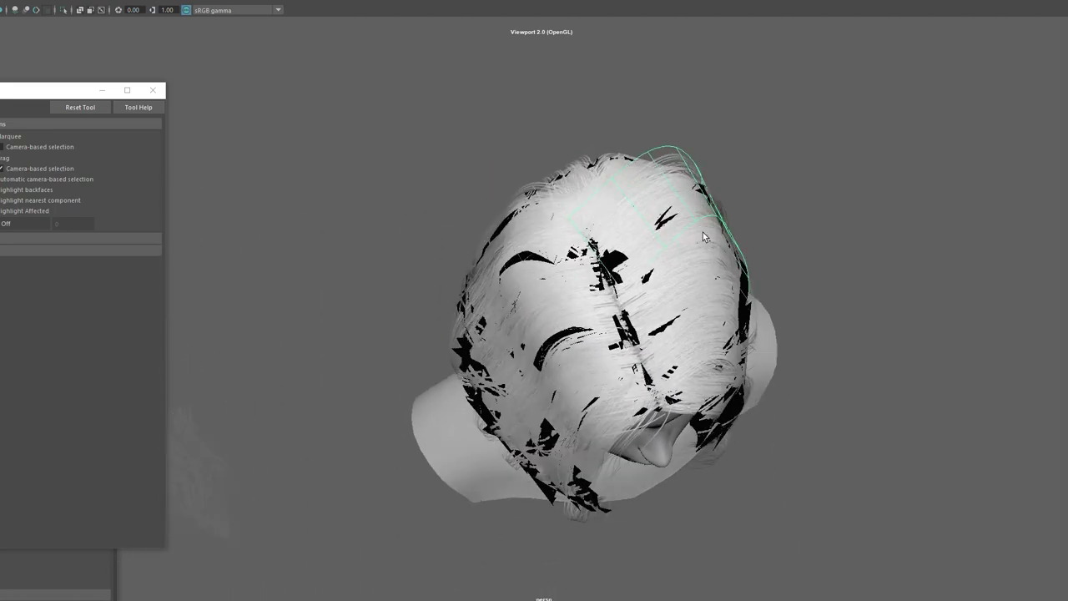
{"action": "left_click_drag", "start_coordinate": [787, 226], "coordinate": [666, 165], "text": "alt"}
{"action": "left_click", "coordinate": [666, 165]}
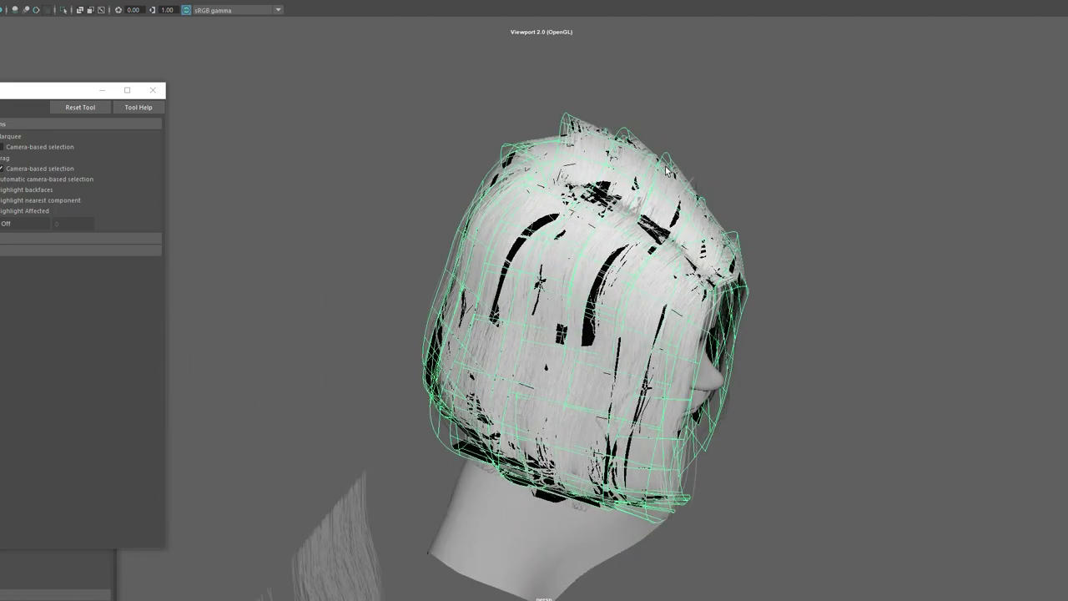
{"action": "left_click", "coordinate": [606, 127]}
{"action": "left_click", "coordinate": [609, 132]}
{"action": "left_click", "coordinate": [599, 126]}
{"action": "left_click_drag", "start_coordinate": [766, 165], "coordinate": [791, 210], "text": "alt"}
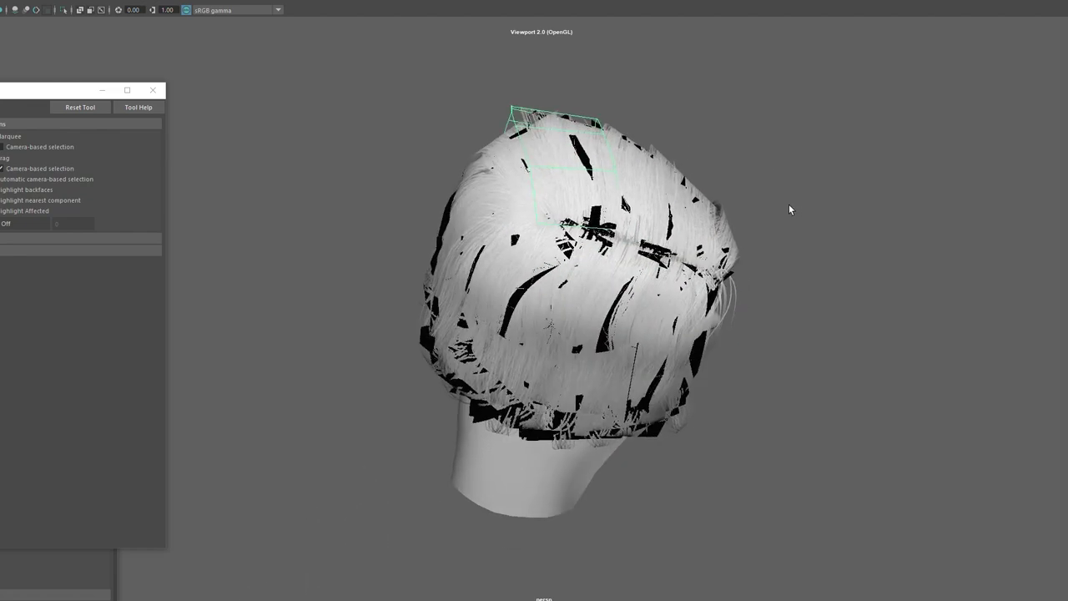
{"action": "key", "text": "w"}
{"action": "key", "text": "e"}
{"action": "left_click_drag", "start_coordinate": [594, 367], "coordinate": [583, 362]}
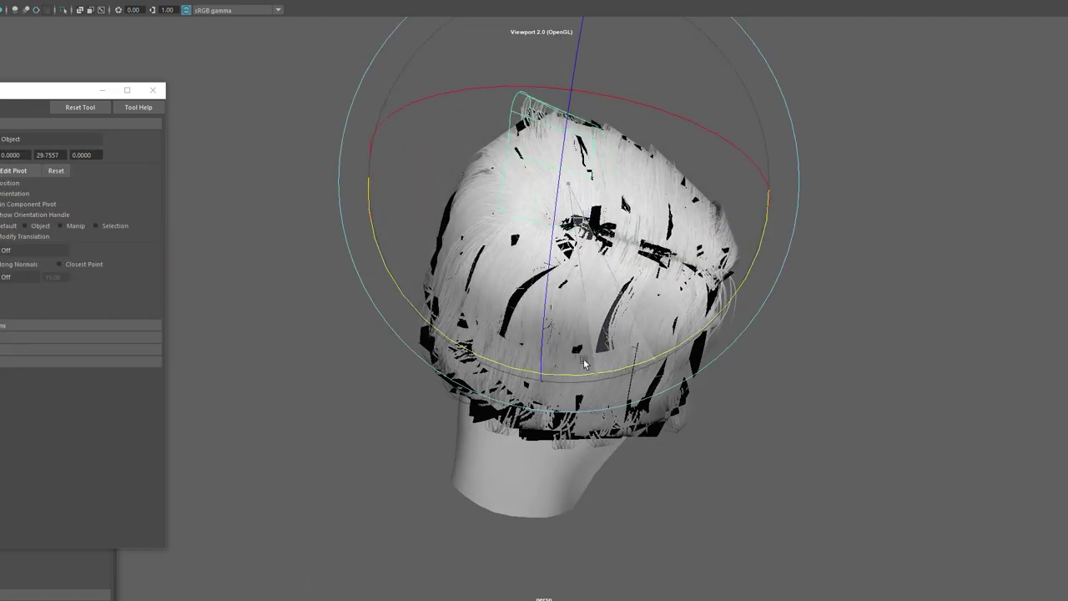
- Nudge the crown card, then switch to edge editing with soft selection on
{"action": "key", "text": "w"}
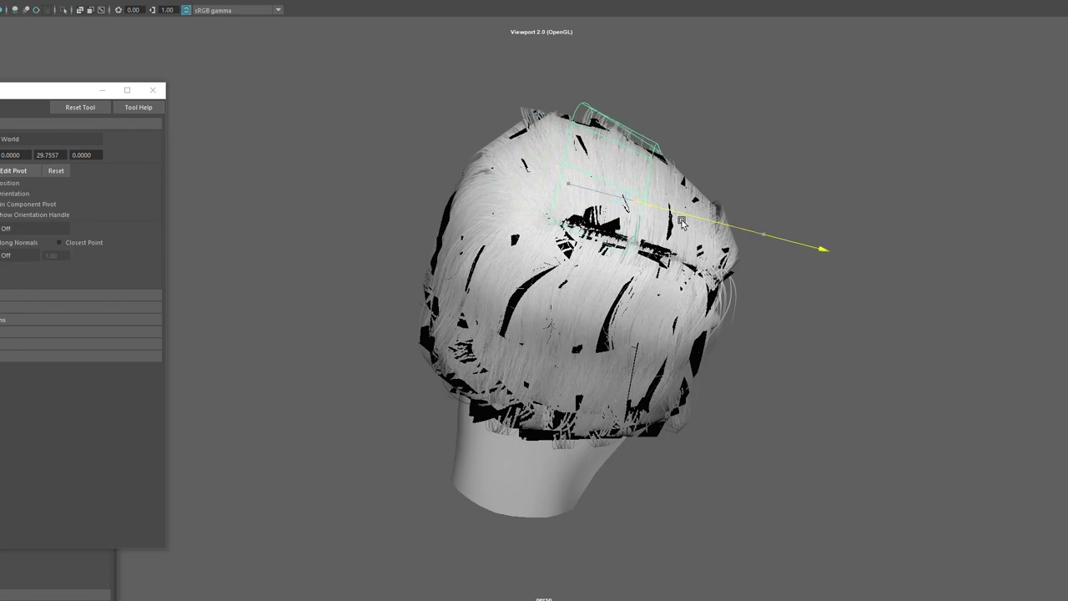
{"action": "left_click_drag", "start_coordinate": [682, 223], "coordinate": [646, 200], "text": "alt"}
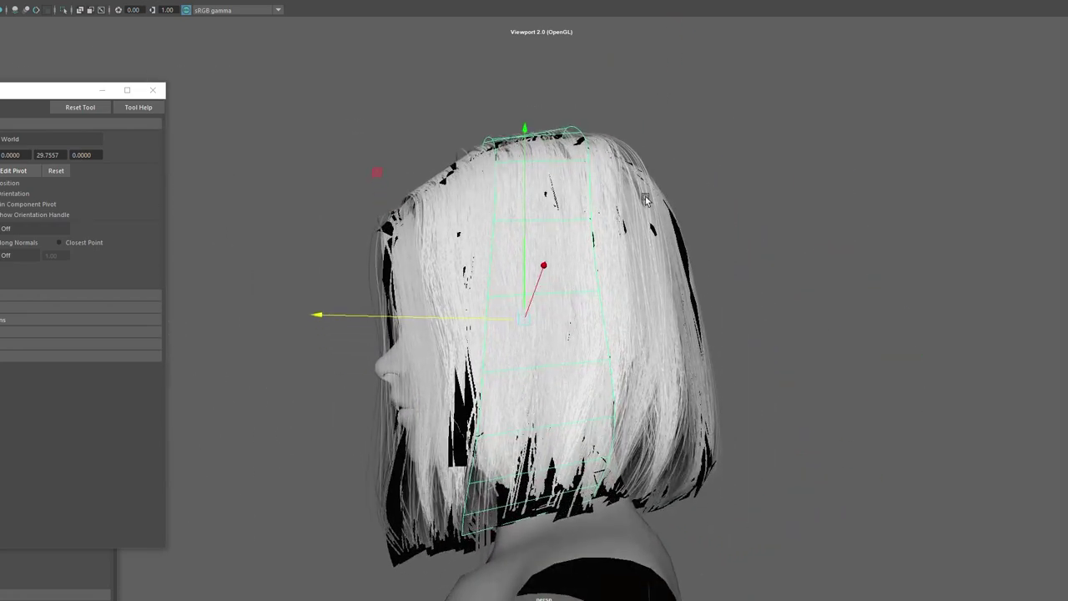
{"action": "key", "text": "q"}
{"action": "right_click_drag", "start_coordinate": [785, 190], "coordinate": [818, 172]}
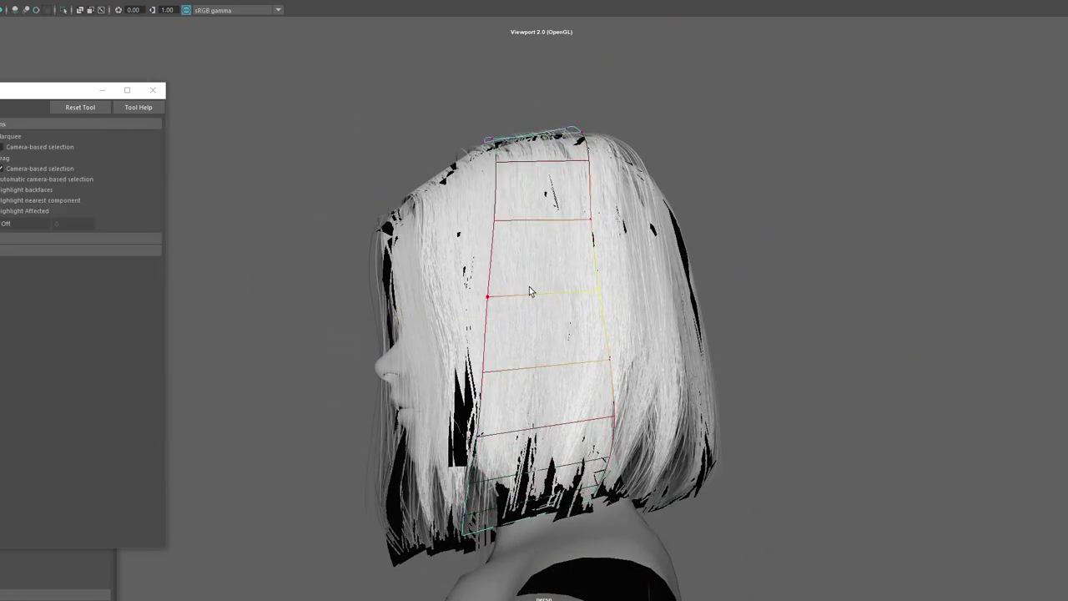
{"action": "key", "text": "b"}
{"action": "left_click_drag", "start_coordinate": [680, 305], "coordinate": [751, 300], "text": "alt"}
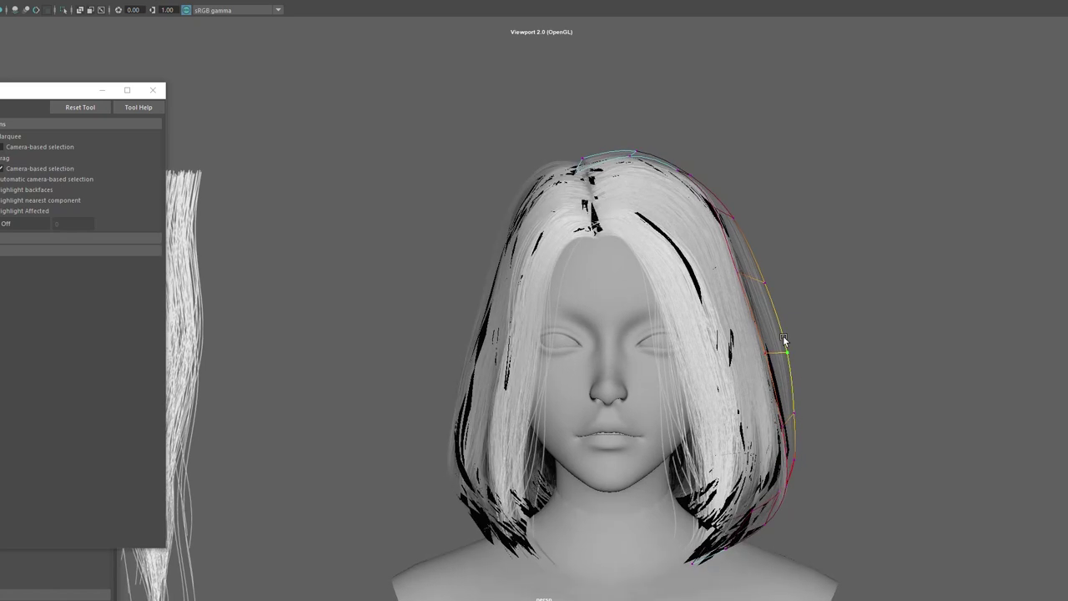
{"action": "key", "text": "w"}
{"action": "key", "text": "q"}
- In front view, push the lower hair-curve point out and down
{"action": "key", "text": "w"}
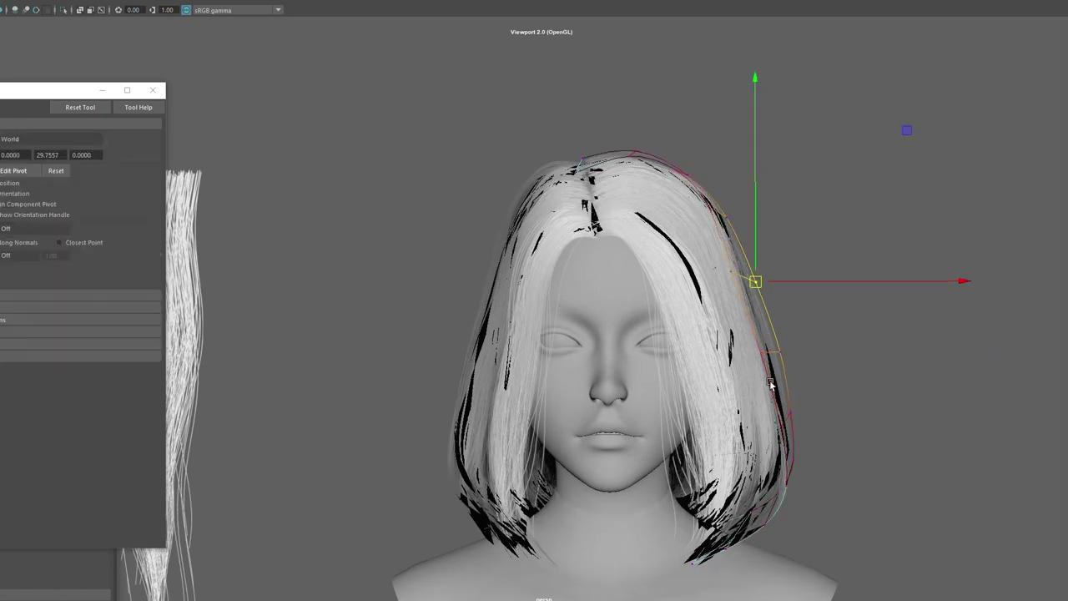
{"action": "key", "text": "q"}
{"action": "left_click", "coordinate": [790, 415]}
{"action": "key", "text": "w"}
{"action": "left_click_drag", "start_coordinate": [791, 415], "coordinate": [806, 421]}
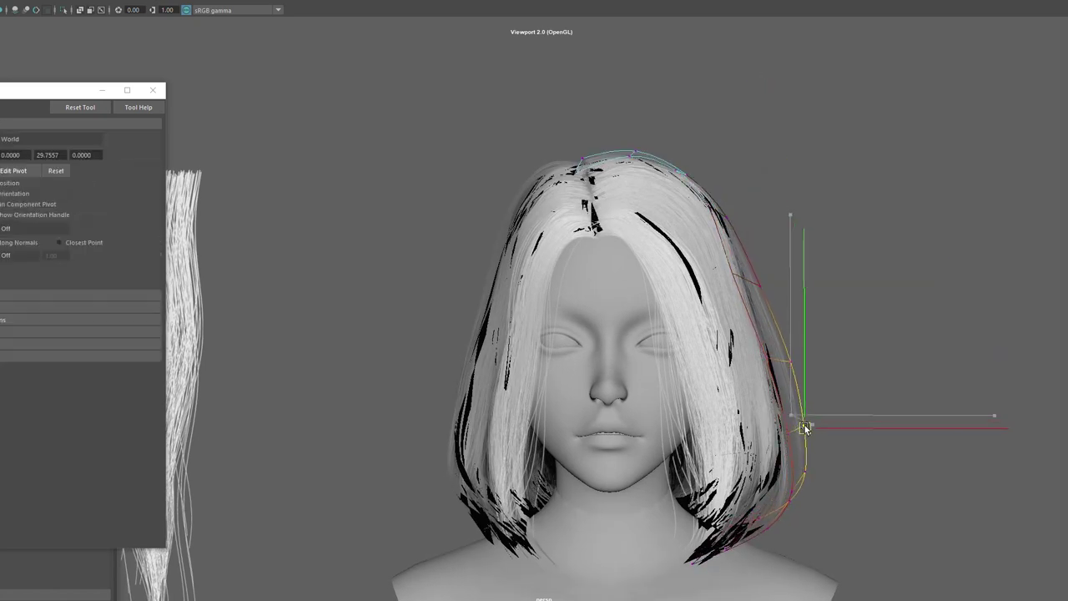
{"action": "key", "text": "q"}
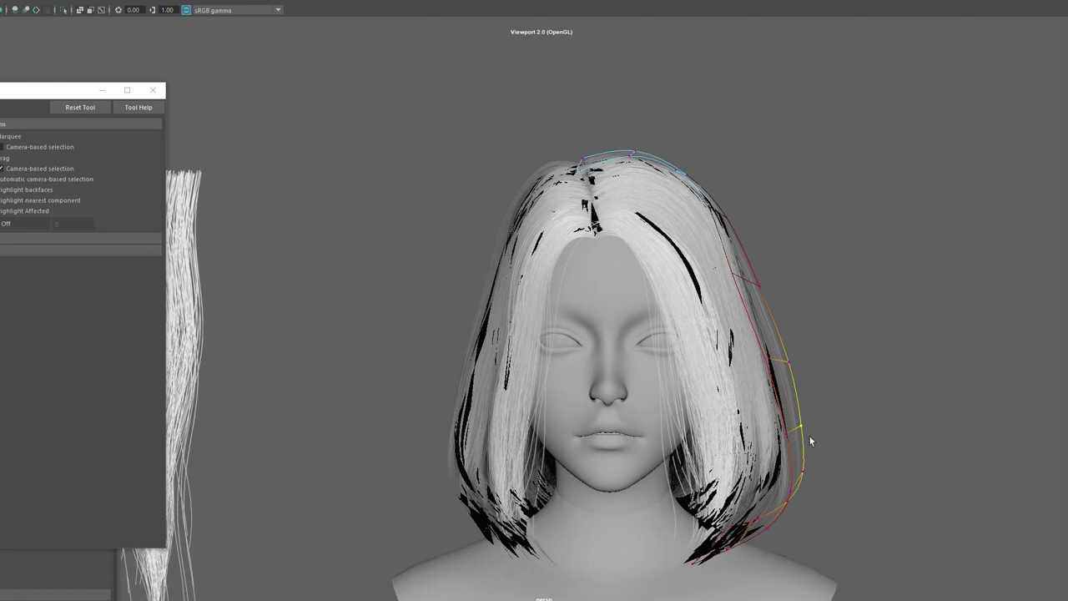
{"action": "key", "text": "w"}
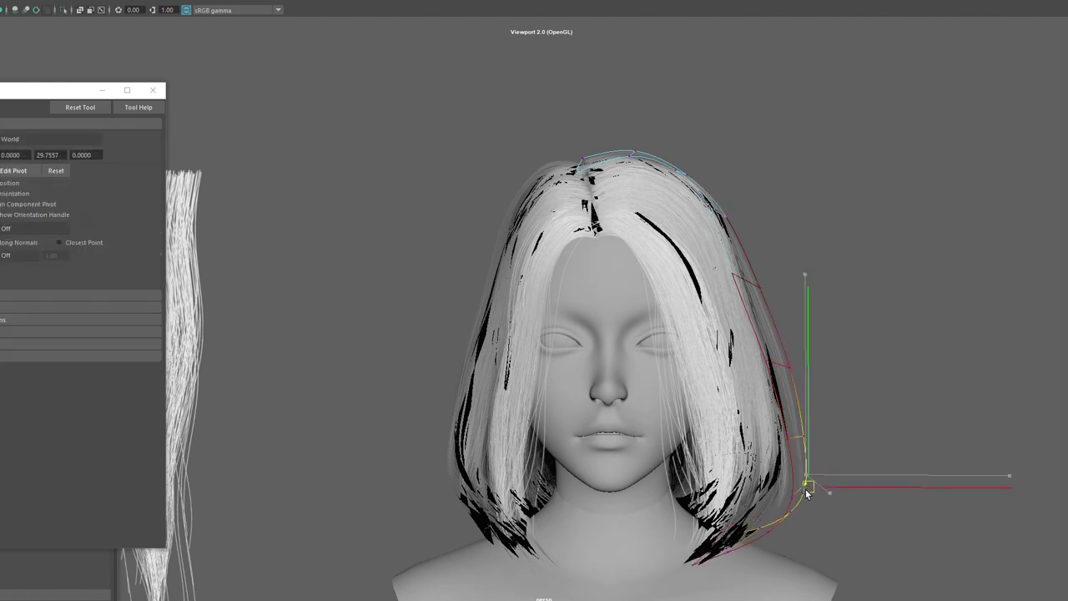
{"action": "key", "text": "q"}
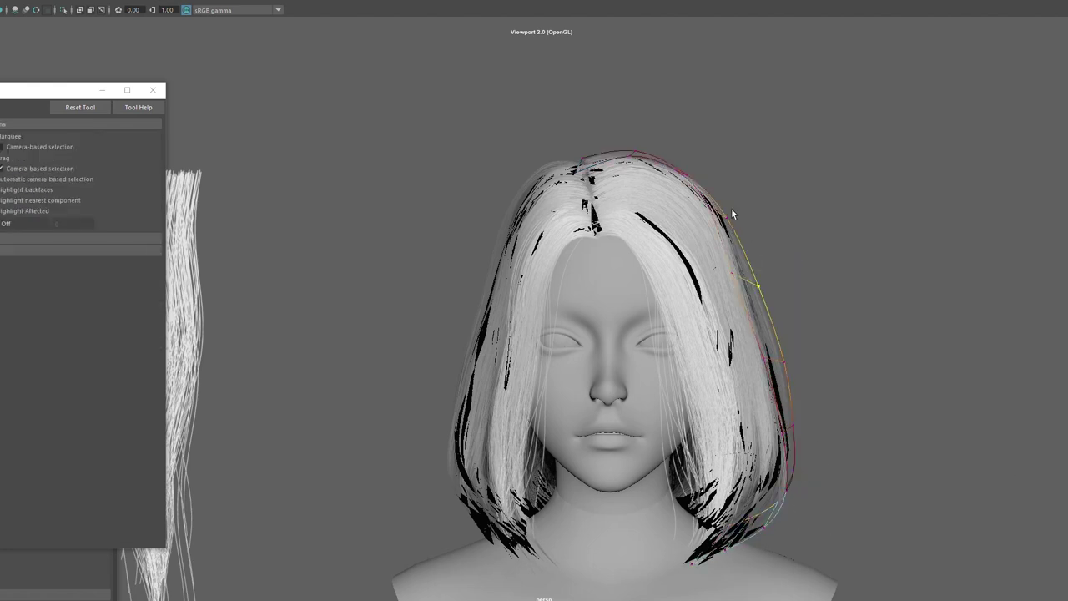
- Move a middle point and the top point of the hair curve to hug the bob's edge
{"action": "left_click", "coordinate": [729, 214]}
{"action": "key", "text": "w"}
{"action": "key", "text": "q"}
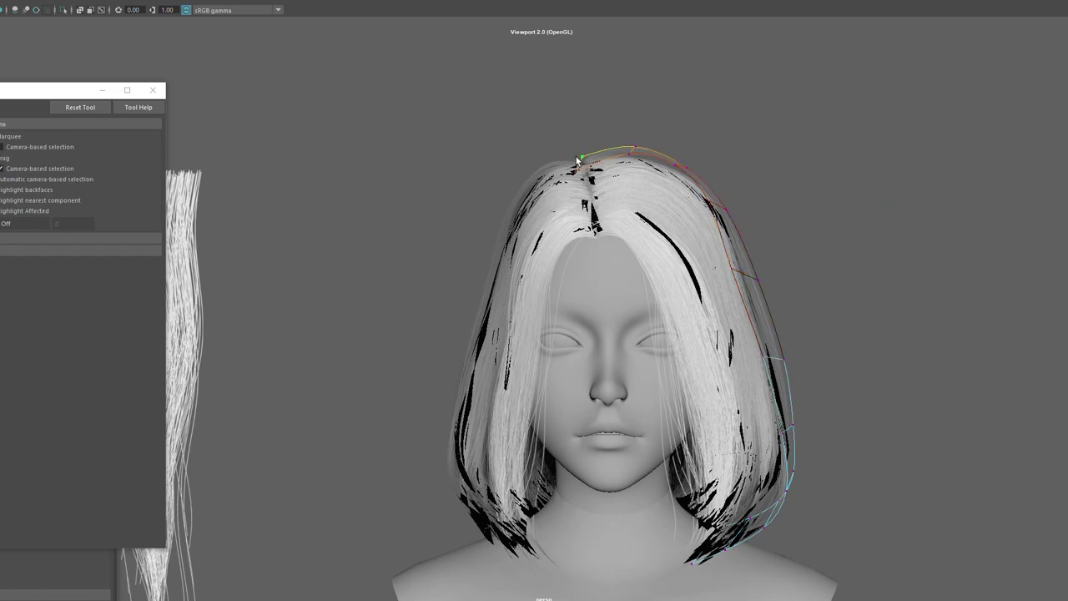
{"action": "left_click", "coordinate": [579, 157]}
{"action": "key", "text": "w"}
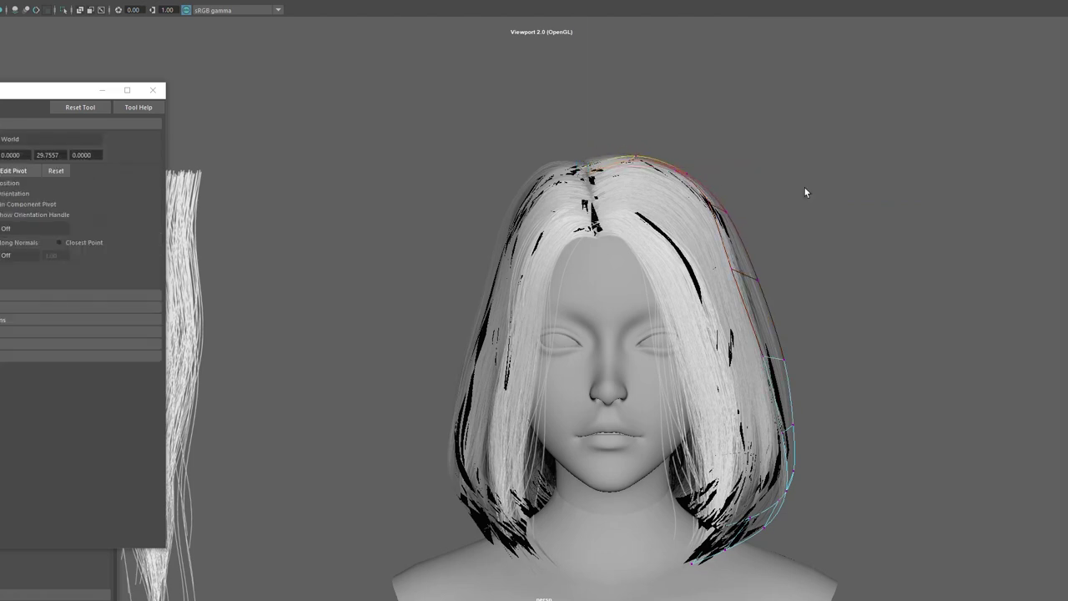
{"action": "key", "text": "q"}
{"action": "right_click_drag", "start_coordinate": [805, 193], "coordinate": [859, 172]}
{"action": "mouse_move", "coordinate": [990, 248]}
{"action": "left_mouse_down", "text": "alt"}
{"action": "mouse_move", "coordinate": [713, 235]}
{"action": "mouse_move", "coordinate": [648, 253]}
{"action": "mouse_move", "coordinate": [887, 232]}
{"action": "left_mouse_up", "text": "alt"}
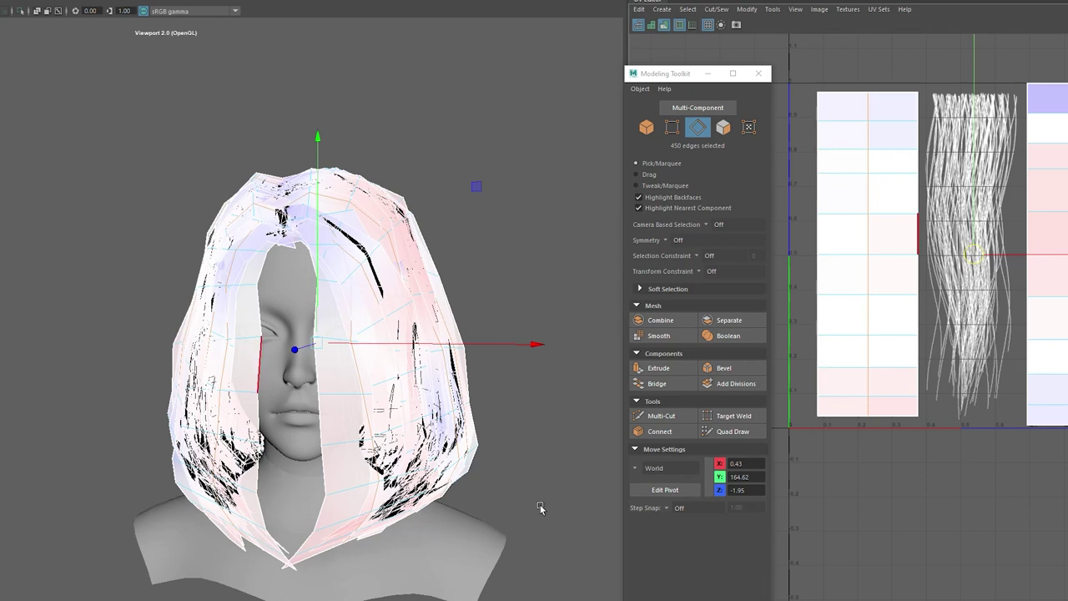
- Shift the selected hair edges sideways and scale them up uniformly
{"action": "left_click", "coordinate": [641, 469]}
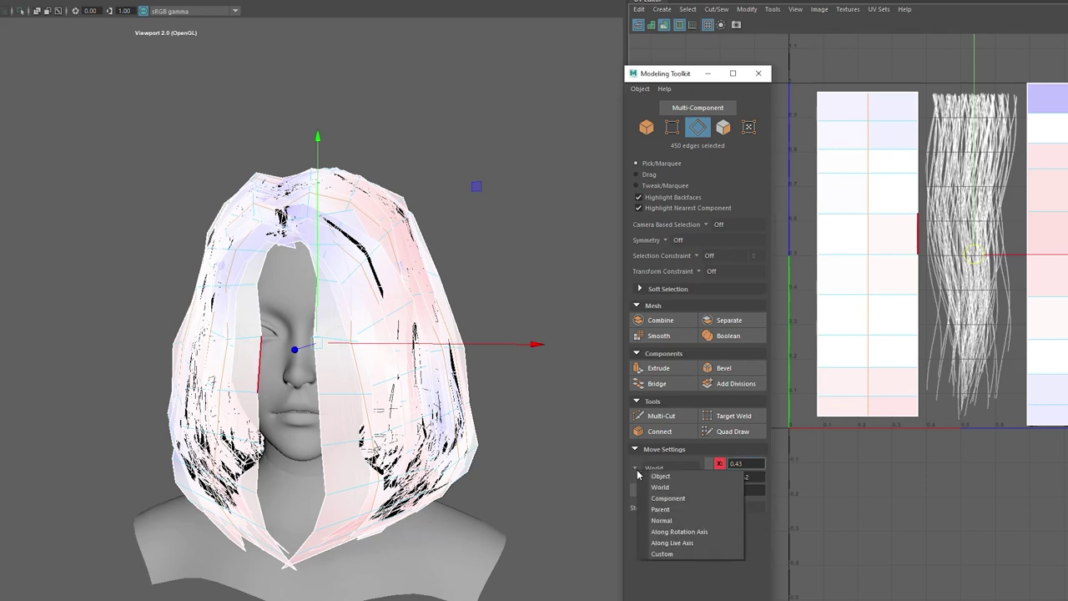
{"action": "left_click", "coordinate": [671, 520]}
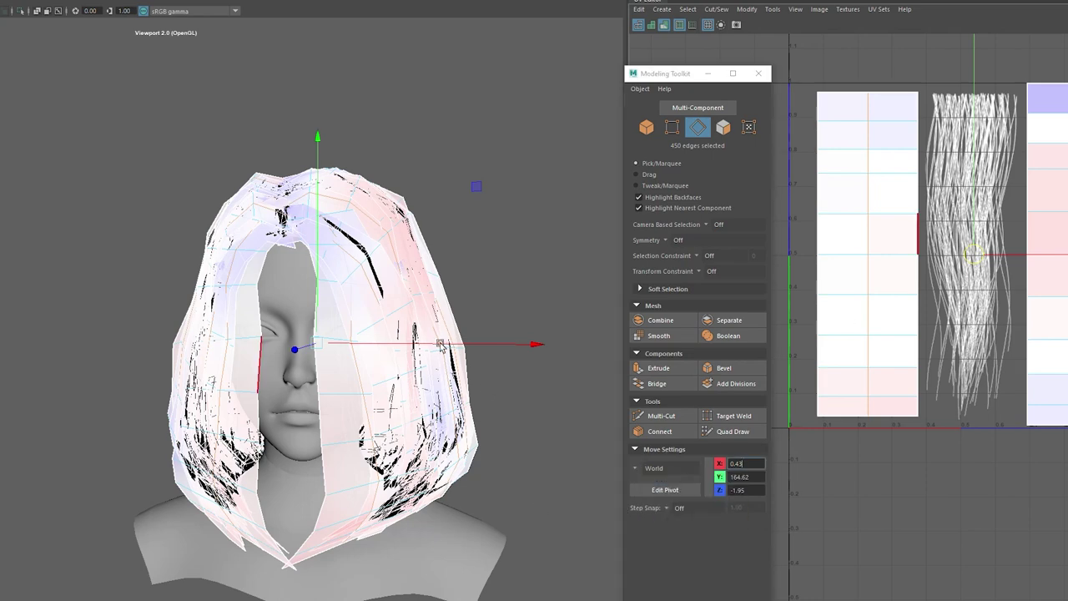
{"action": "left_click_drag", "start_coordinate": [441, 344], "coordinate": [451, 351]}
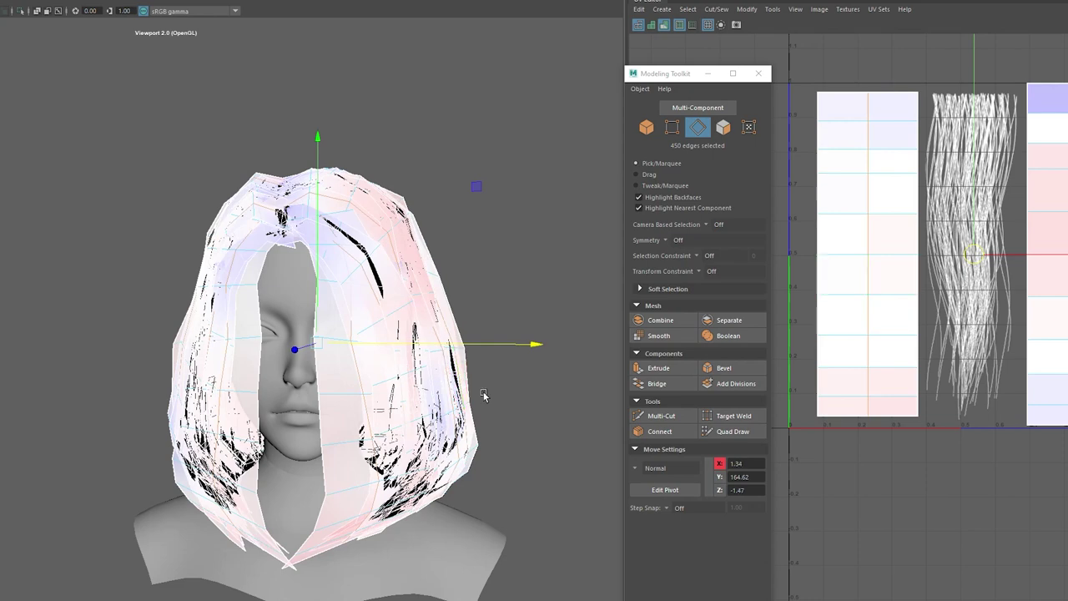
{"action": "left_click_drag", "start_coordinate": [484, 395], "coordinate": [434, 399], "text": "alt"}
{"action": "left_click_drag", "start_coordinate": [319, 345], "coordinate": [329, 346]}
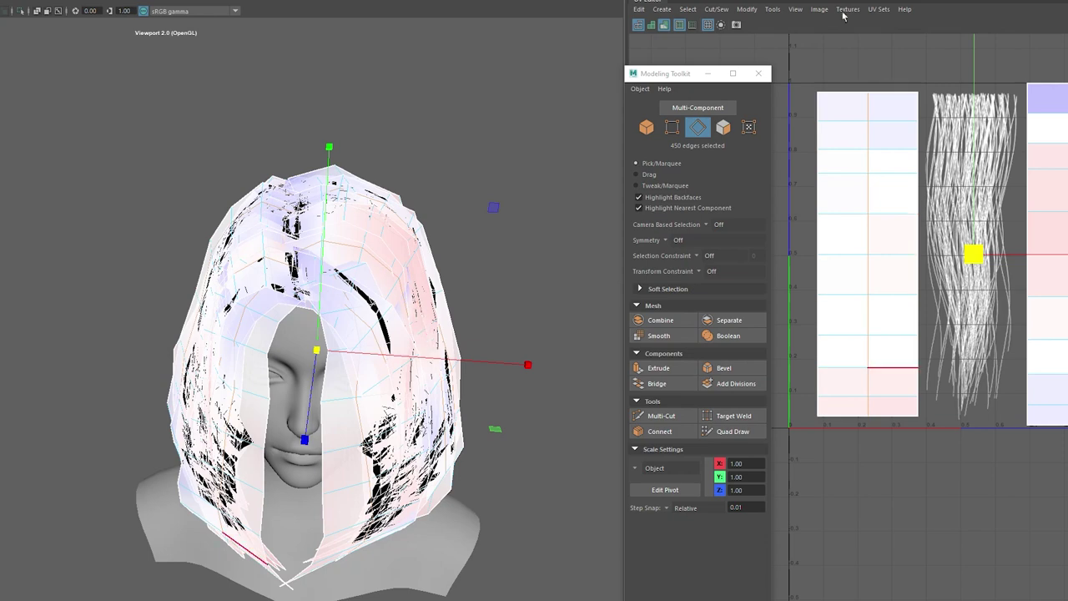
- Rescale the edges with the hair texture shown, then switch to untextured grey shading
{"action": "left_click", "coordinate": [665, 25]}
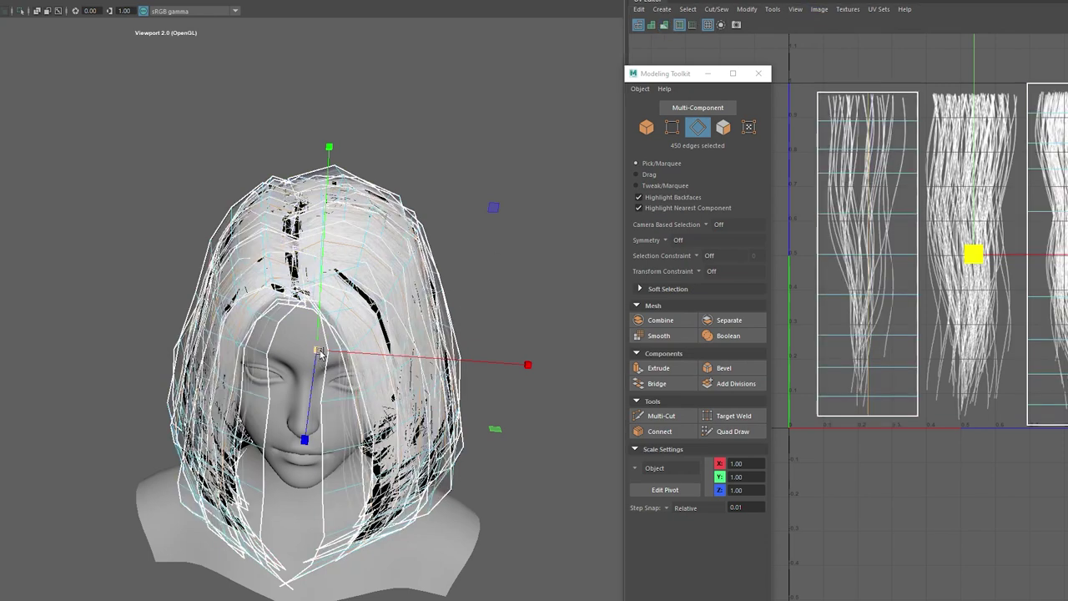
{"action": "left_click_drag", "start_coordinate": [320, 352], "coordinate": [327, 351]}
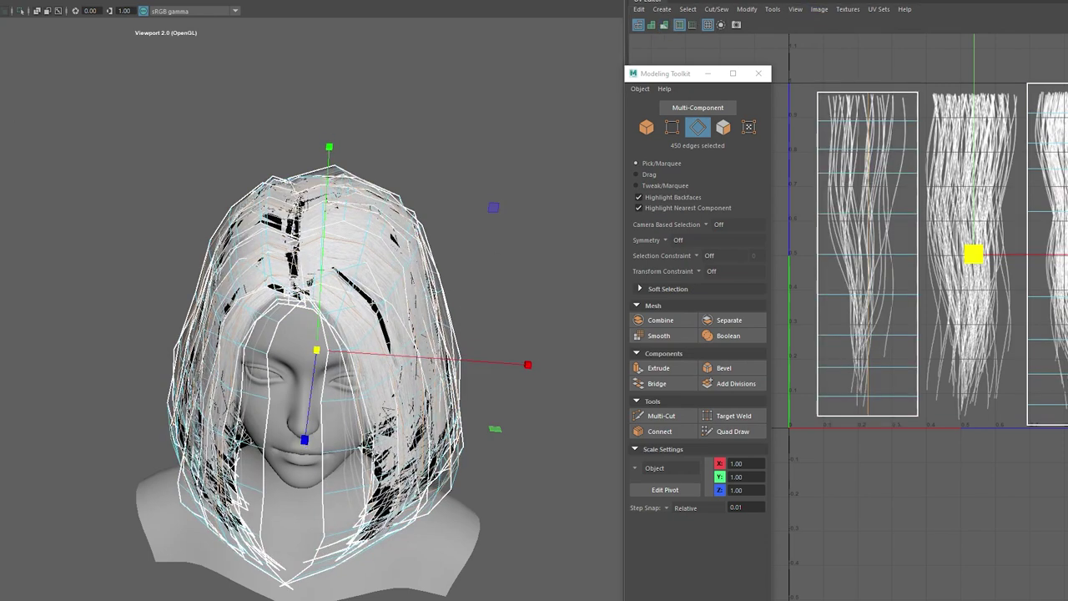
{"action": "key", "text": "5"}
{"action": "left_click_drag", "start_coordinate": [252, 276], "coordinate": [234, 270], "text": "alt"}
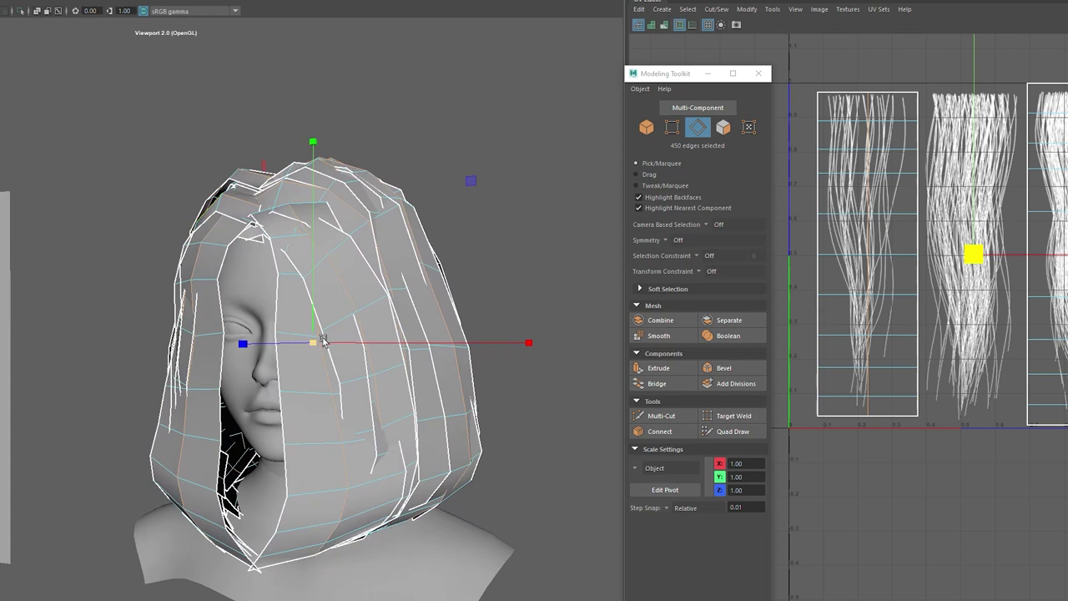
{"action": "mouse_move", "coordinate": [324, 342]}
{"action": "left_mouse_down"}
{"action": "mouse_move", "coordinate": [193, 340]}
{"action": "mouse_move", "coordinate": [317, 409]}
{"action": "left_mouse_up"}
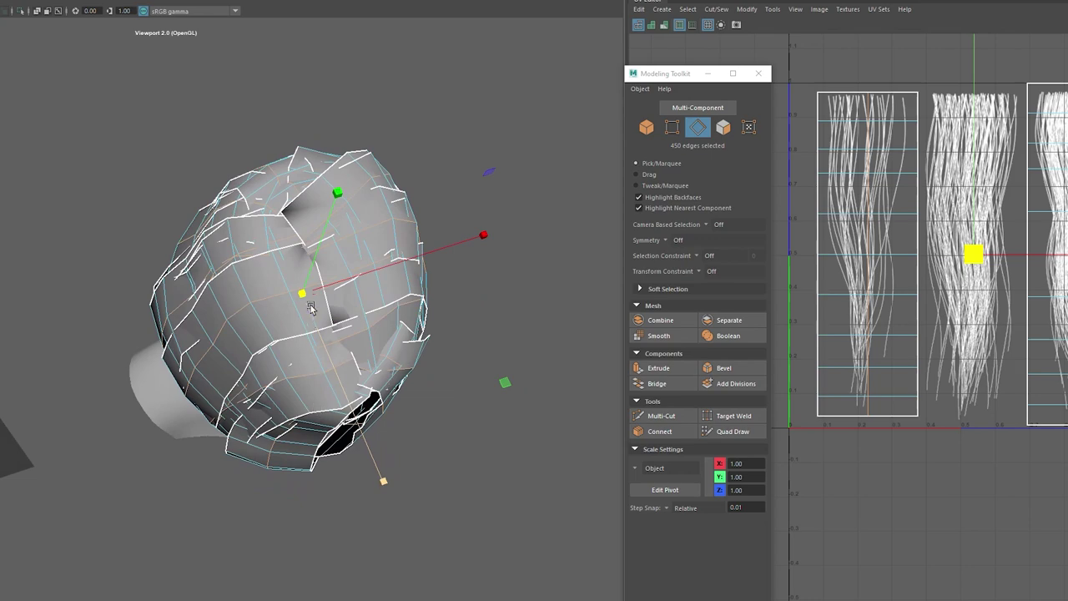
- Orbit around the grey hair bob, ending on a front view
{"action": "mouse_move", "coordinate": [309, 295]}
{"action": "left_mouse_down", "text": "alt"}
{"action": "mouse_move", "coordinate": [258, 257]}
{"action": "mouse_move", "coordinate": [286, 254]}
{"action": "left_mouse_up", "text": "alt"}
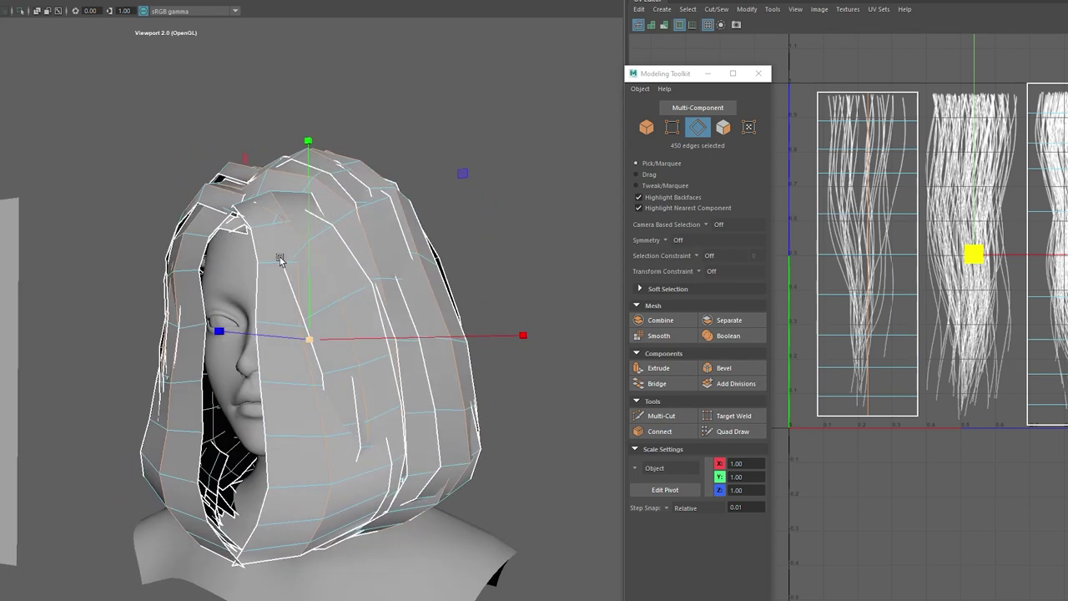
{"action": "right_click_drag", "start_coordinate": [127, 143], "coordinate": [184, 114]}
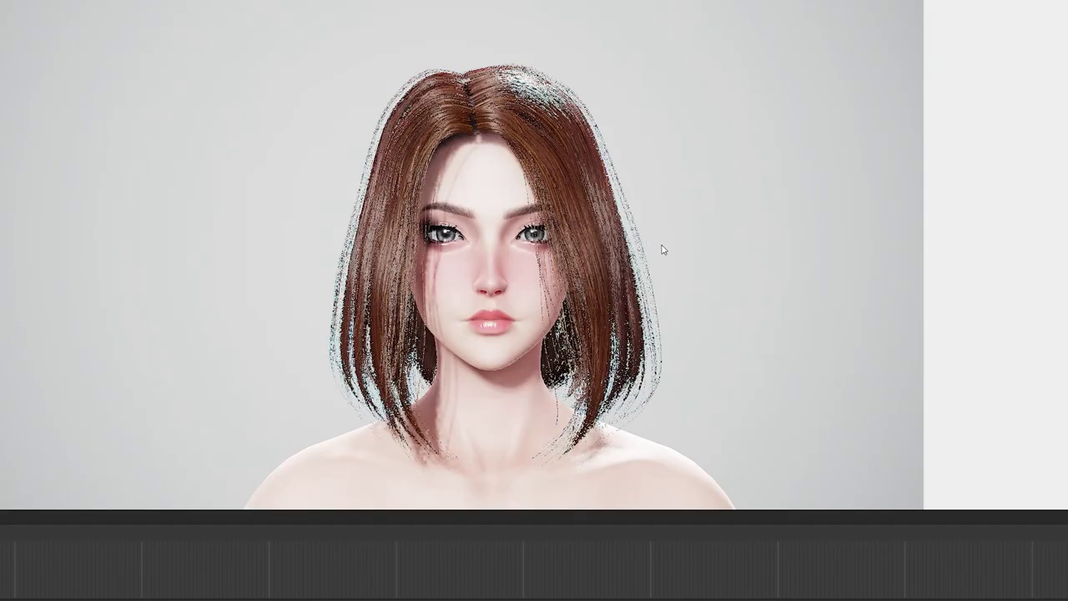
- Bring up the hair material settings and orbit to view the back of the head
{"action": "right_click", "coordinate": [661, 244]}
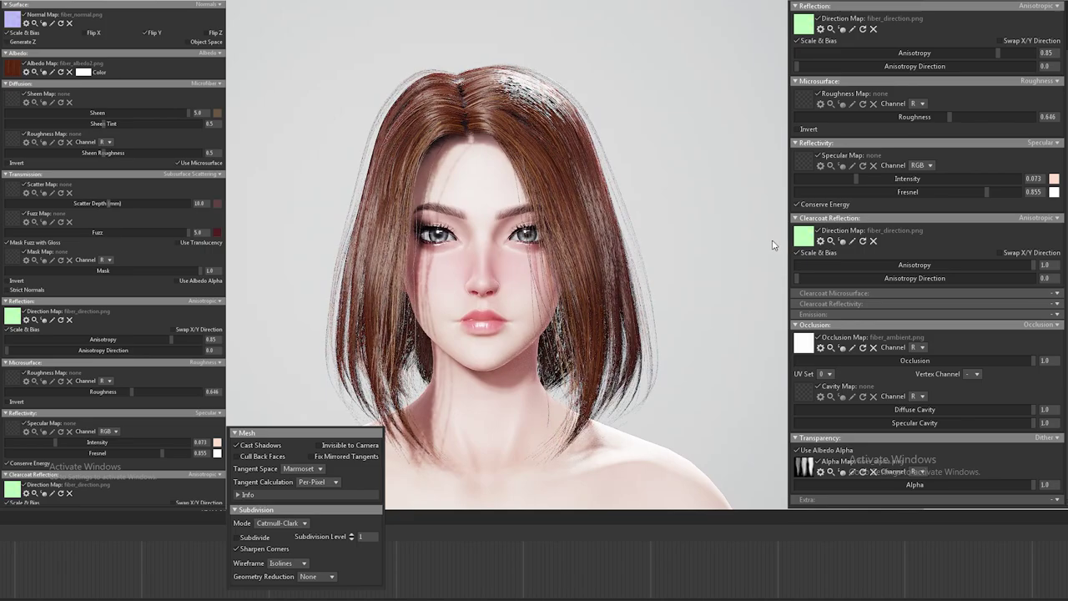
{"action": "mouse_move", "coordinate": [778, 308]}
{"action": "left_mouse_down"}
{"action": "mouse_move", "coordinate": [529, 315]}
{"action": "mouse_move", "coordinate": [982, 315]}
{"action": "mouse_move", "coordinate": [814, 319]}
{"action": "mouse_move", "coordinate": [803, 263]}
{"action": "left_mouse_up"}
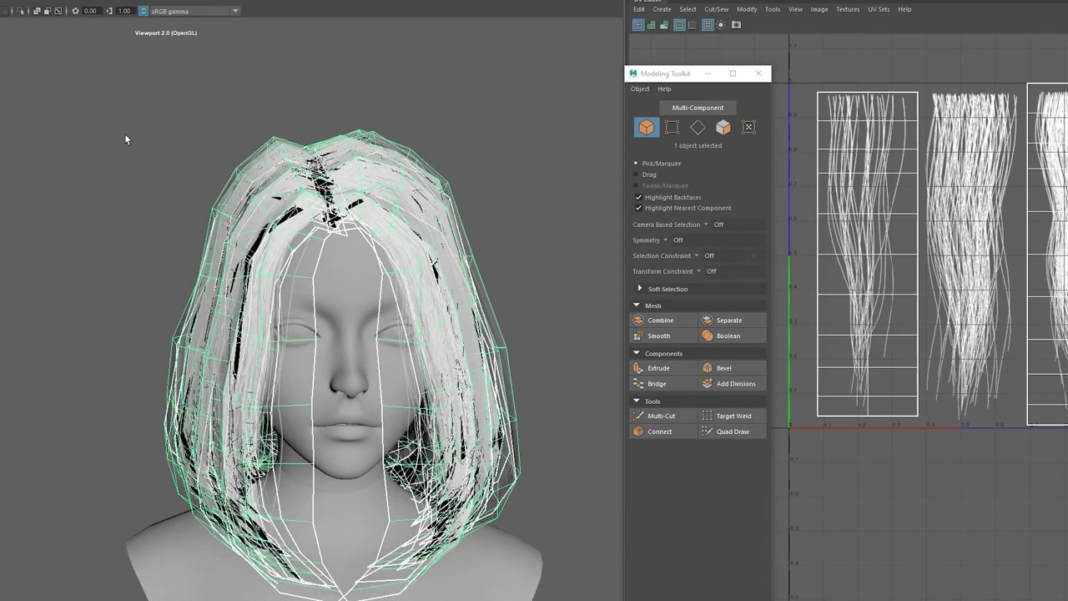
- With Soft Select over the crown, pull a vertex near the parting to reshape the crown
{"action": "mouse_move", "coordinate": [125, 139]}
{"action": "left_mouse_down", "text": "alt"}
{"action": "mouse_move", "coordinate": [198, 153]}
{"action": "mouse_move", "coordinate": [187, 136]}
{"action": "left_mouse_up", "text": "alt"}
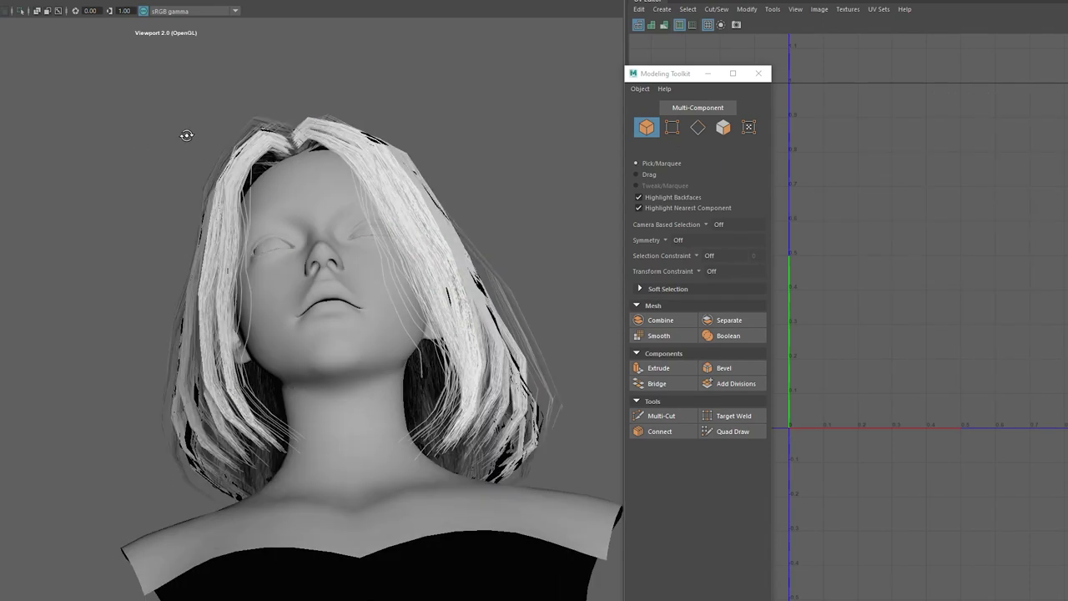
{"action": "key", "text": "F9"}
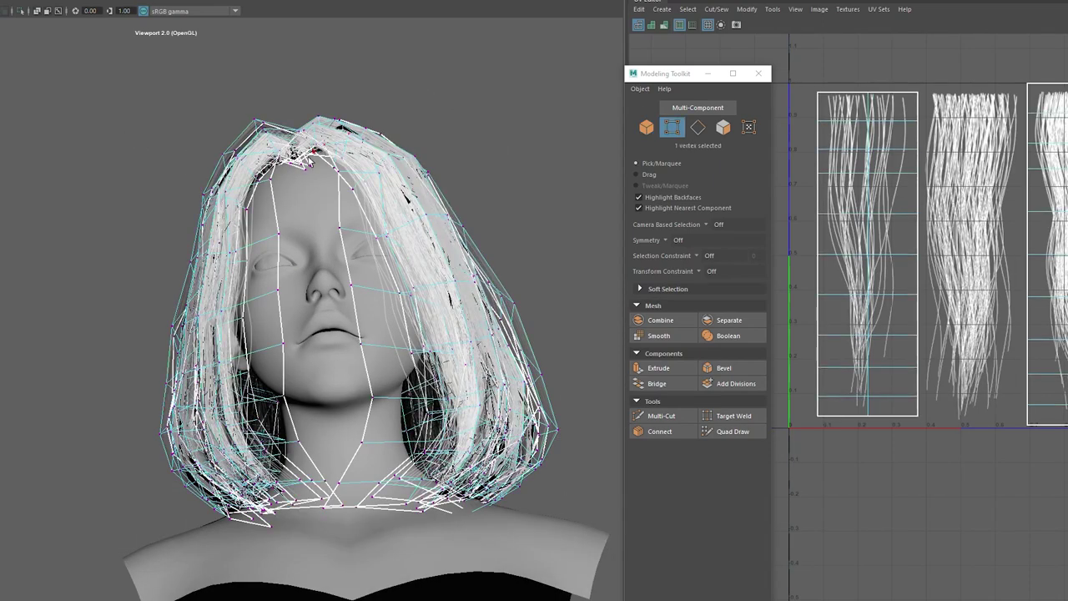
{"action": "right_click_drag", "start_coordinate": [465, 86], "coordinate": [410, 88]}
{"action": "key", "text": "b"}
{"action": "middle_click_drag", "start_coordinate": [302, 165], "coordinate": [342, 166]}
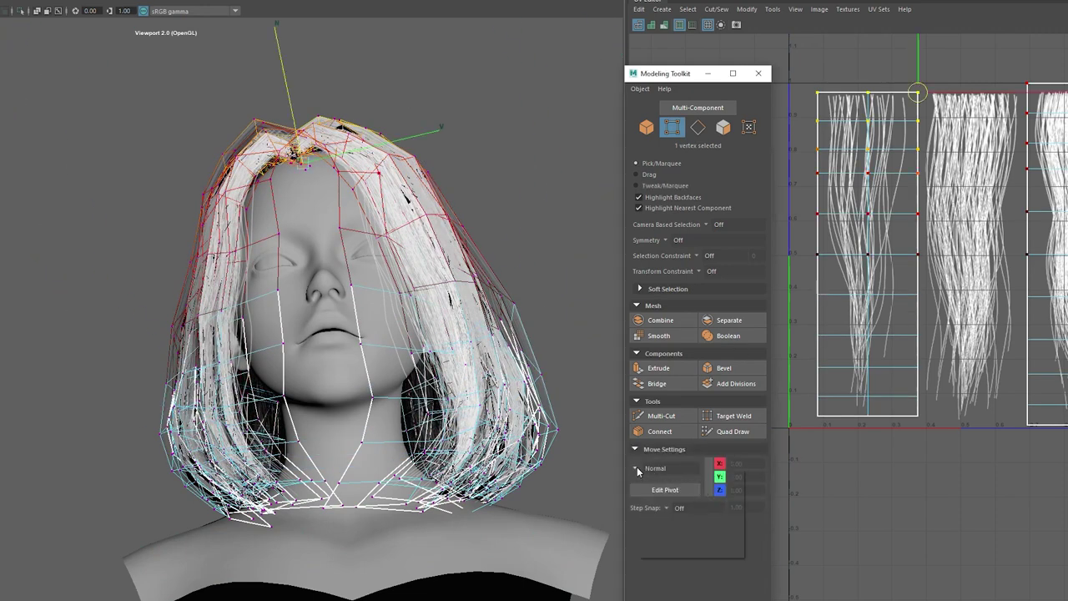
{"action": "mouse_move", "coordinate": [286, 197]}
{"action": "left_mouse_down", "text": "alt"}
{"action": "mouse_move", "coordinate": [317, 164]}
{"action": "mouse_move", "coordinate": [210, 113]}
{"action": "left_mouse_up", "text": "alt"}
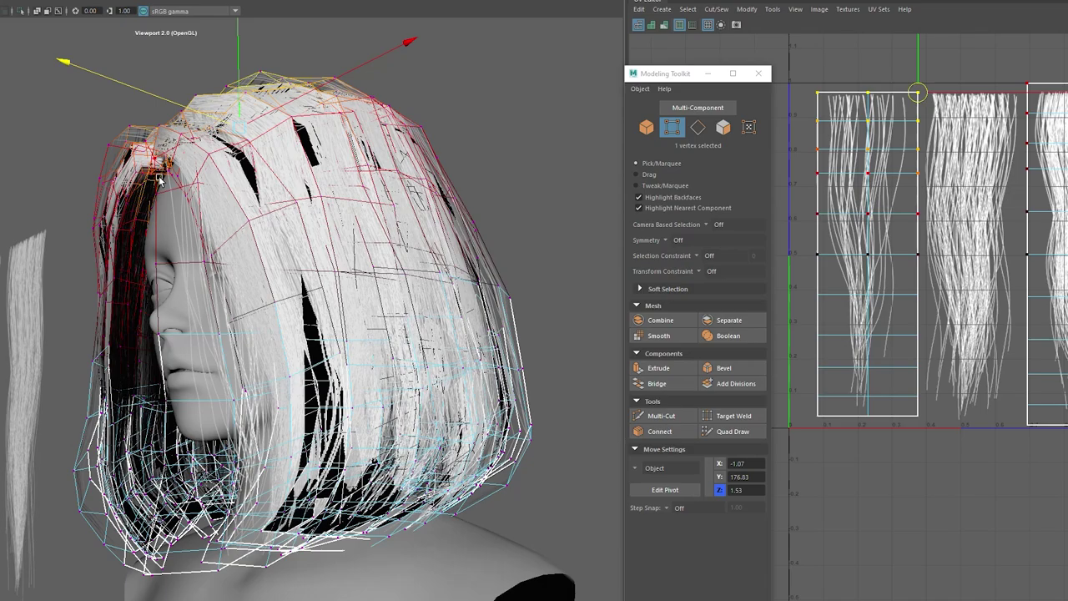
{"action": "left_click", "coordinate": [163, 179]}
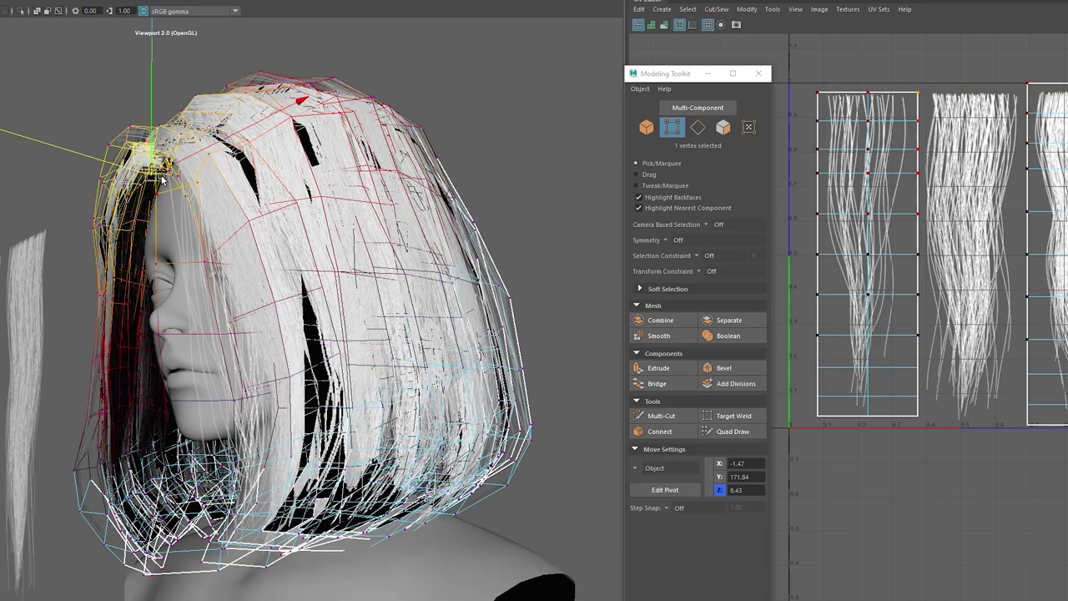
{"action": "mouse_move", "coordinate": [143, 171]}
{"action": "left_mouse_down"}
{"action": "mouse_move", "coordinate": [241, 223]}
{"action": "mouse_move", "coordinate": [188, 207]}
{"action": "mouse_move", "coordinate": [157, 371]}
{"action": "mouse_move", "coordinate": [362, 375]}
{"action": "left_mouse_up"}
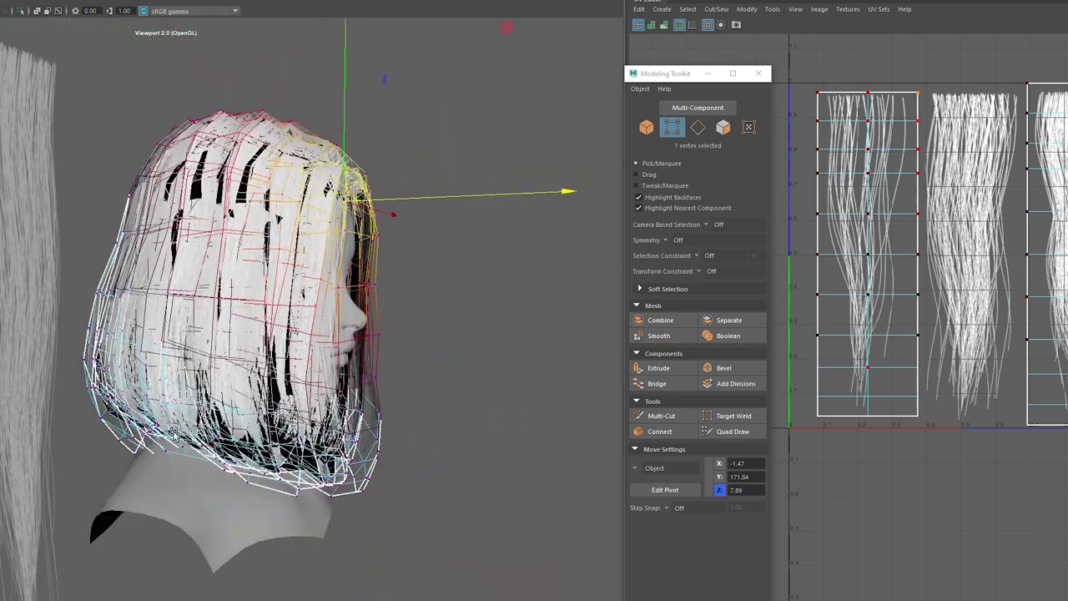
- Select soft-falloff vertices at the back and lower-left ends of the hair
{"action": "left_click", "coordinate": [176, 453]}
{"action": "left_click_drag", "start_coordinate": [175, 453], "coordinate": [230, 446], "text": "alt"}
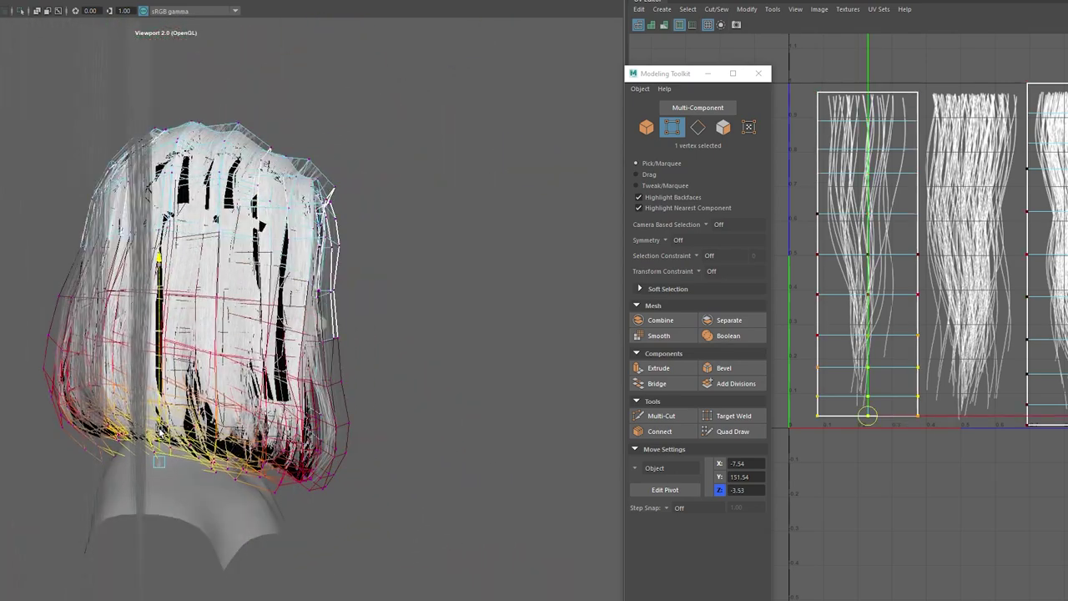
{"action": "left_click", "coordinate": [86, 428]}
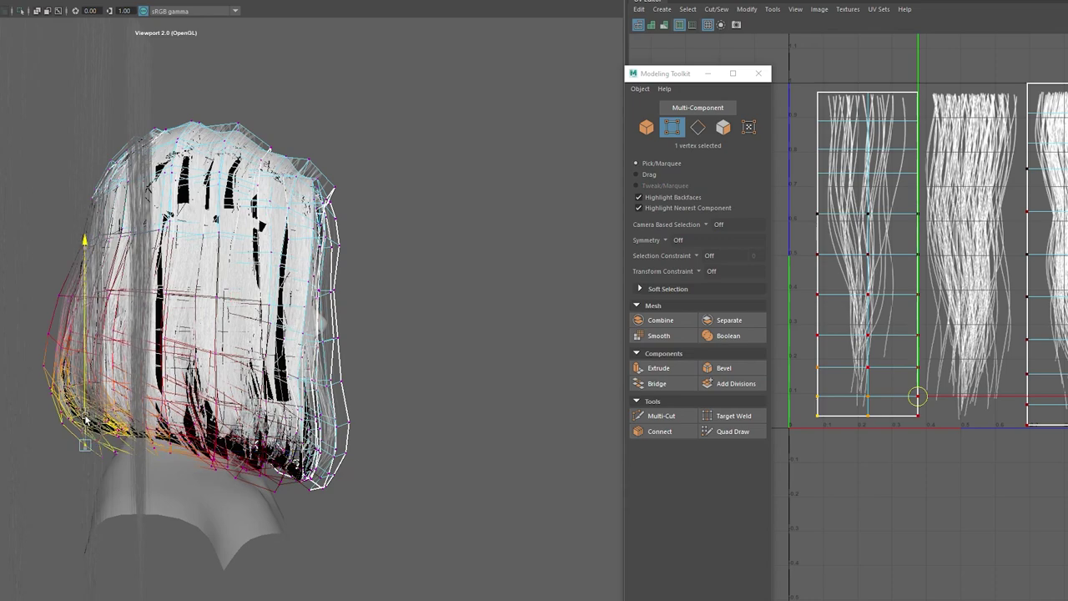
{"action": "mouse_move", "coordinate": [47, 384]}
{"action": "left_mouse_down", "text": "alt"}
{"action": "mouse_move", "coordinate": [53, 395]}
{"action": "mouse_move", "coordinate": [27, 393]}
{"action": "mouse_move", "coordinate": [155, 404]}
{"action": "mouse_move", "coordinate": [129, 449]}
{"action": "mouse_move", "coordinate": [171, 442]}
{"action": "mouse_move", "coordinate": [334, 334]}
{"action": "left_mouse_up", "text": "alt"}
{"action": "left_click", "coordinate": [53, 394]}
- Move vertices on the side and lower right ends of the bob, then return to Object Mode
{"action": "left_click", "coordinate": [313, 293]}
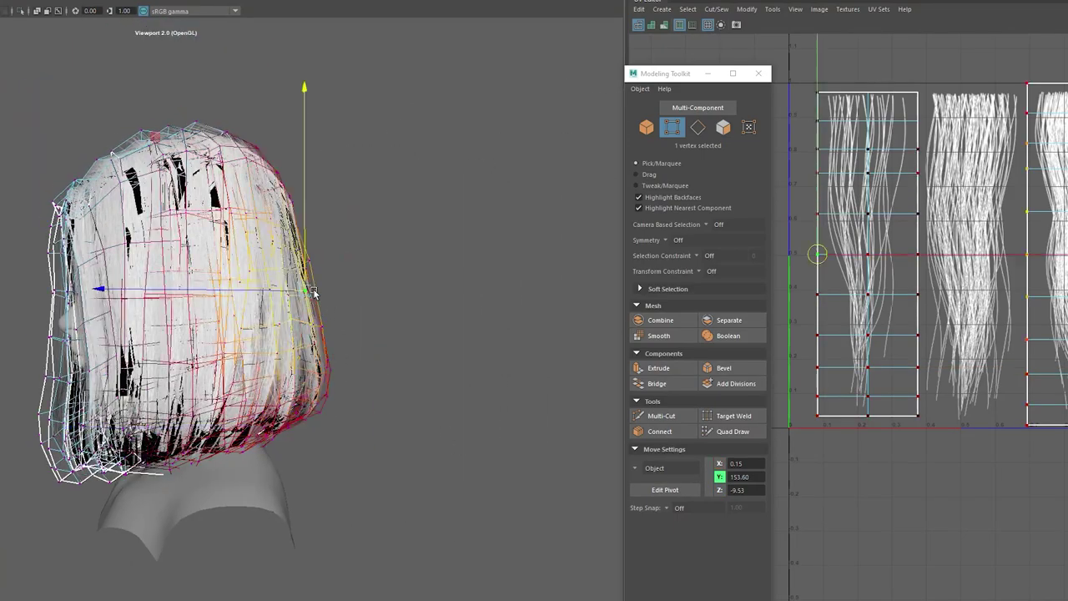
{"action": "key", "text": "q"}
{"action": "mouse_move", "coordinate": [326, 334]}
{"action": "left_mouse_down", "text": "alt"}
{"action": "mouse_move", "coordinate": [281, 351]}
{"action": "mouse_move", "coordinate": [227, 347]}
{"action": "mouse_move", "coordinate": [374, 345]}
{"action": "mouse_move", "coordinate": [377, 468]}
{"action": "mouse_move", "coordinate": [453, 447]}
{"action": "mouse_move", "coordinate": [422, 433]}
{"action": "left_mouse_up", "text": "alt"}
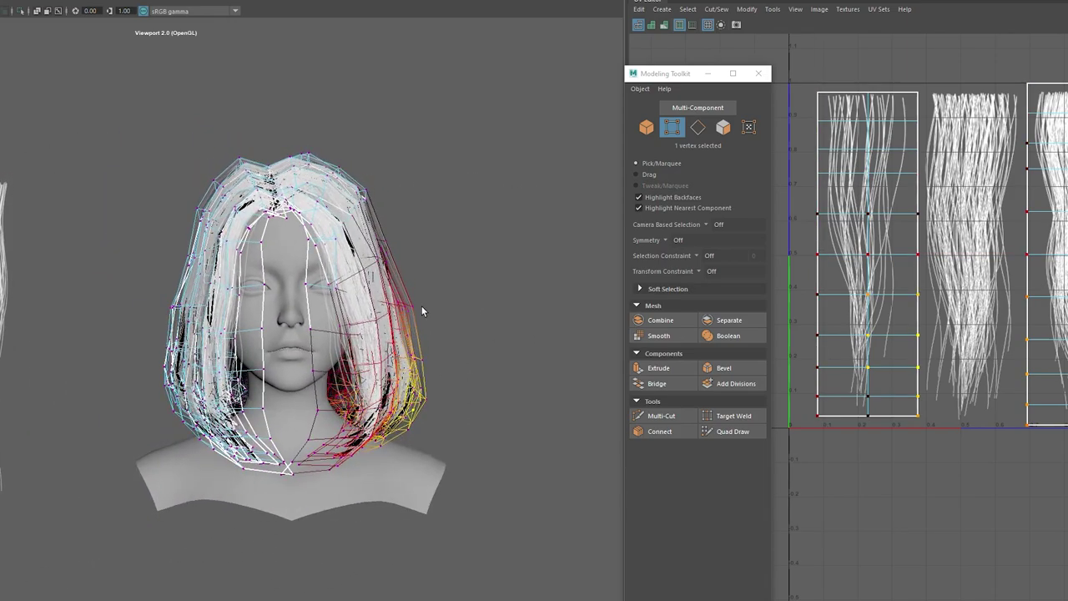
{"action": "key", "text": "w"}
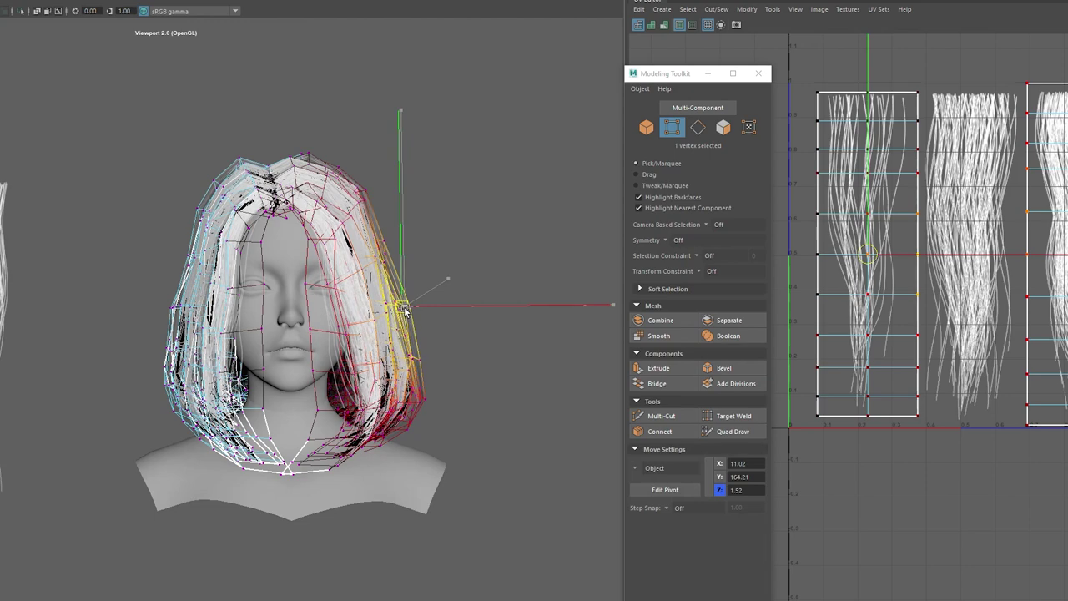
{"action": "left_click", "coordinate": [433, 402]}
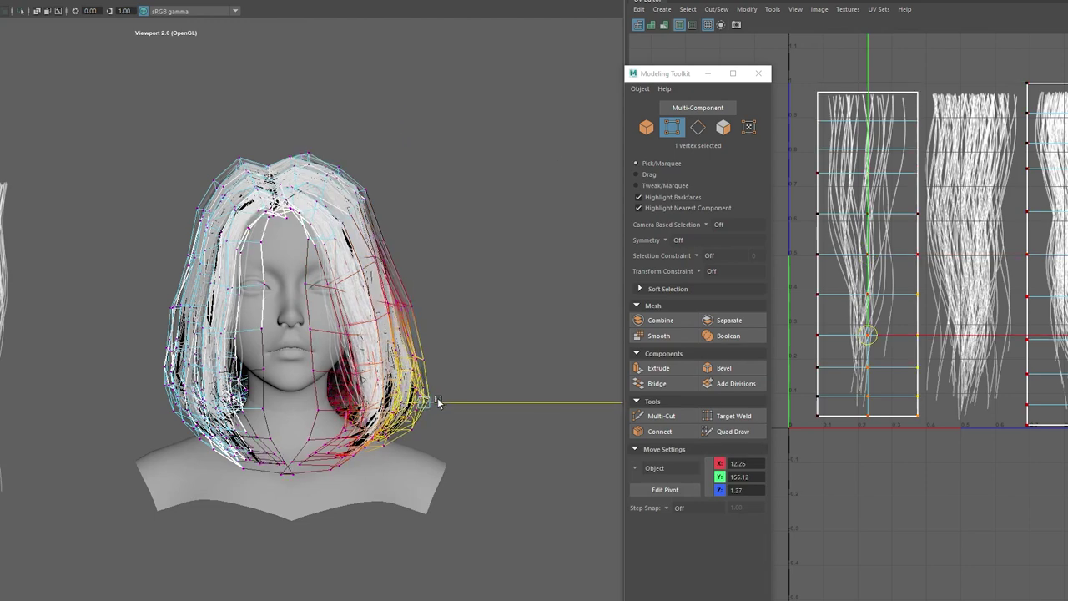
{"action": "right_click_drag", "start_coordinate": [435, 197], "coordinate": [488, 178]}
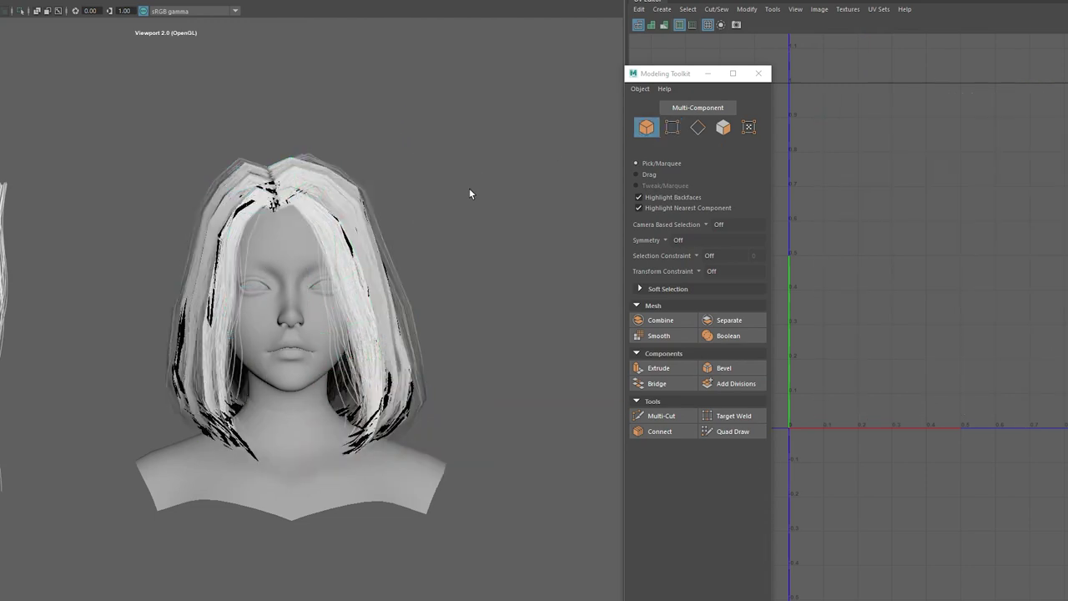
- Enlarge the soft falloff over the crown and adjust it with the Move tool
{"action": "left_click", "coordinate": [338, 235]}
{"action": "right_click_drag", "start_coordinate": [209, 111], "coordinate": [154, 112]}
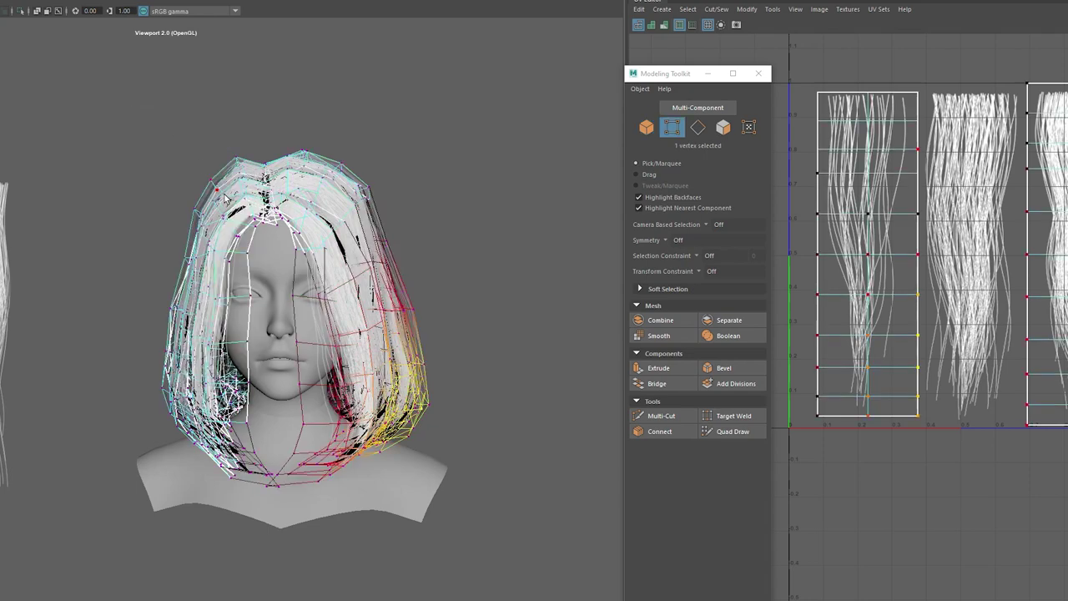
{"action": "key", "text": "b"}
{"action": "left_click_drag", "start_coordinate": [331, 165], "coordinate": [215, 189]}
{"action": "key", "text": "w"}
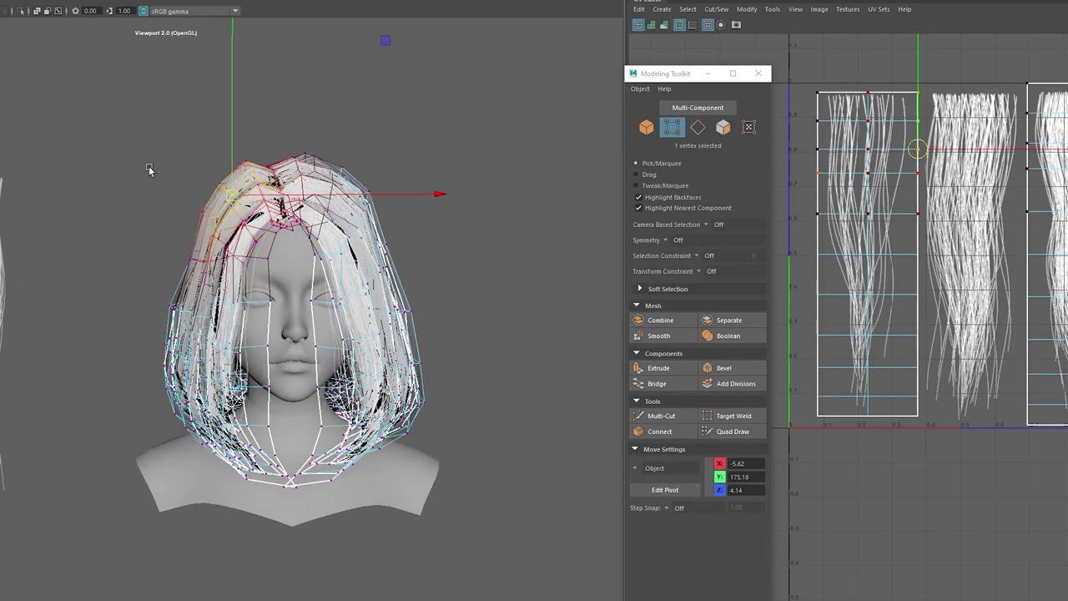
{"action": "right_click_drag", "start_coordinate": [148, 165], "coordinate": [191, 139]}
- Back in vertex mode, select and move vertices on the bob's lower-left ends toward the jaw
{"action": "left_click", "coordinate": [336, 191]}
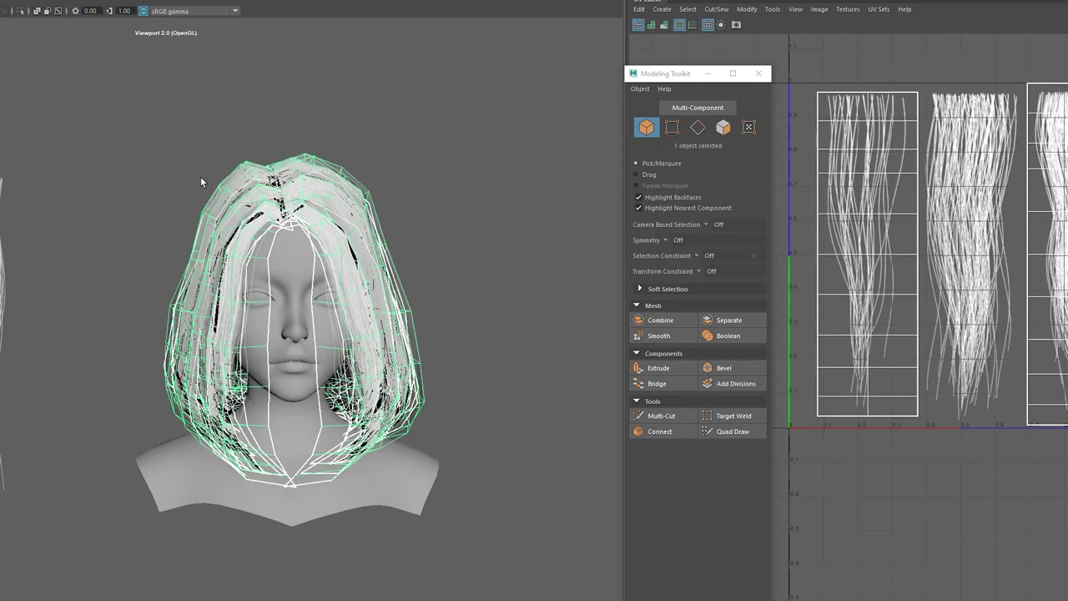
{"action": "left_click", "coordinate": [162, 136]}
{"action": "mouse_move", "coordinate": [226, 162]}
{"action": "left_mouse_down", "text": "alt"}
{"action": "mouse_move", "coordinate": [191, 157]}
{"action": "mouse_move", "coordinate": [403, 167]}
{"action": "mouse_move", "coordinate": [4, 167]}
{"action": "mouse_move", "coordinate": [251, 184]}
{"action": "left_mouse_up", "text": "alt"}
{"action": "left_click", "coordinate": [265, 194]}
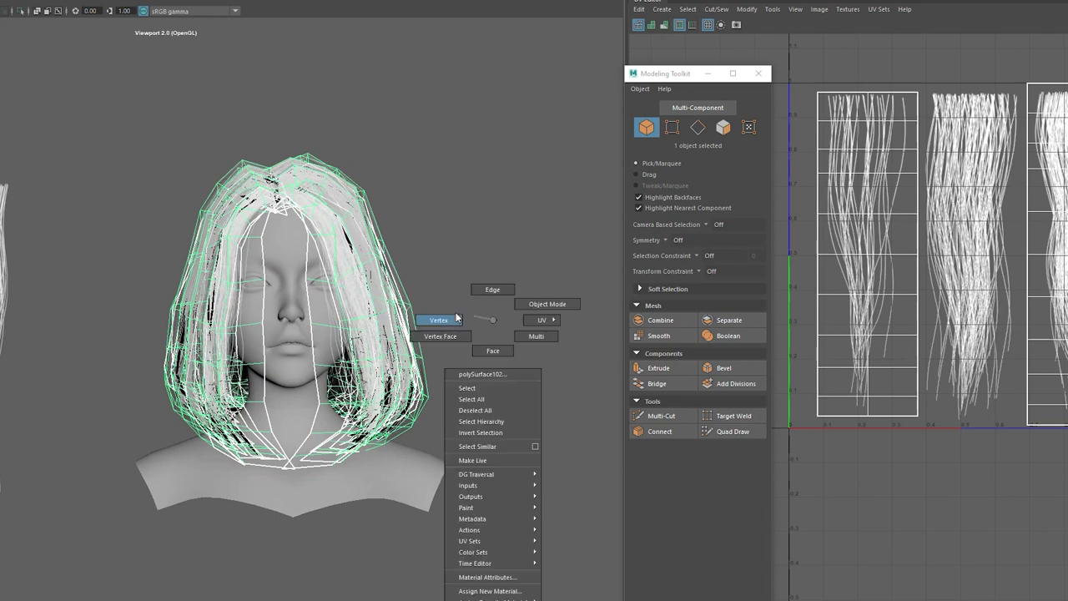
{"action": "right_click_drag", "start_coordinate": [490, 320], "coordinate": [441, 317]}
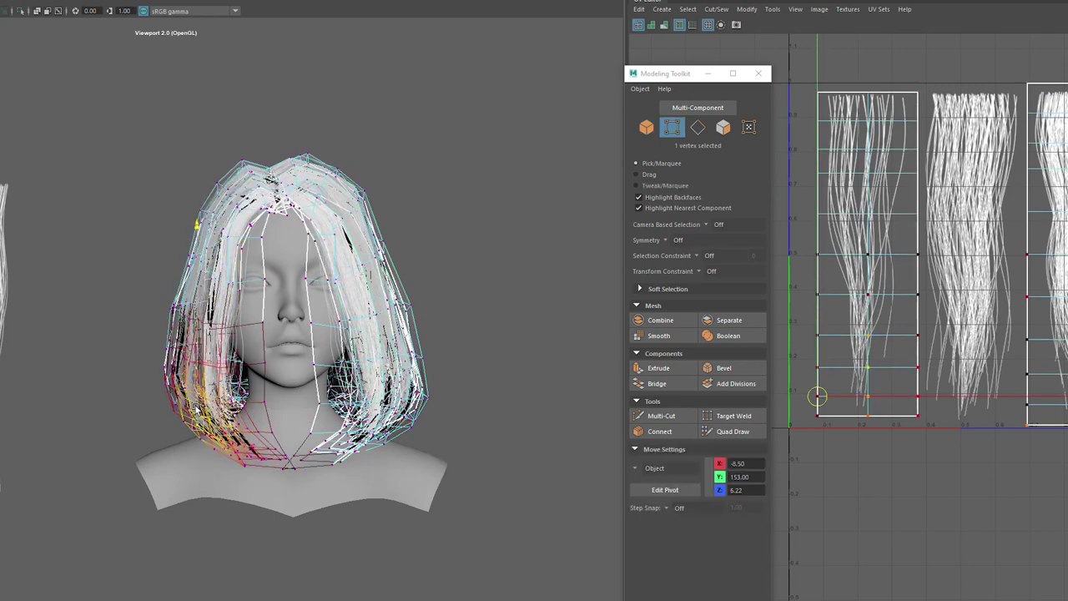
{"action": "left_click_drag", "start_coordinate": [196, 411], "coordinate": [187, 423], "text": "alt"}
{"action": "left_click", "coordinate": [868, 367]}
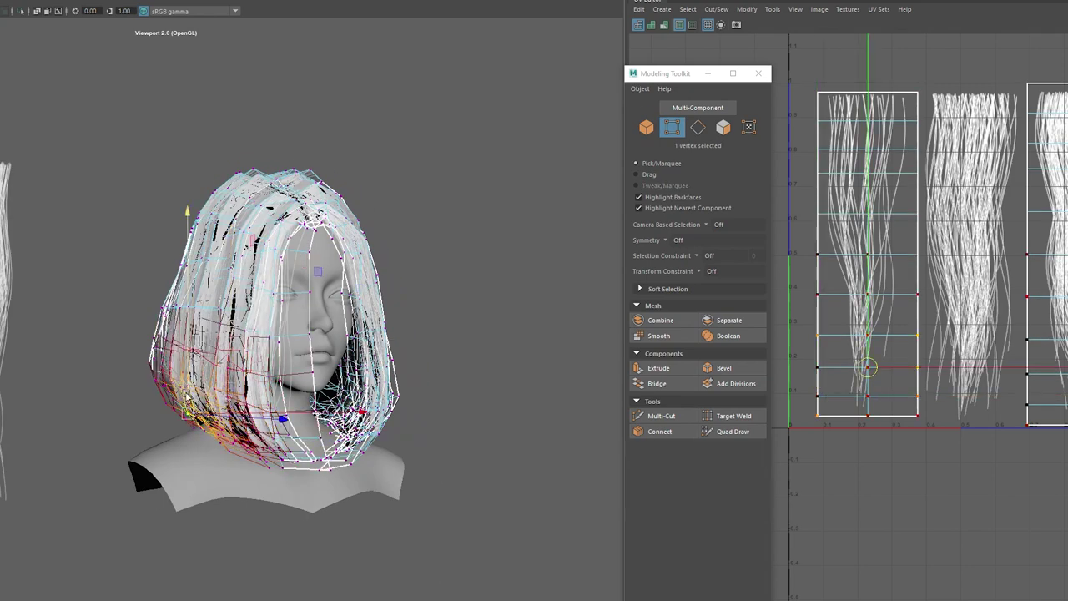
{"action": "mouse_move", "coordinate": [251, 376]}
{"action": "left_mouse_down", "text": "alt"}
{"action": "mouse_move", "coordinate": [334, 376]}
{"action": "mouse_move", "coordinate": [324, 273]}
{"action": "left_mouse_up", "text": "alt"}
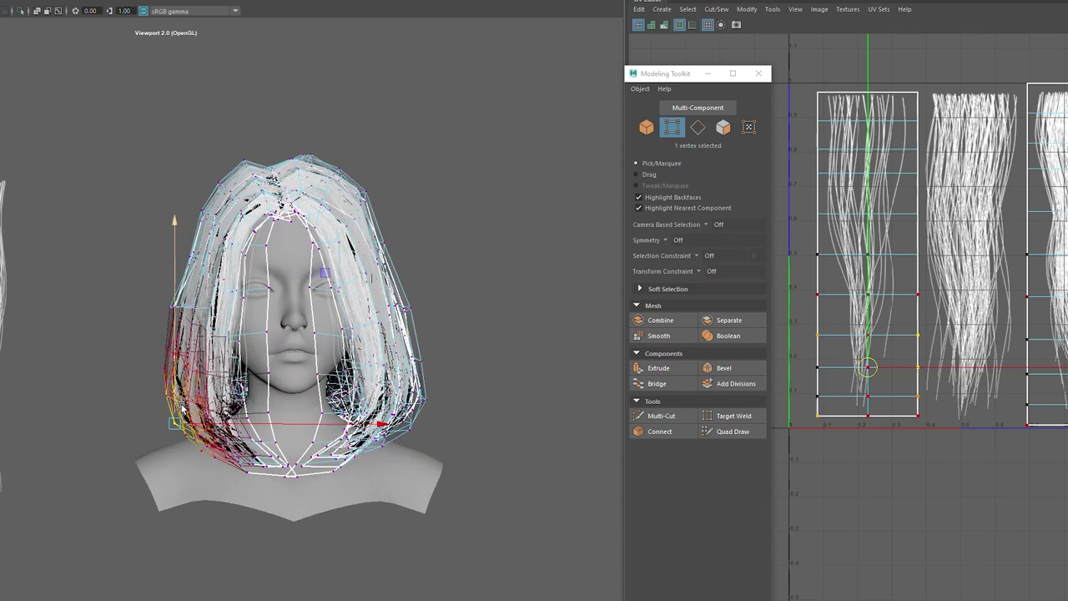
{"action": "left_click", "coordinate": [242, 470]}
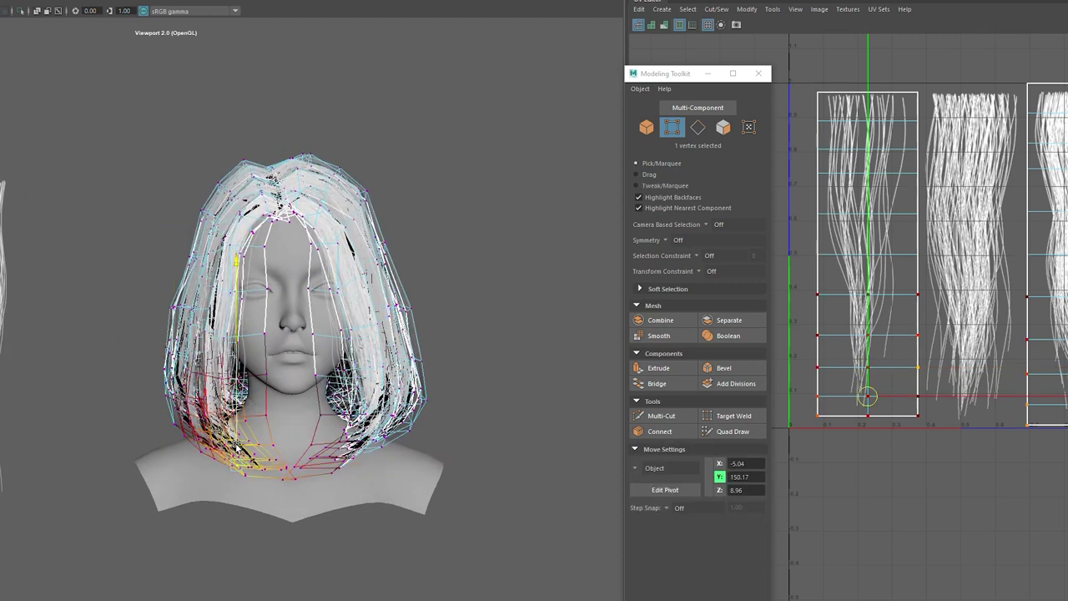